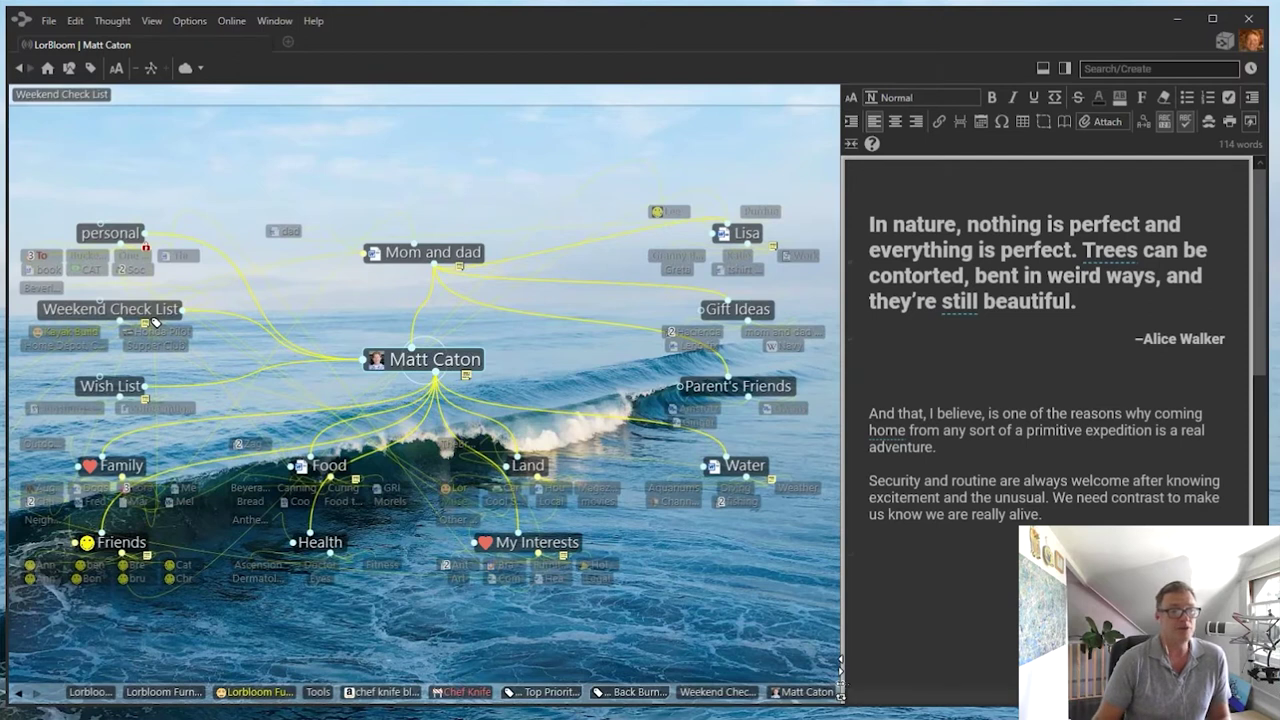
Step: Dock the notes below the map, return them to the right, and widen the notes panel slightly
left_click(841, 696)
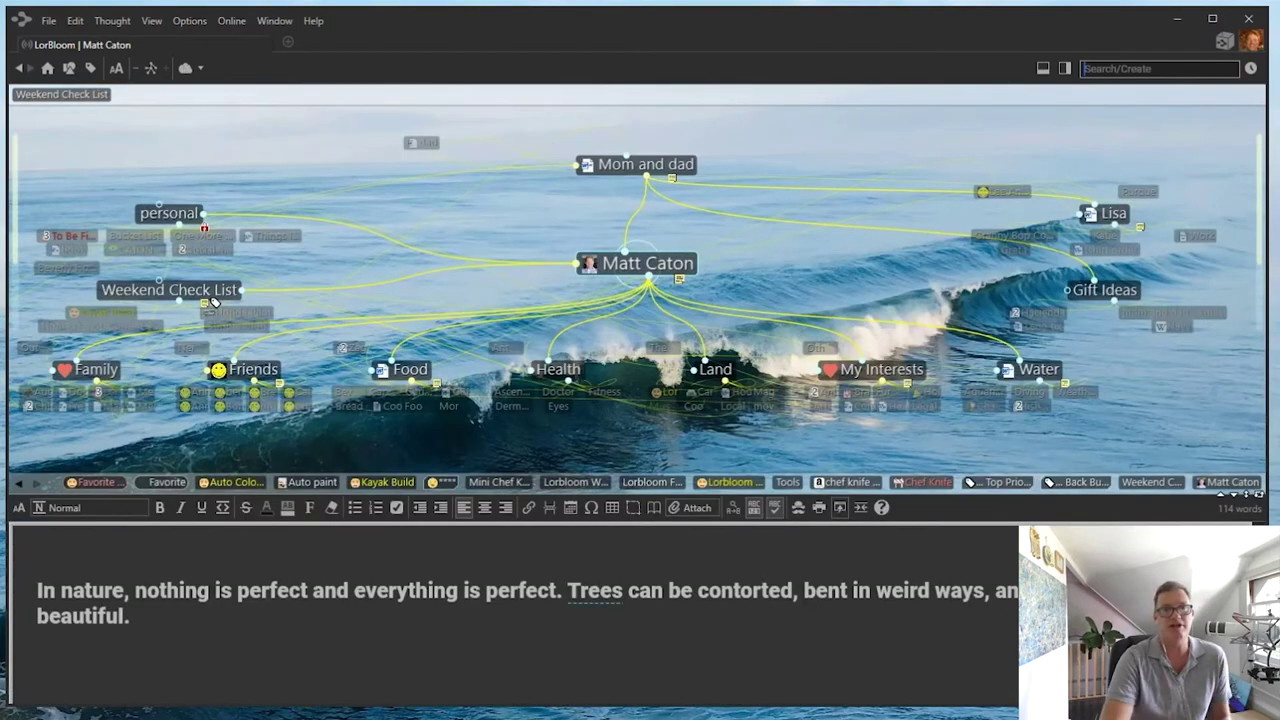
left_click(1258, 496)
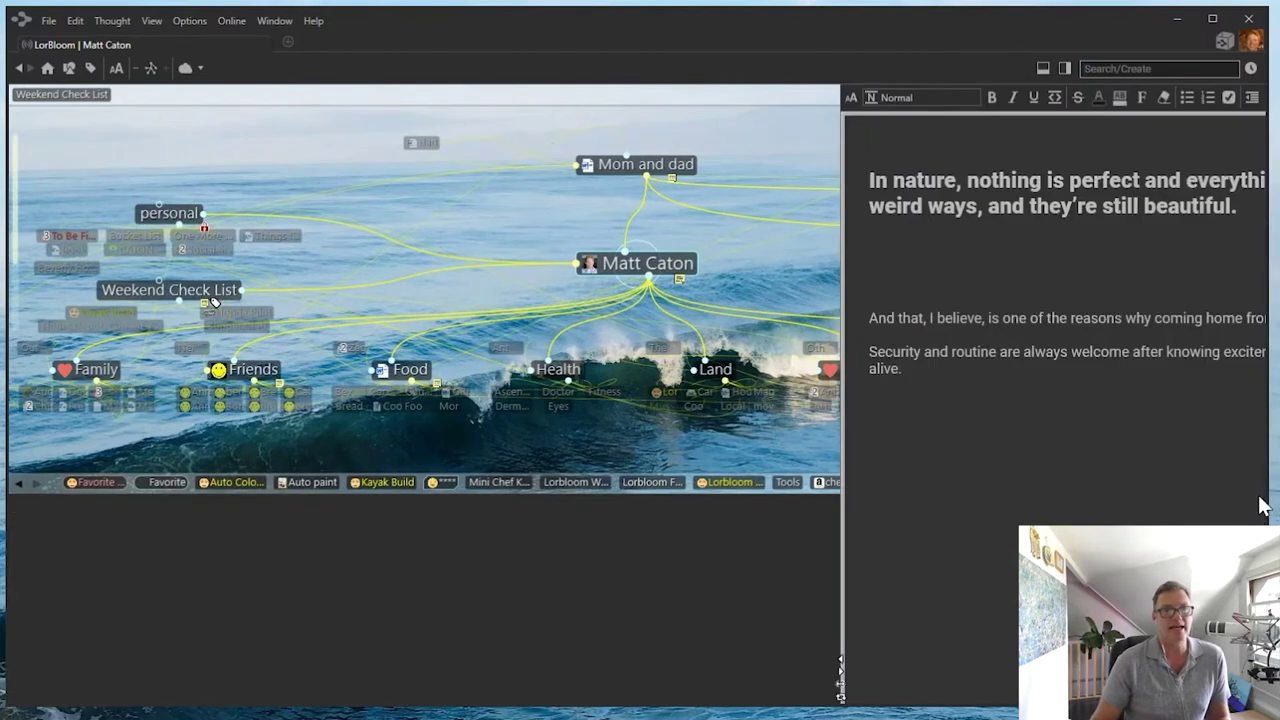
left_click_drag(837, 574, 811, 574)
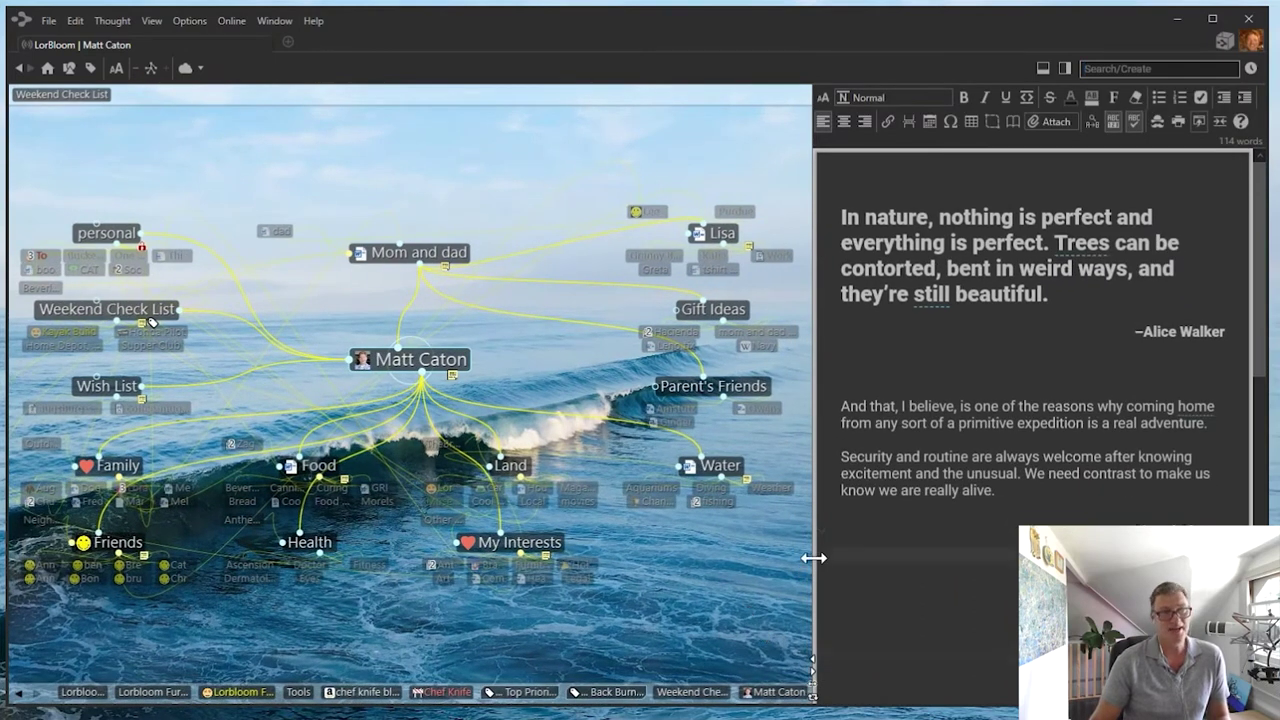
Step: Nudge the map/notes splitter right so the Alice Walker quote rewraps, then focus Search/Create
left_click_drag(837, 559, 860, 560)
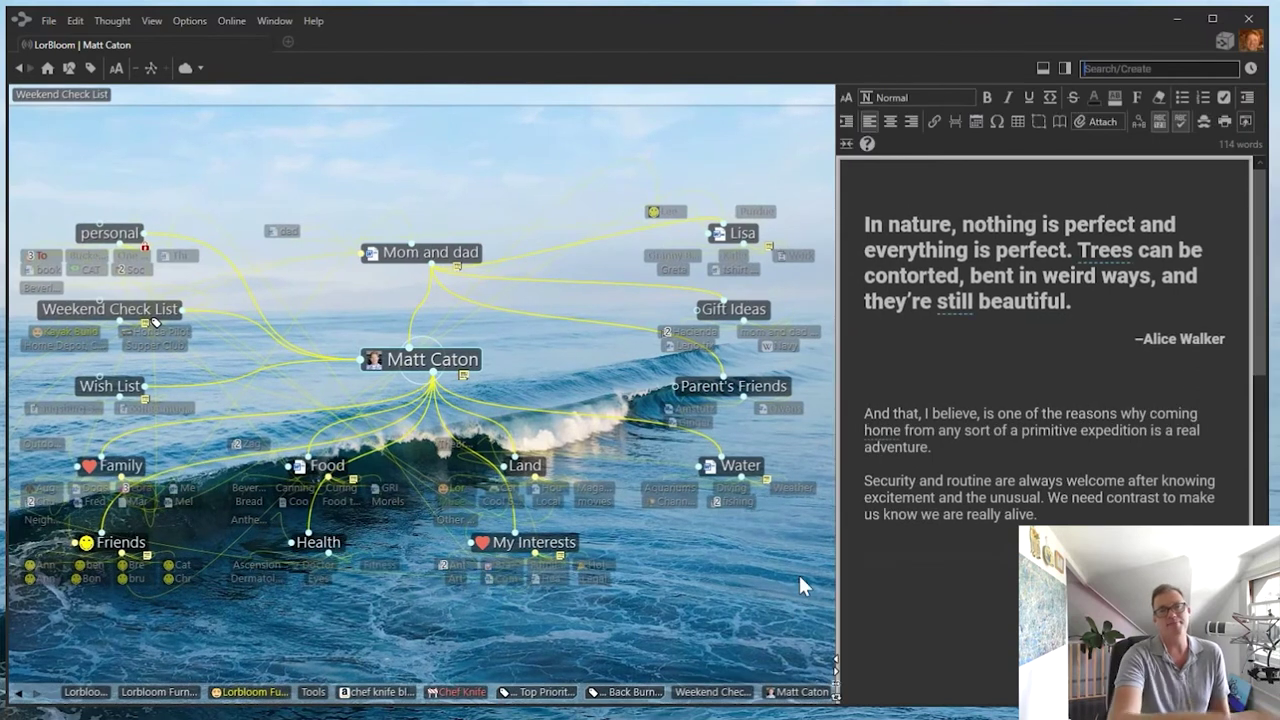
key("ctrl+f")
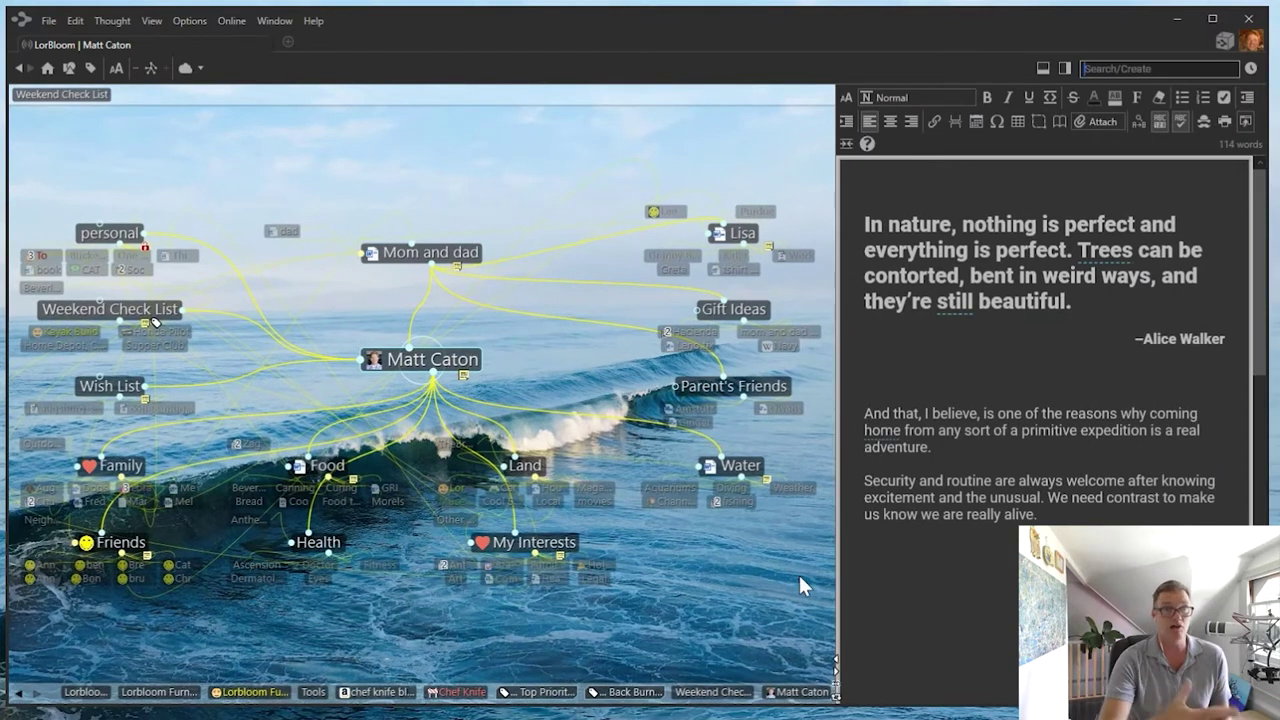
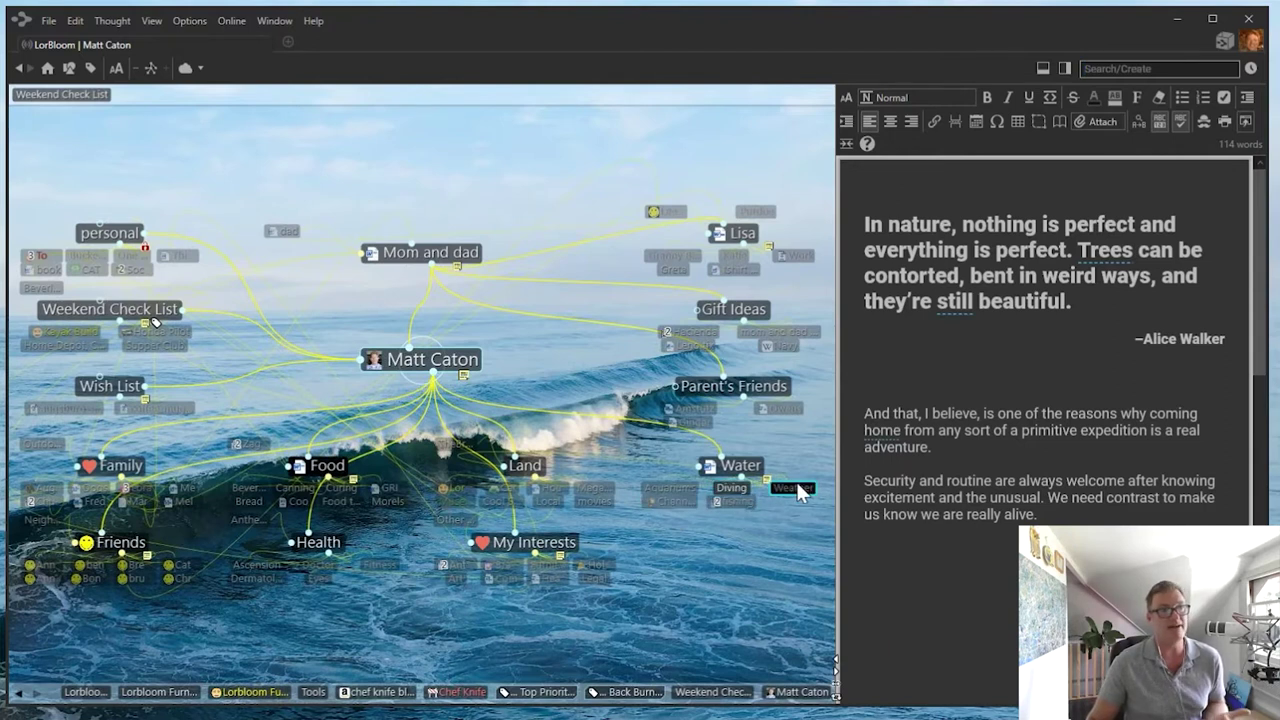
key("ctrl+f")
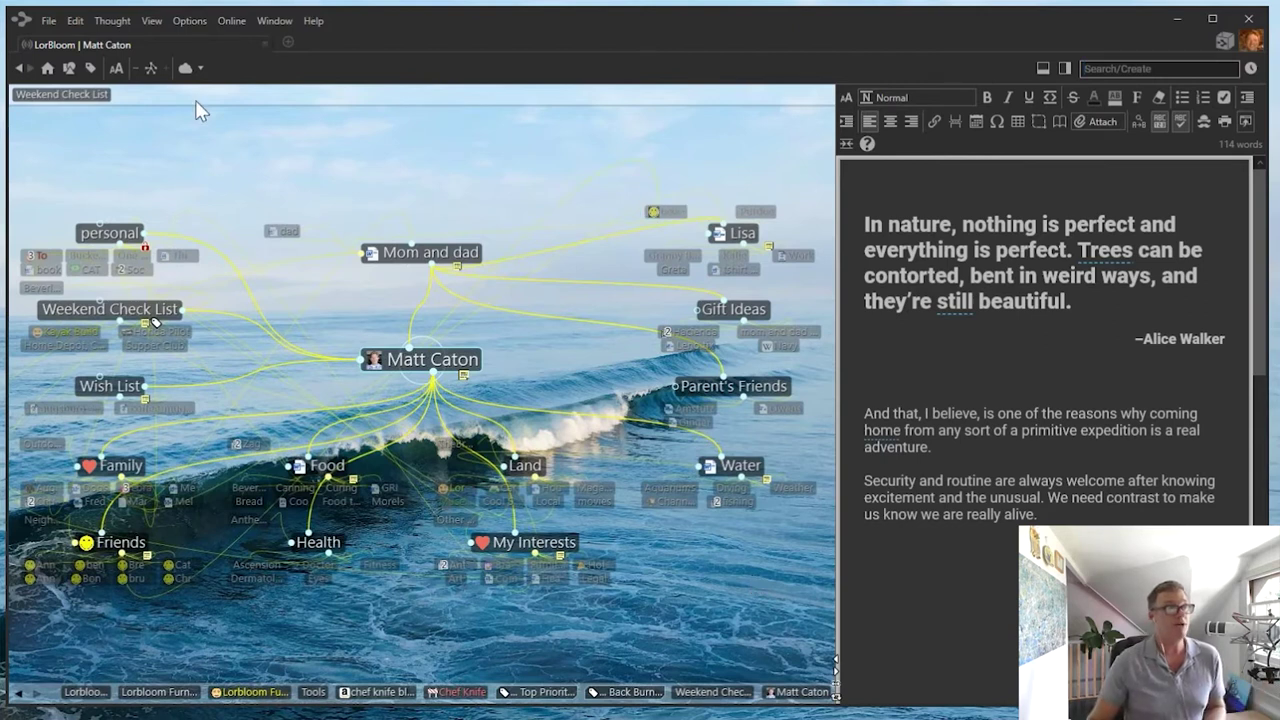
left_click(152, 70)
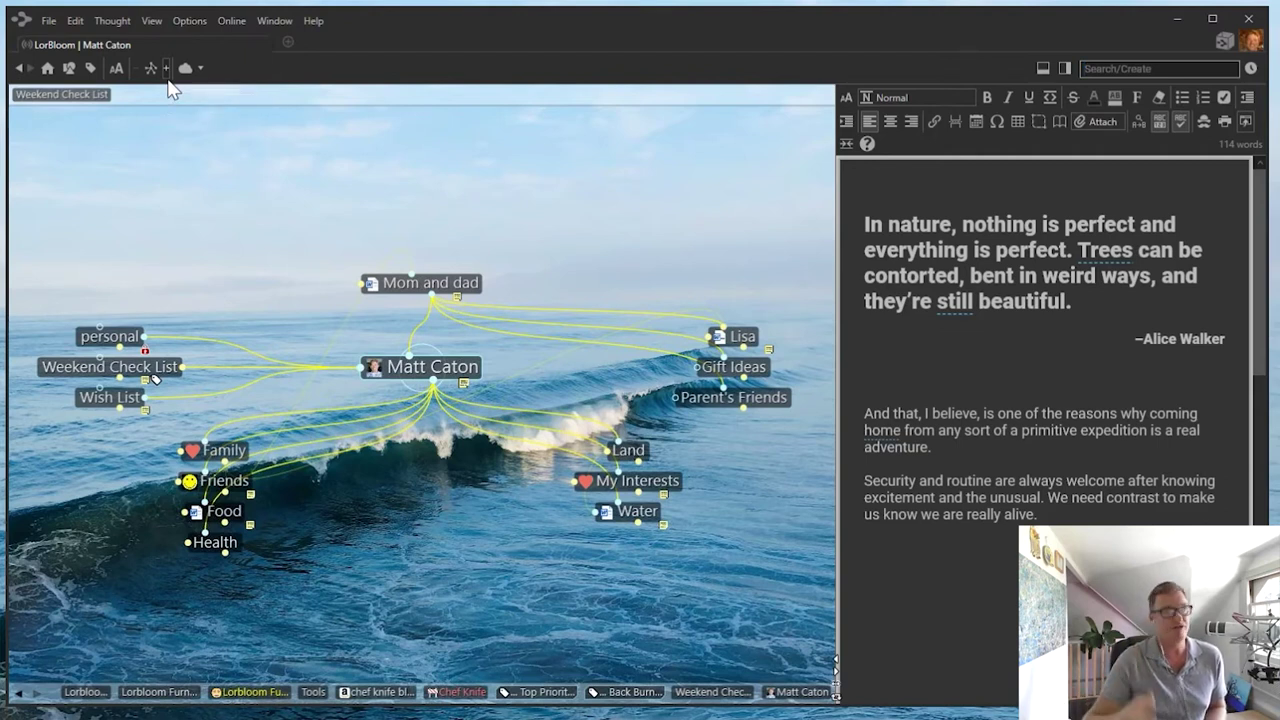
left_click(166, 70)
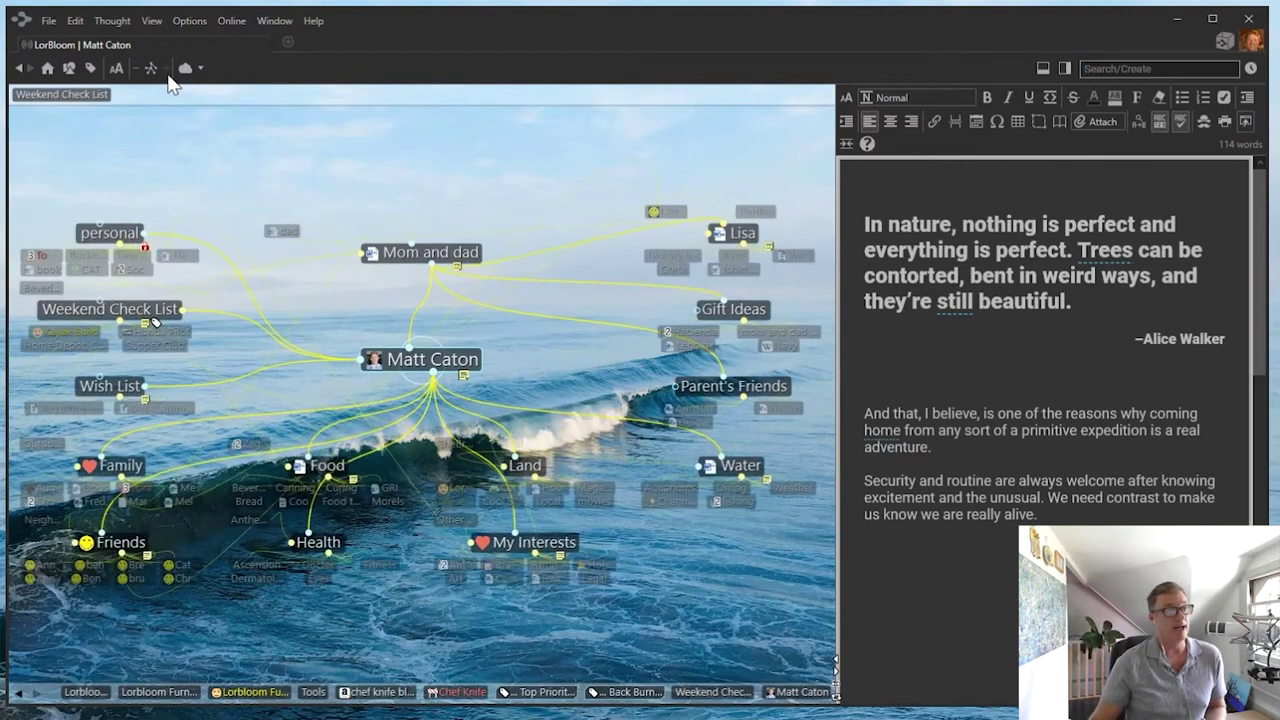
left_click(151, 68)
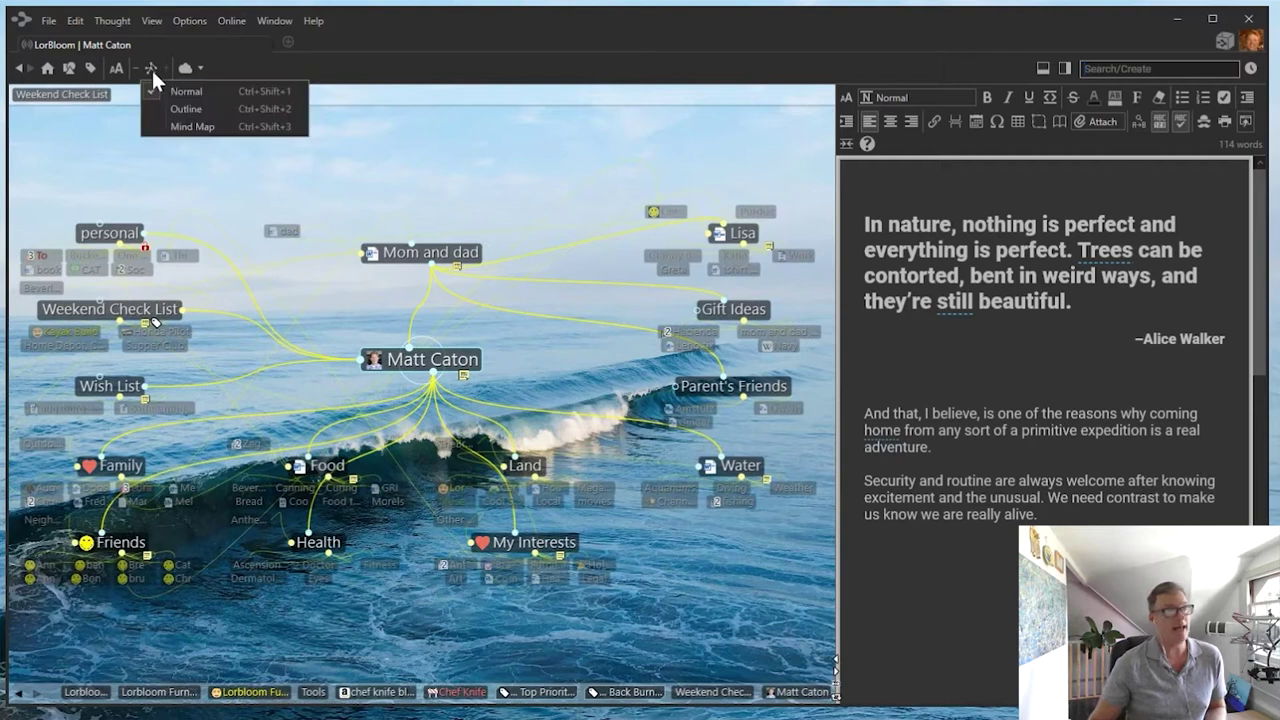
left_click(182, 127)
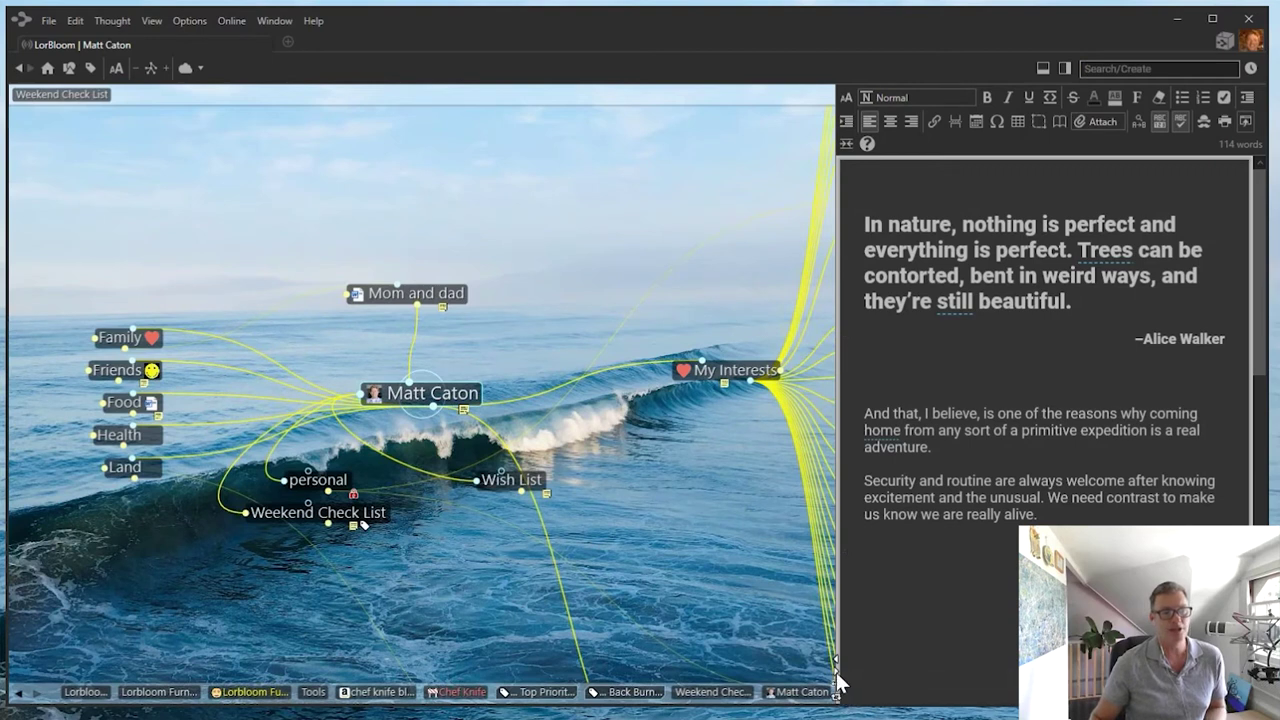
Step: Hide the notes pane, shrink the thought labels, and expand the map to deeper levels
left_click(837, 681)
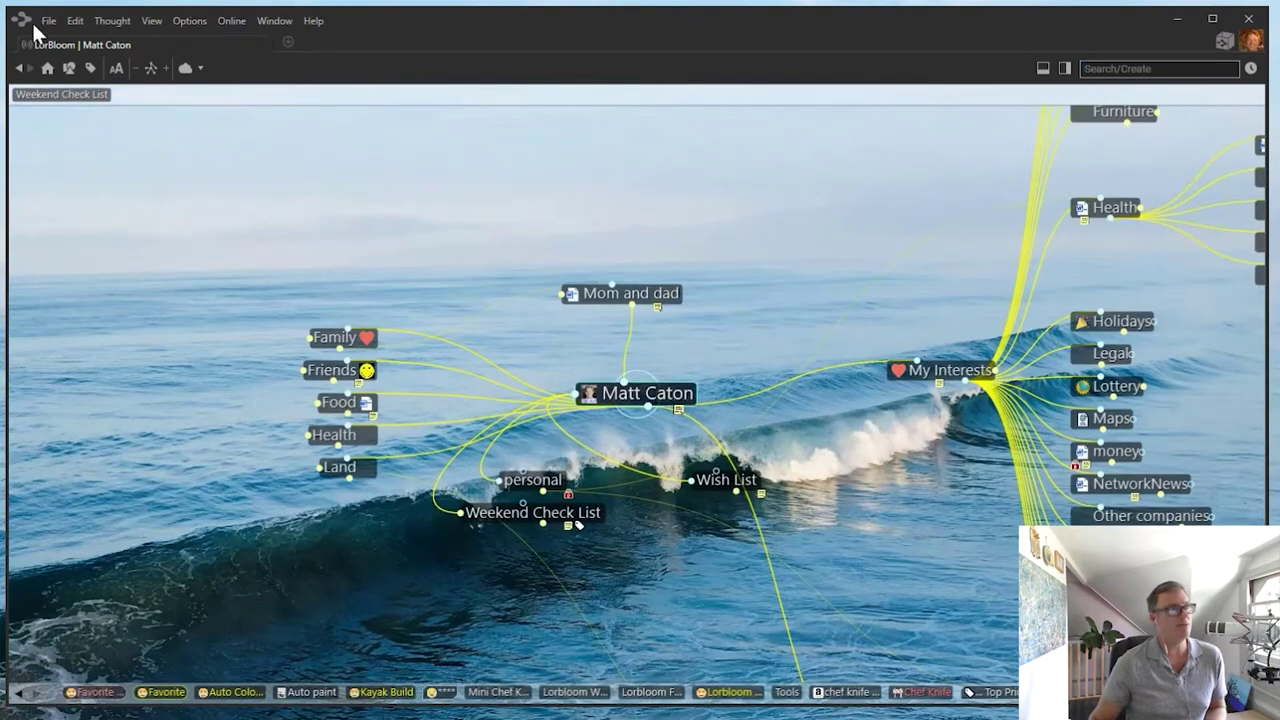
left_click(117, 72)
left_click_drag(117, 119, 117, 136)
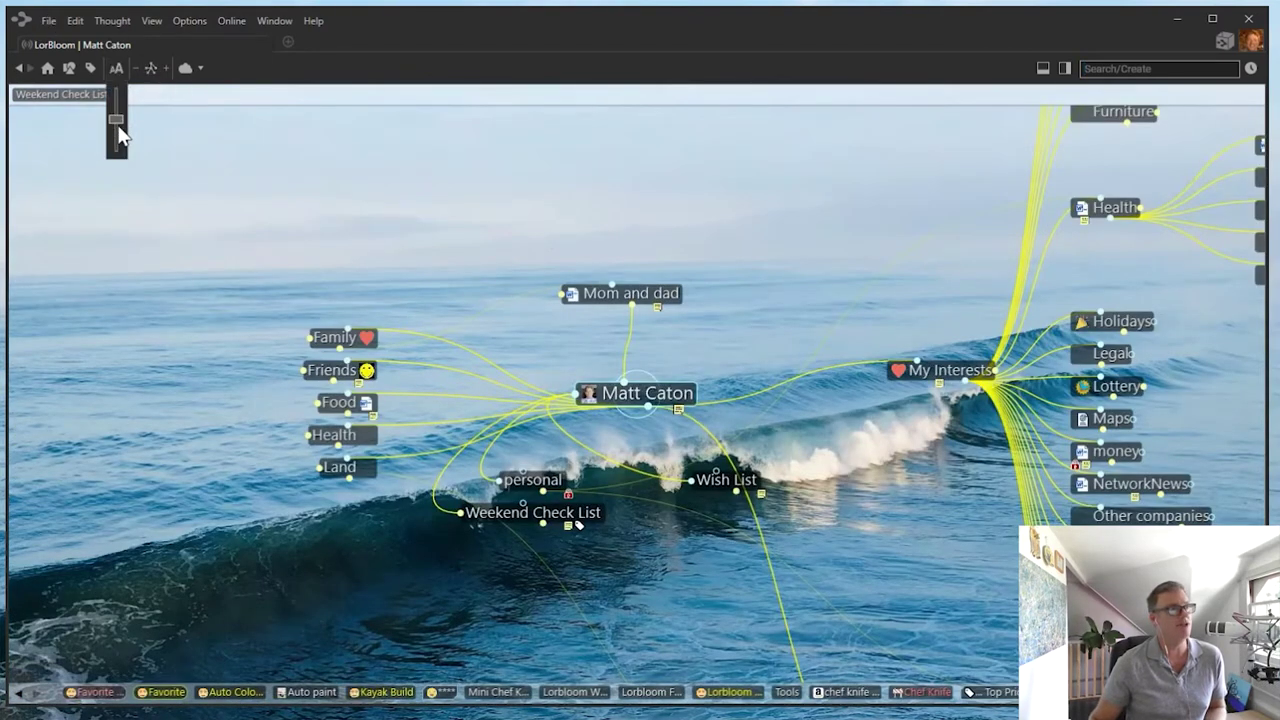
left_click(167, 70)
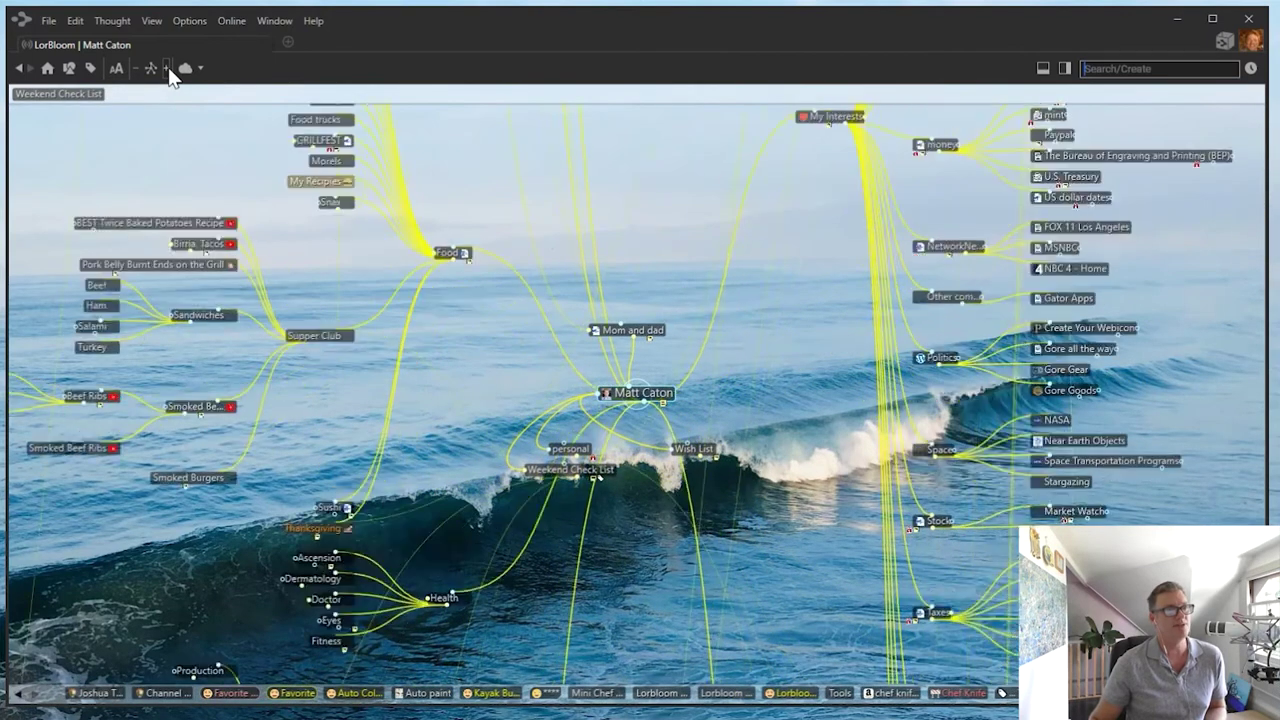
left_click(168, 70)
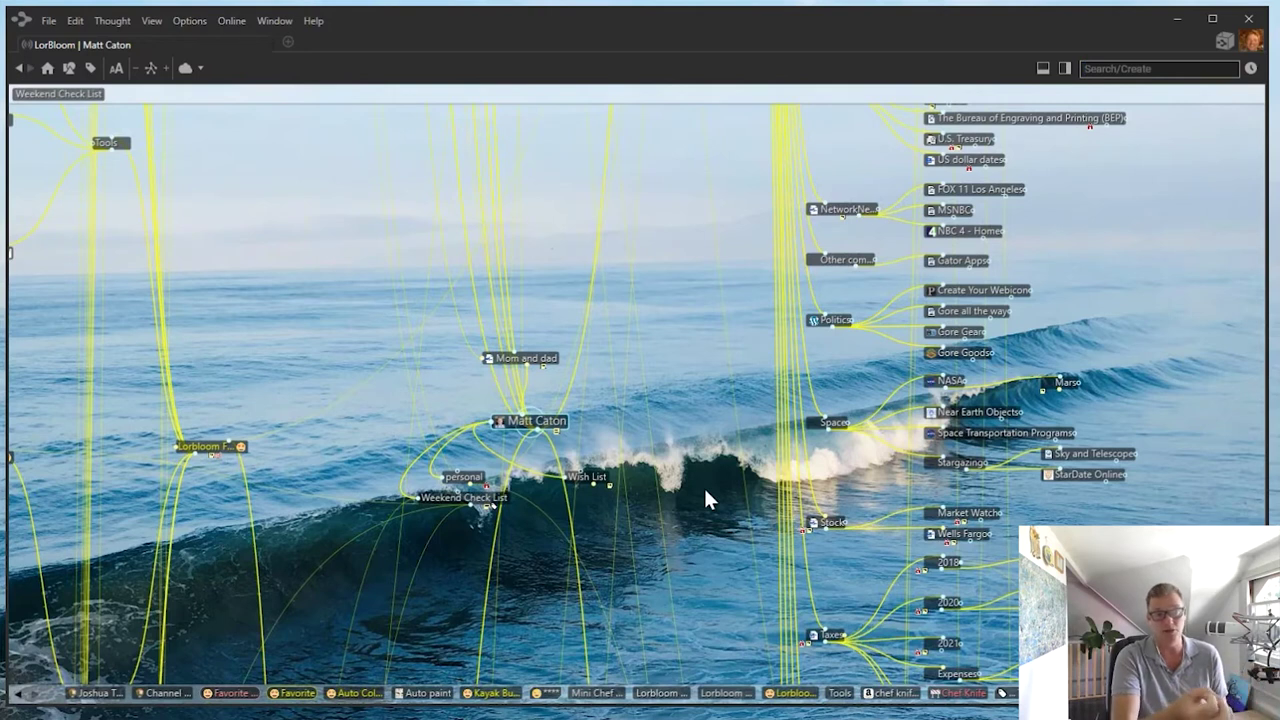
Step: Switch the map back to the Normal layout
left_click(411, 19)
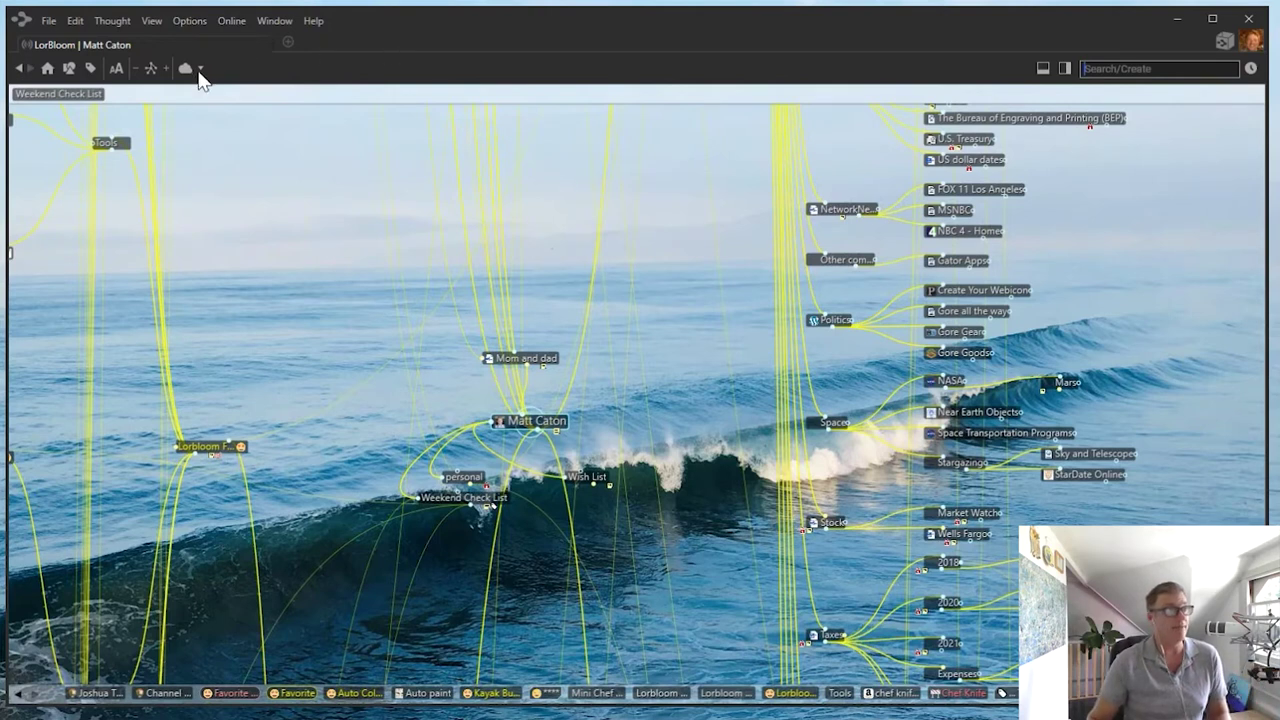
left_click(151, 70)
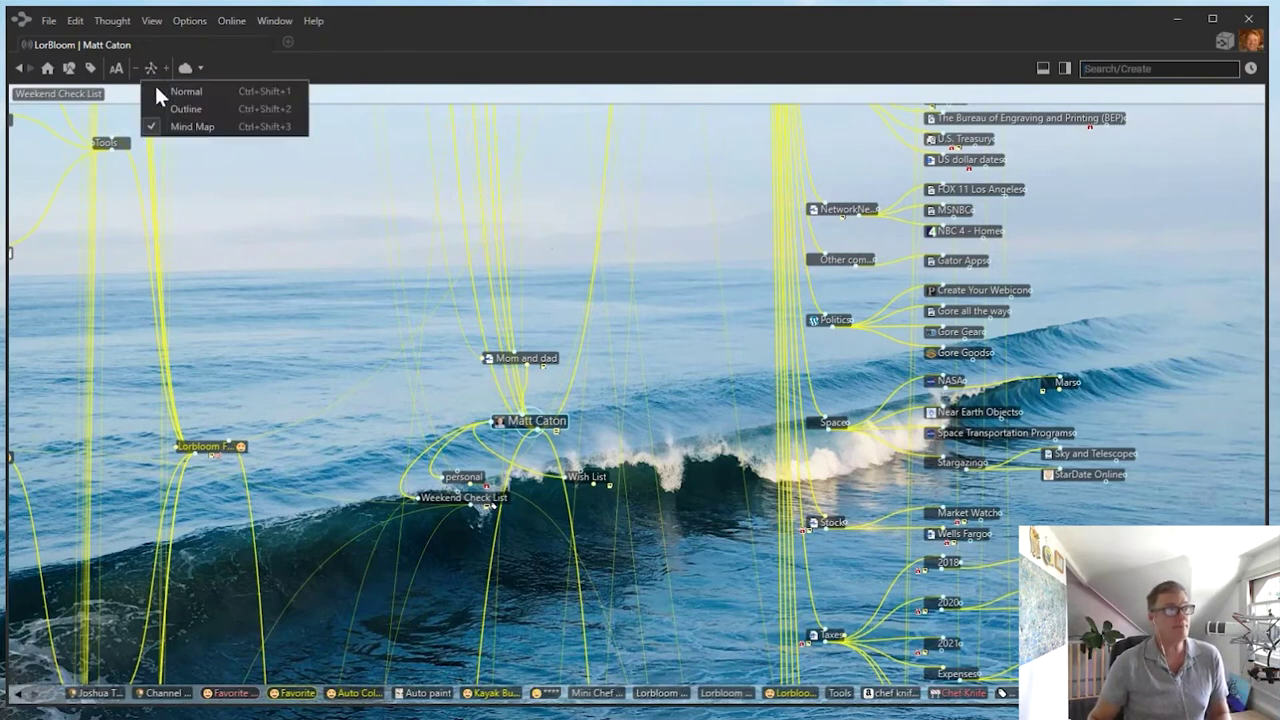
left_click(178, 90)
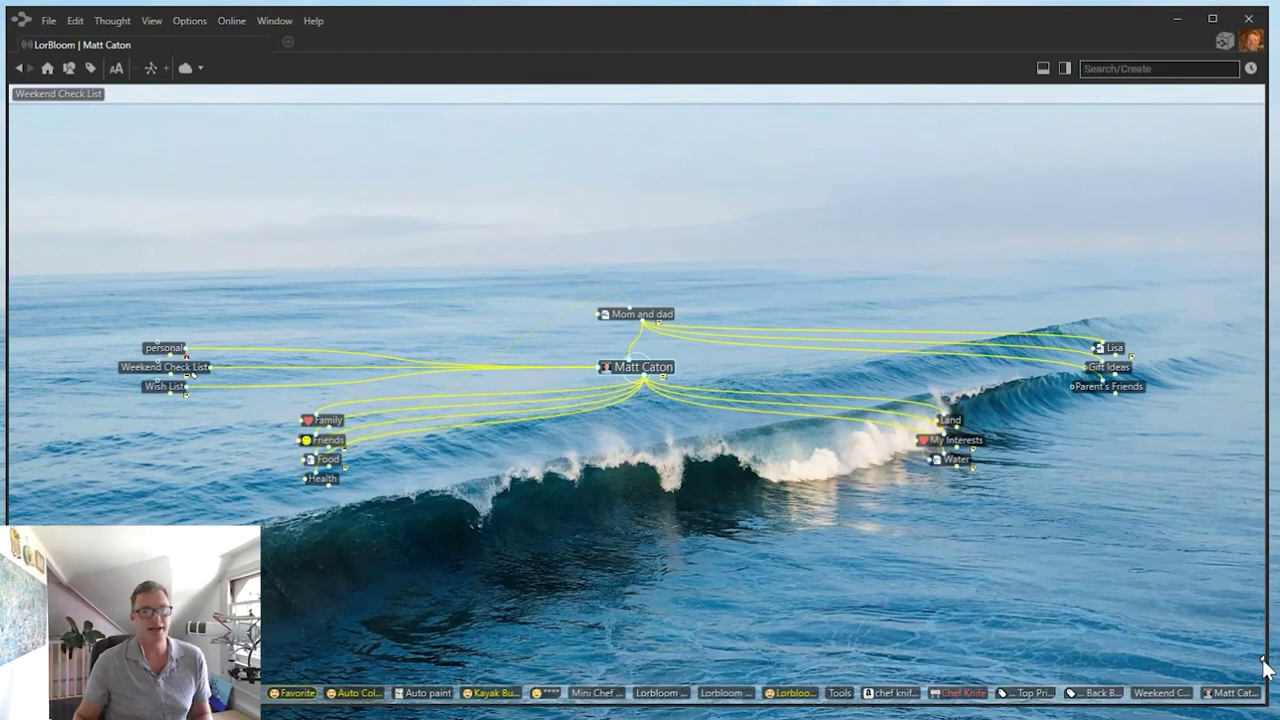
Step: Restore the notes pane and generate a widened Report panel listing all 4,336 thoughts
left_click(1064, 68)
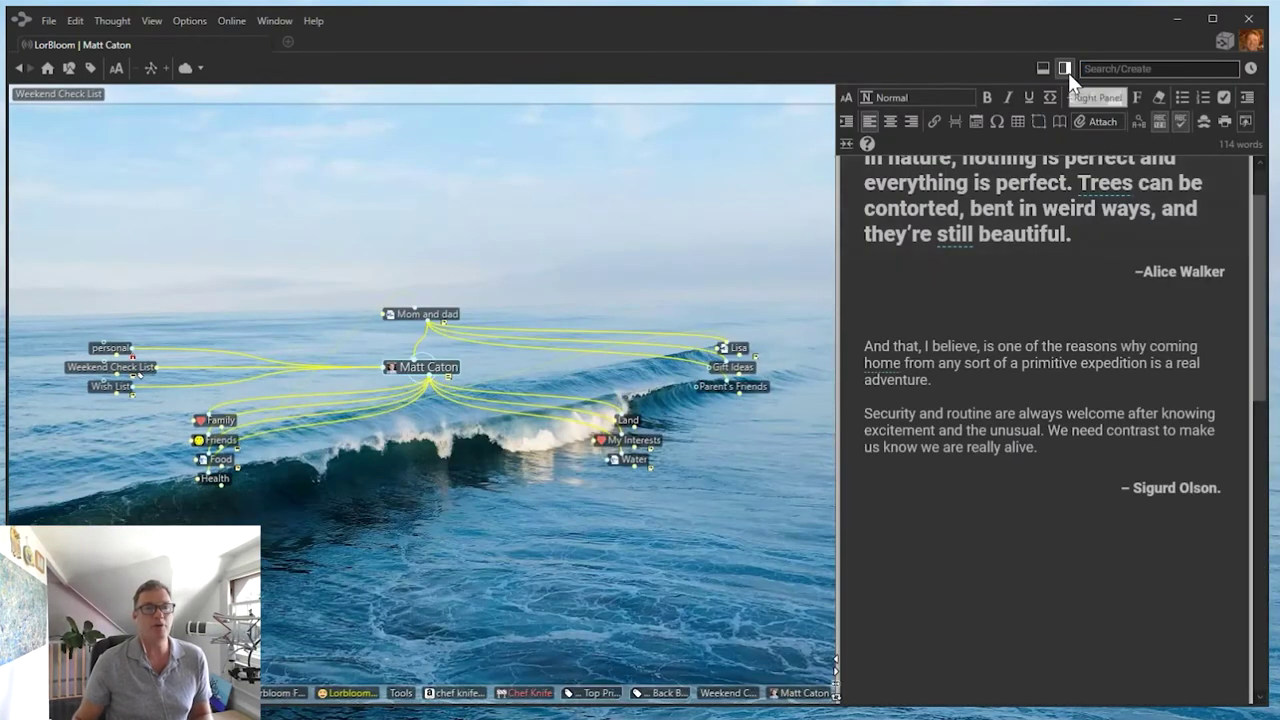
left_click(1064, 70)
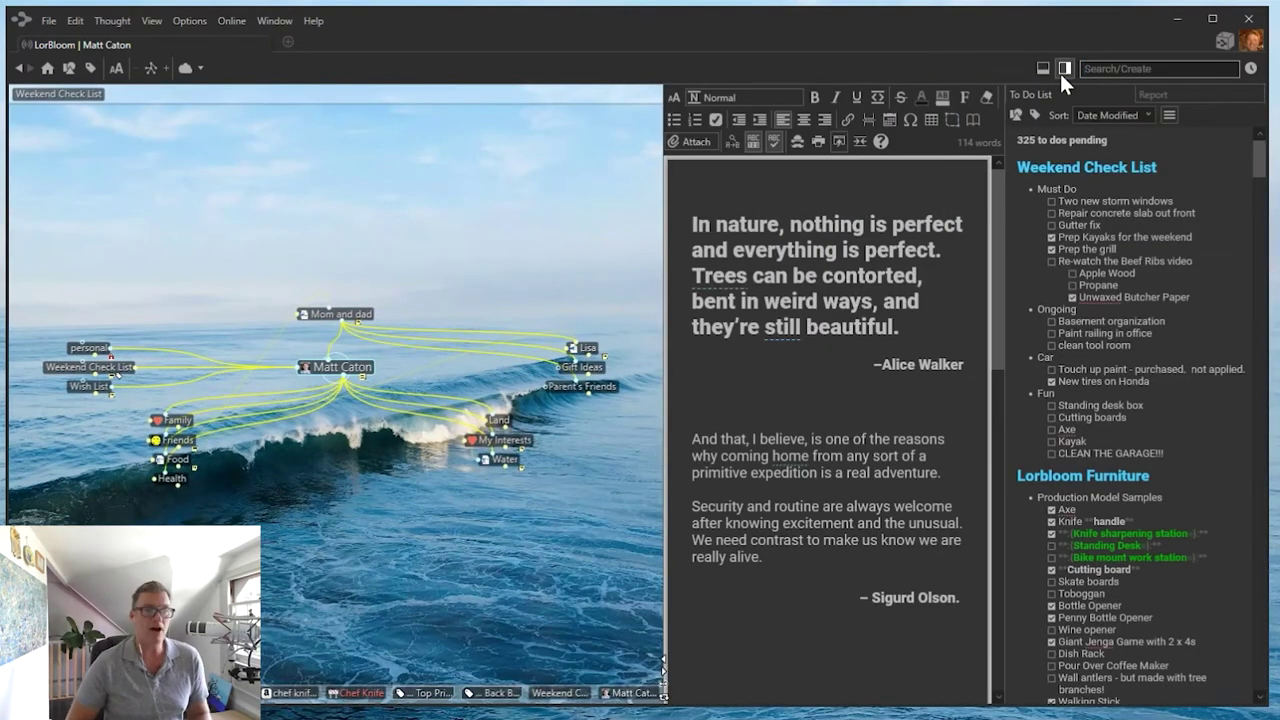
left_click(1167, 92)
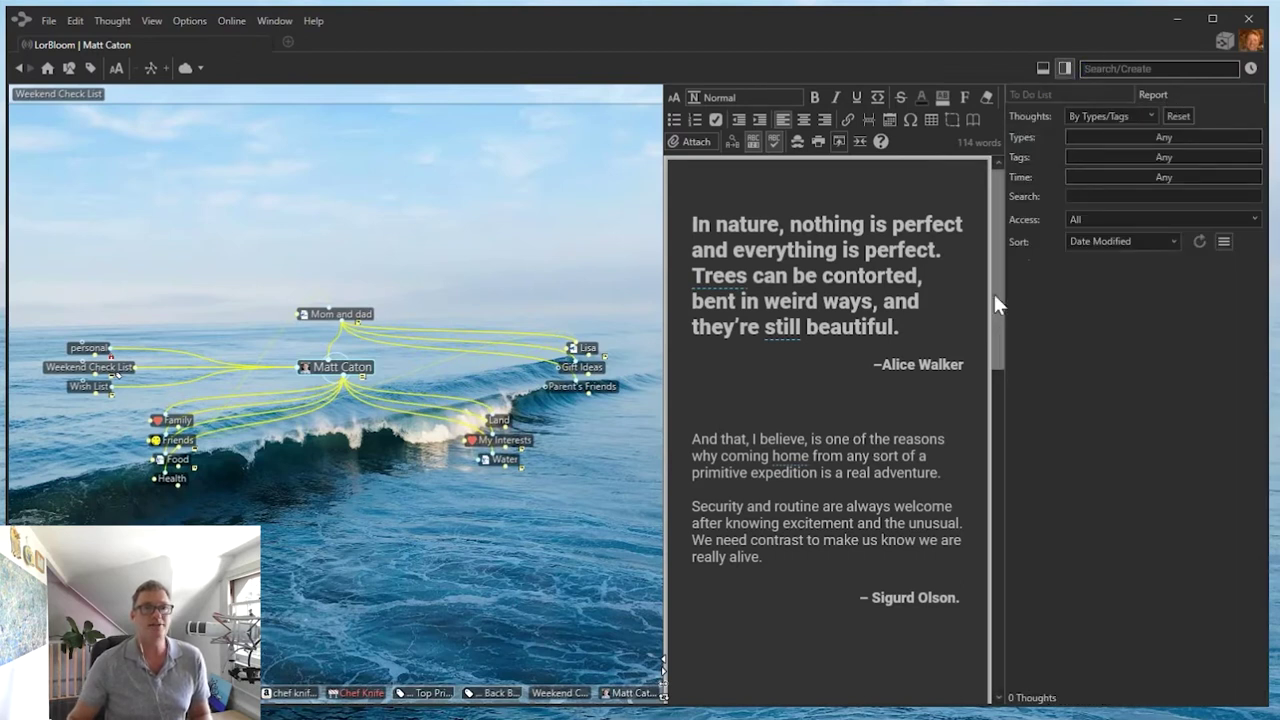
left_click(1200, 240)
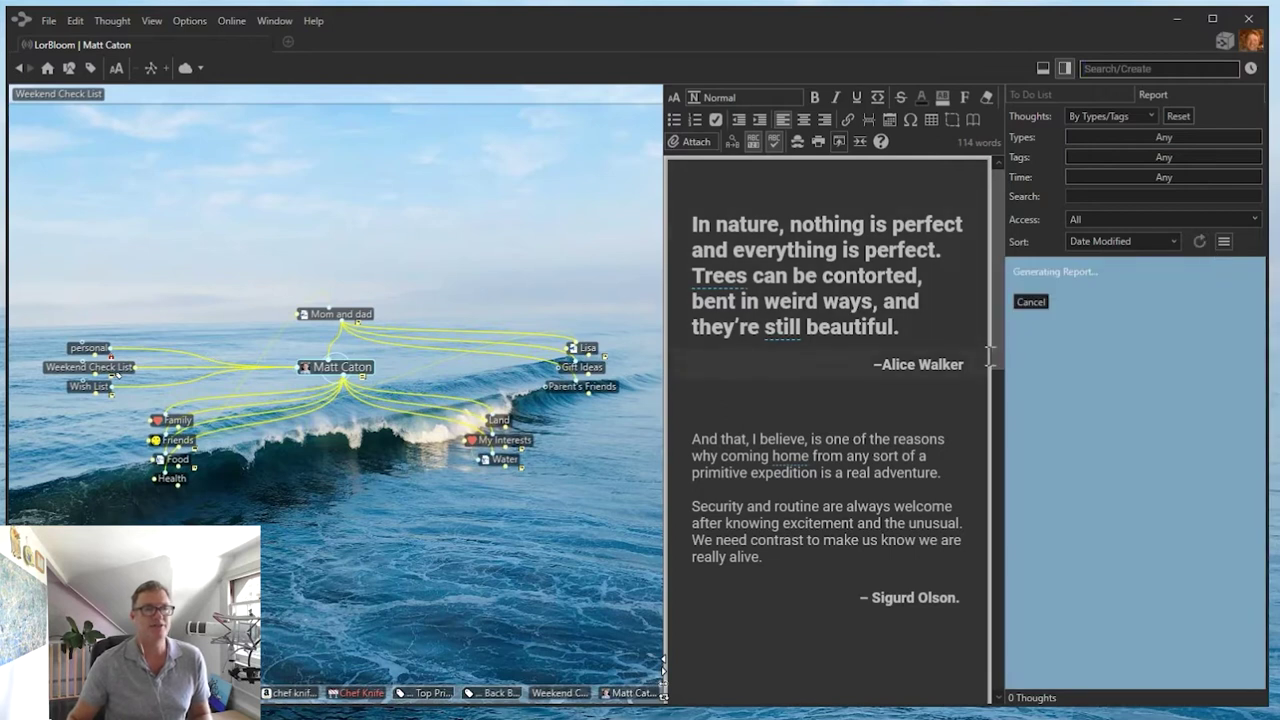
left_click_drag(1005, 356, 951, 357)
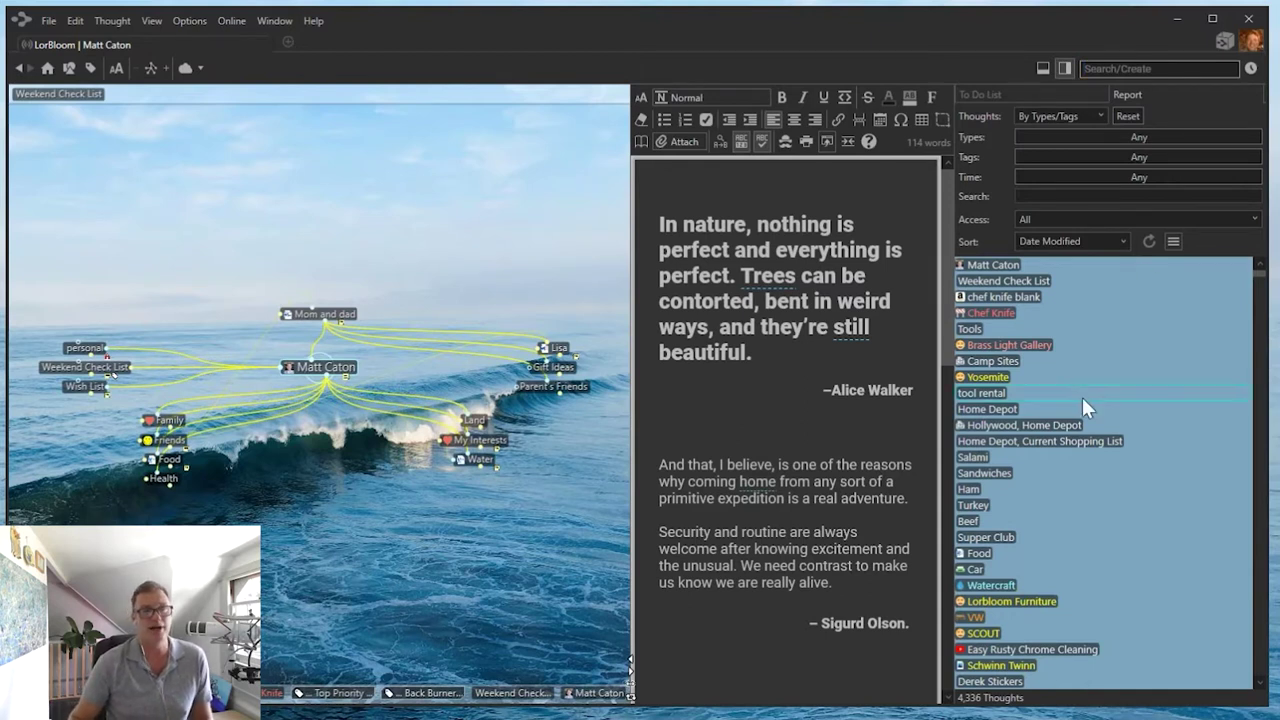
scroll(1080, 391, "down", 15)
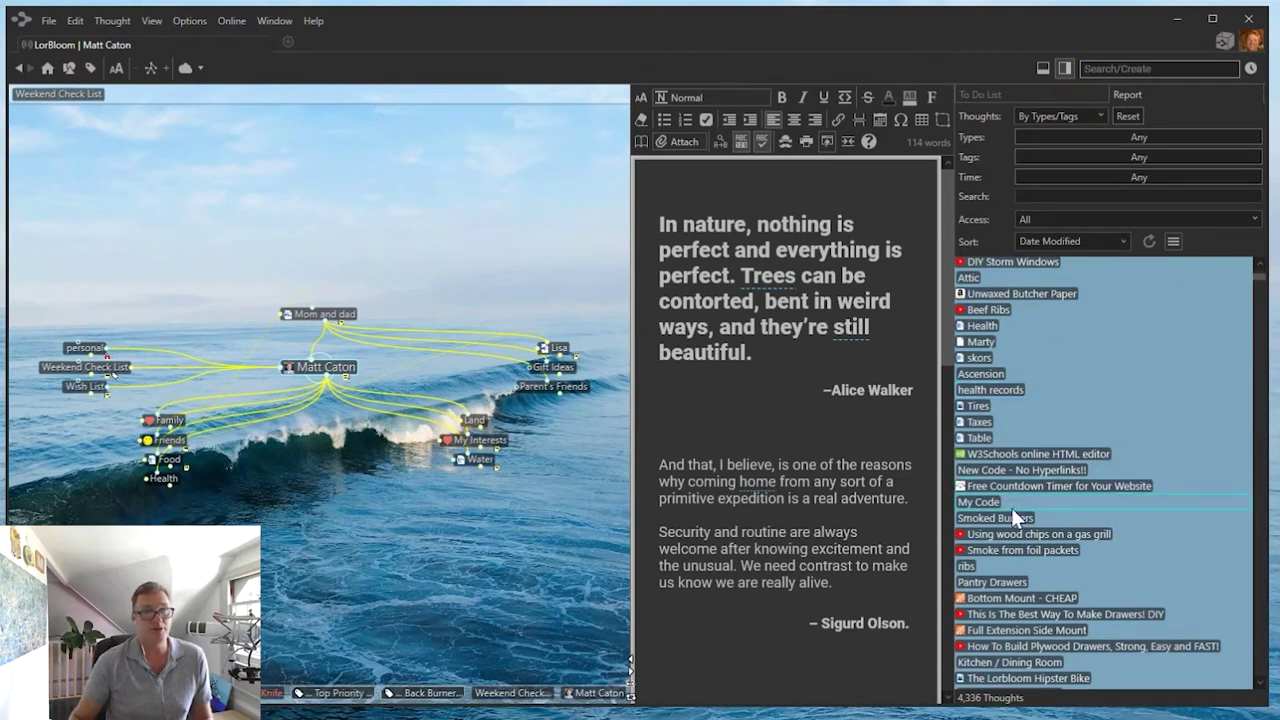
left_click(985, 584)
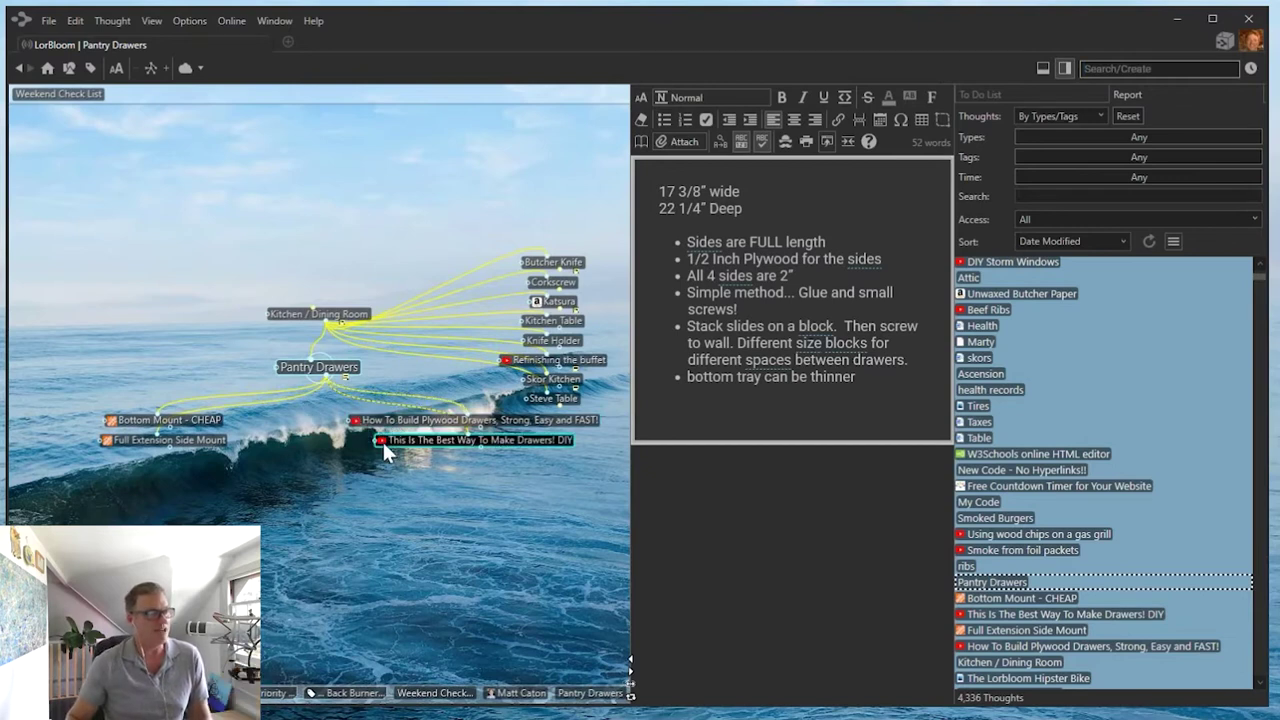
left_click(198, 440)
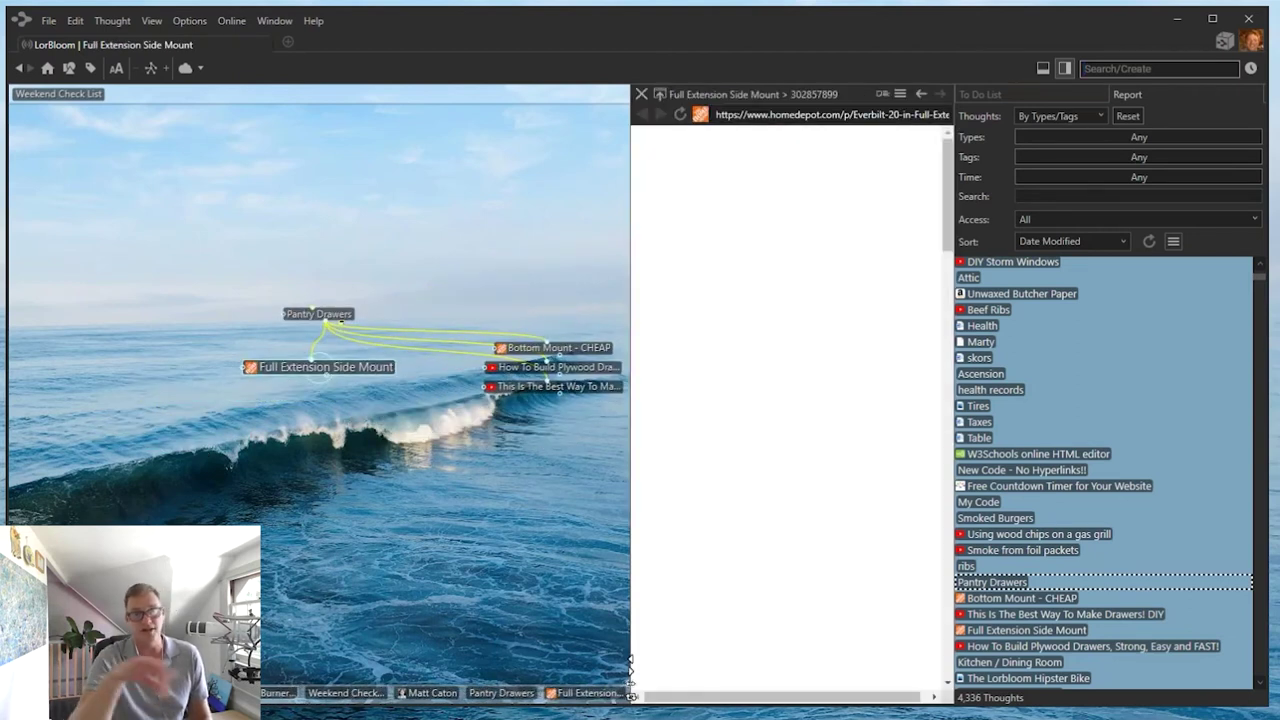
left_click(318, 314)
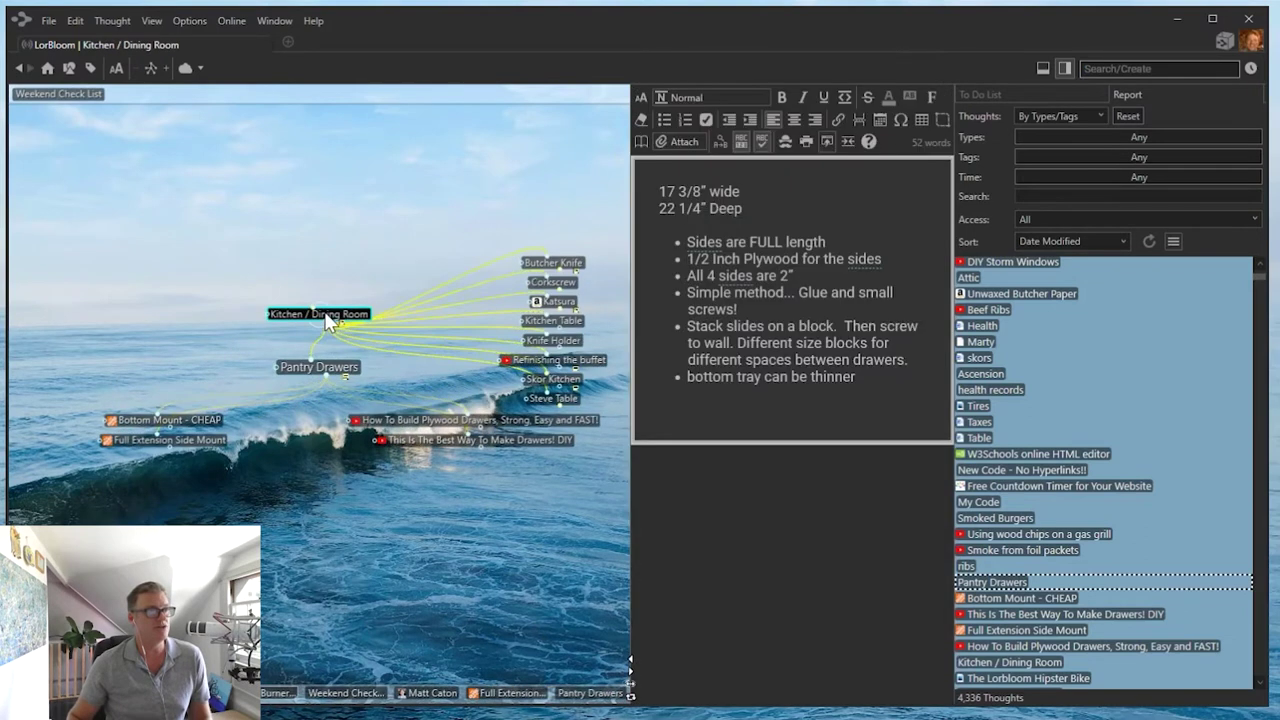
left_click(328, 318)
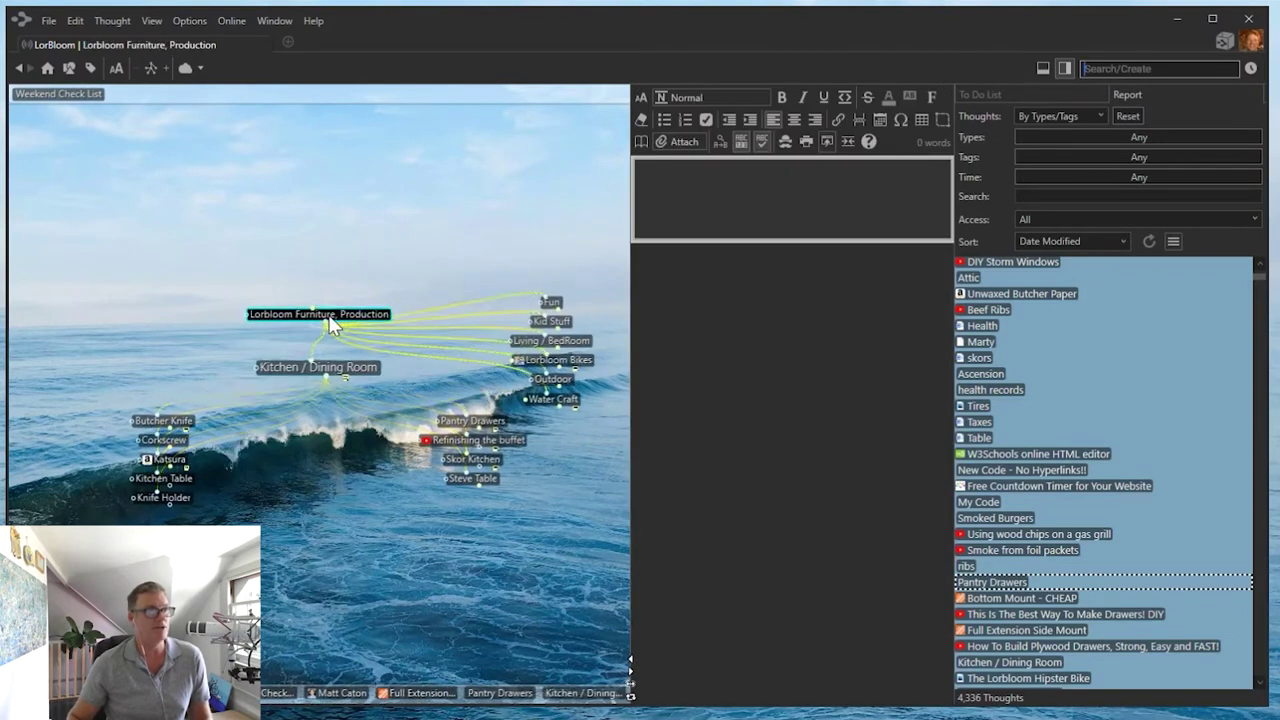
left_click(330, 318)
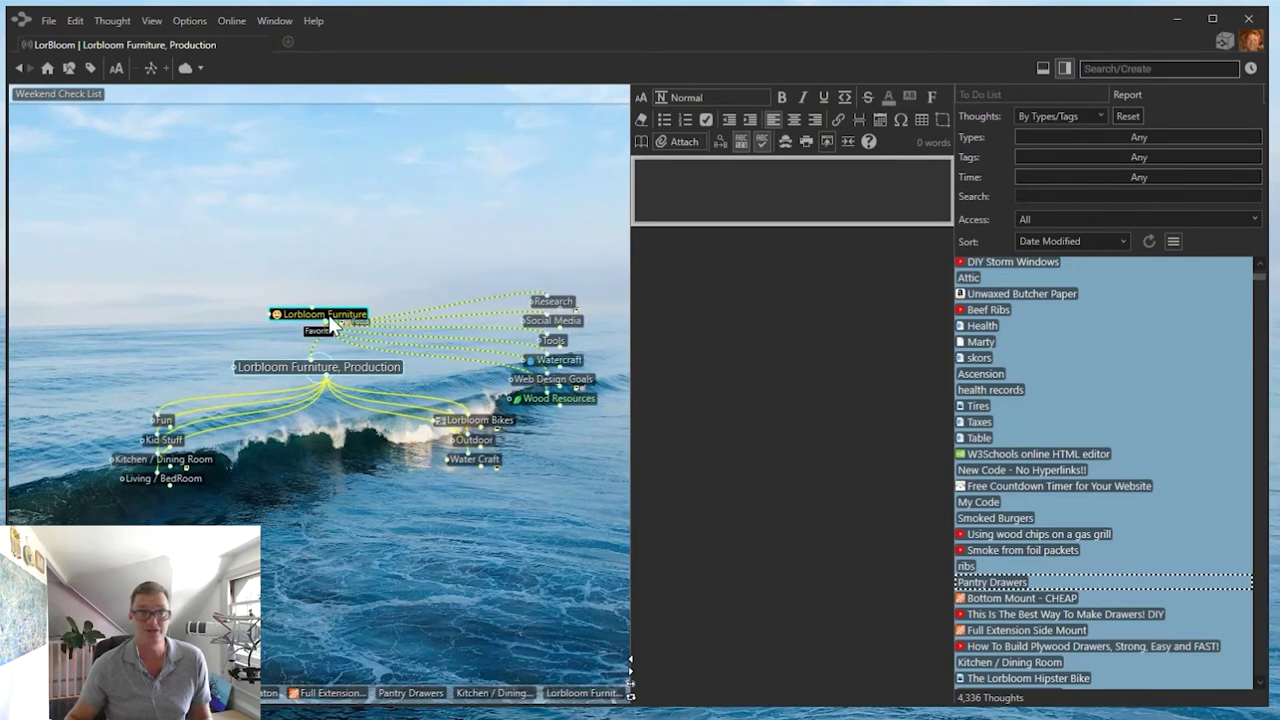
left_click(48, 70)
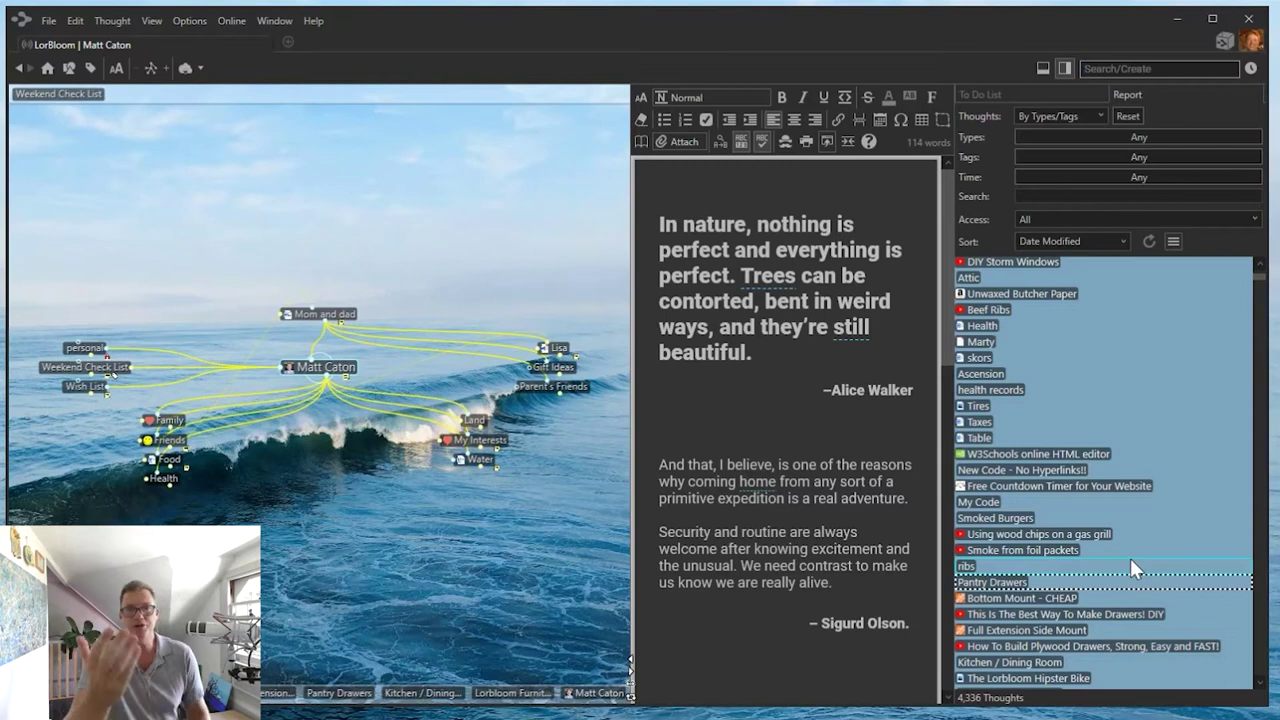
Step: Filter the report to thoughts By Attachments, with the time filter set to Modified
left_click(1100, 114)
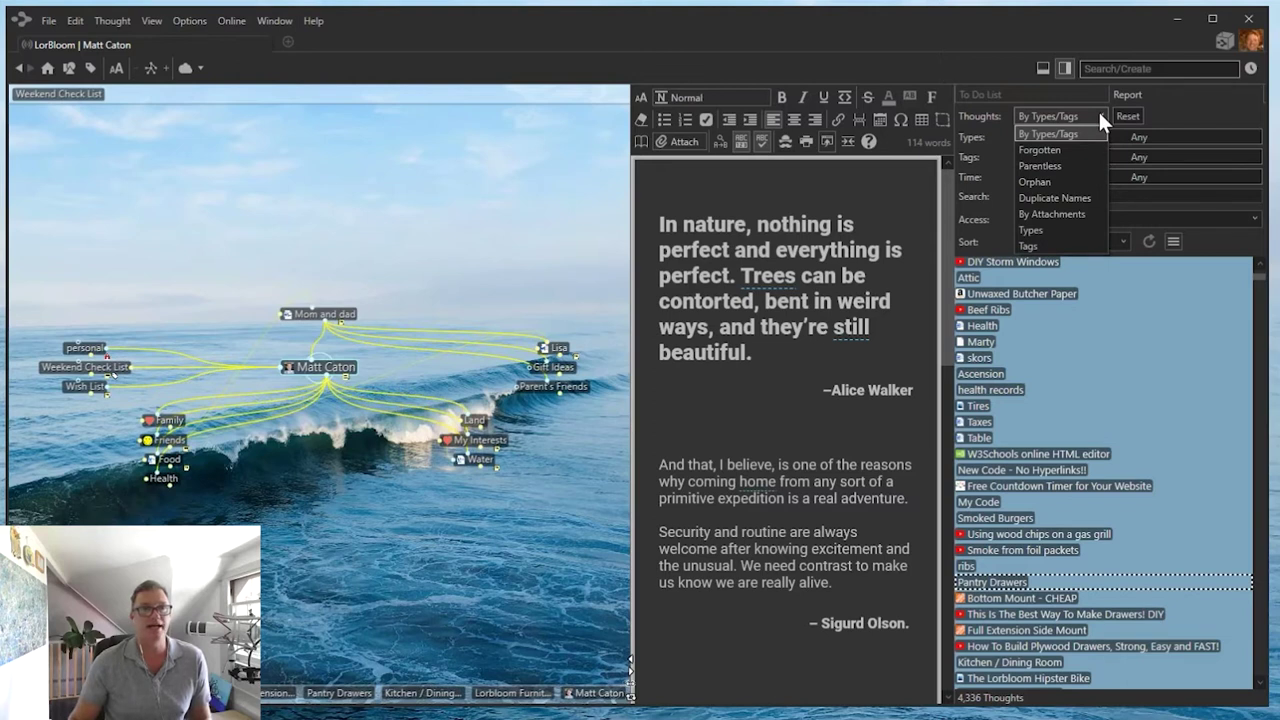
left_click(1070, 213)
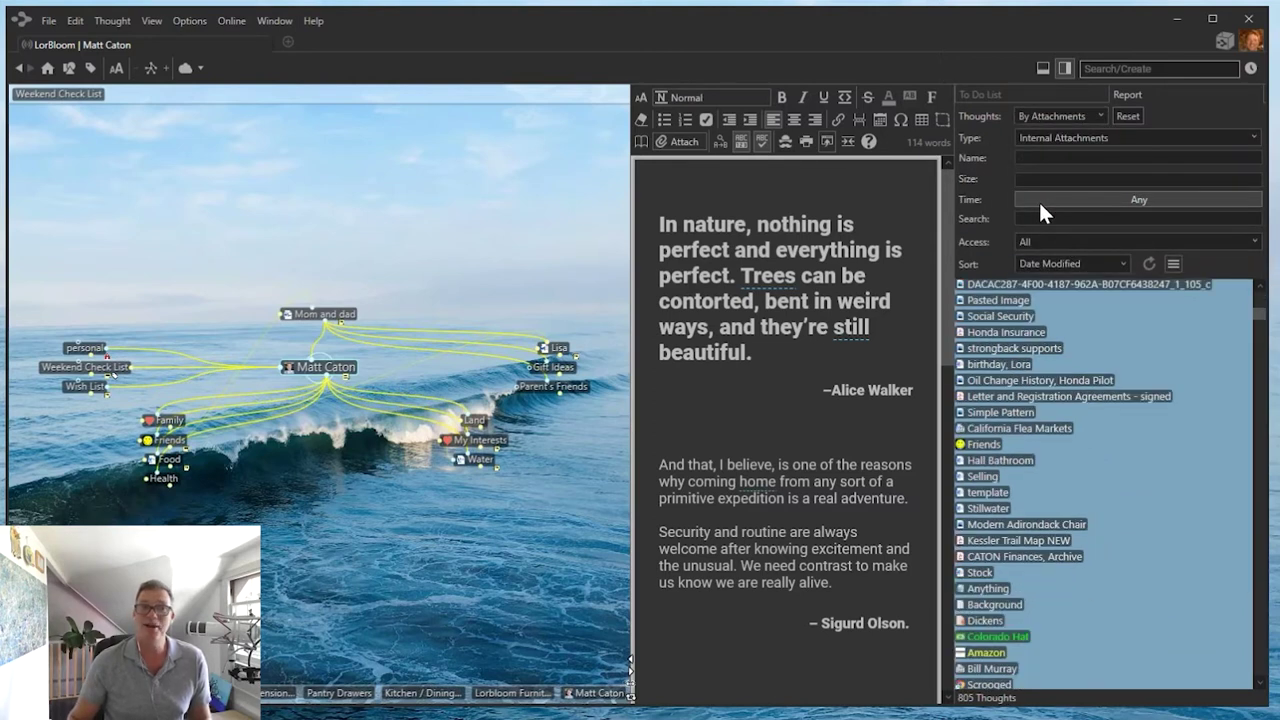
left_click(1039, 200)
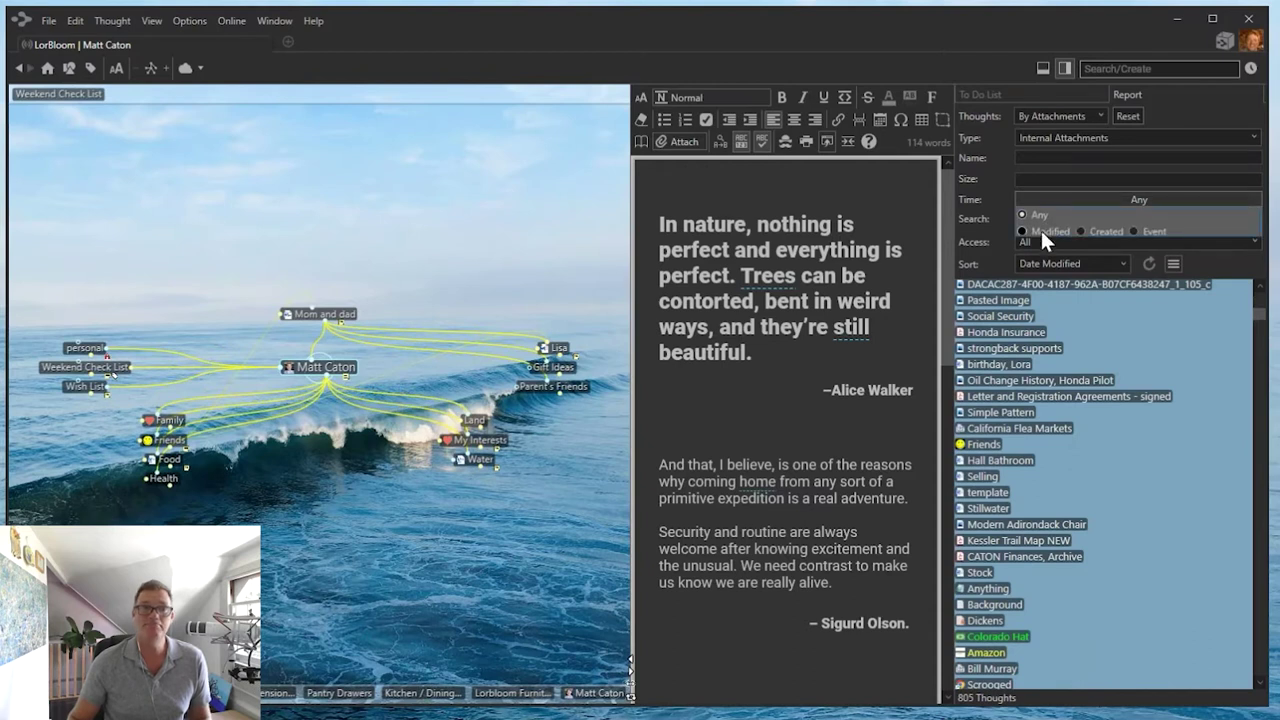
left_click(1040, 230)
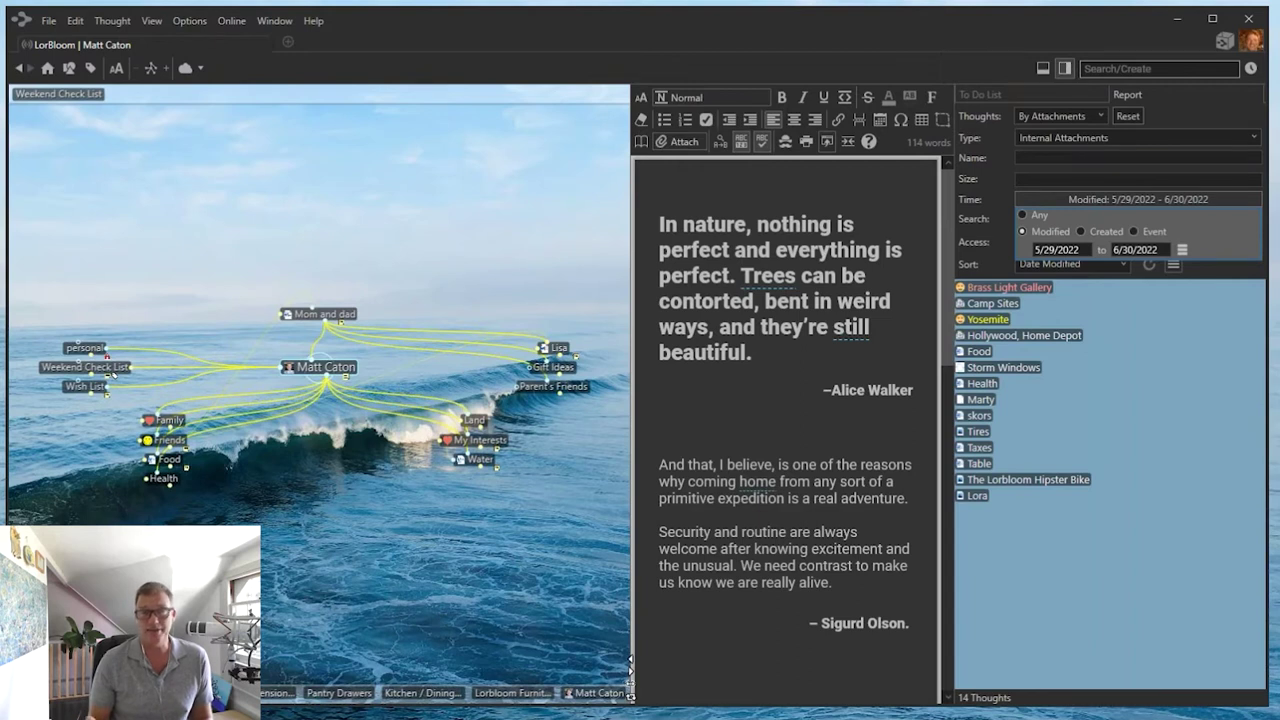
Step: Close the Report panel with the Right Panel toolbar button
left_click(1066, 69)
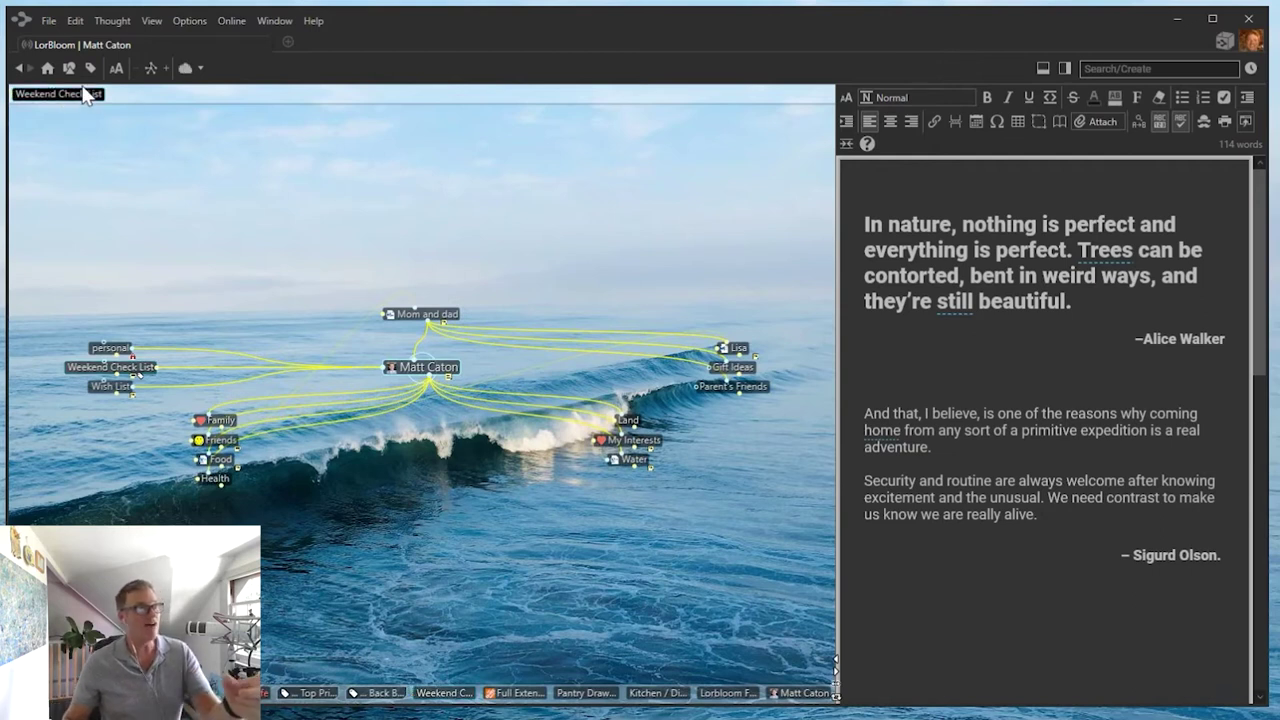
Step: Go to Weekend Check List, then focus on the Kayak Build thought
left_click(78, 98)
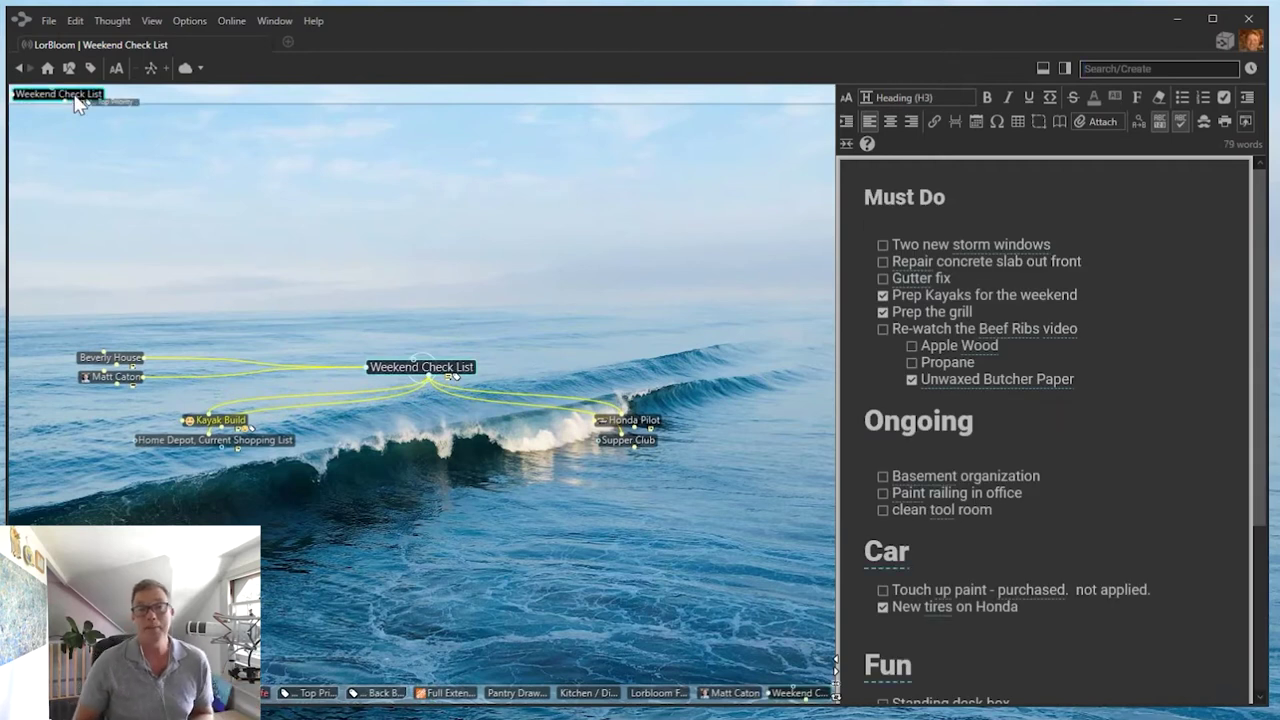
key("ctrl+f")
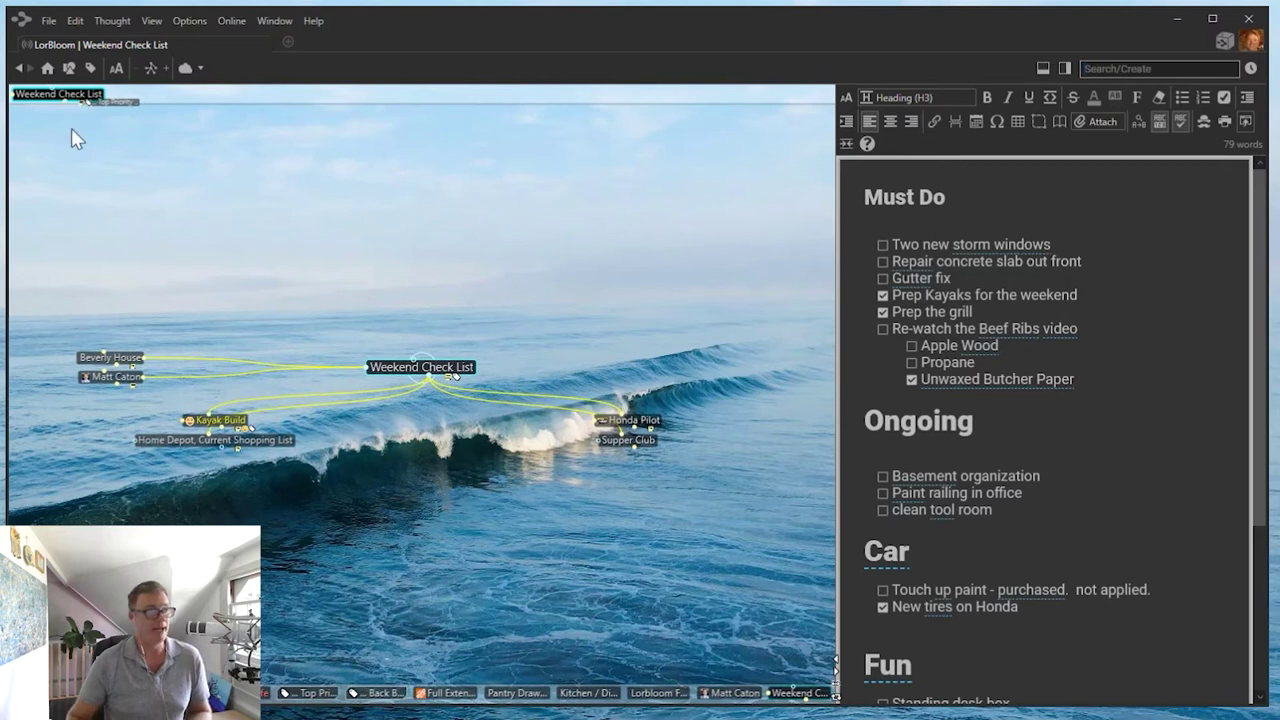
left_click(220, 418)
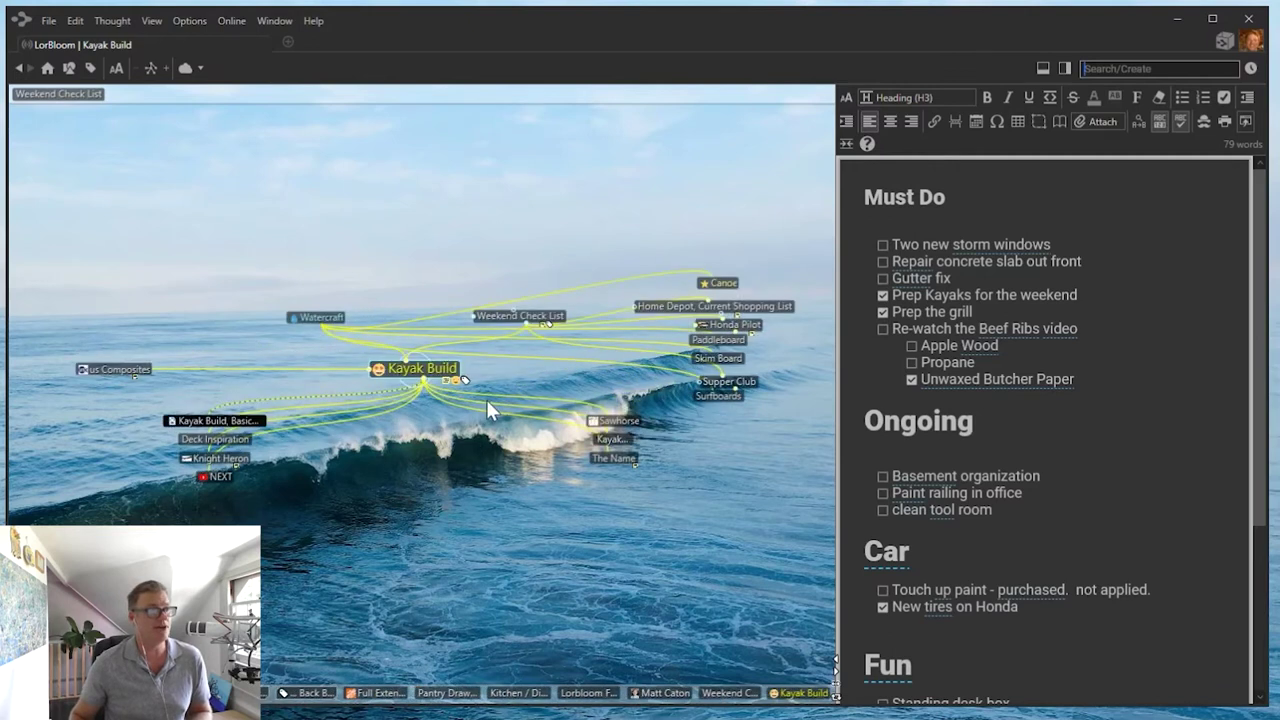
right_click(418, 368)
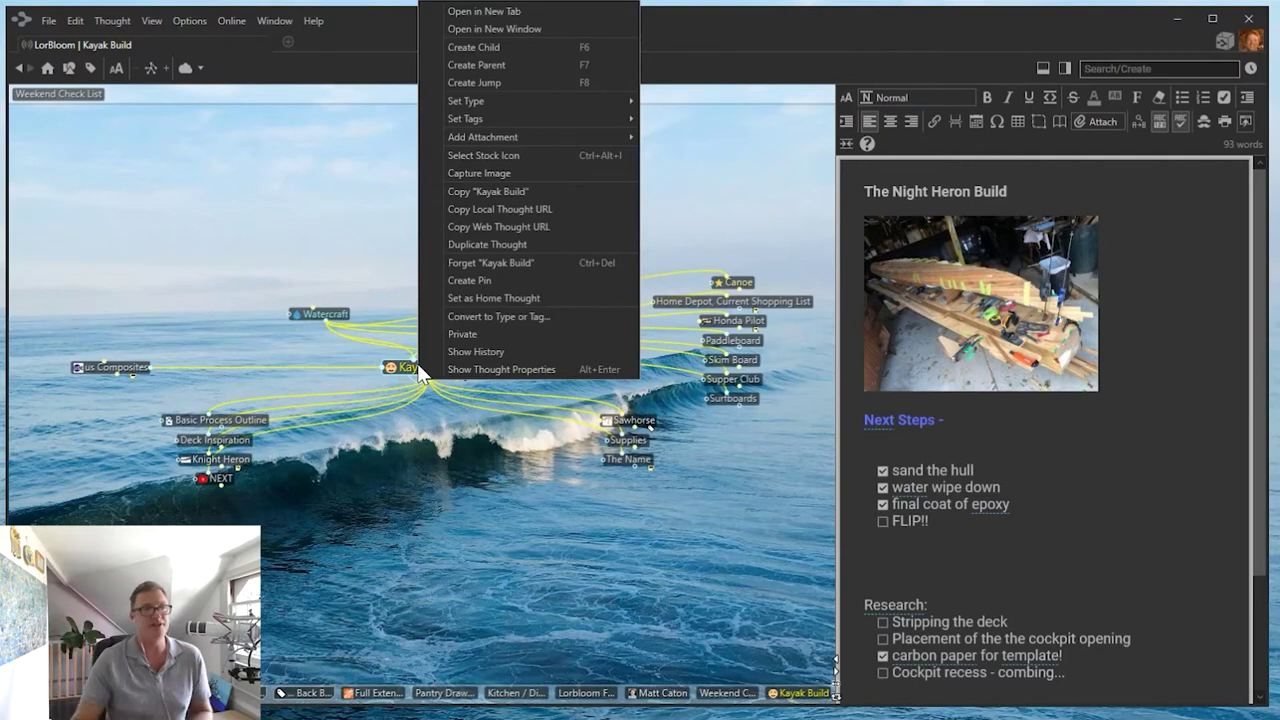
left_click(436, 455)
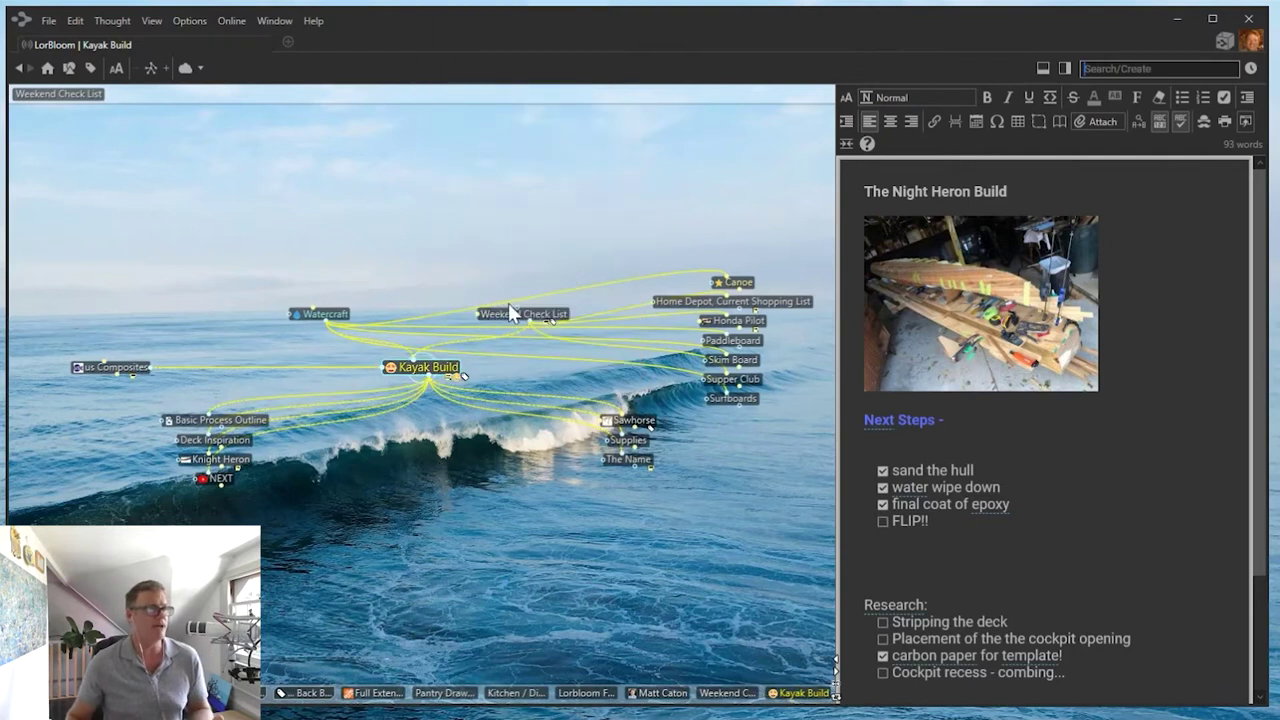
Step: Navigate through Canoe and Build a Canoe to the Ashes thought
left_click(728, 282)
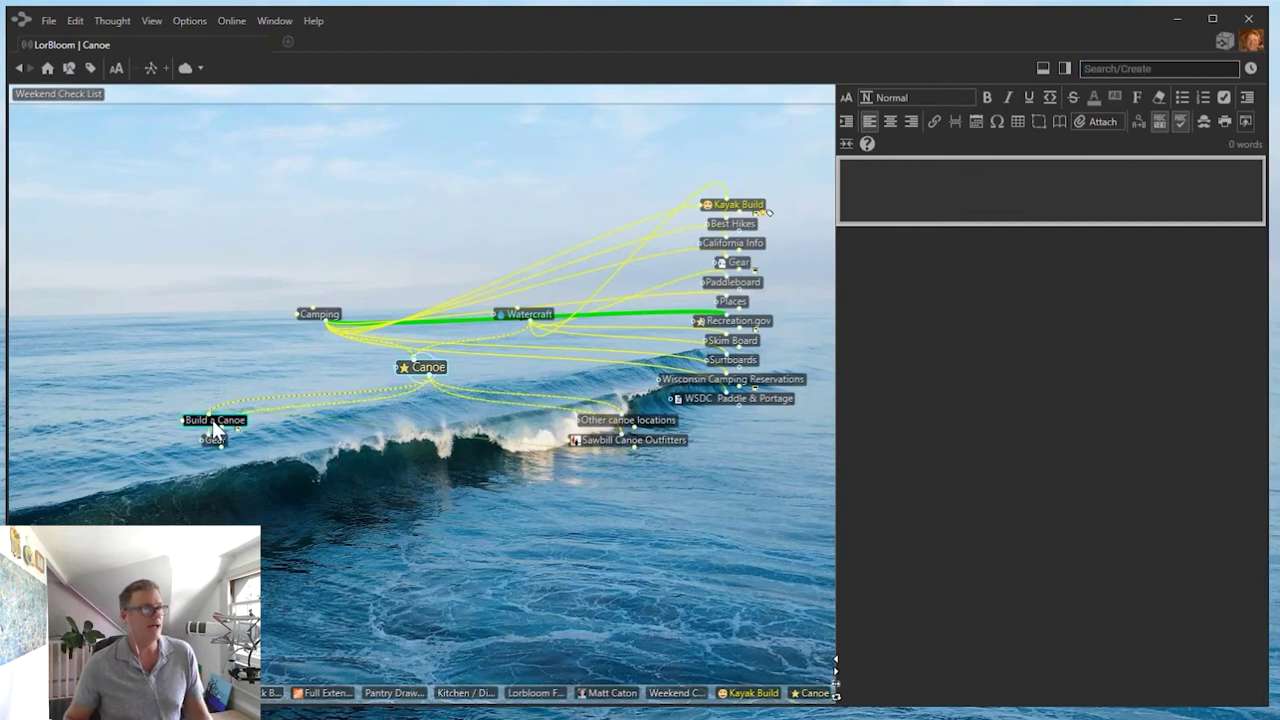
left_click(213, 419)
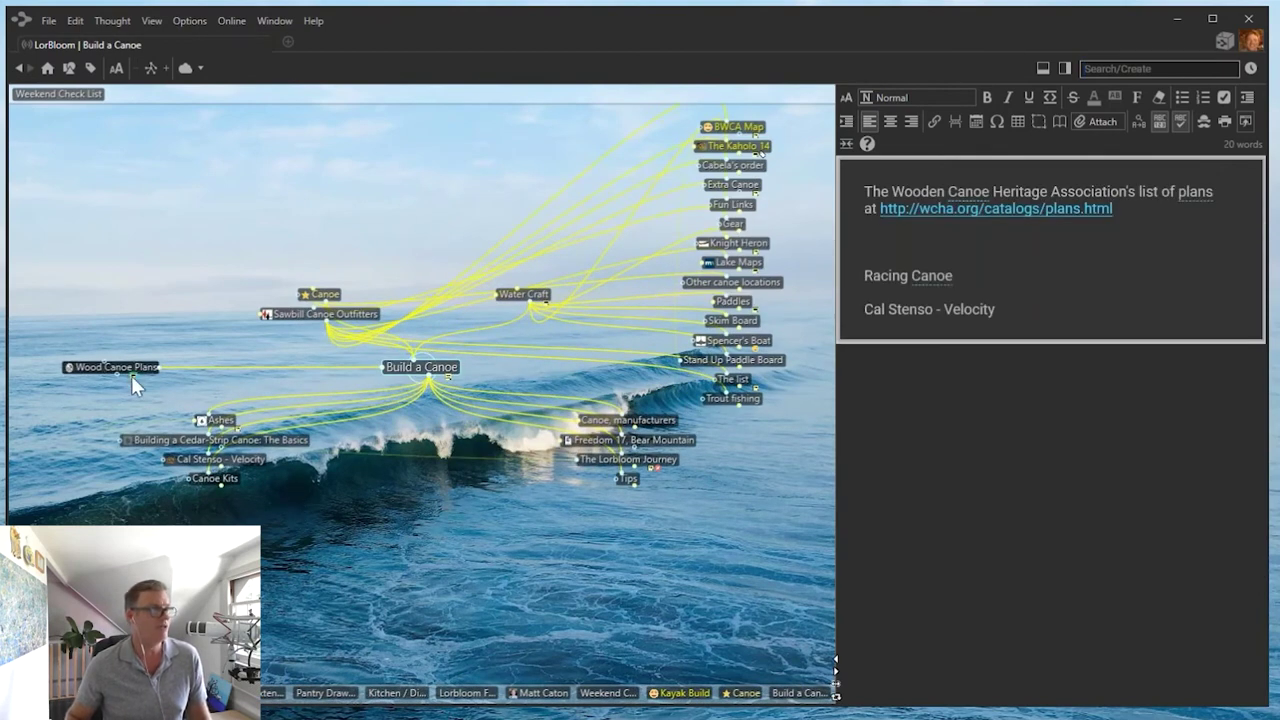
left_click(224, 421)
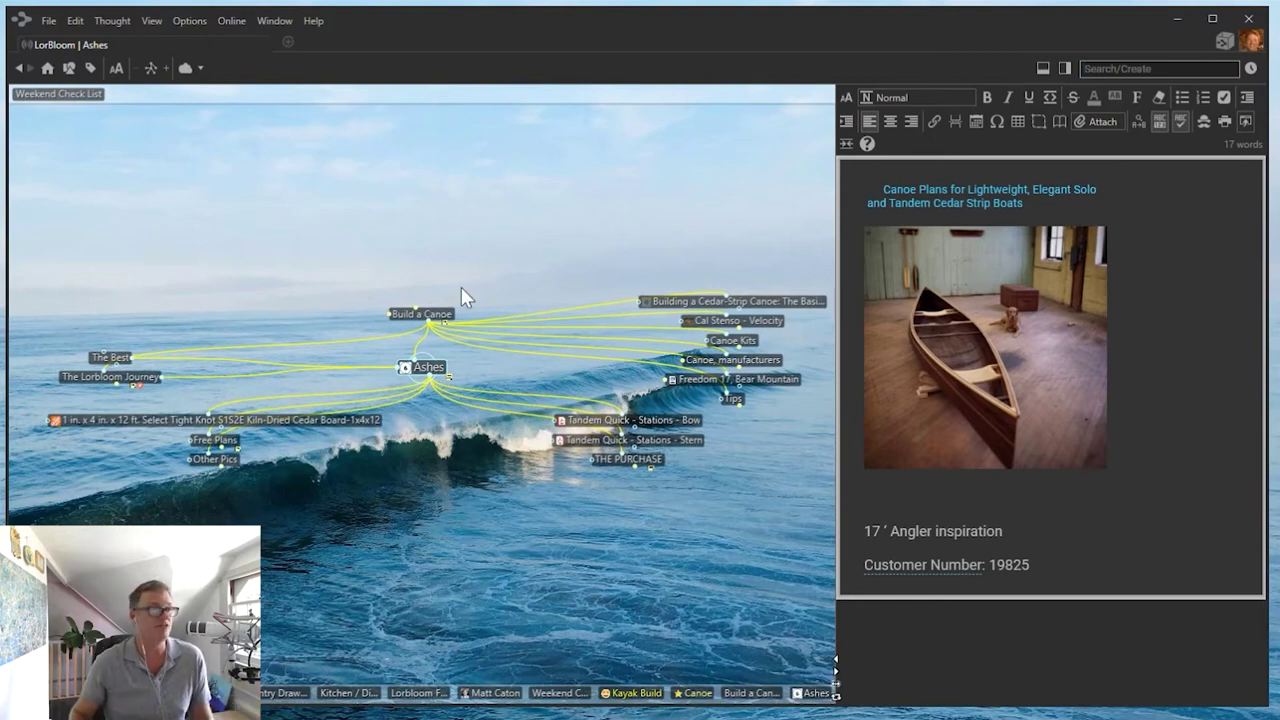
Step: Pin the Ashes thought with its Create Pin command
right_click(430, 369)
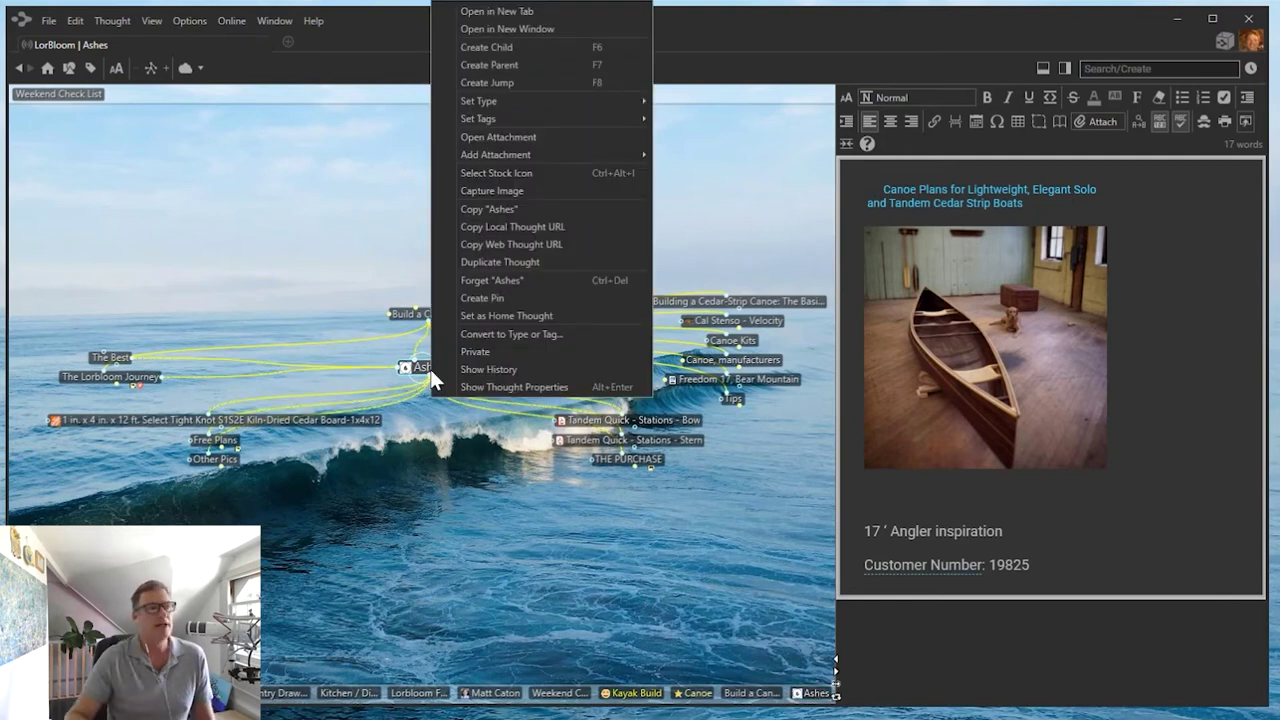
left_click(482, 298)
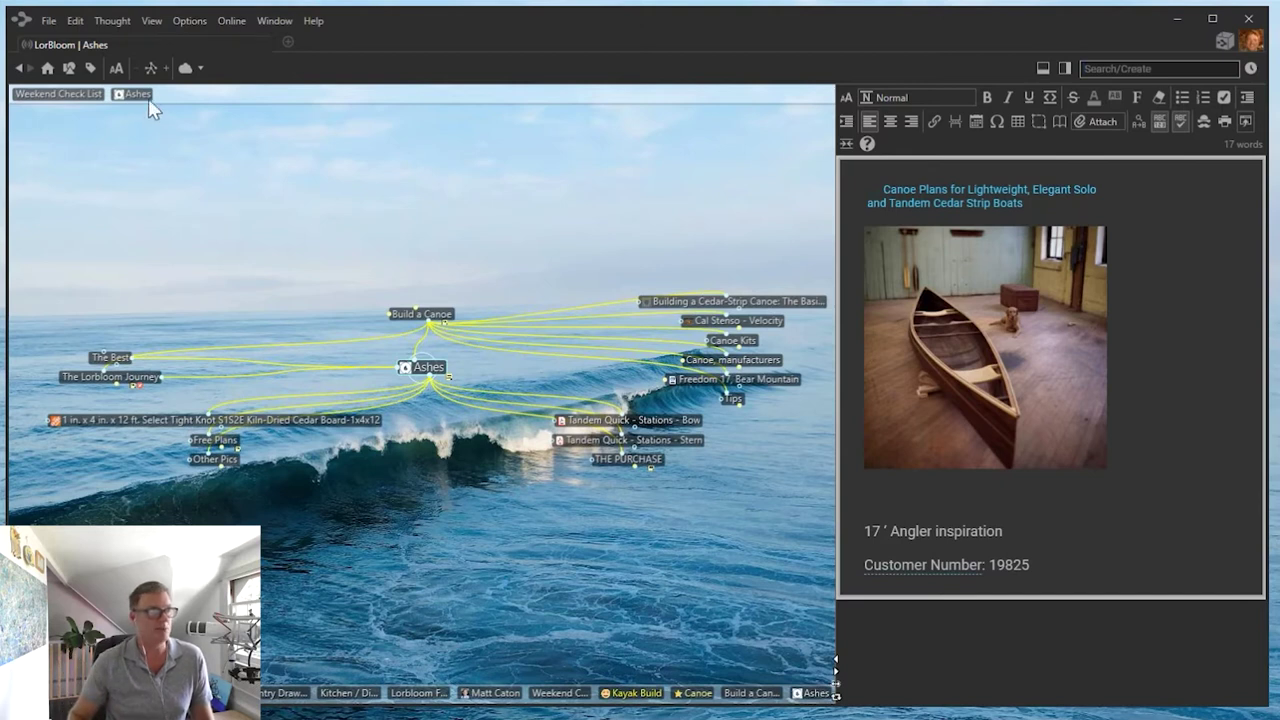
Step: Return to the Weekend Check List pin and widen the notes area
left_click(78, 95)
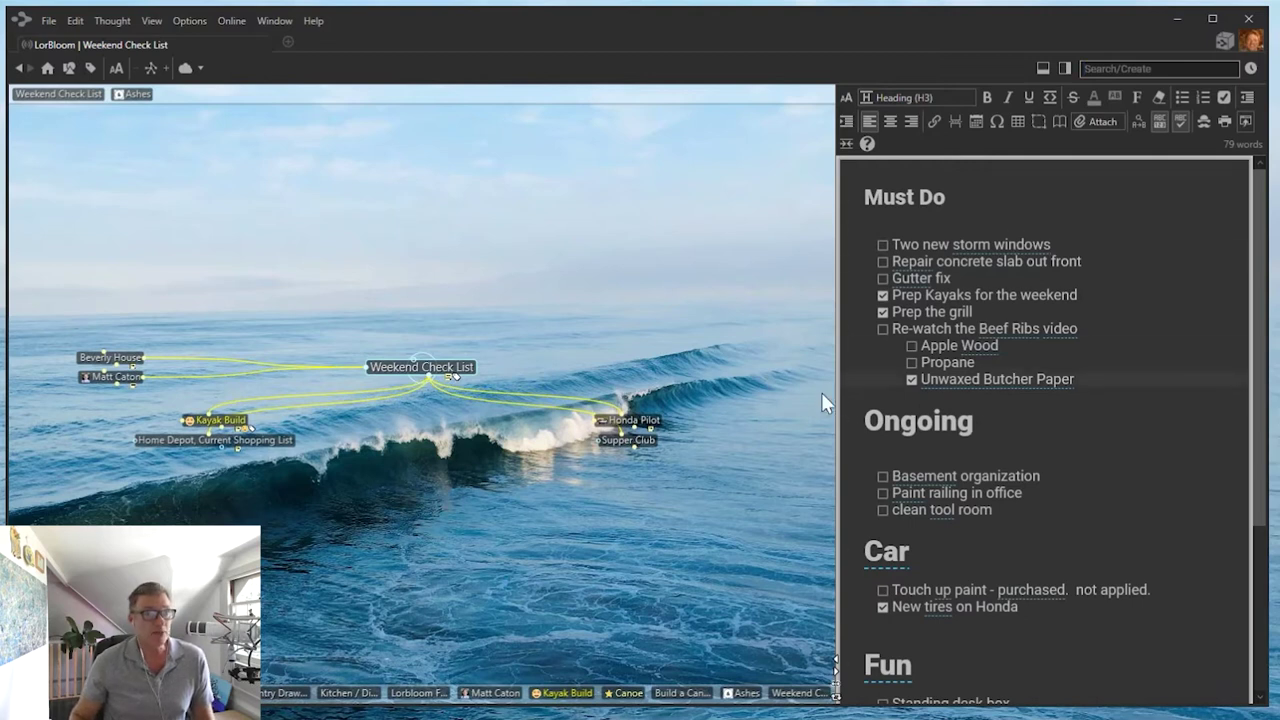
left_click_drag(837, 397, 727, 397)
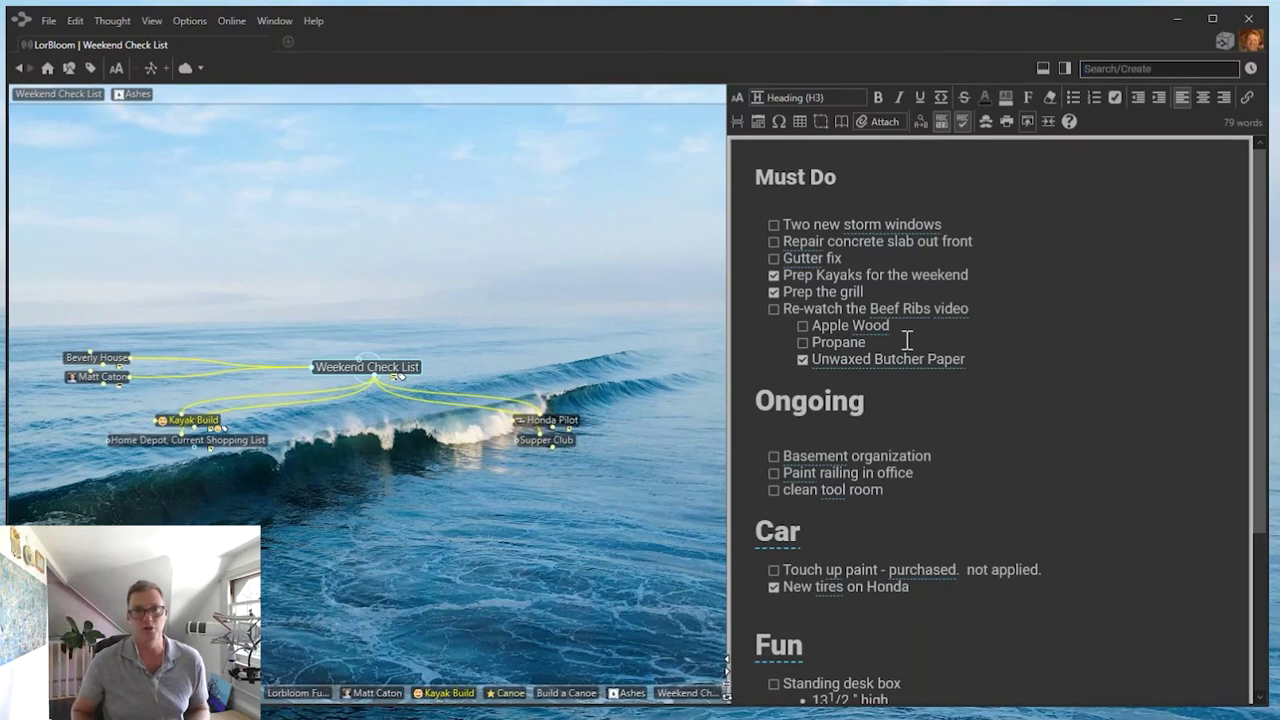
left_click(773, 259)
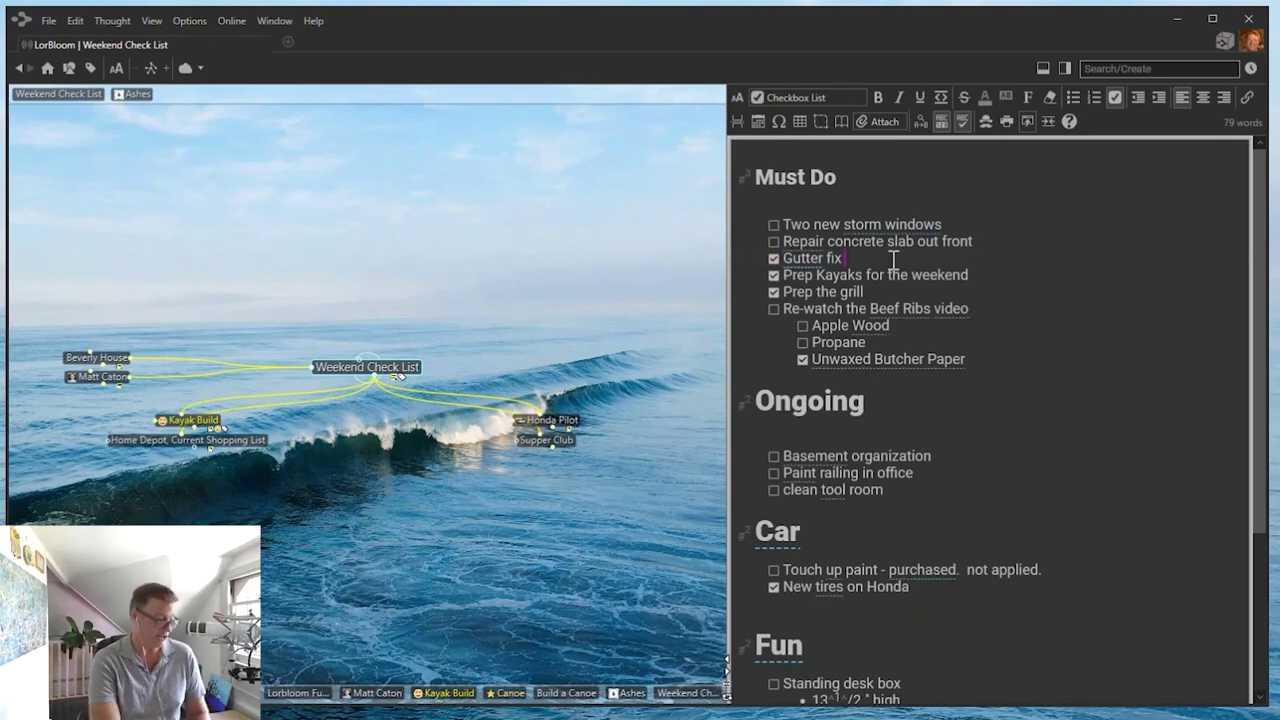
key("ctrl+semicolon")
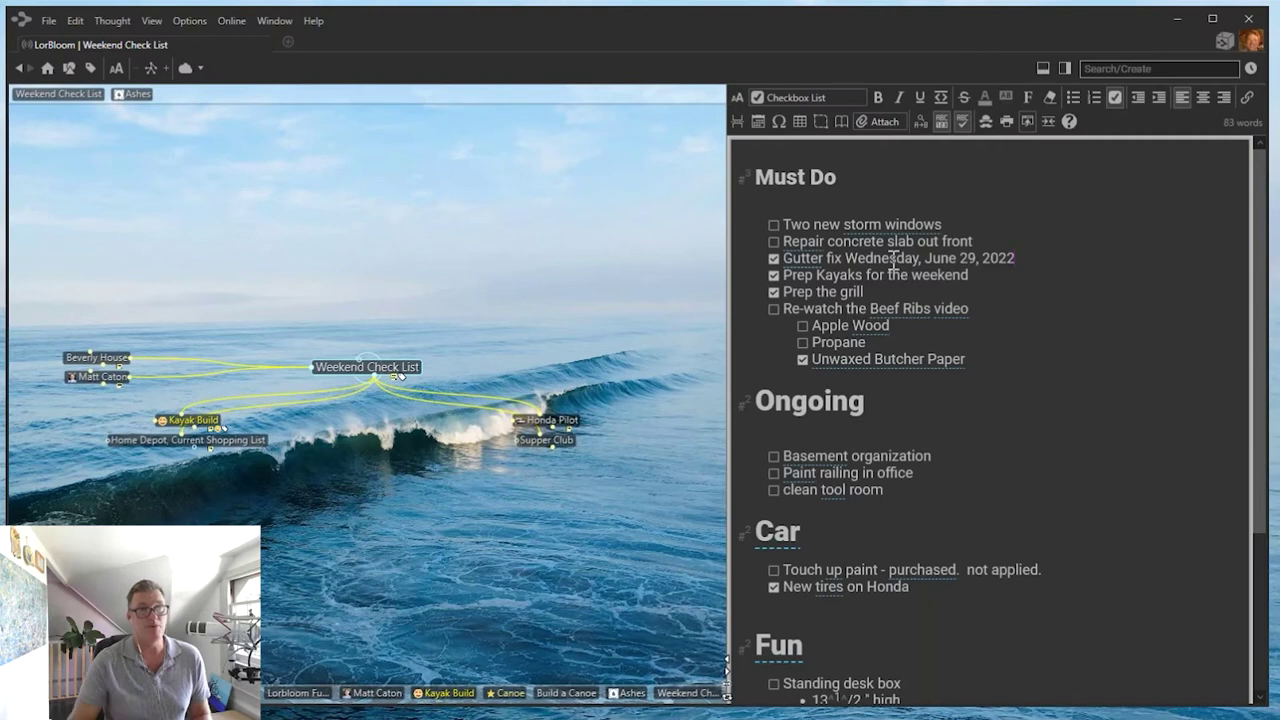
mouse_move(851, 256)
left_mouse_down()
mouse_move(1031, 274)
mouse_move(1034, 258)
mouse_move(849, 259)
left_mouse_up()
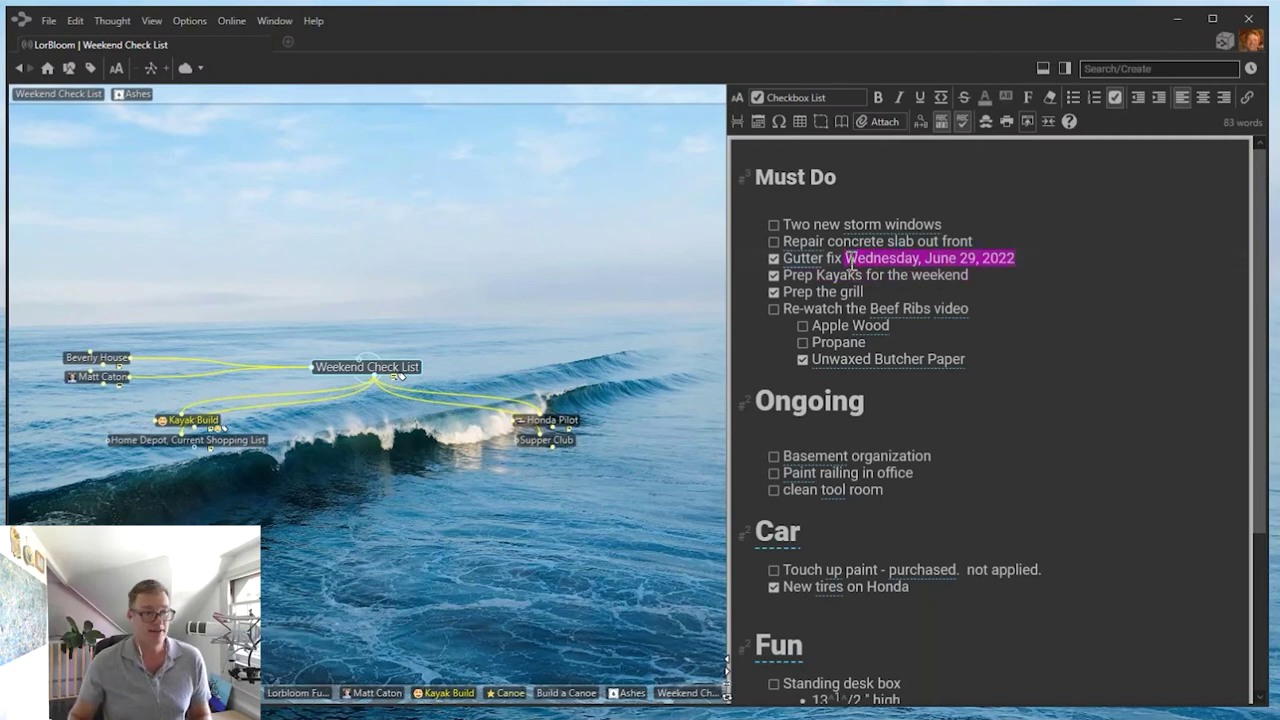
key("BackSpace")
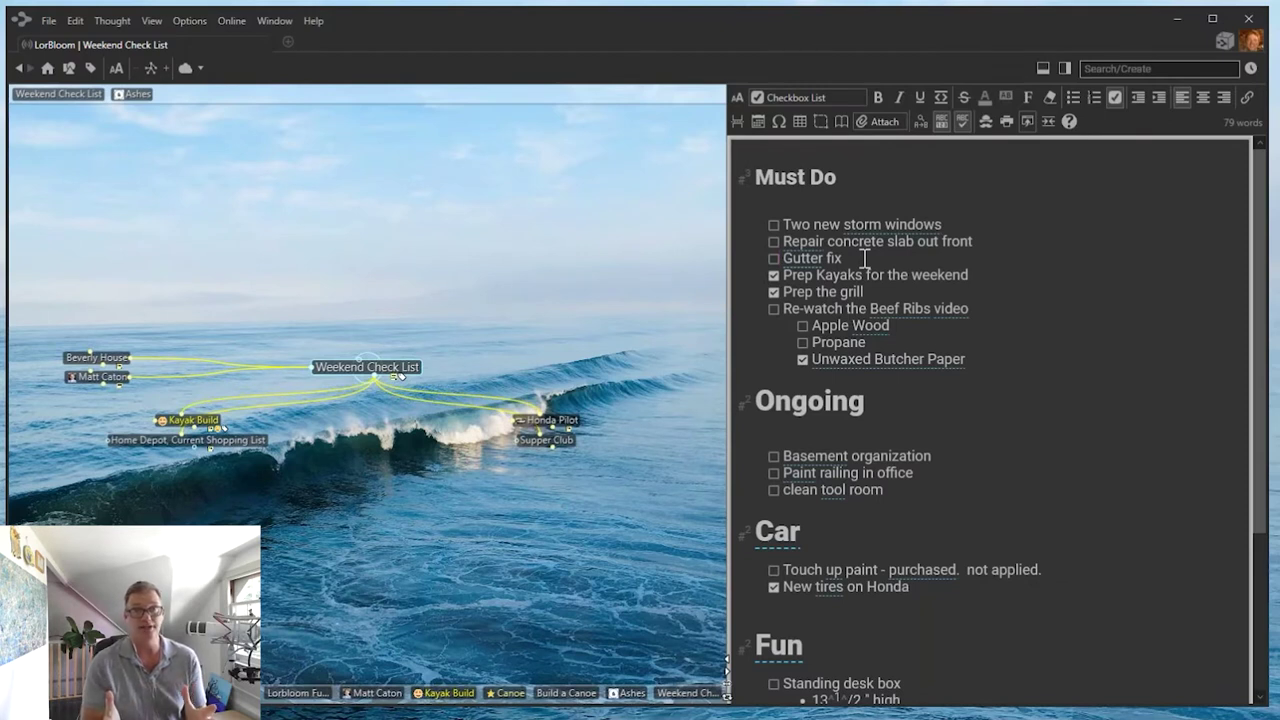
Step: Show the To Do List side panel with 325 pending to-dos, then dismiss the Options menu
left_click(1065, 68)
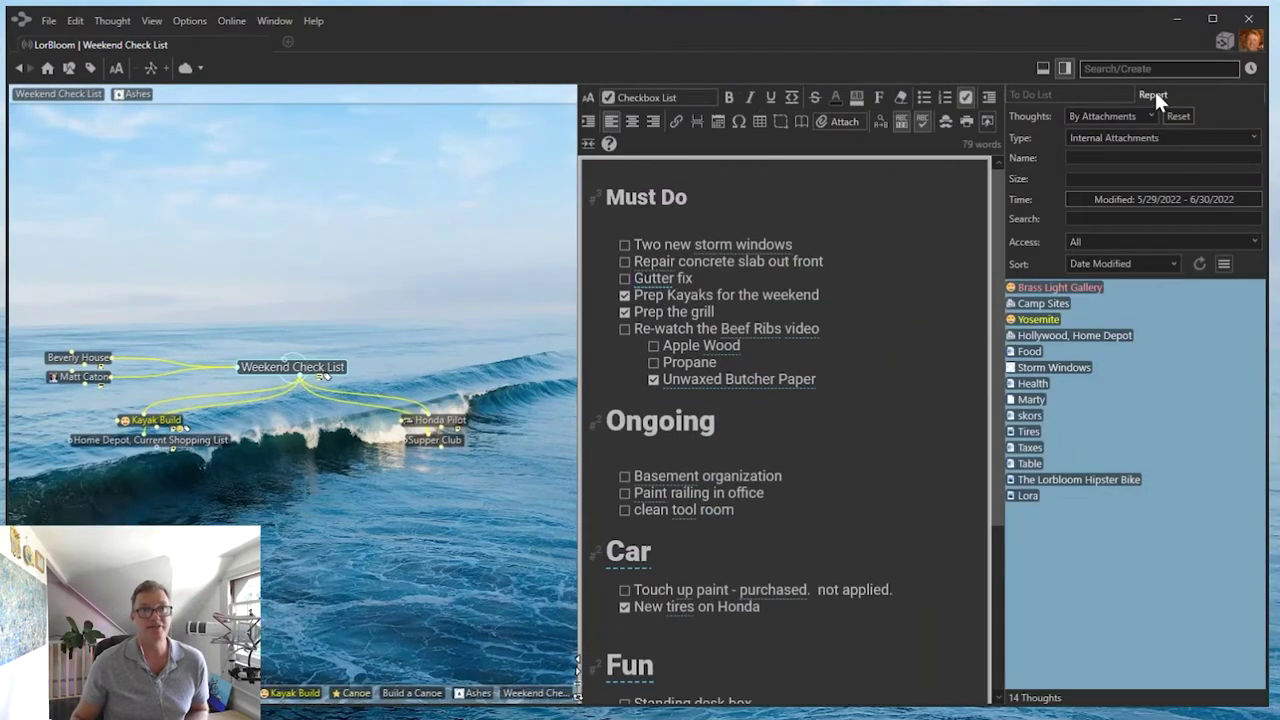
left_click(1068, 92)
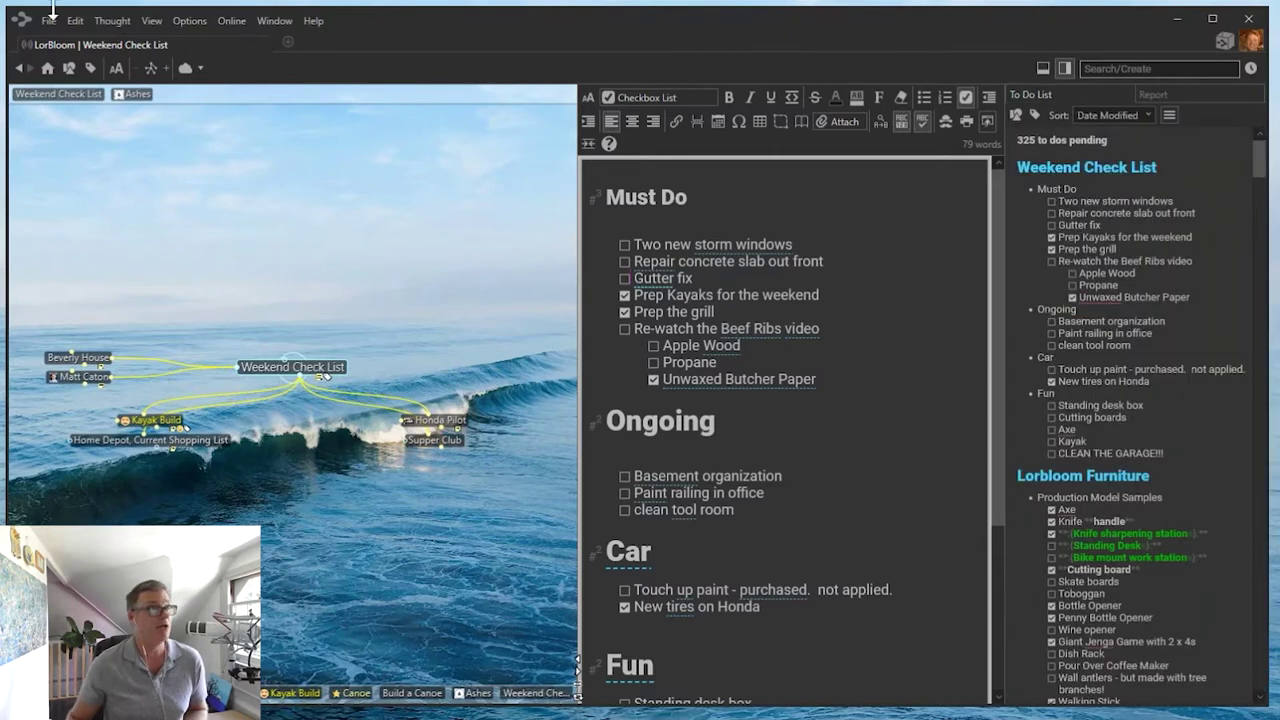
left_click(191, 20)
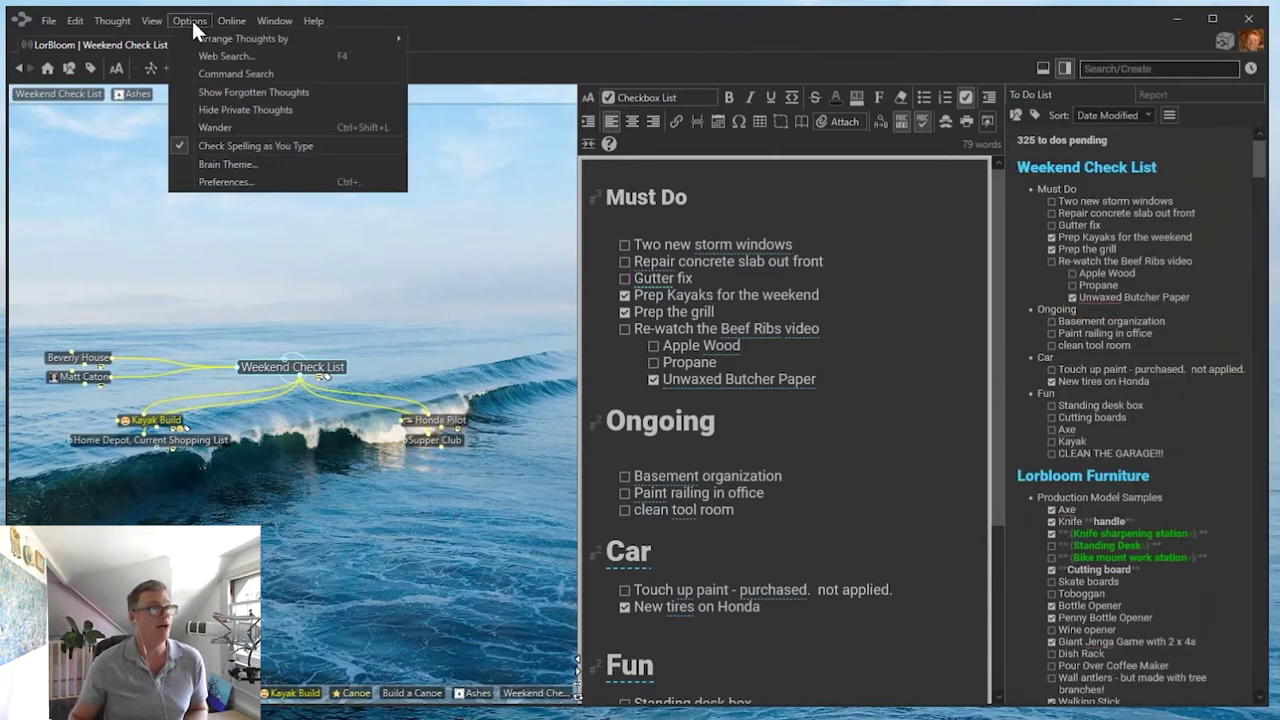
mouse_move(150, 20)
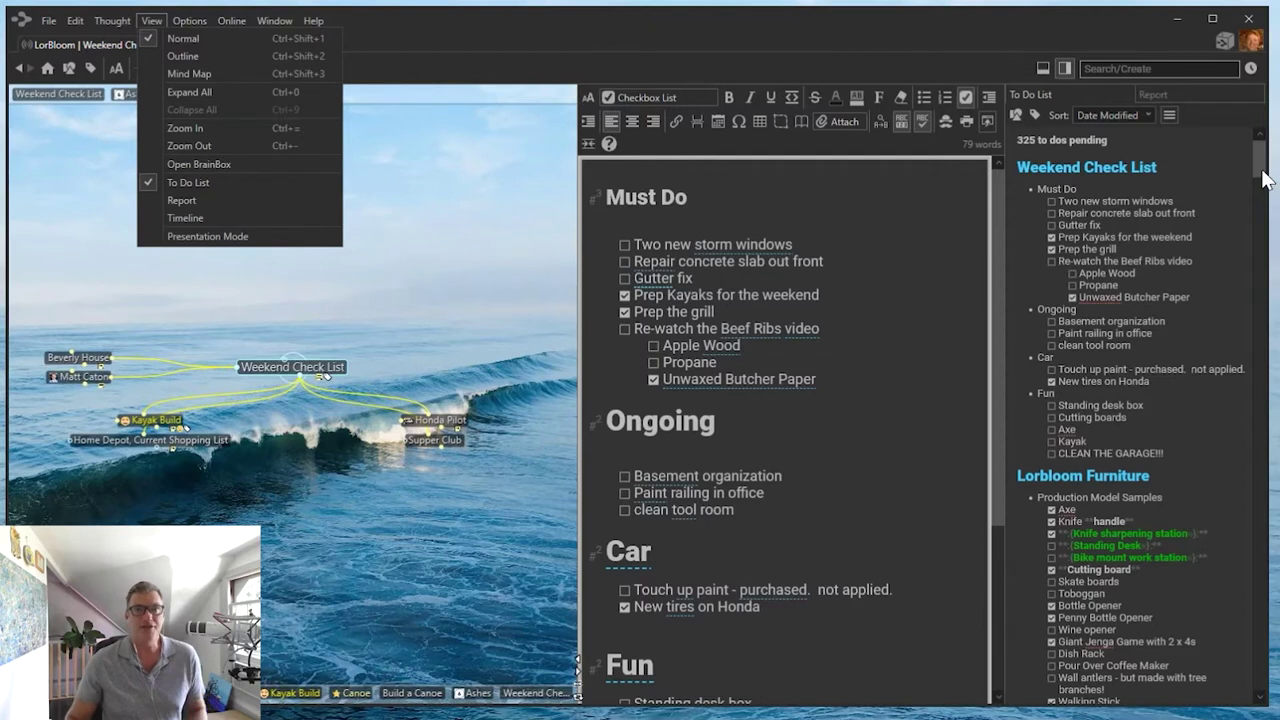
key("Escape")
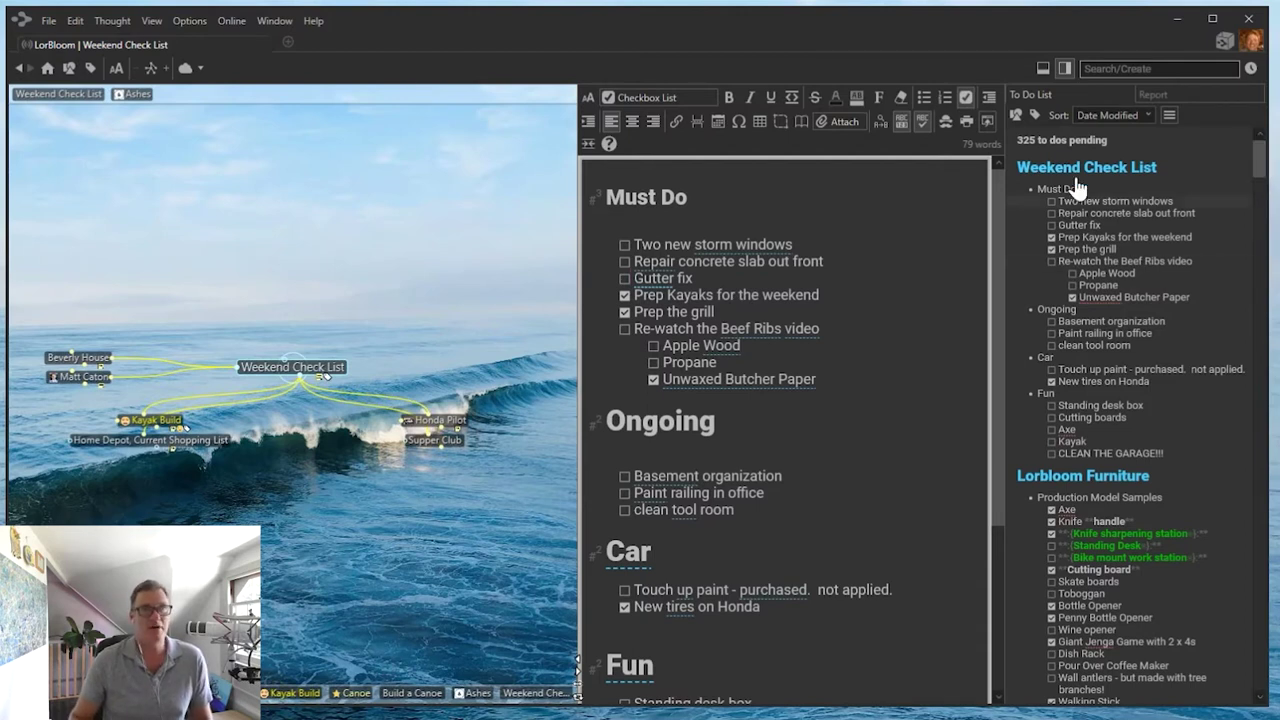
Step: Jump from the To Do List to the Schwinn Twinn thought's Tandem Bike Rebuild checklist
scroll(1120, 210, "down", 4)
scroll(1130, 218, "down", 2)
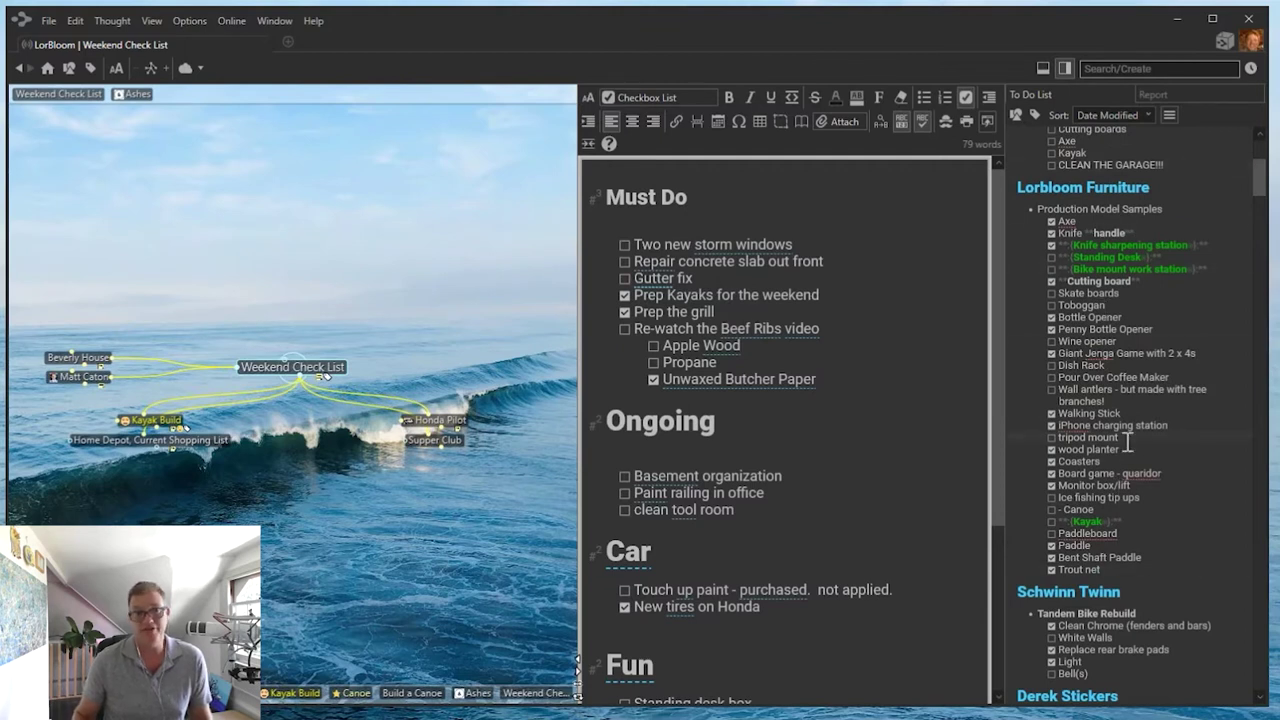
scroll(1127, 440, "down", 1)
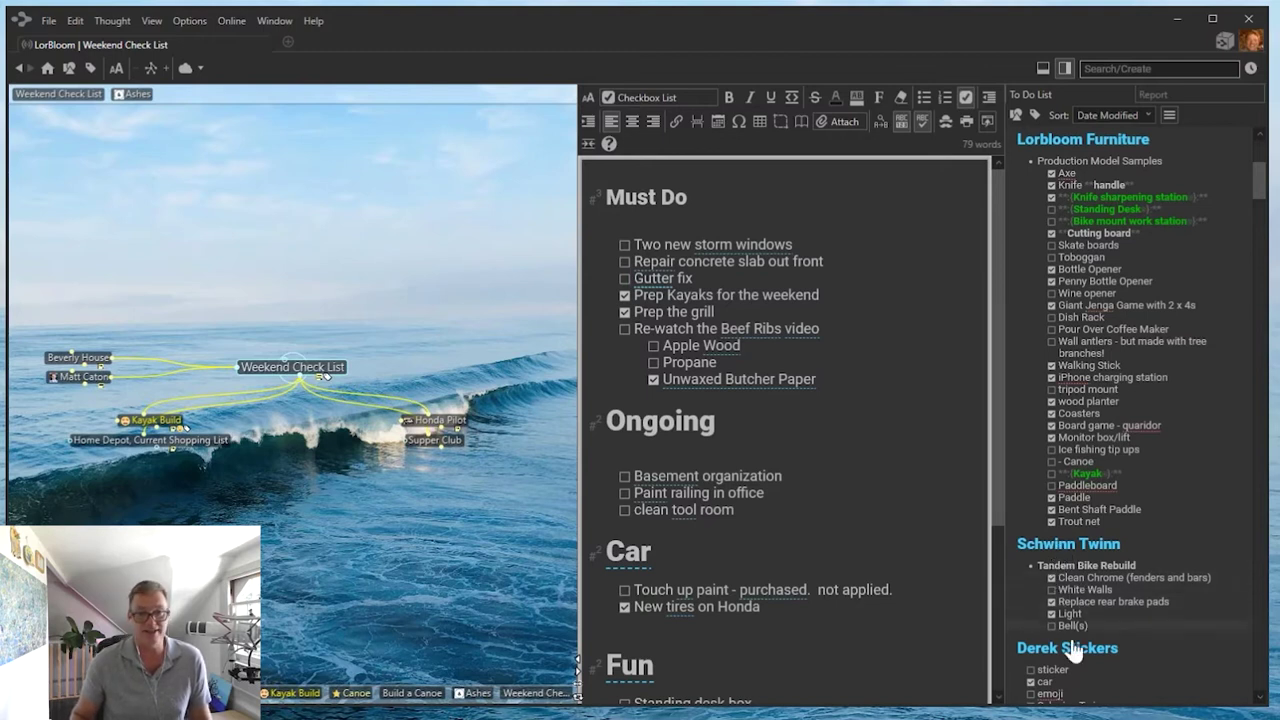
left_click(1074, 546)
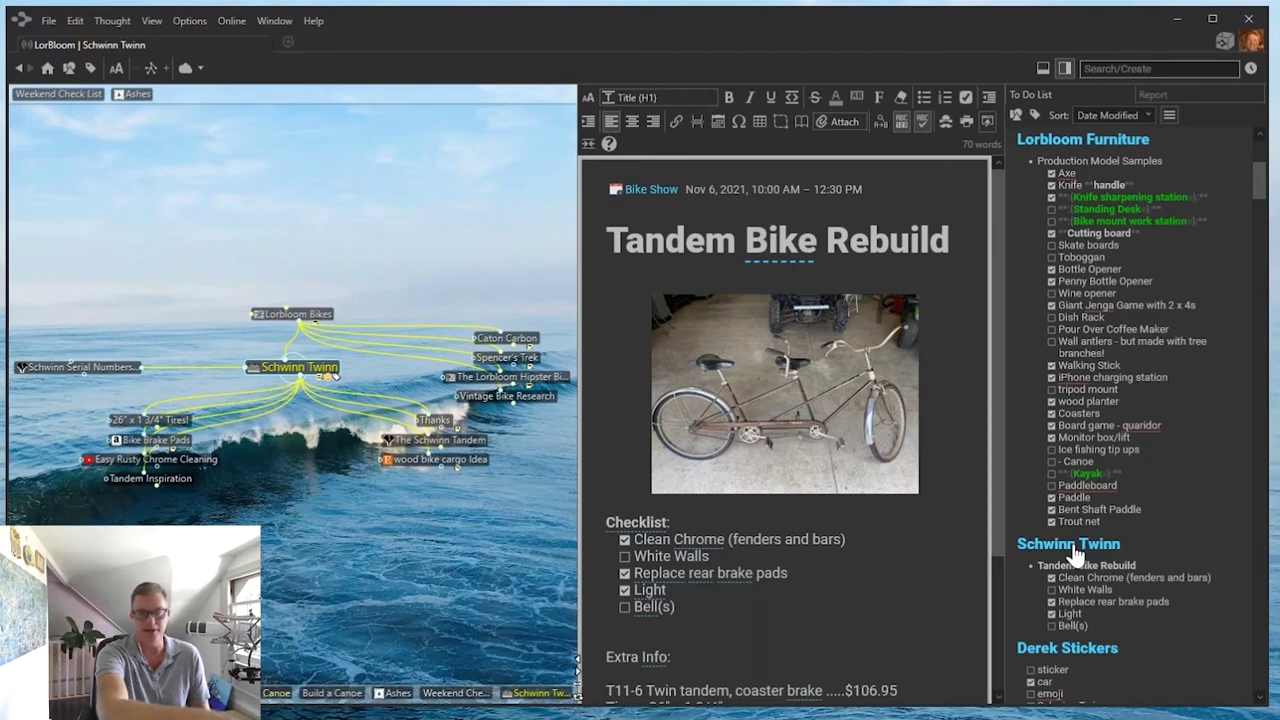
Step: Keep the to-dos sorted by Date Modified and make Weekend Check List active again
scroll(1160, 455, "up", 3)
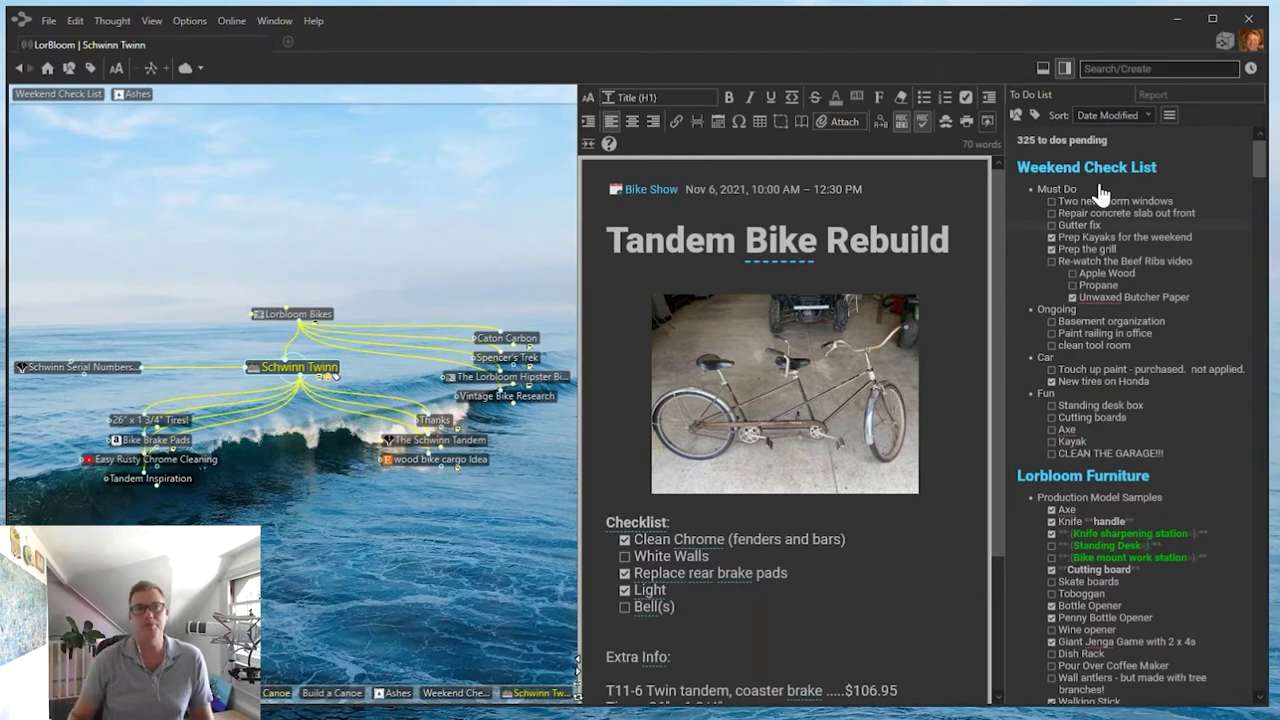
left_click(1146, 118)
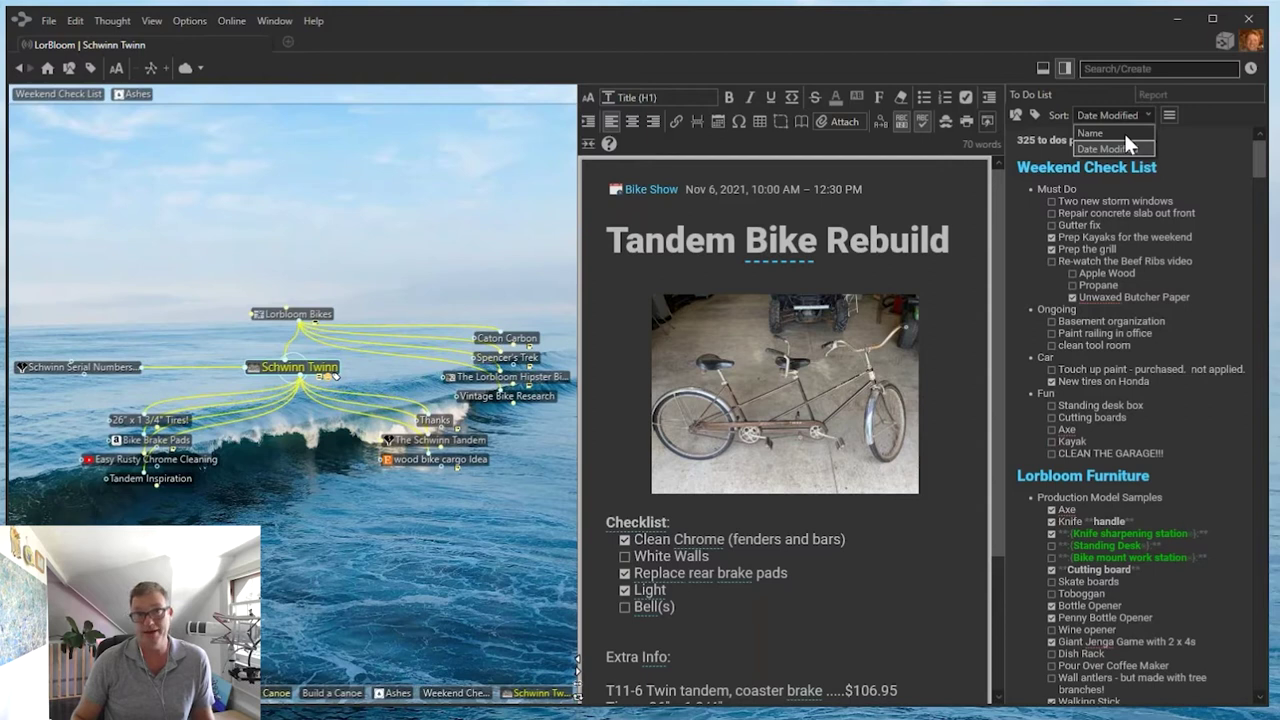
left_click(1178, 148)
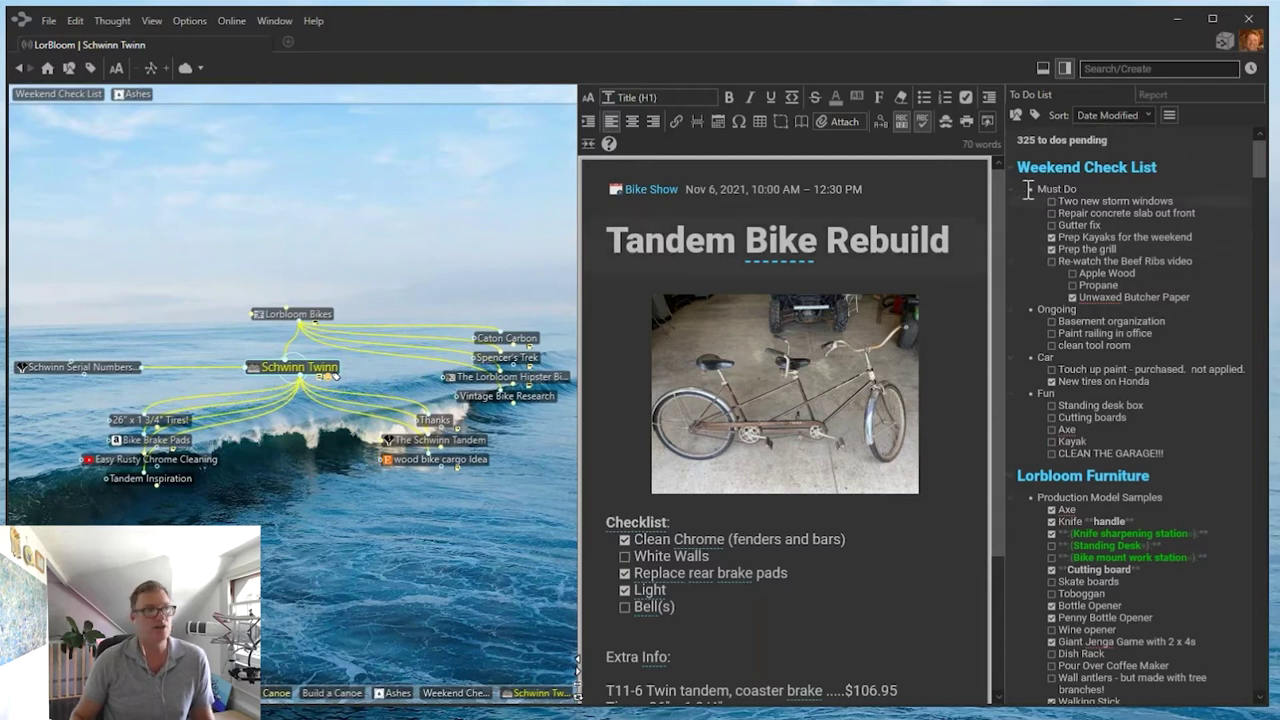
left_click(1087, 170)
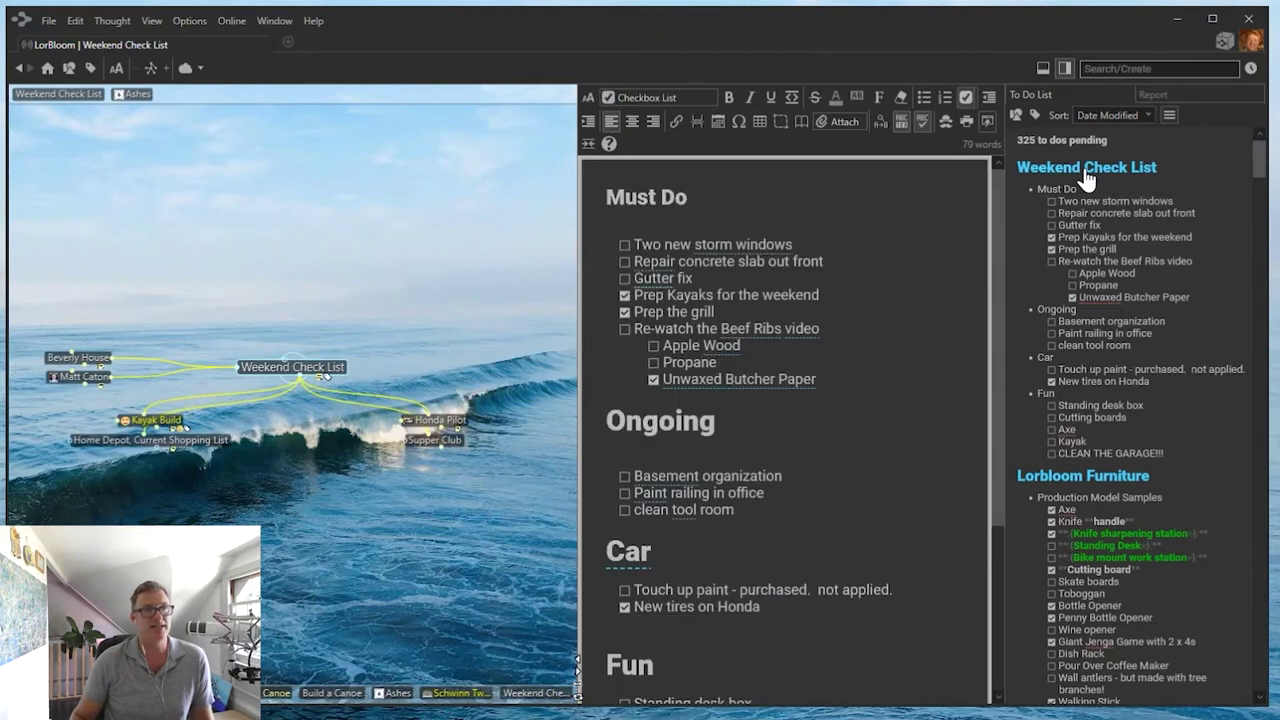
Step: Tick off the Gutter fix and Repair concrete slab out front to-dos
left_click(624, 278)
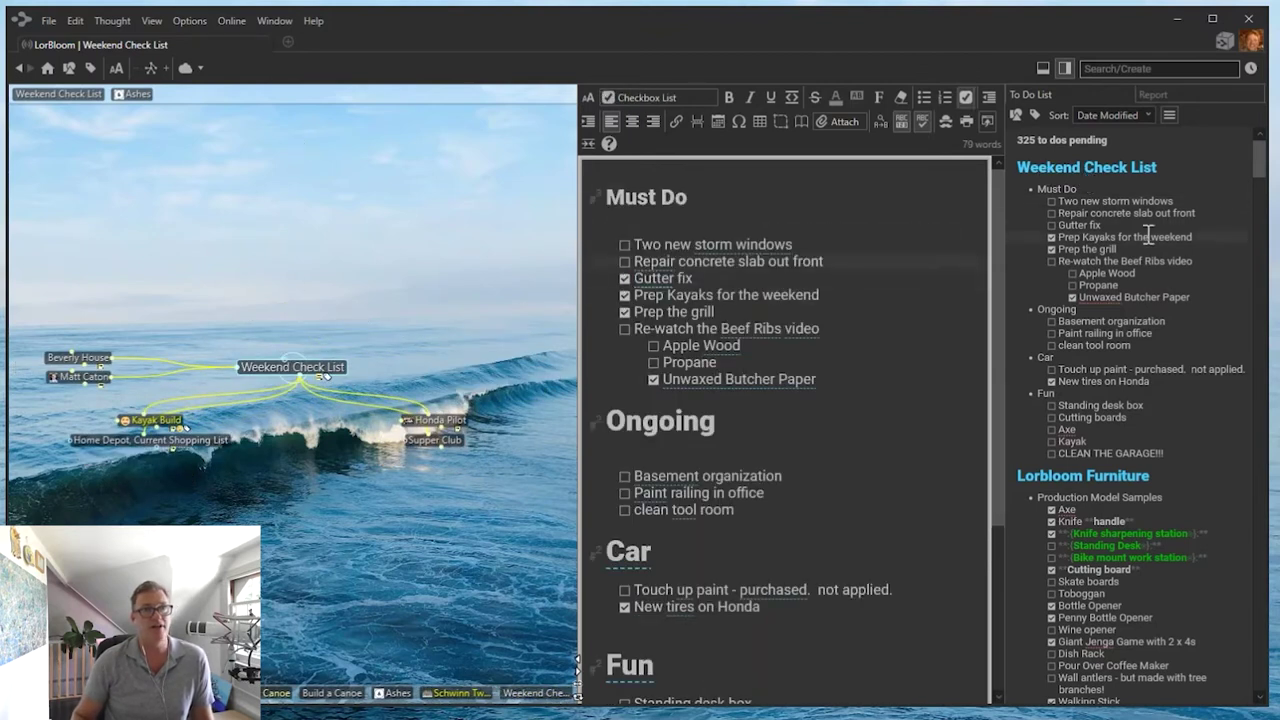
left_click_drag(1265, 172, 1262, 160)
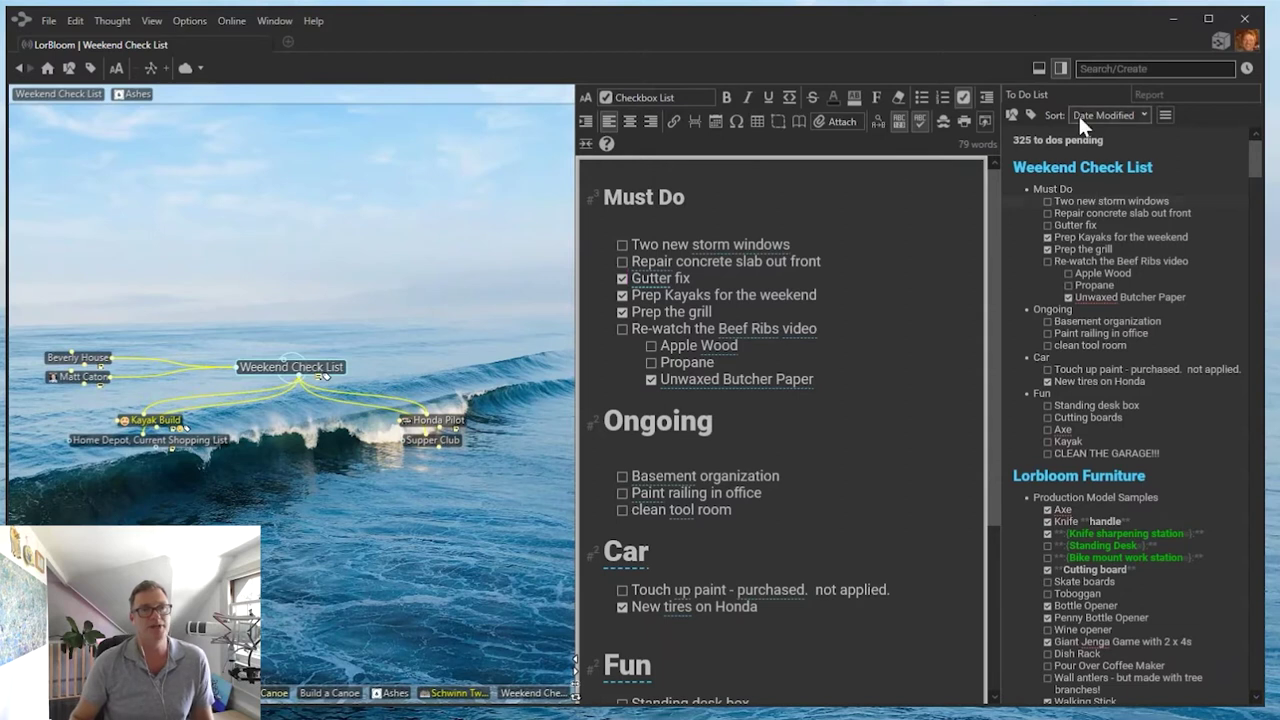
left_click(1061, 67)
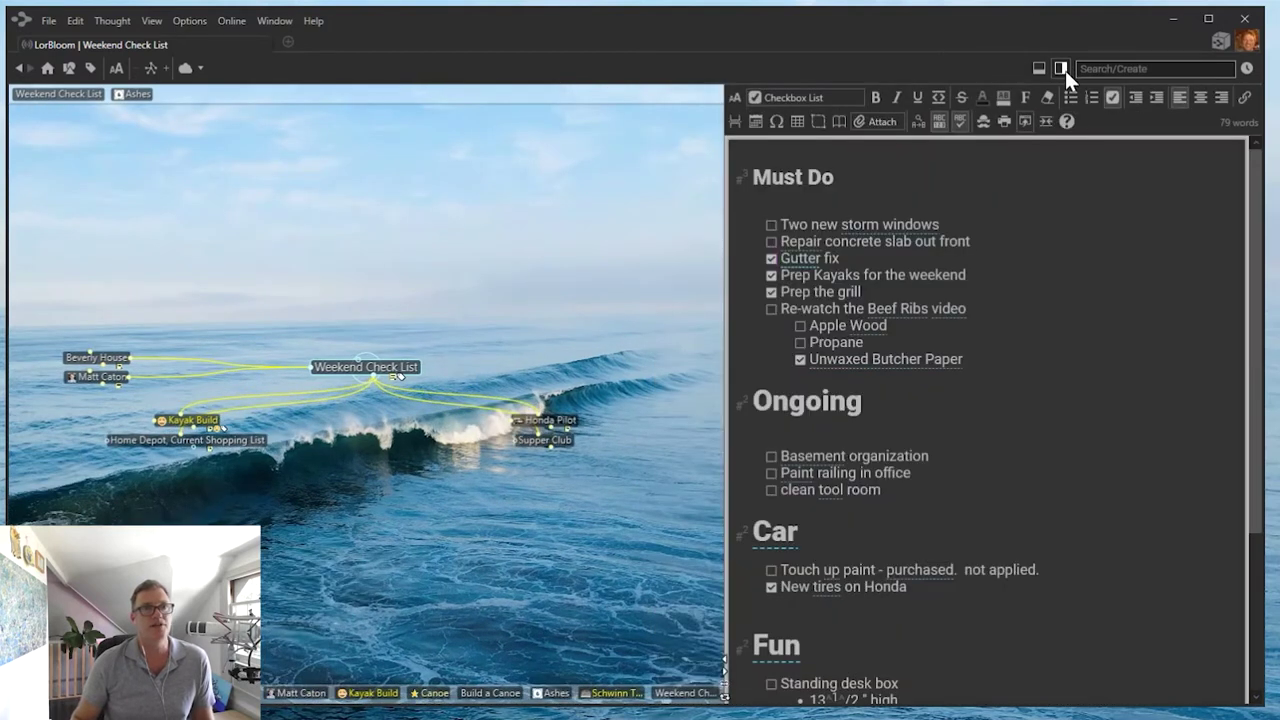
left_click(1062, 68)
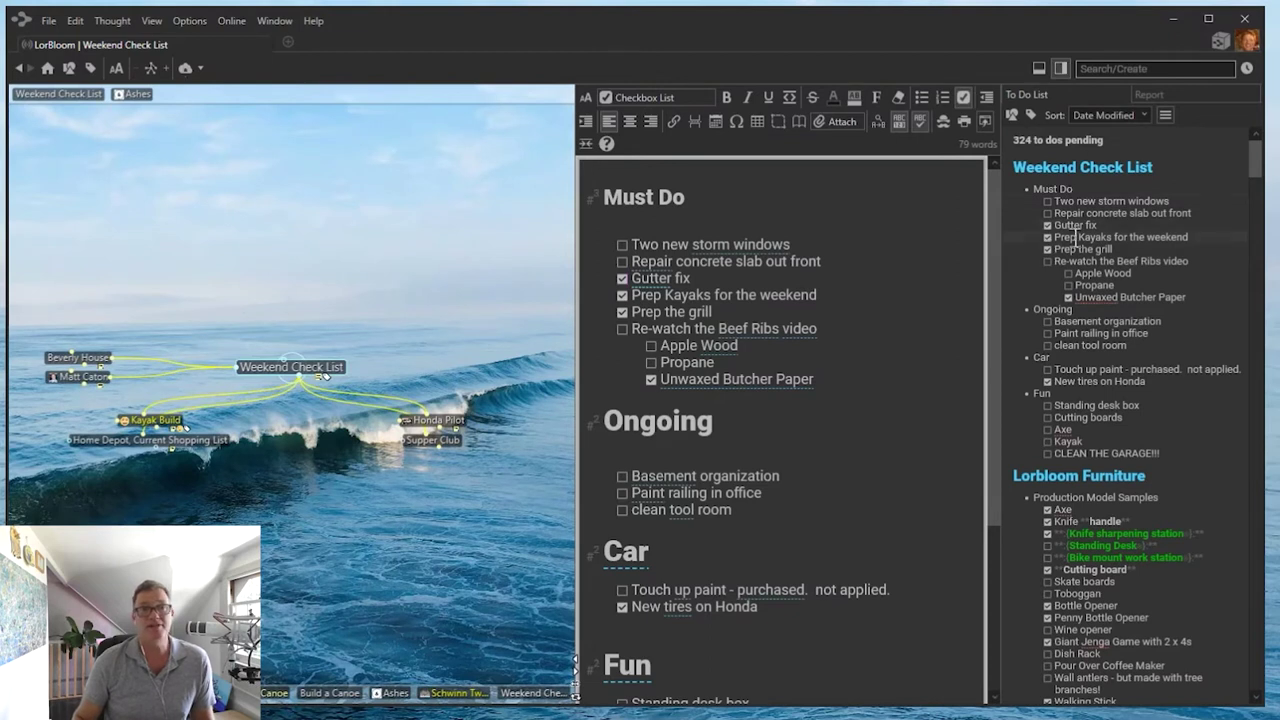
left_click(1048, 214)
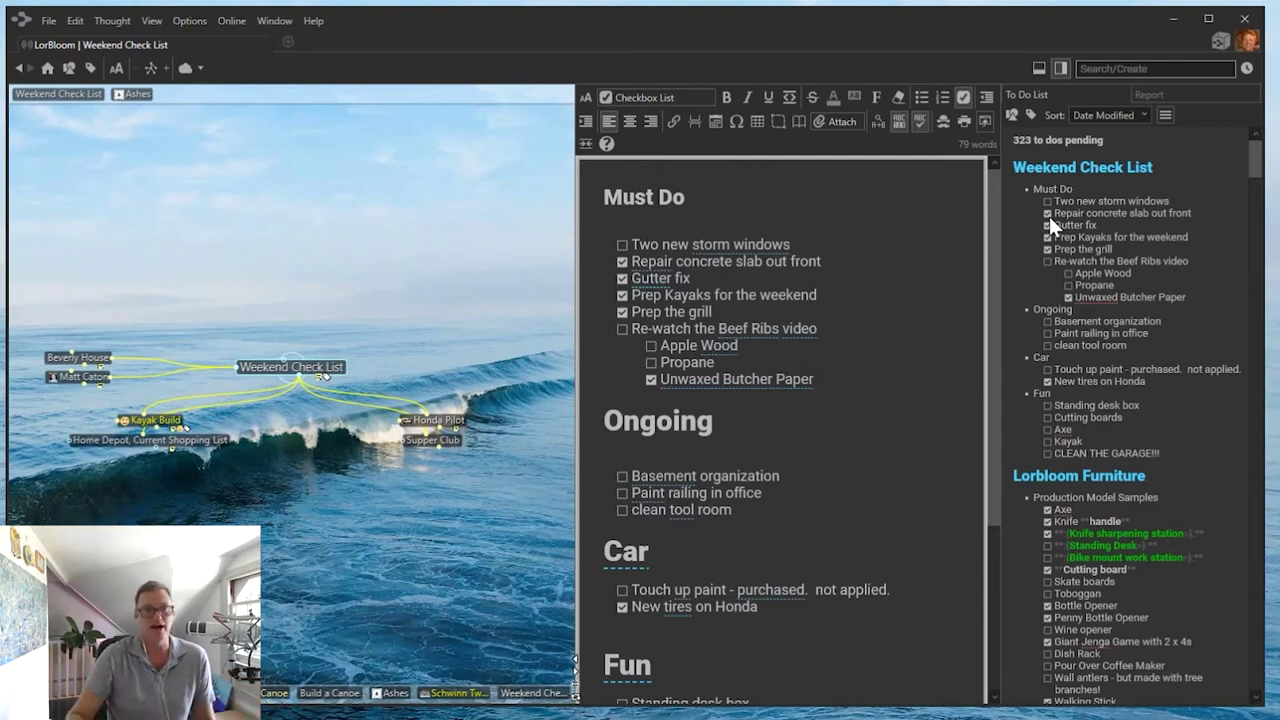
Step: Scroll through the To Do List, then close the to-do panel
scroll(1214, 380, "down", 5)
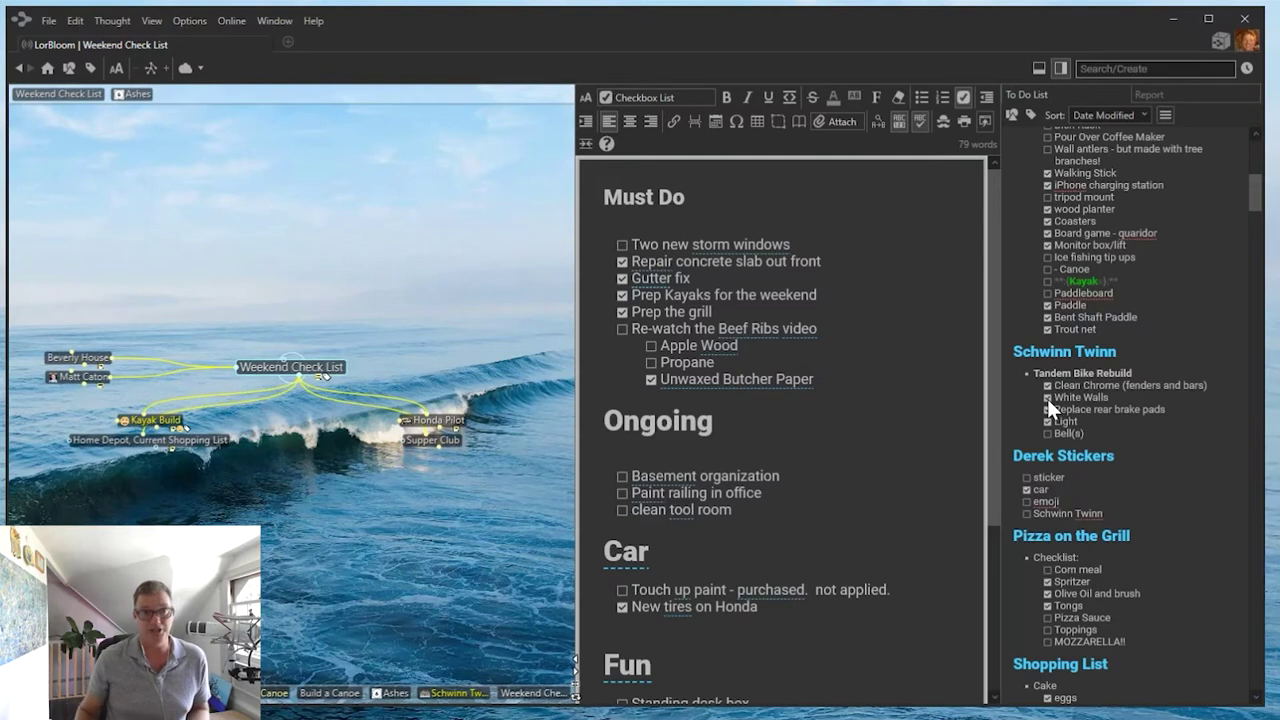
scroll(1040, 420, "up", 10)
scroll(1130, 420, "up", 1)
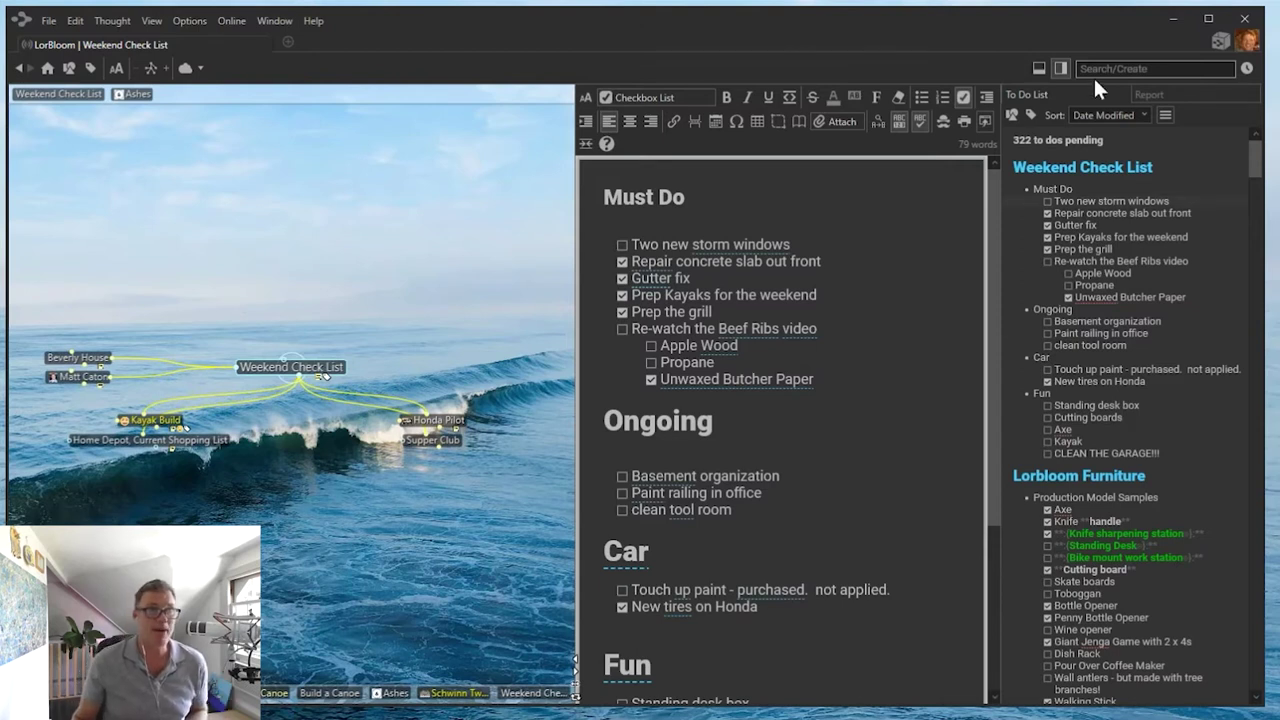
left_click(1061, 68)
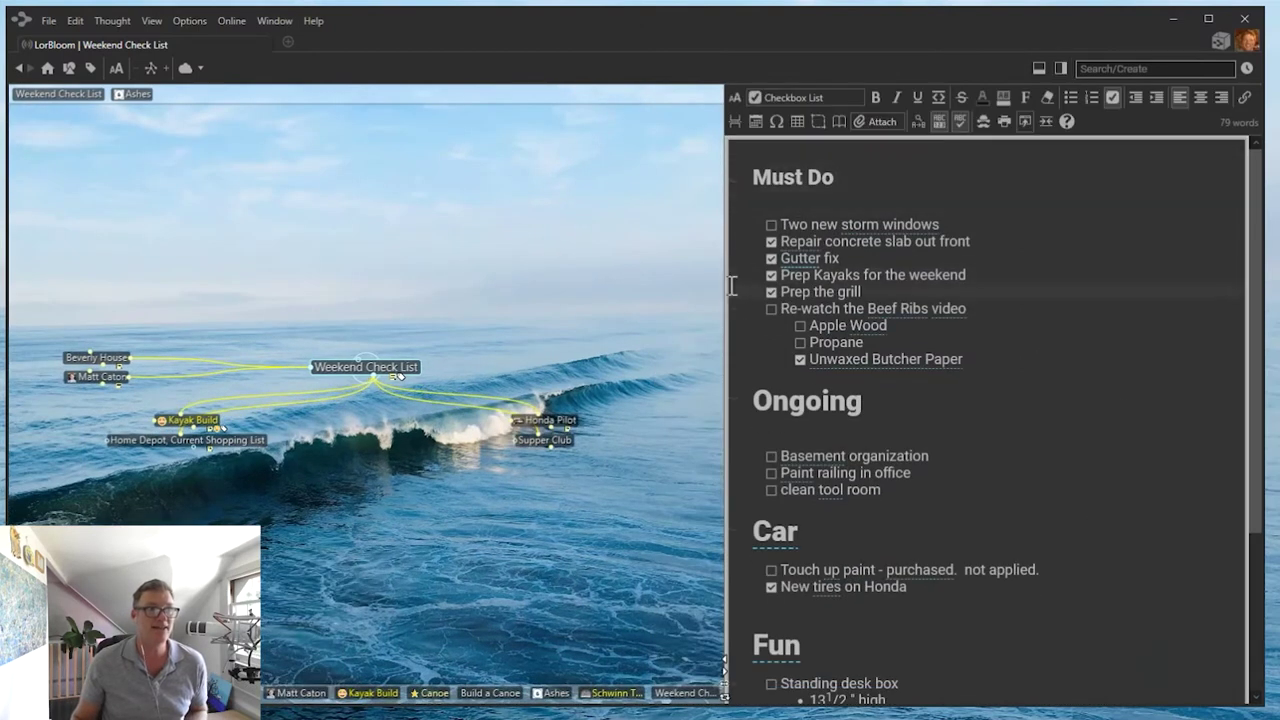
Step: Drag the splitter between the plex and the notes leftward to widen the notes editor
left_click_drag(724, 288, 673, 288)
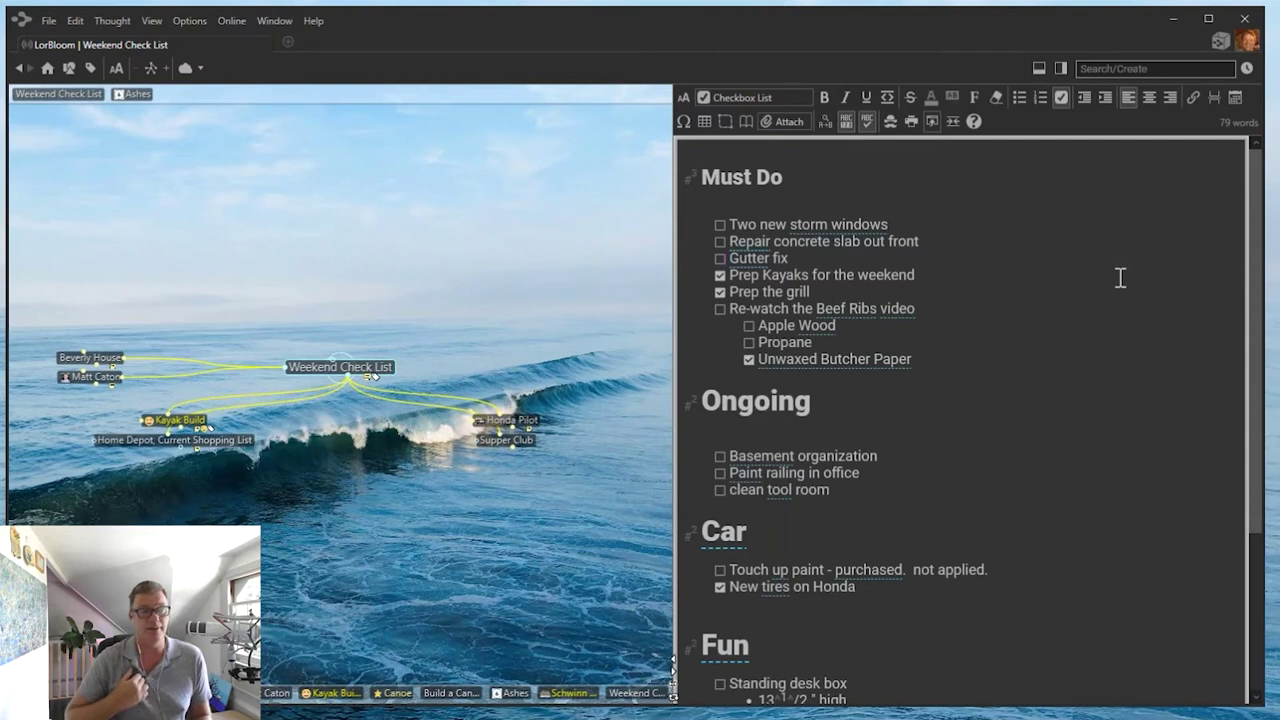
left_click(947, 229)
type("dfgsfgsf")
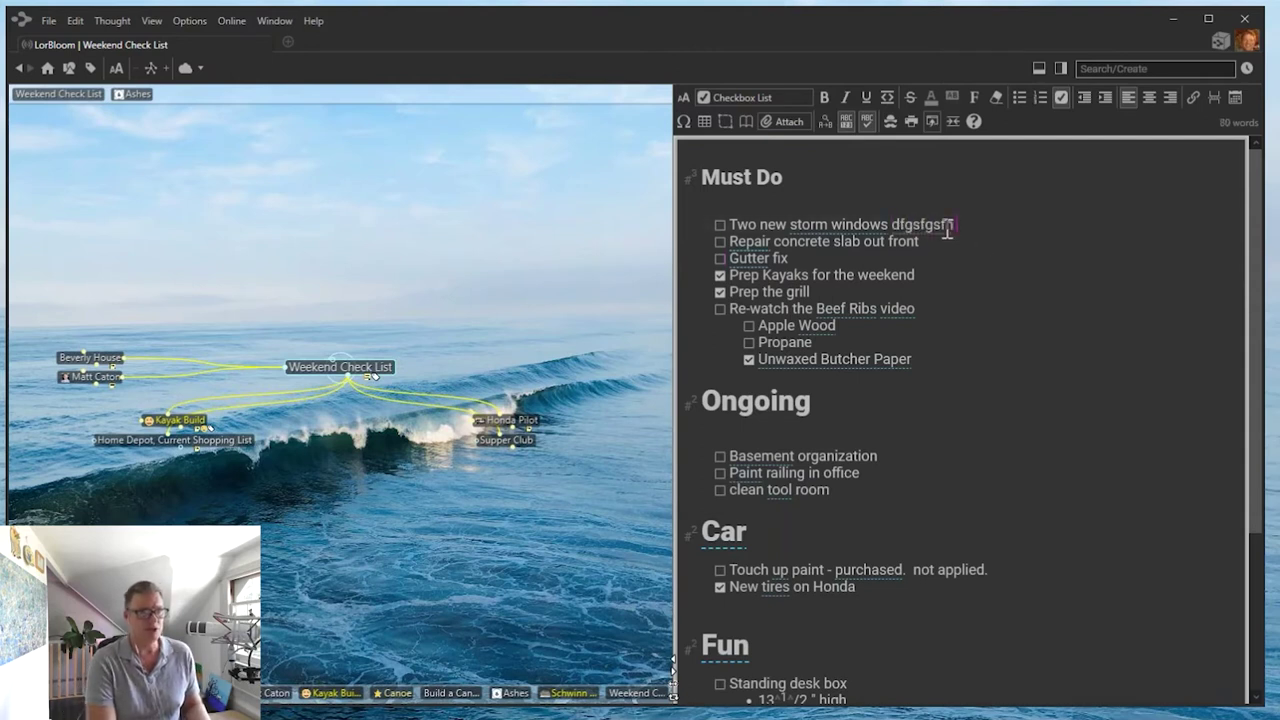
type("h")
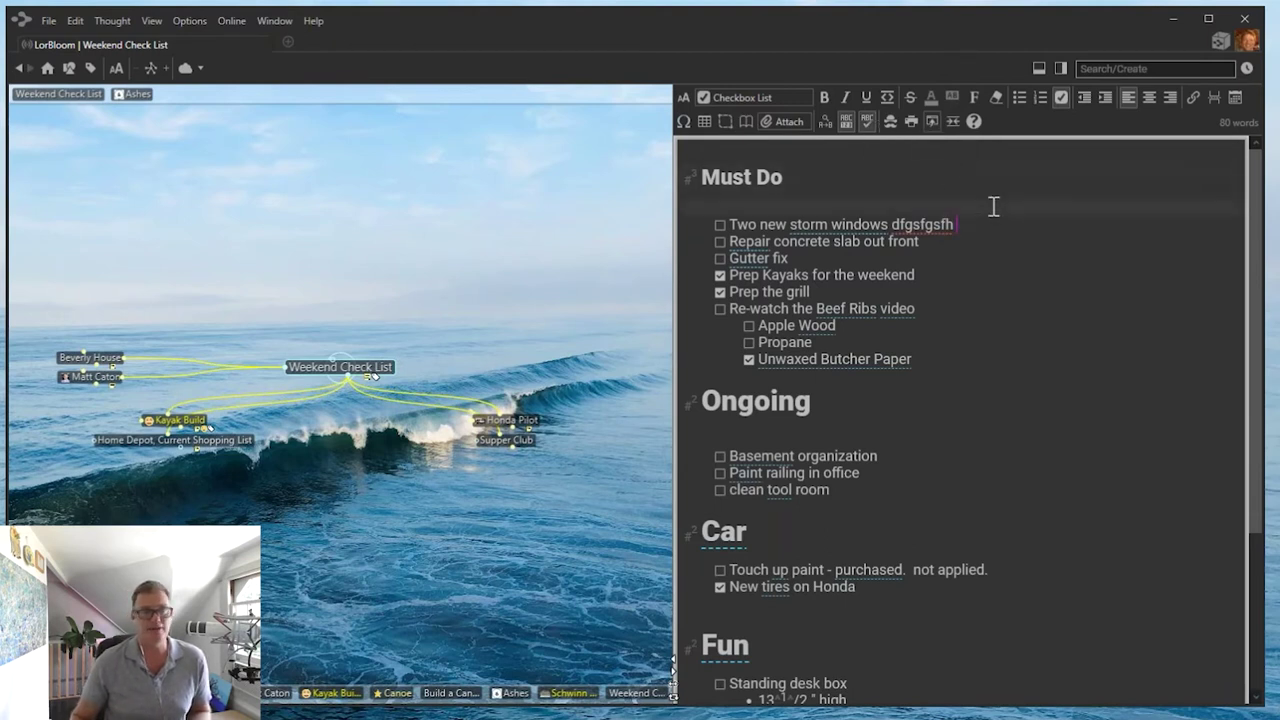
left_click_drag(962, 224, 890, 224)
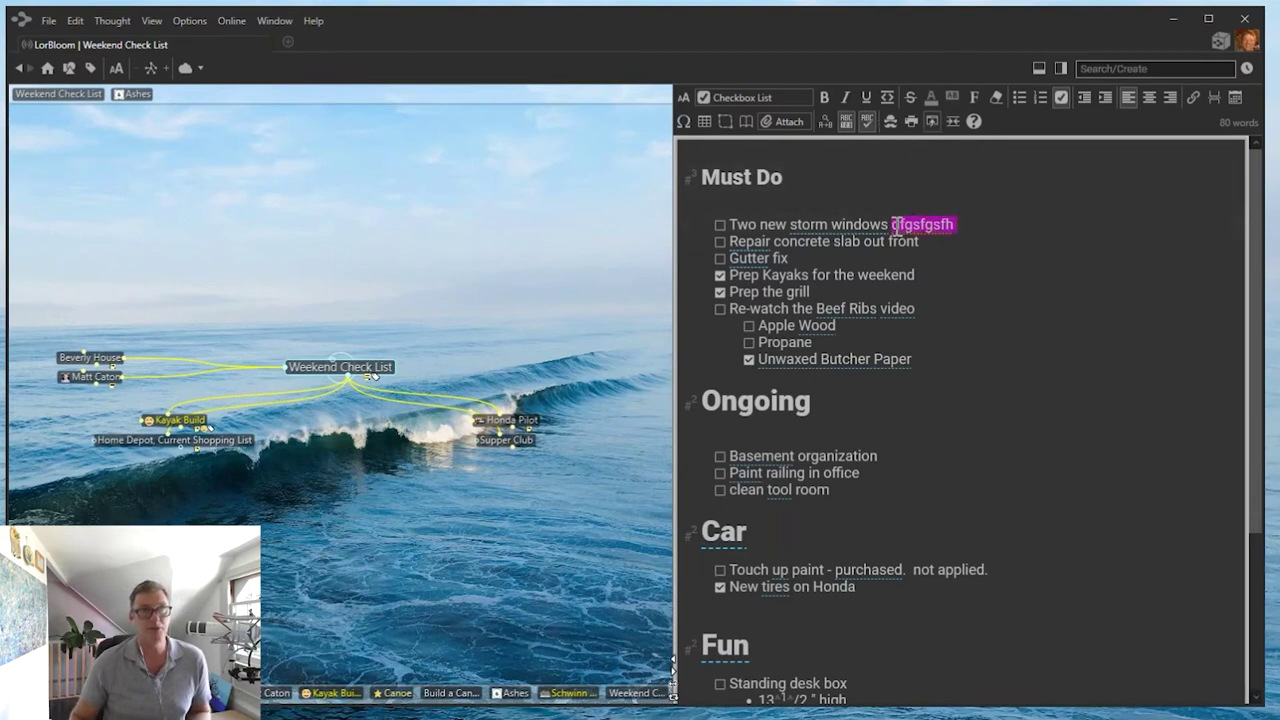
key("Delete")
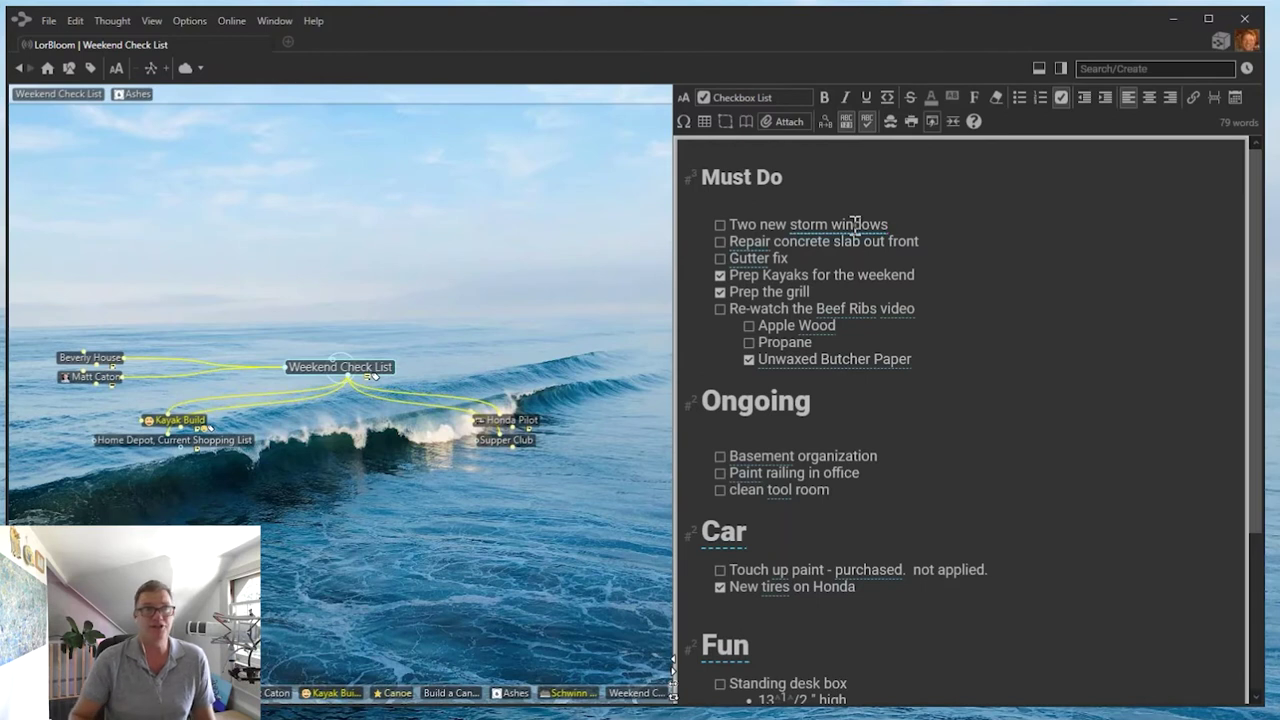
Step: Activate Storm Windows from its note mention, then make its child DIY Storm Windows active
right_click(856, 227)
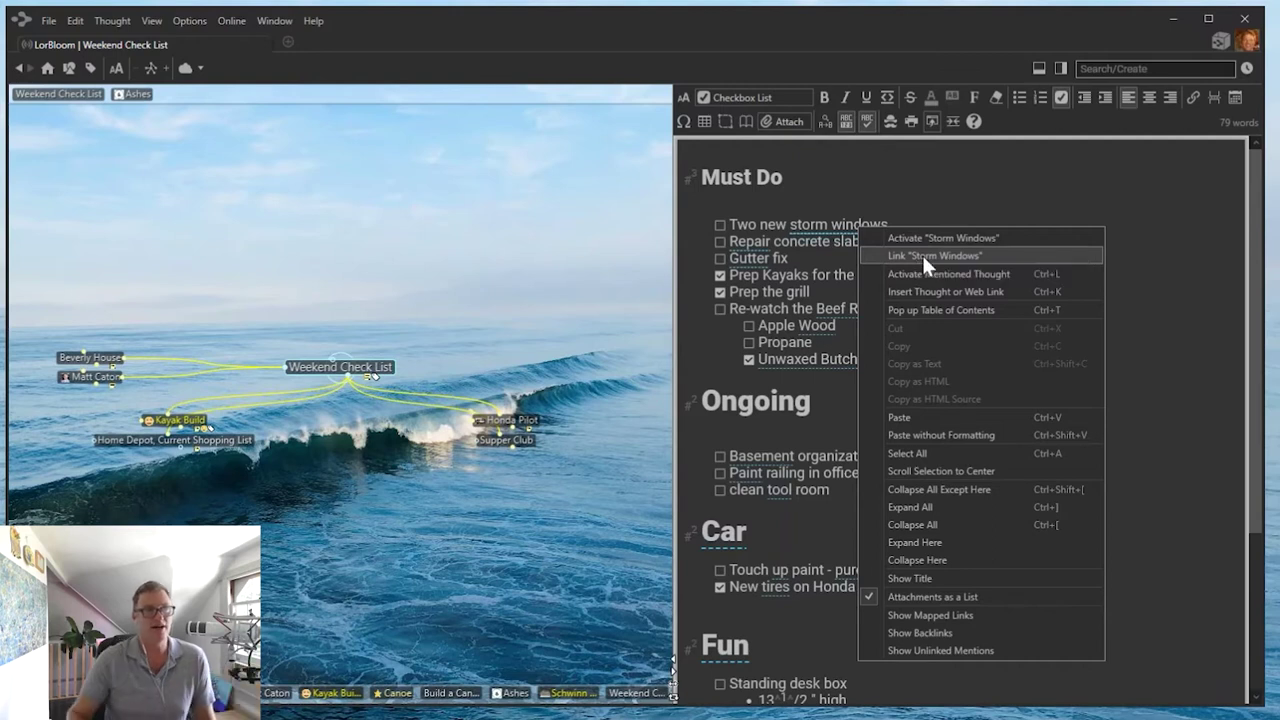
left_click(941, 240)
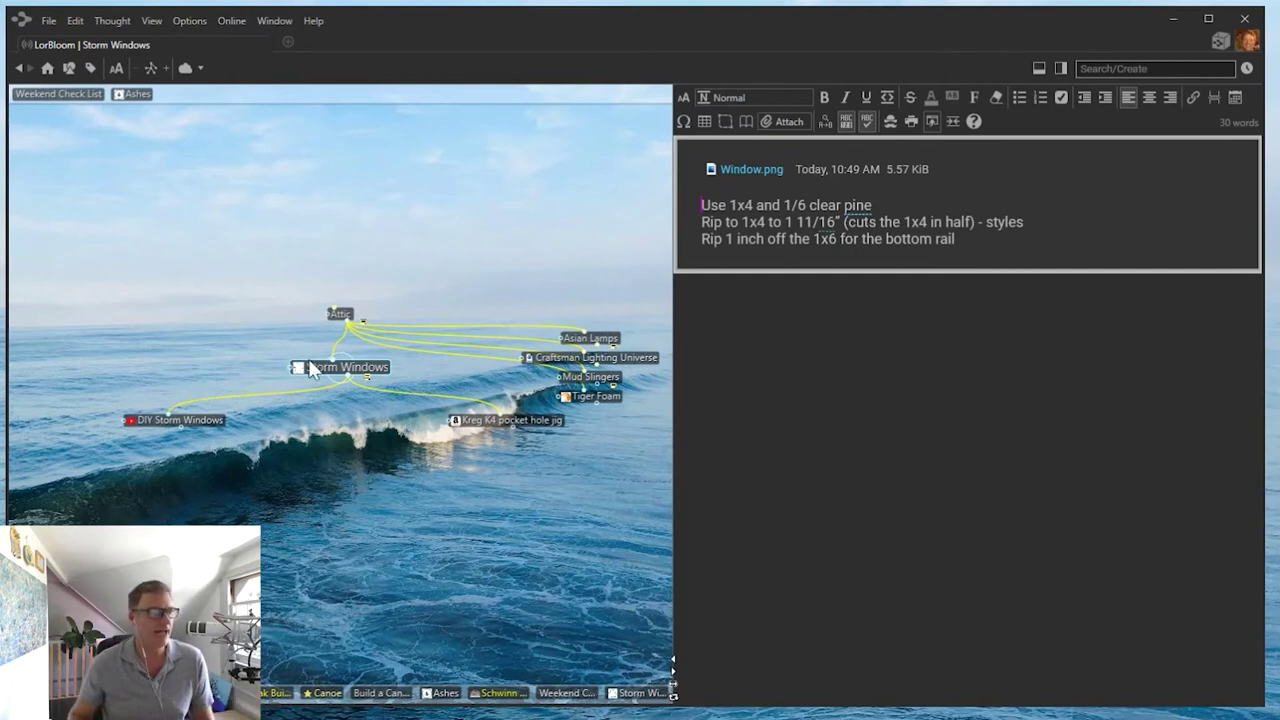
mouse_move(305, 381)
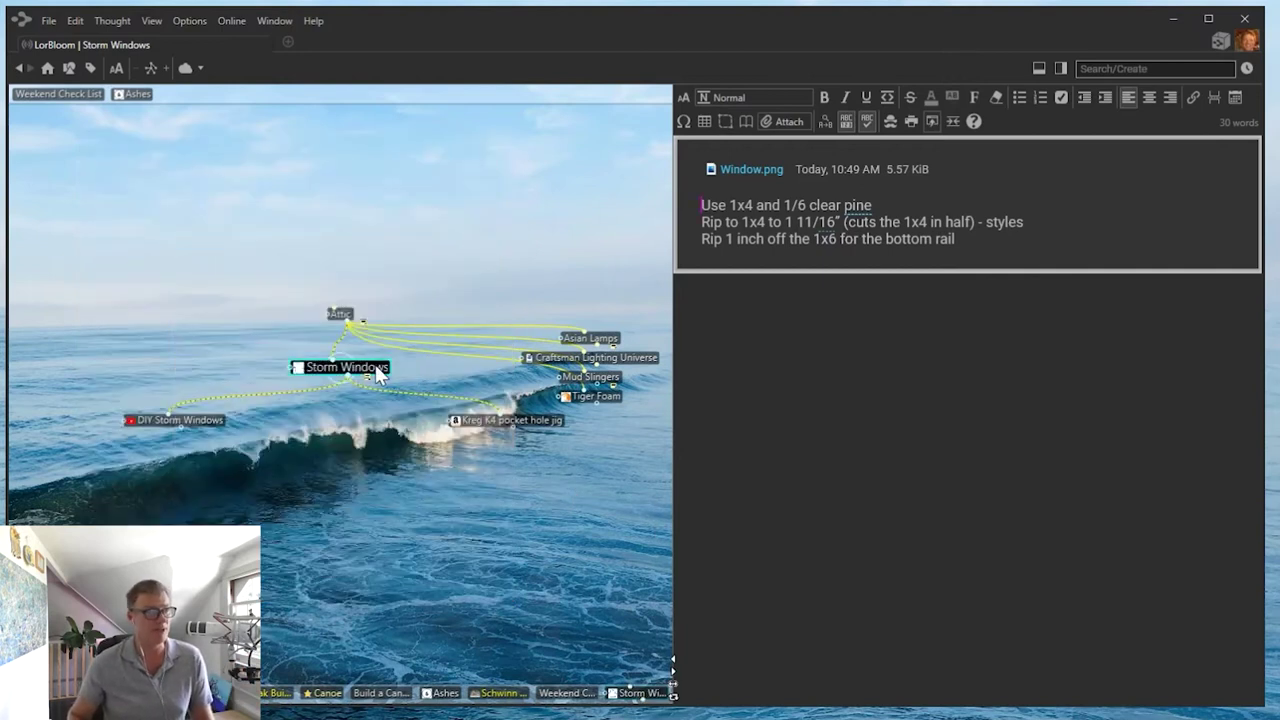
left_click(207, 423)
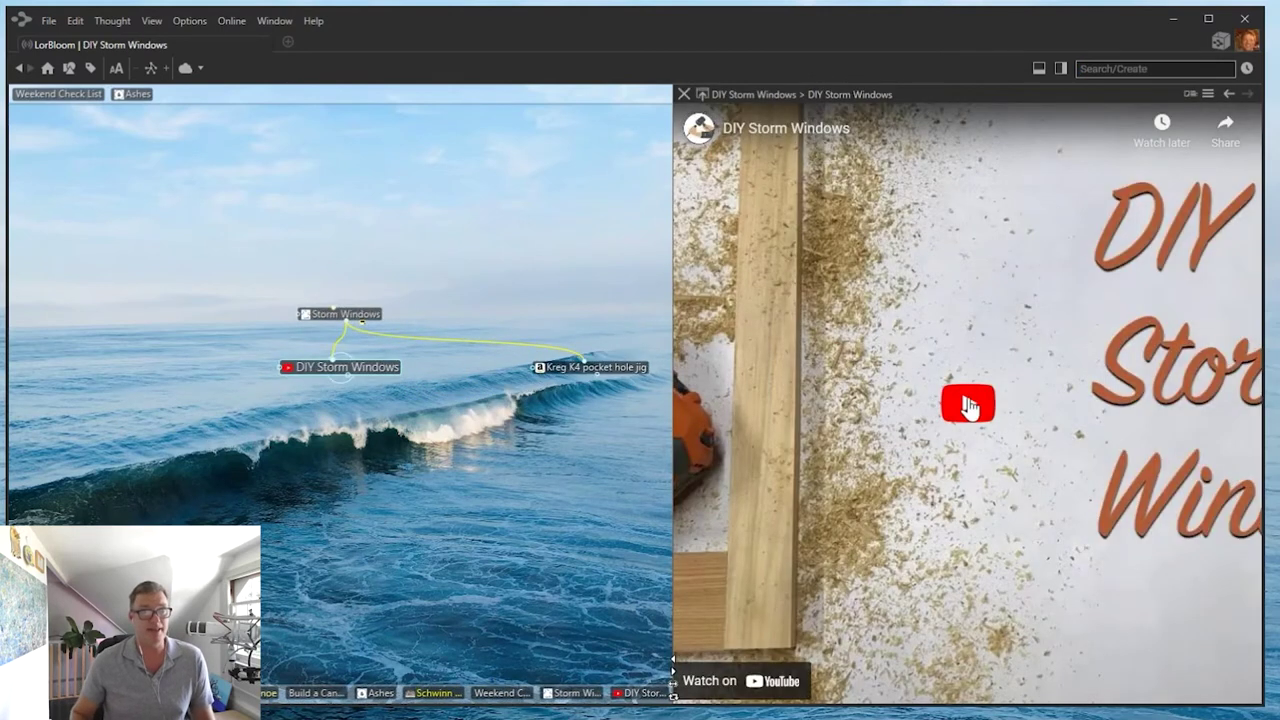
Step: Briefly play and pause the DIY Storm Windows video, then open Kreg K4 pocket hole jig
left_click(968, 403)
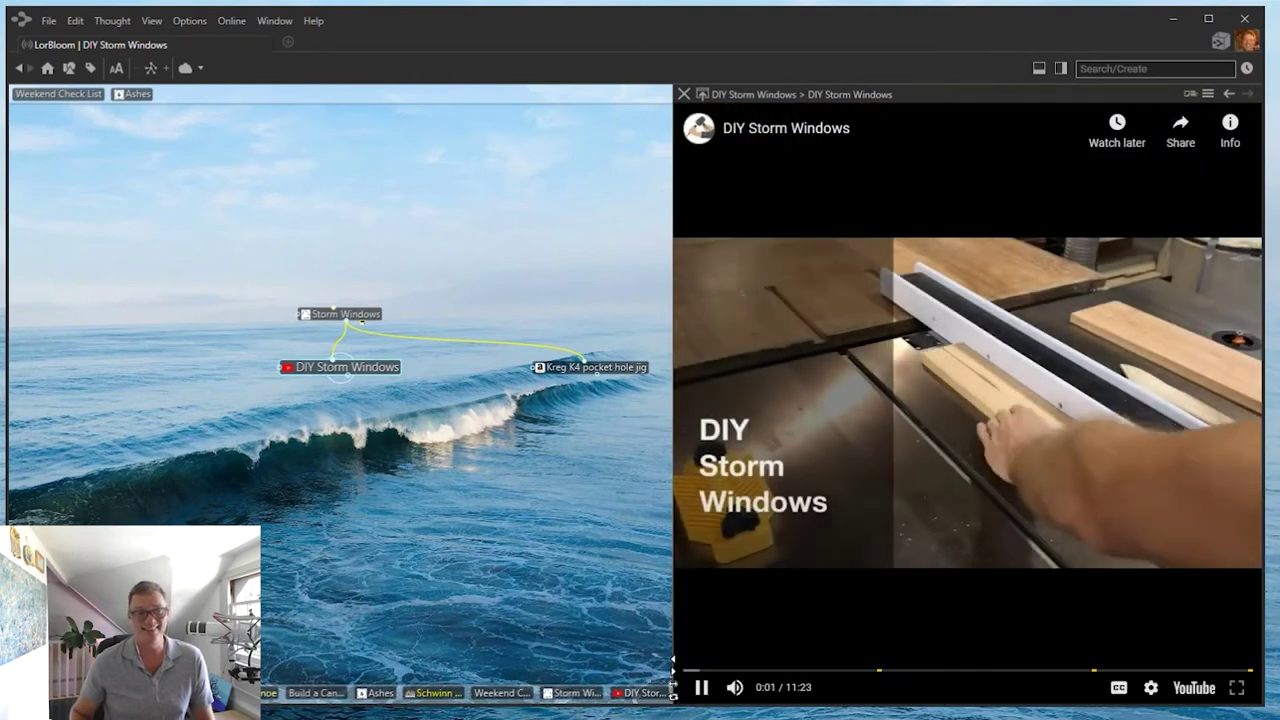
left_click(701, 687)
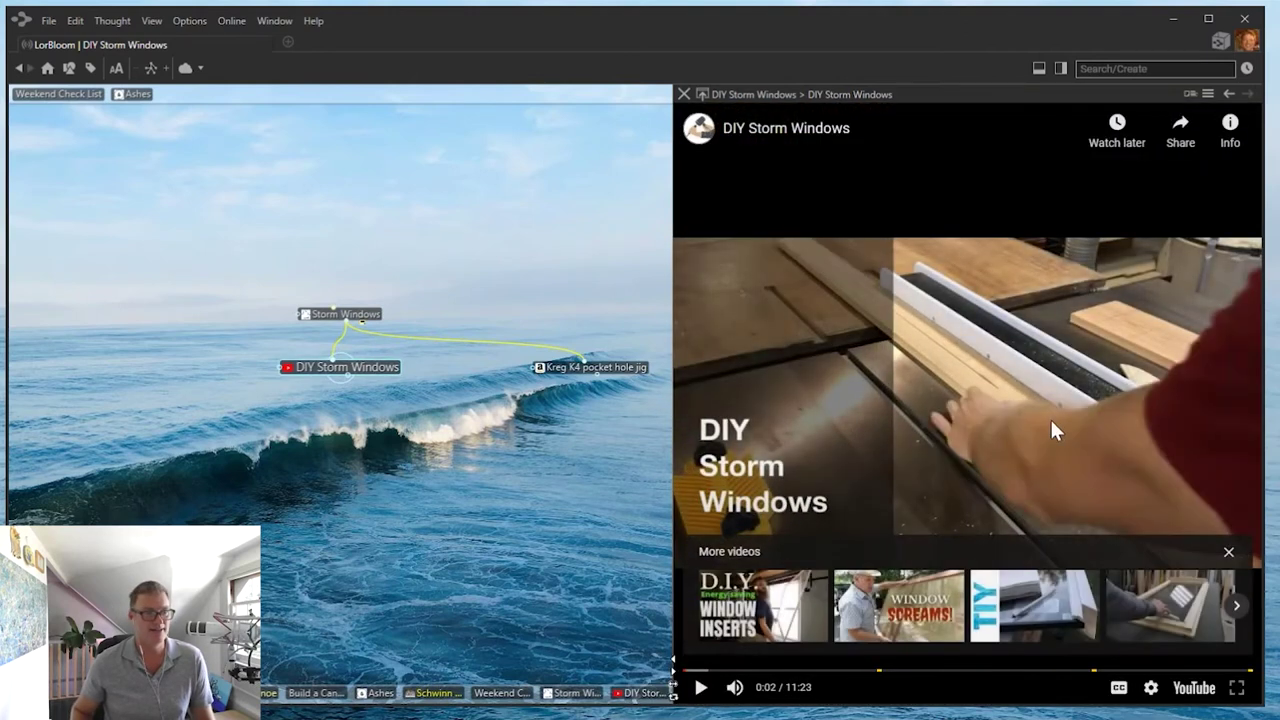
left_click(603, 368)
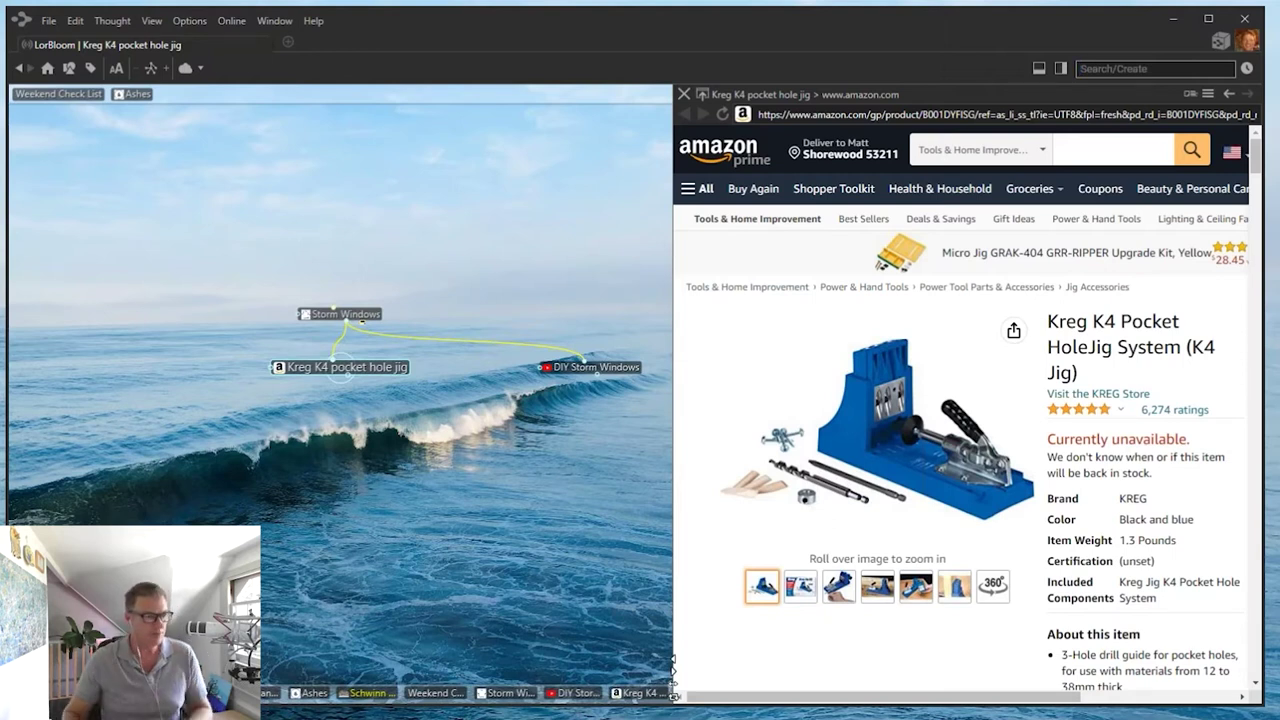
Step: Move from Storm Windows to Attic and back to Storm Windows in the plex
left_click(353, 320)
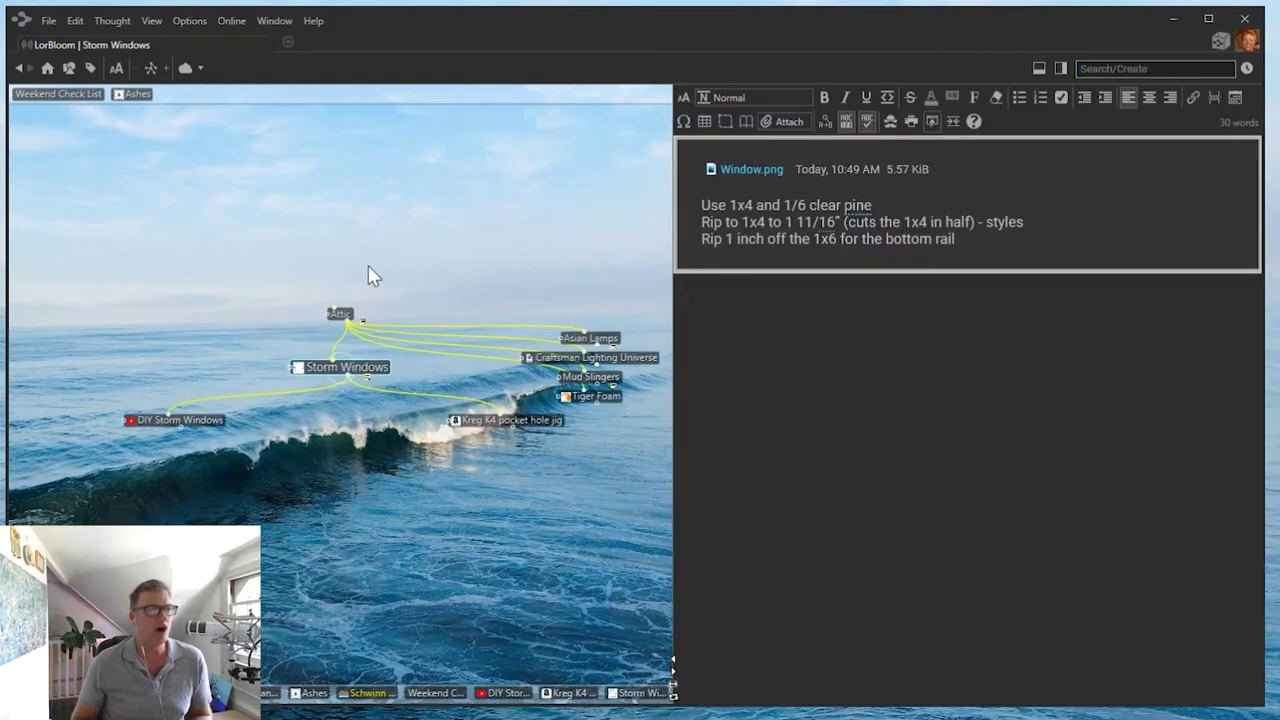
left_click(340, 316)
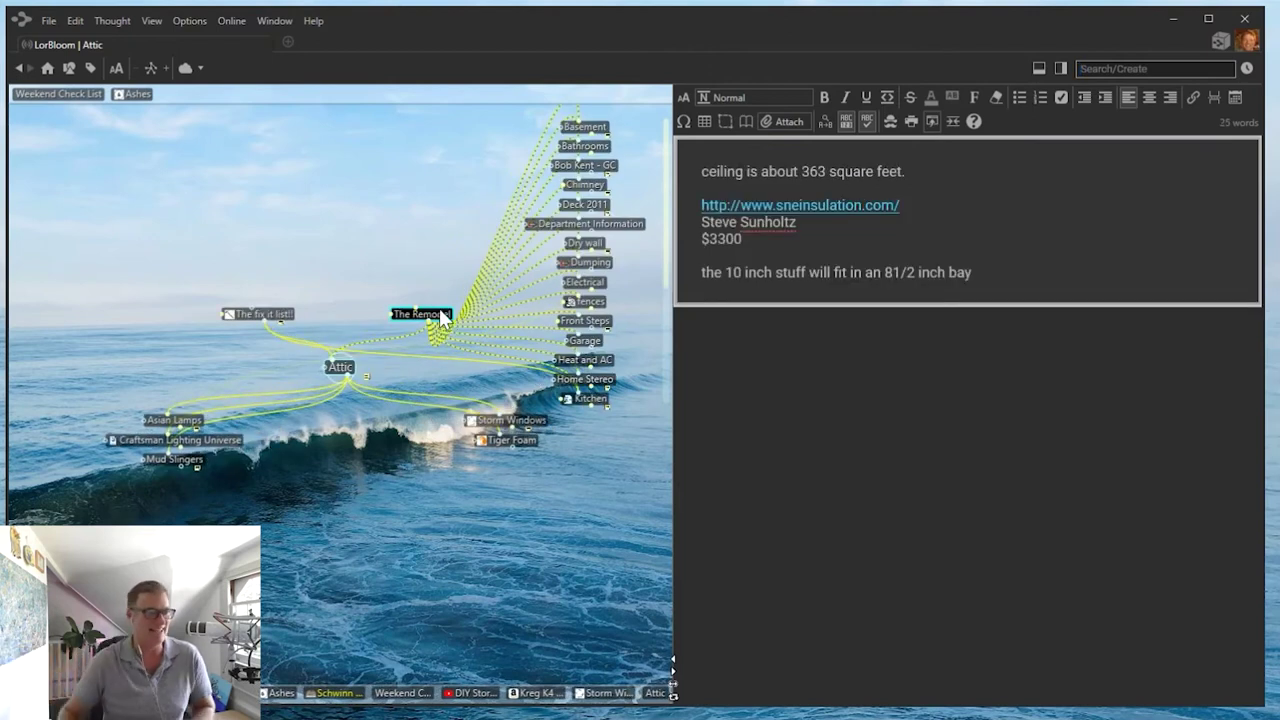
left_click(530, 423)
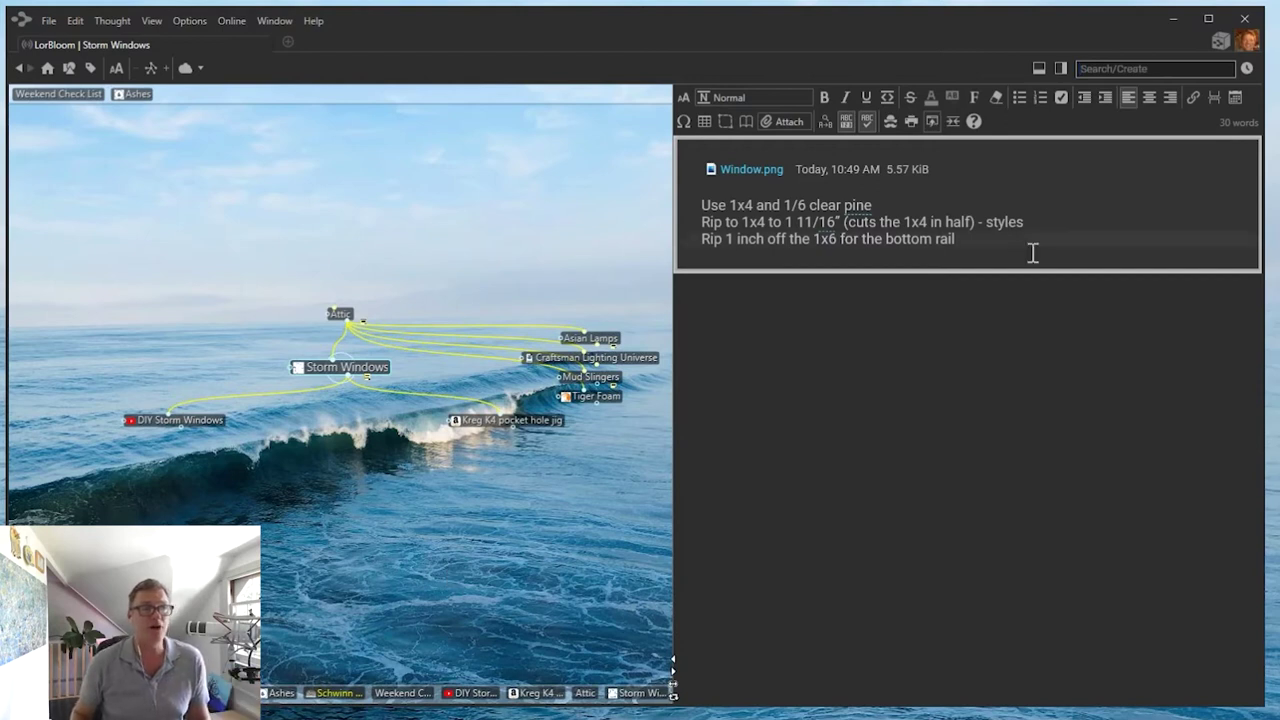
Step: Select the three Storm Windows note lines, then return to the pinned Weekend Check List
left_click_drag(971, 246, 695, 202)
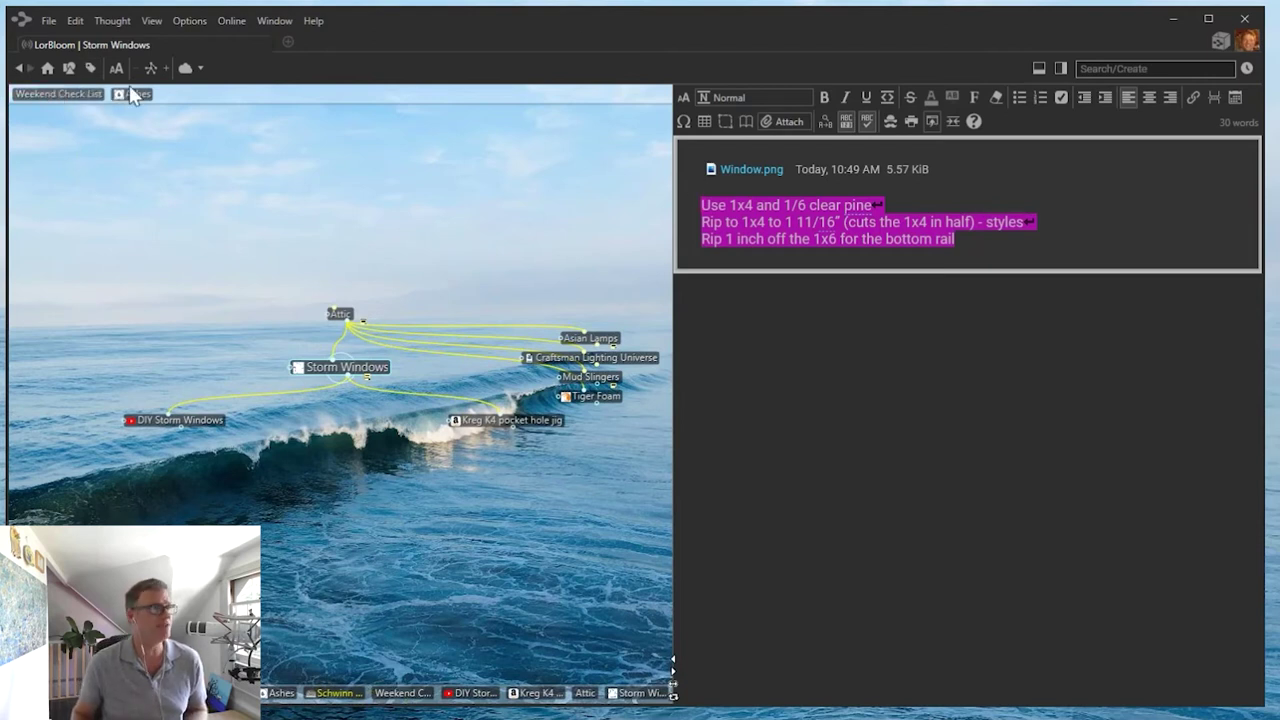
left_click(40, 96)
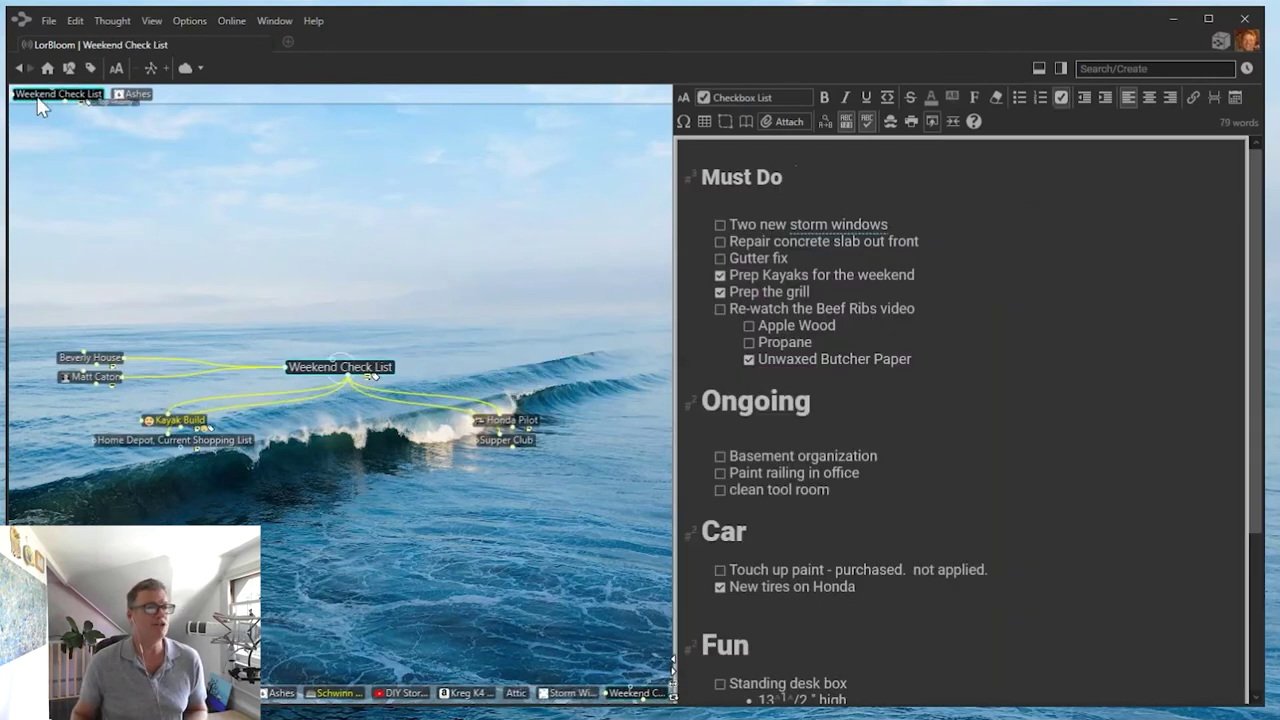
Step: Add a top-level 'Schwinn Twinn' checklist item after Unwaxed Butcher Paper in Must Do
left_click(947, 367)
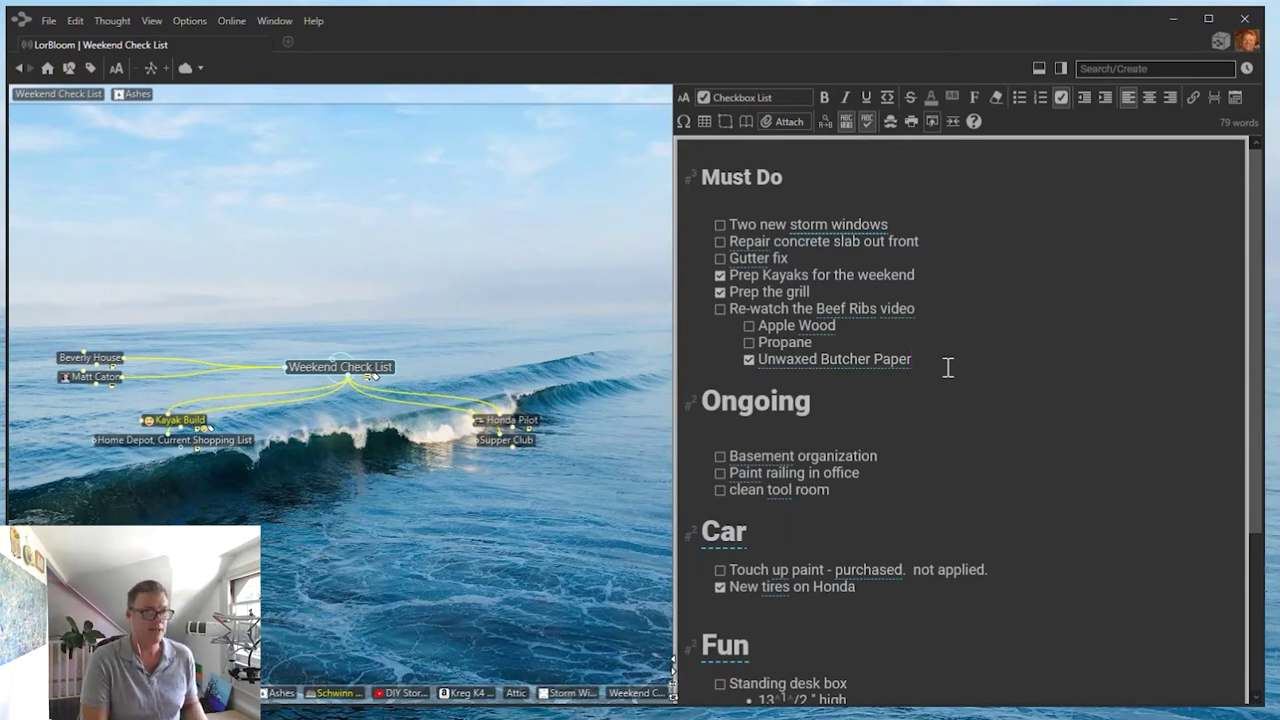
key("Return")
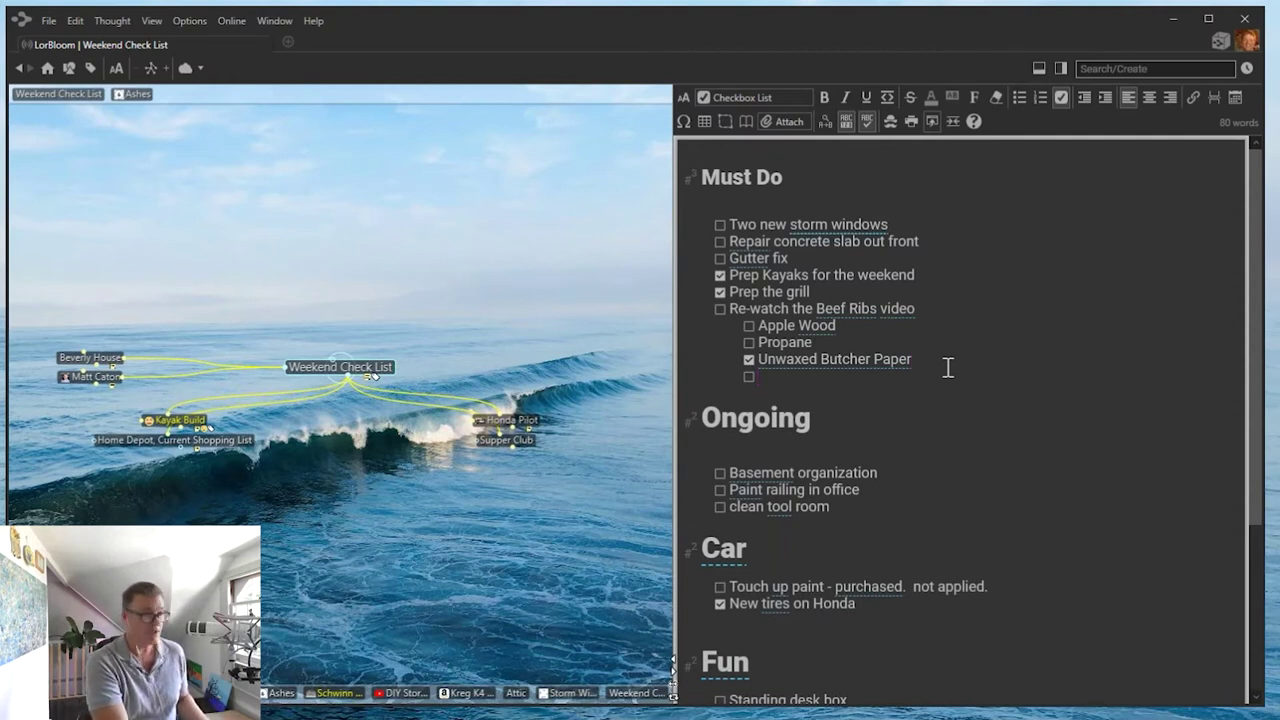
key("shift+Tab")
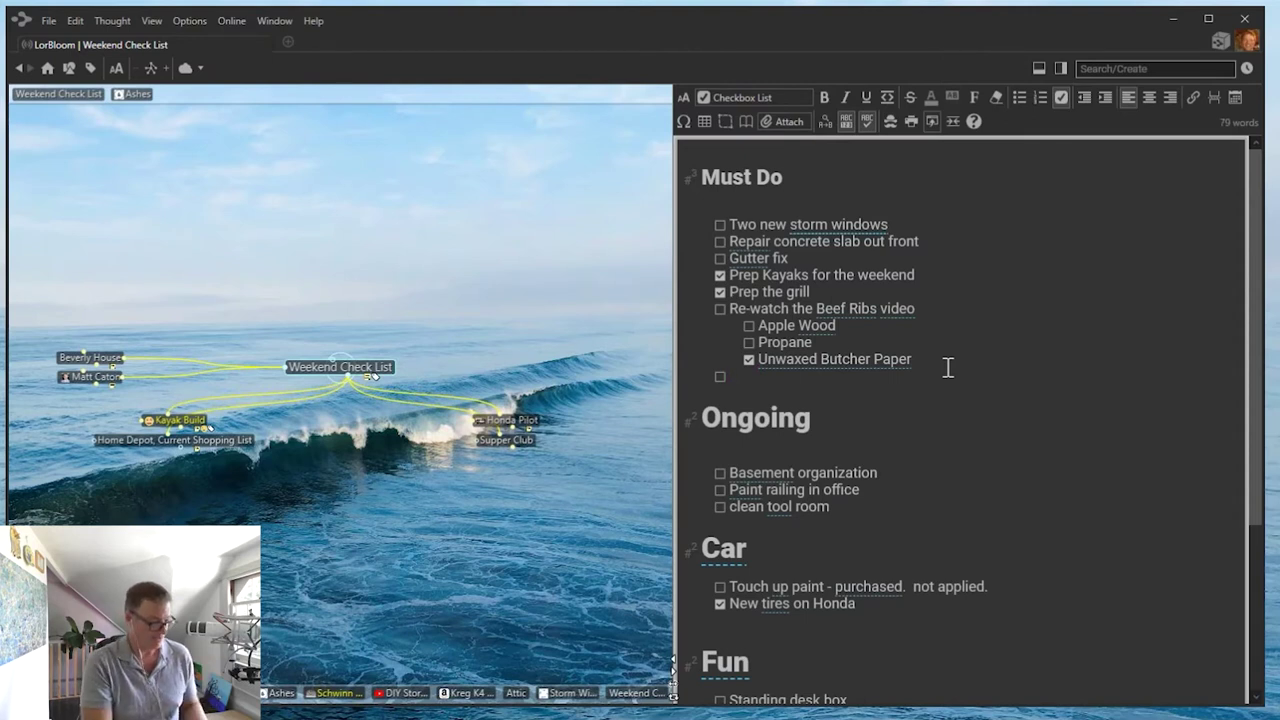
type("Schw")
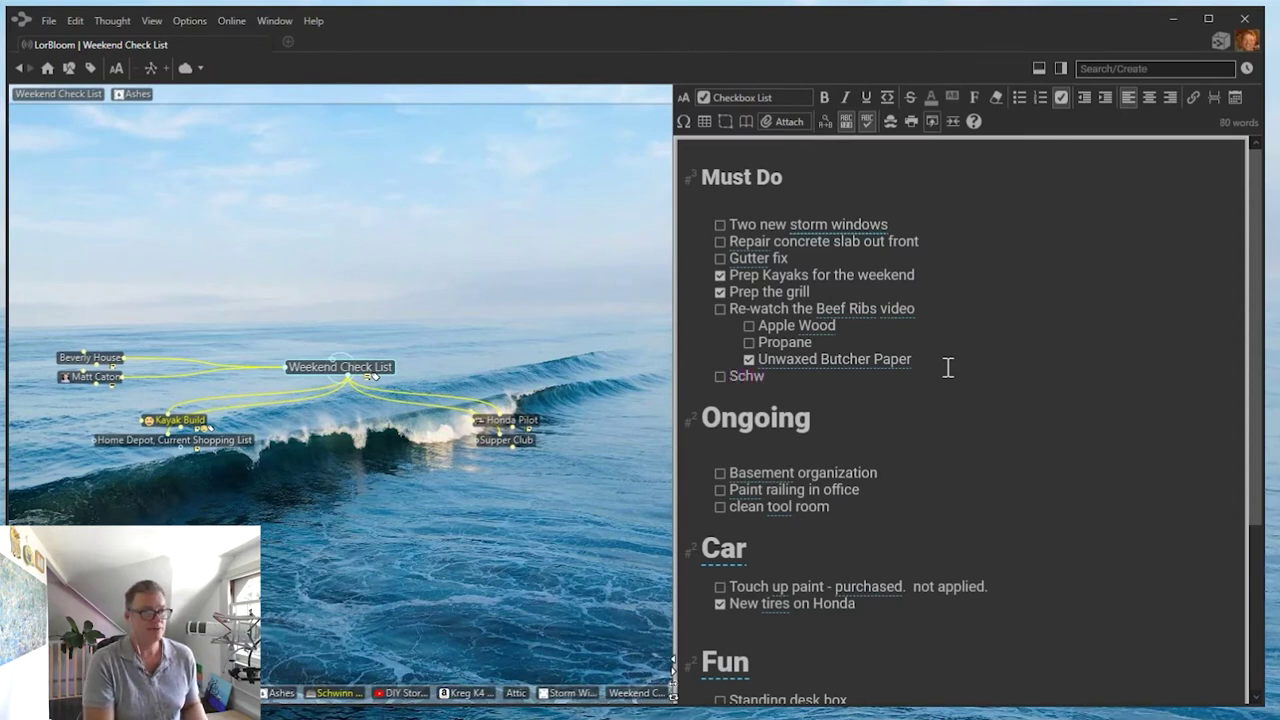
type("inn Twinn")
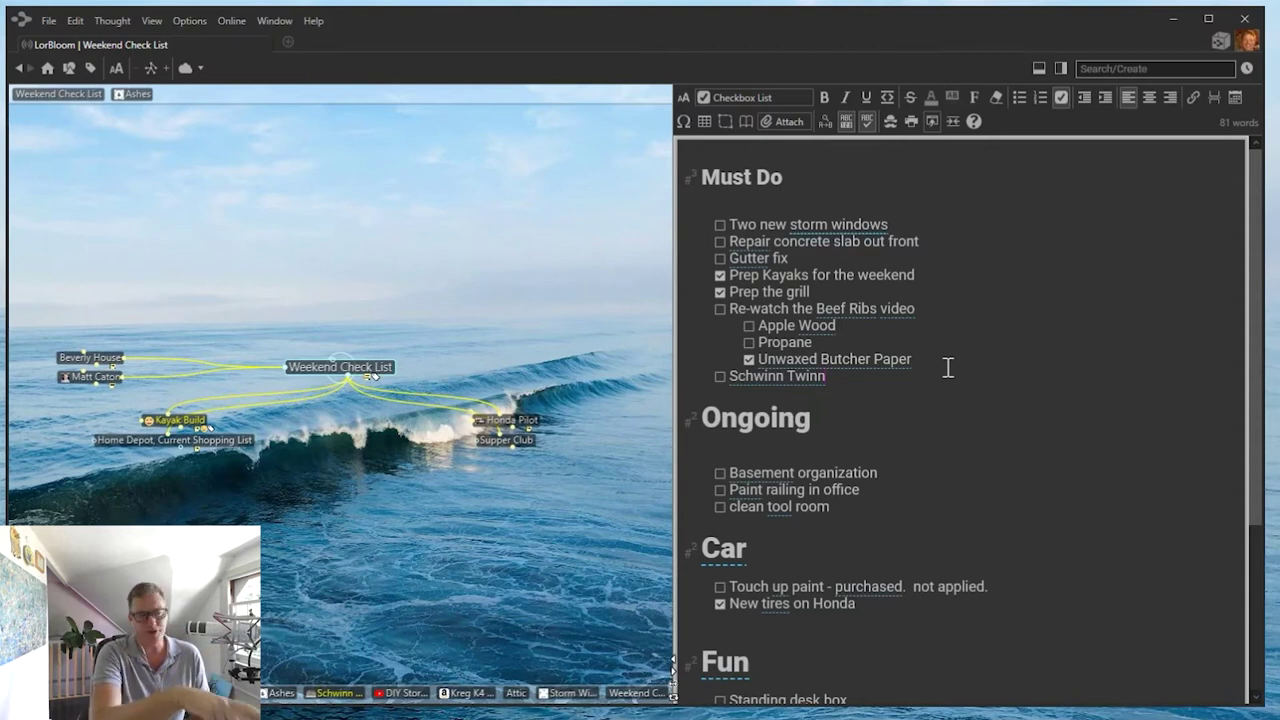
Step: View Notes Editor preferences, keeping mentioned thought names on Show all, and move the window aside
left_click(186, 19)
left_click(226, 181)
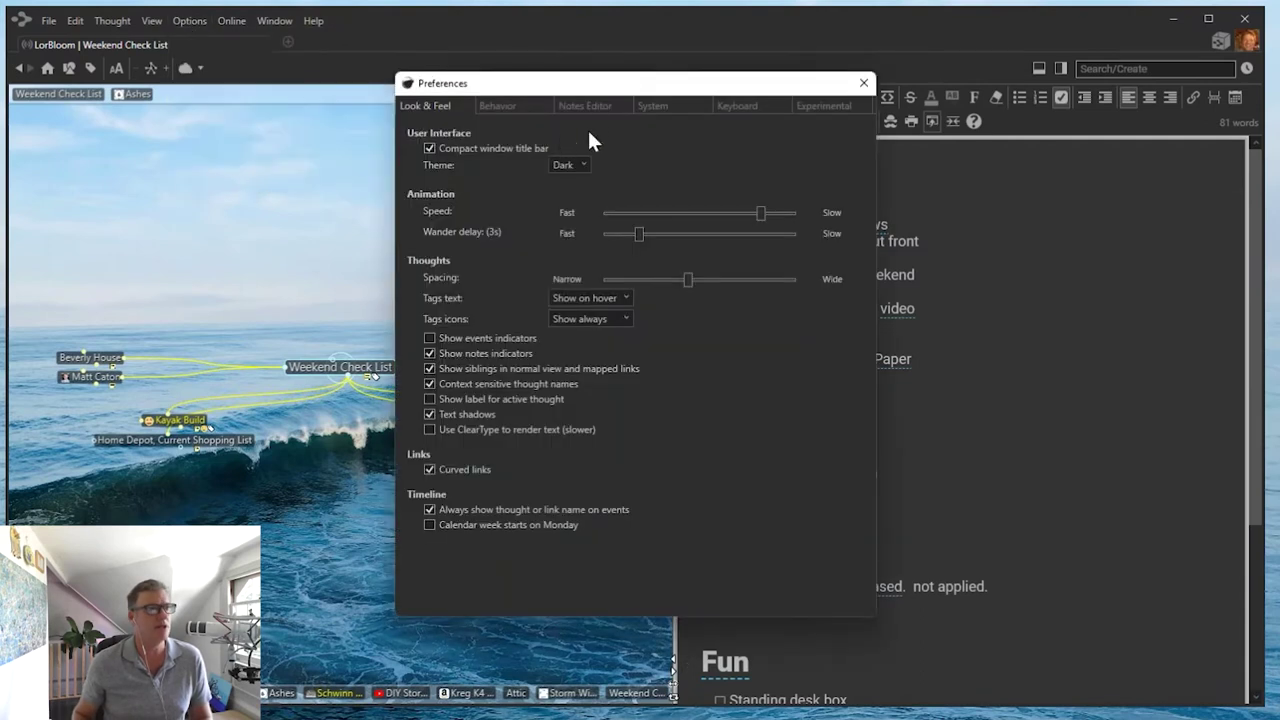
left_click(589, 106)
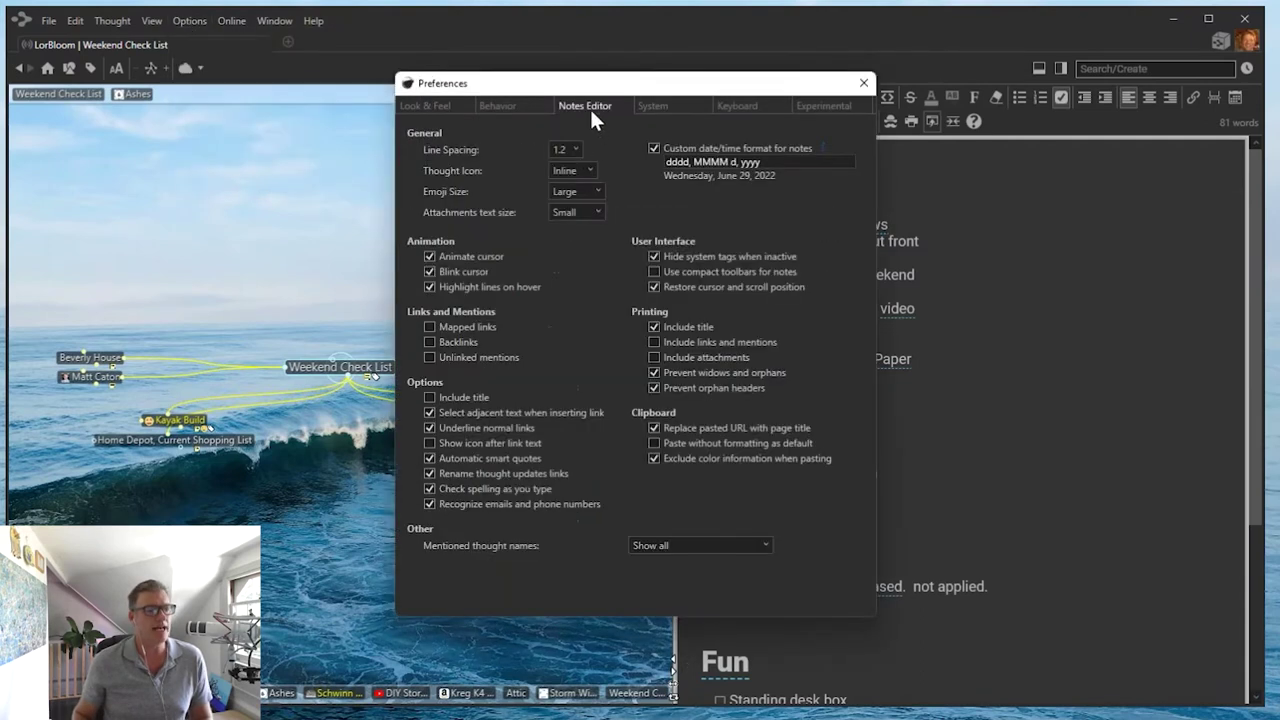
left_click(765, 547)
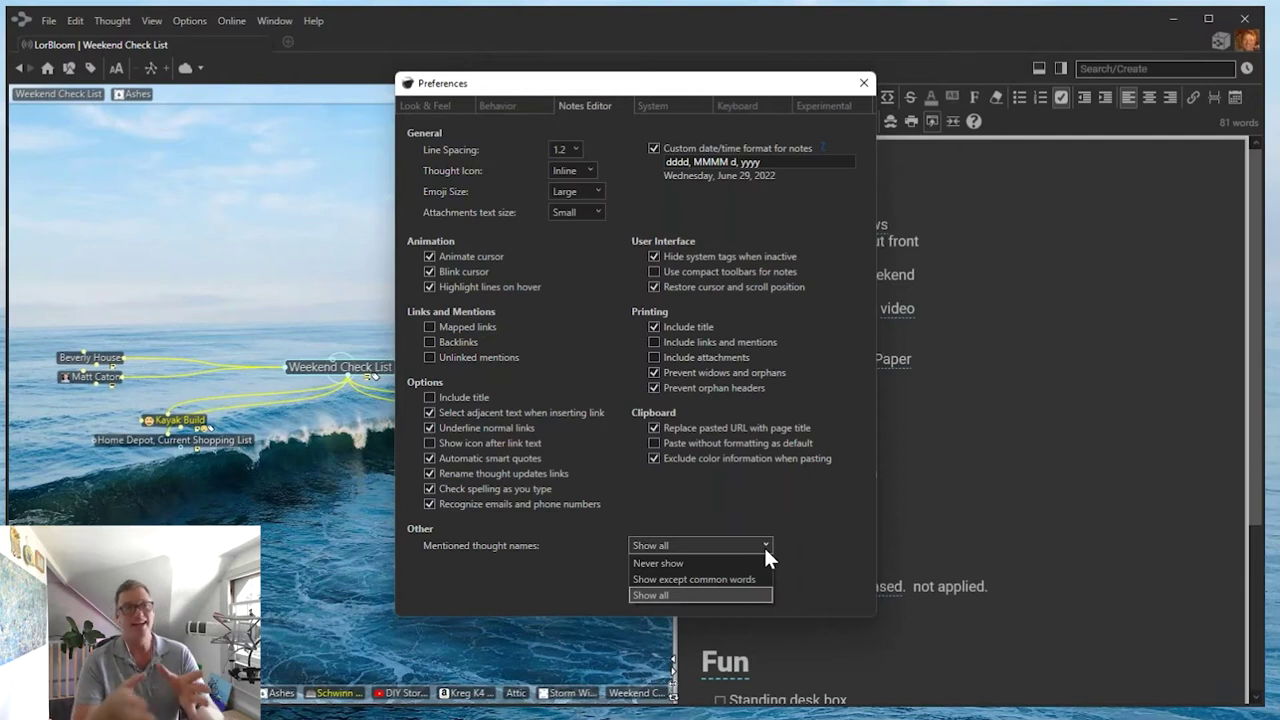
left_click(714, 90)
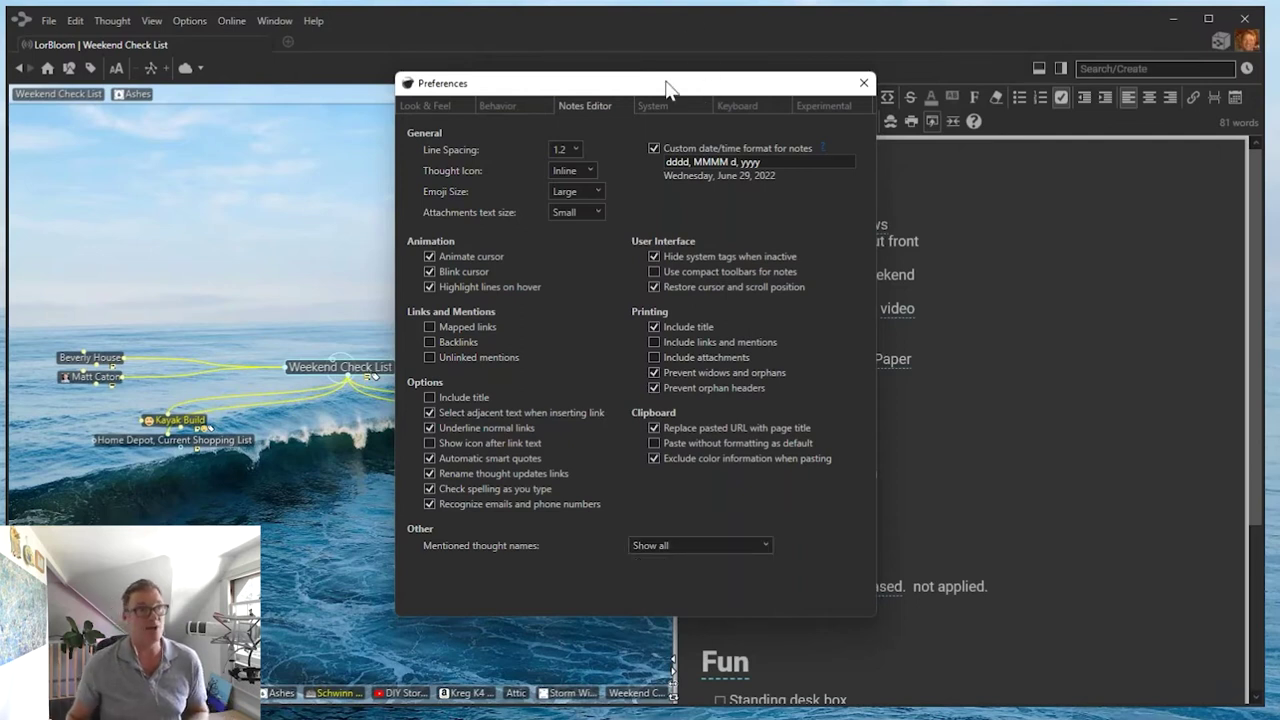
left_click_drag(650, 90, 467, 80)
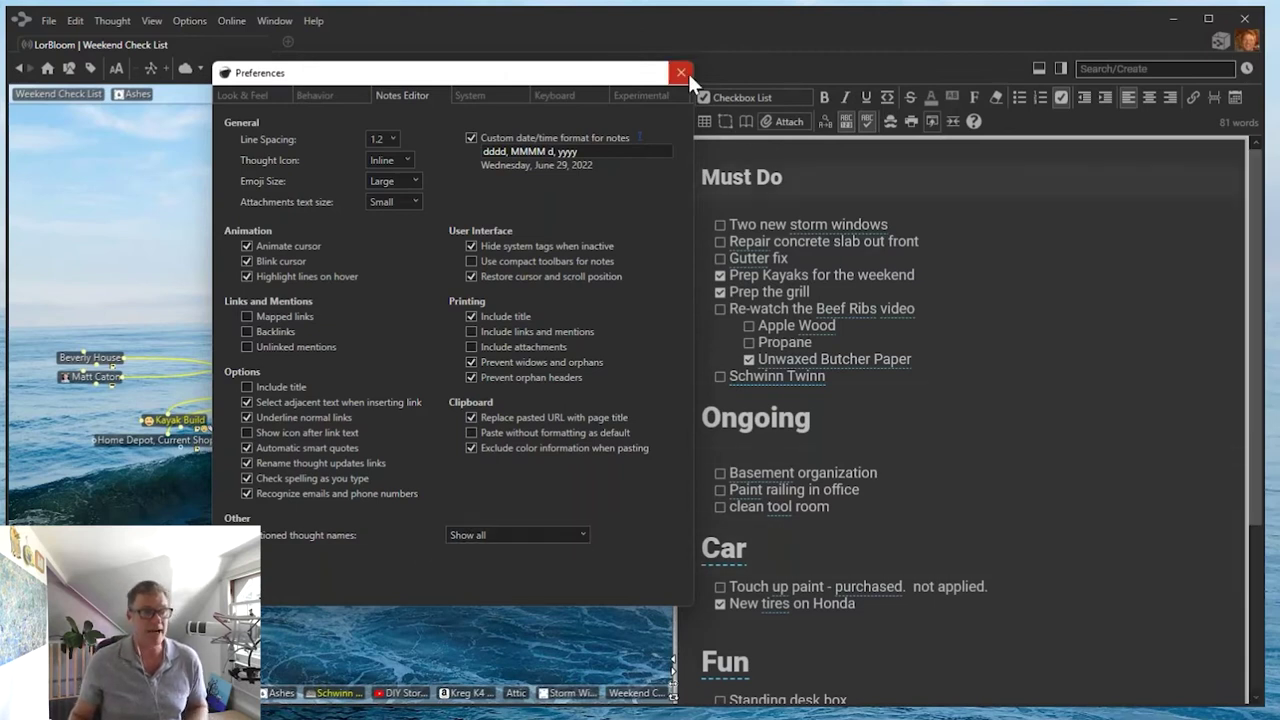
left_click(681, 72)
right_click(810, 375)
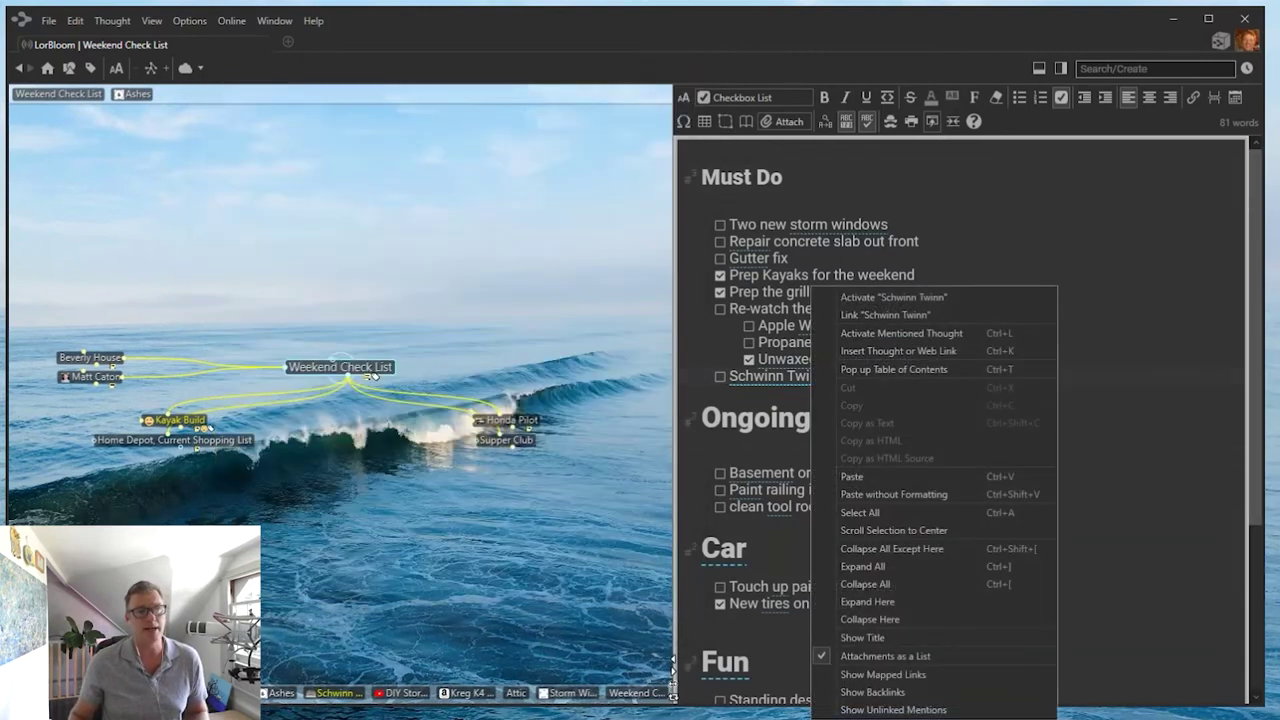
left_click(927, 297)
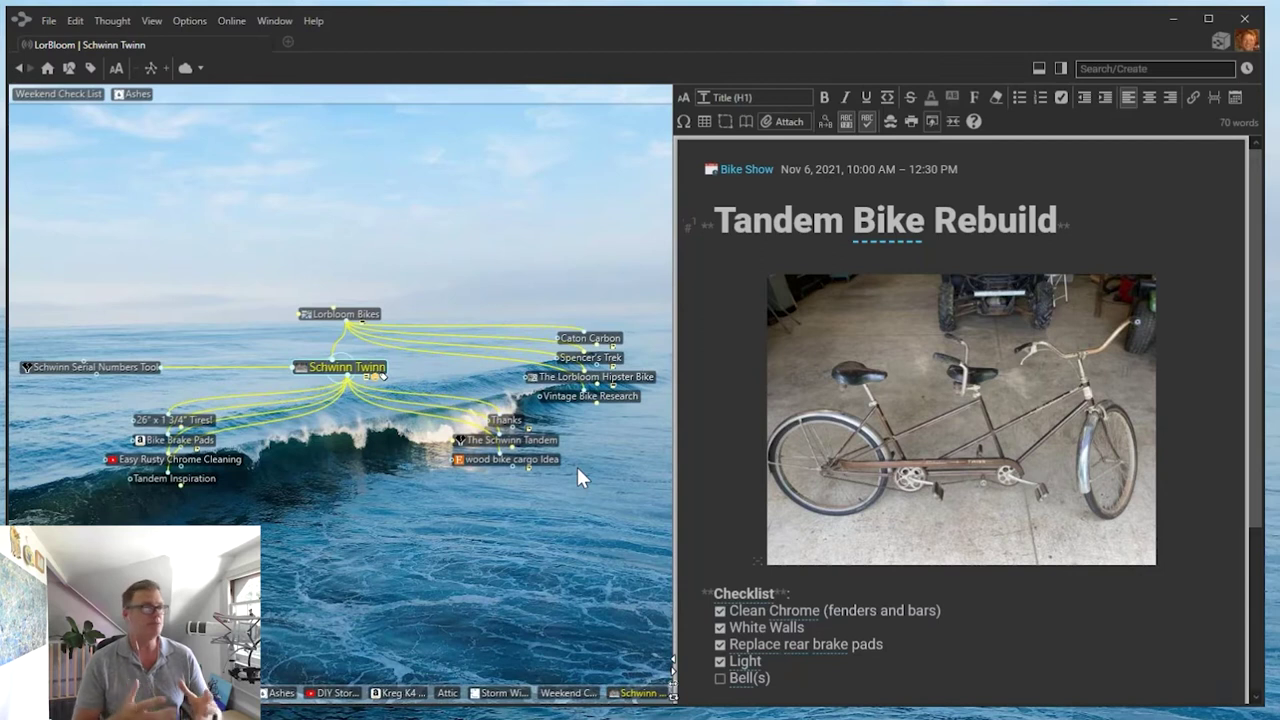
left_click(68, 95)
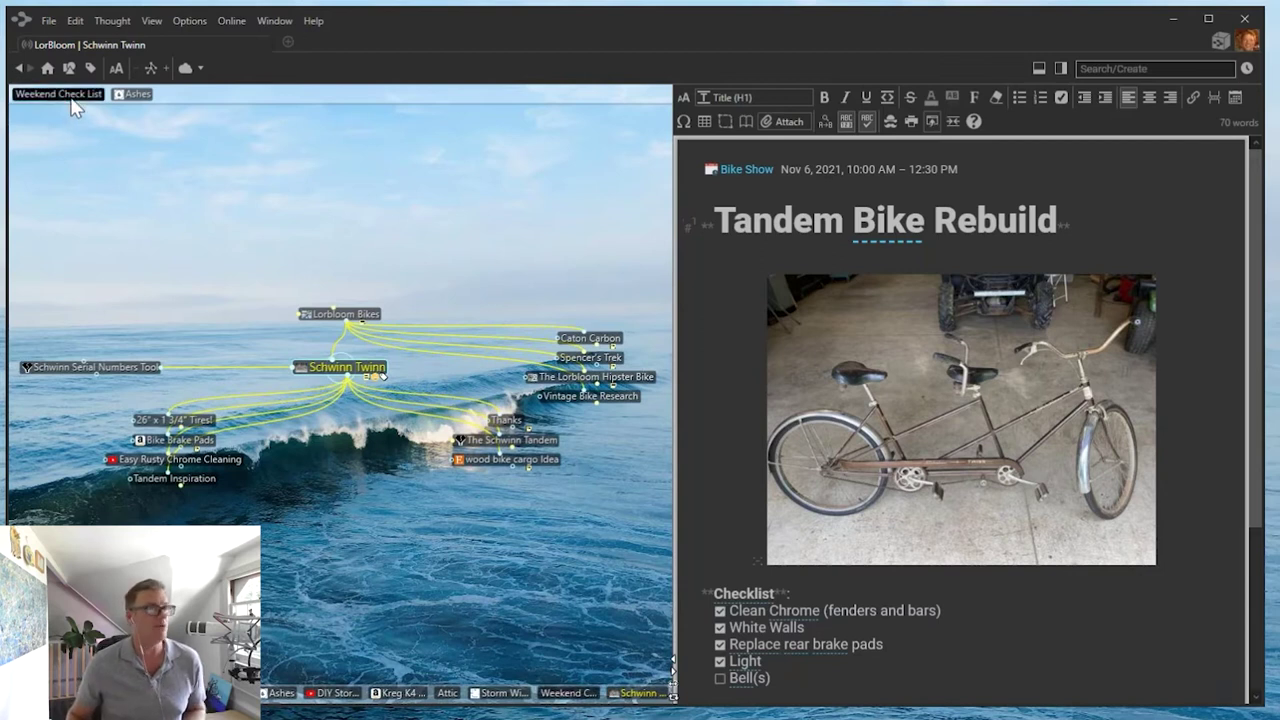
left_click_drag(845, 381, 695, 379)
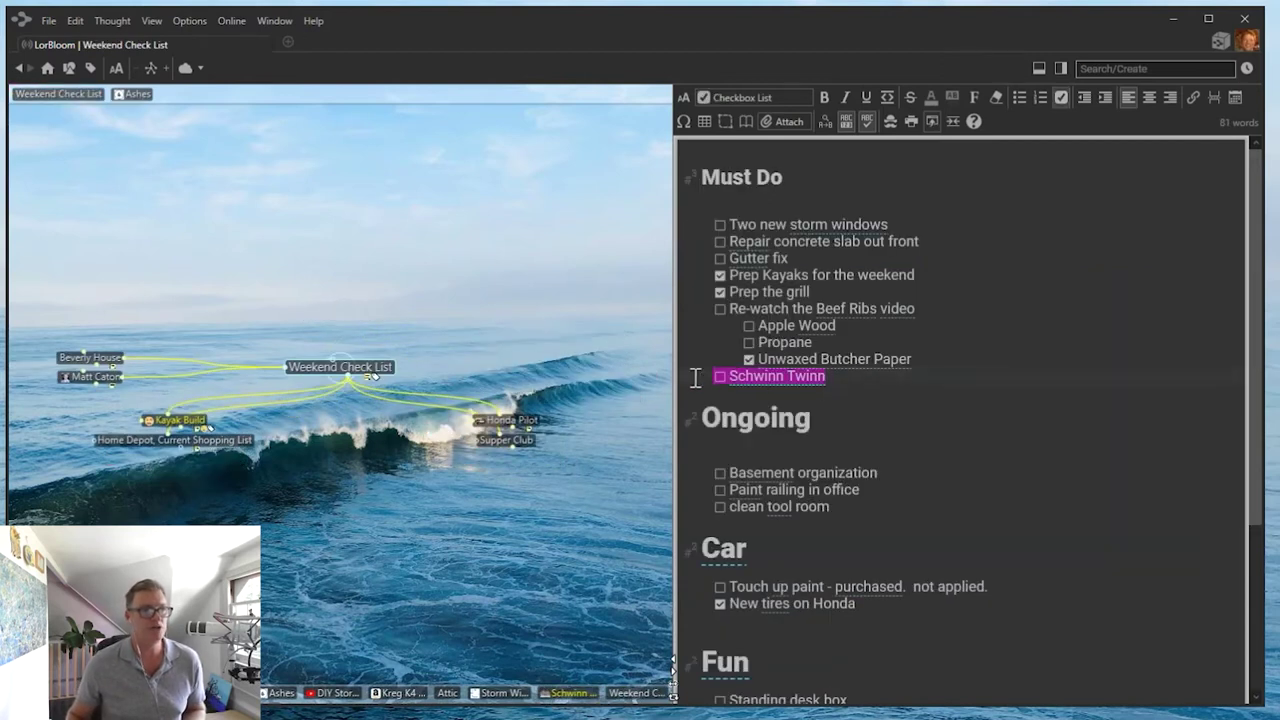
Step: Delete the Schwinn Twinn line from the Must Do checklist
key("Delete")
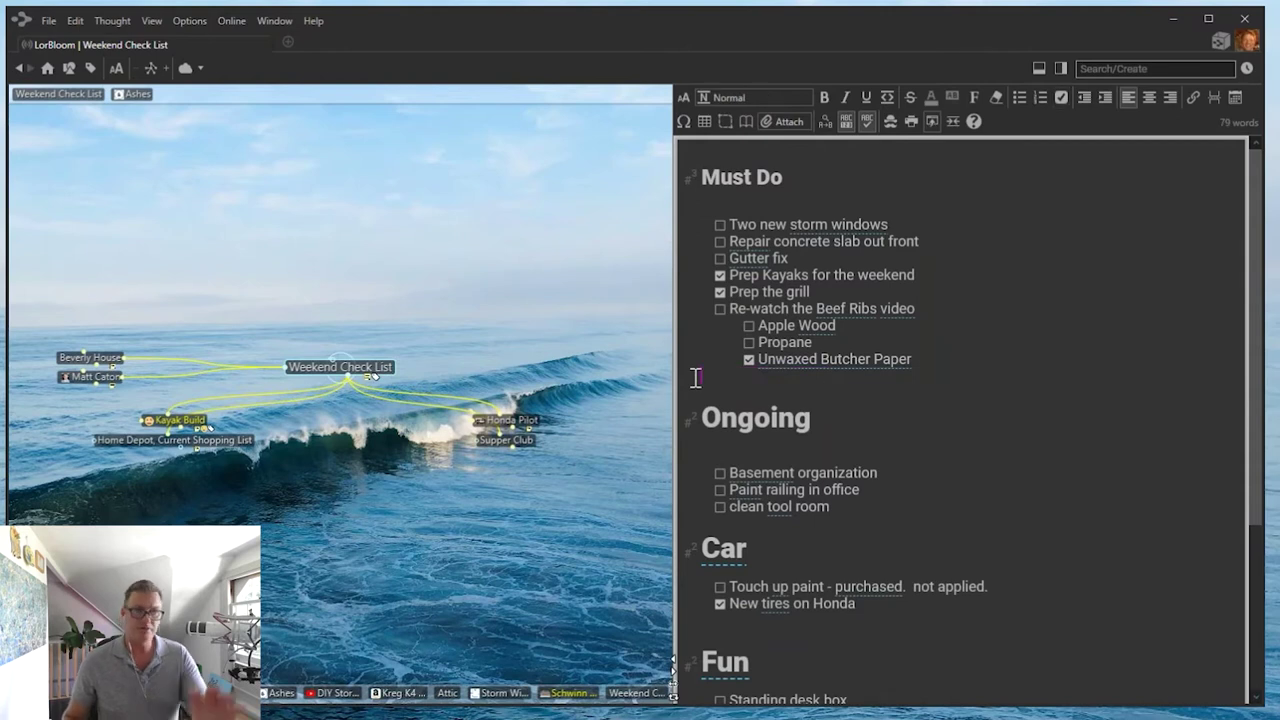
left_click(1122, 69)
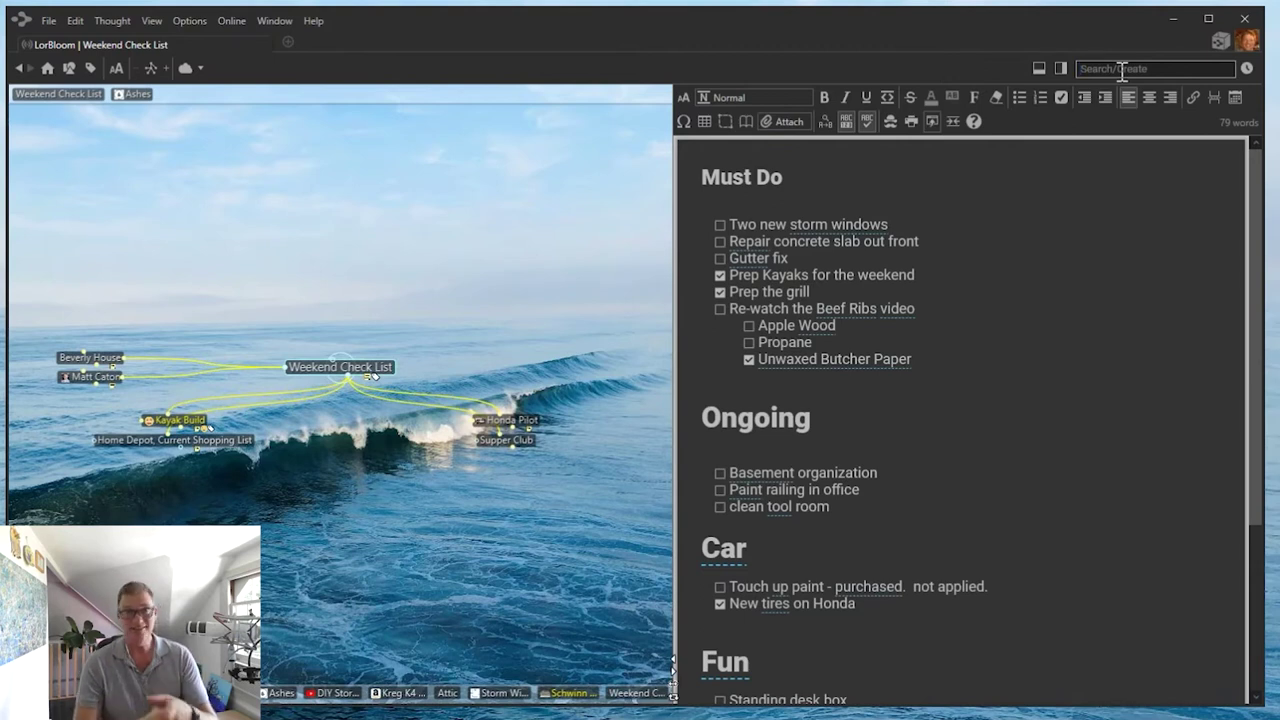
Step: Search for 'schwinn' and make Schwinn Twinn the active thought from the results
left_click(1122, 70)
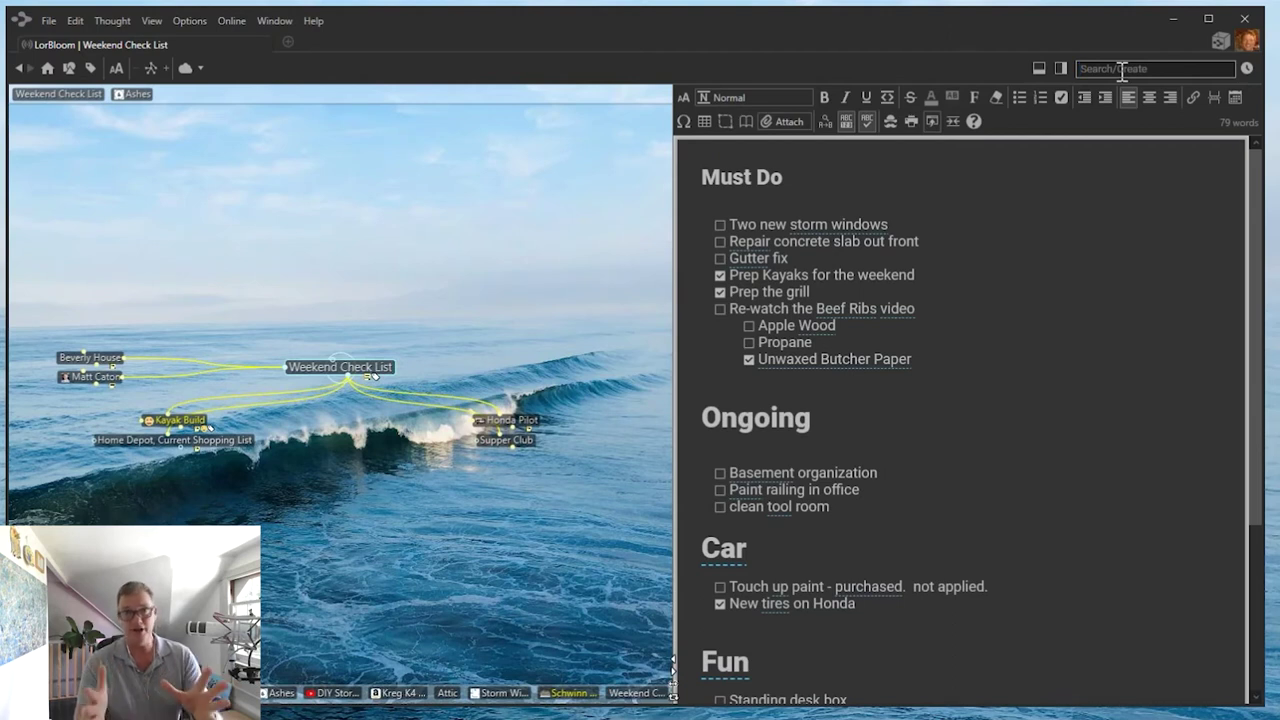
type("s")
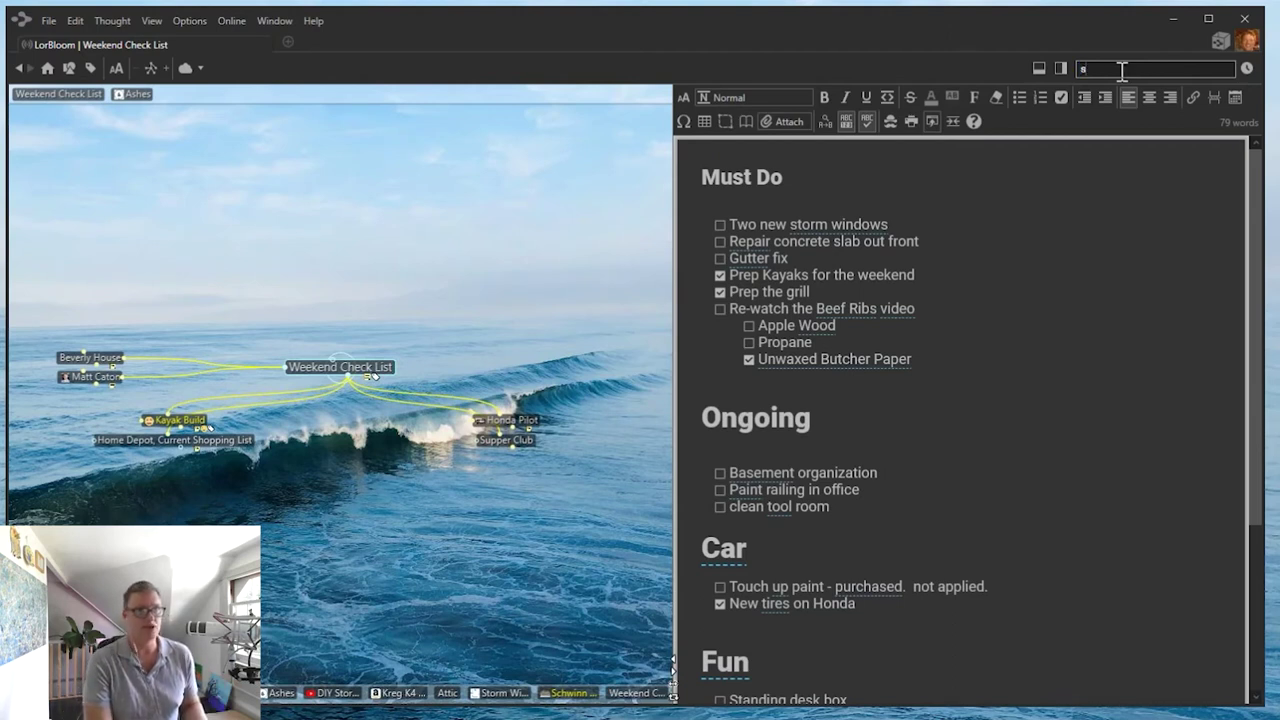
type("chwinn")
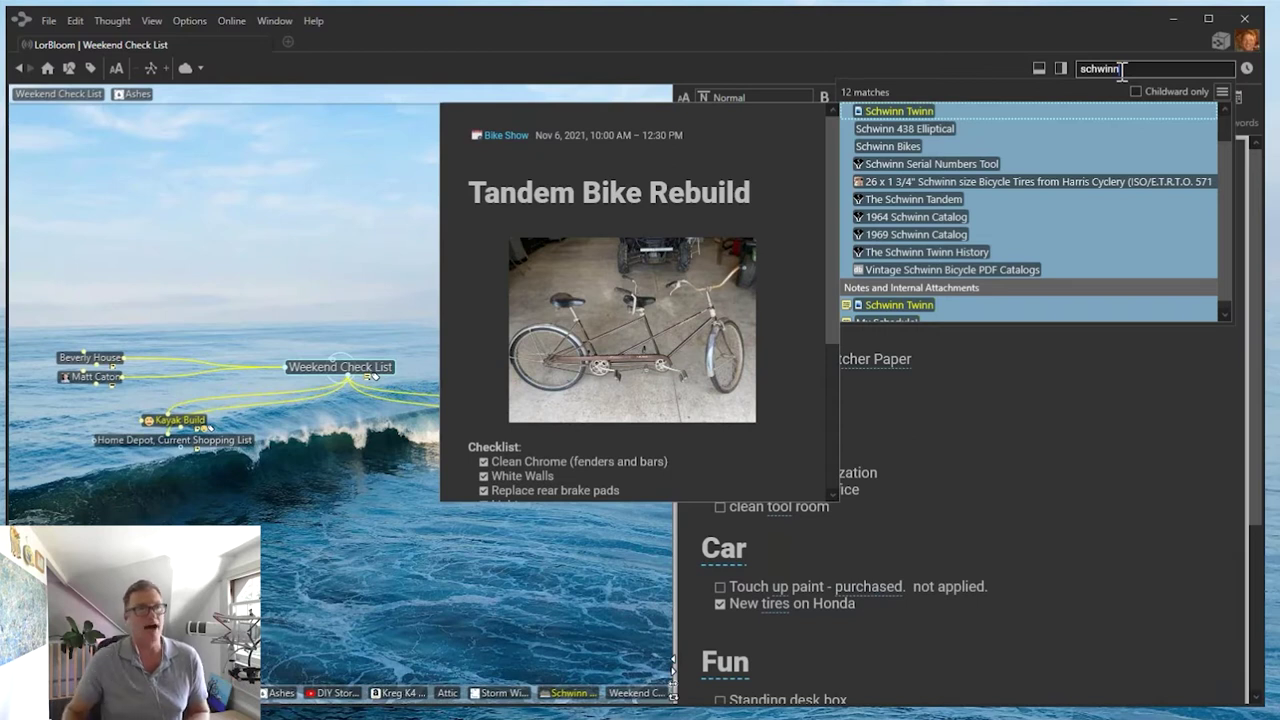
mouse_move(945, 253)
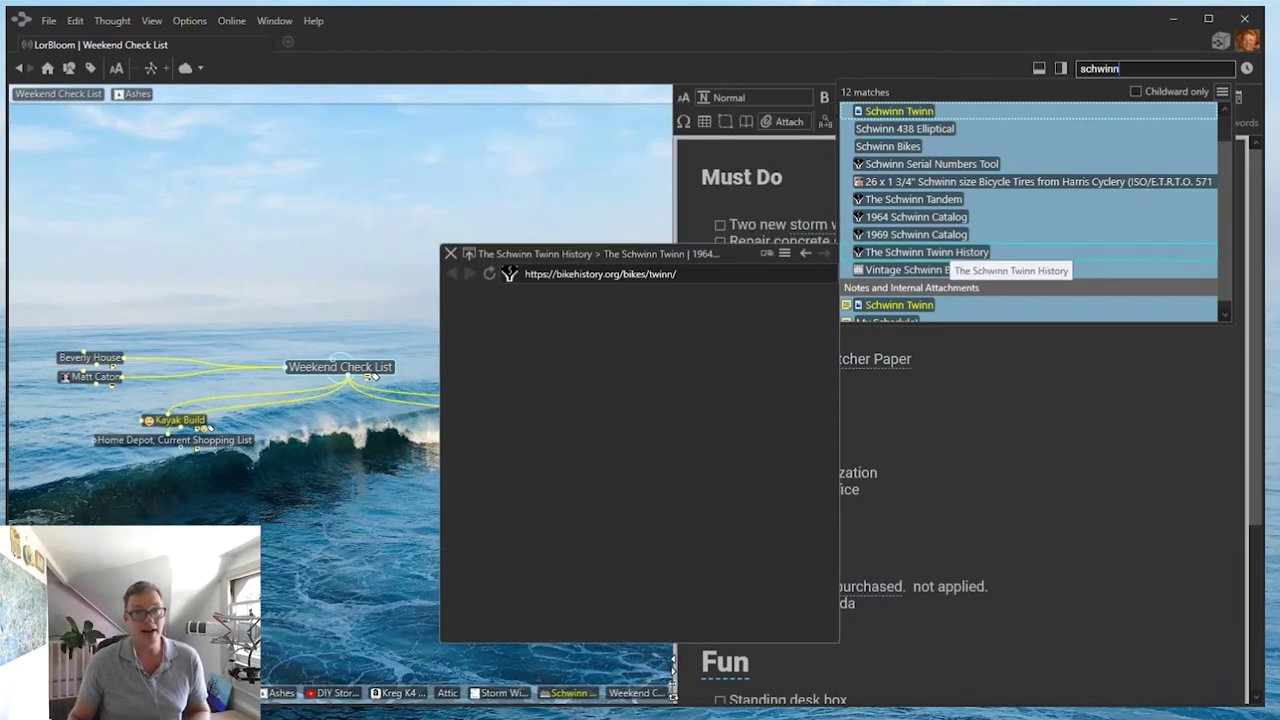
scroll(945, 258, "up", 1)
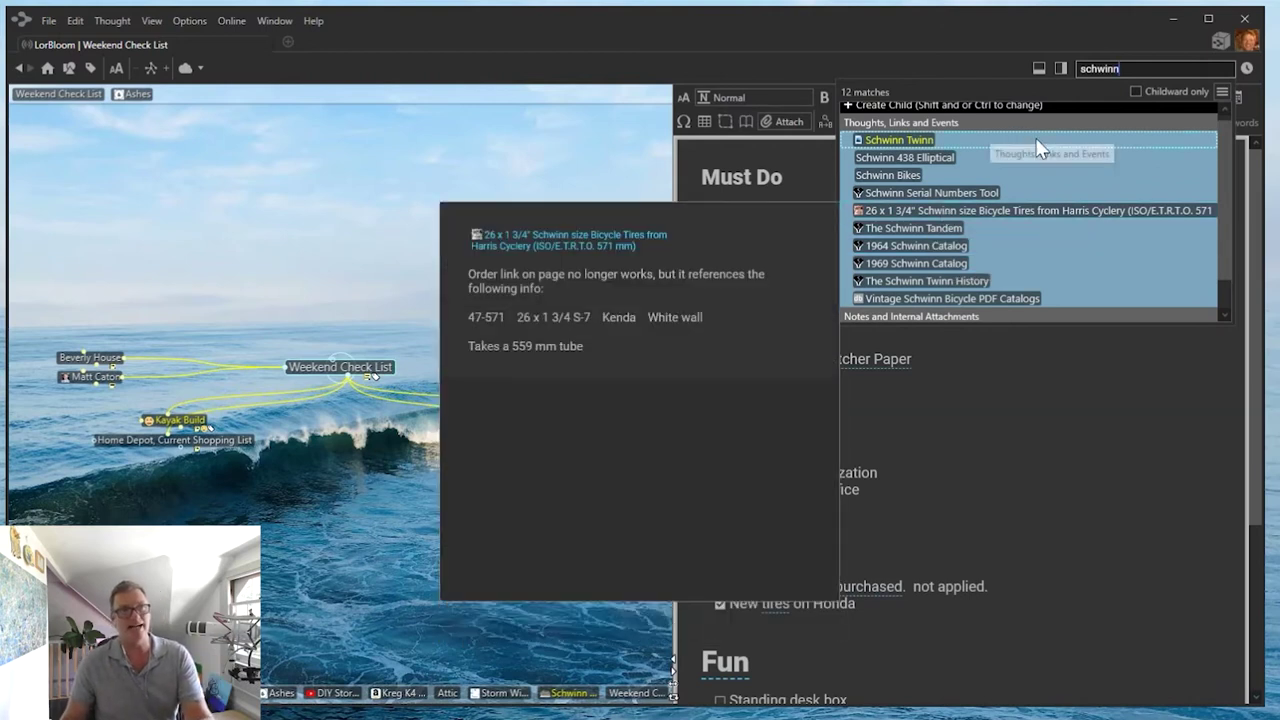
mouse_move(1068, 150)
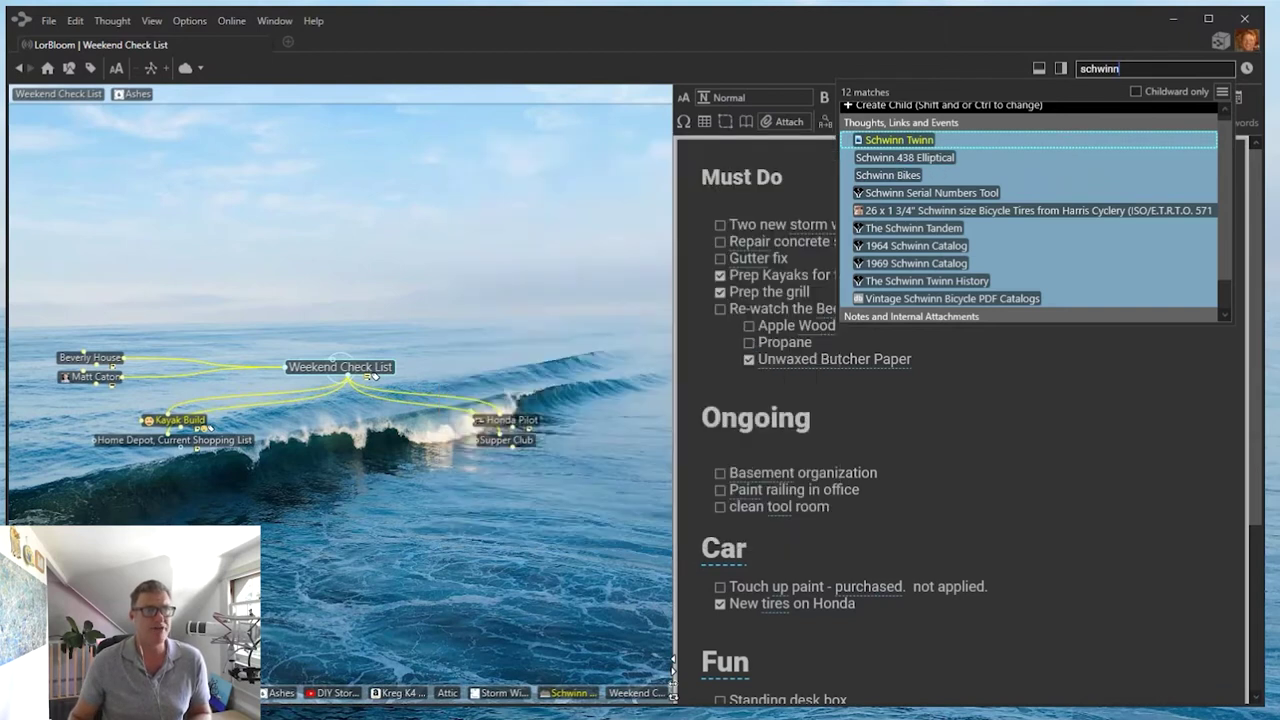
left_click(900, 141)
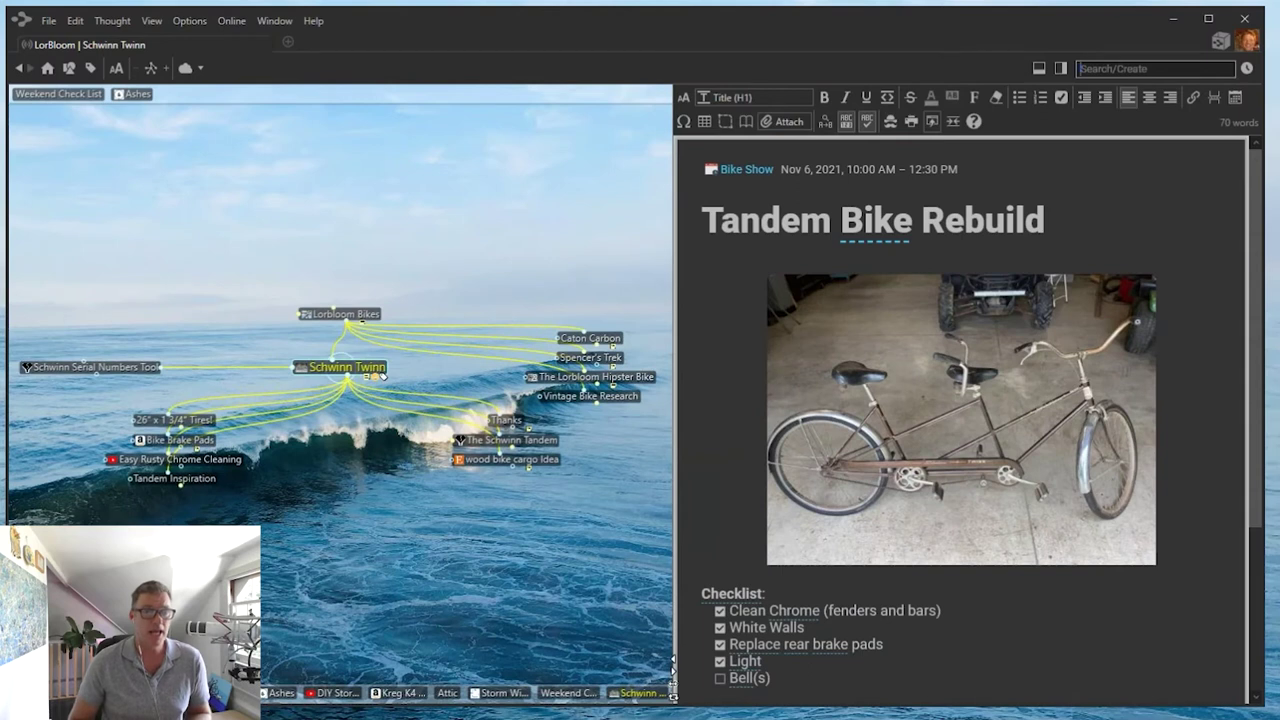
Step: Make Lorbloom Bikes the active thought and start a new search
left_click(340, 314)
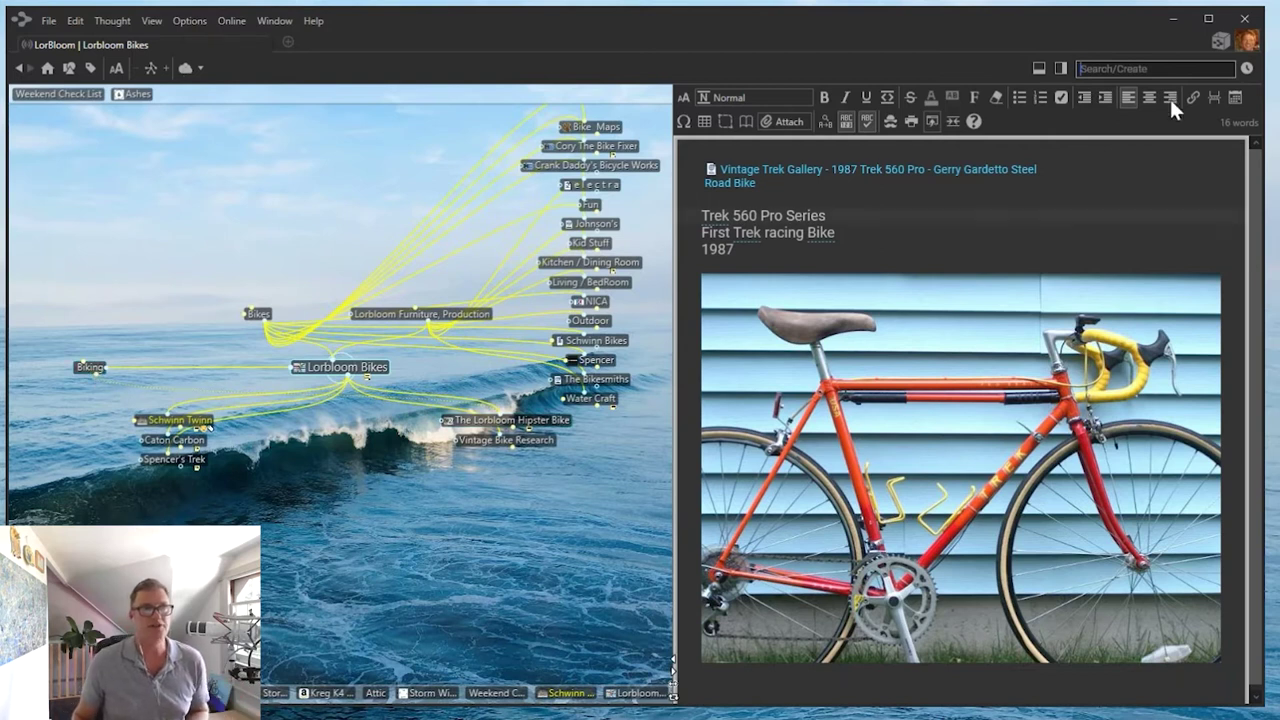
left_click(1112, 68)
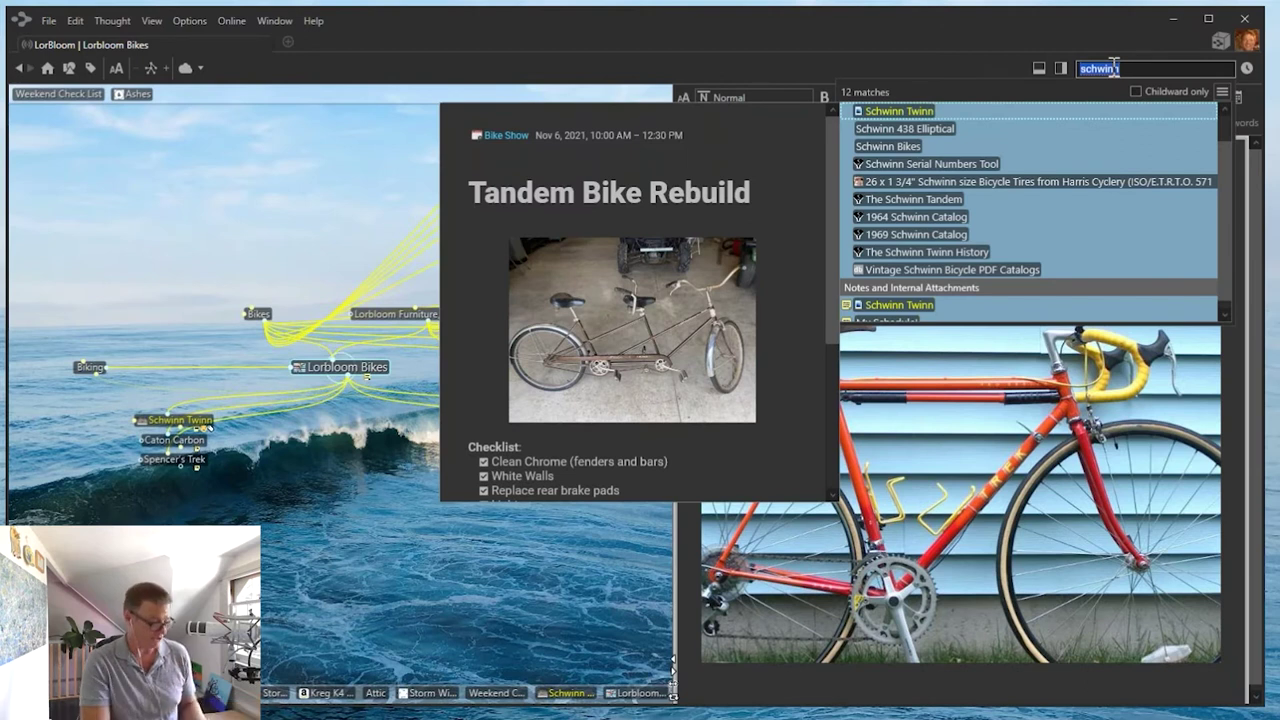
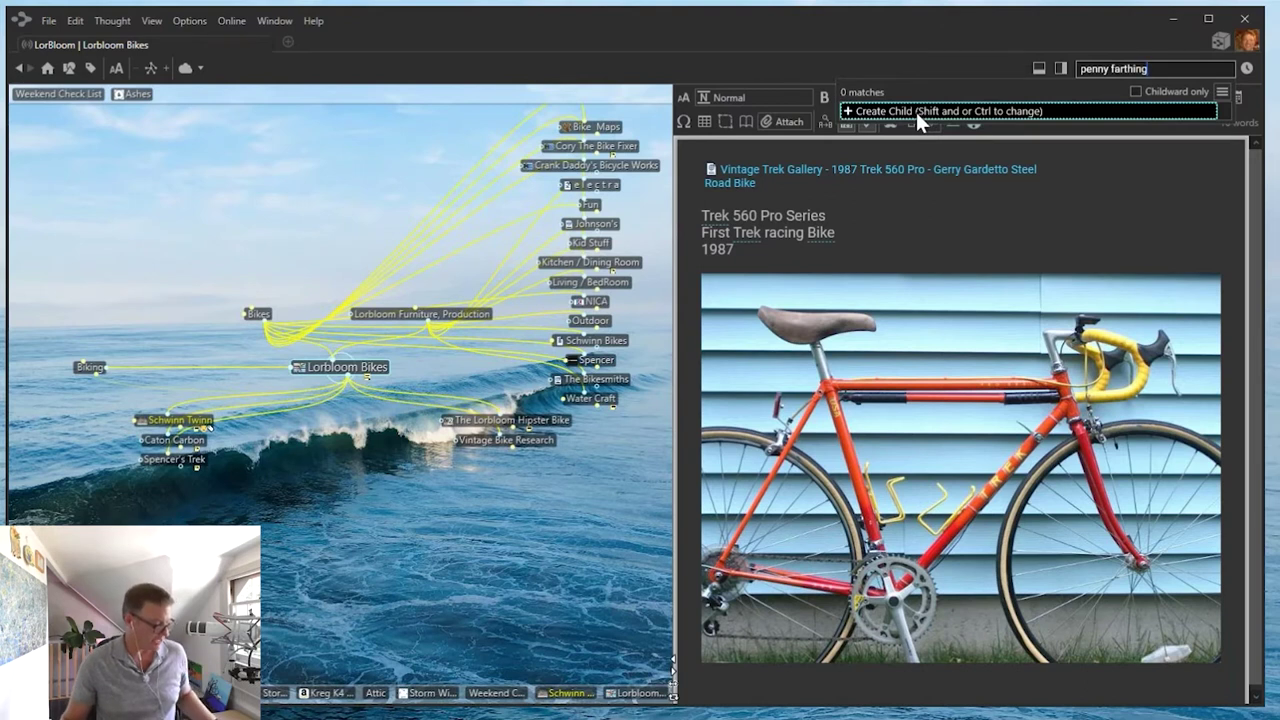
key("shift")
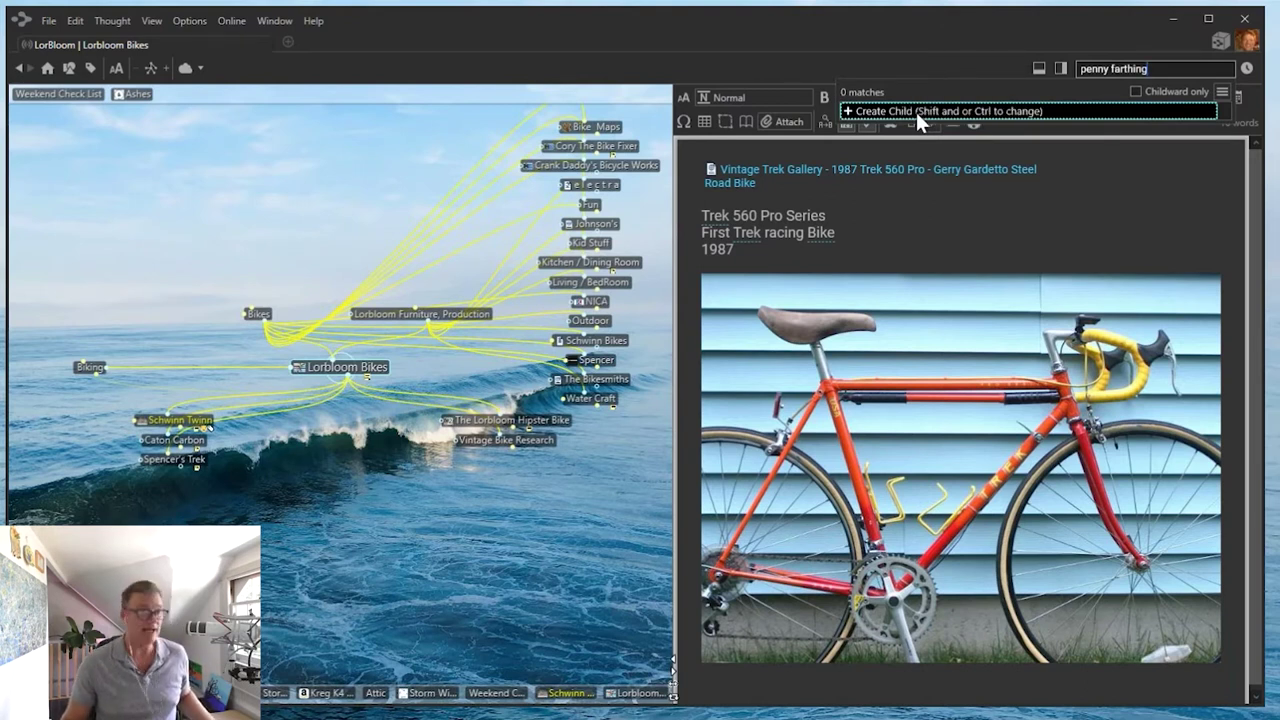
key("ctrl")
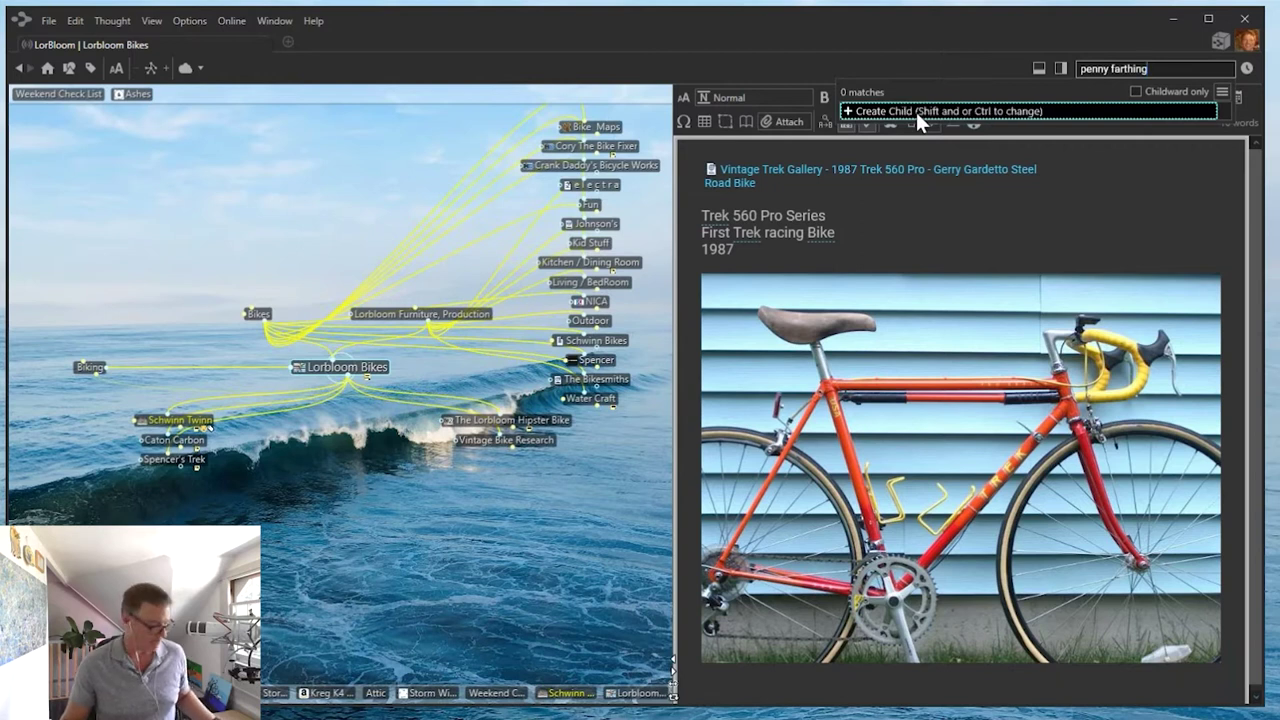
key("ctrl")
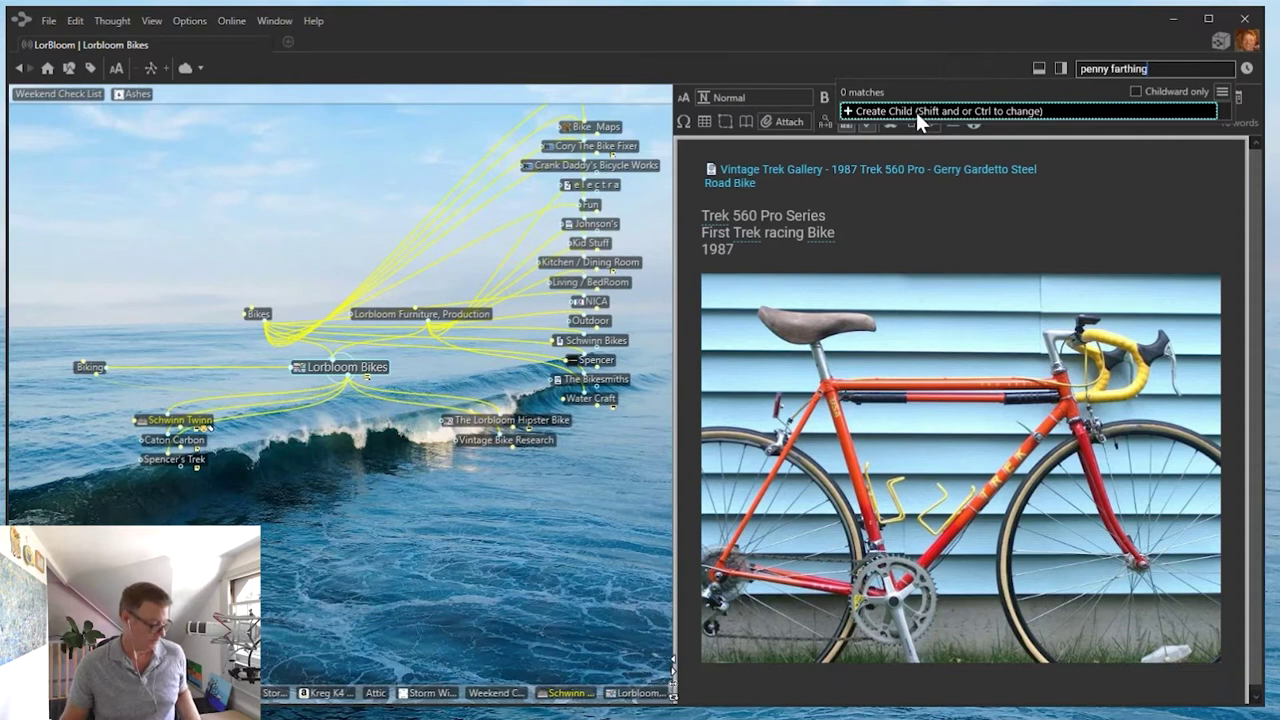
key("ctrl")
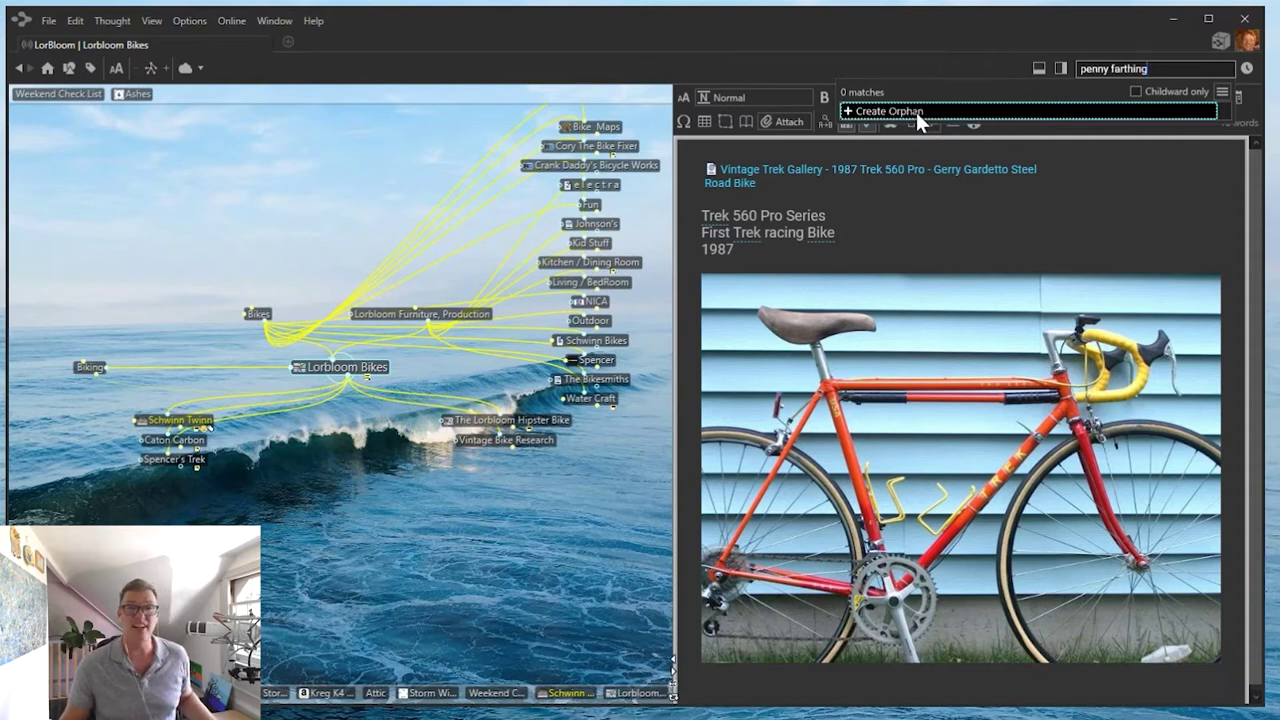
key("ctrl")
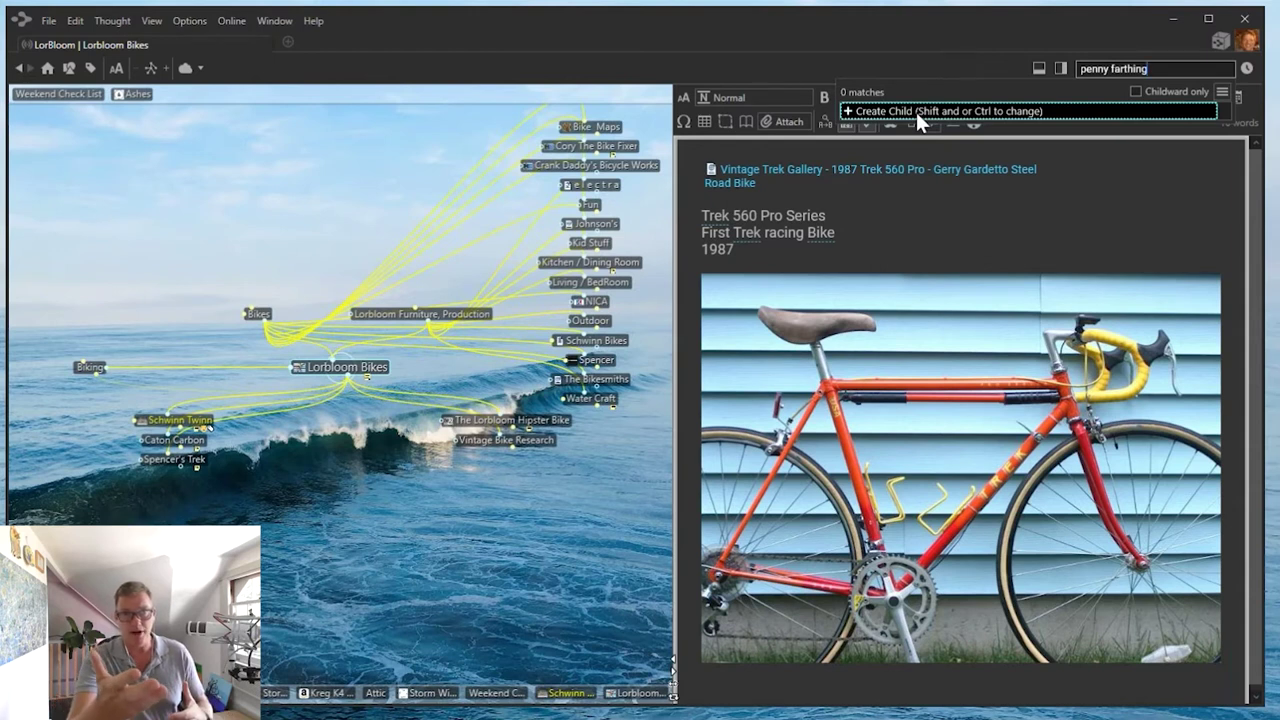
key("ctrl")
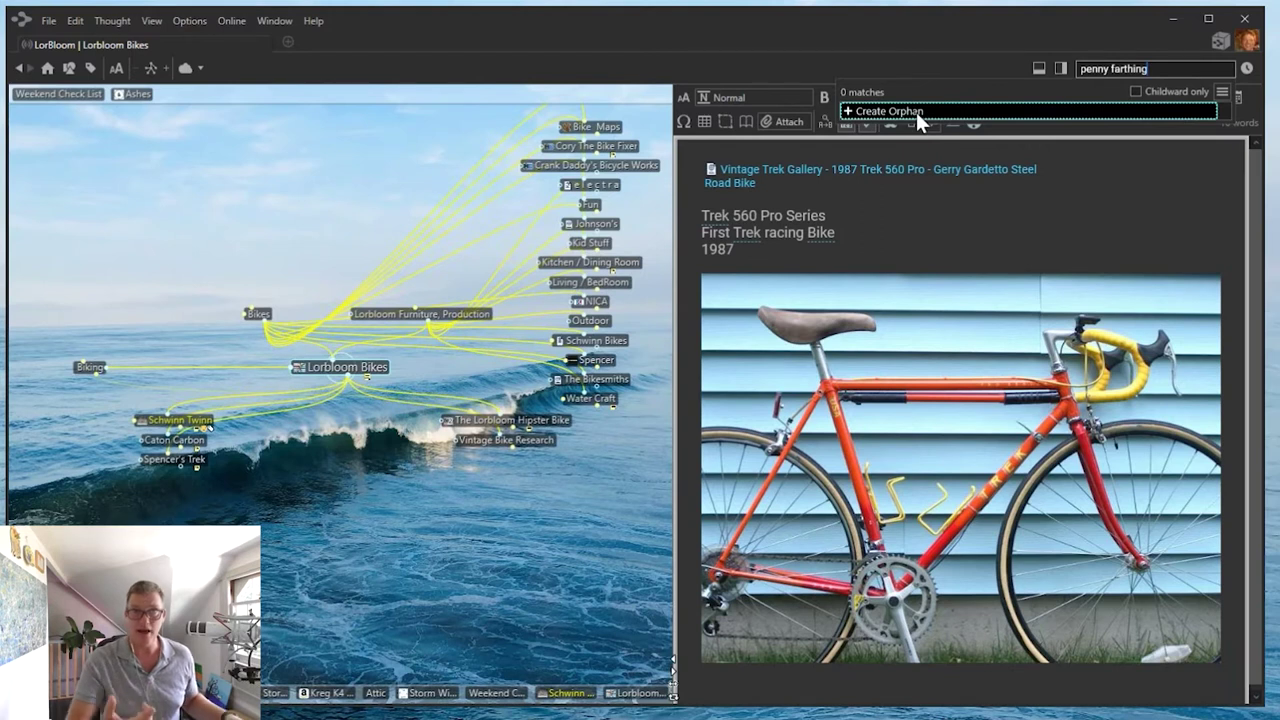
key("ctrl")
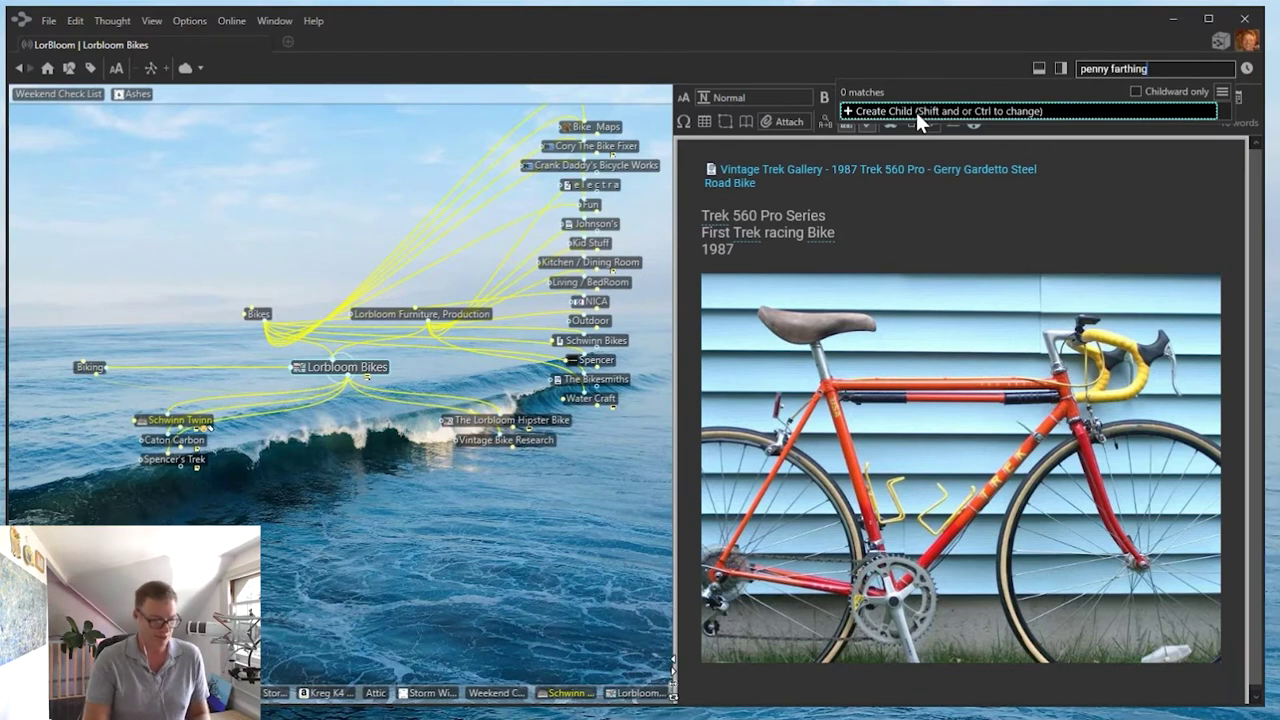
left_click(915, 109)
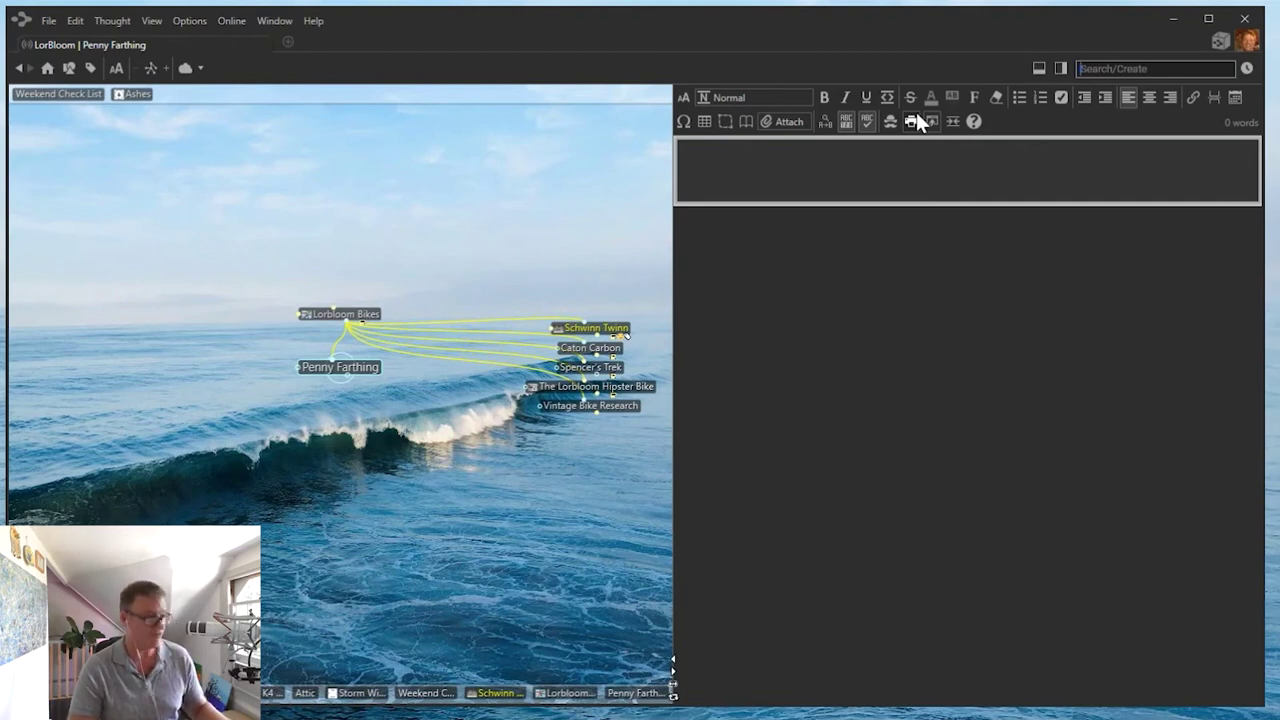
key("ctrl+shift+w")
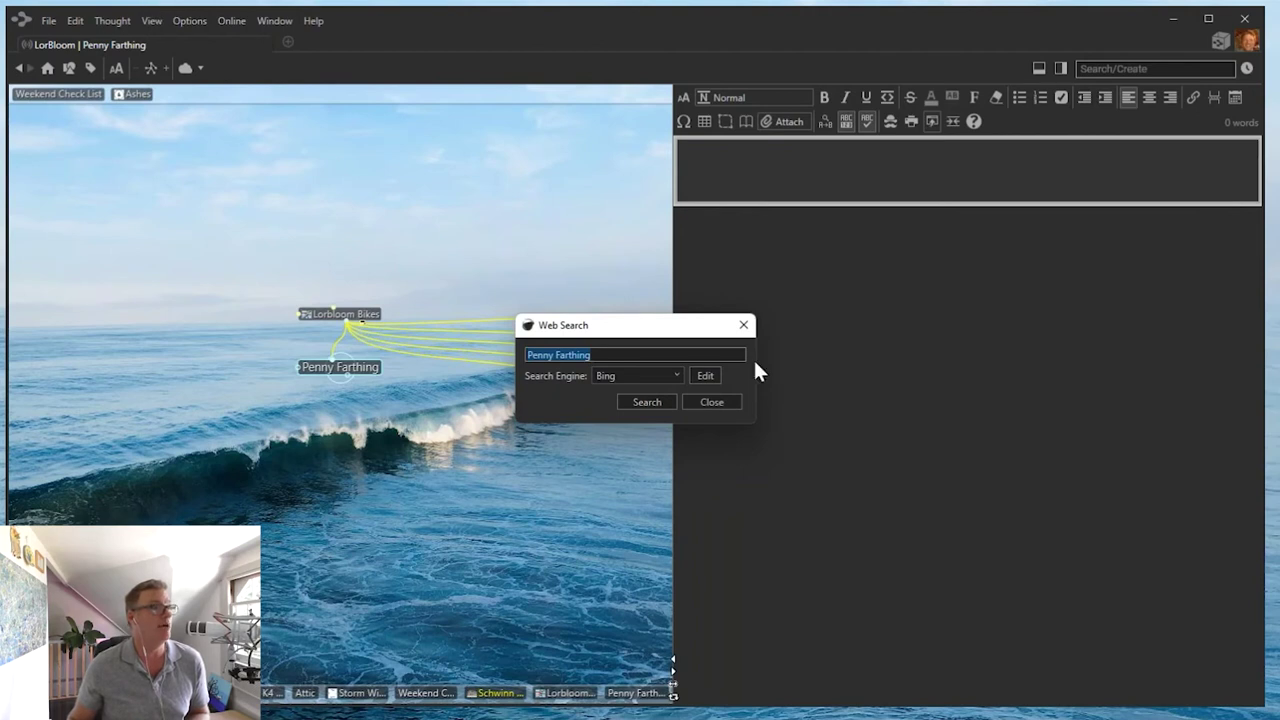
left_click(733, 321)
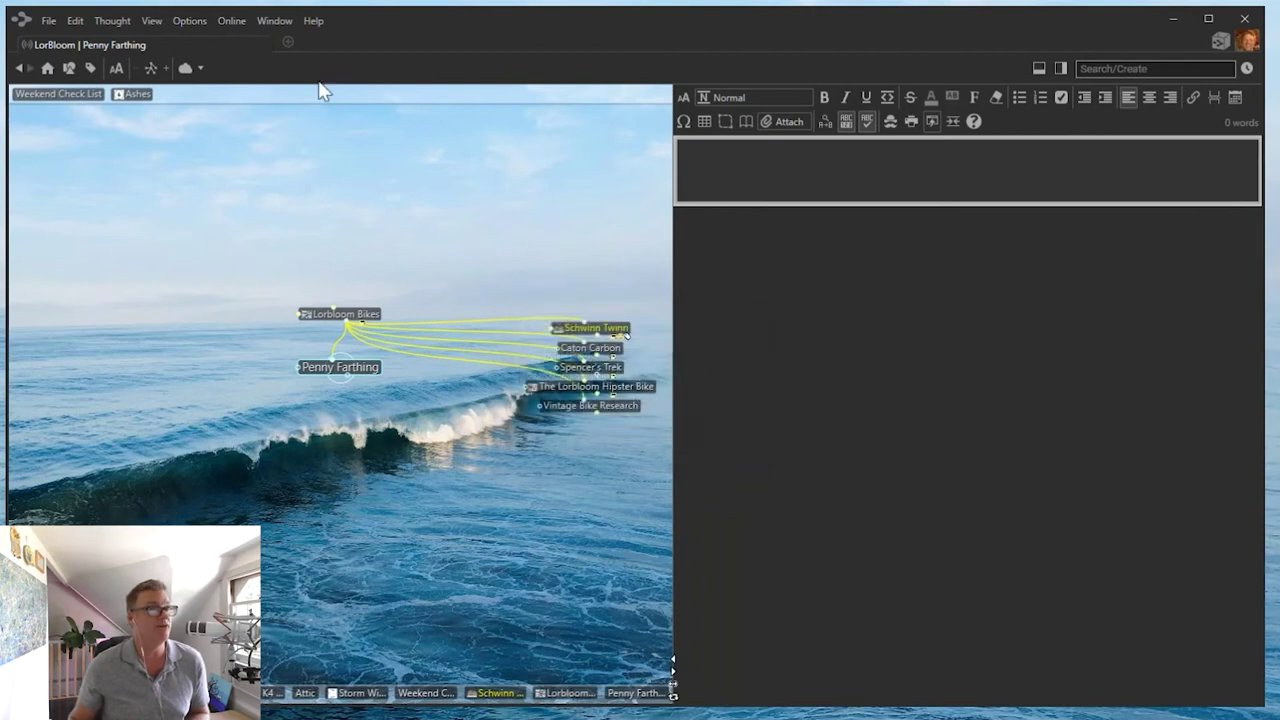
left_click(189, 20)
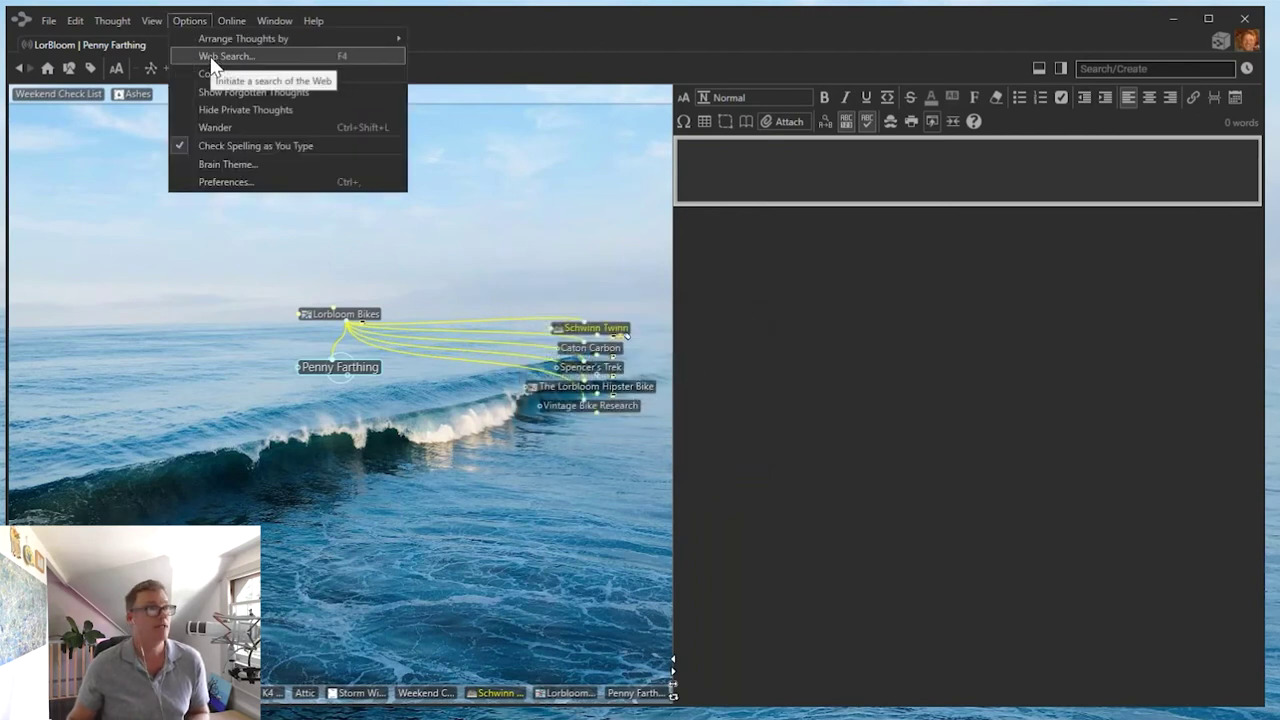
left_click(211, 57)
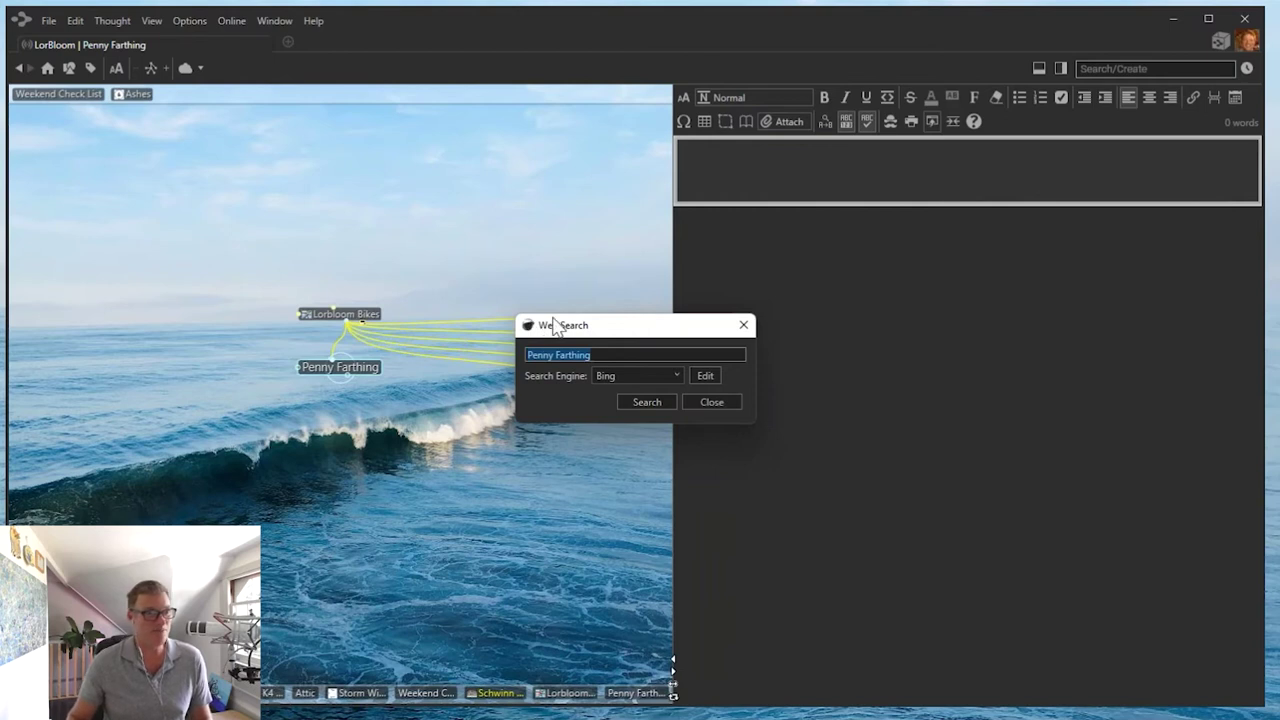
left_click(678, 376)
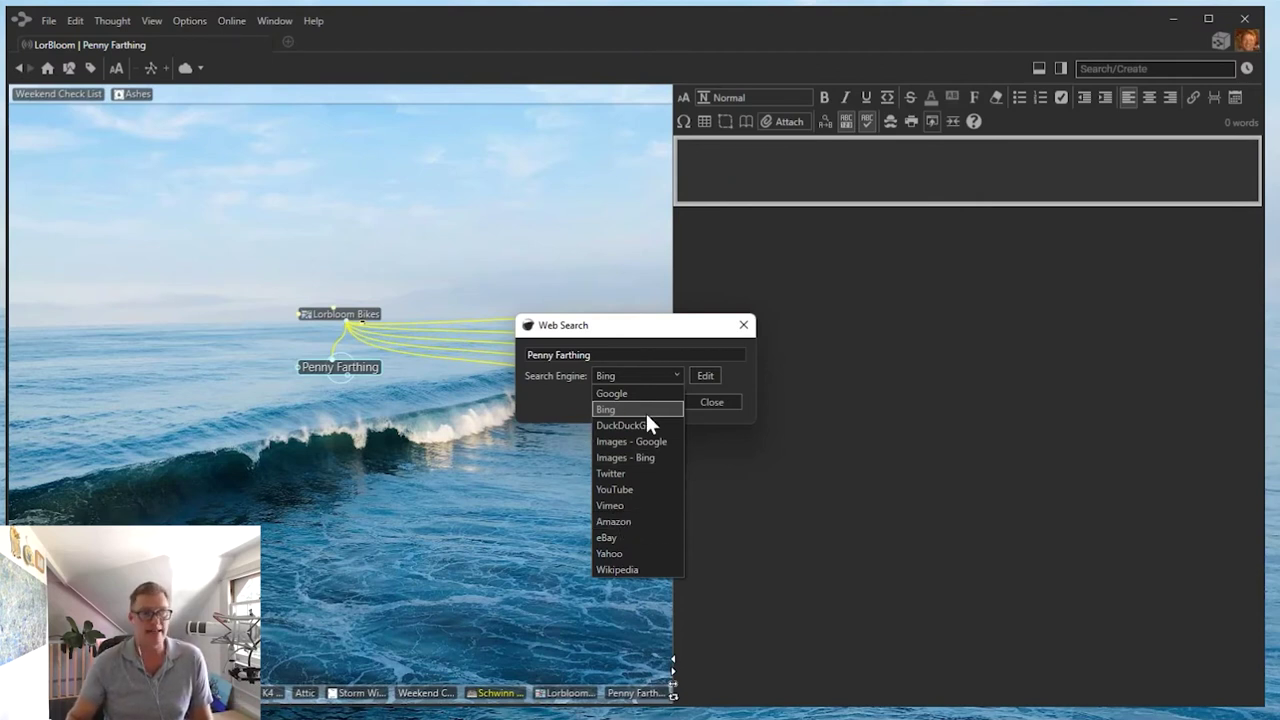
left_click(743, 420)
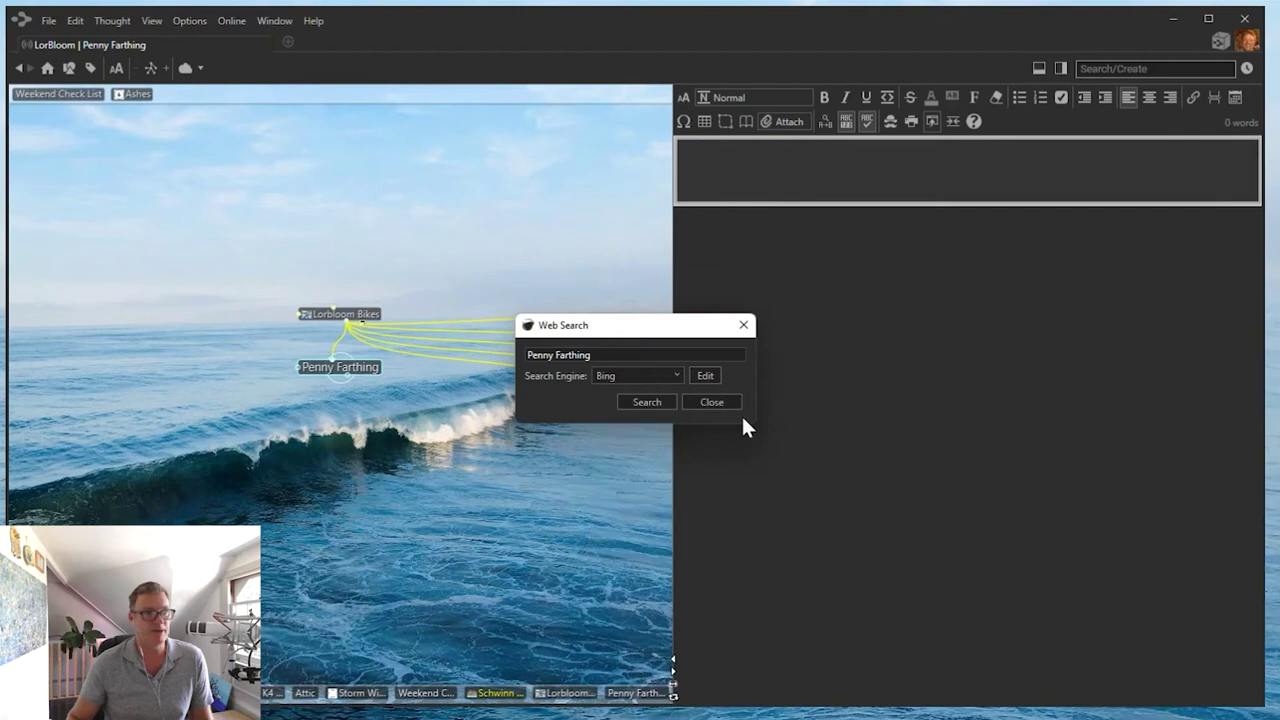
left_click(645, 403)
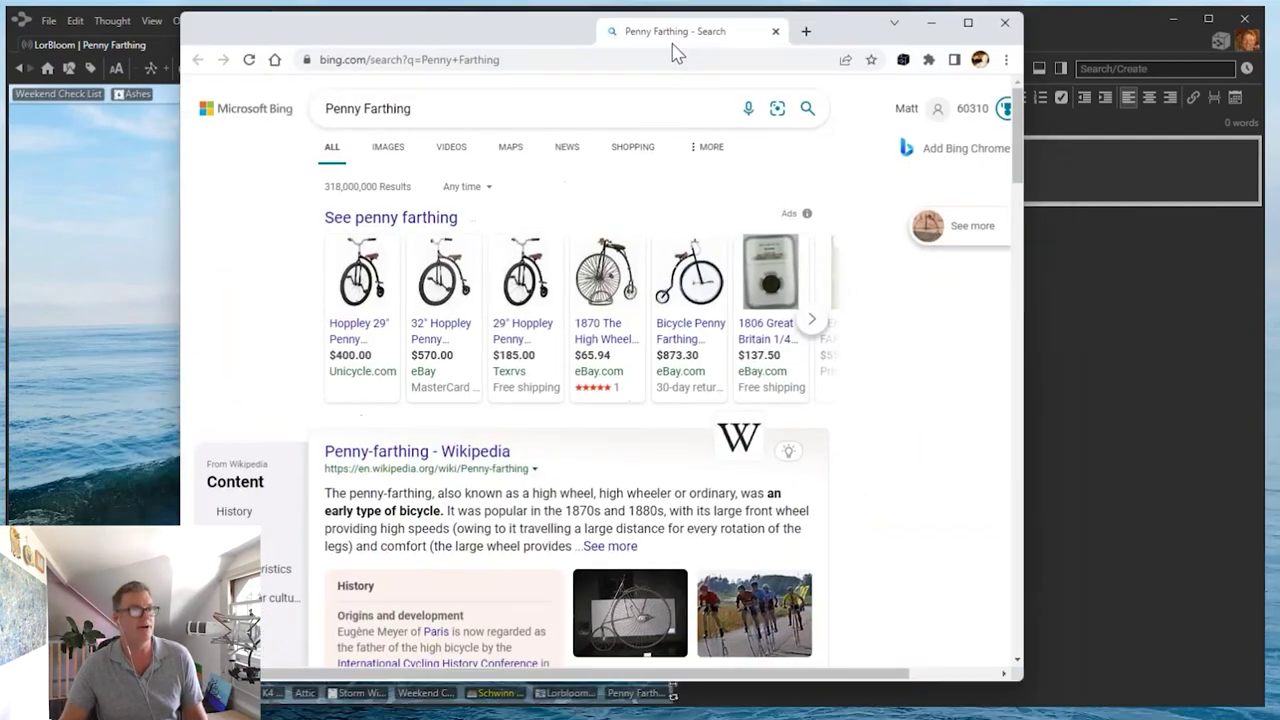
scroll(1014, 477, "down", 4)
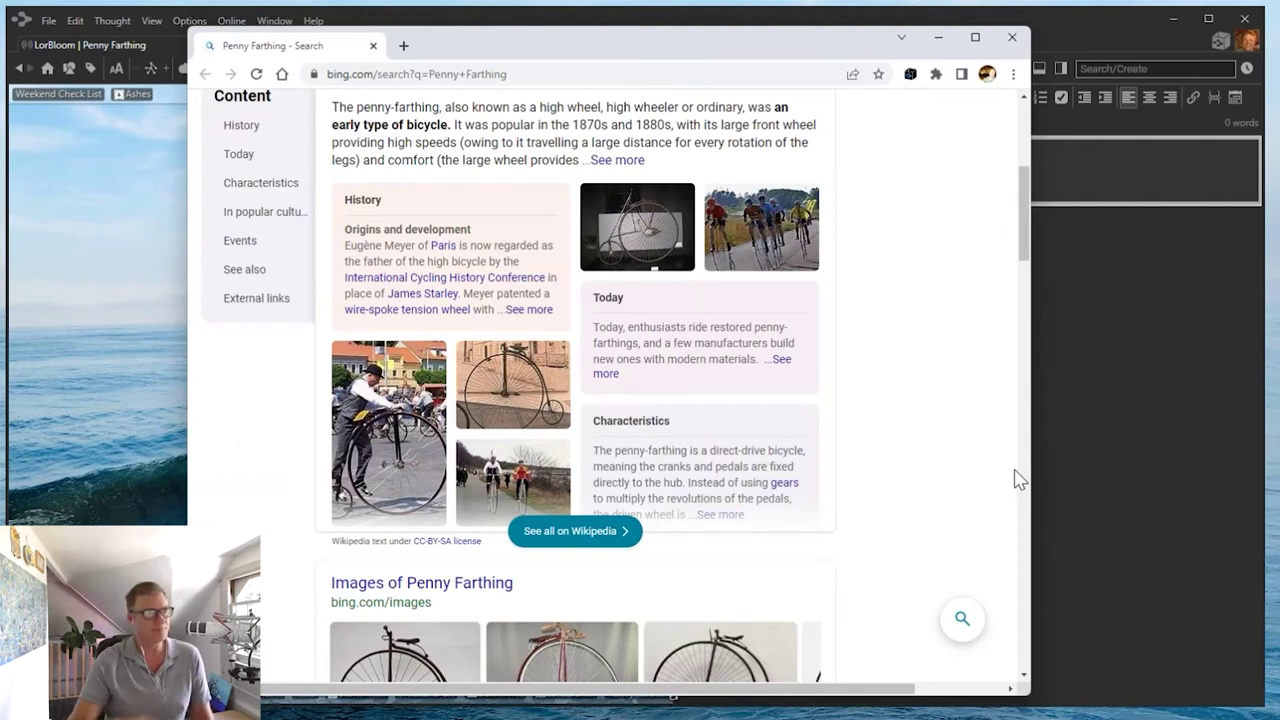
scroll(743, 343, "up", 3)
left_click_drag(651, 52, 881, 47)
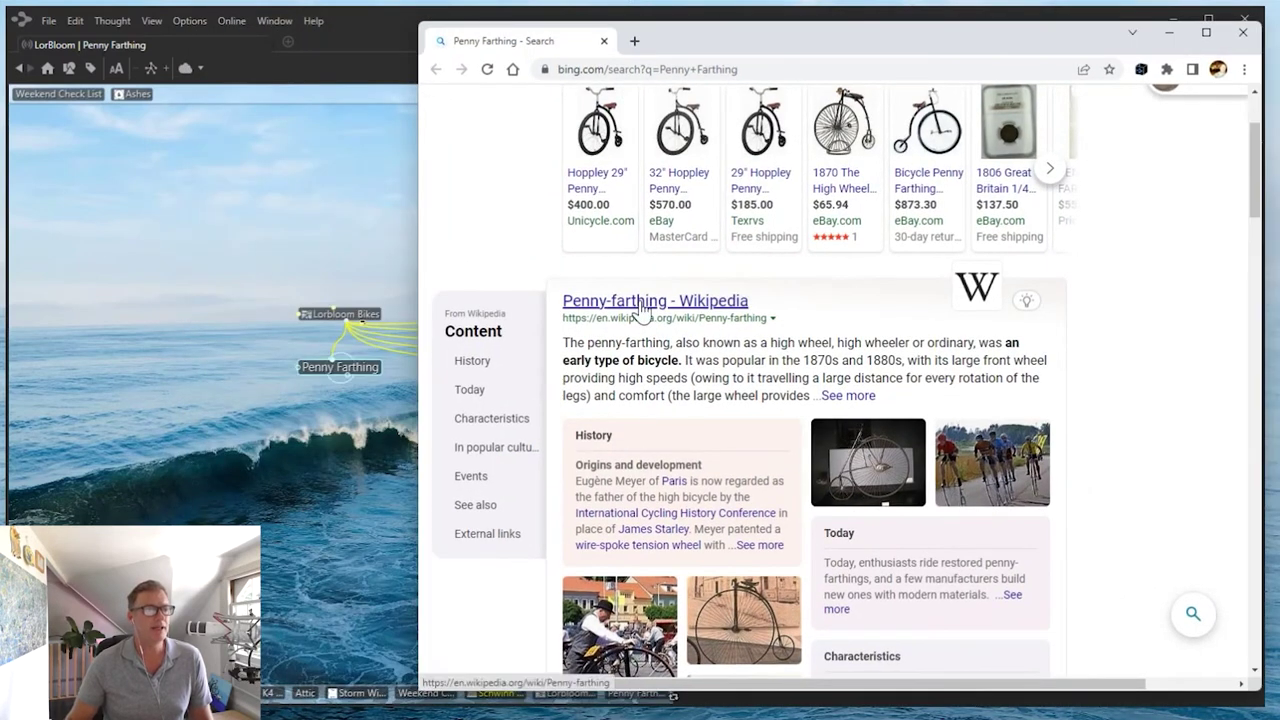
left_click_drag(640, 310, 613, 303)
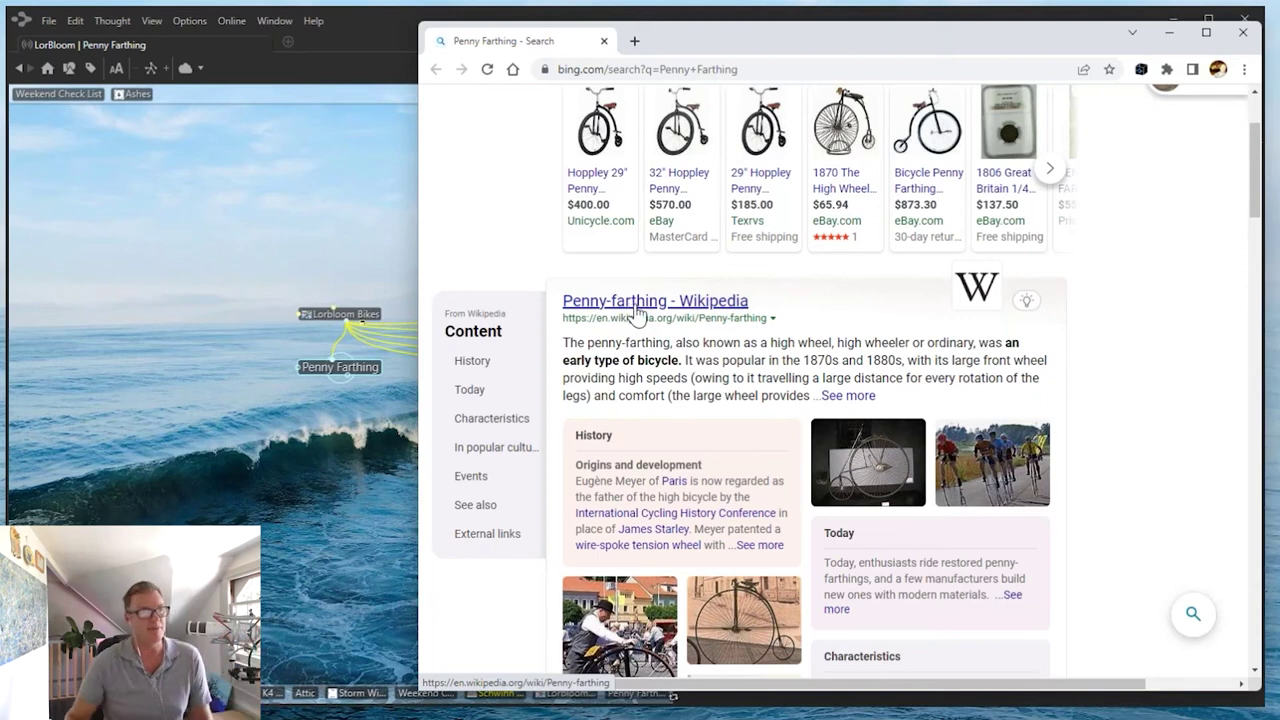
left_click(350, 368)
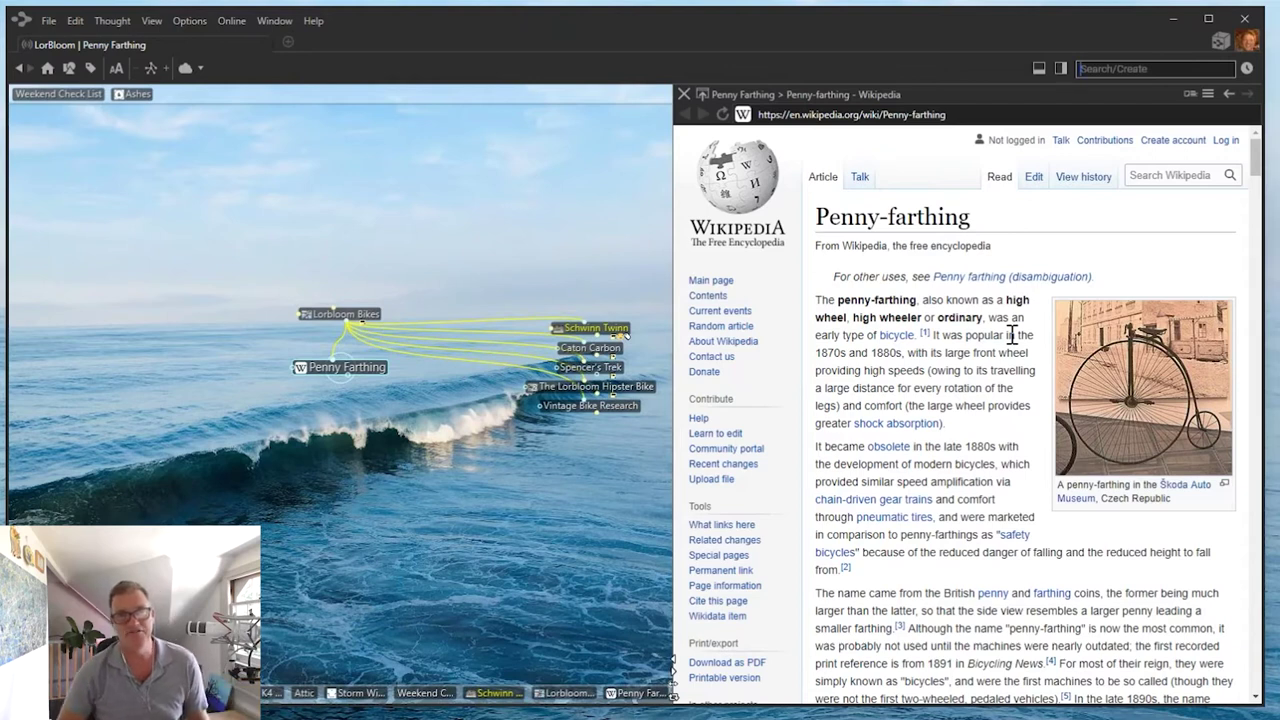
key("ctrl+f")
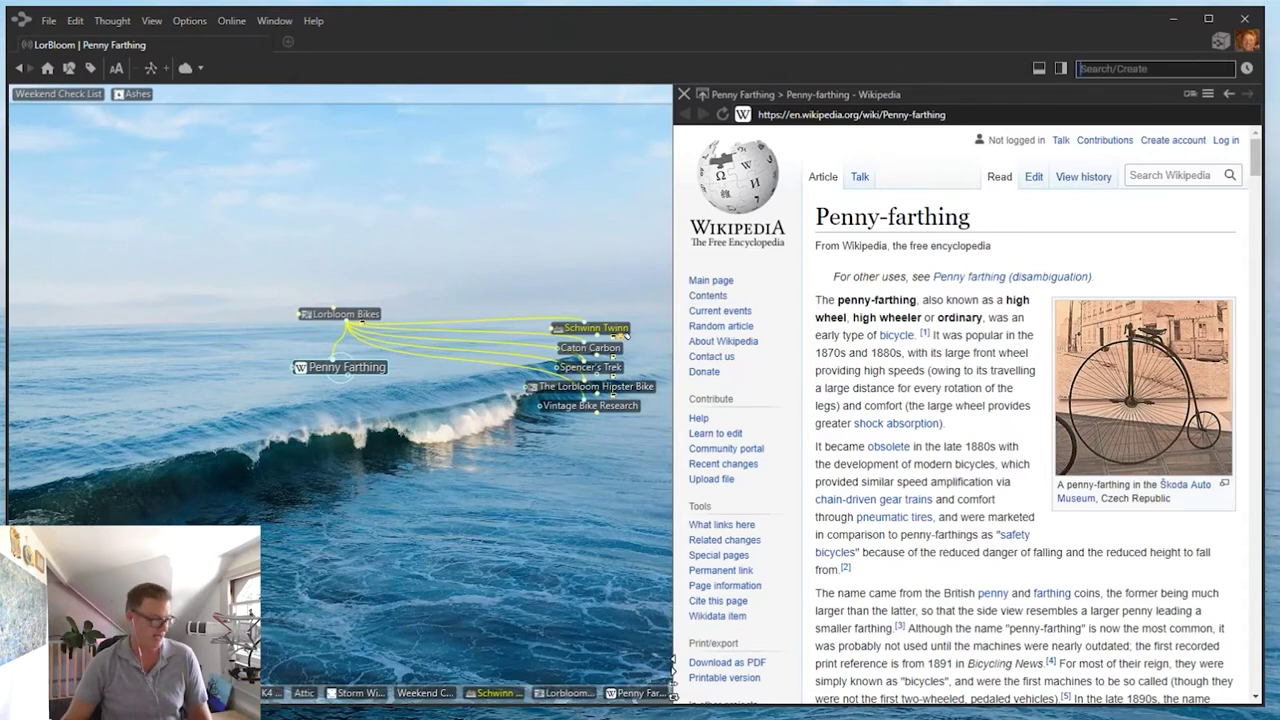
key("Escape")
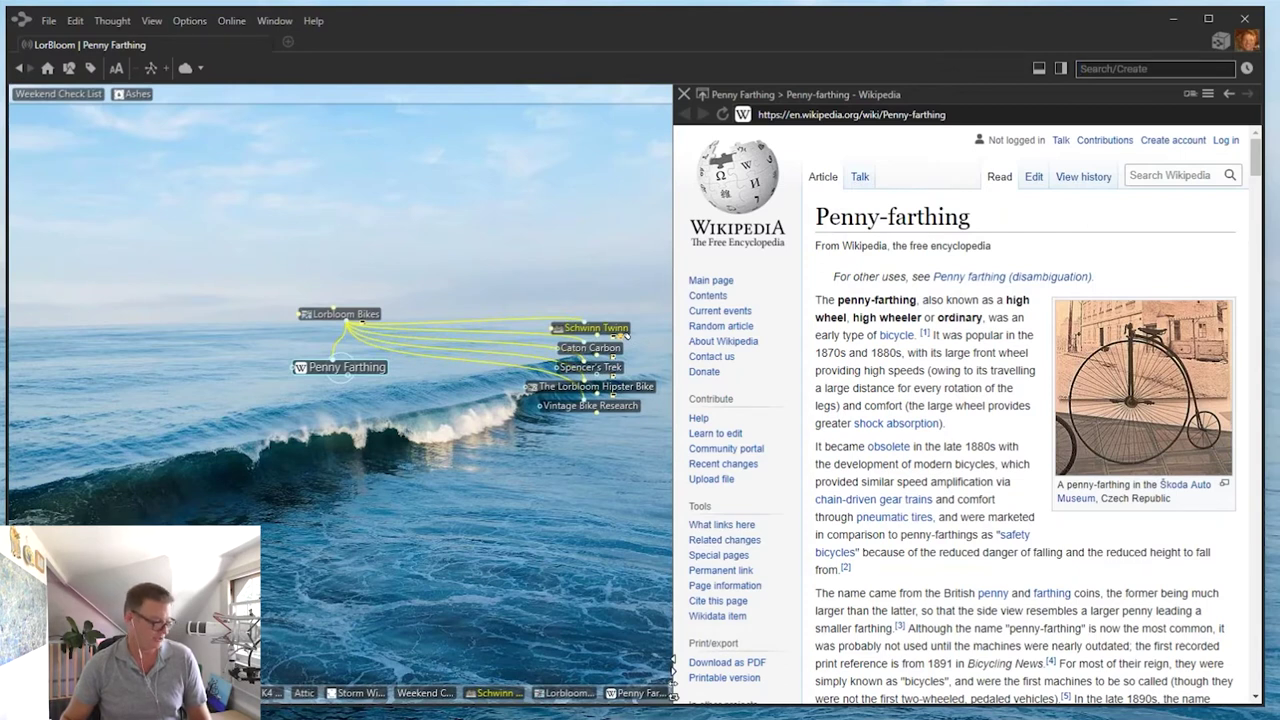
key("alt+Tab")
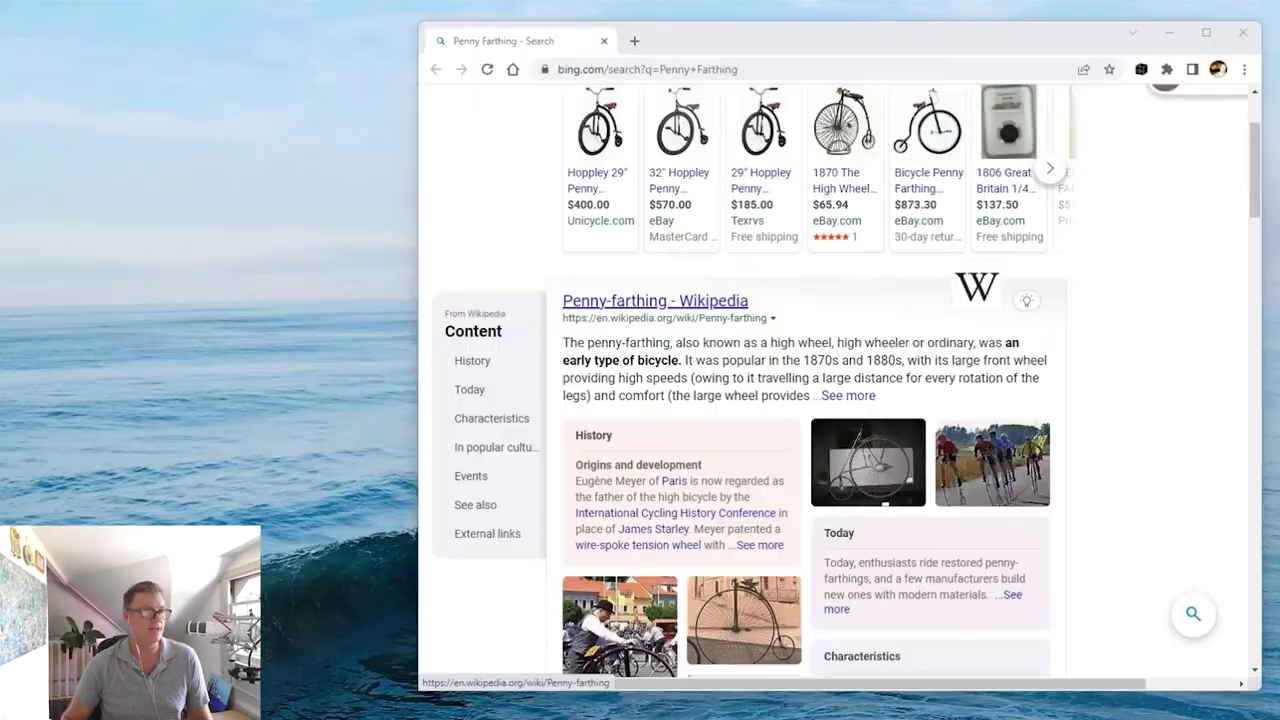
scroll(715, 568, "down", 3)
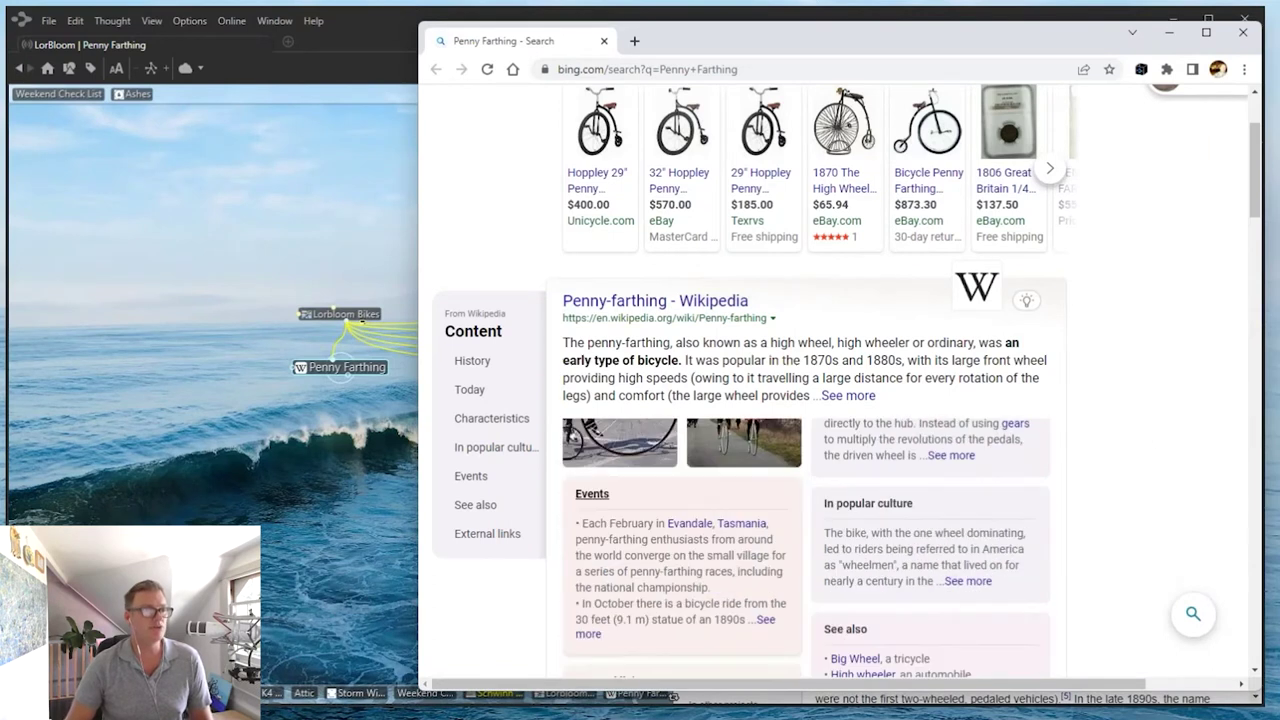
scroll(1120, 448, "down", 5)
scroll(1120, 448, "down", 5)
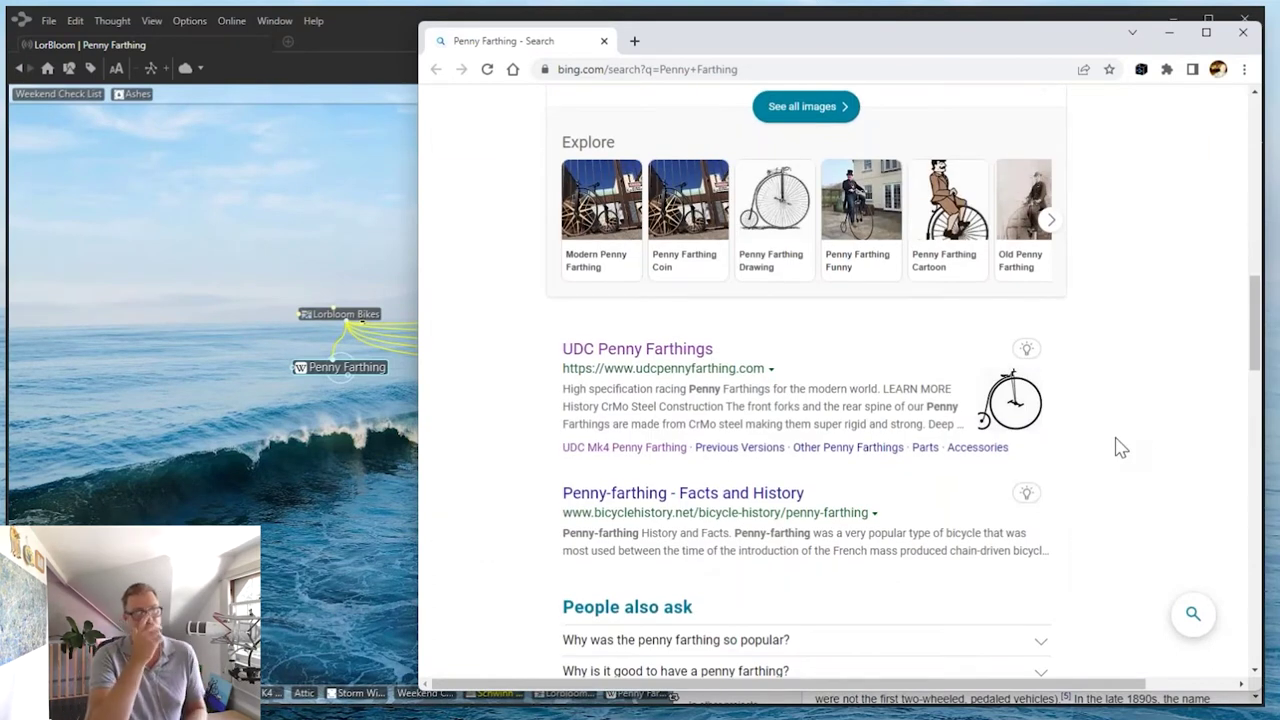
left_click(635, 350)
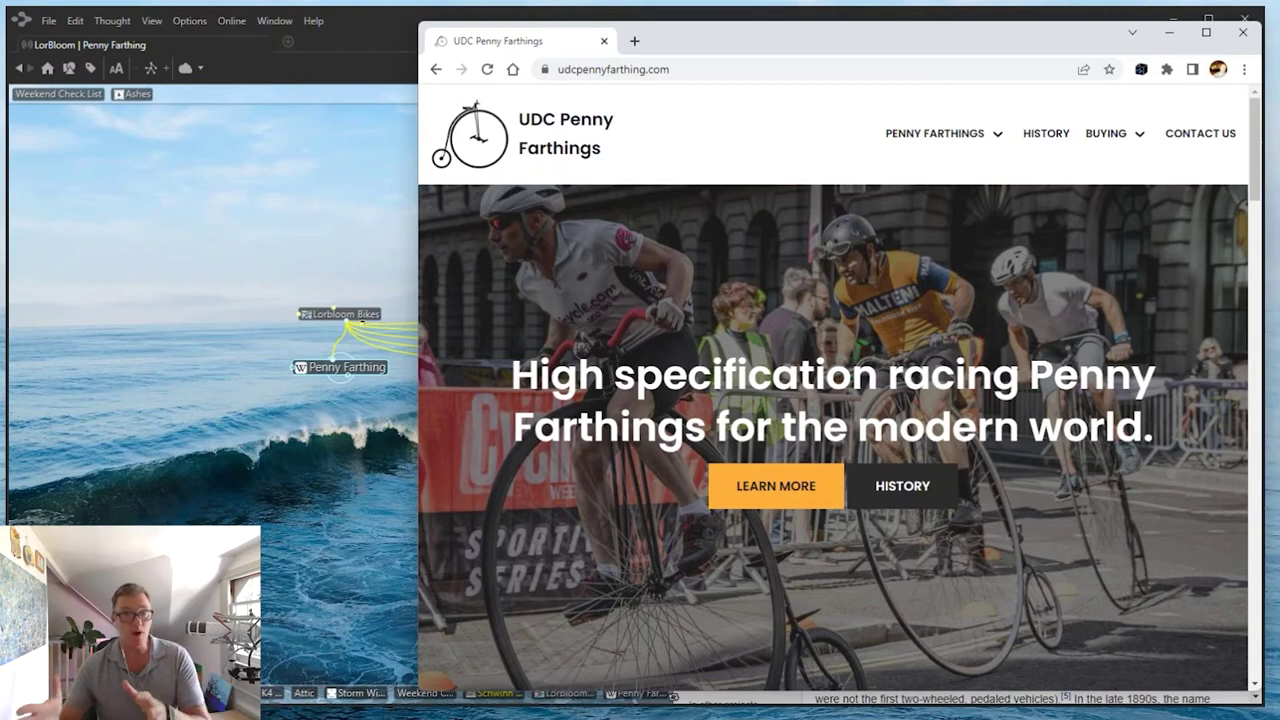
scroll(717, 312, "down", 3)
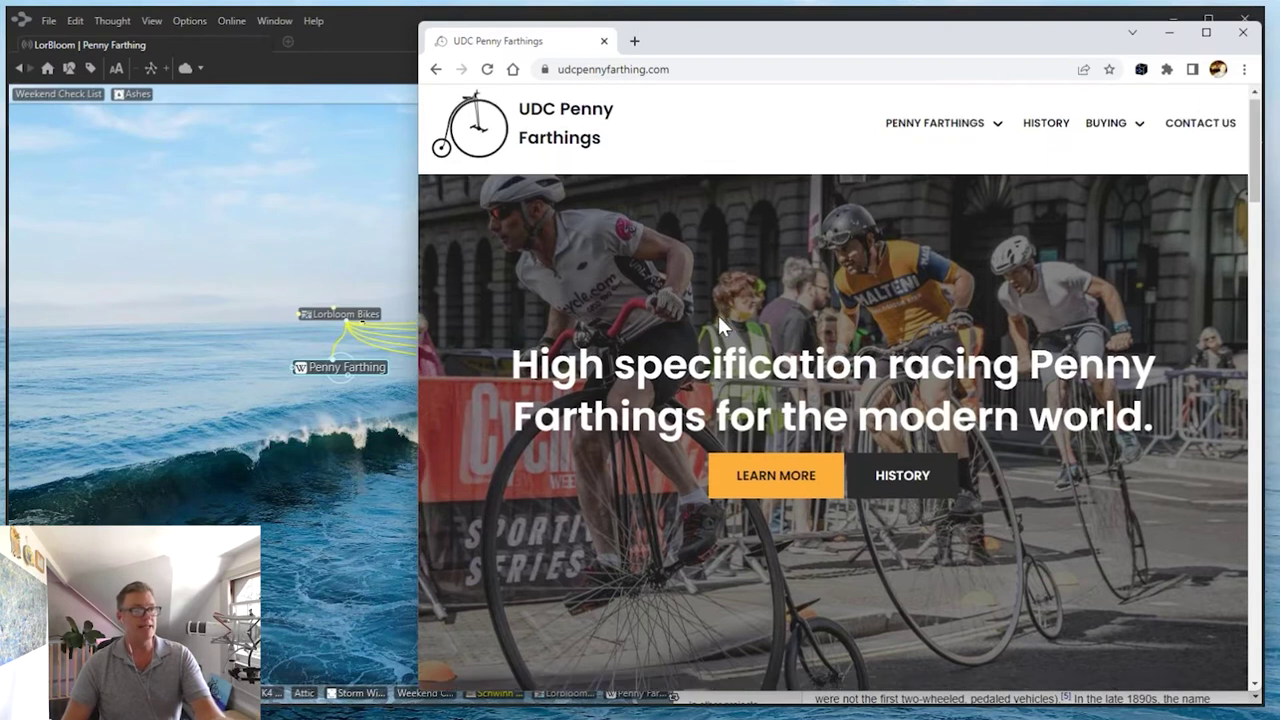
scroll(718, 315, "up", 3)
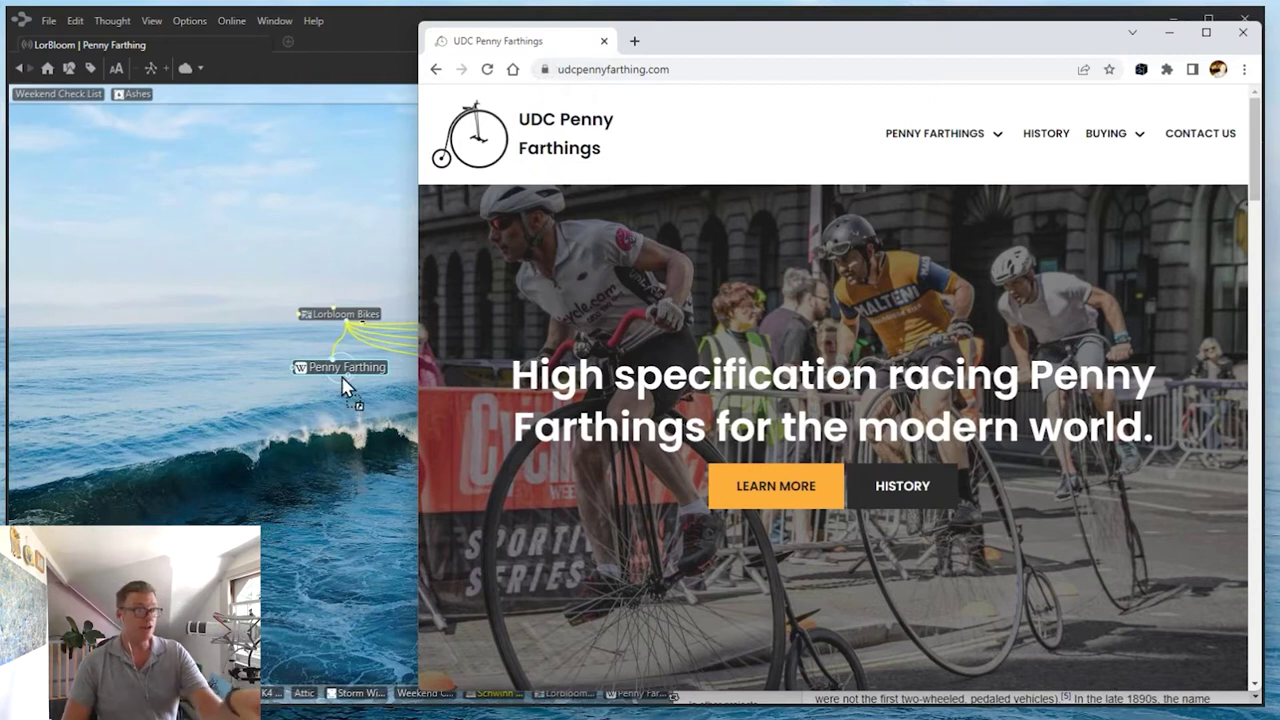
left_click_drag(345, 378, 345, 378)
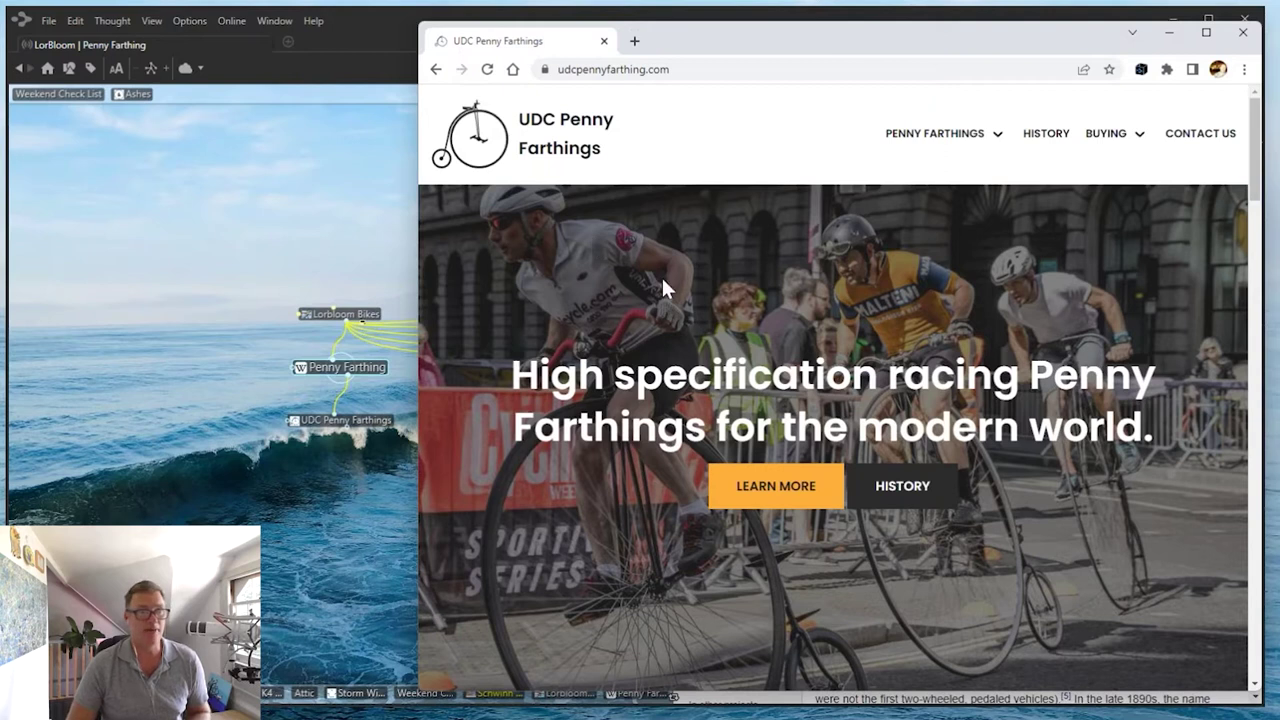
scroll(663, 286, "down", 4)
scroll(665, 288, "up", 4)
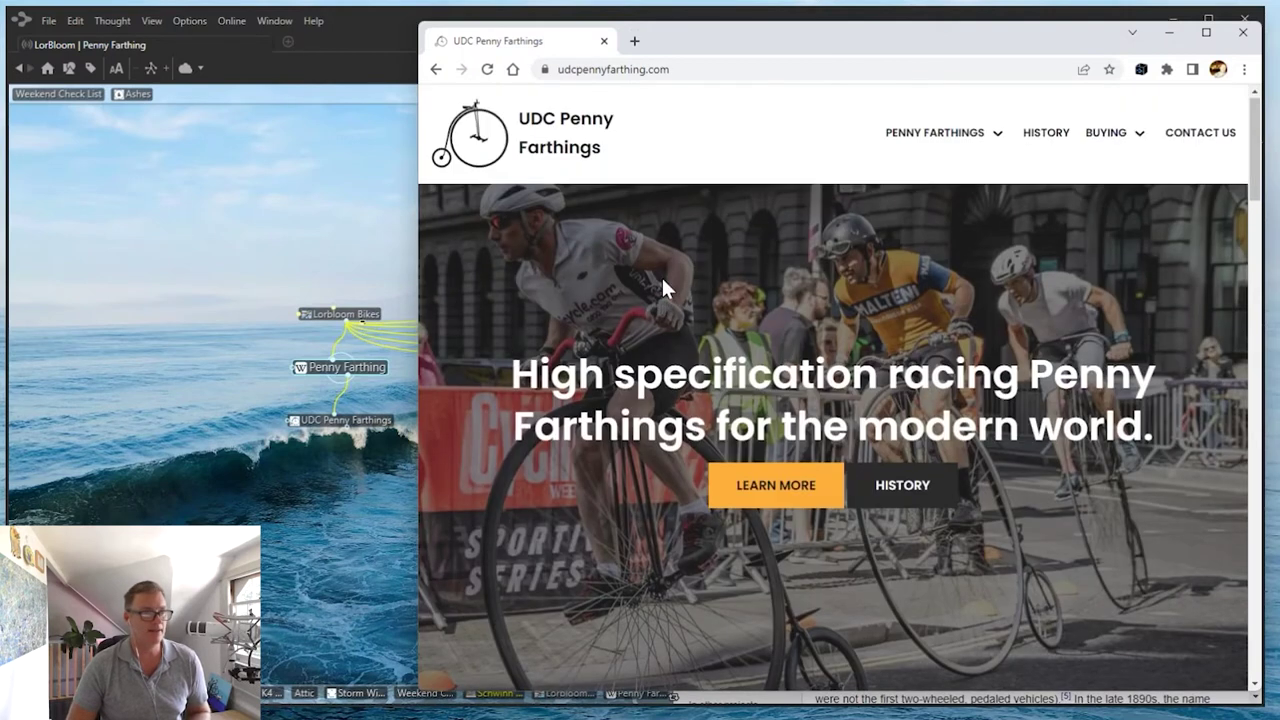
Step: Go from the UDC Mk4 model page to the shop selling penny farthings
scroll(766, 329, "down", 2)
left_click(766, 328)
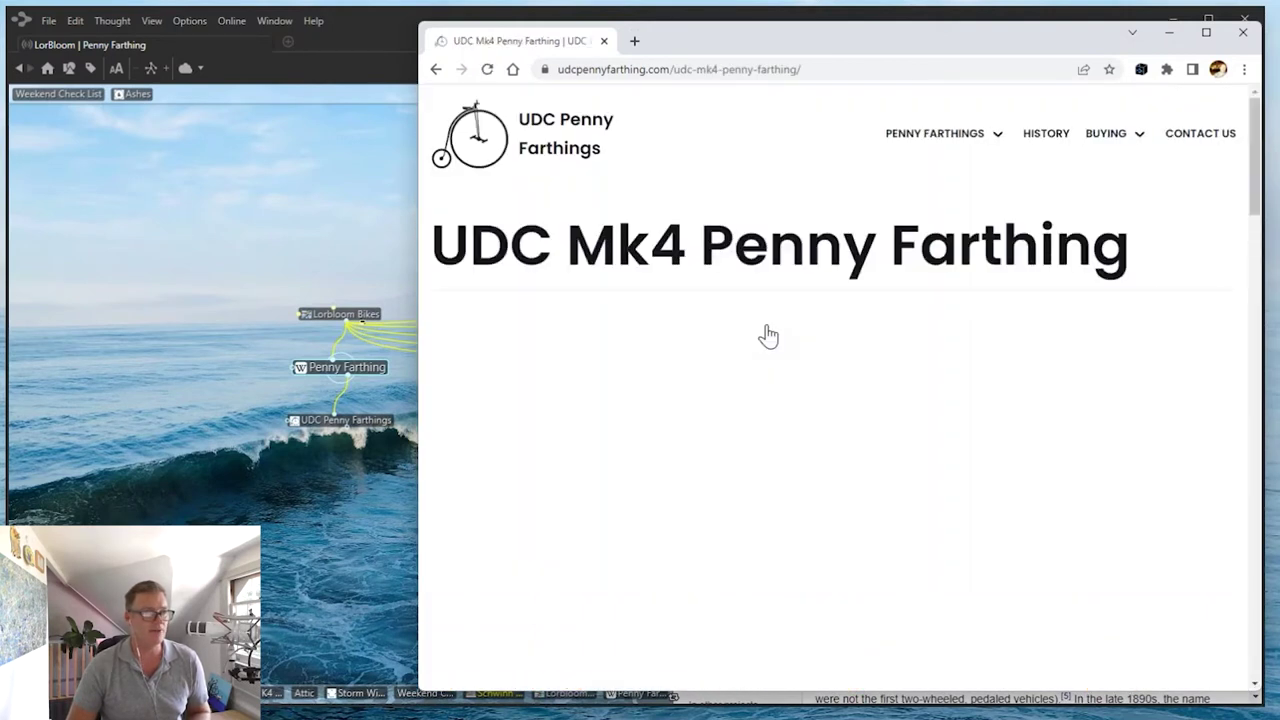
scroll(768, 335, "down", 1)
scroll(768, 335, "down", 9)
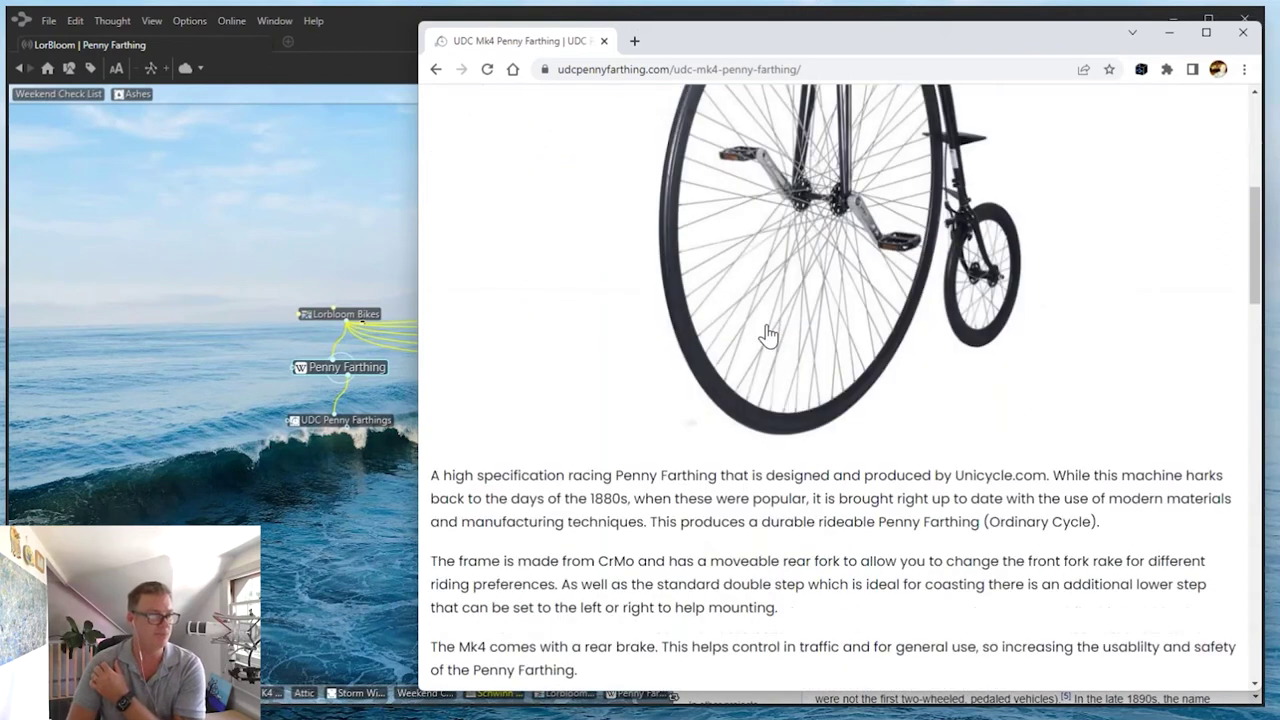
scroll(770, 333, "down", 6)
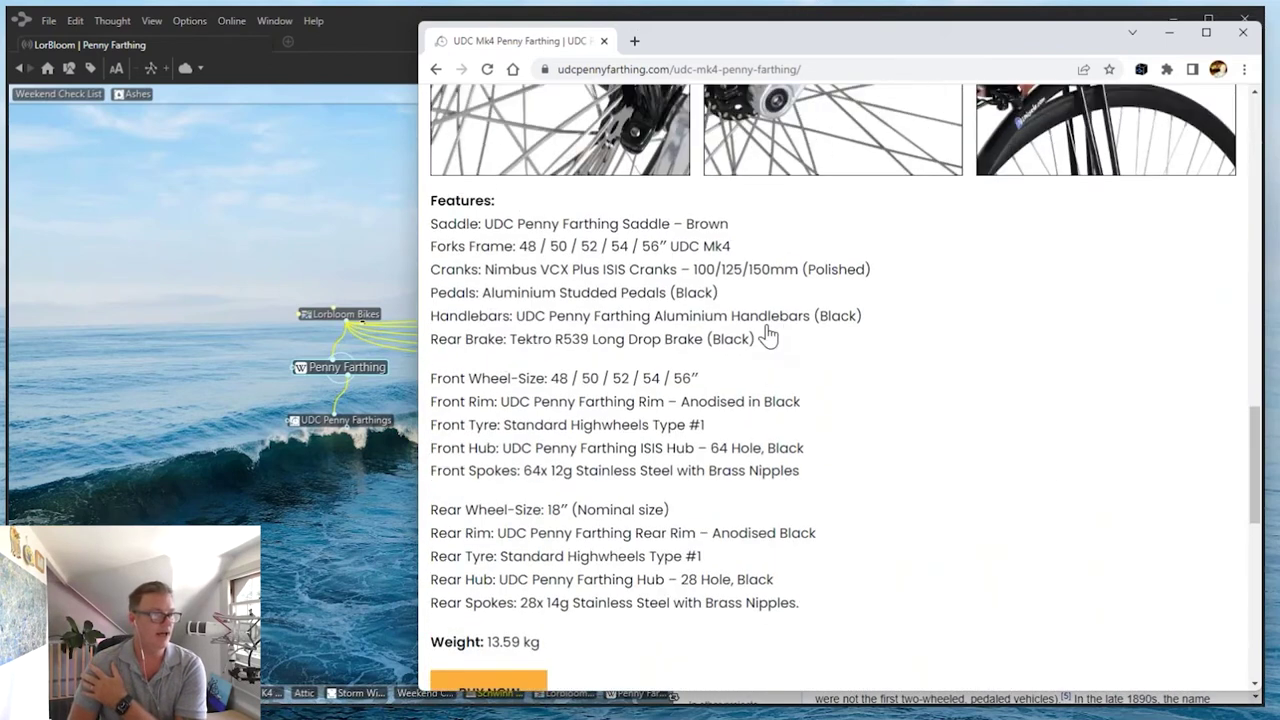
left_click(503, 463)
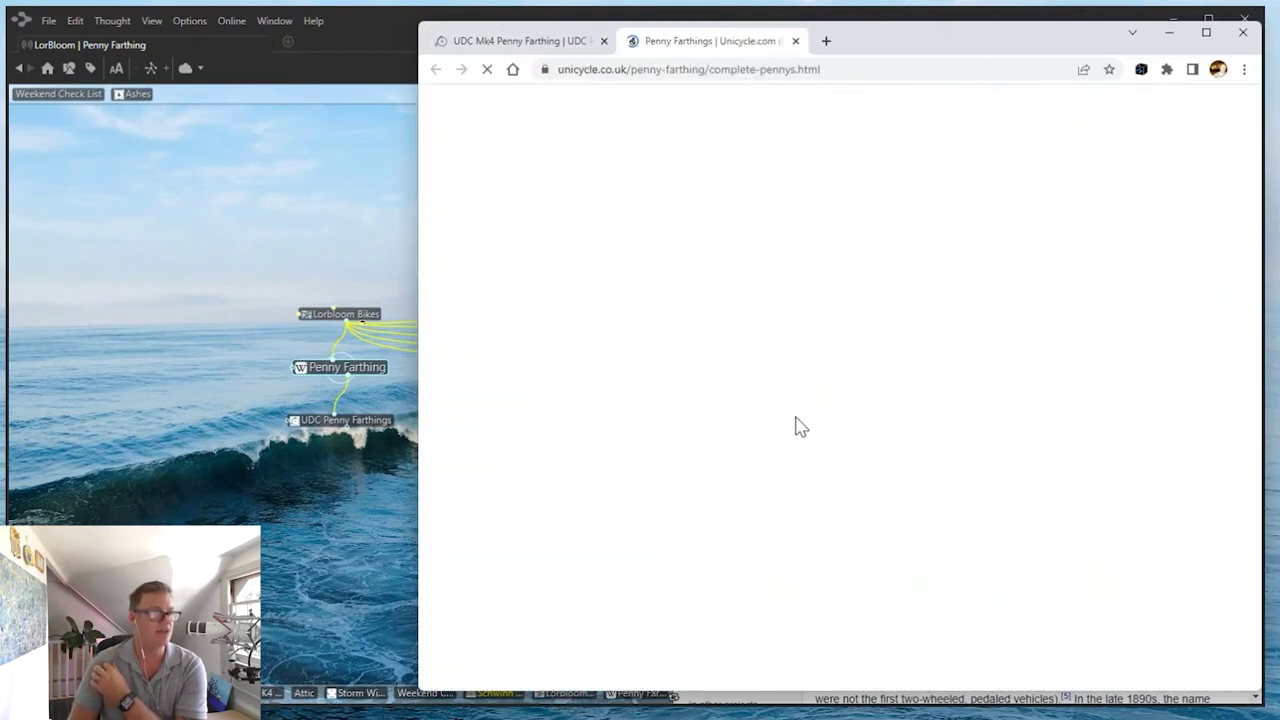
scroll(795, 425, "down", 3)
scroll(743, 350, "down", 1)
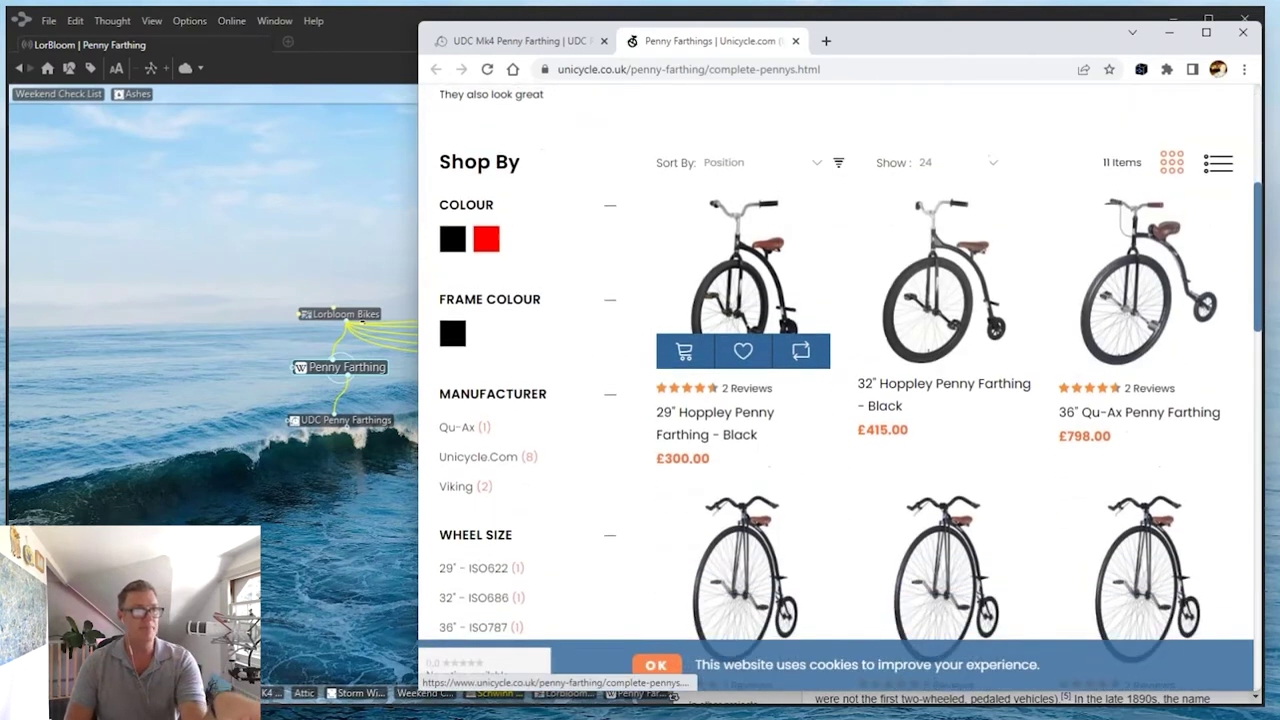
scroll(743, 350, "up", 2)
scroll(743, 350, "down", 1)
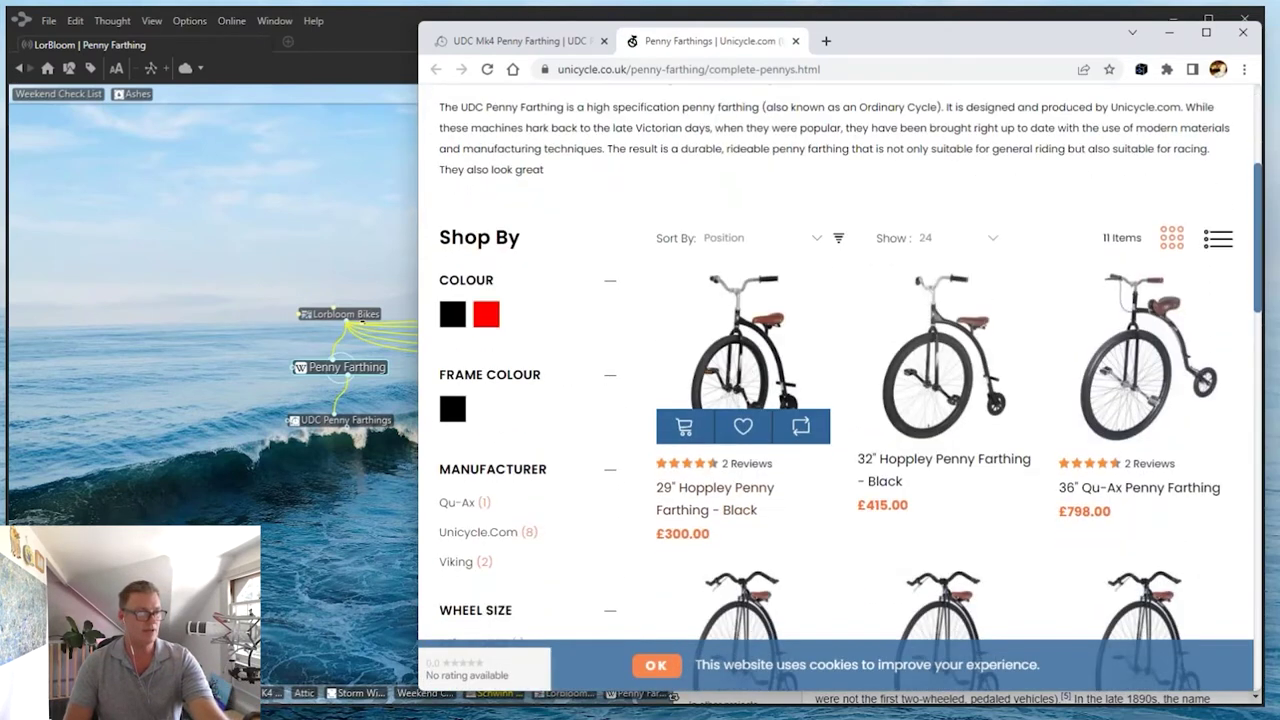
scroll(820, 430, "down", 3)
scroll(820, 430, "down", 4)
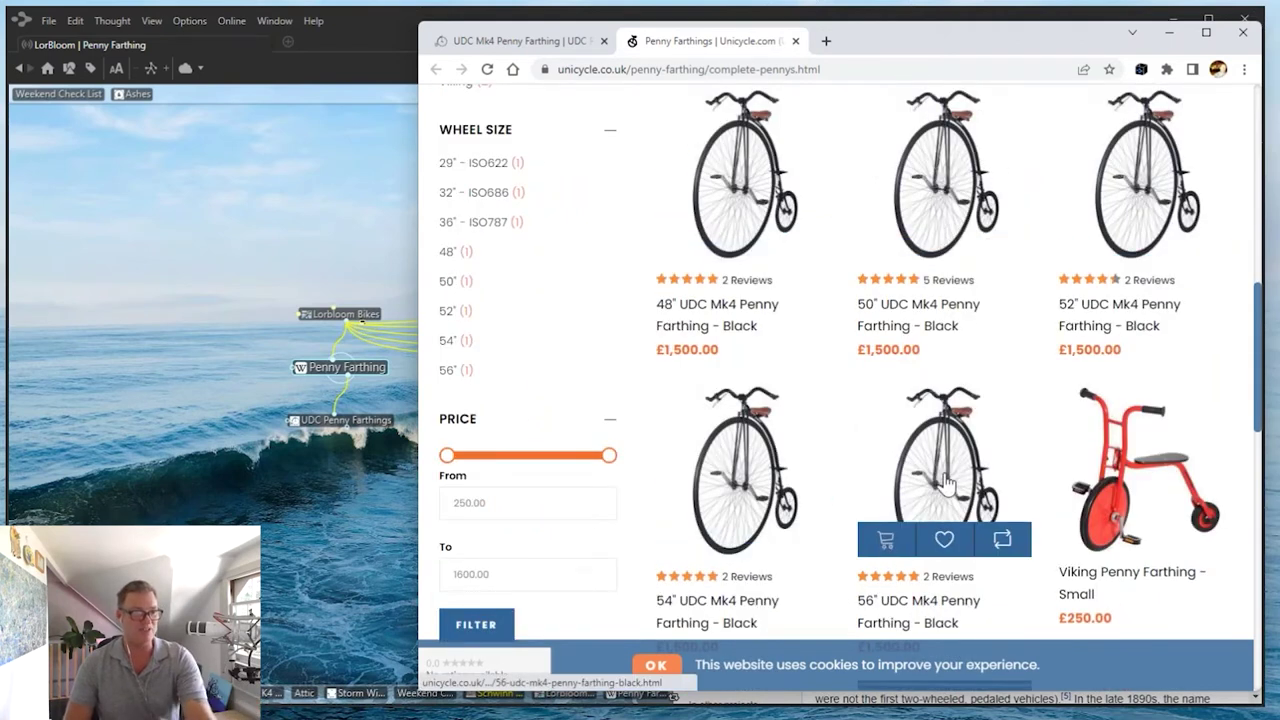
scroll(940, 490, "down", 2)
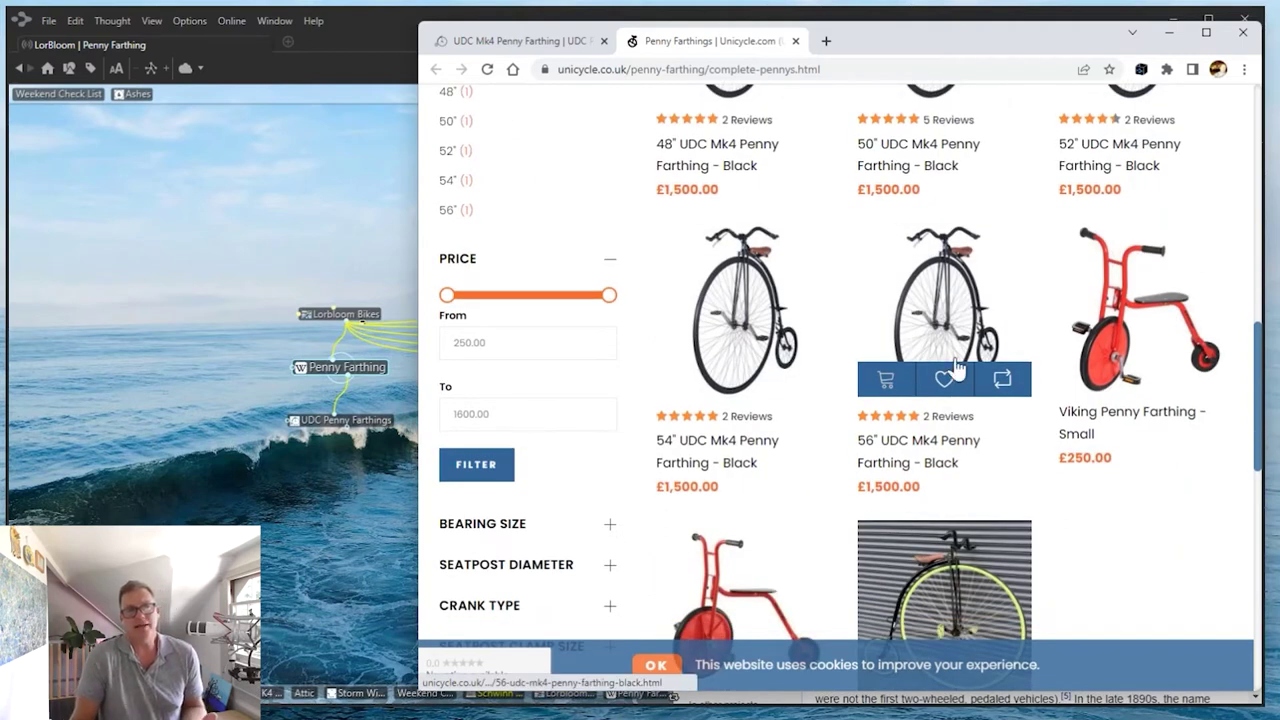
left_click(934, 312)
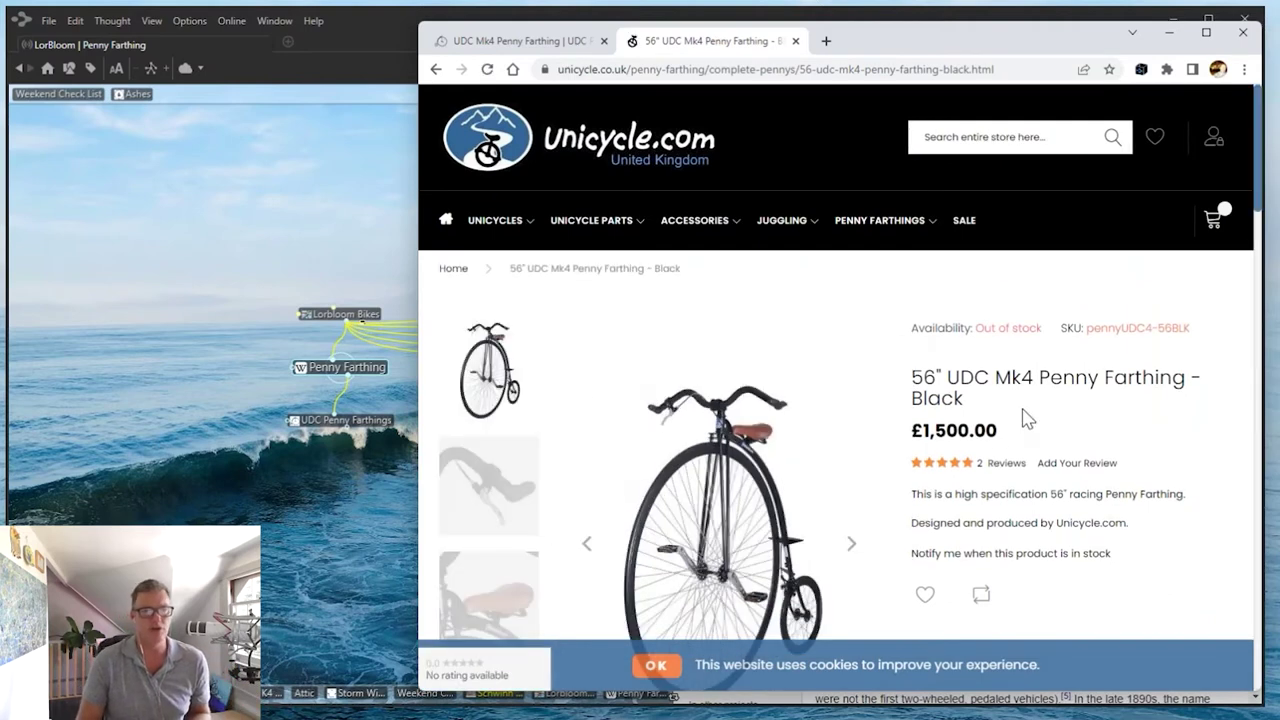
left_click_drag(1023, 443, 907, 390)
key("ctrl+c")
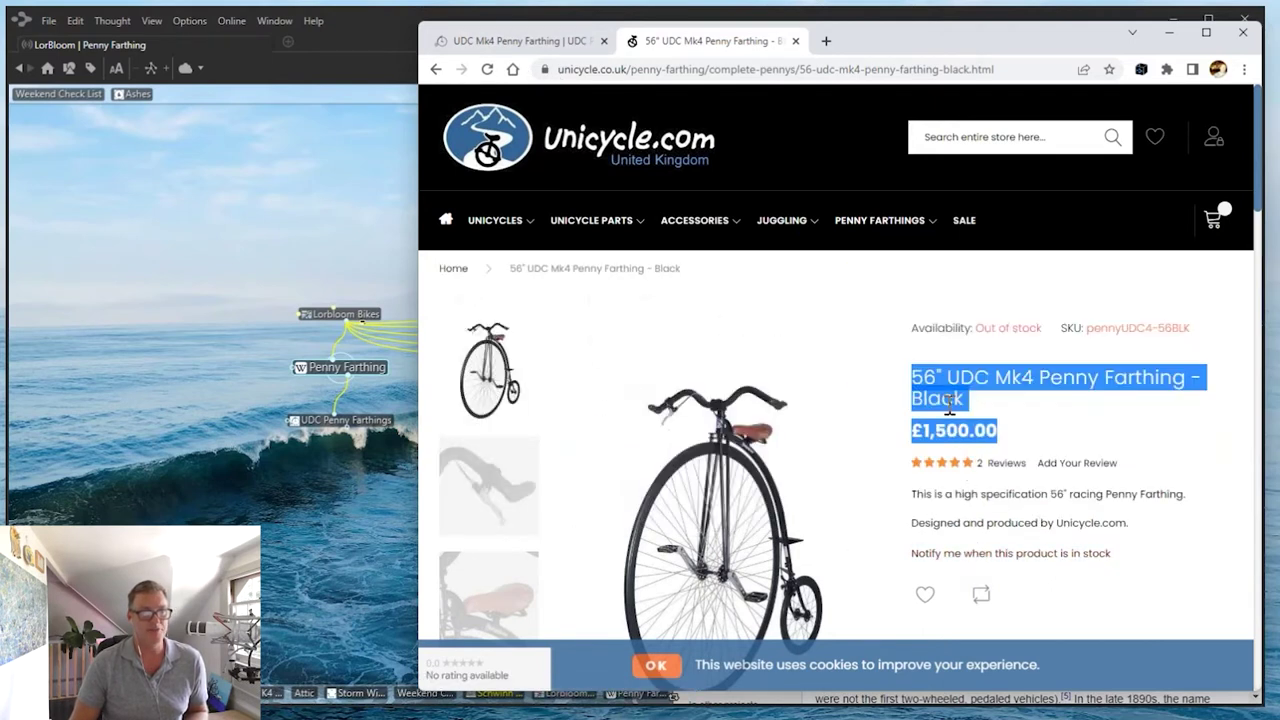
right_click(950, 420)
left_click(760, 420)
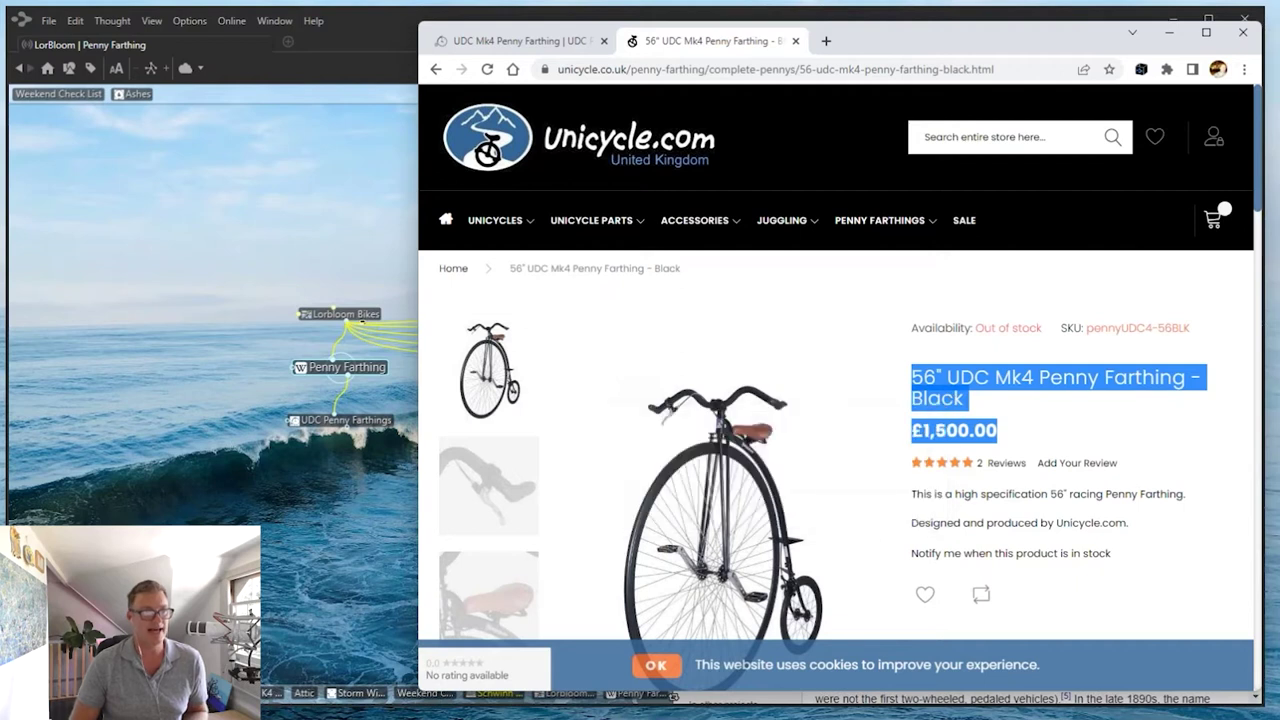
left_click(345, 418)
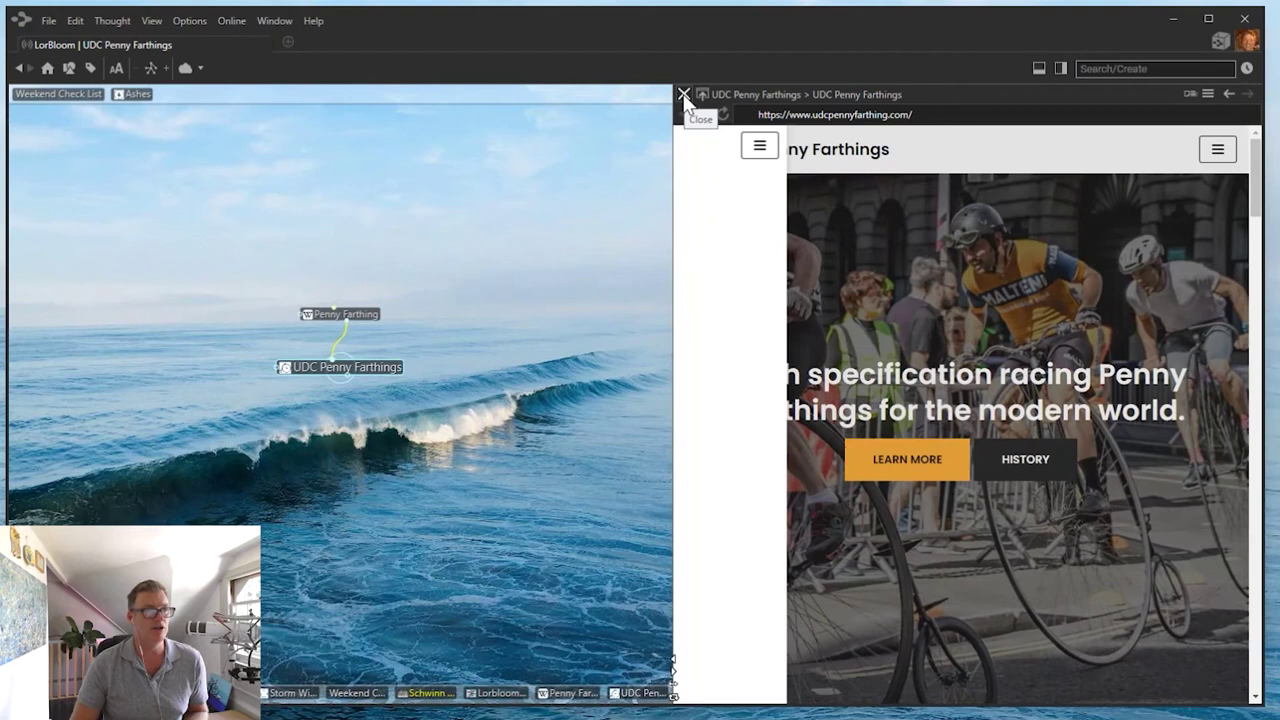
left_click(684, 95)
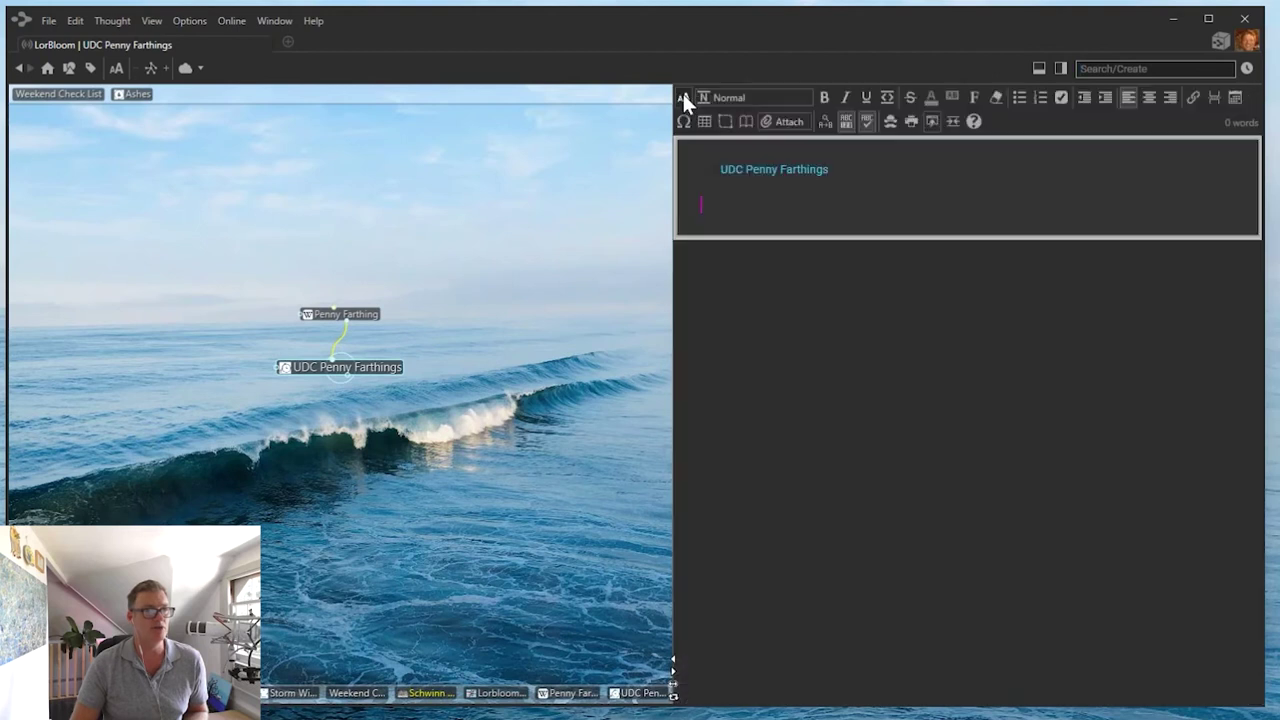
right_click(730, 213)
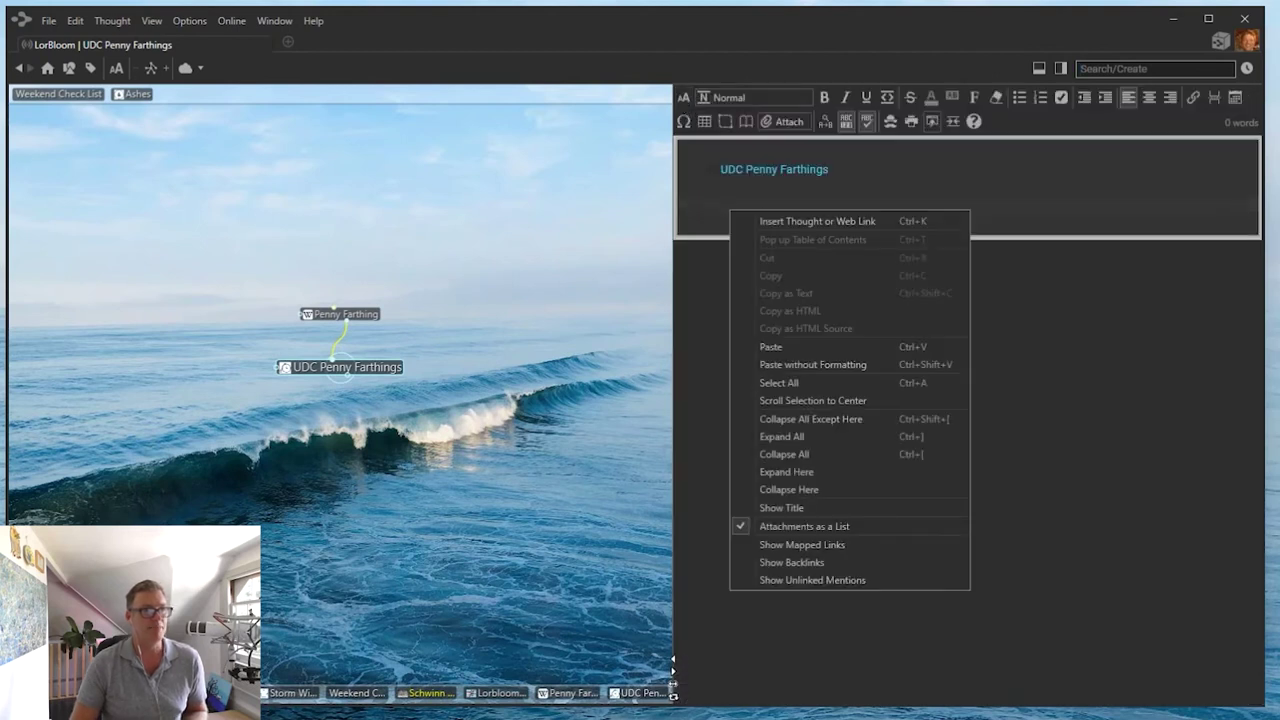
left_click(778, 349)
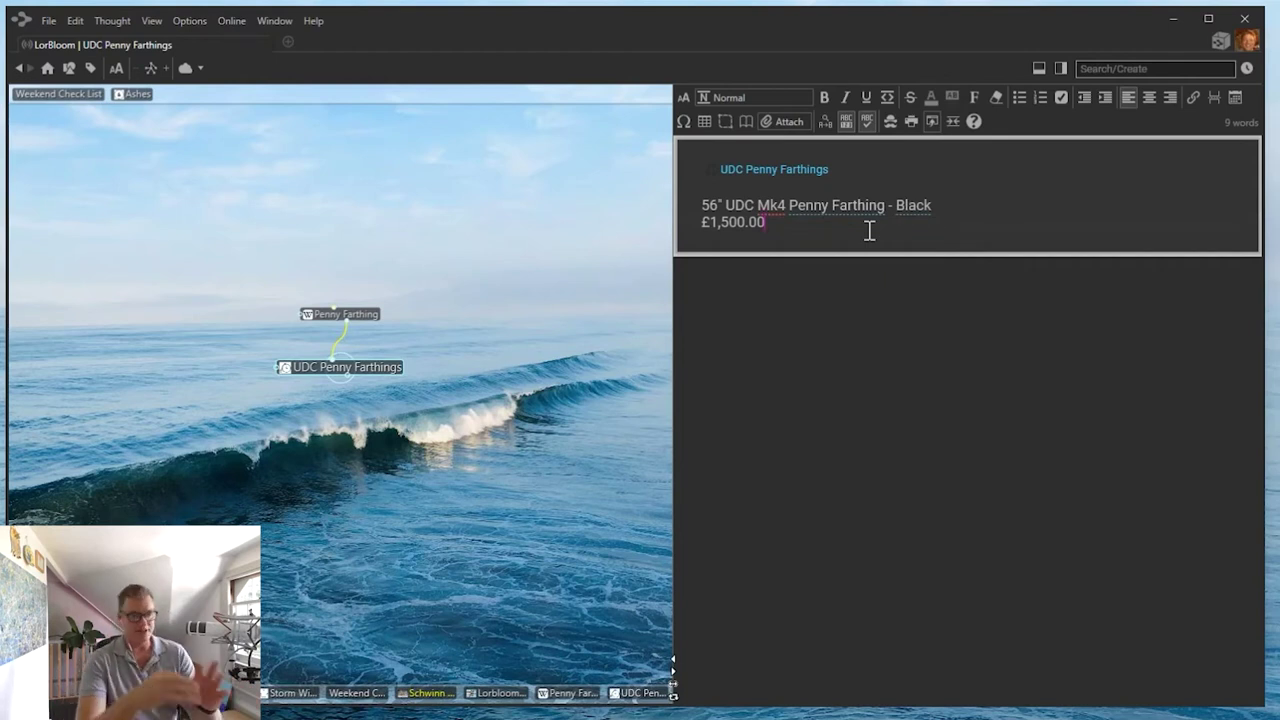
left_click(802, 174)
left_click(907, 459)
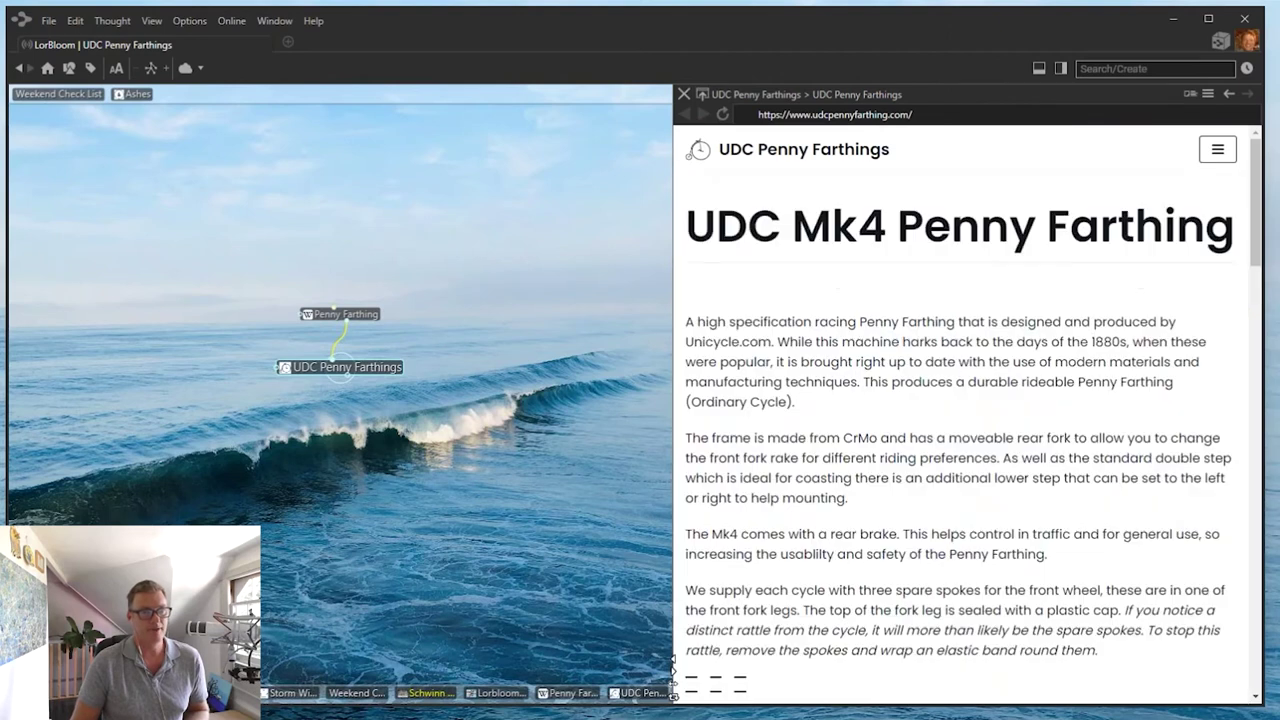
scroll(920, 452, "down", 3)
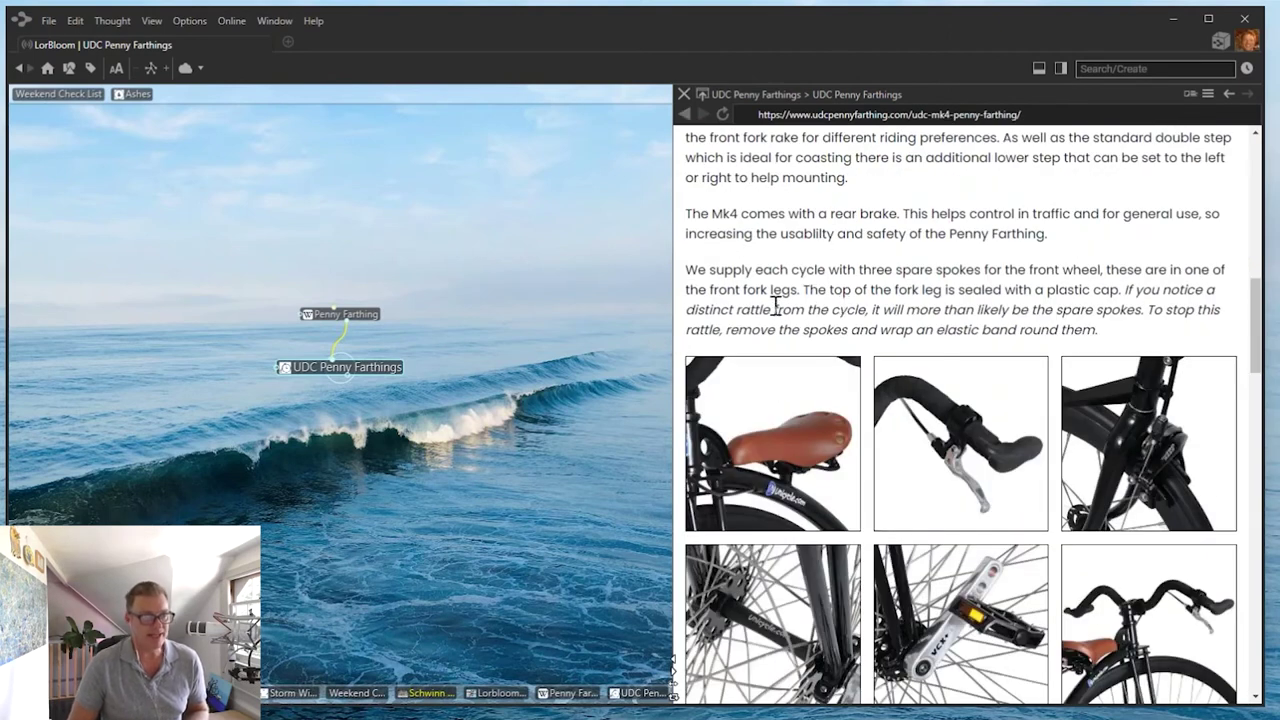
left_click_drag(818, 289, 1042, 314)
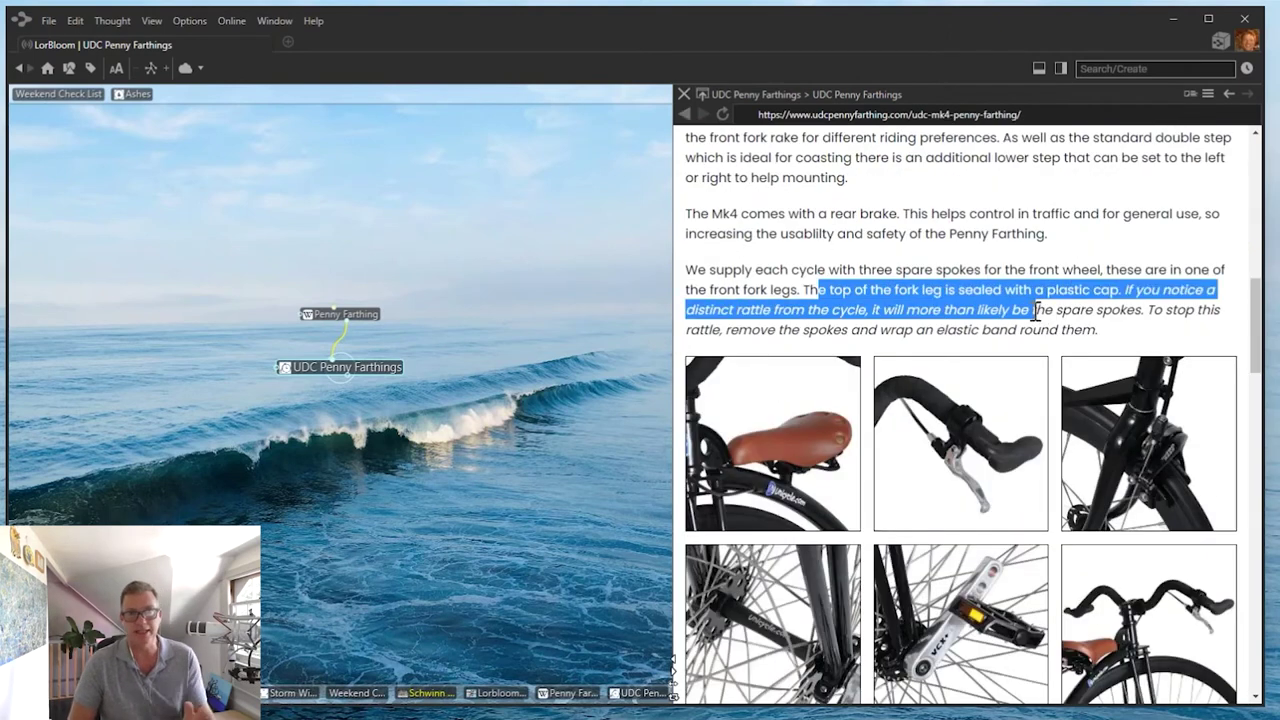
scroll(1042, 314, "down", 4)
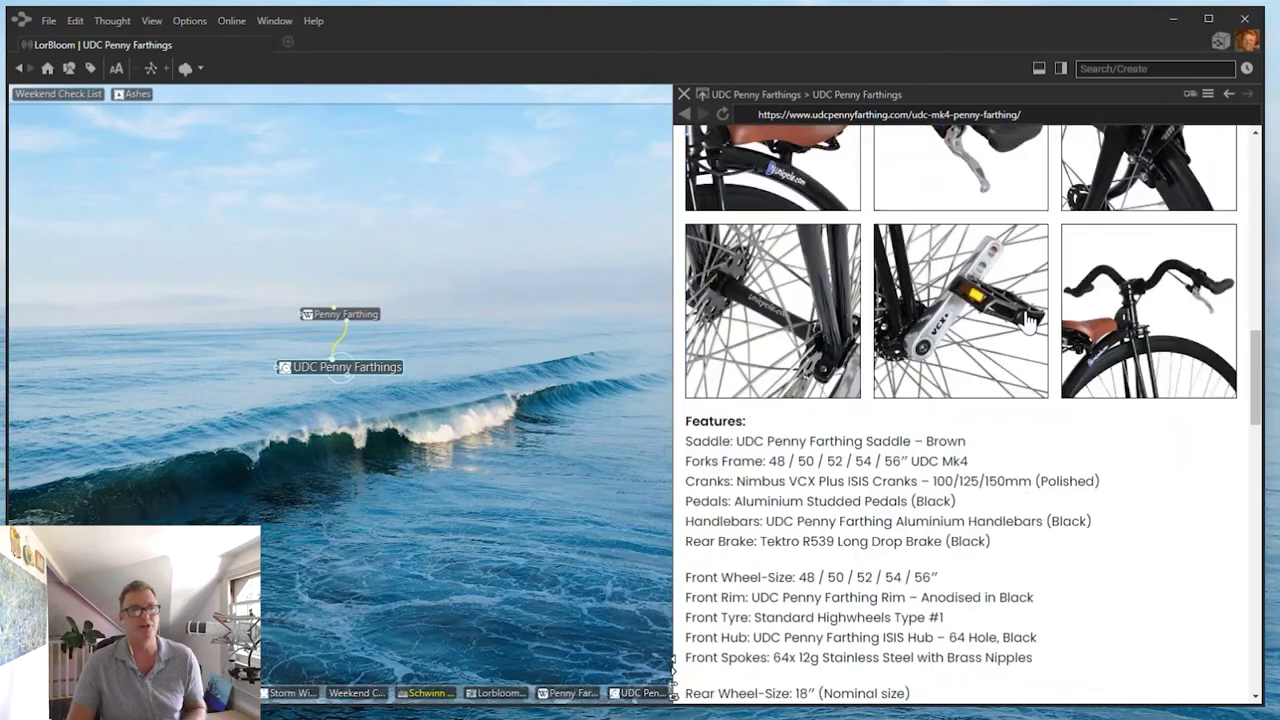
left_click_drag(686, 468, 993, 470)
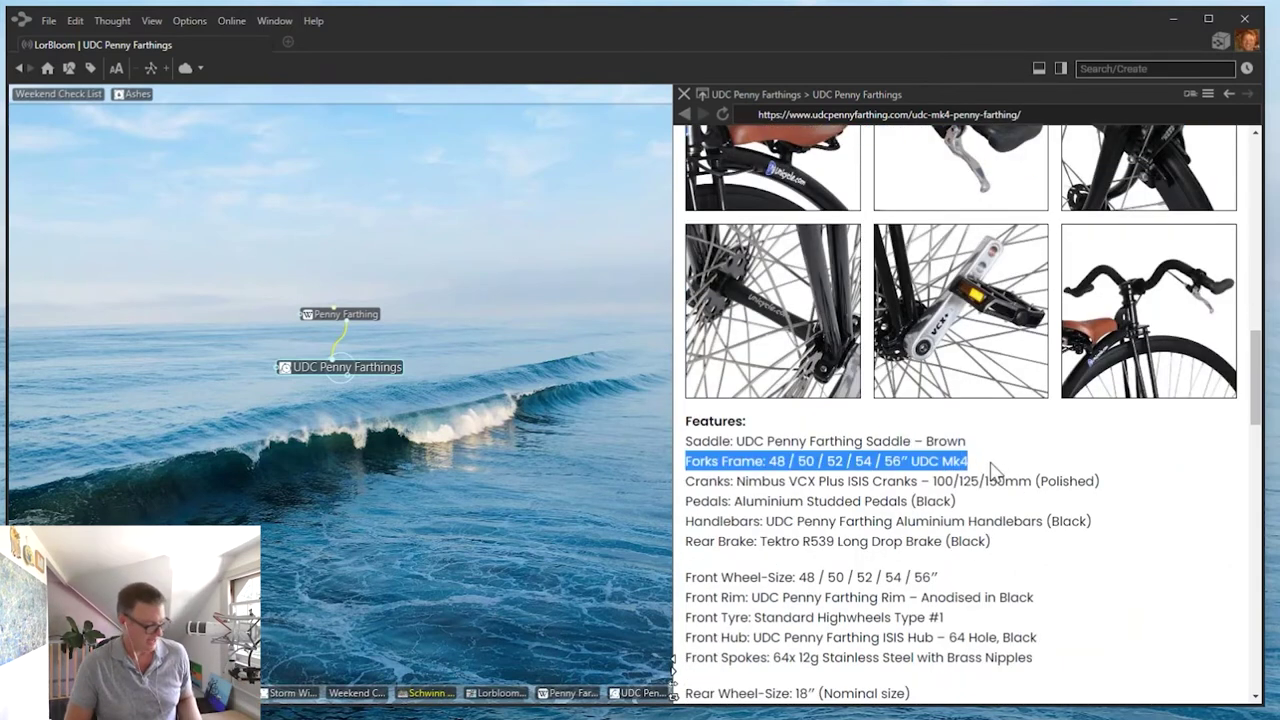
scroll(993, 470, "down", 8)
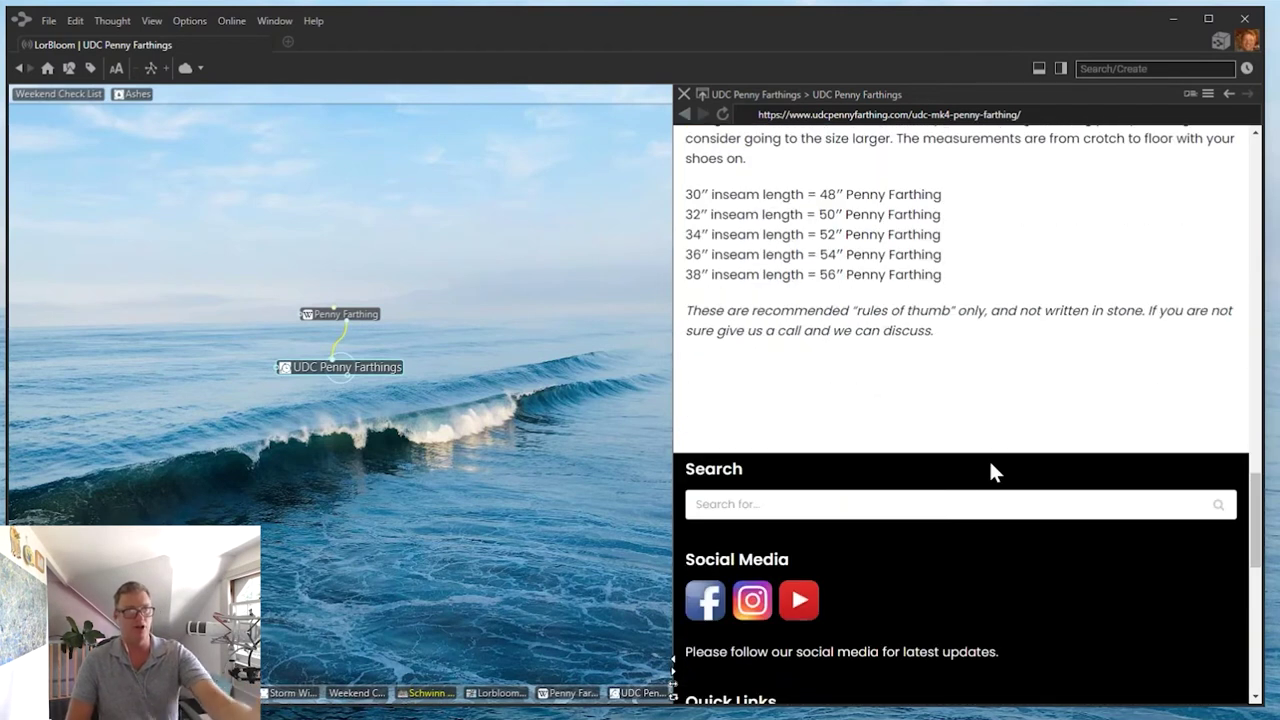
scroll(989, 458, "up", 5)
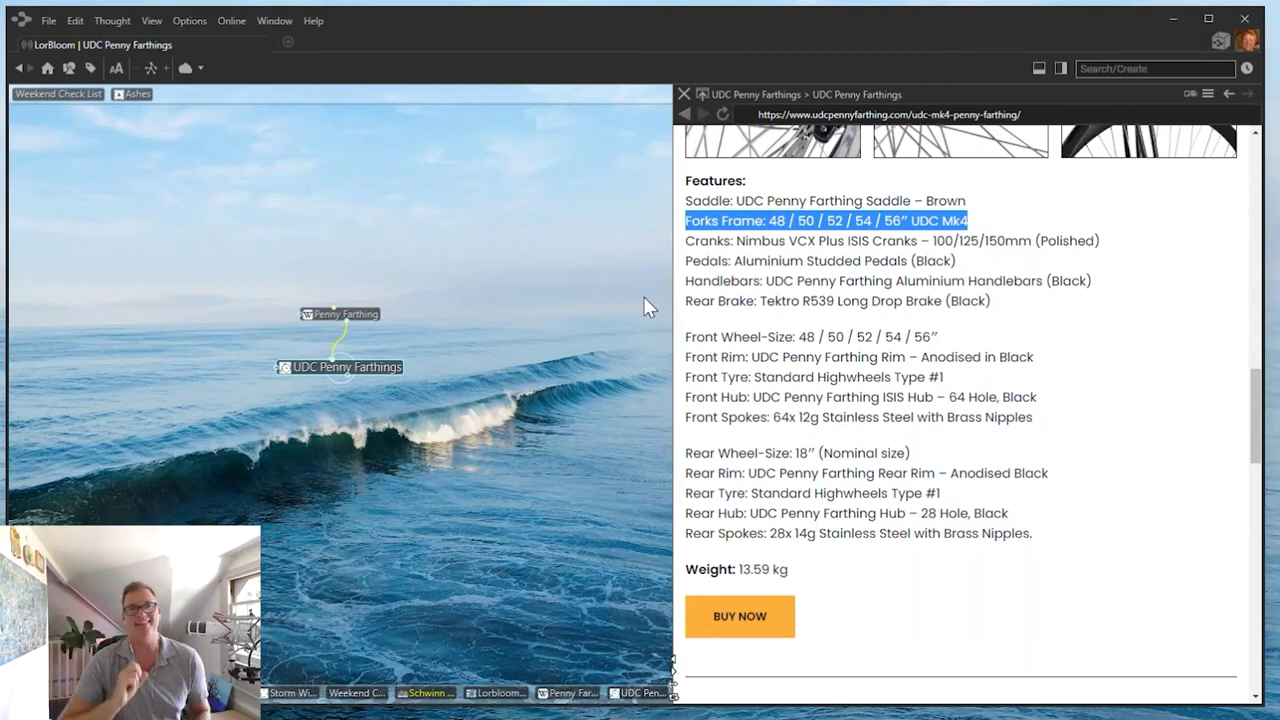
scroll(845, 252, "up", 6)
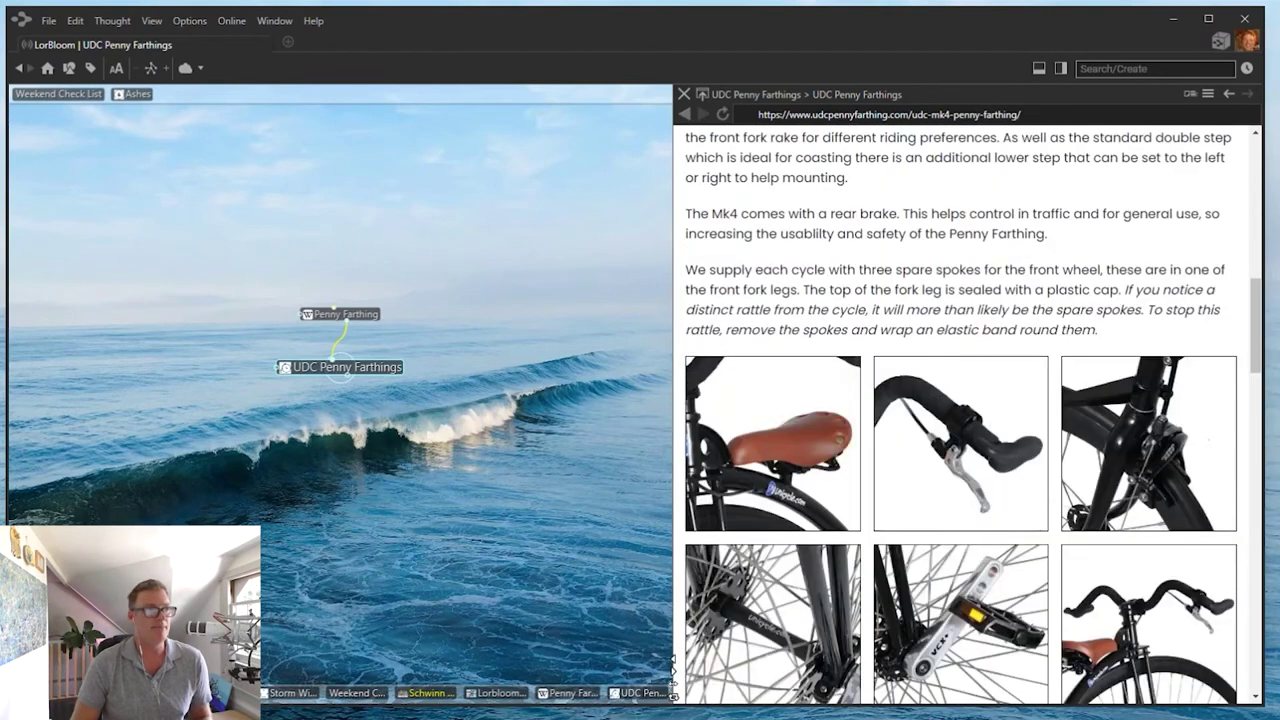
left_click(351, 315)
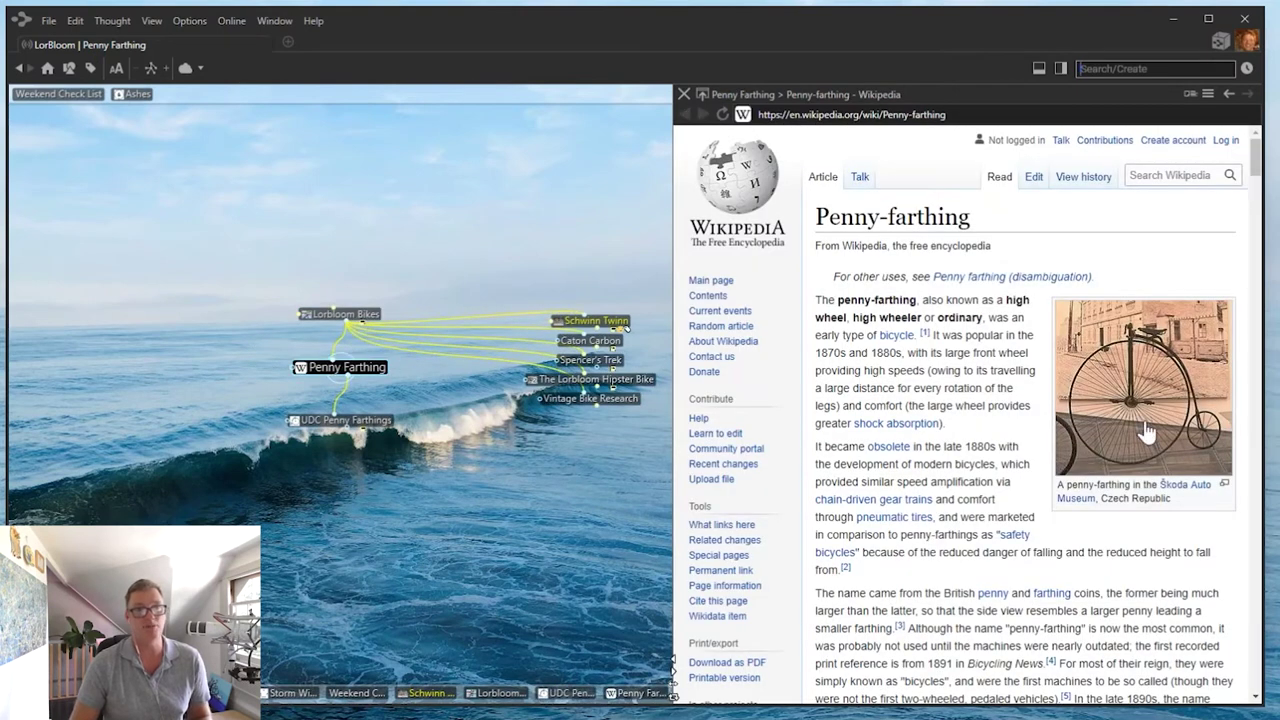
Step: Open the full-size Ordinary_bicycle01.jpg photo and copy it to the clipboard from Chrome
left_click(1147, 432)
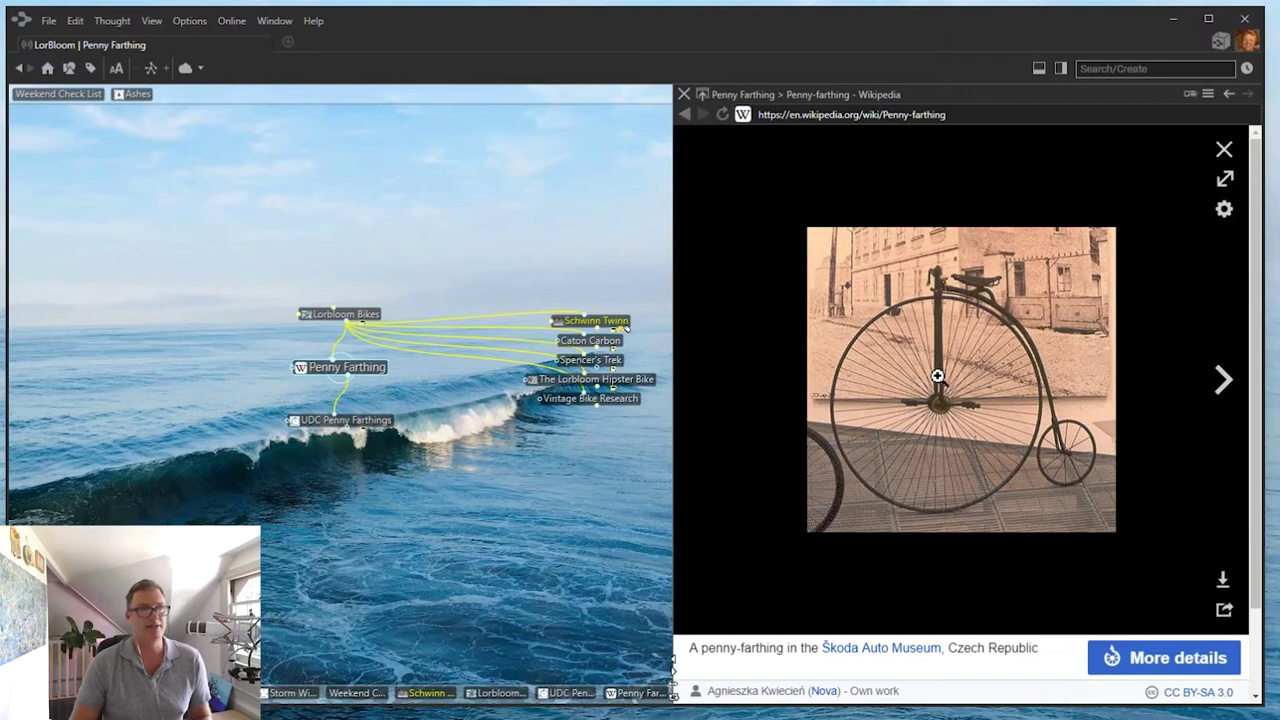
left_click(937, 376)
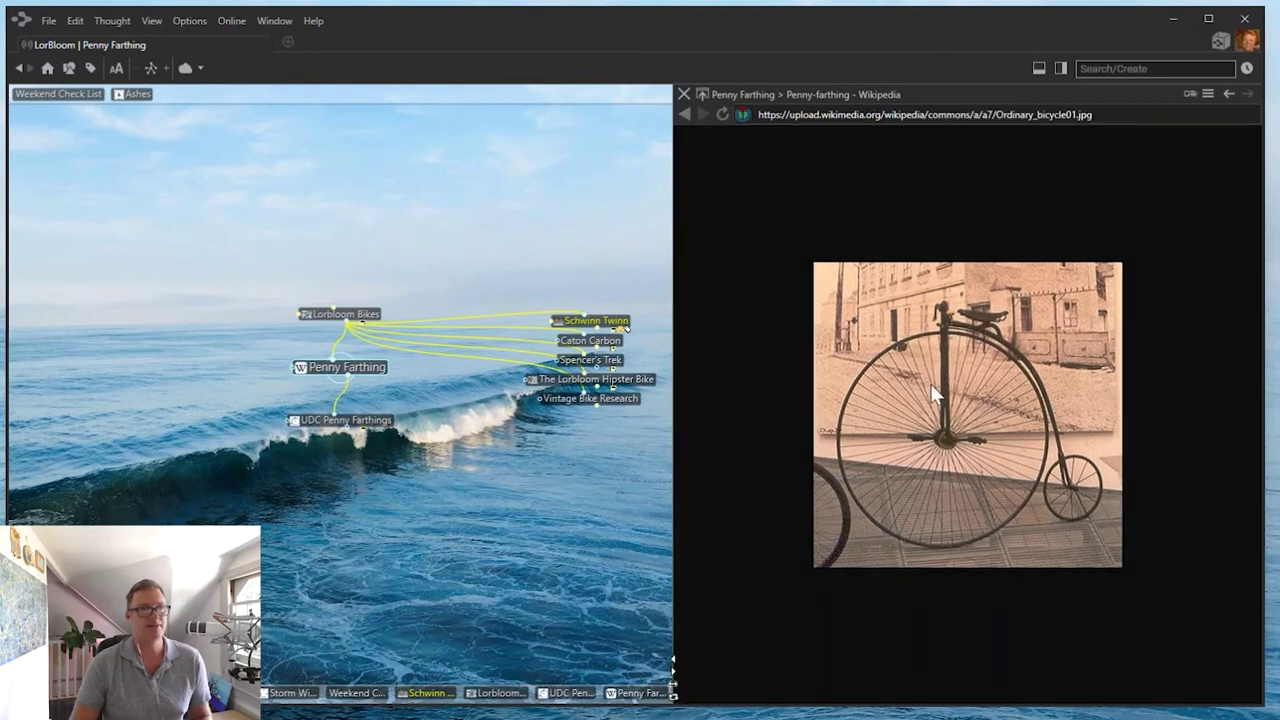
left_click(705, 93)
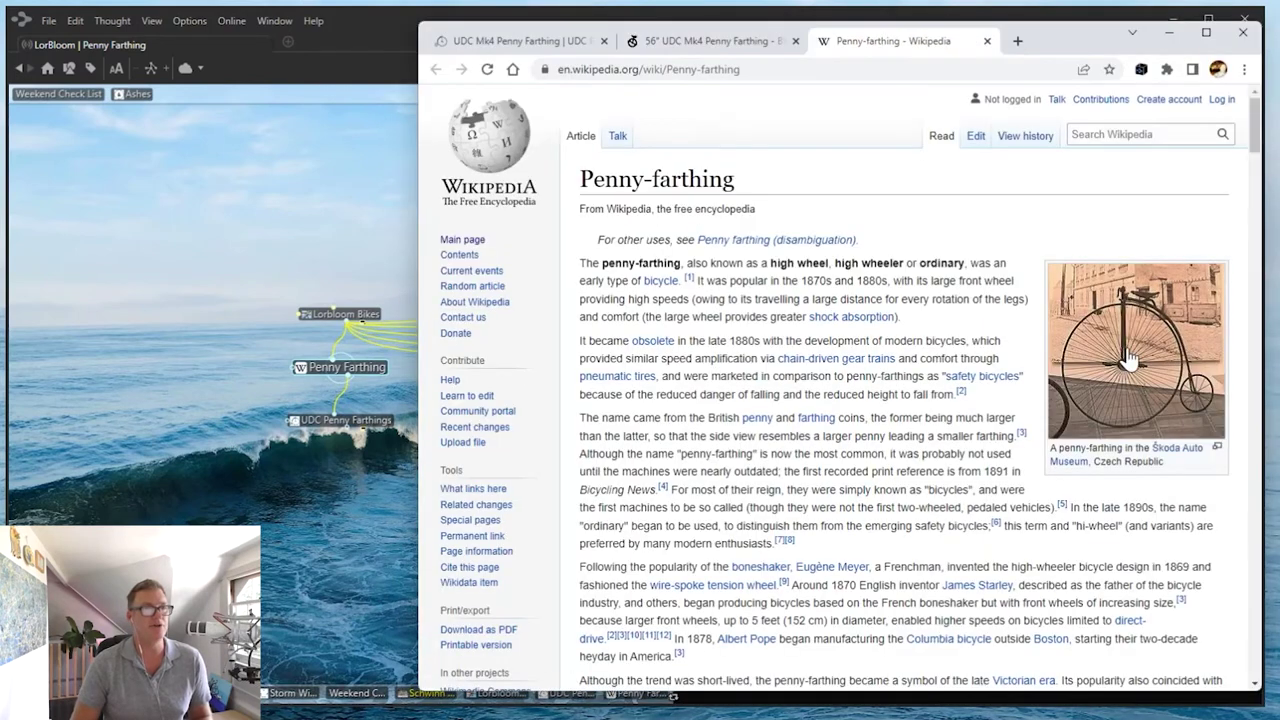
left_click(1128, 360)
right_click(821, 373)
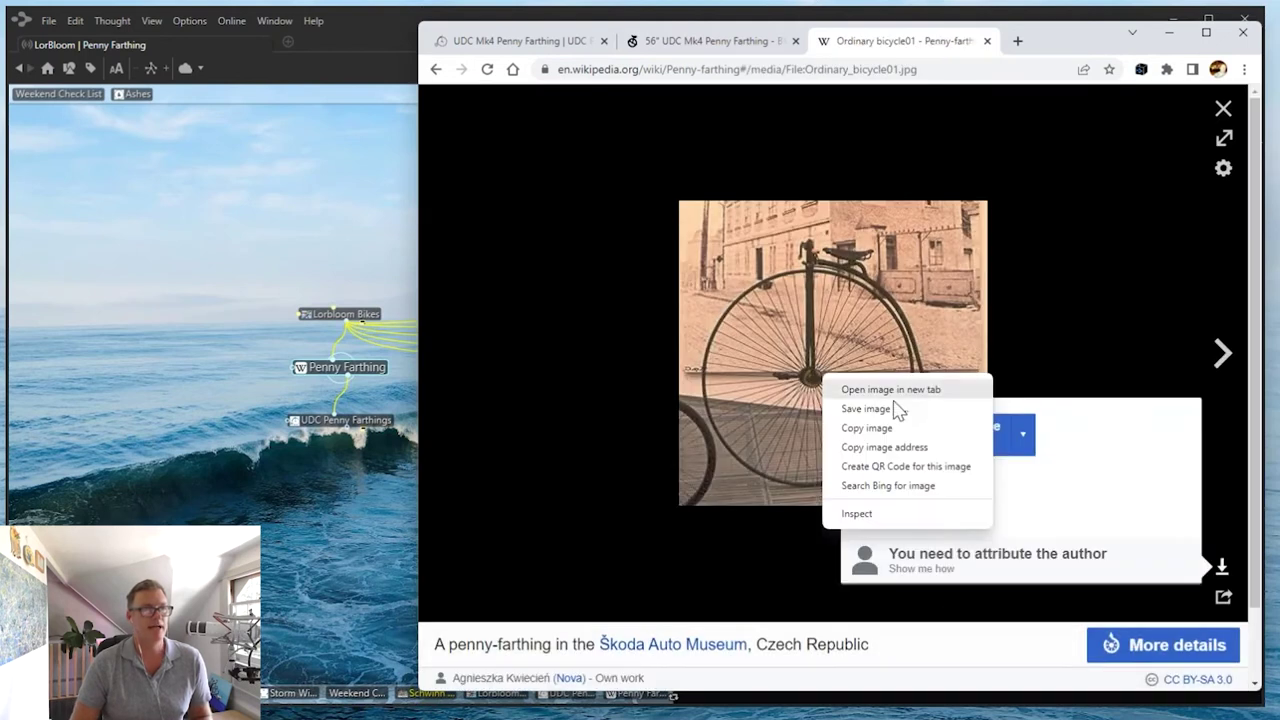
left_click(884, 447)
left_click(338, 378)
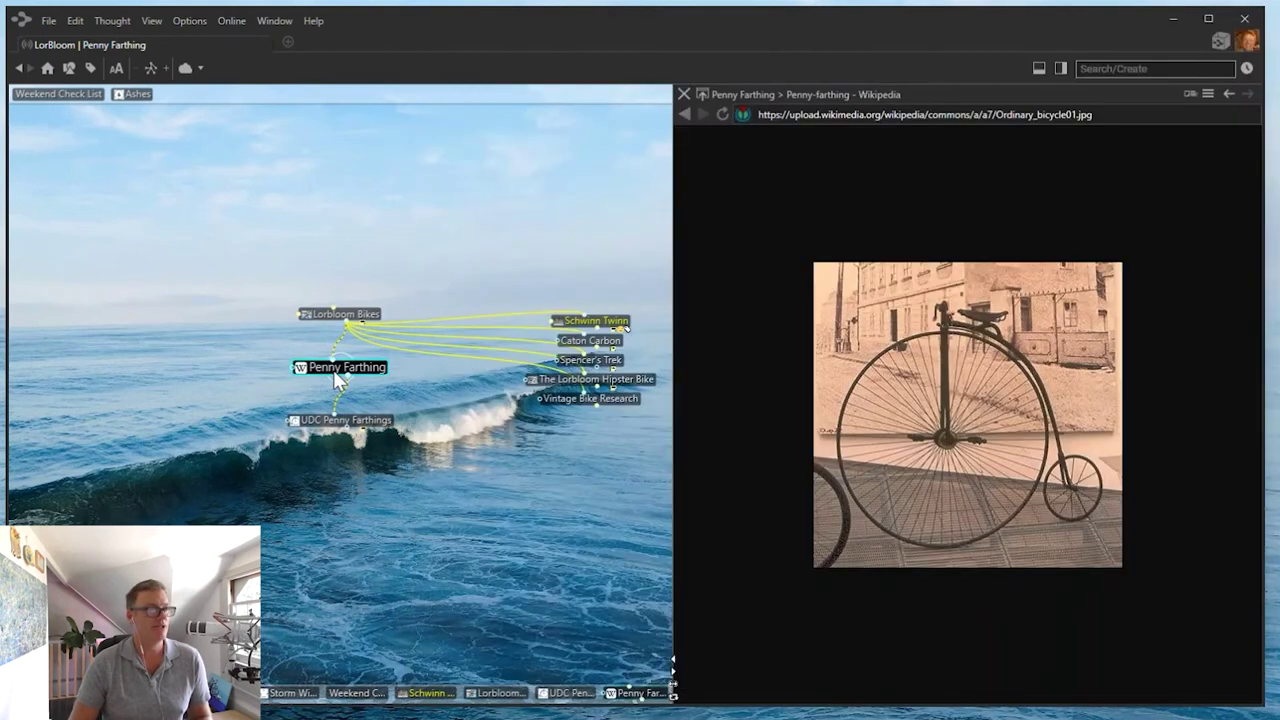
right_click(338, 378)
mouse_move(371, 147)
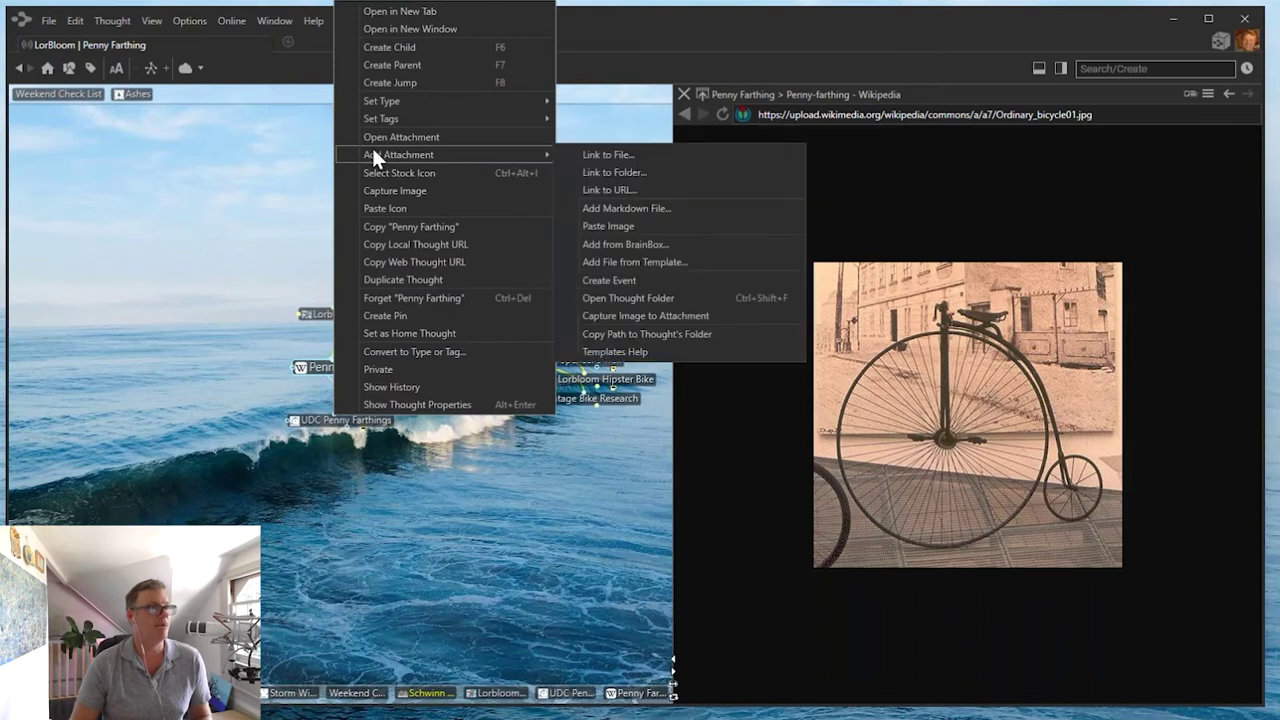
left_click(389, 208)
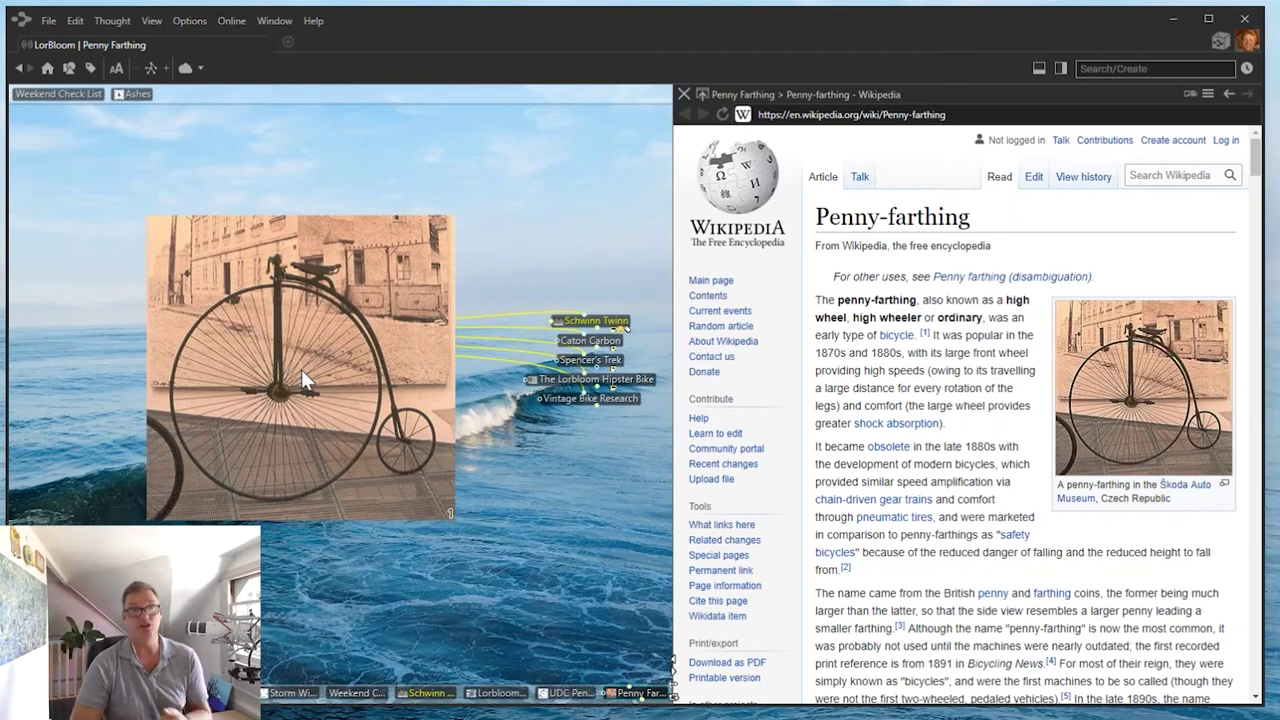
left_click(300, 371)
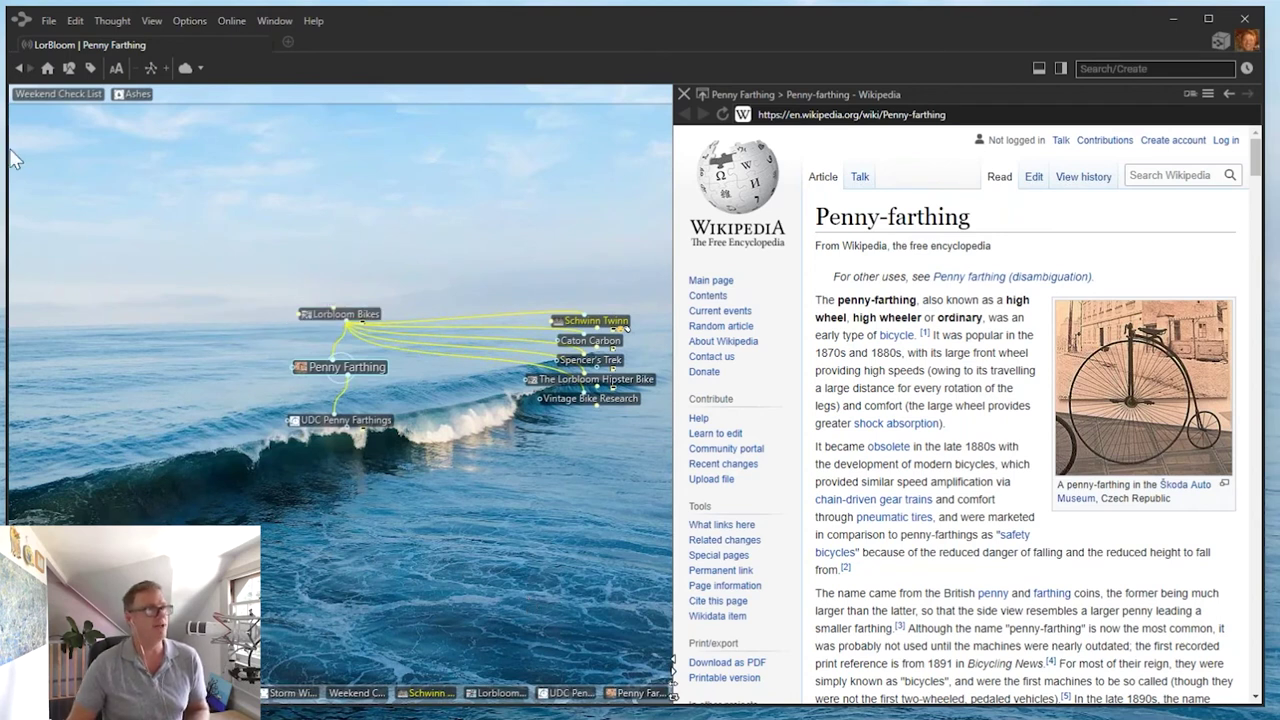
left_click_drag(54, 148, 171, 149)
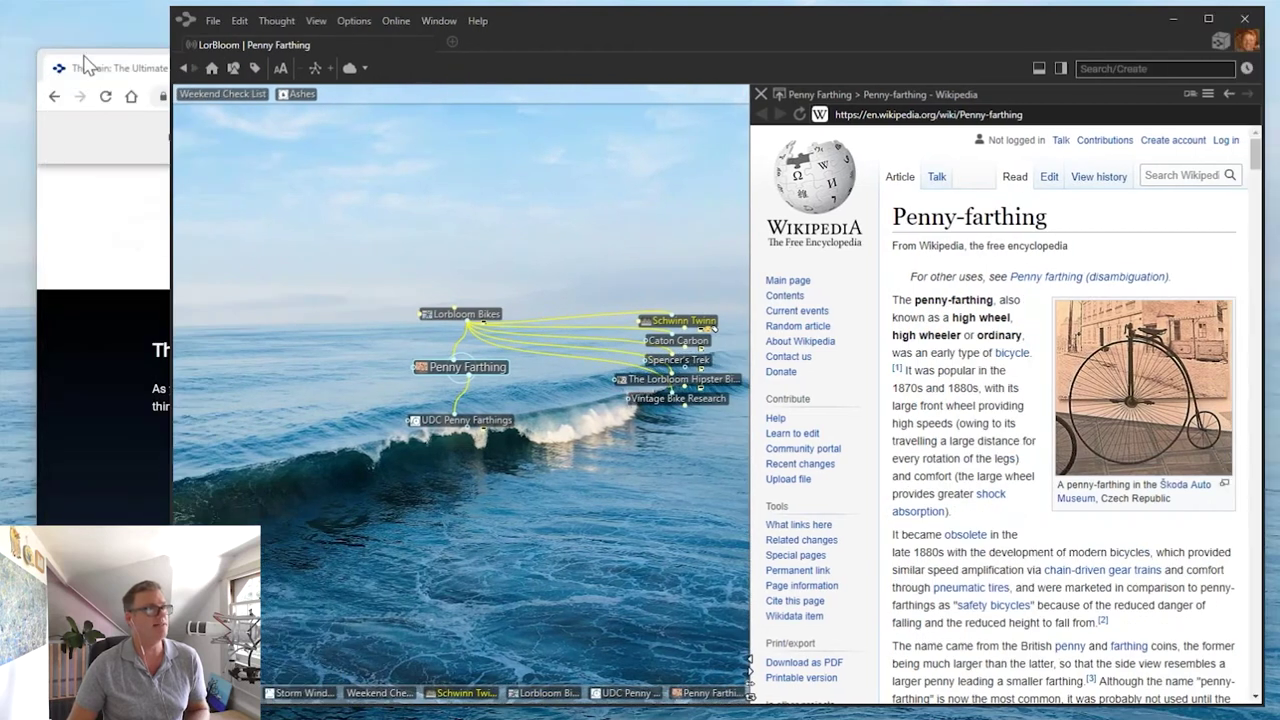
left_click(86, 63)
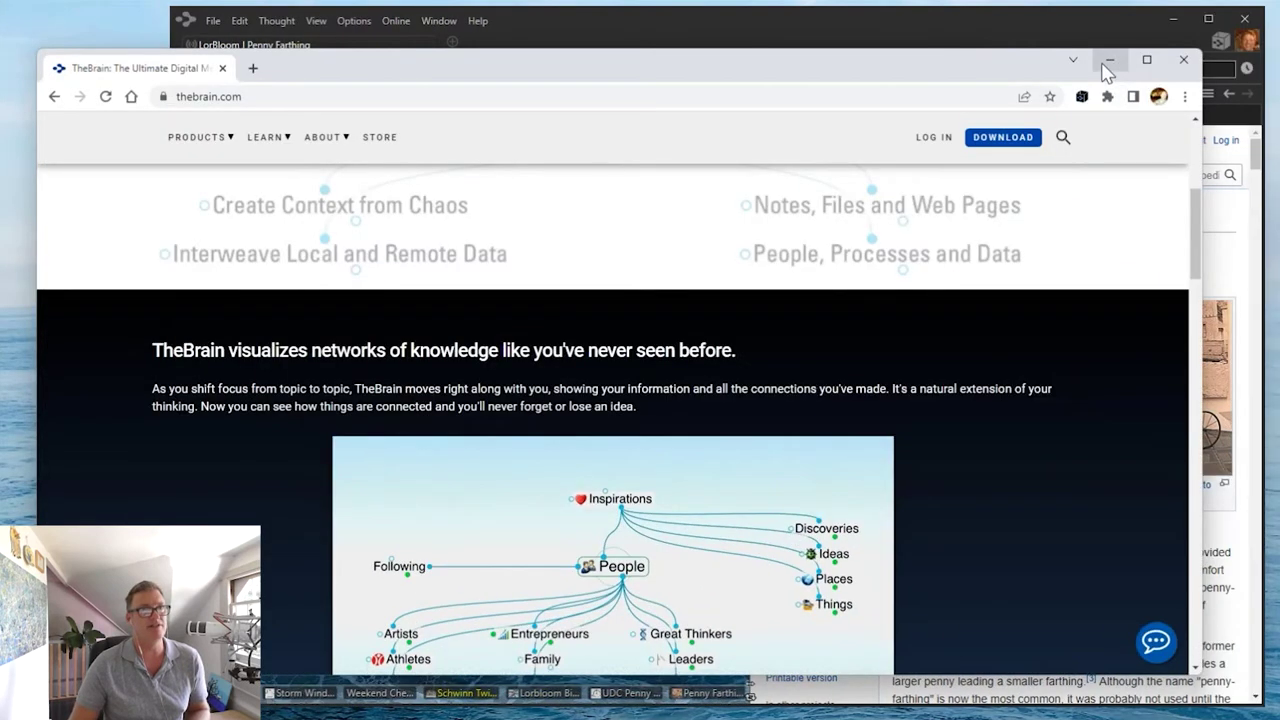
left_click(1108, 68)
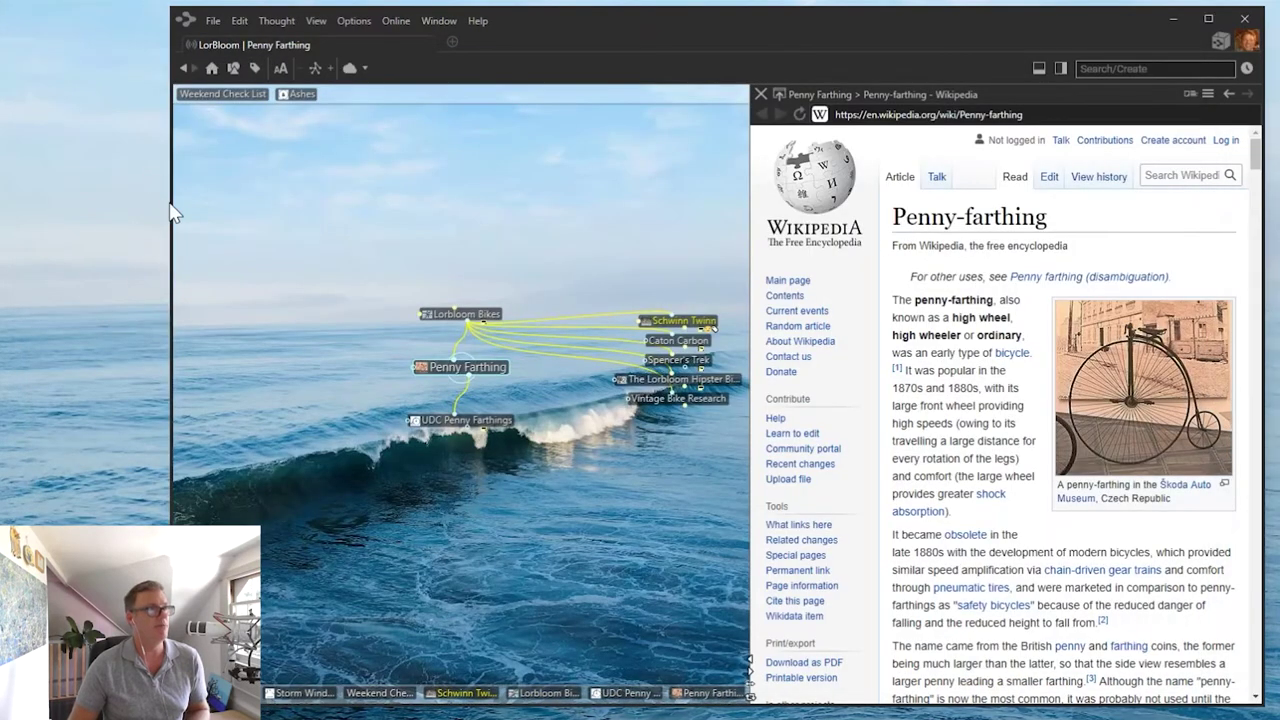
left_click_drag(172, 201, 238, 206)
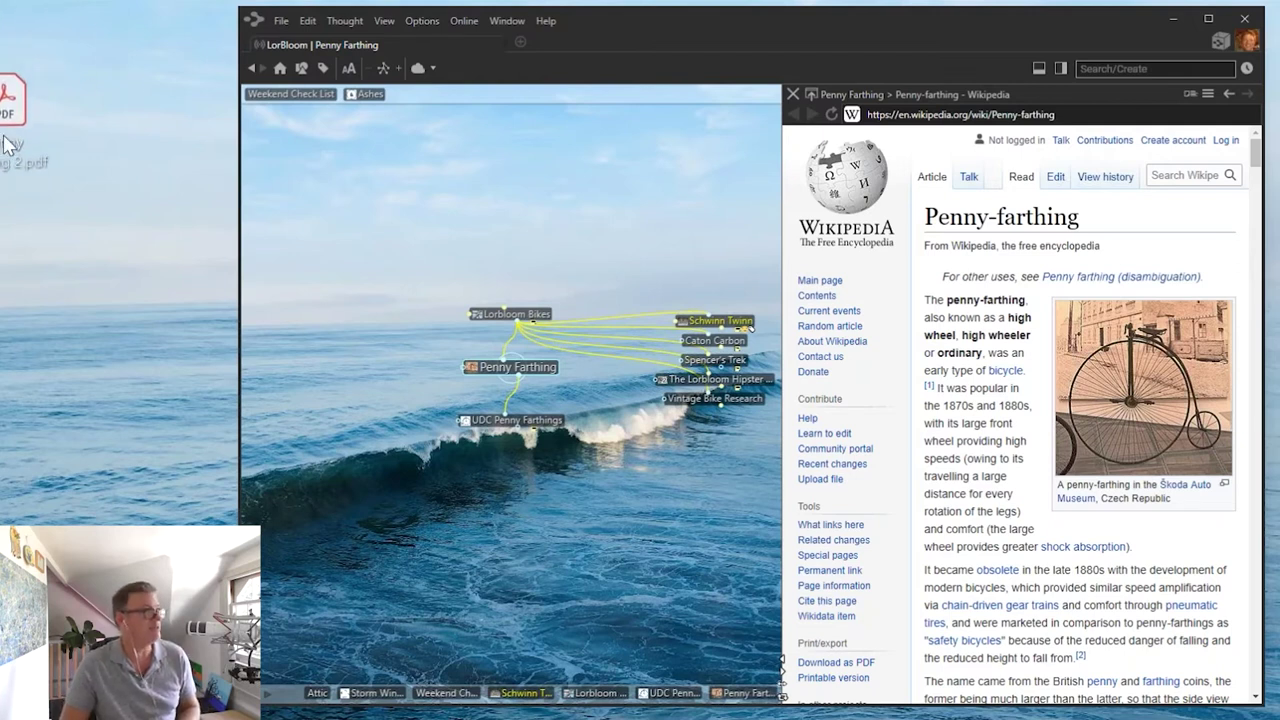
left_click_drag(5, 115, 96, 118)
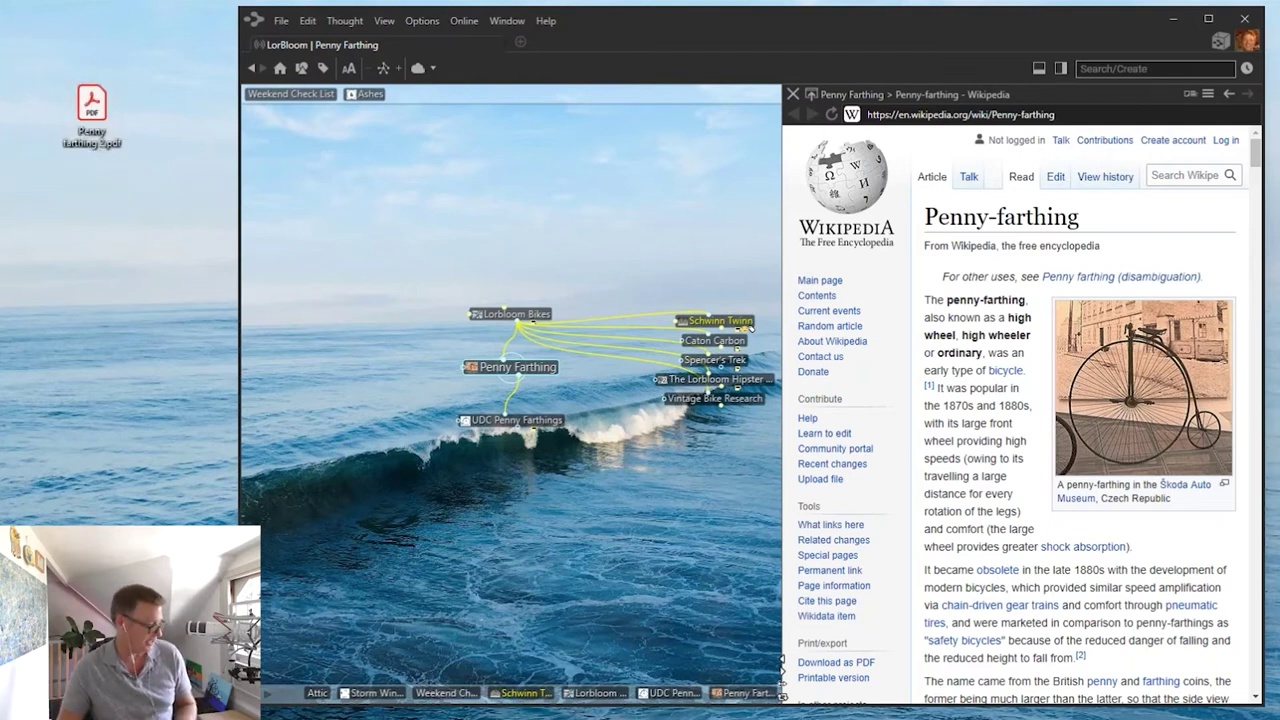
left_click_drag(5, 135, 100, 195)
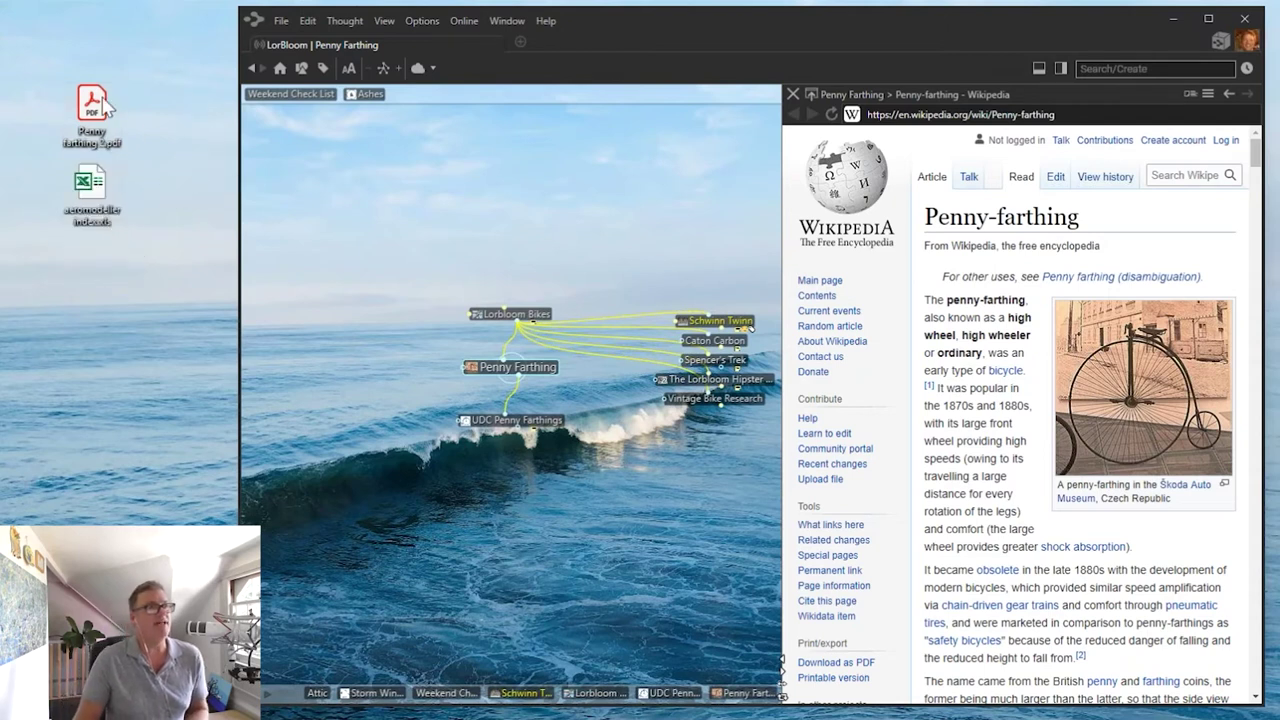
left_click_drag(105, 110, 615, 459)
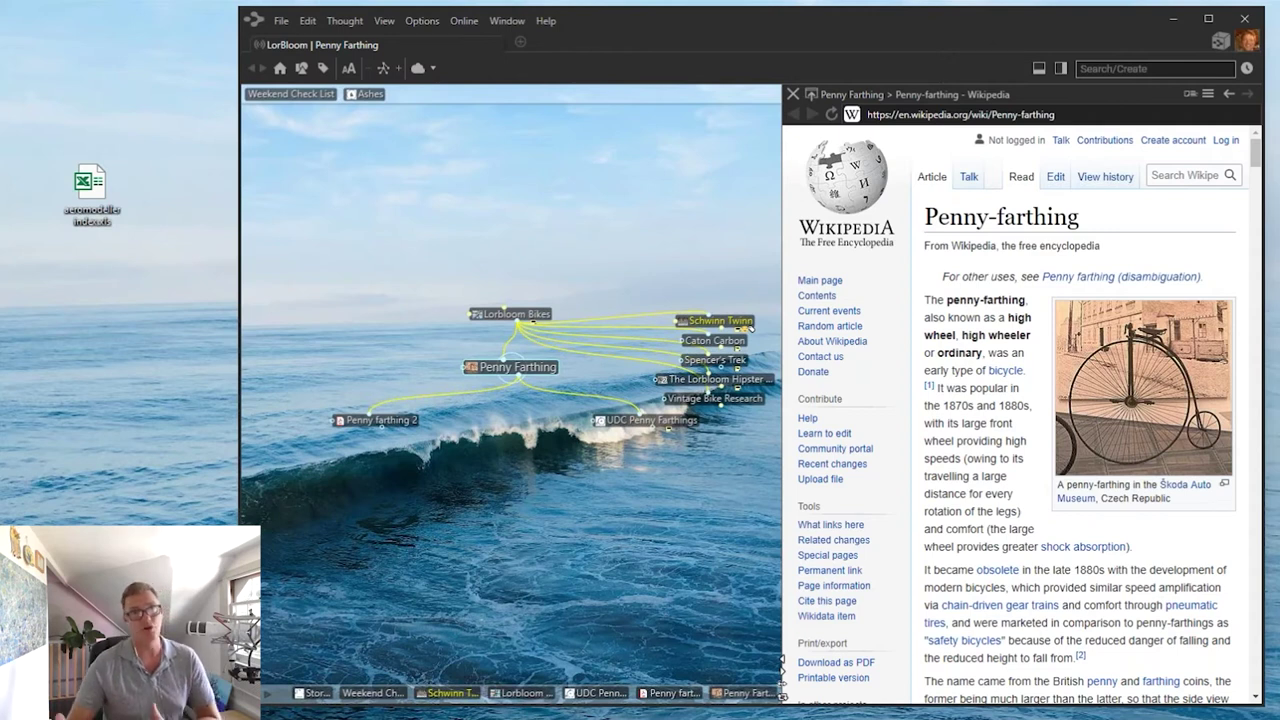
Step: In Preferences > Behavior, keep 'On drag and drop of files' set to Move dropped files
left_click(422, 20)
left_click(464, 180)
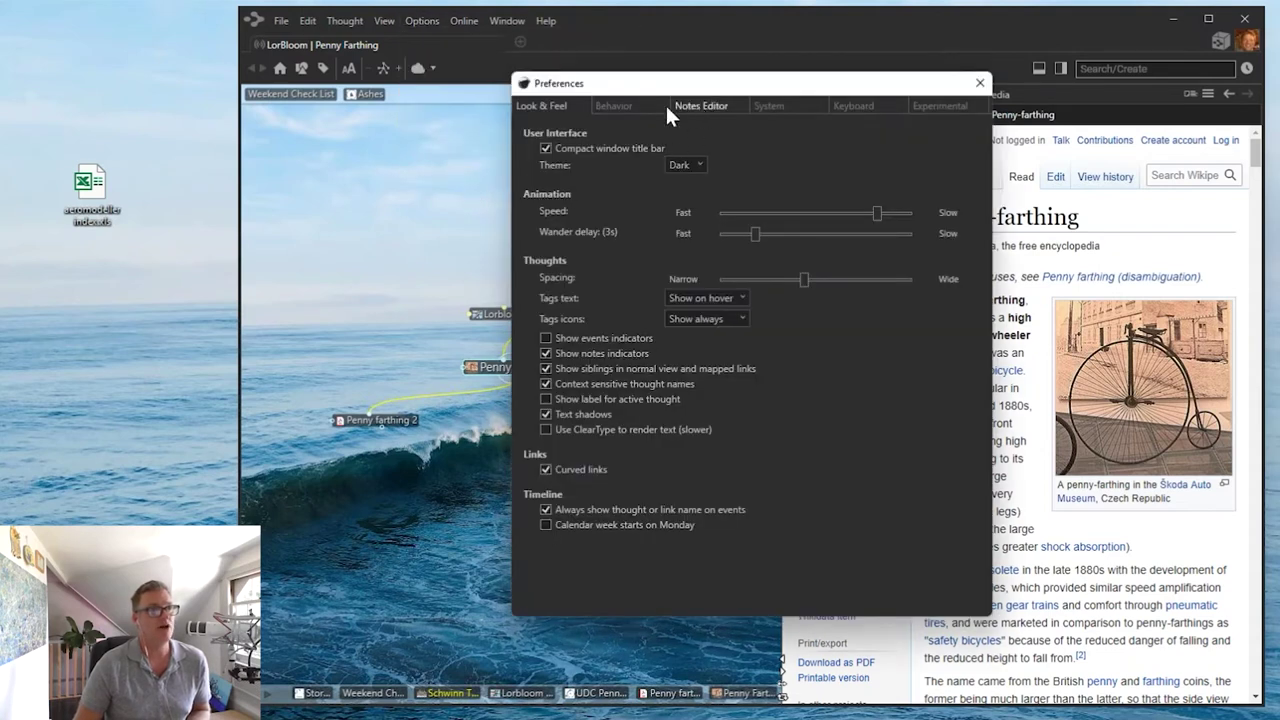
left_click(633, 107)
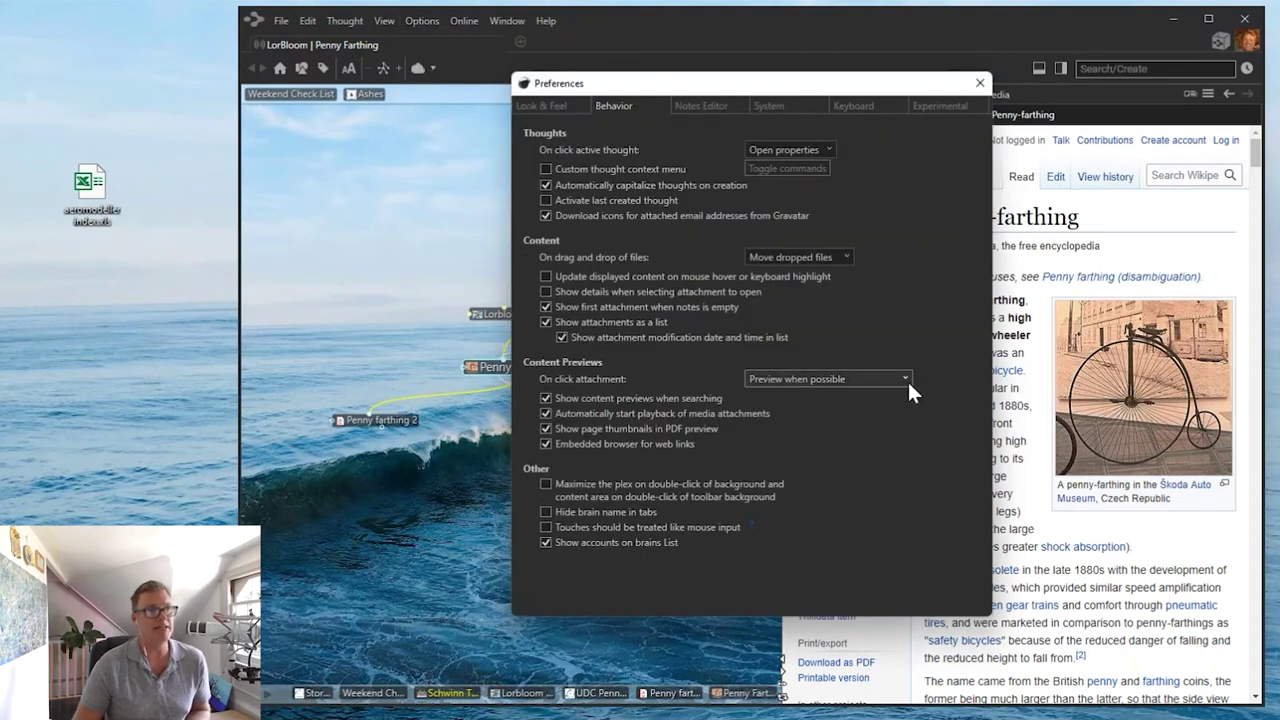
left_click(845, 258)
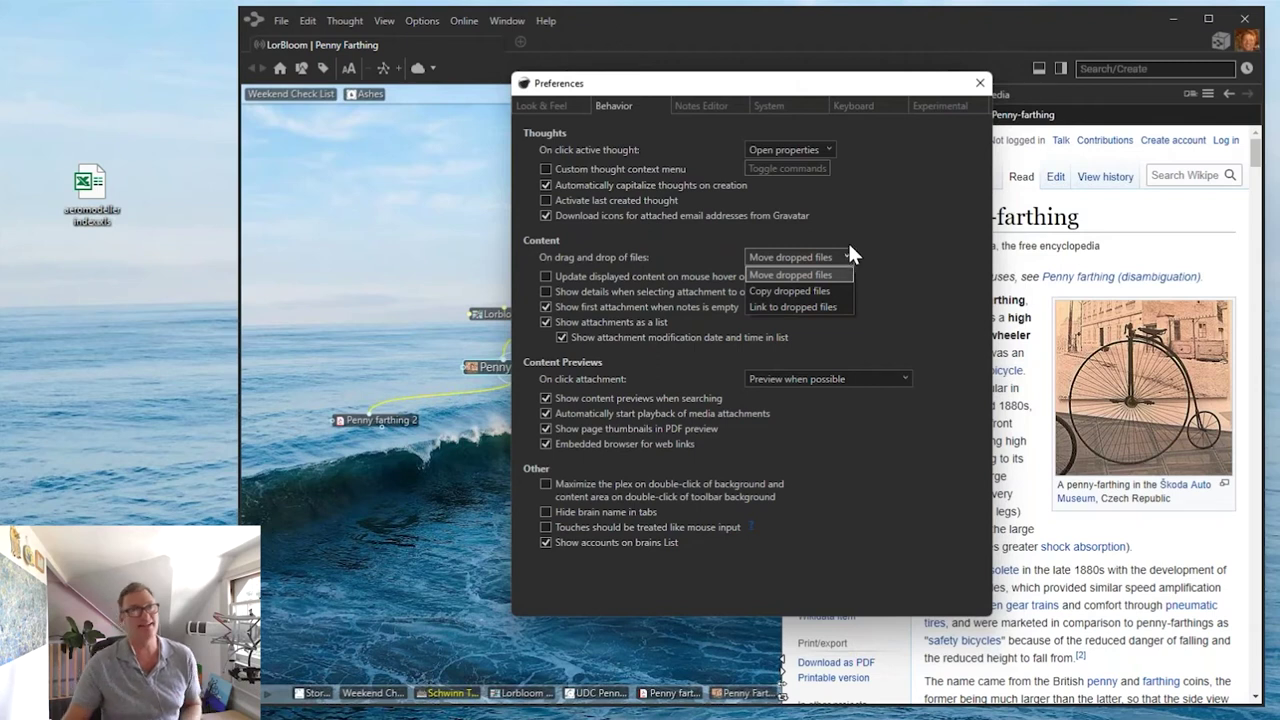
left_click(984, 79)
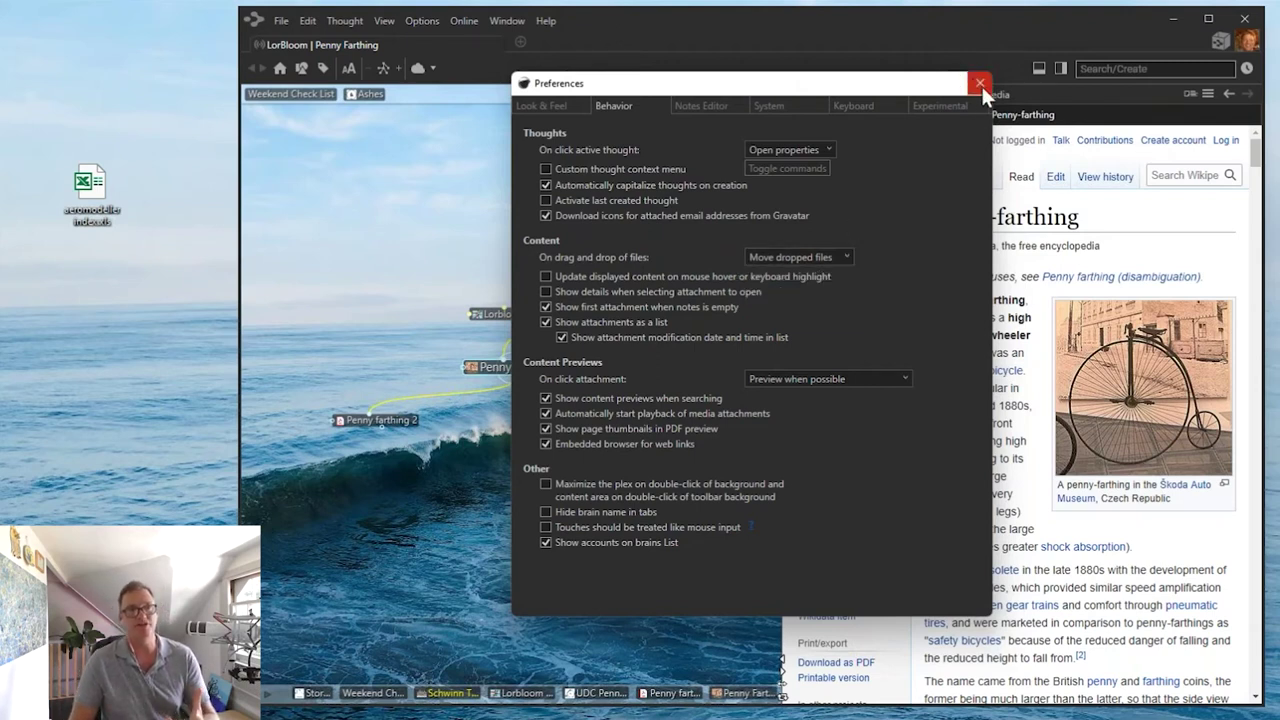
left_click(979, 83)
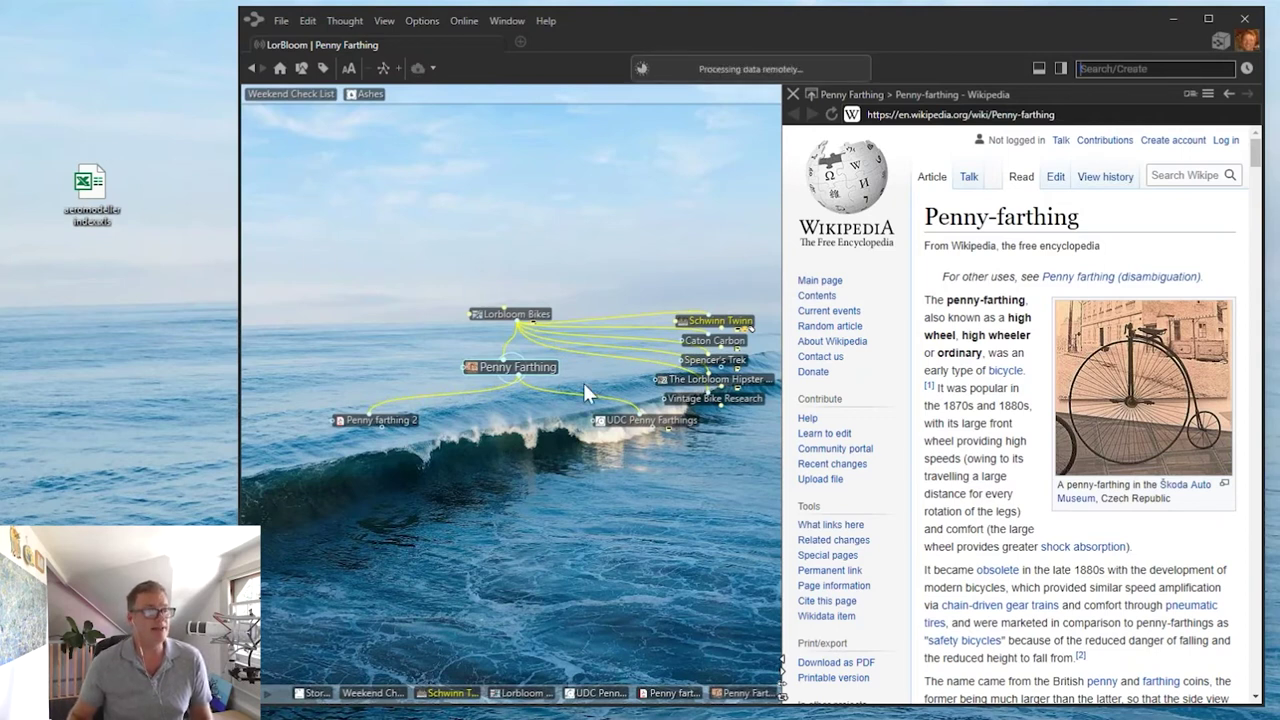
left_click(399, 422)
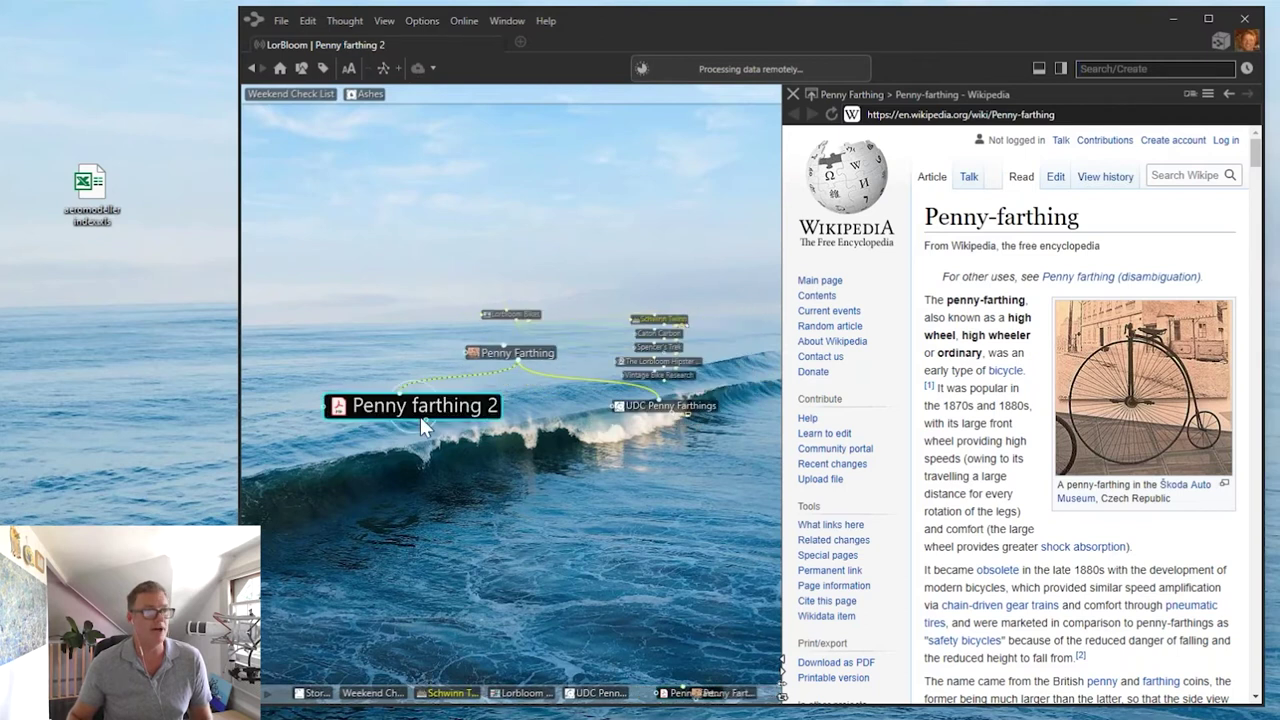
left_click_drag(778, 455, 586, 457)
left_click(649, 526)
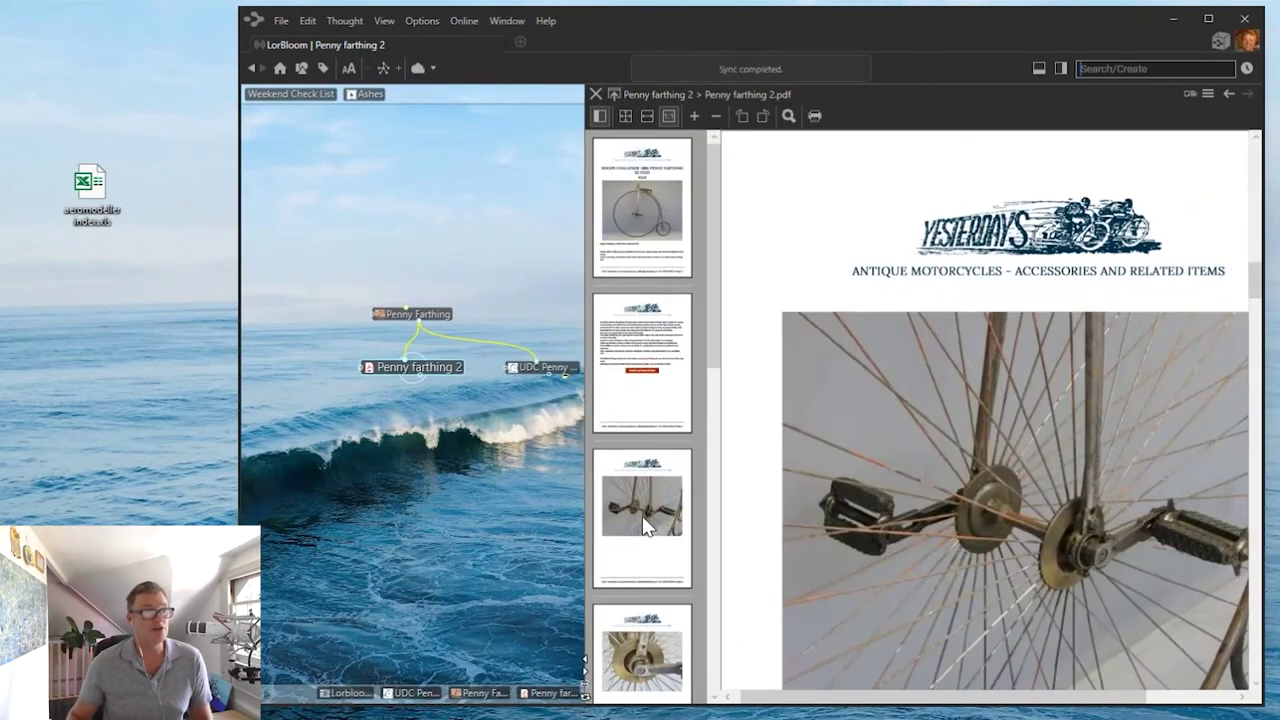
scroll(742, 478, "down", 5)
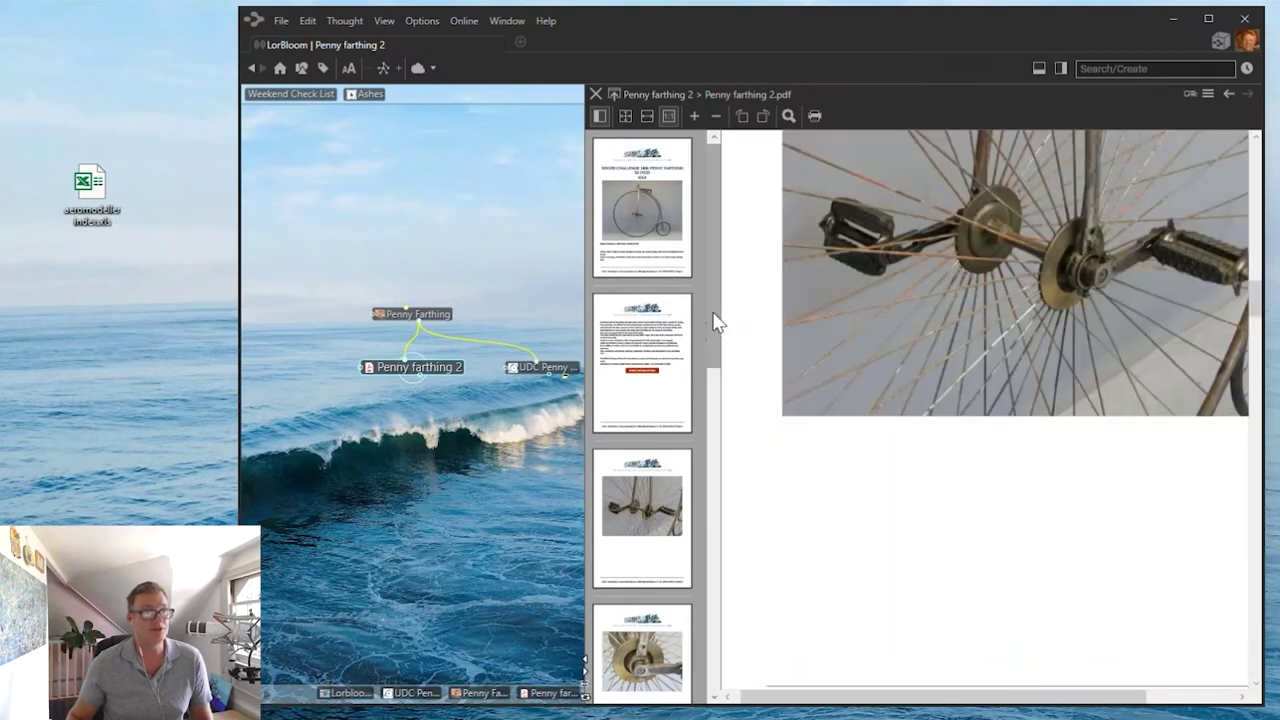
left_click_drag(714, 322, 704, 543)
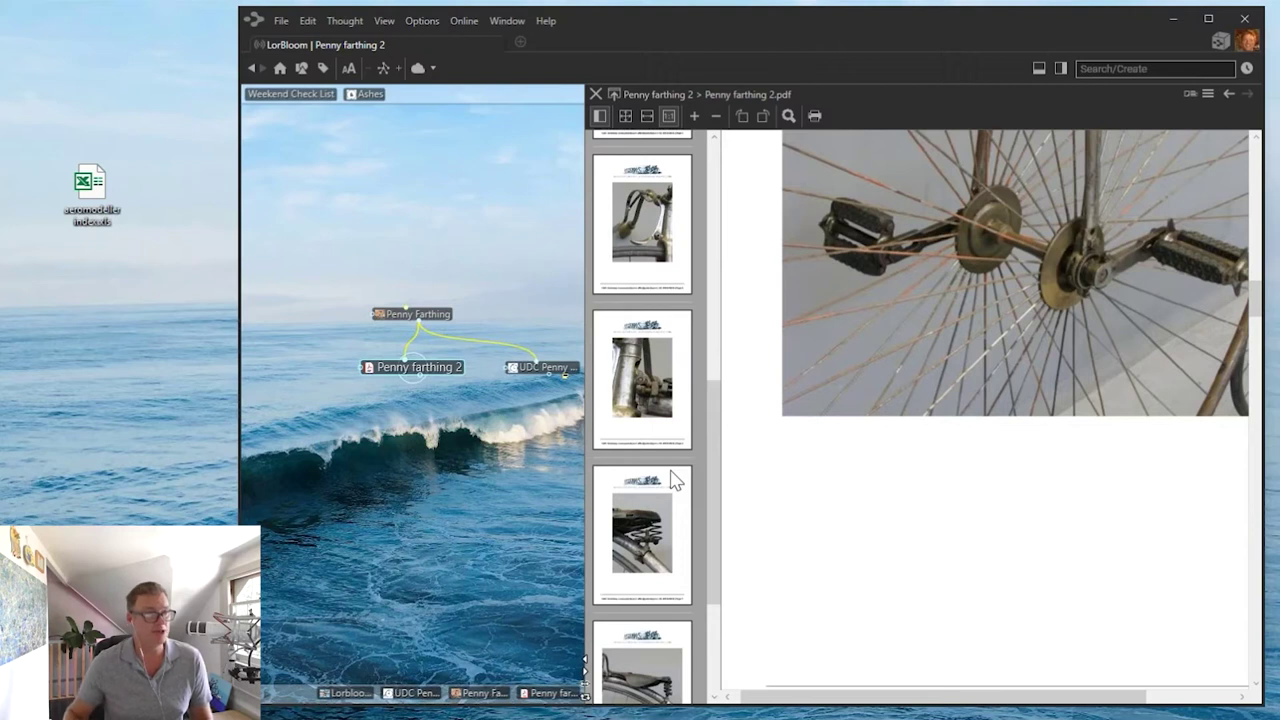
left_click(650, 540)
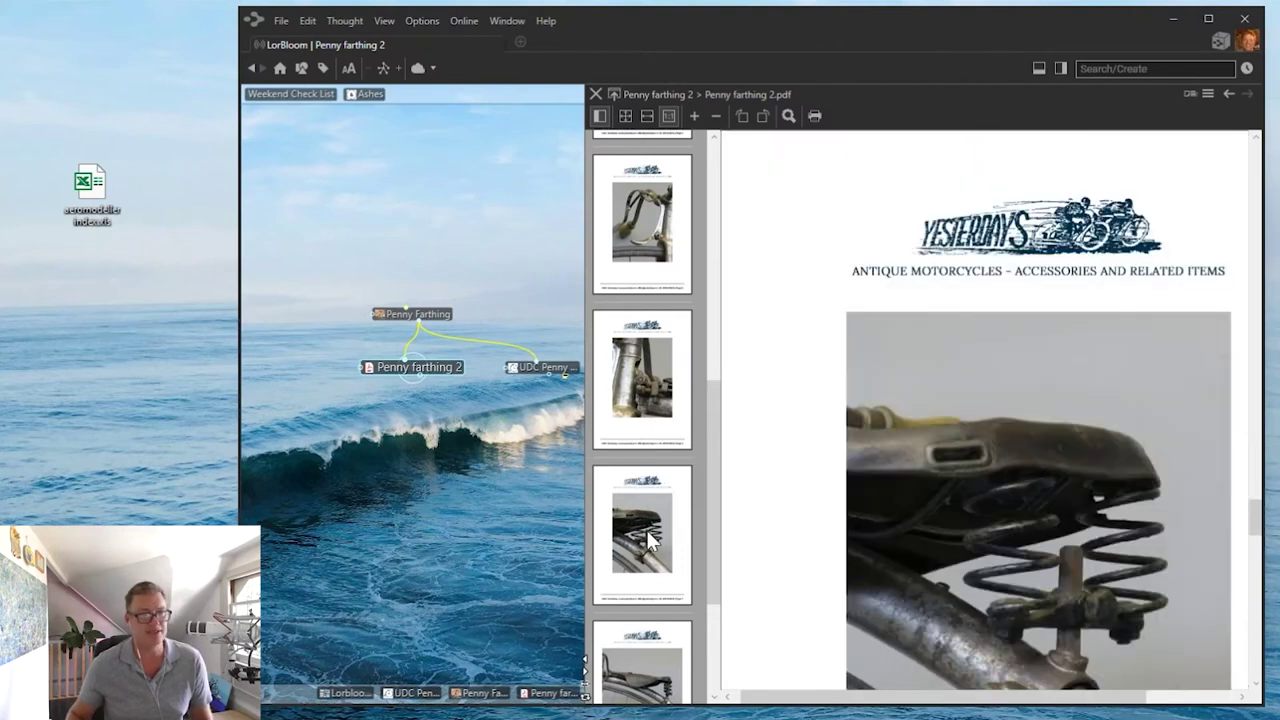
left_click_drag(714, 437, 718, 493)
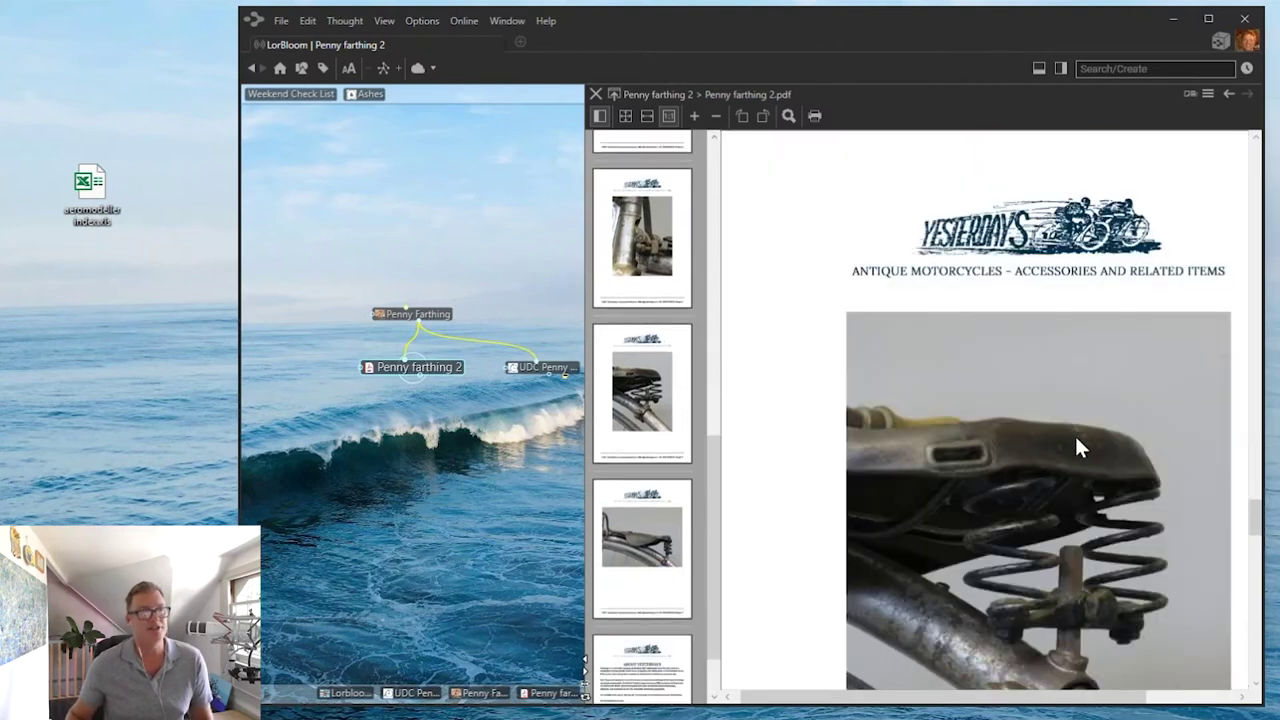
scroll(1074, 433, "down", 3)
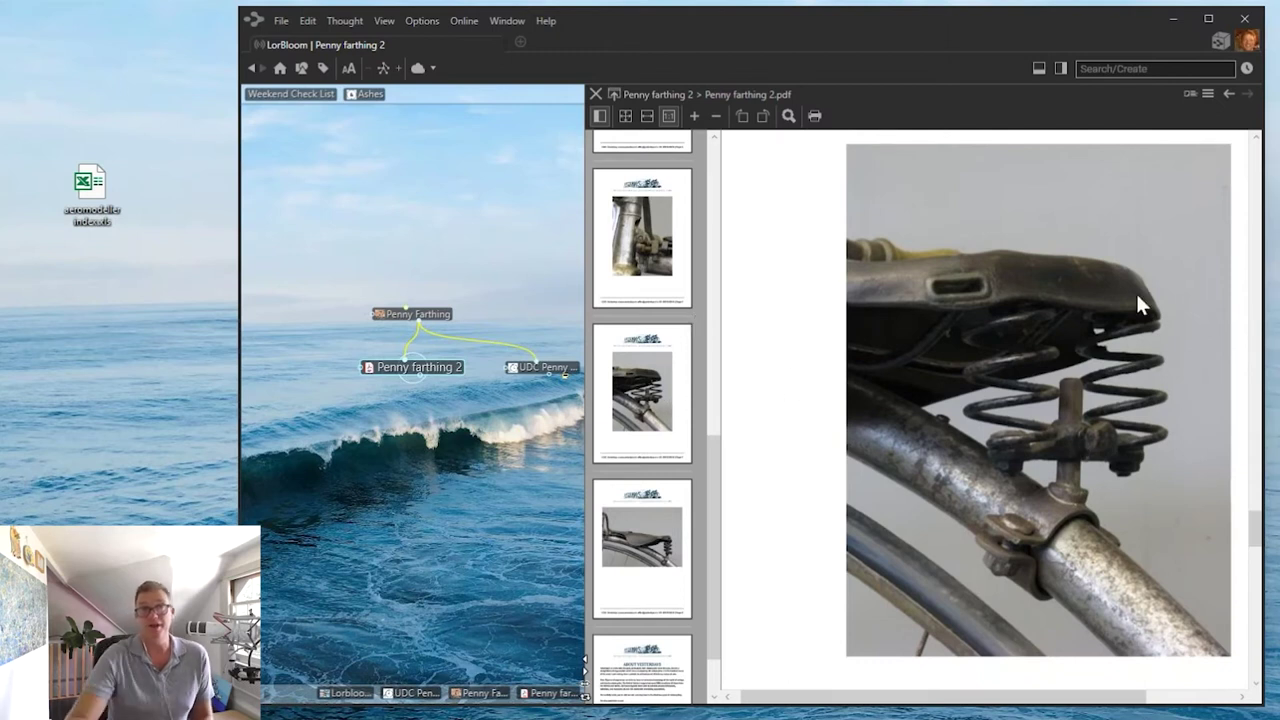
left_click_drag(709, 508, 714, 222)
left_click(632, 320)
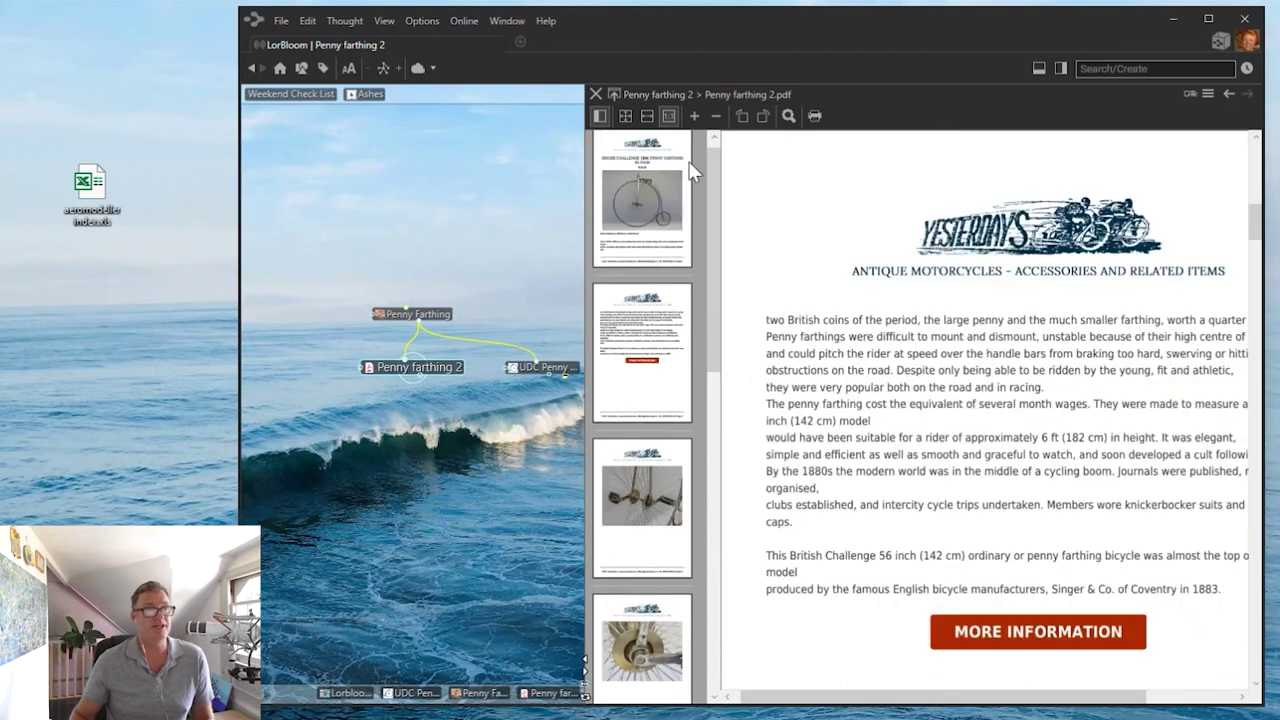
left_click(716, 118)
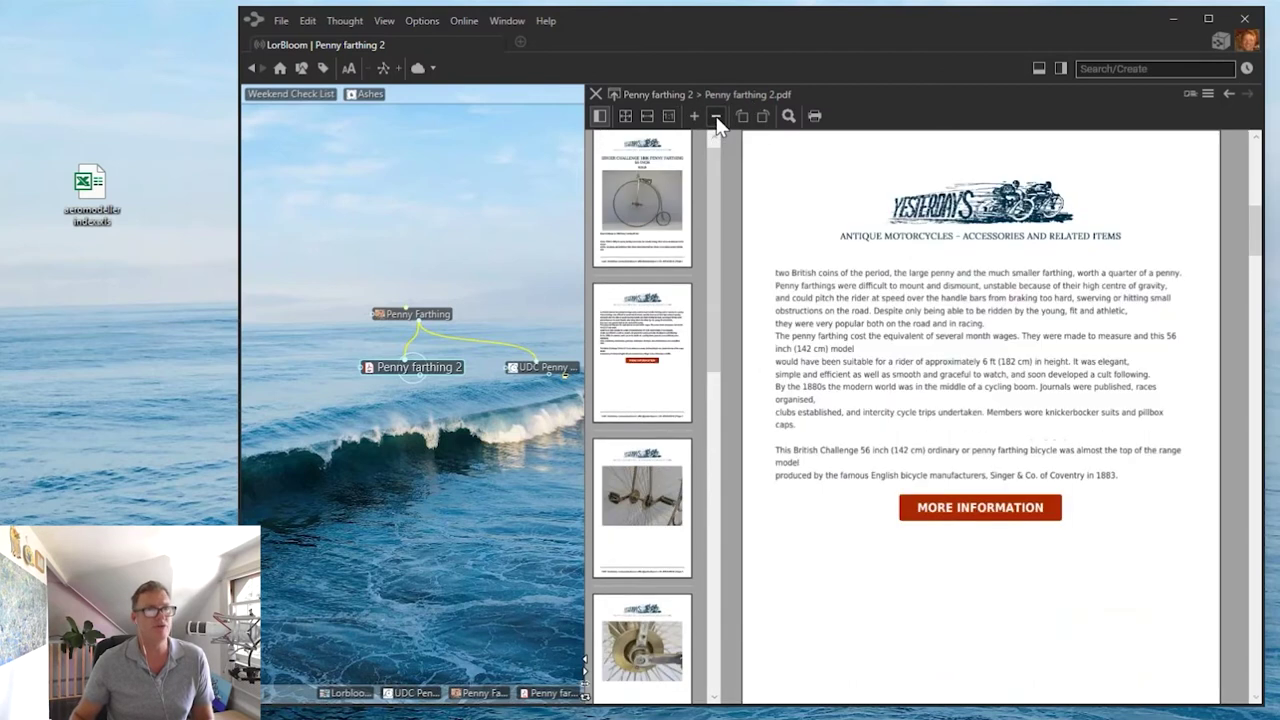
scroll(994, 262, "up", 3)
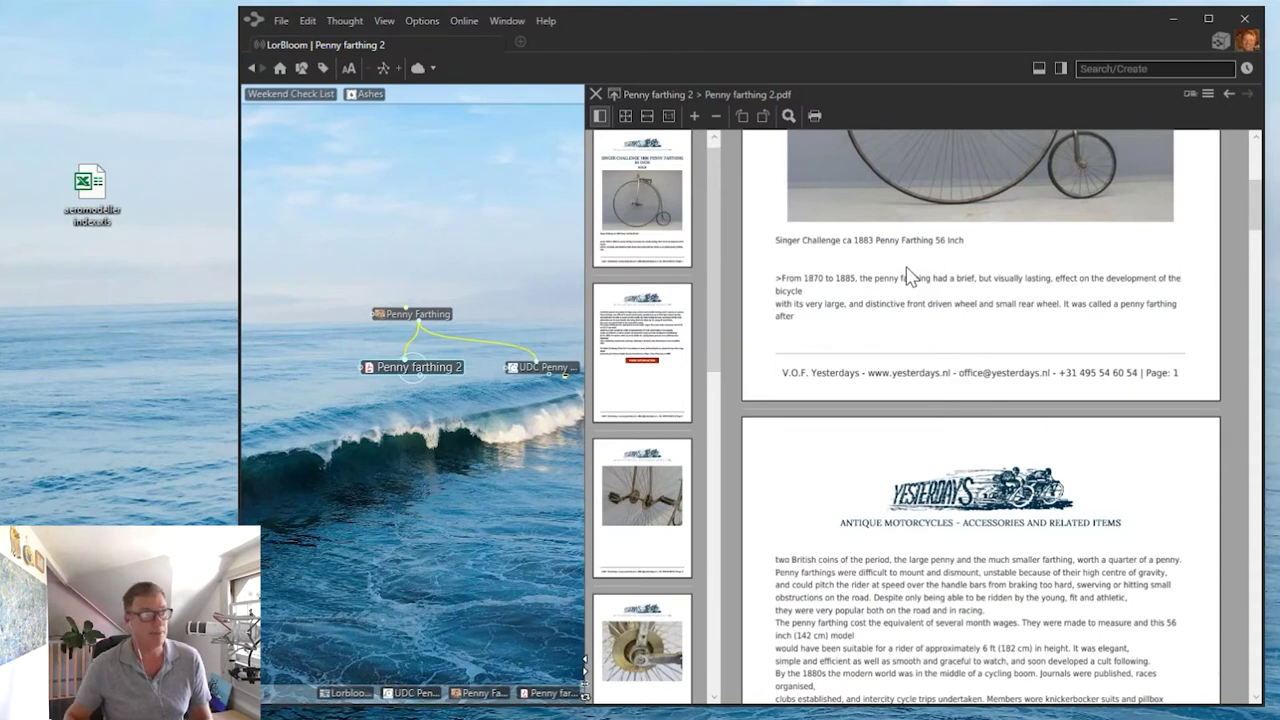
left_click(436, 316)
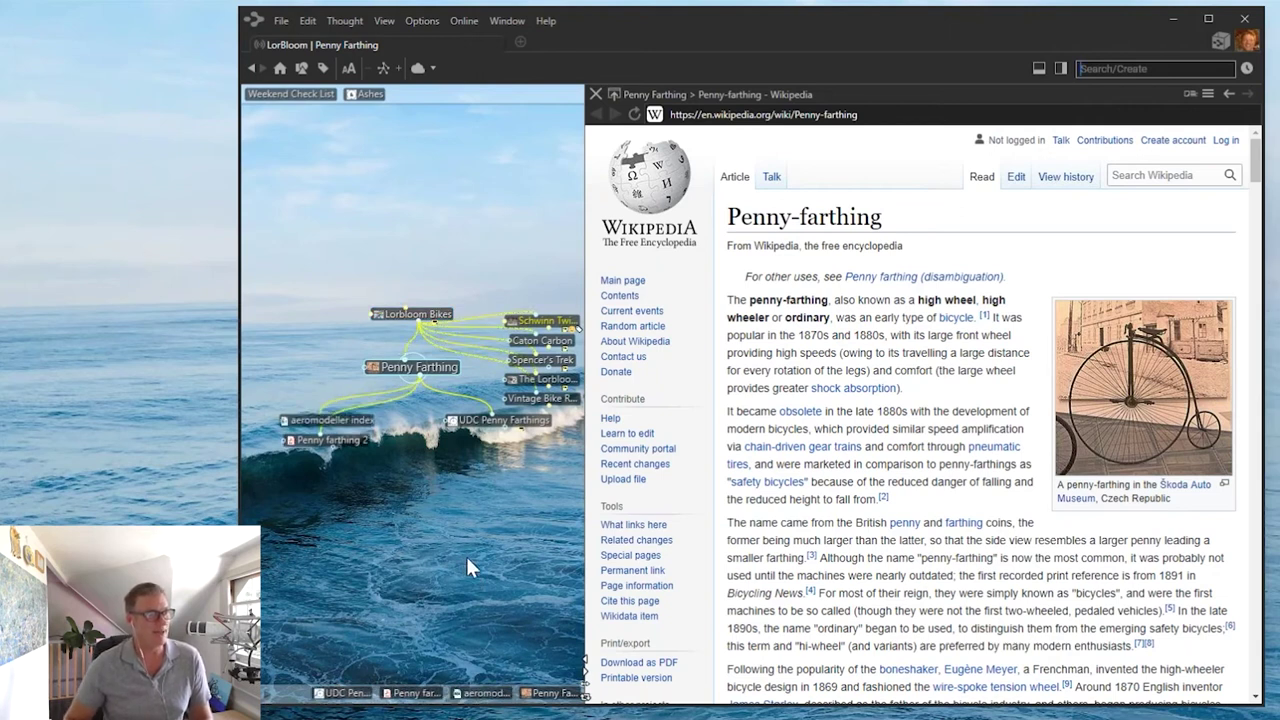
Step: Open the aeromodeller index thought's .xls attachment in Excel, then close Excel again
left_click(323, 421)
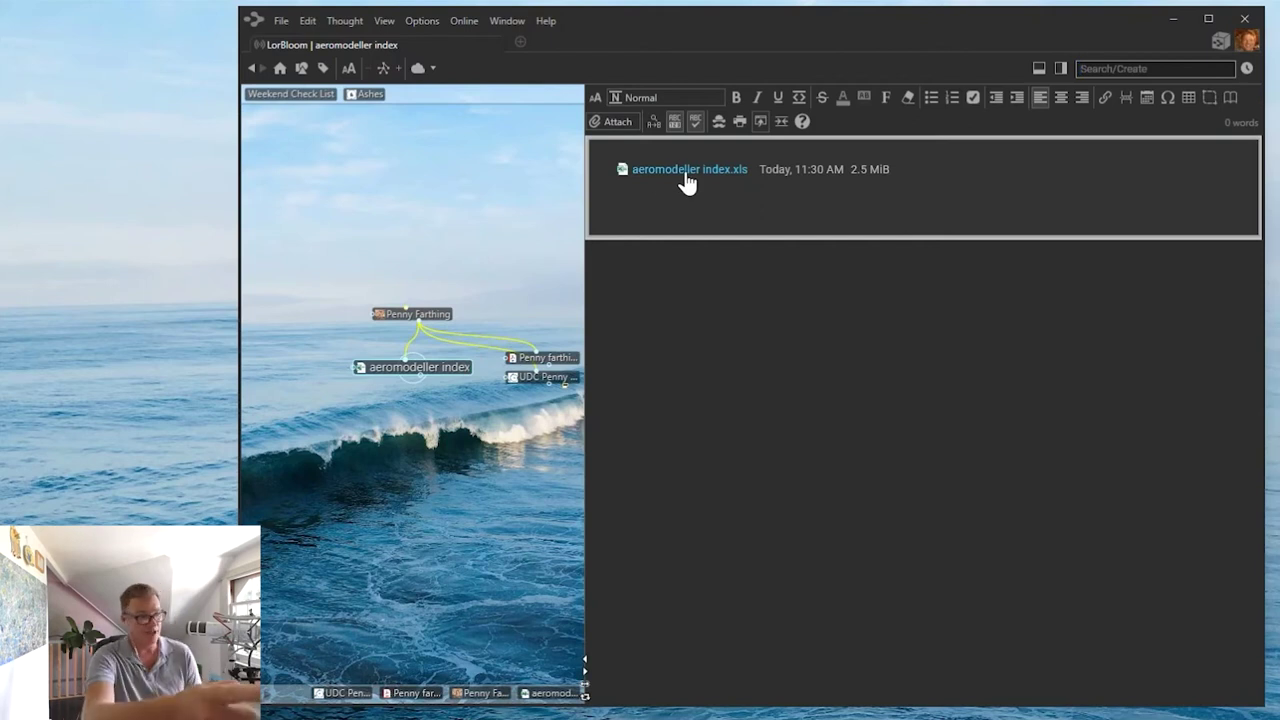
left_click(687, 172)
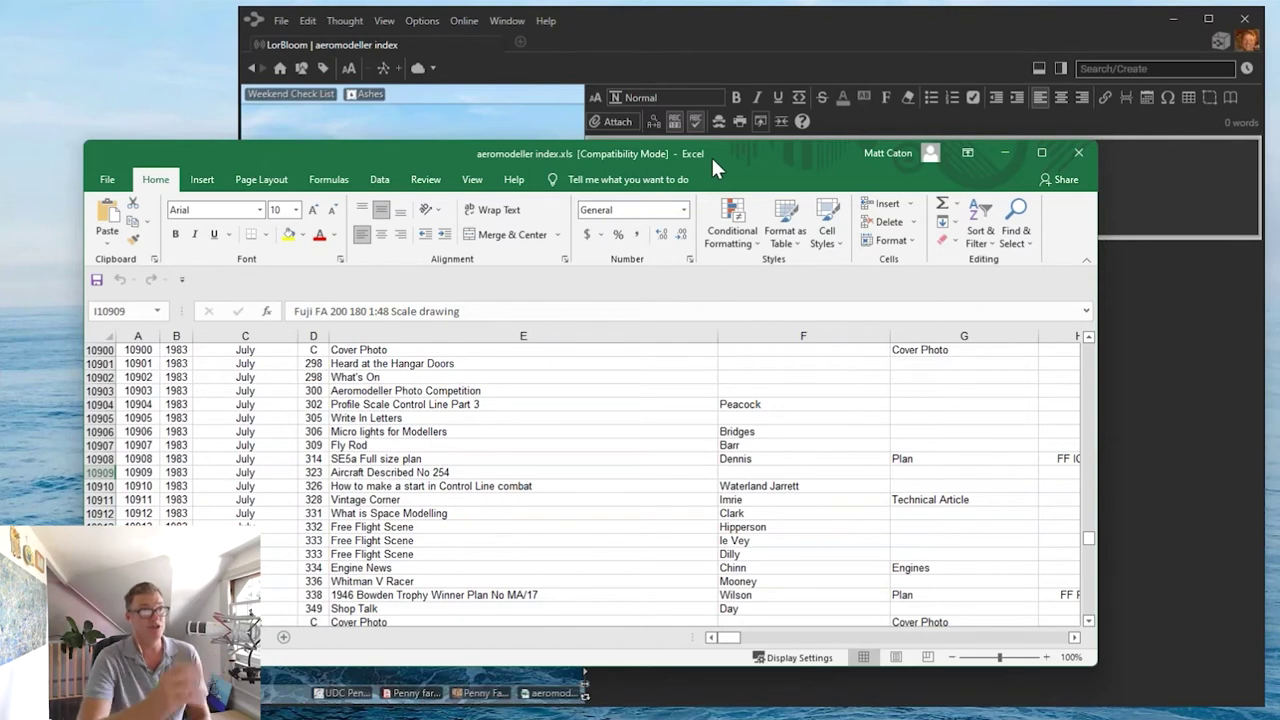
left_click(1078, 153)
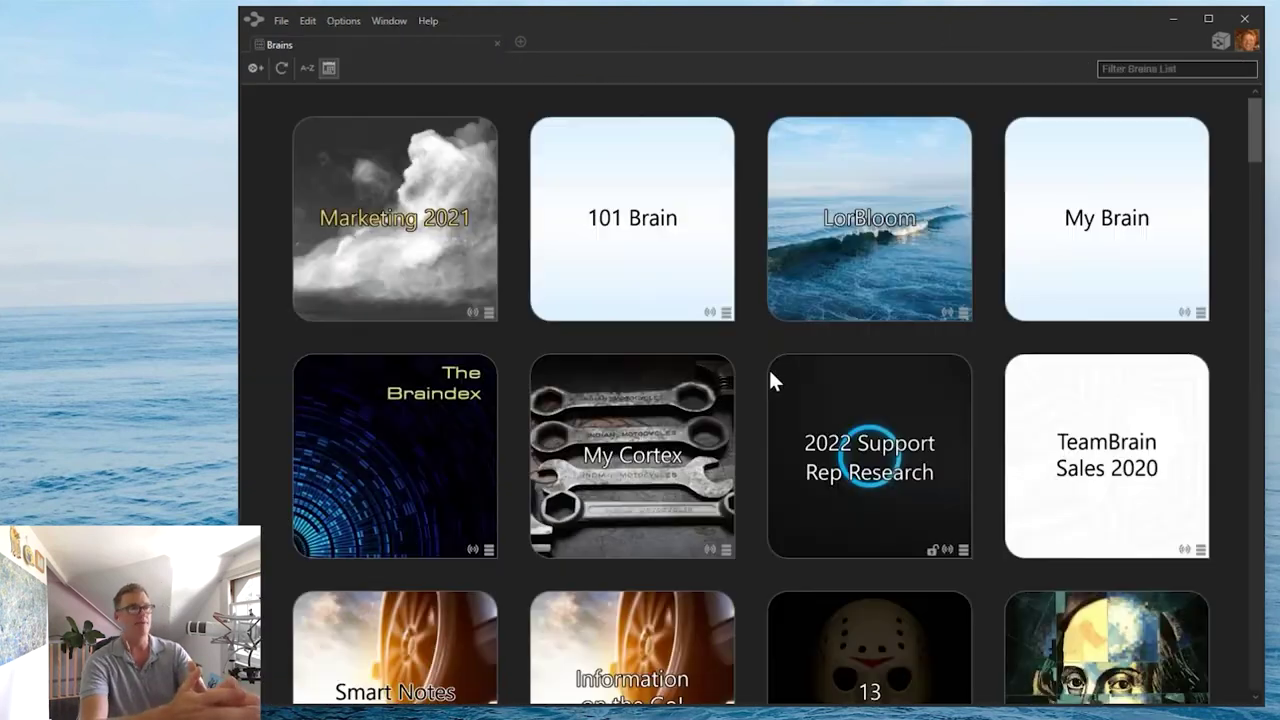
Step: Close the LorBloom brain with Ctrl+W, scroll the Brains list, and minimize TheBrain
key("ctrl+w")
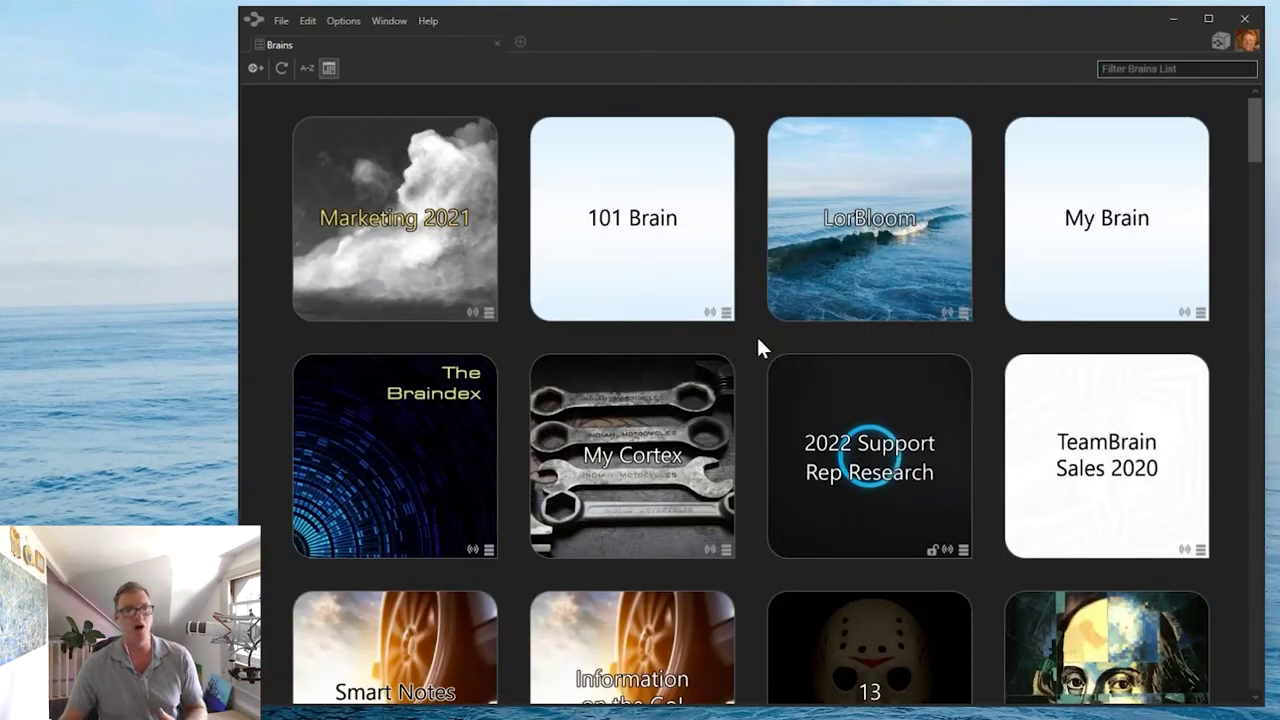
scroll(757, 340, "down", 5)
scroll(757, 340, "down", 3)
scroll(757, 340, "up", 6)
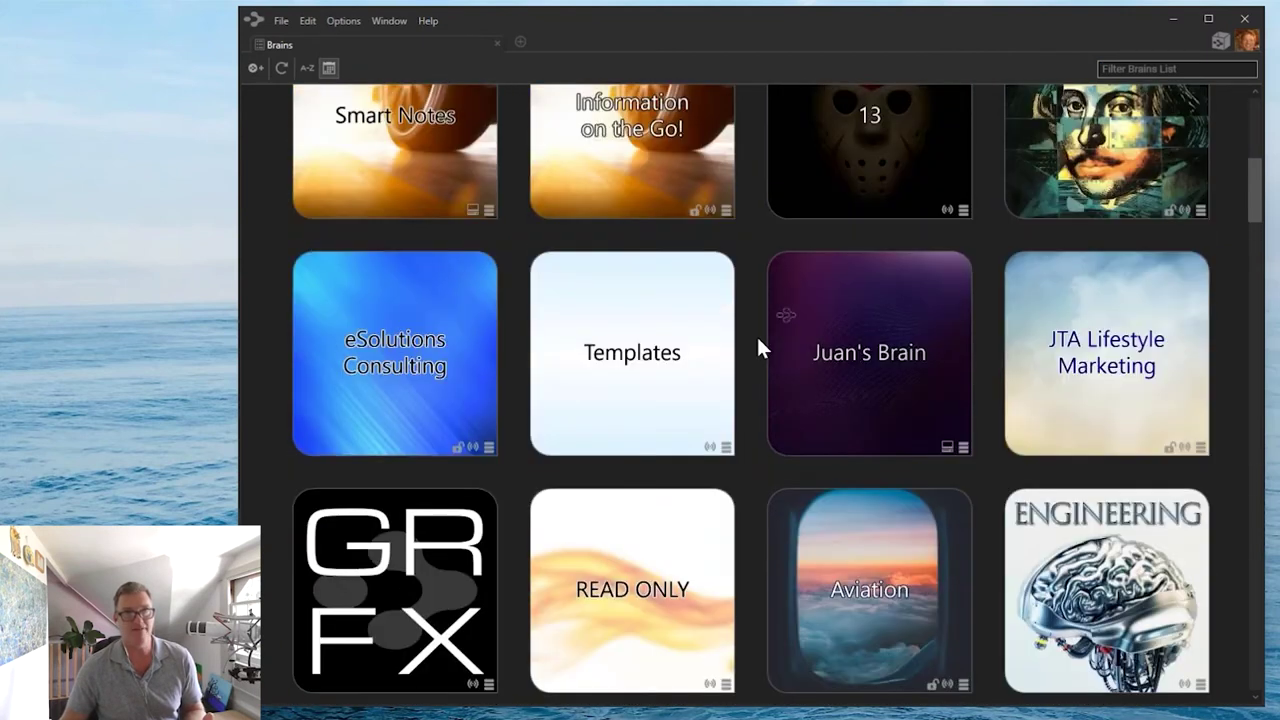
scroll(757, 343, "up", 2)
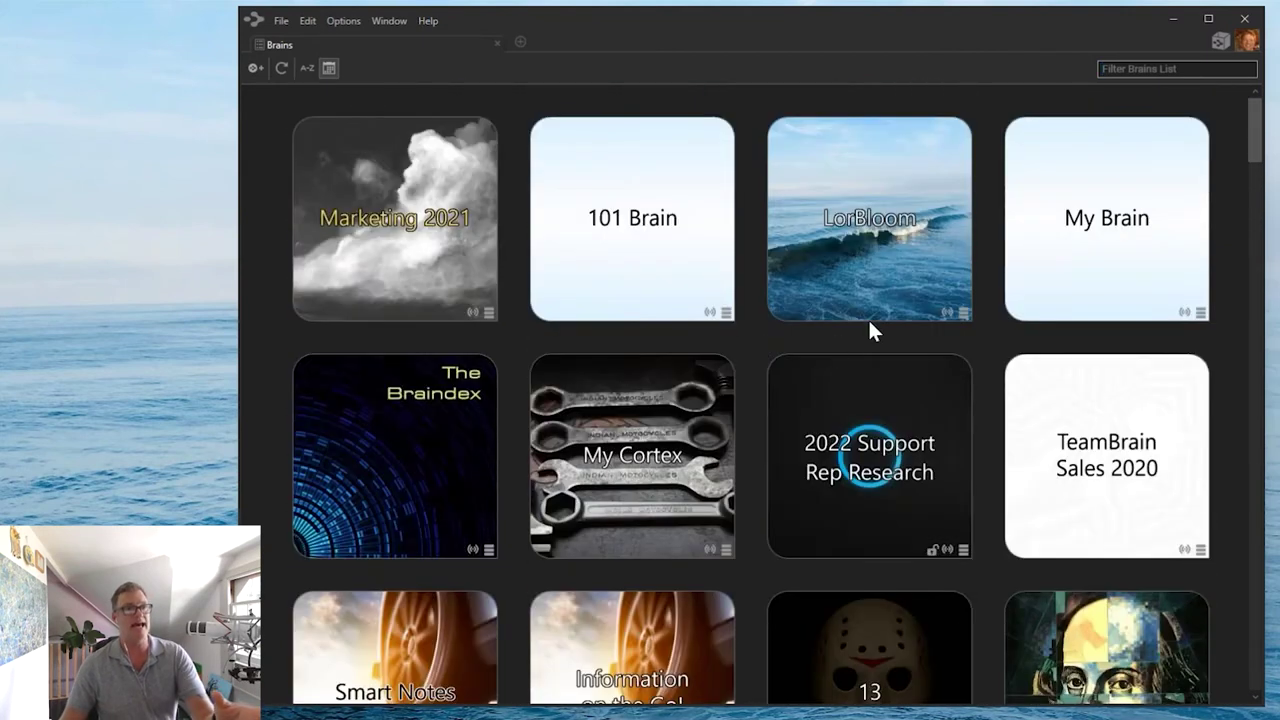
left_click(1172, 22)
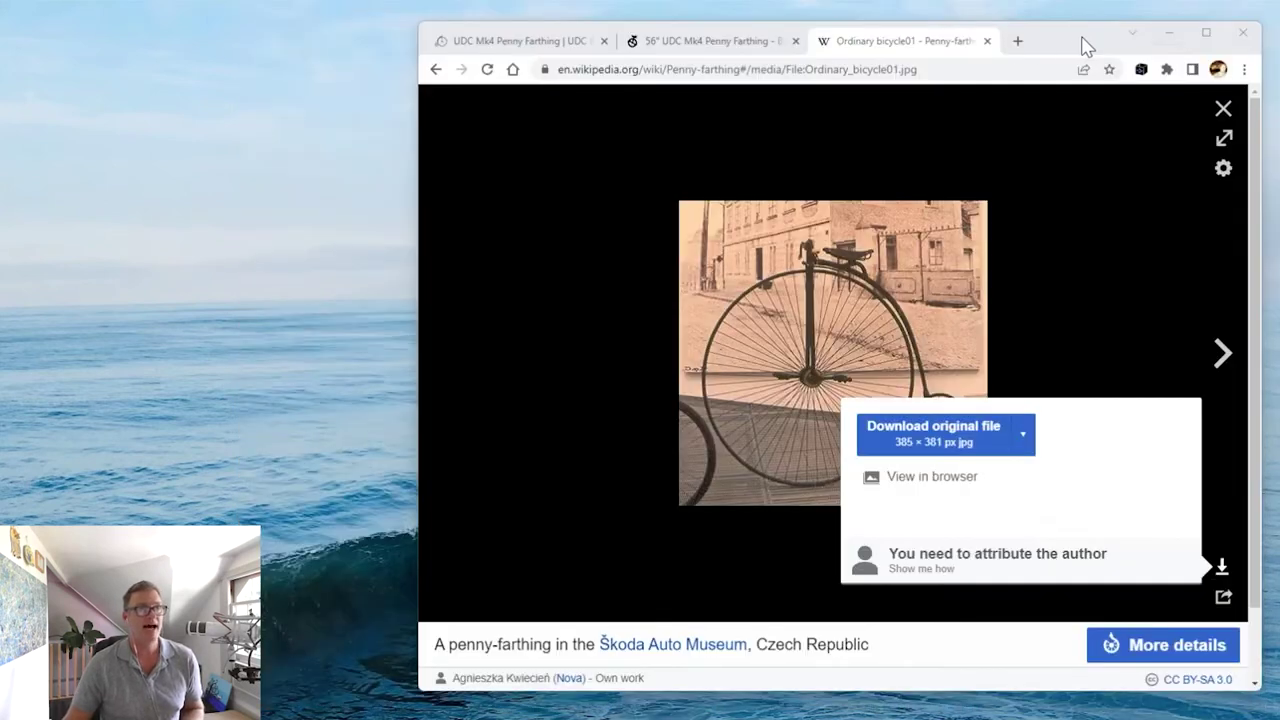
left_click_drag(1086, 40, 809, 36)
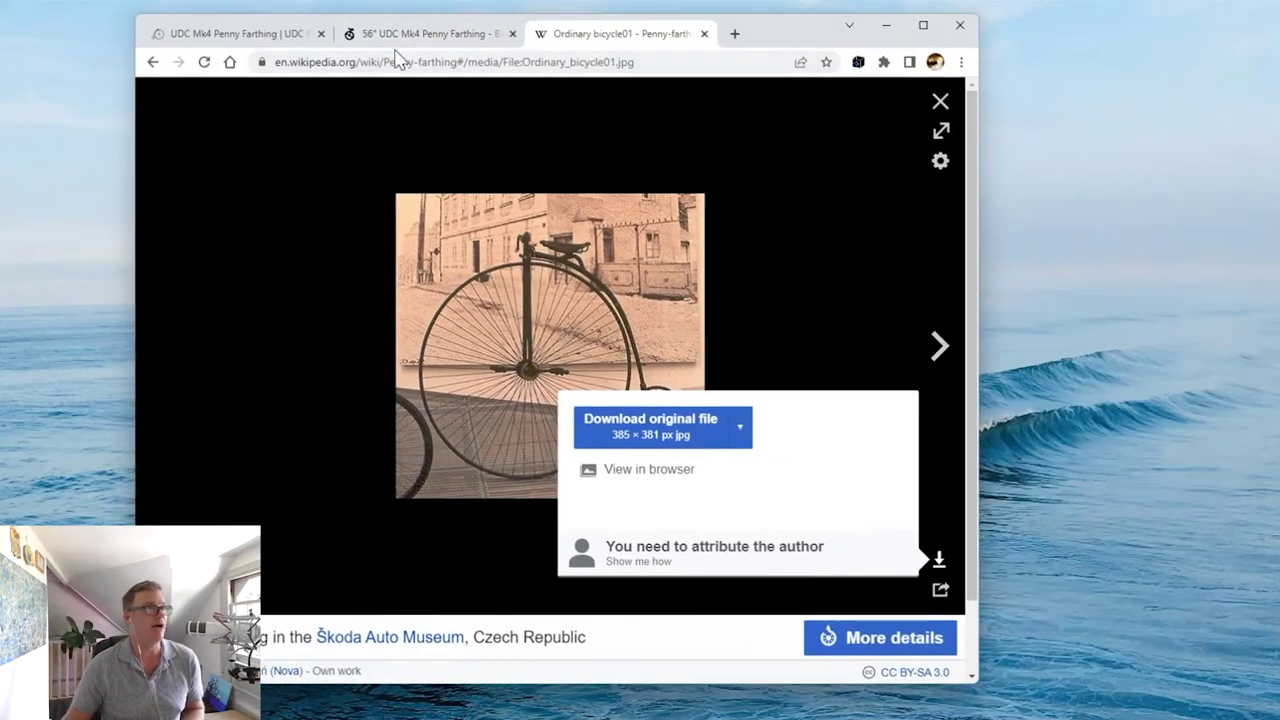
left_click(405, 38)
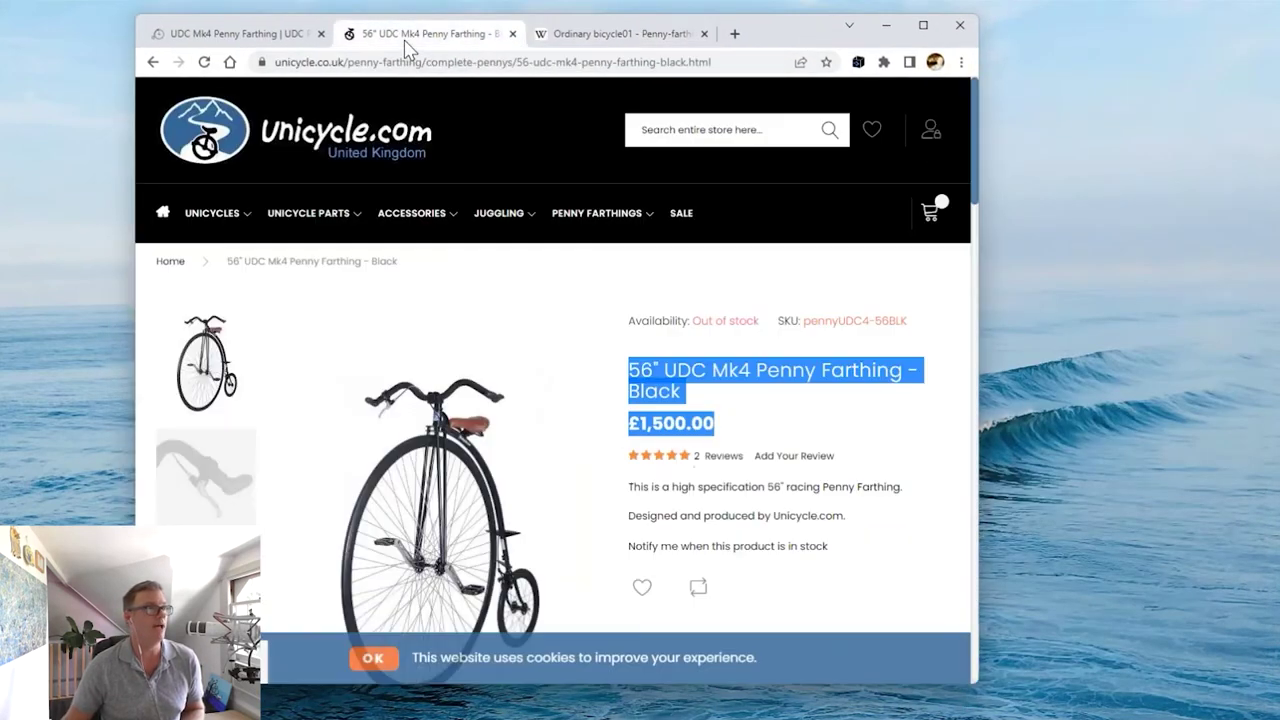
left_click(153, 63)
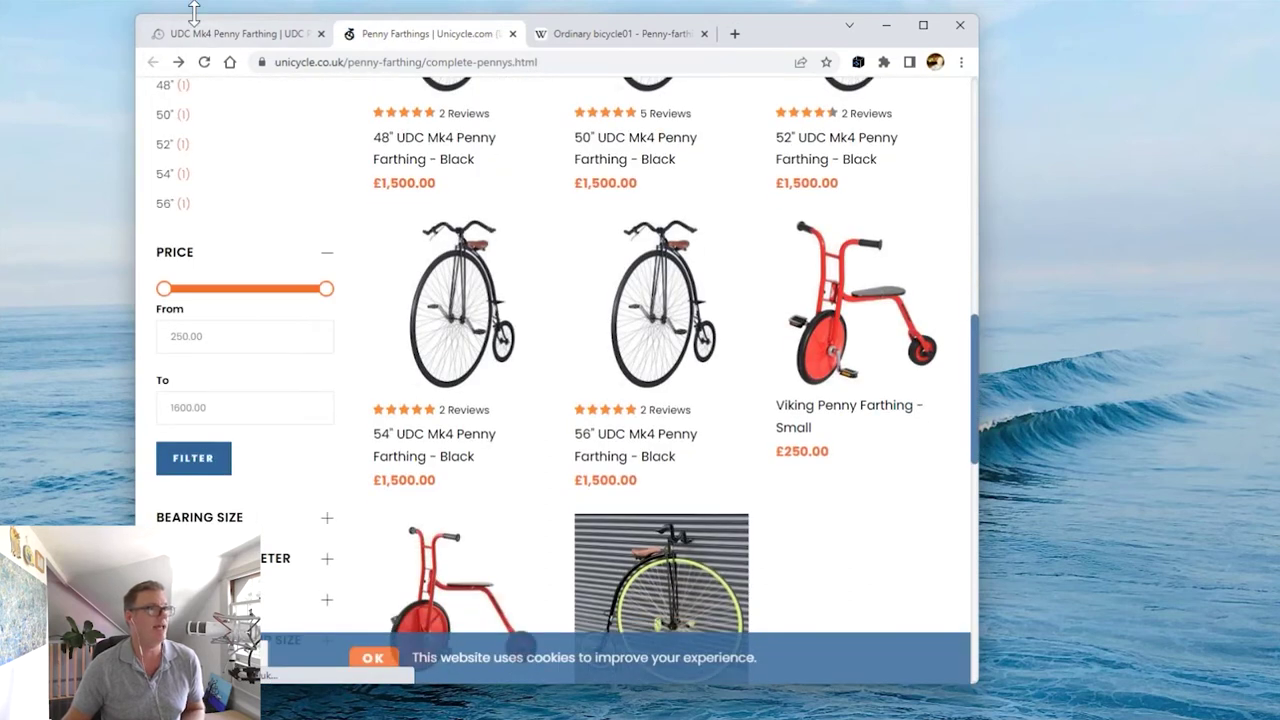
left_click(210, 34)
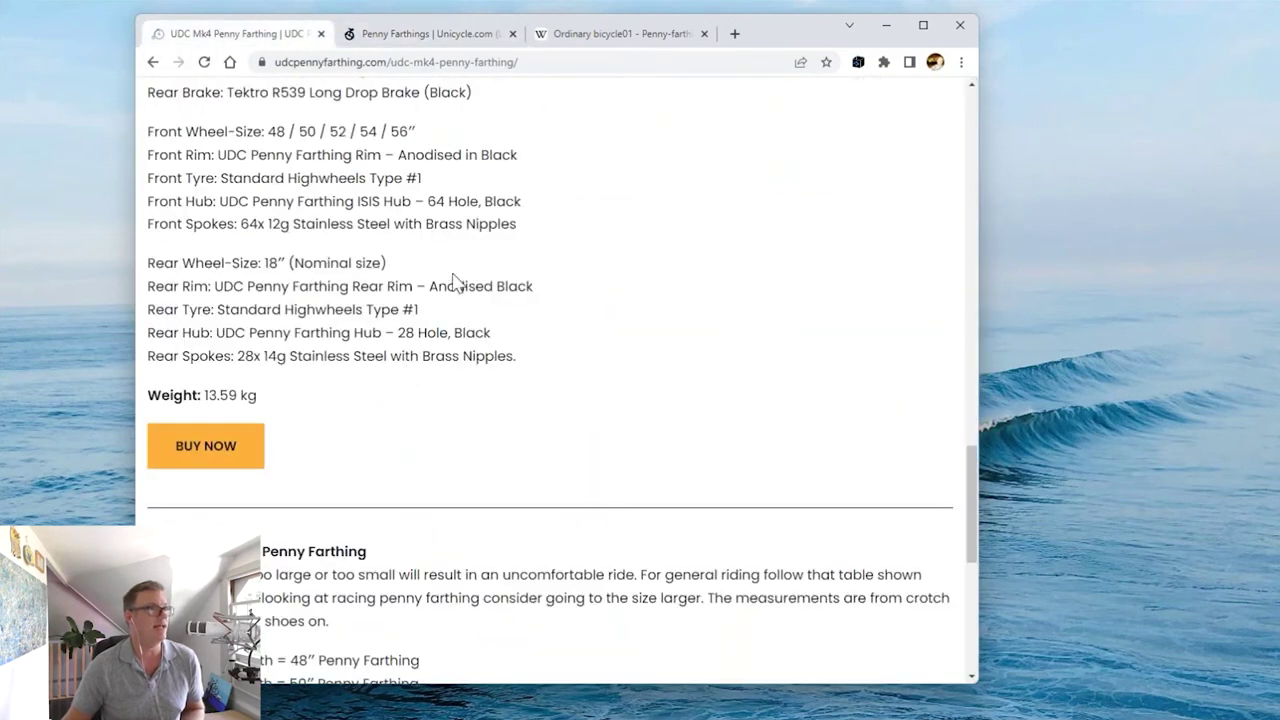
left_click(153, 62)
left_click(153, 62)
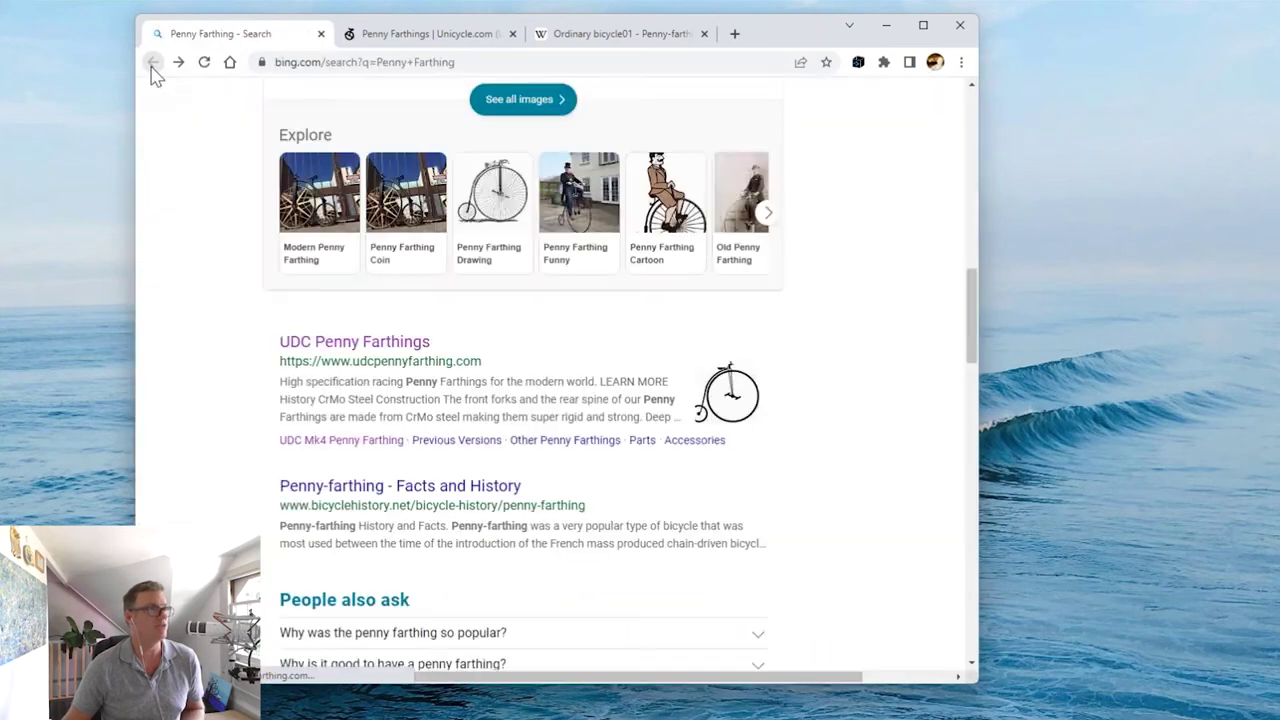
scroll(612, 475, "down", 8)
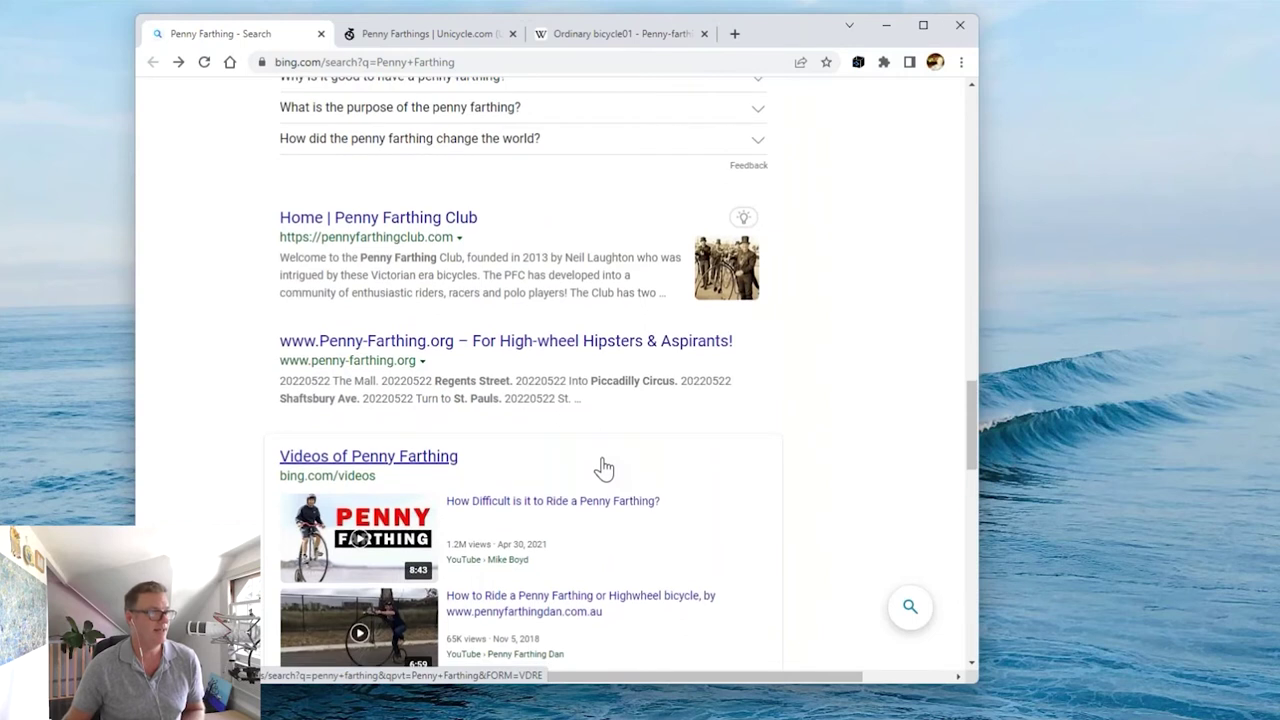
scroll(600, 466, "down", 2)
mouse_move(458, 368)
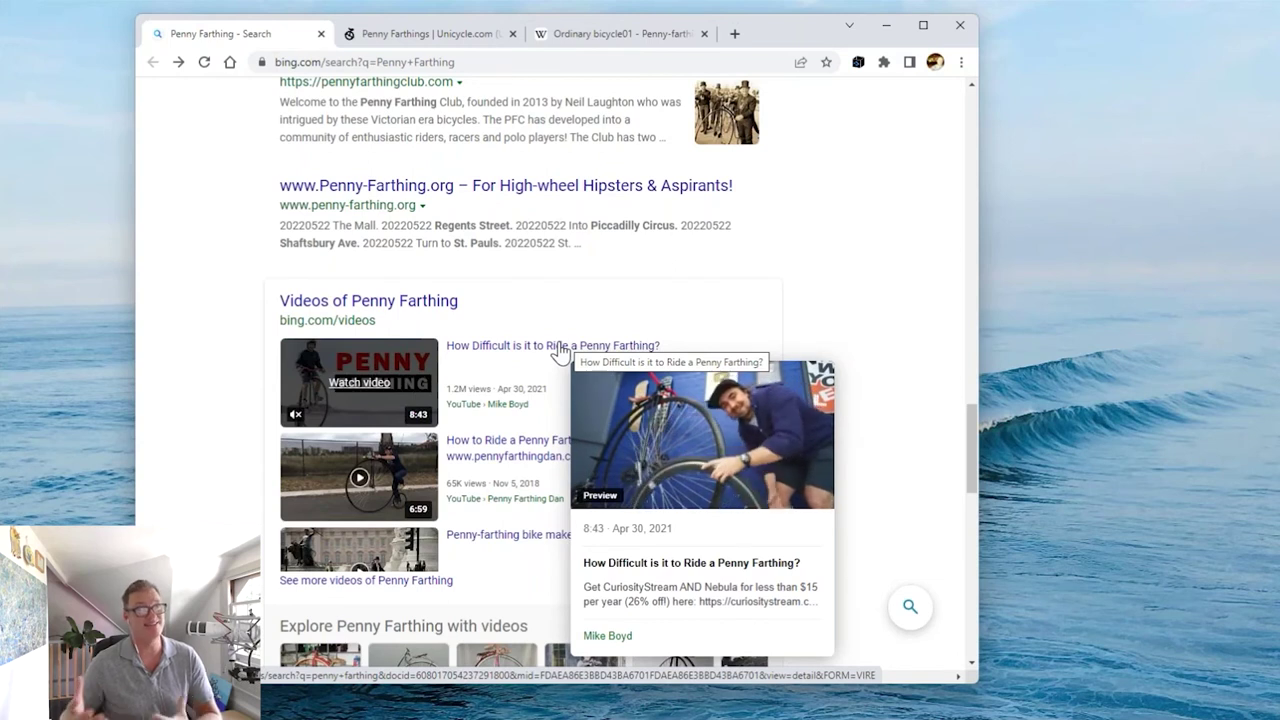
left_click(510, 350)
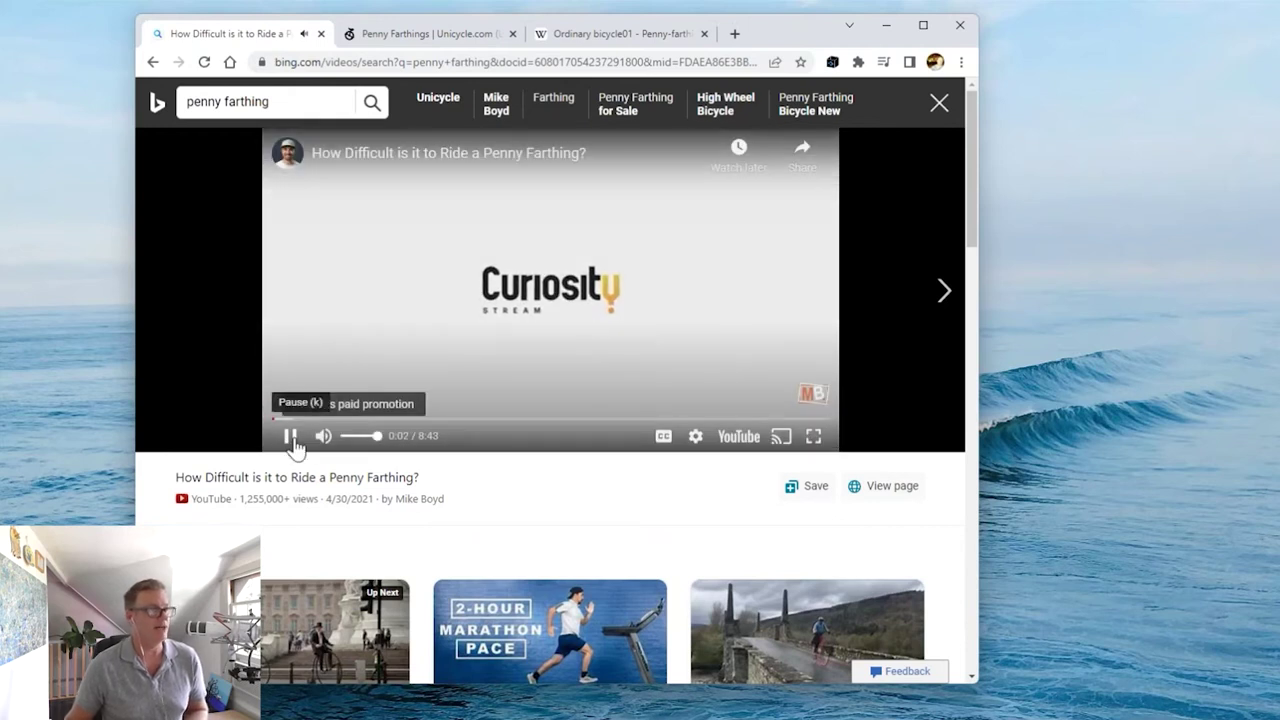
left_click(289, 435)
left_click(745, 438)
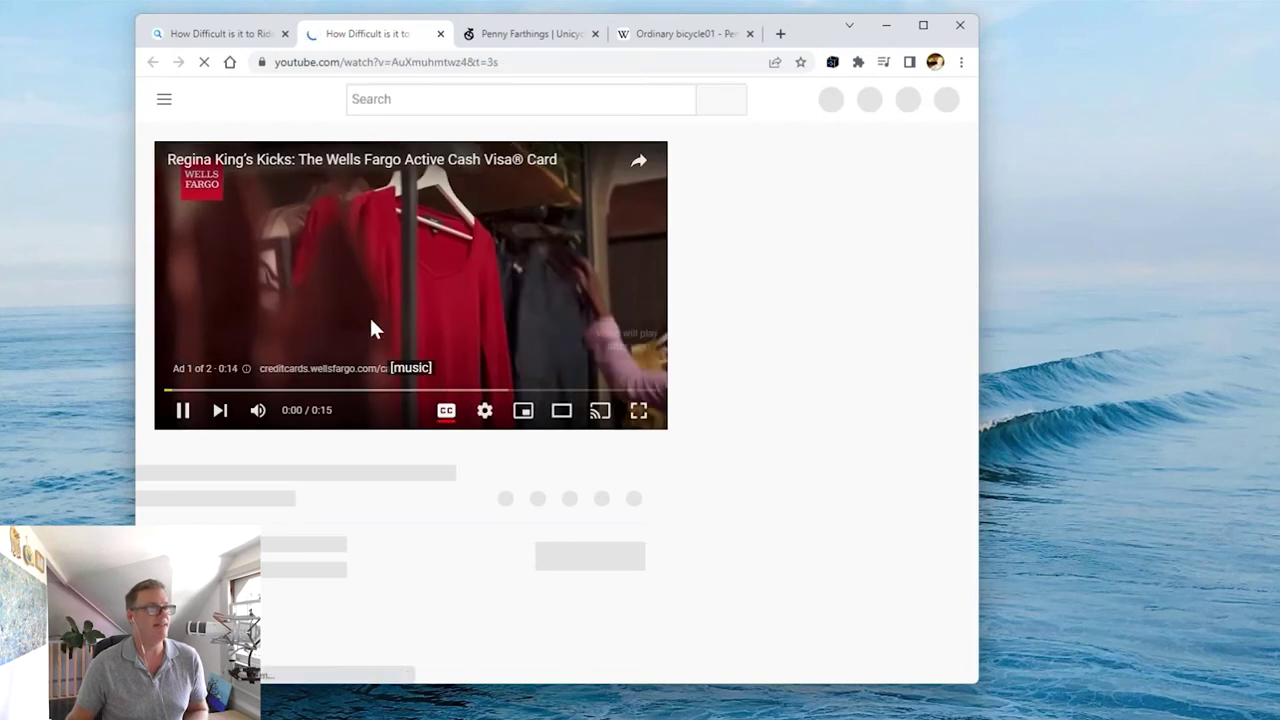
left_click(183, 418)
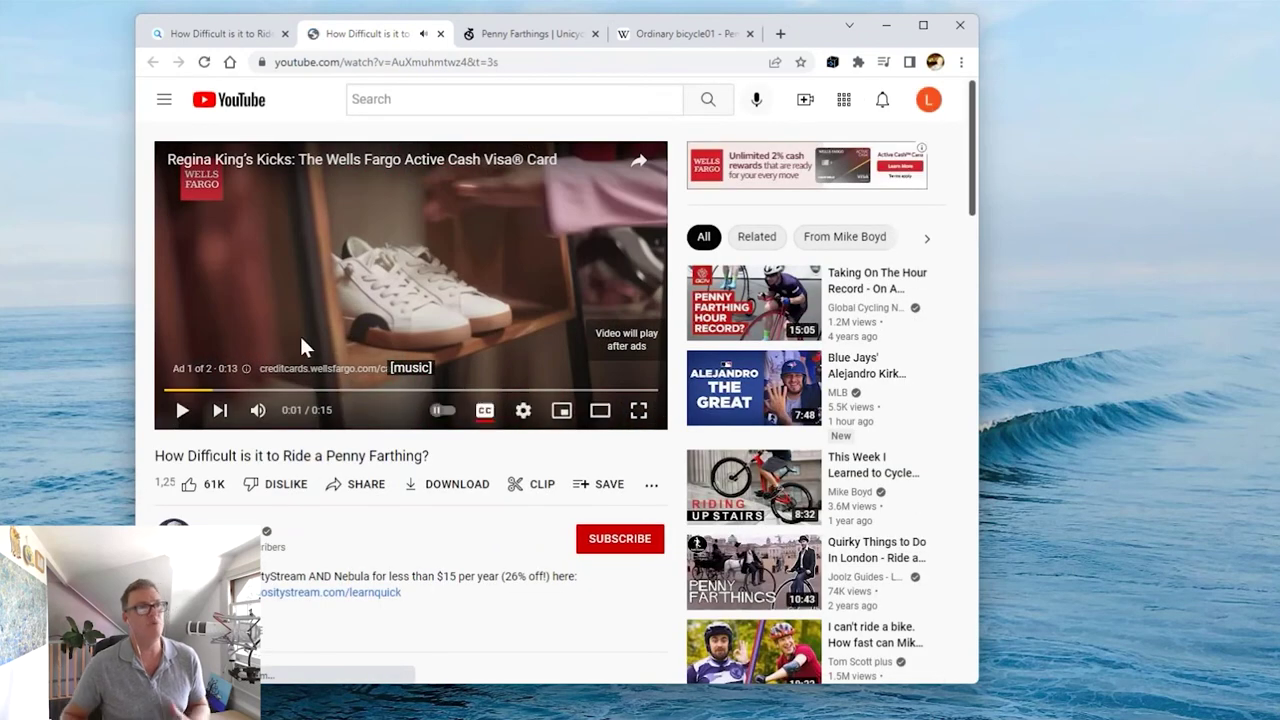
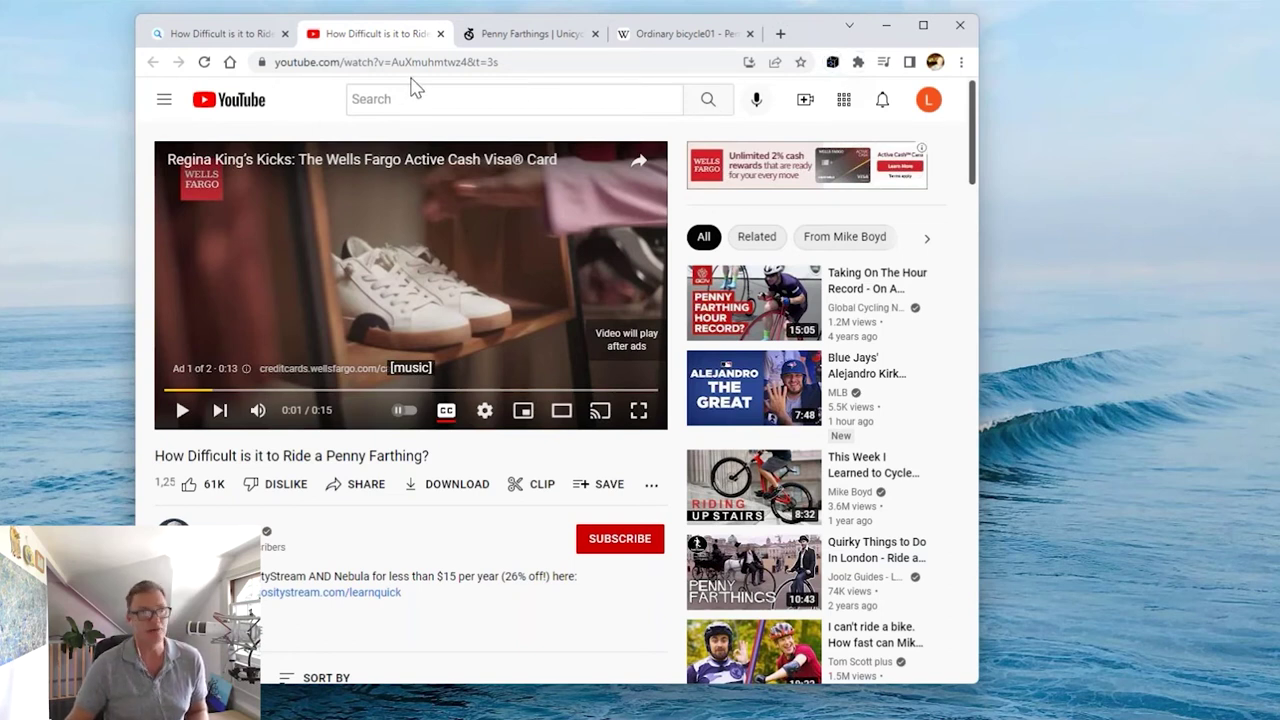
Step: Log into TheBrain Chrome extension with the saved username and account password to save the penny-farthing video
left_click(832, 63)
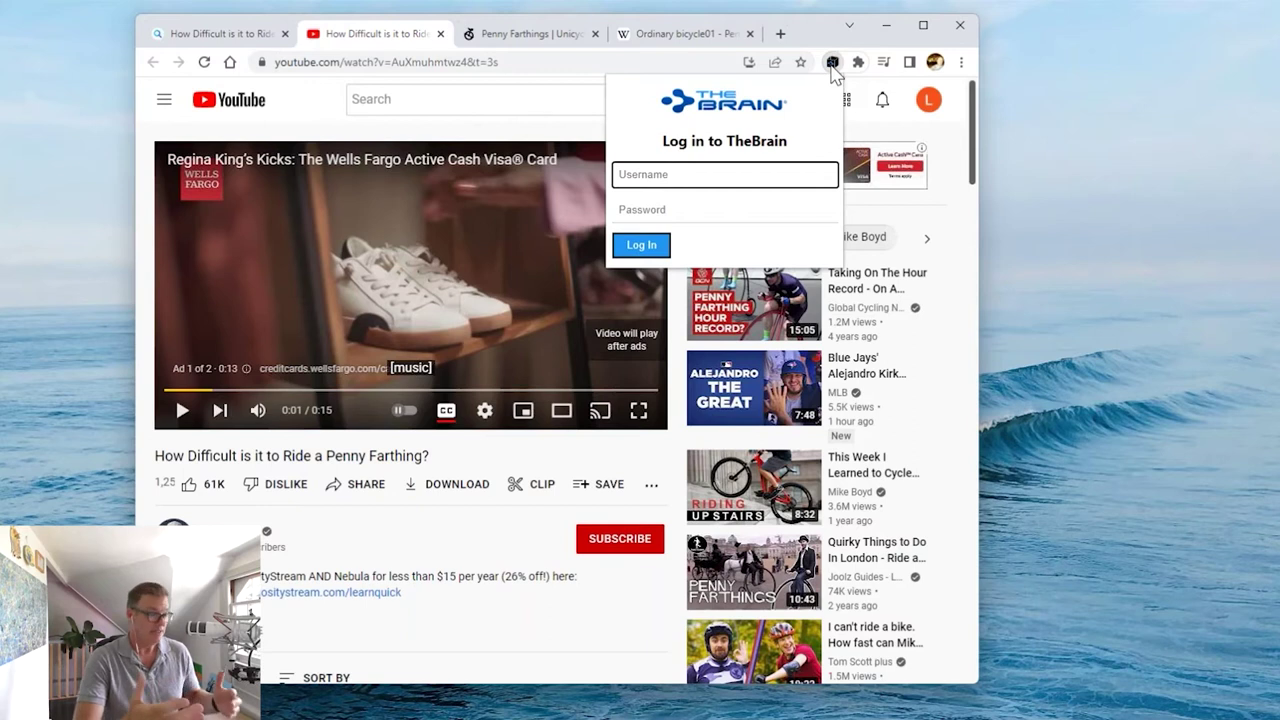
type("m")
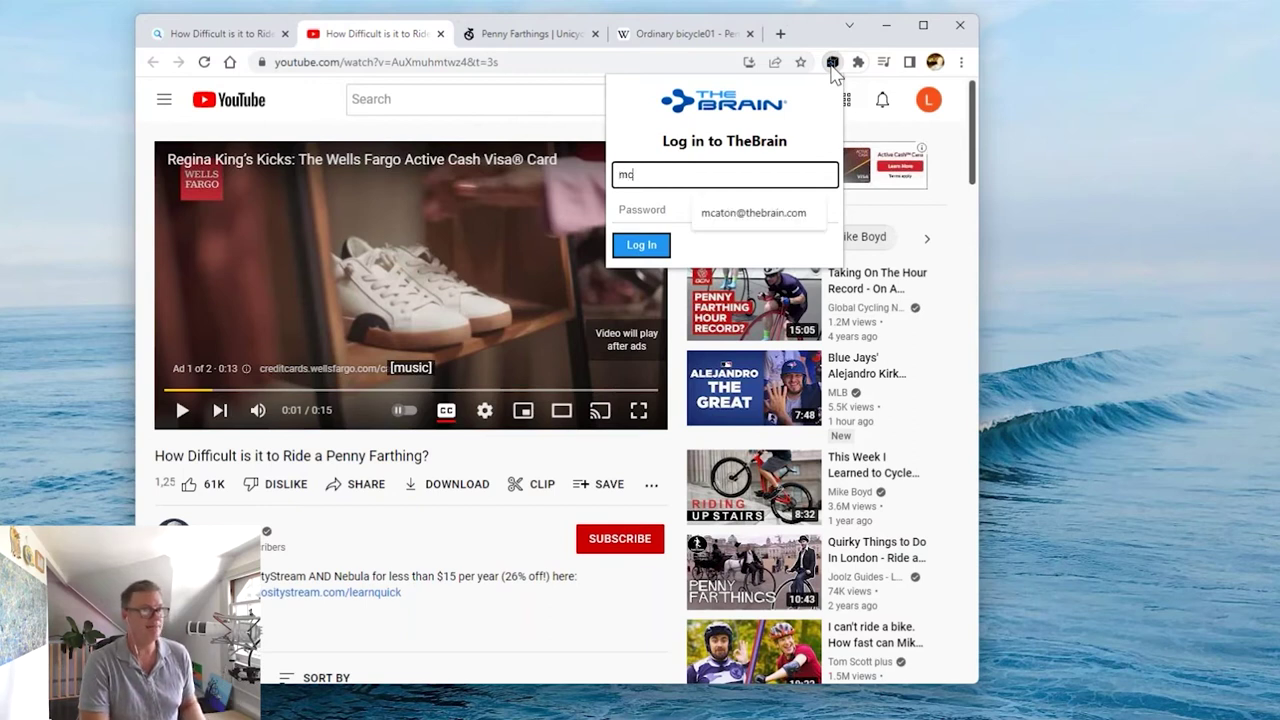
type("com")
left_click(756, 213)
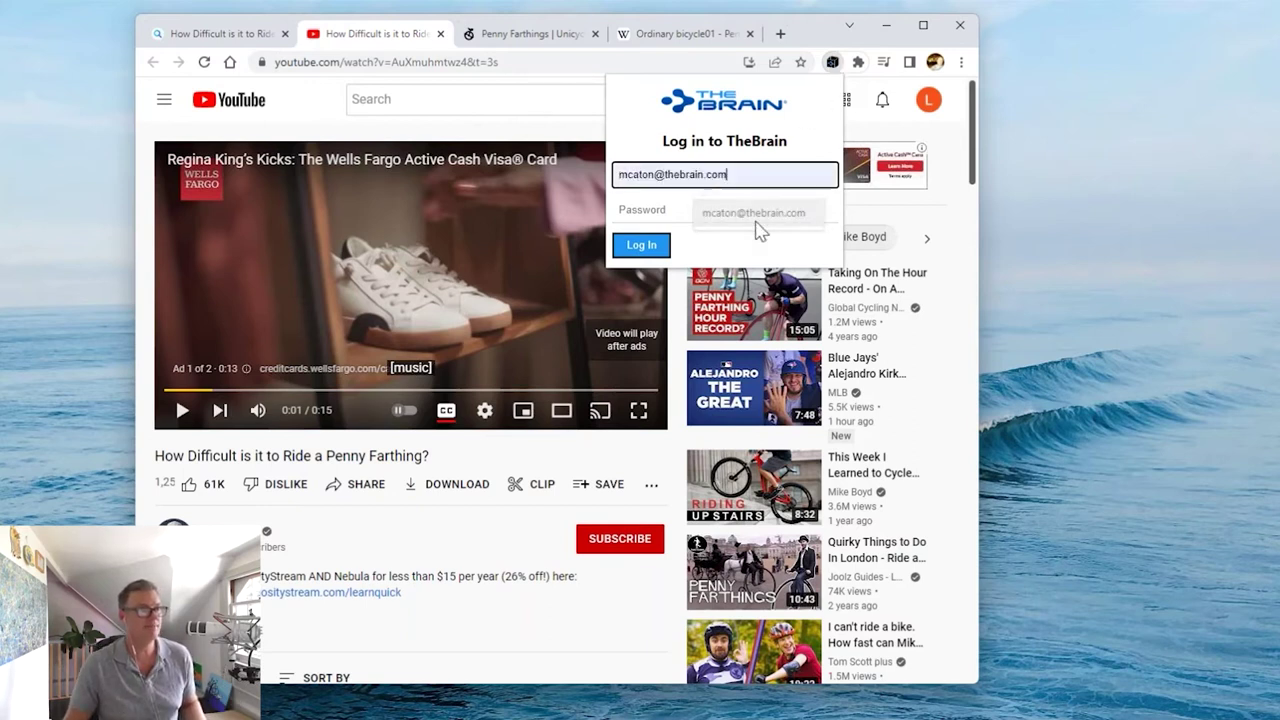
left_click(666, 210)
type("••••••")
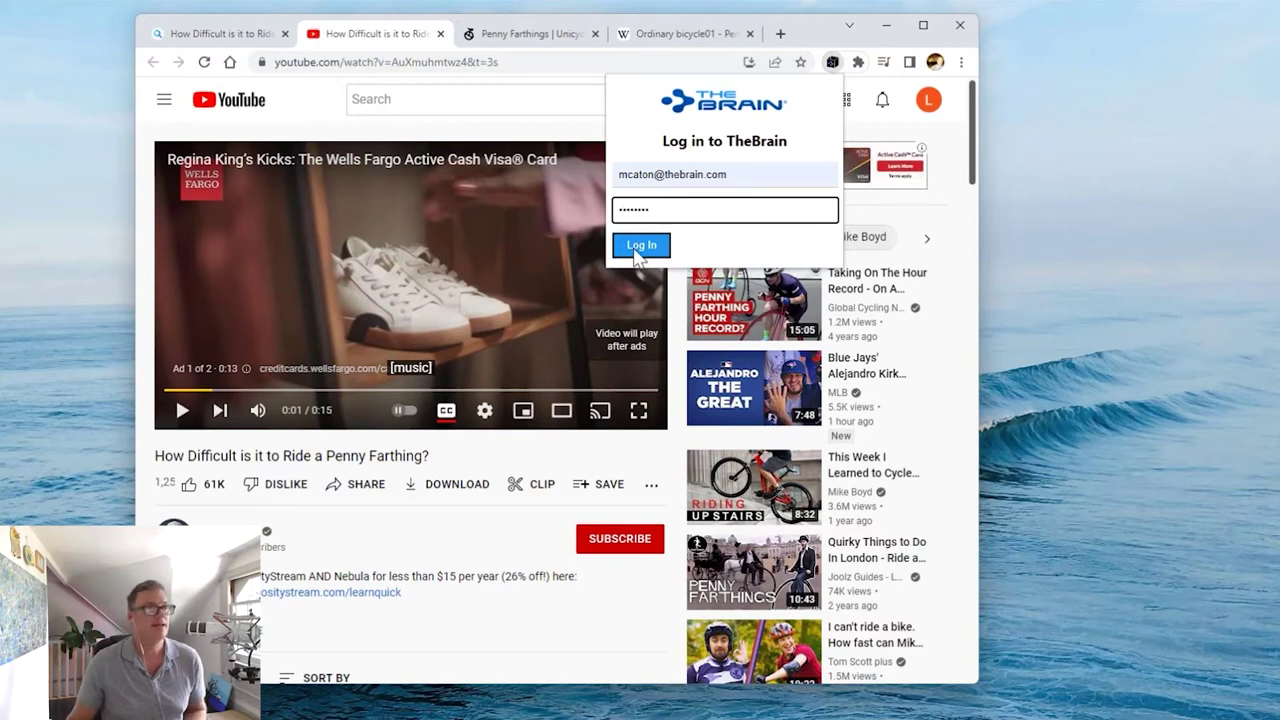
left_click(634, 248)
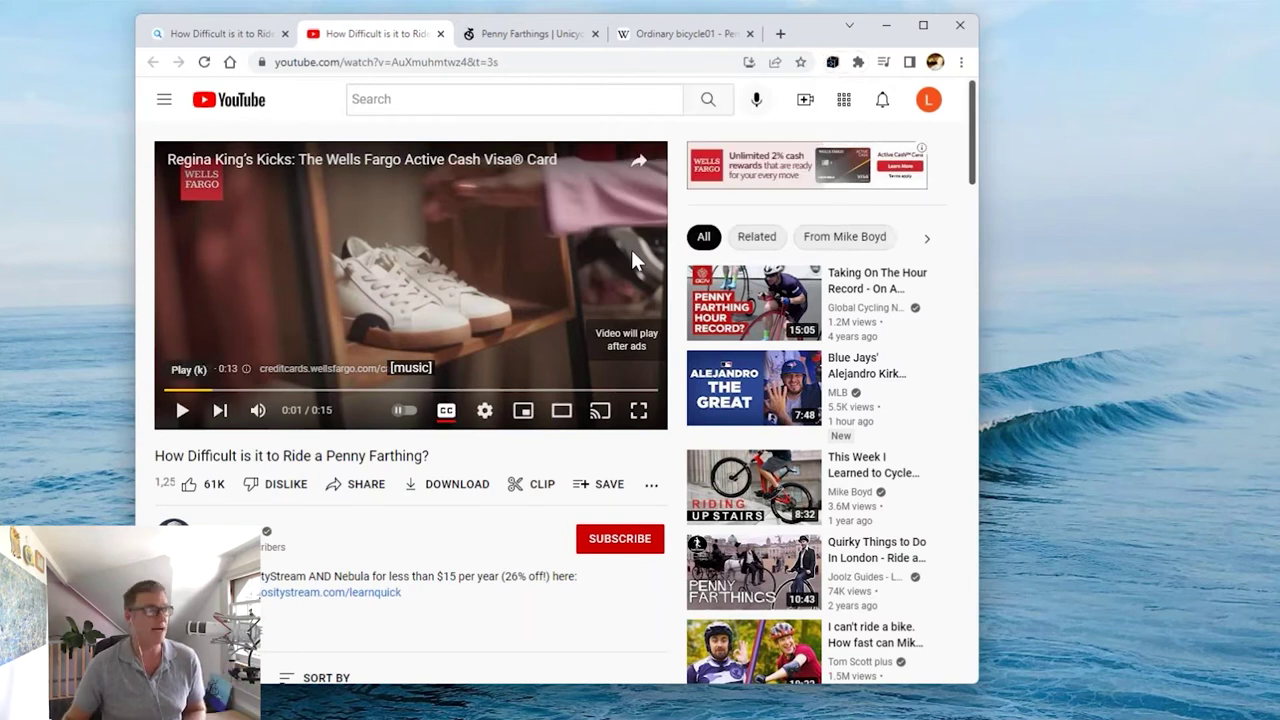
left_click(238, 36)
left_click(152, 62)
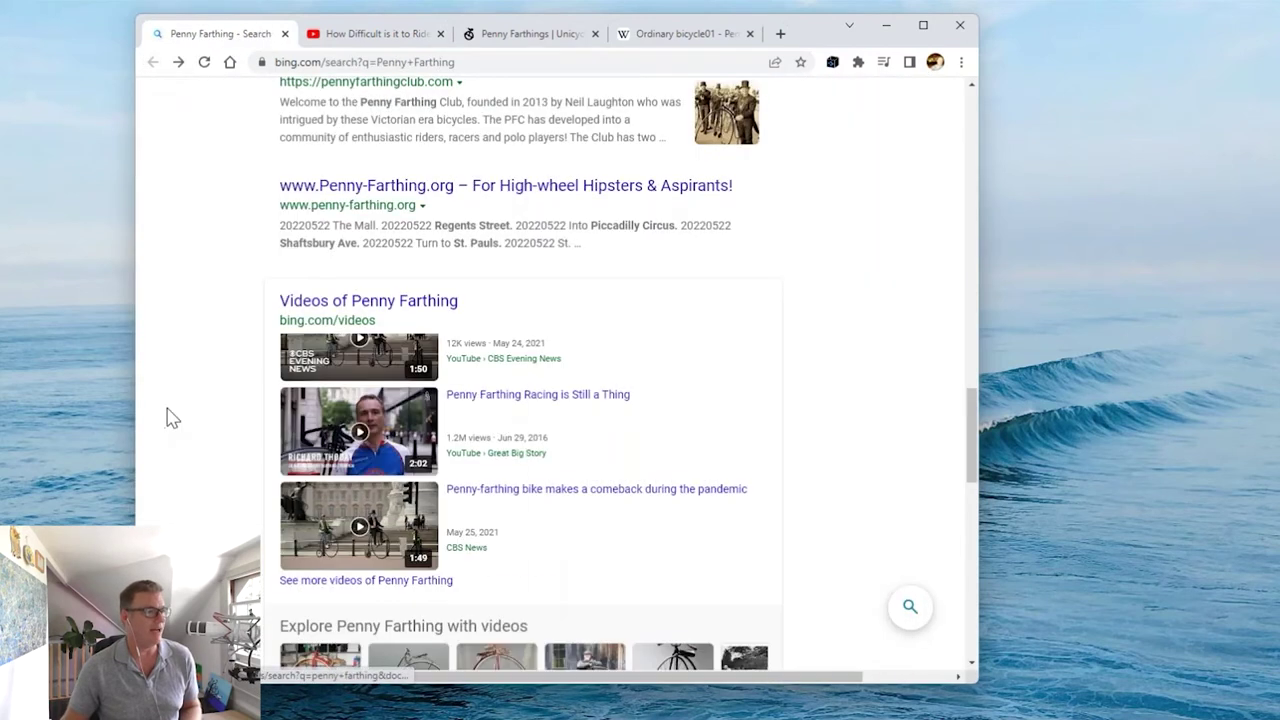
scroll(170, 418, "down", 5)
left_click(436, 396)
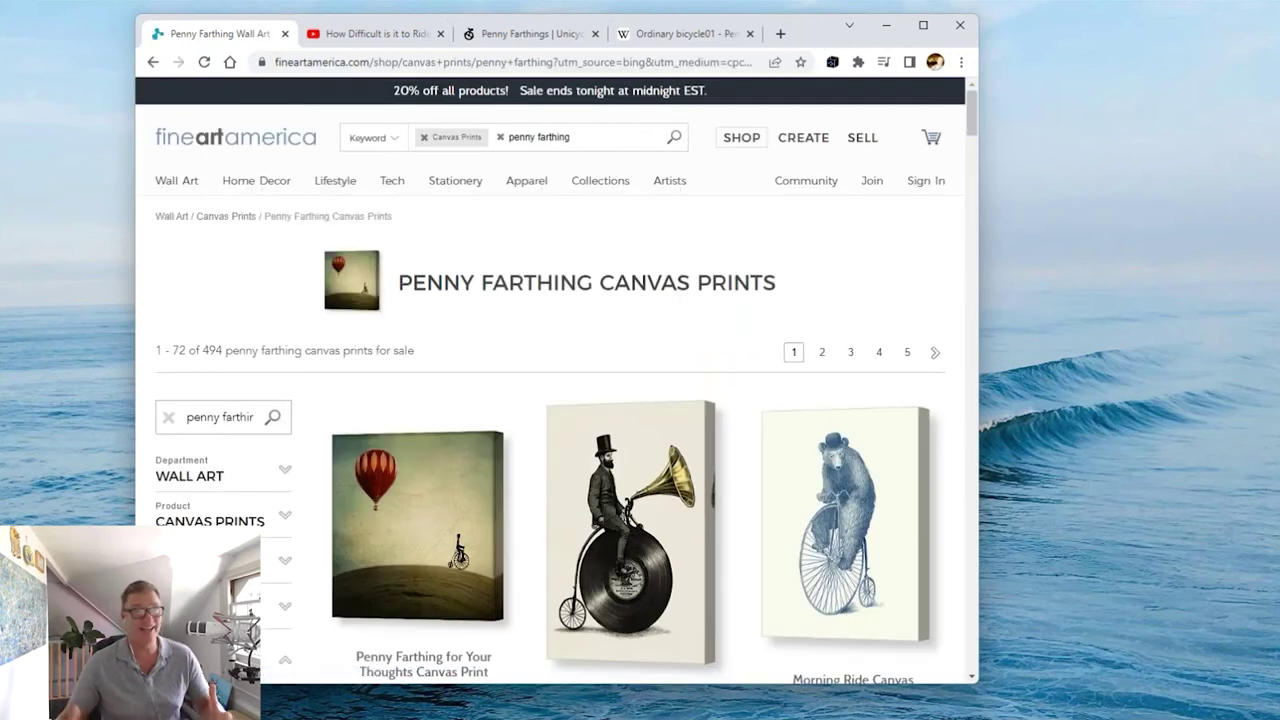
left_click(832, 62)
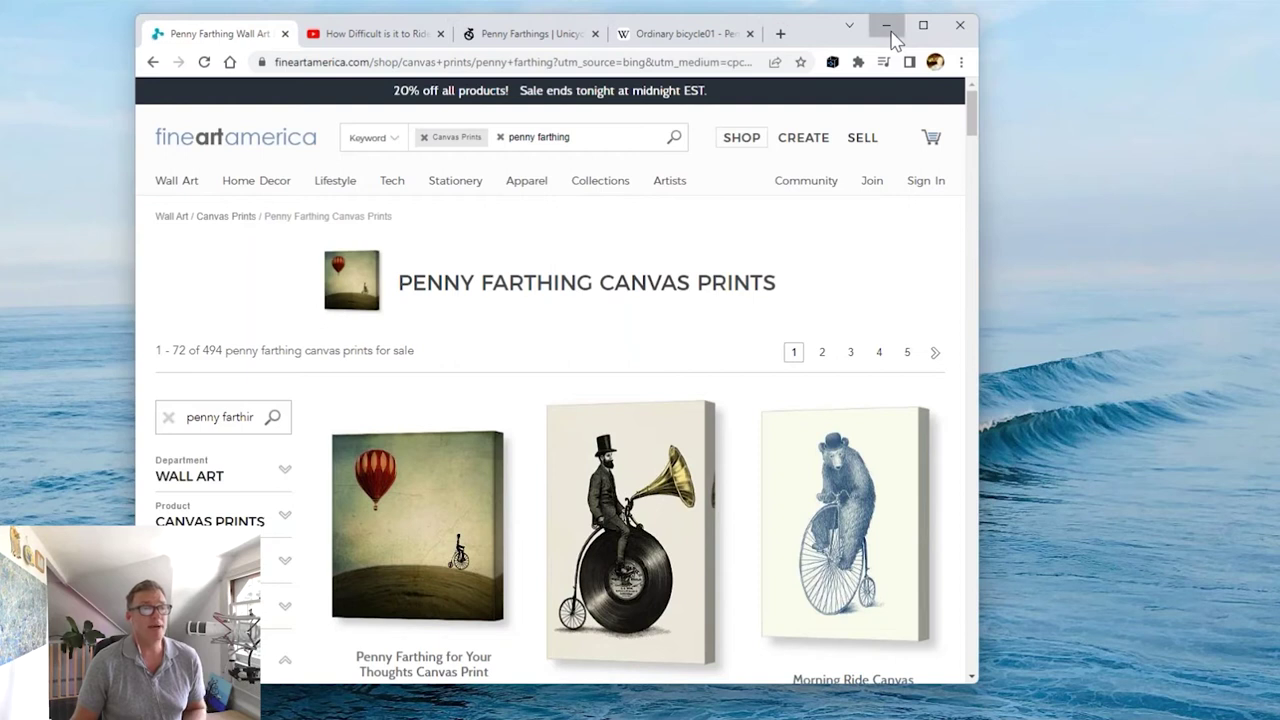
left_click(888, 28)
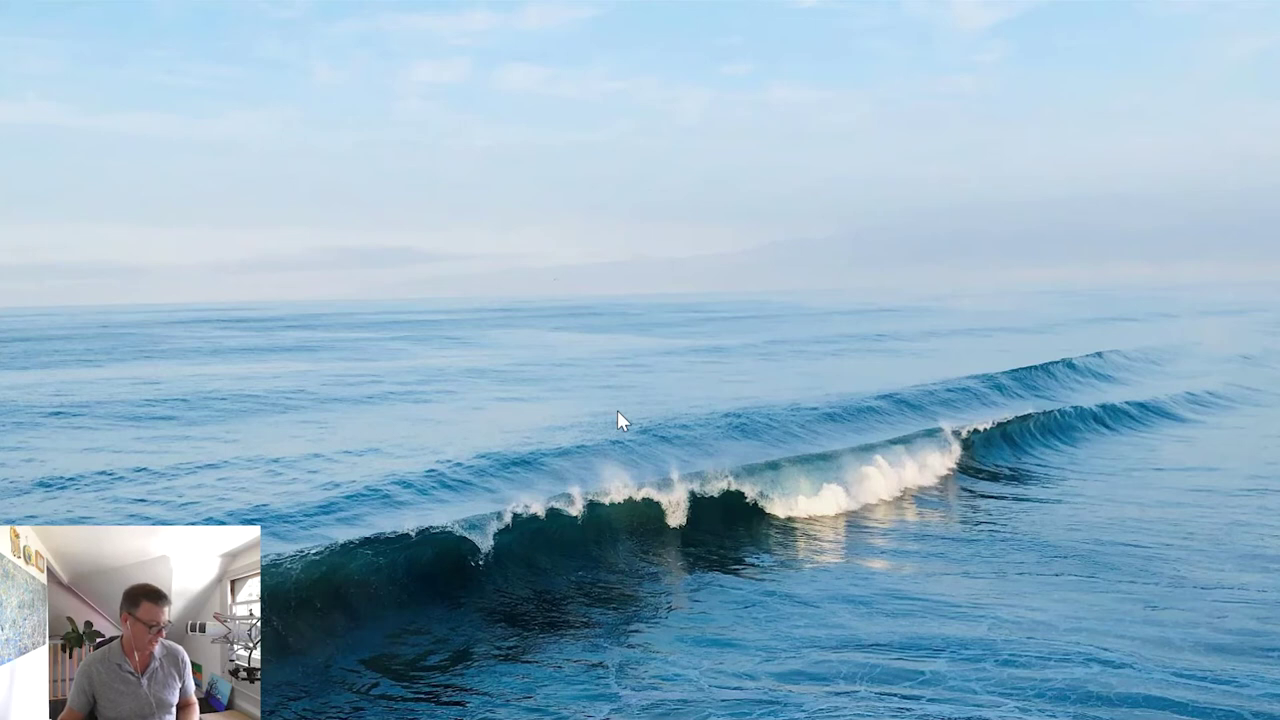
key("alt+Tab")
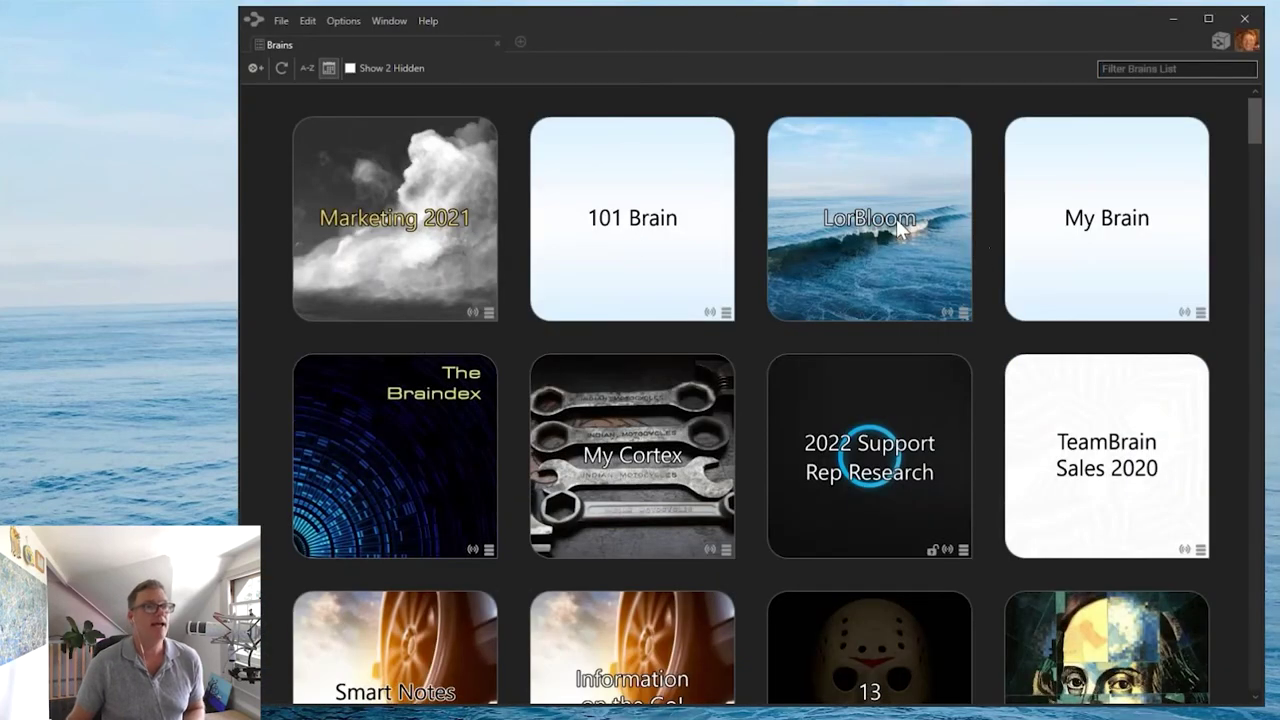
left_click(893, 228)
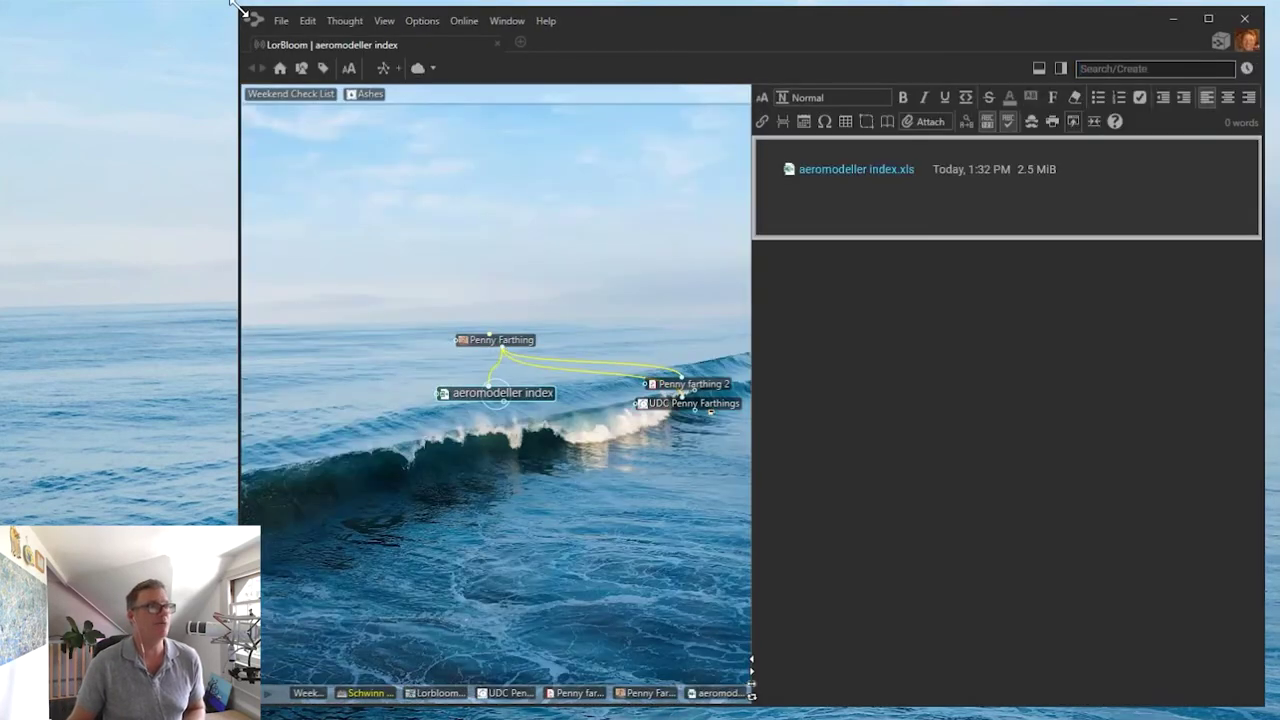
left_click_drag(243, 6, 60, 20)
left_click(356, 344)
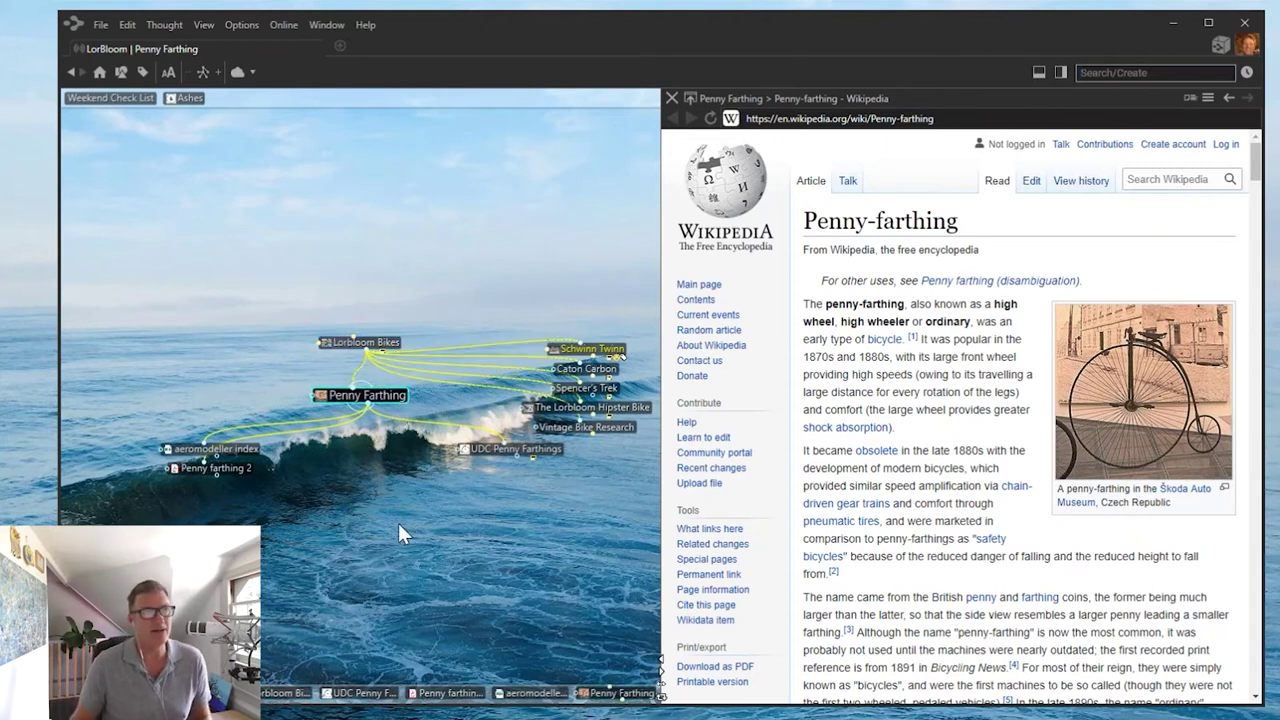
Step: Browse the BrainBox list and preview the saved Fine Art America page
left_click(1222, 45)
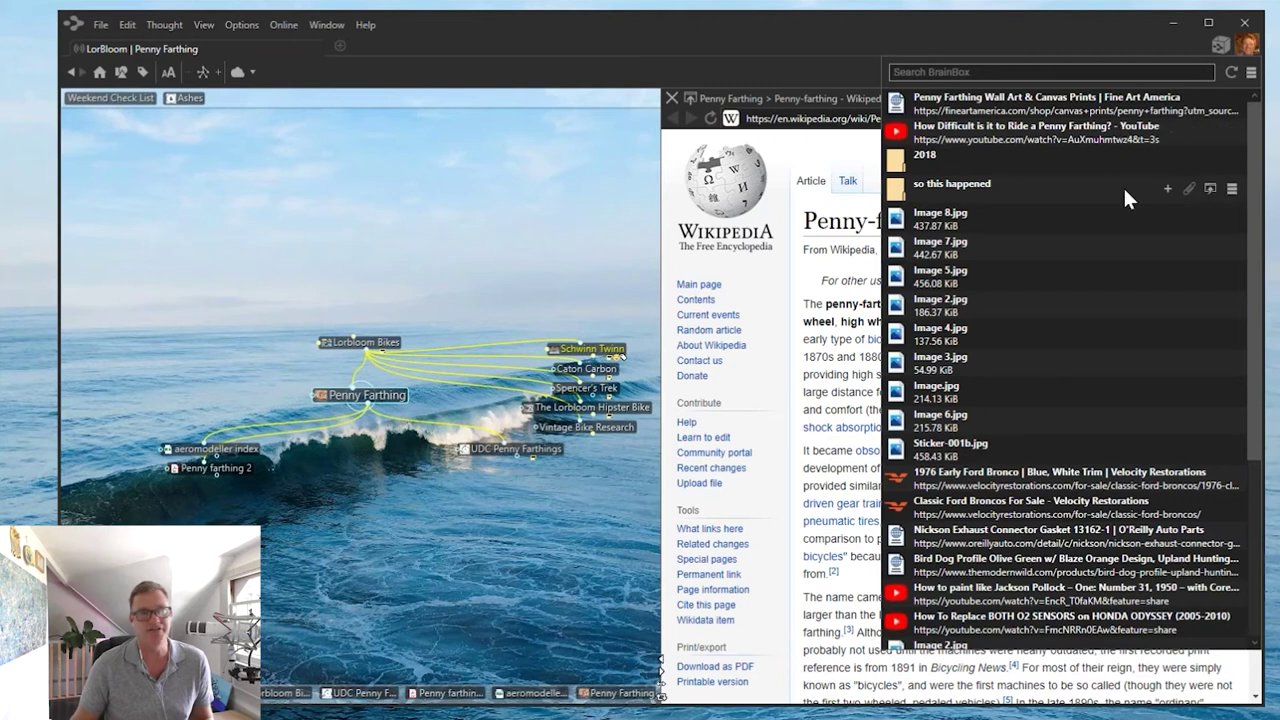
scroll(1123, 185, "down", 2)
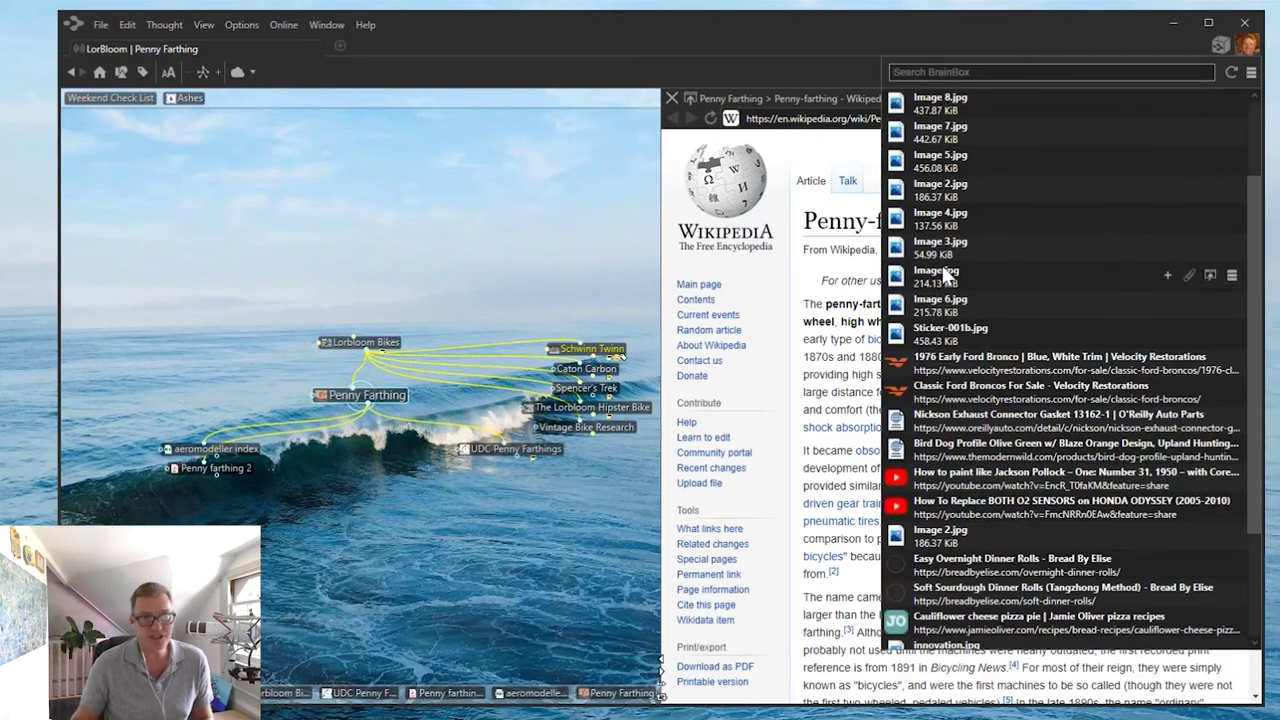
scroll(932, 341, "down", 3)
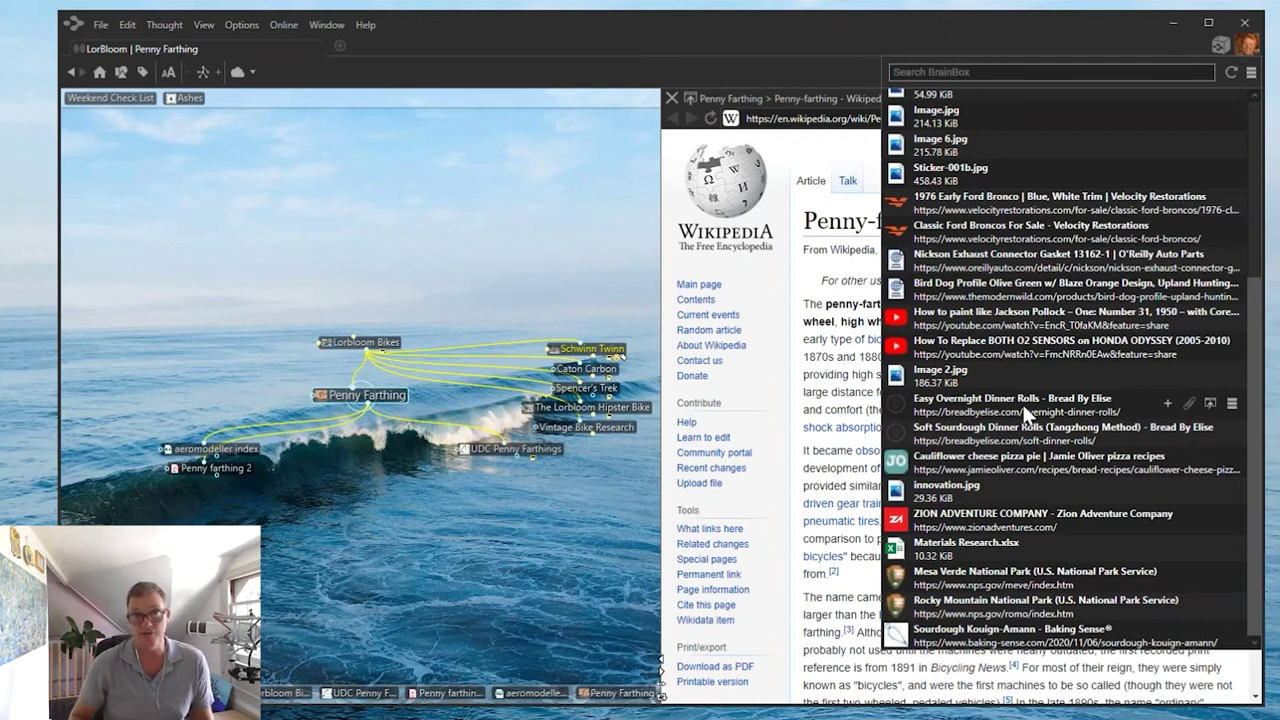
scroll(1045, 335, "up", 5)
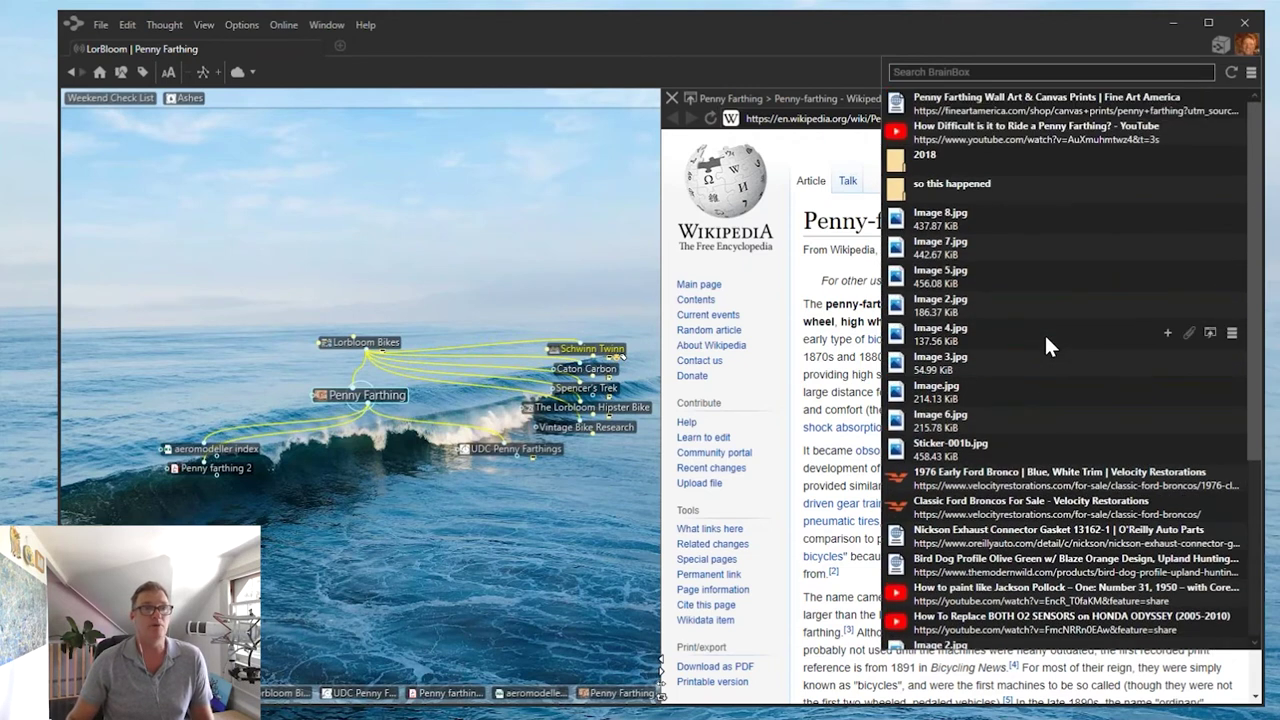
mouse_move(1175, 113)
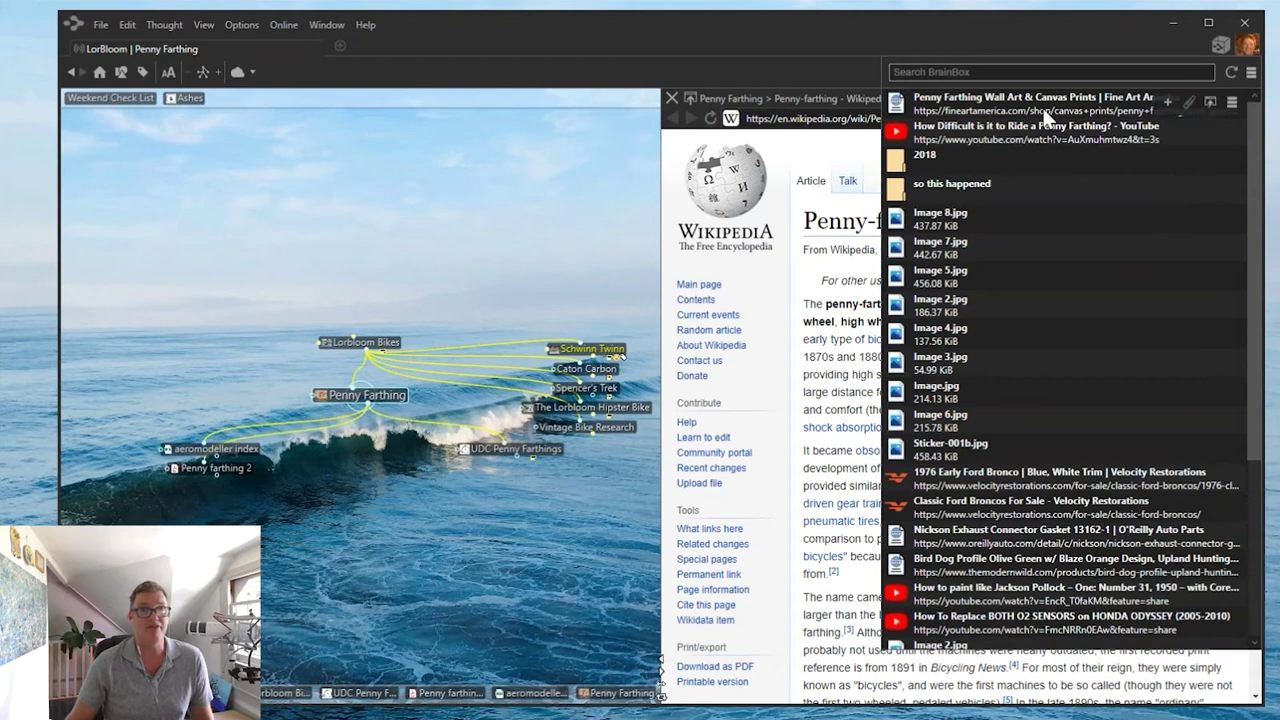
left_click(1211, 103)
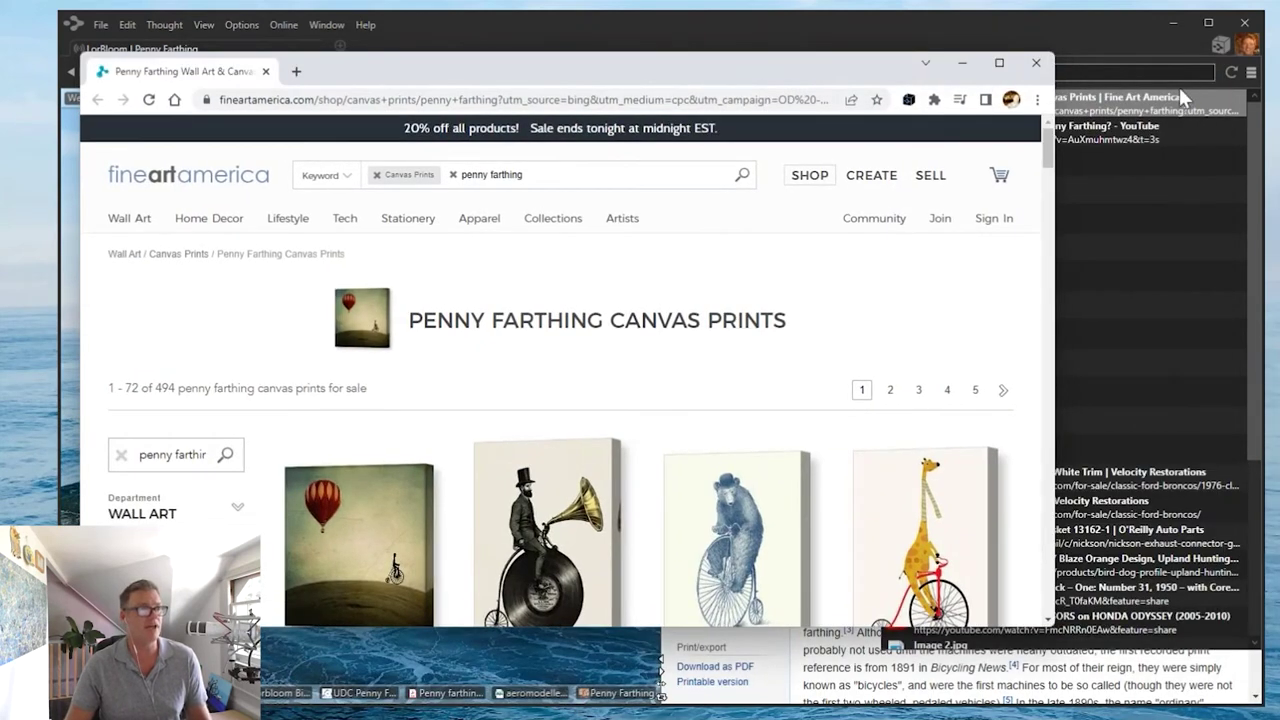
left_click(1036, 63)
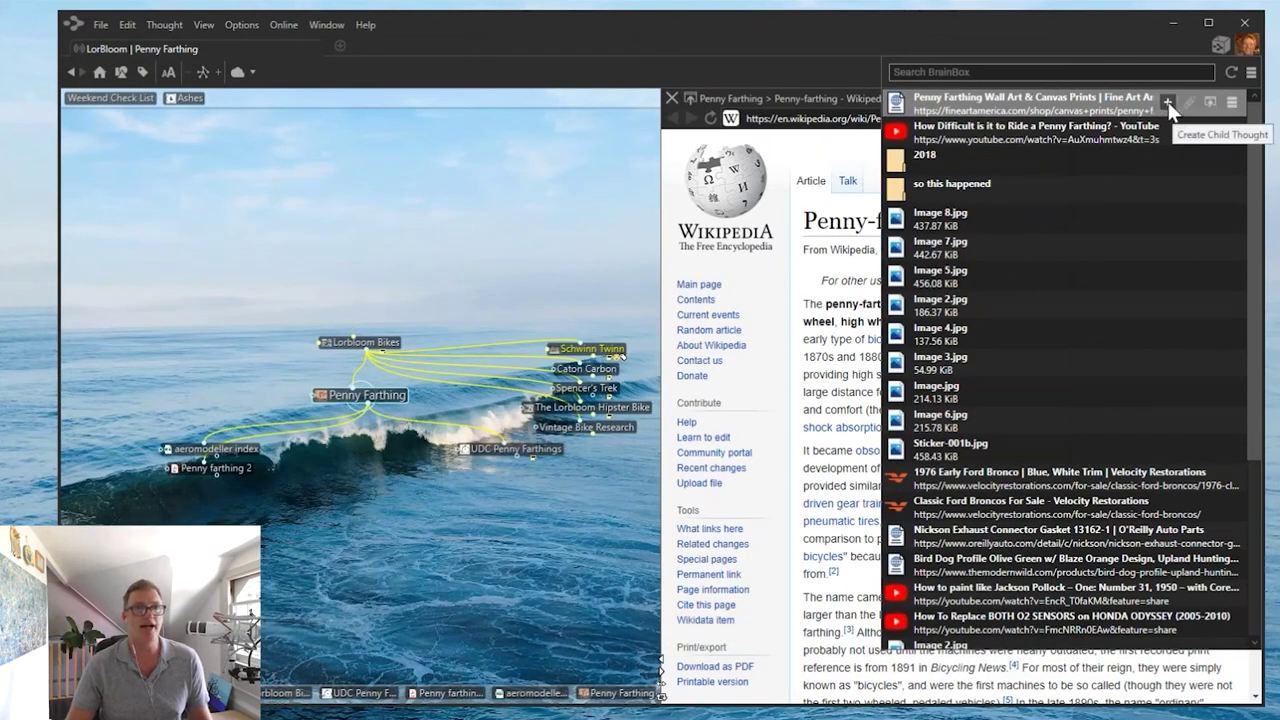
left_click(1168, 104)
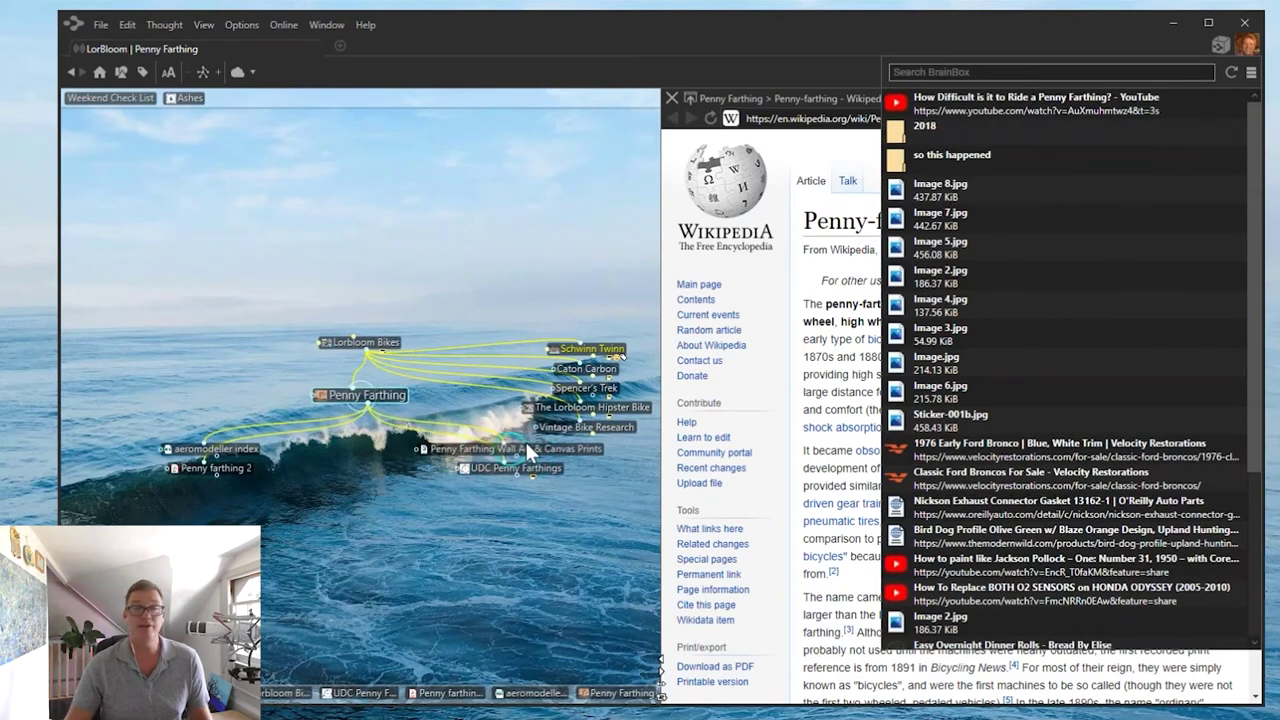
mouse_move(1054, 112)
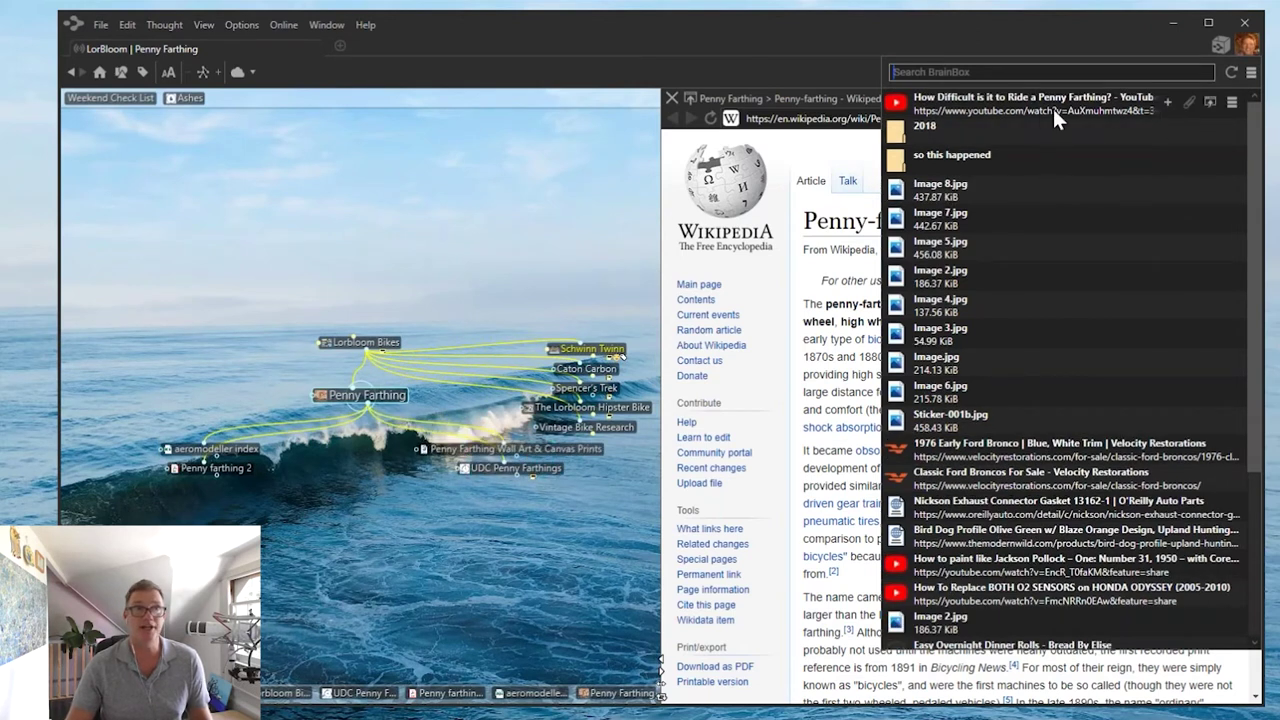
left_click(1167, 100)
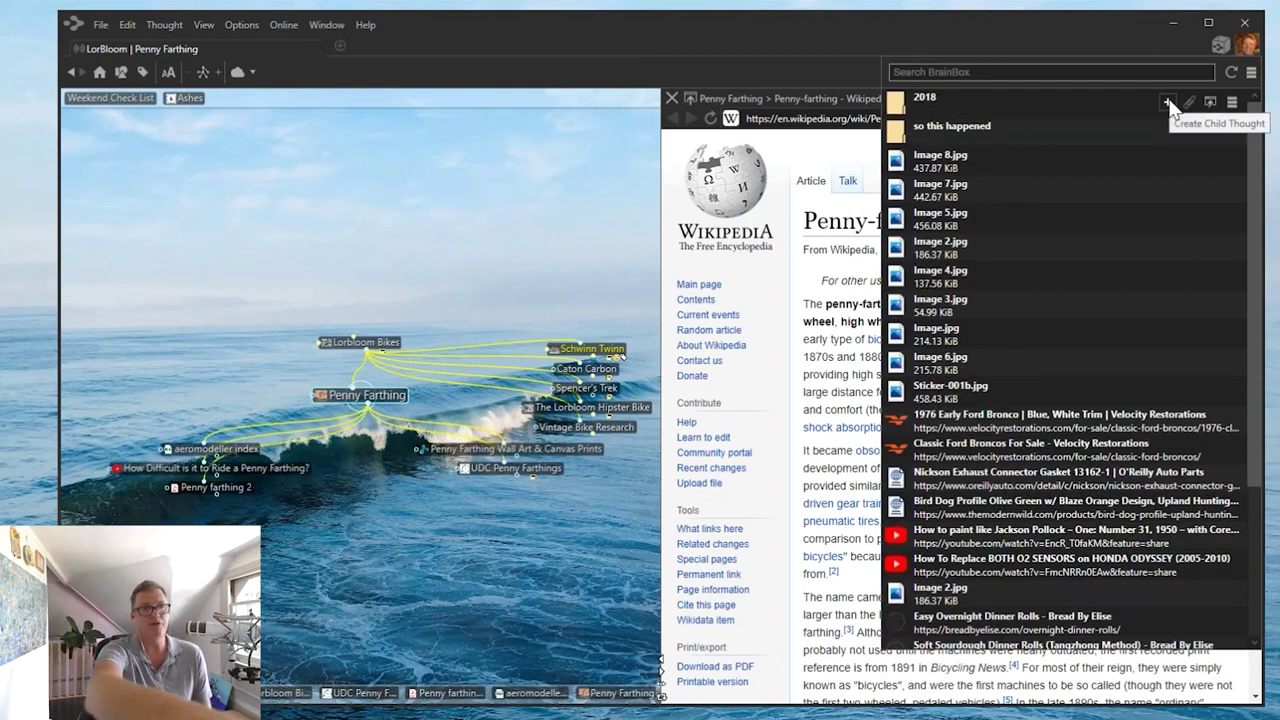
scroll(1106, 223, "down", 5)
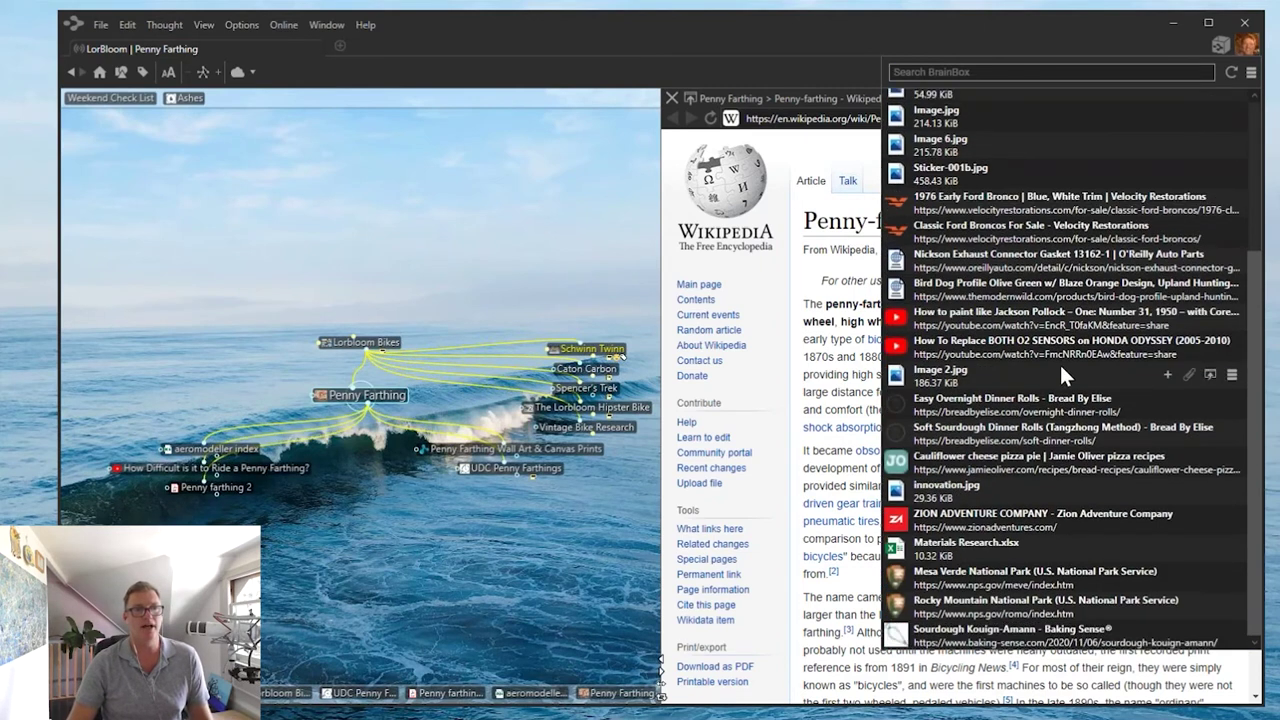
scroll(1060, 365, "up", 2)
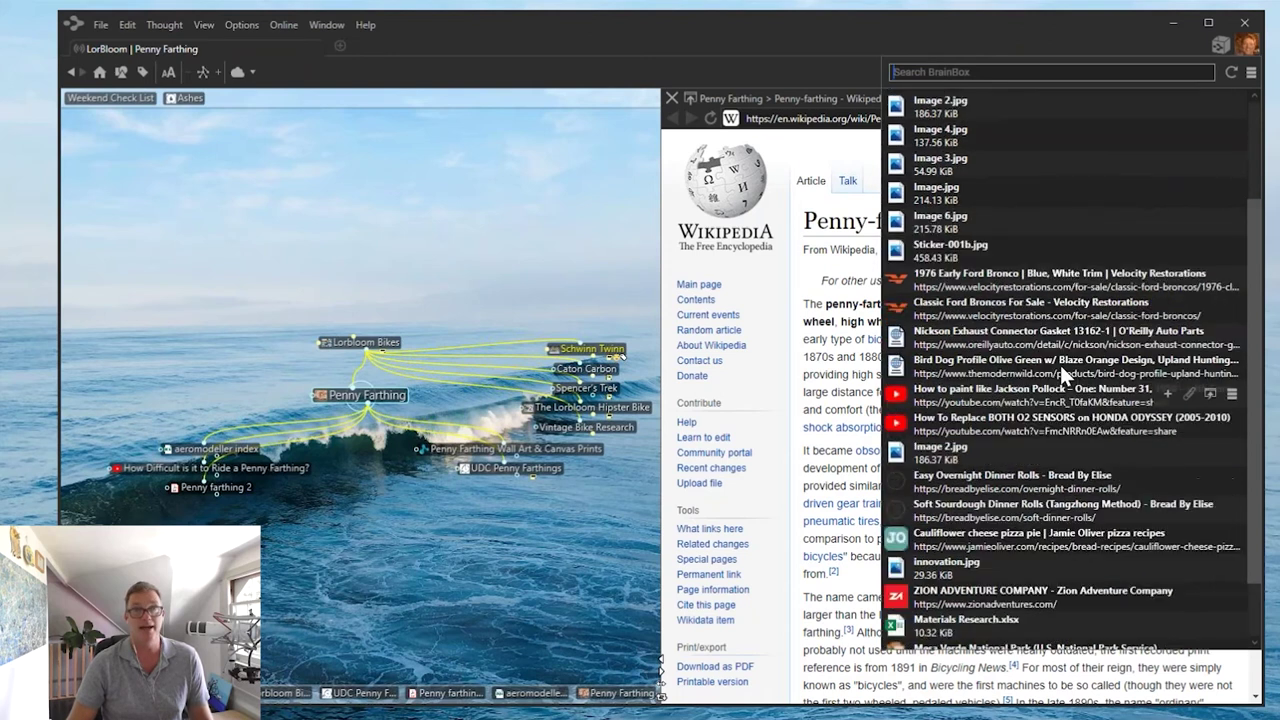
left_click(1251, 73)
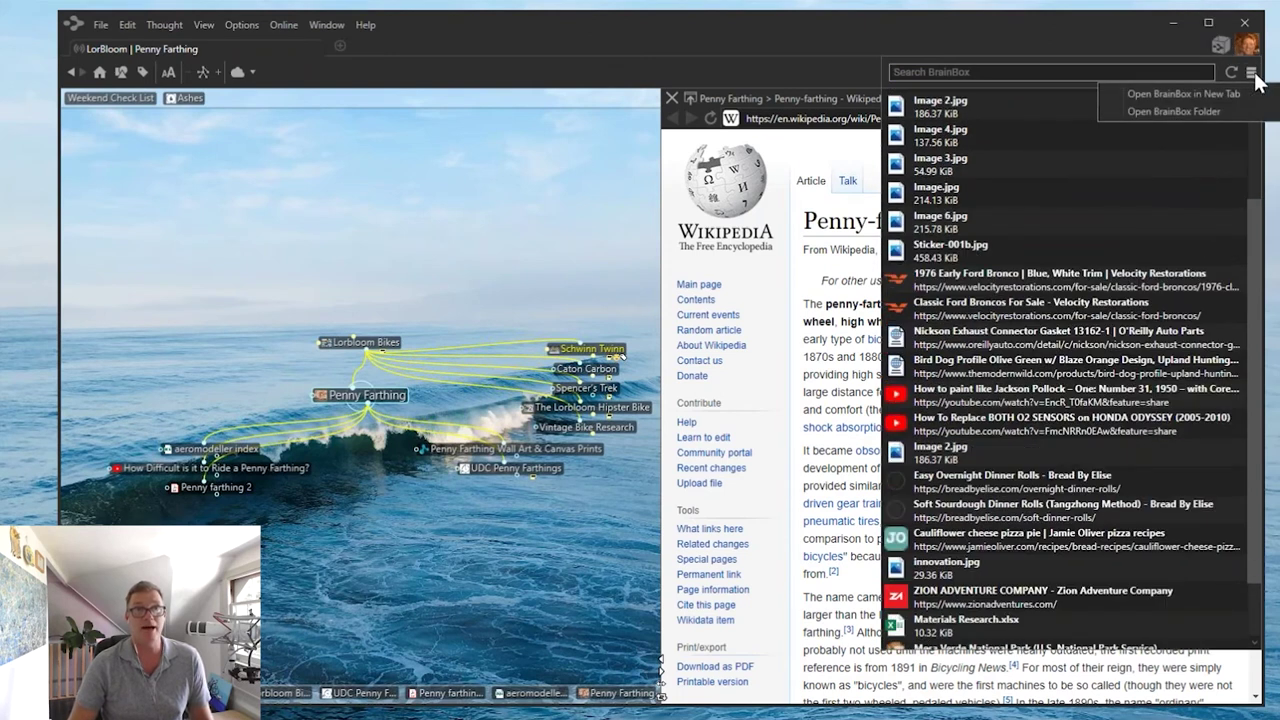
left_click(1168, 92)
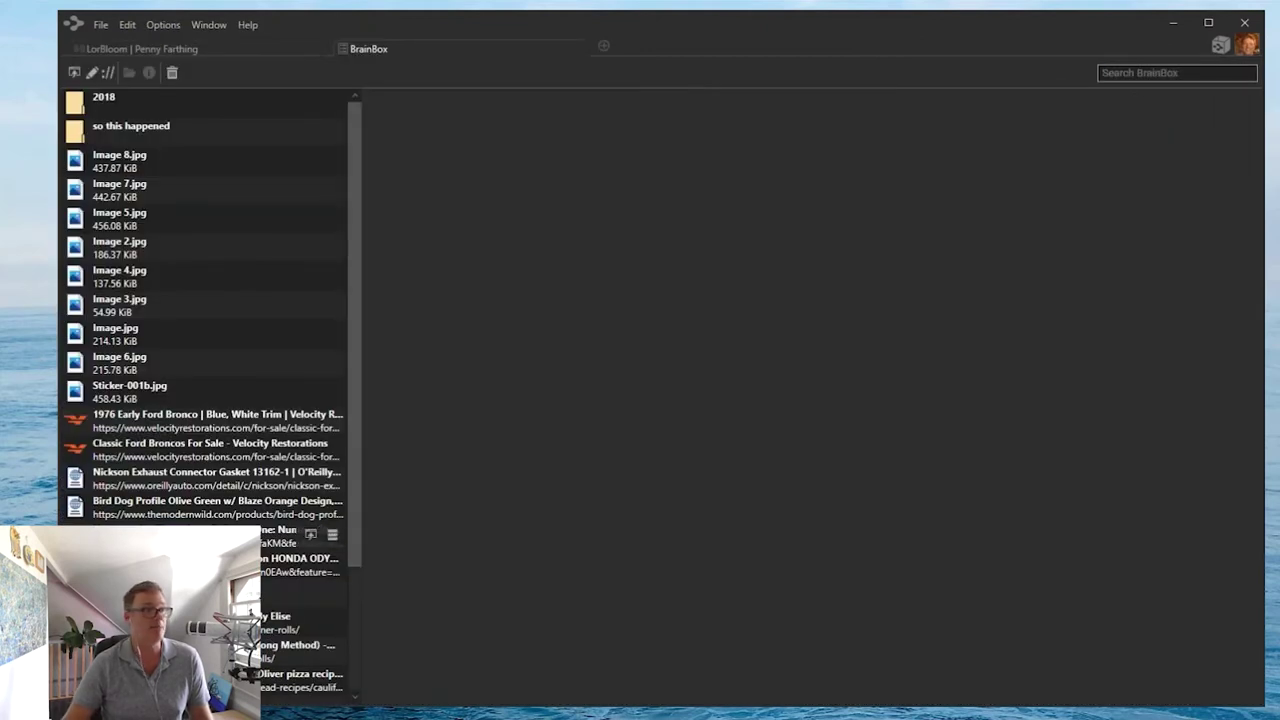
Step: Find the Cauliflower cheese pizza pie recipe in BrainBox and drag it onto the LorBloom plex
left_click(140, 503)
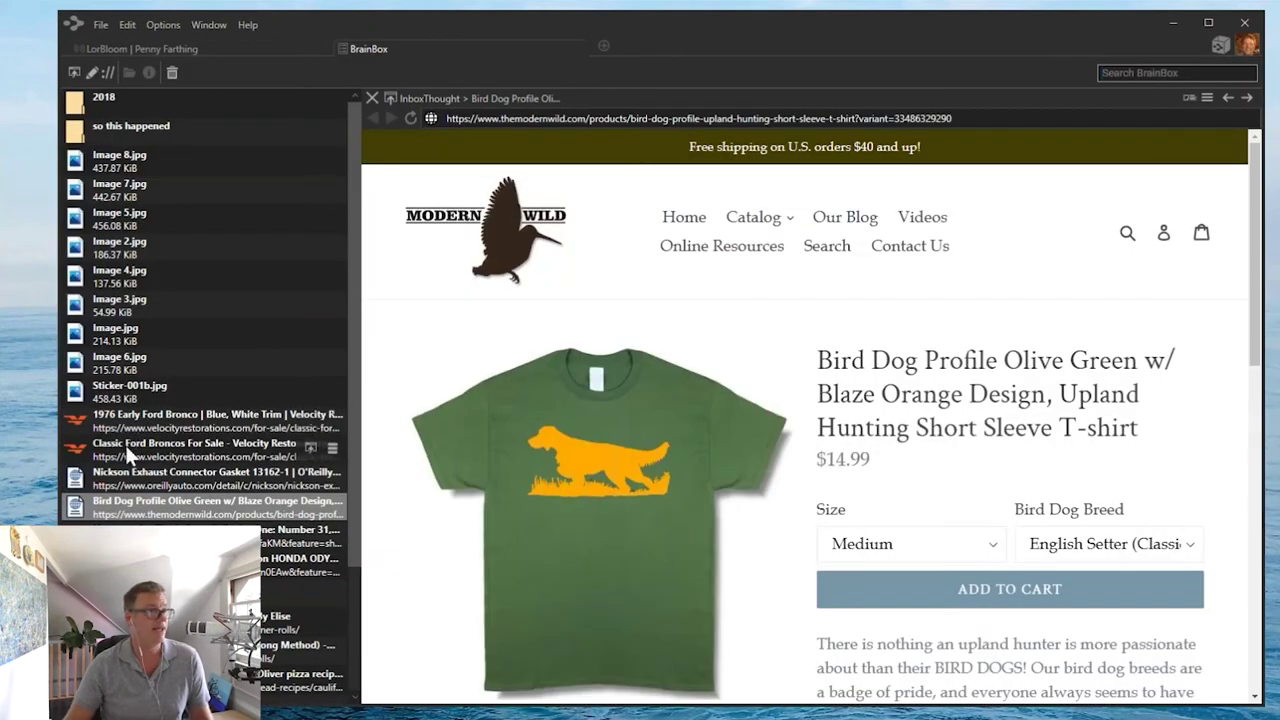
left_click(125, 445)
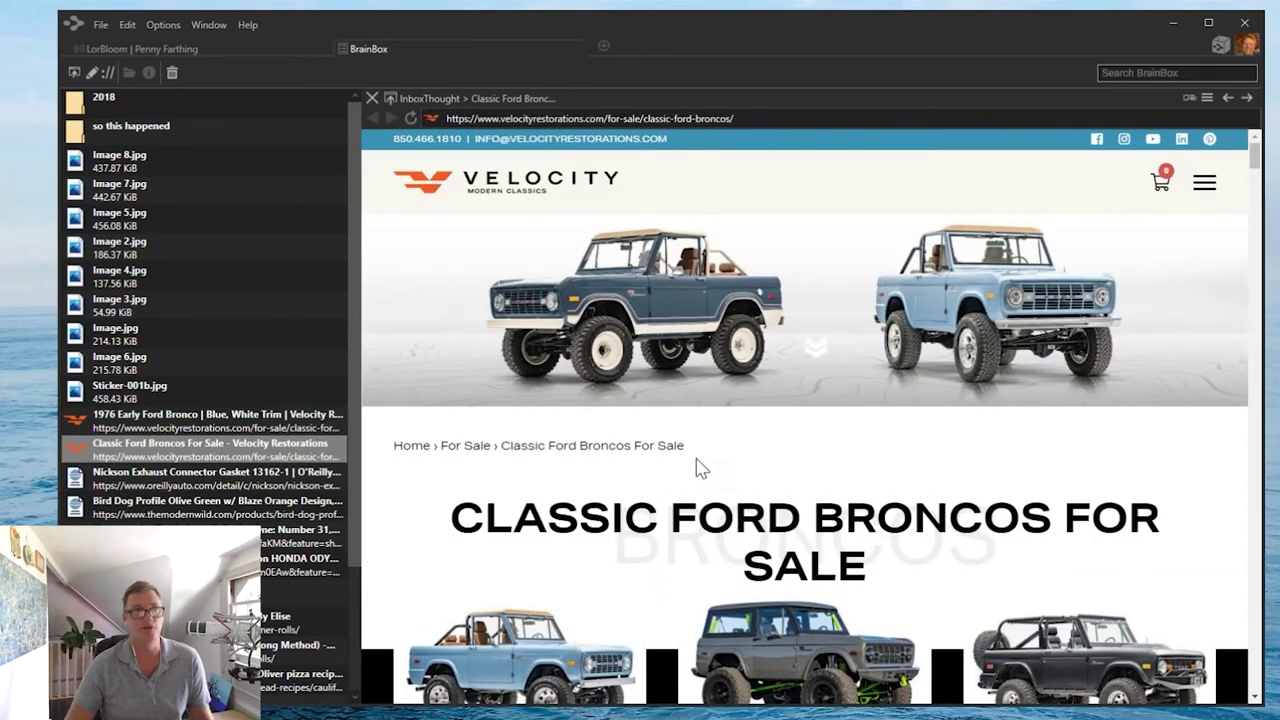
left_click(300, 648)
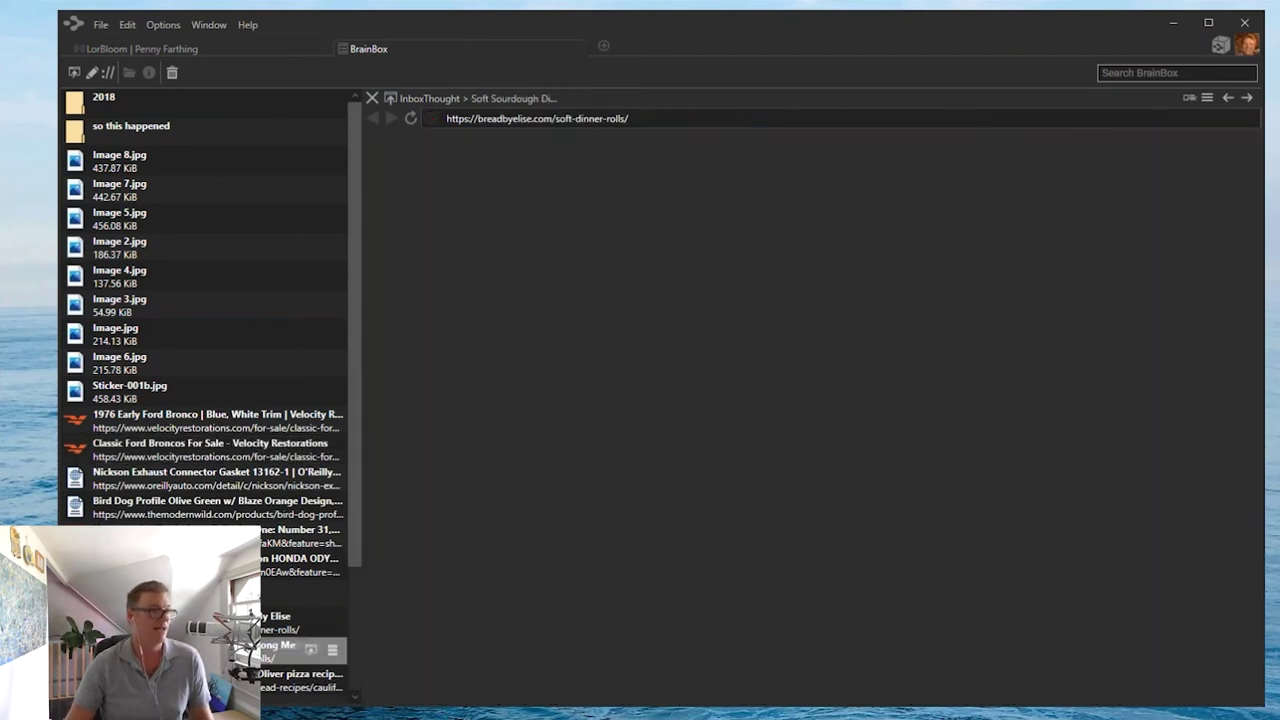
scroll(730, 507, "down", 5)
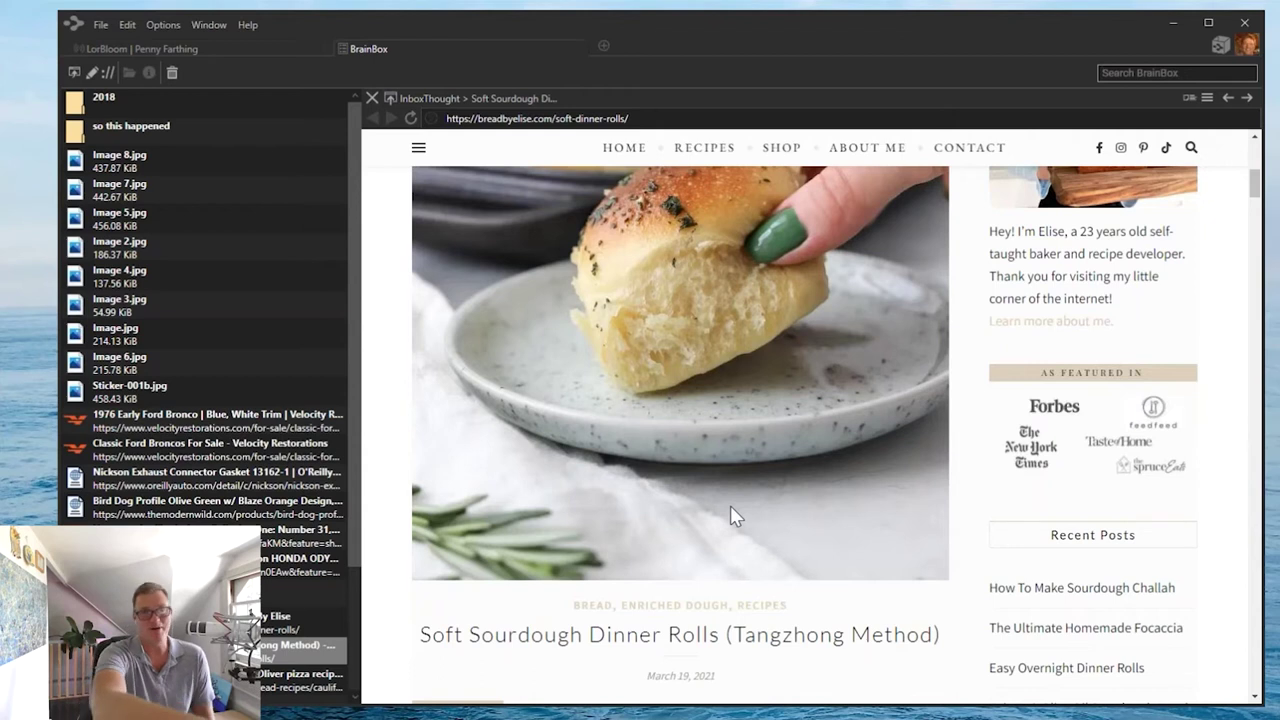
key("ctrl+f")
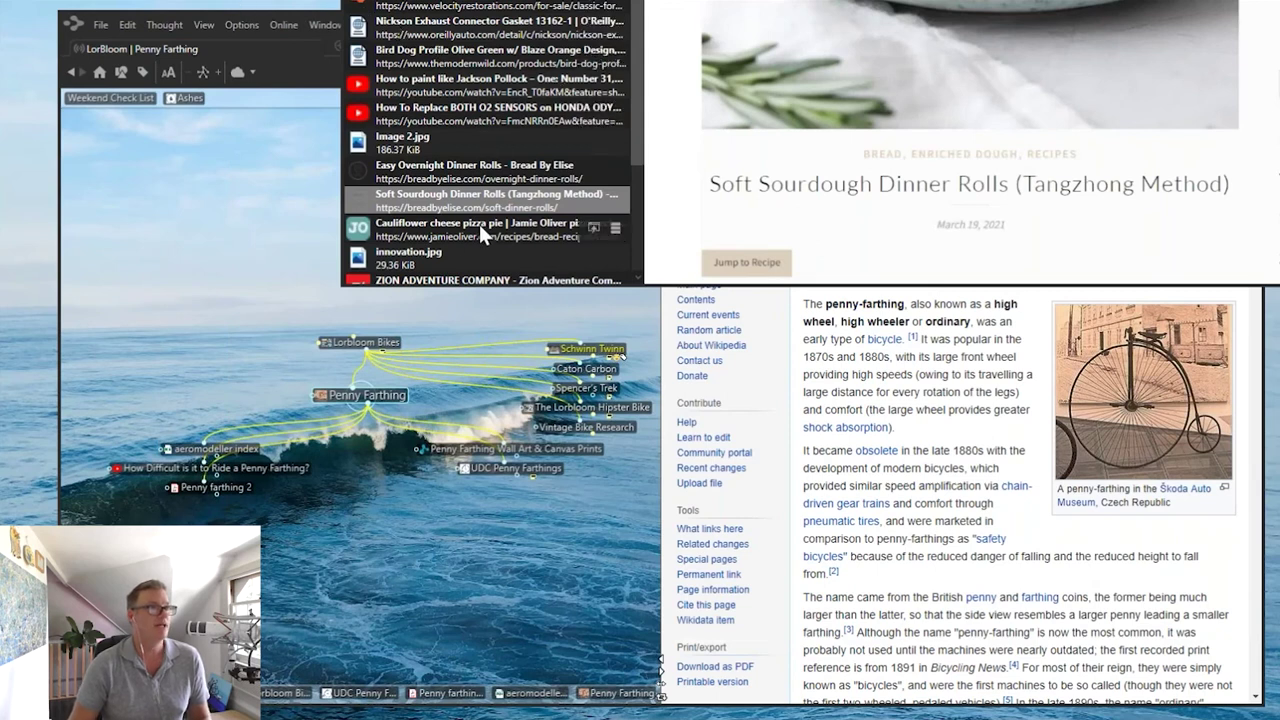
left_click(479, 224)
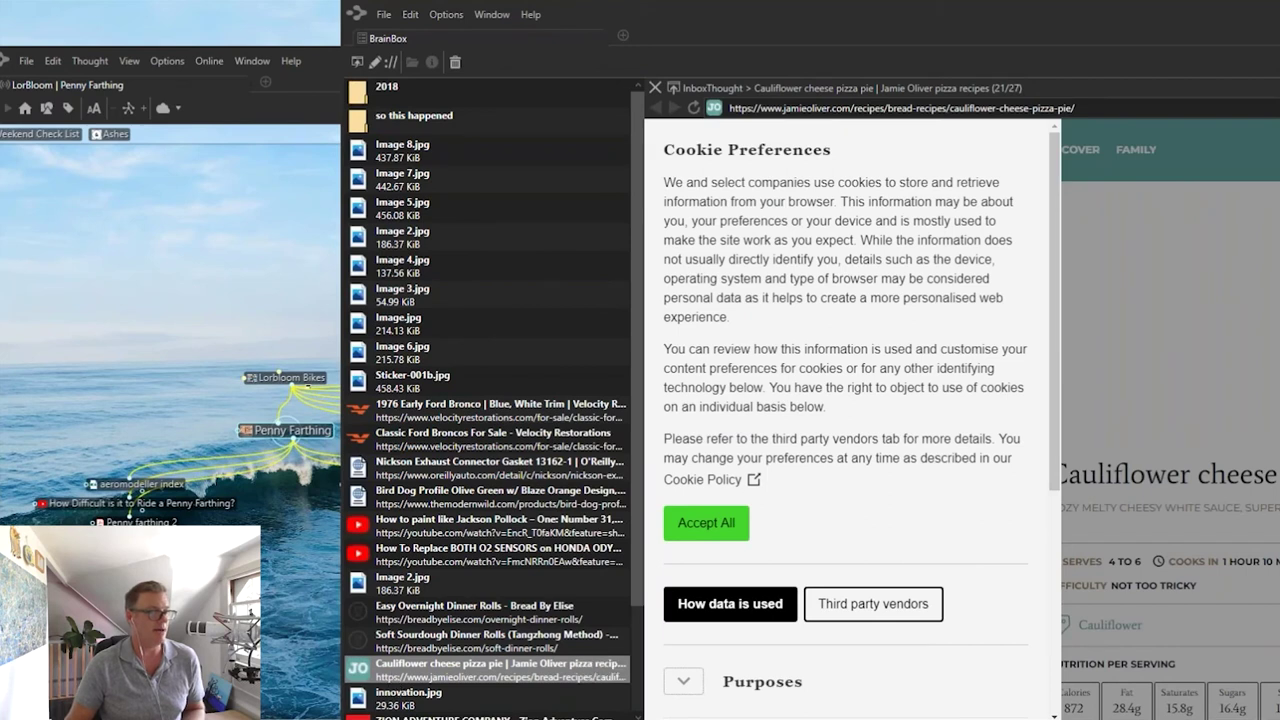
left_click_drag(490, 668, 118, 446)
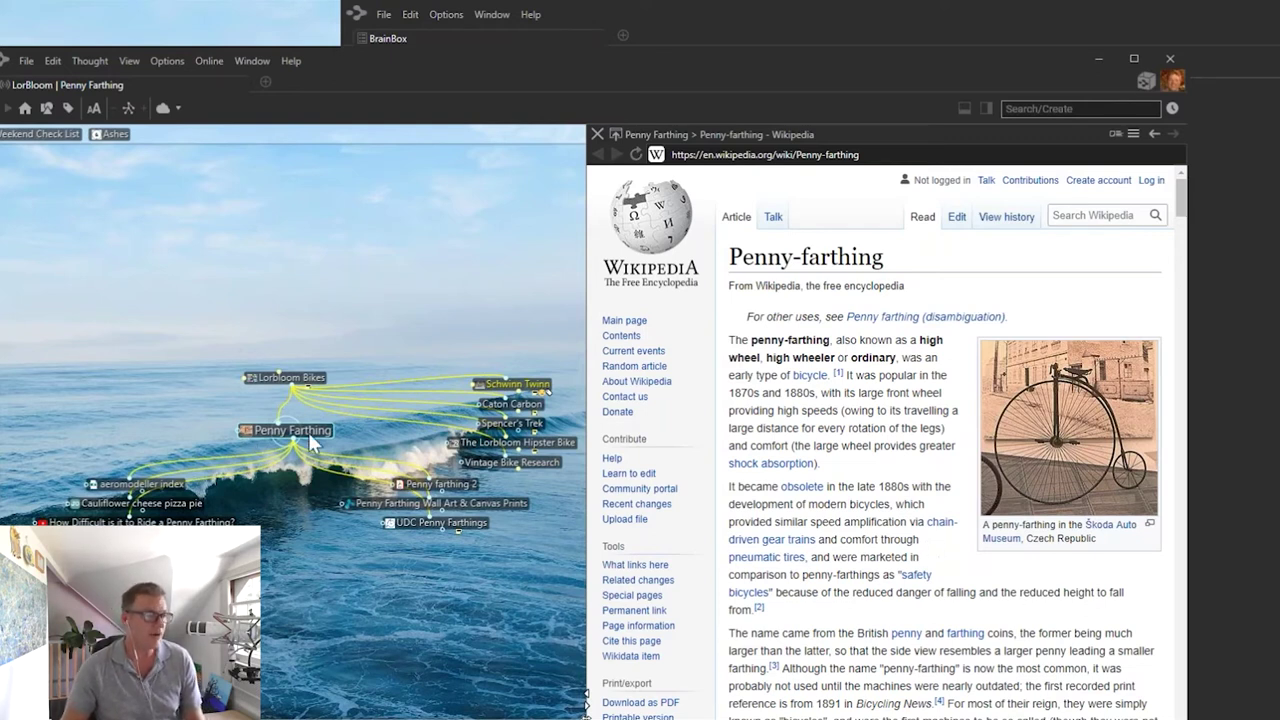
Step: In the Weekend Check List note, check the heading styles and add a blank line above Must Do
left_click(38, 137)
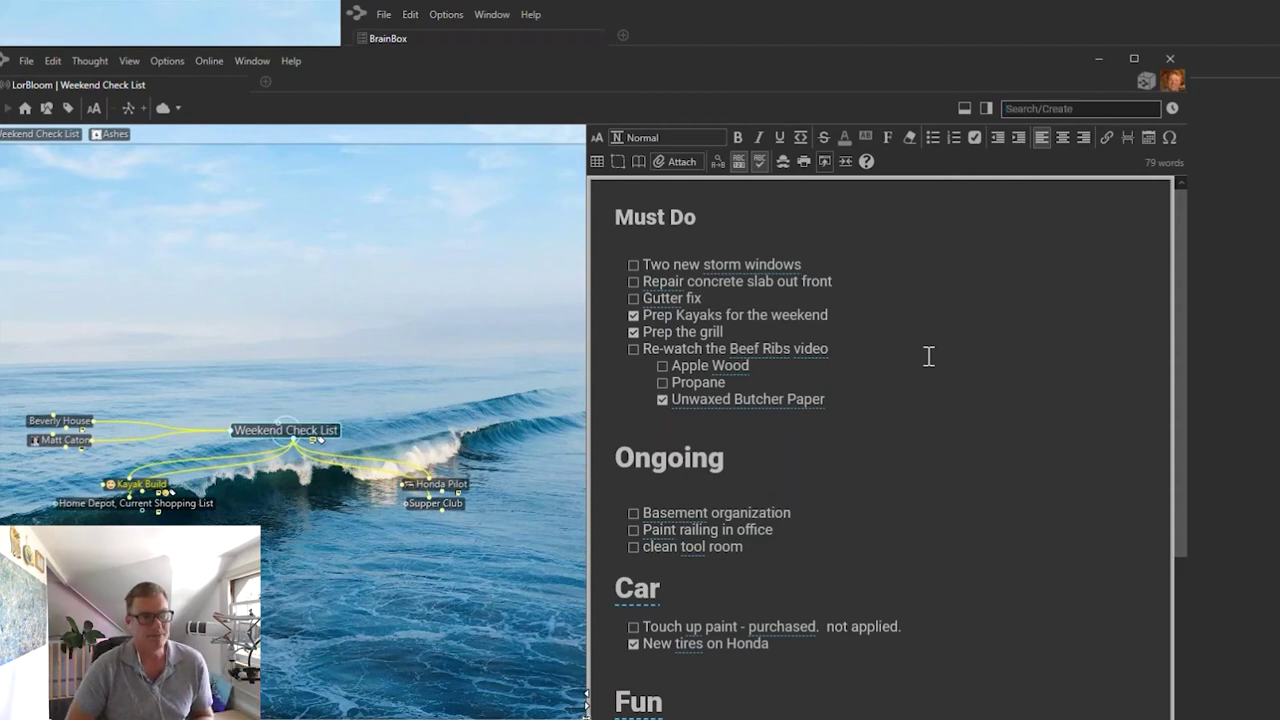
left_click(643, 220)
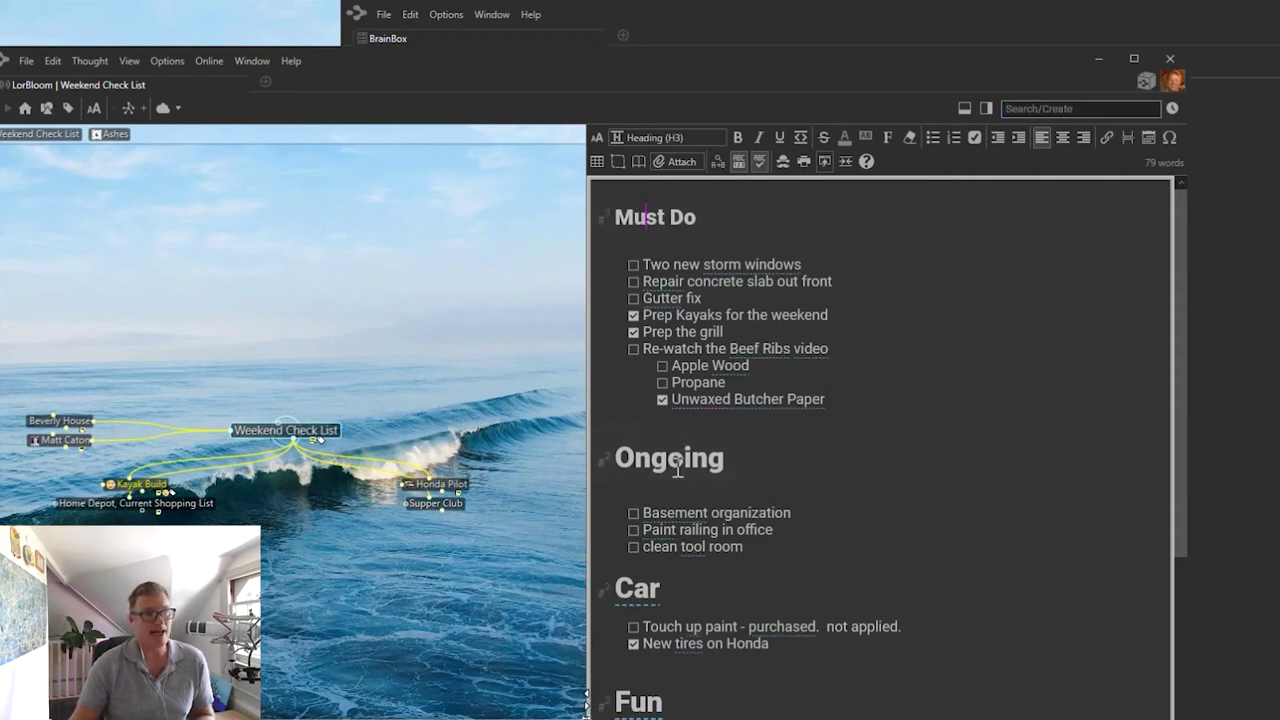
left_click(681, 458)
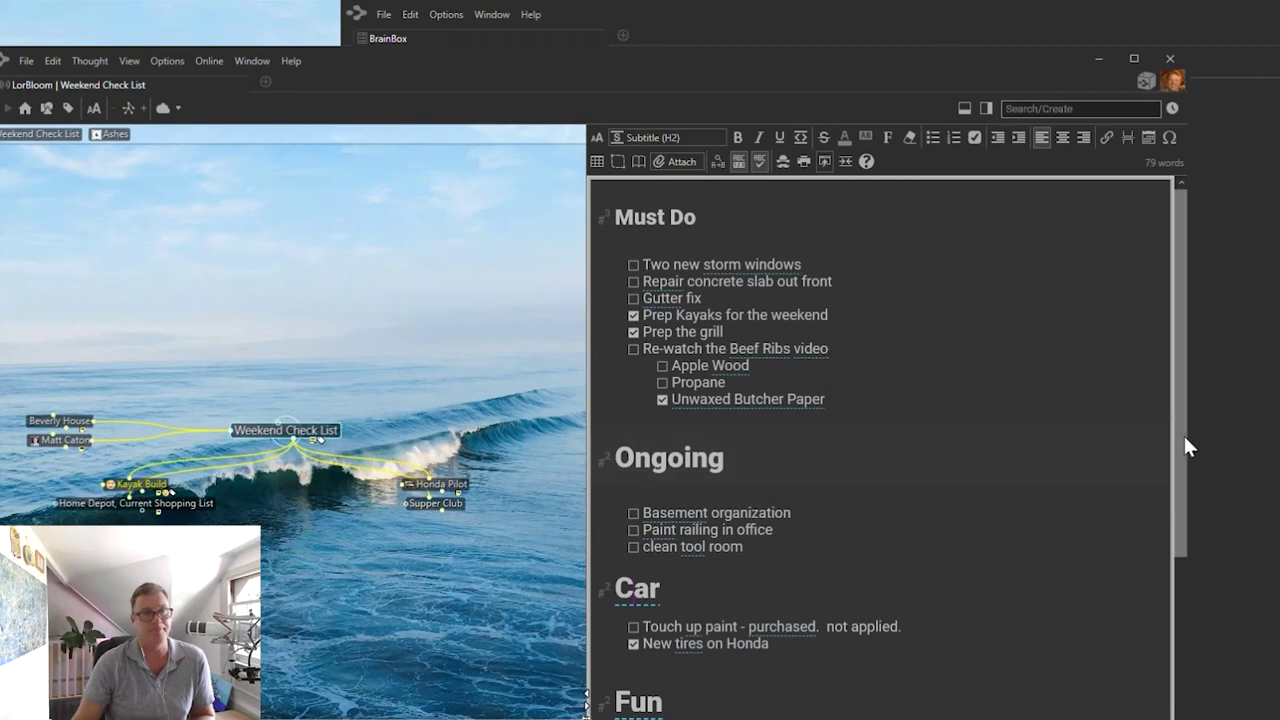
left_click_drag(1183, 433, 1155, 310)
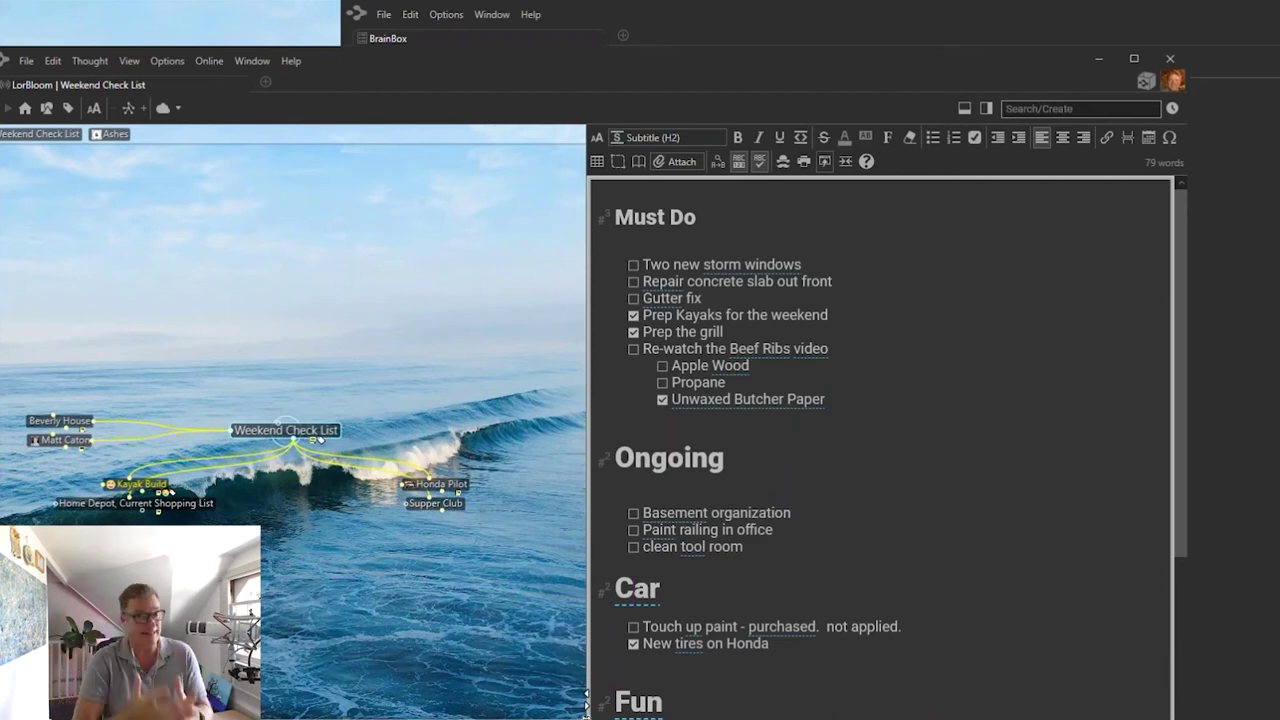
left_click(601, 224)
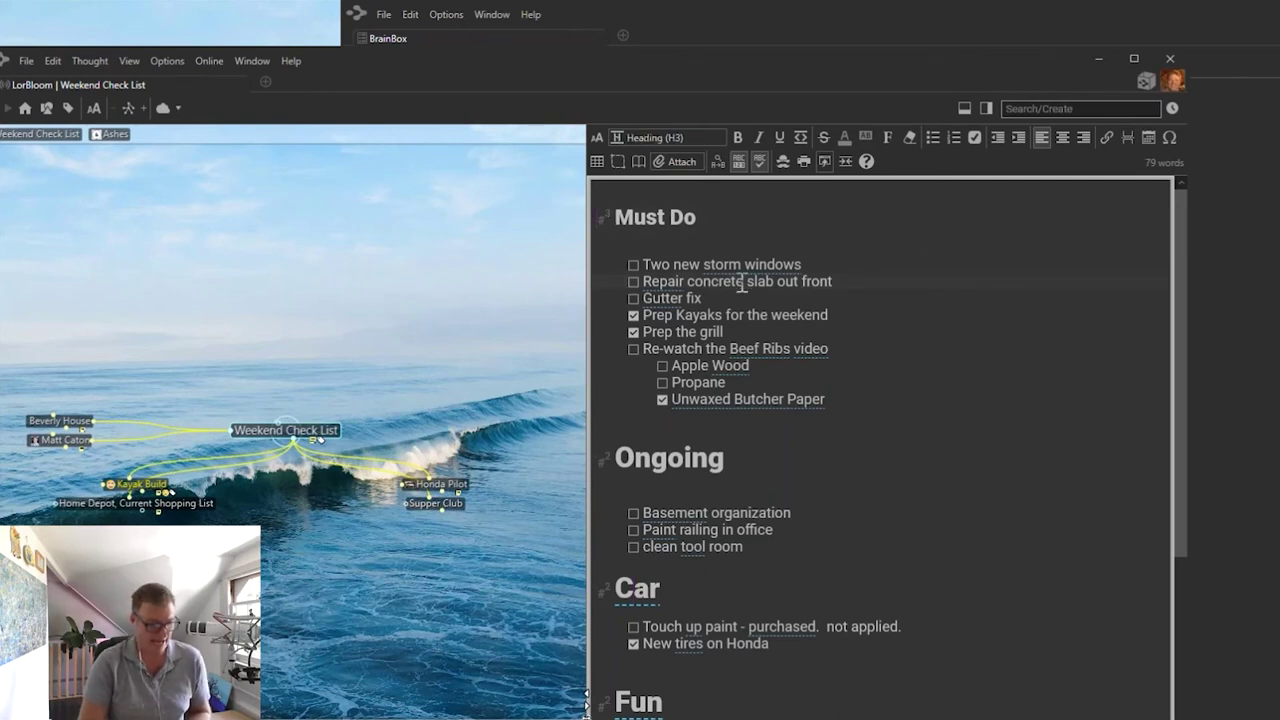
key("Return")
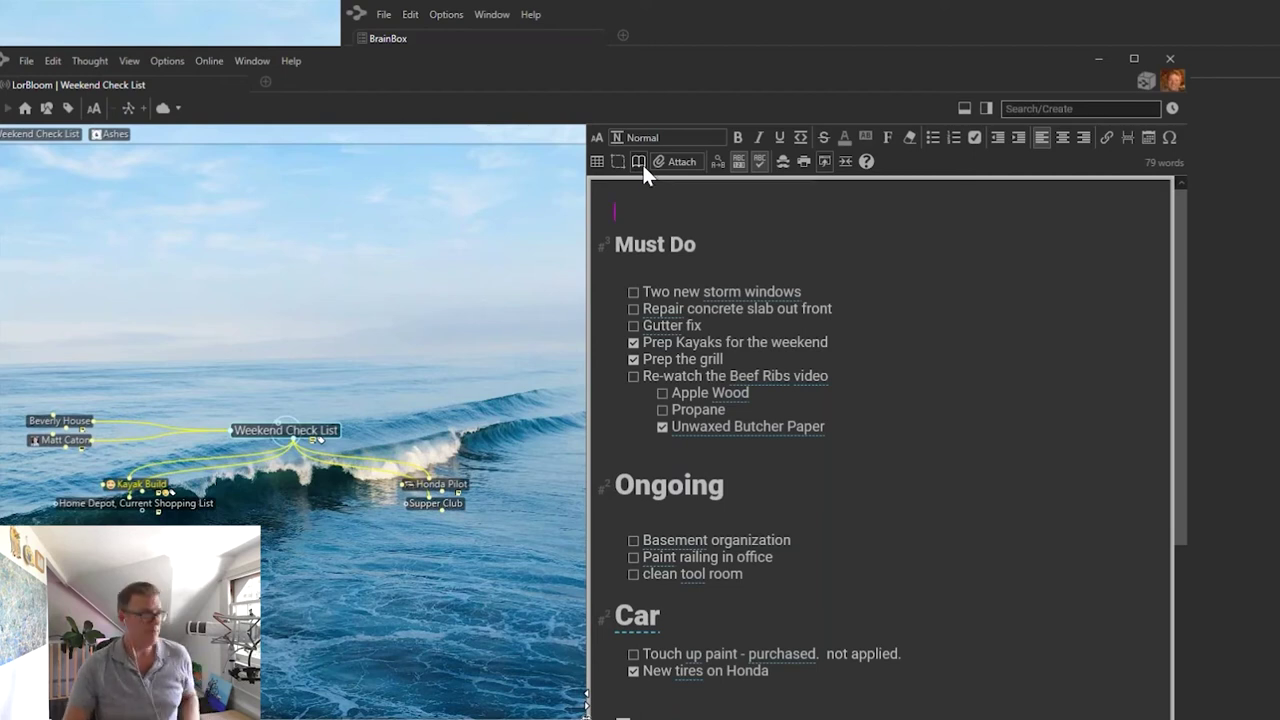
key("Down")
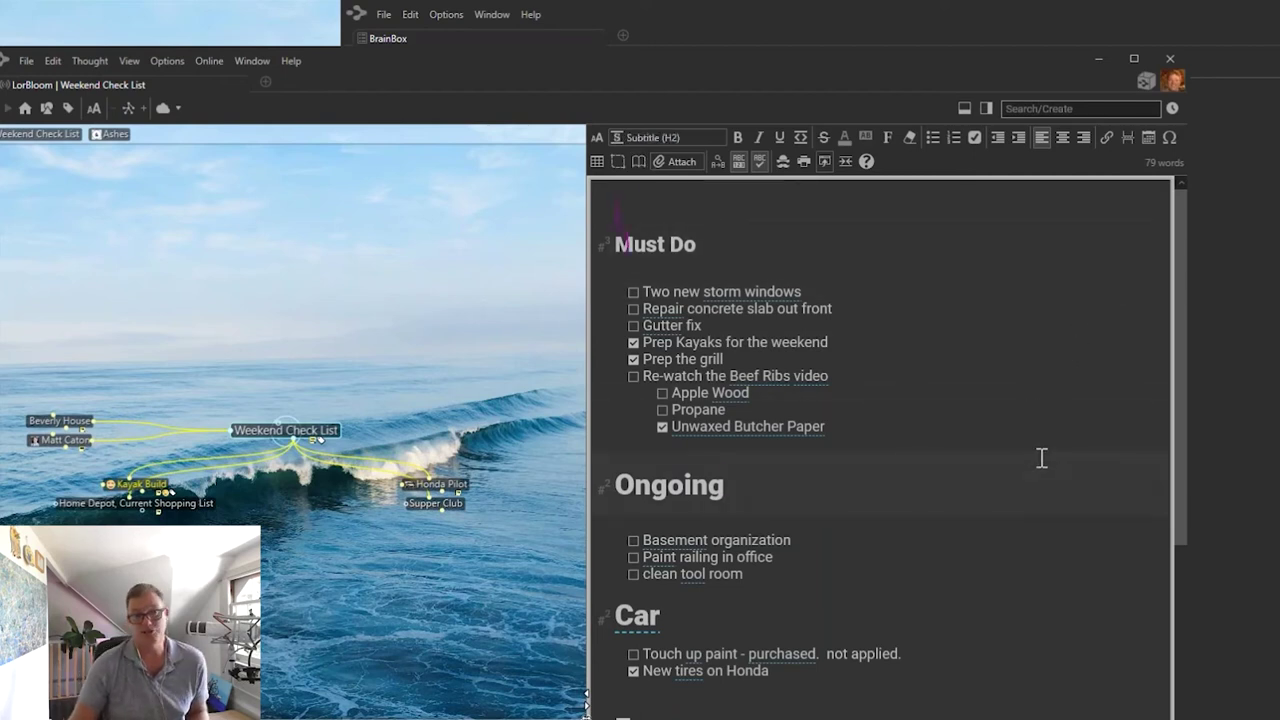
Step: Try the note's popup table of contents, then make Must Do a Subtitle (H2) heading
right_click(1041, 457)
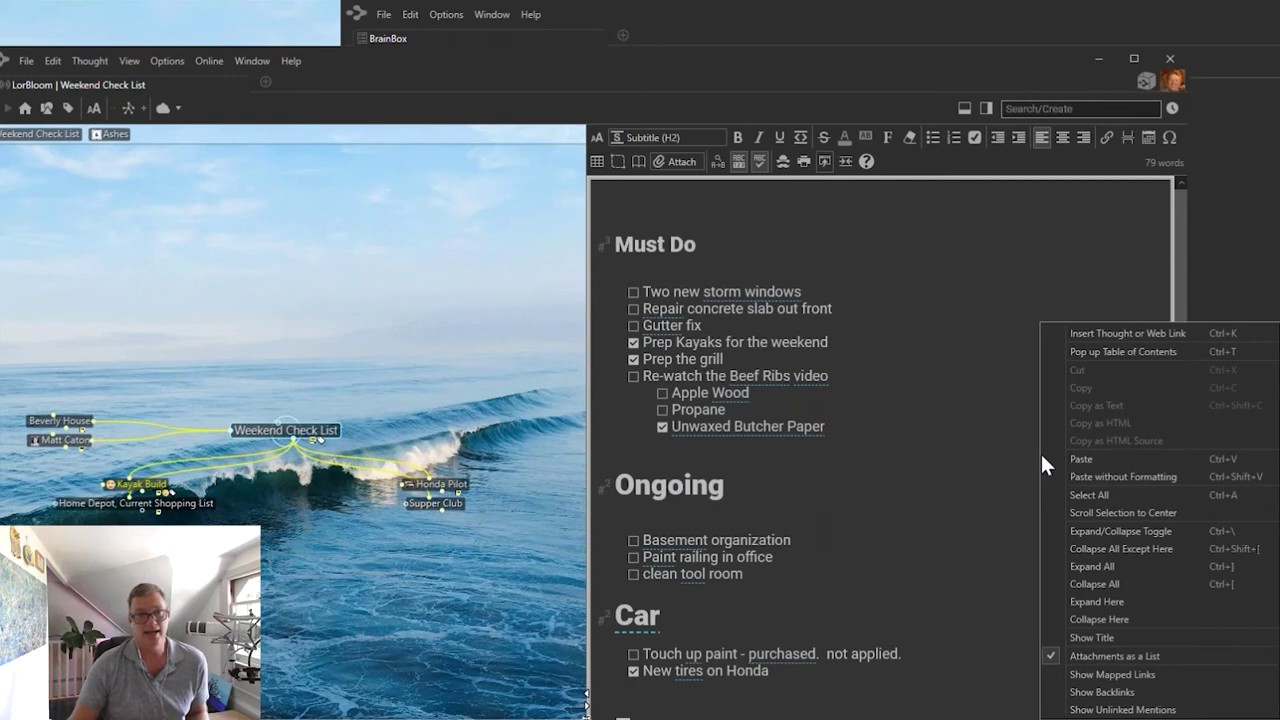
left_click(1122, 351)
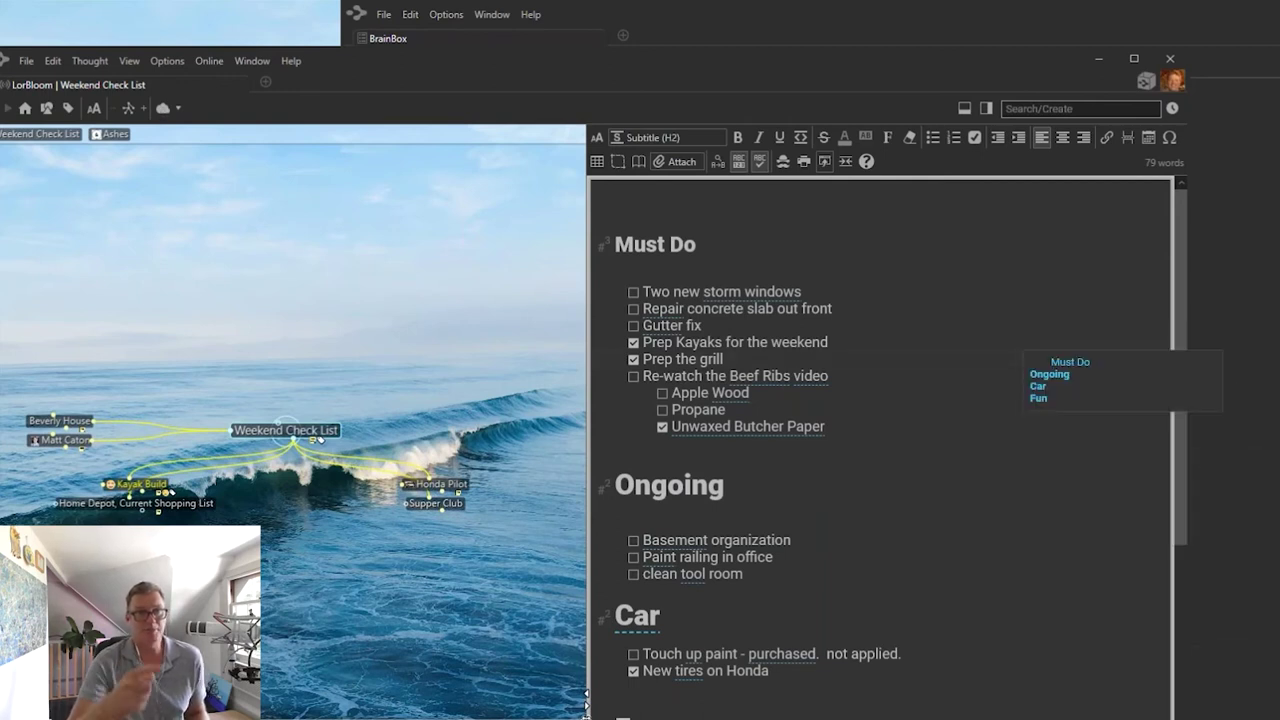
left_click(1038, 386)
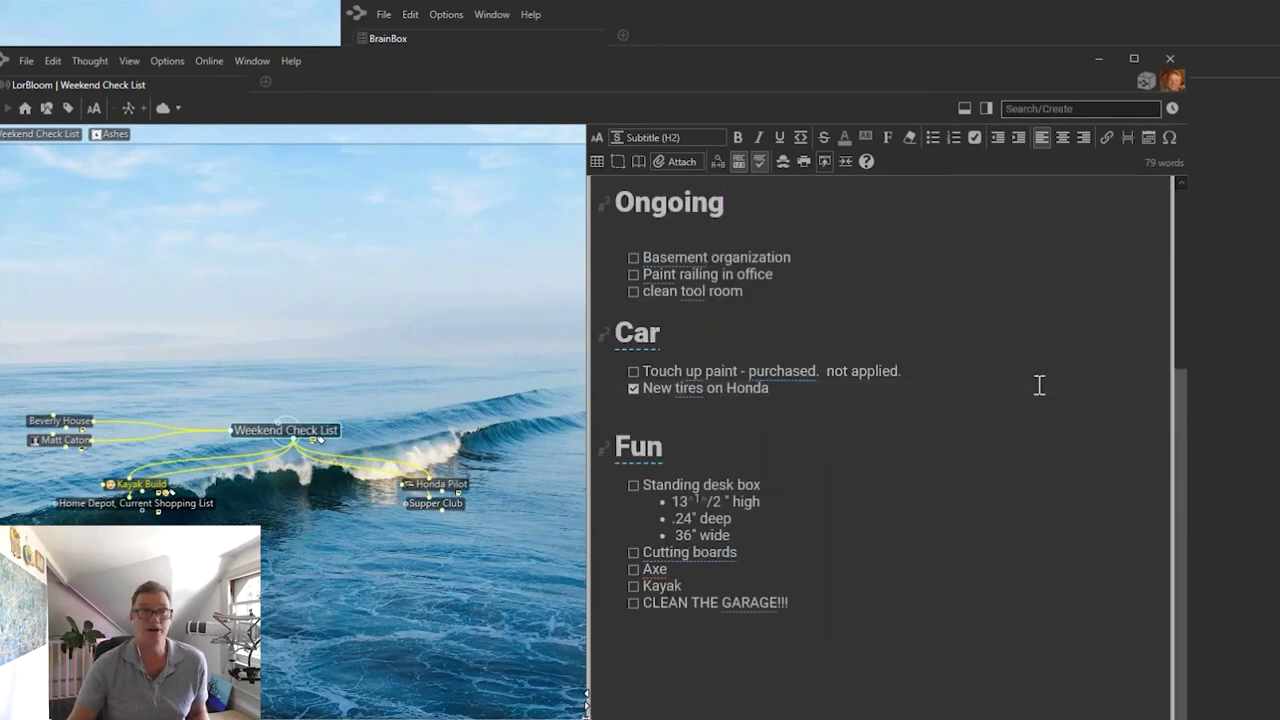
scroll(1045, 380, "up", 3)
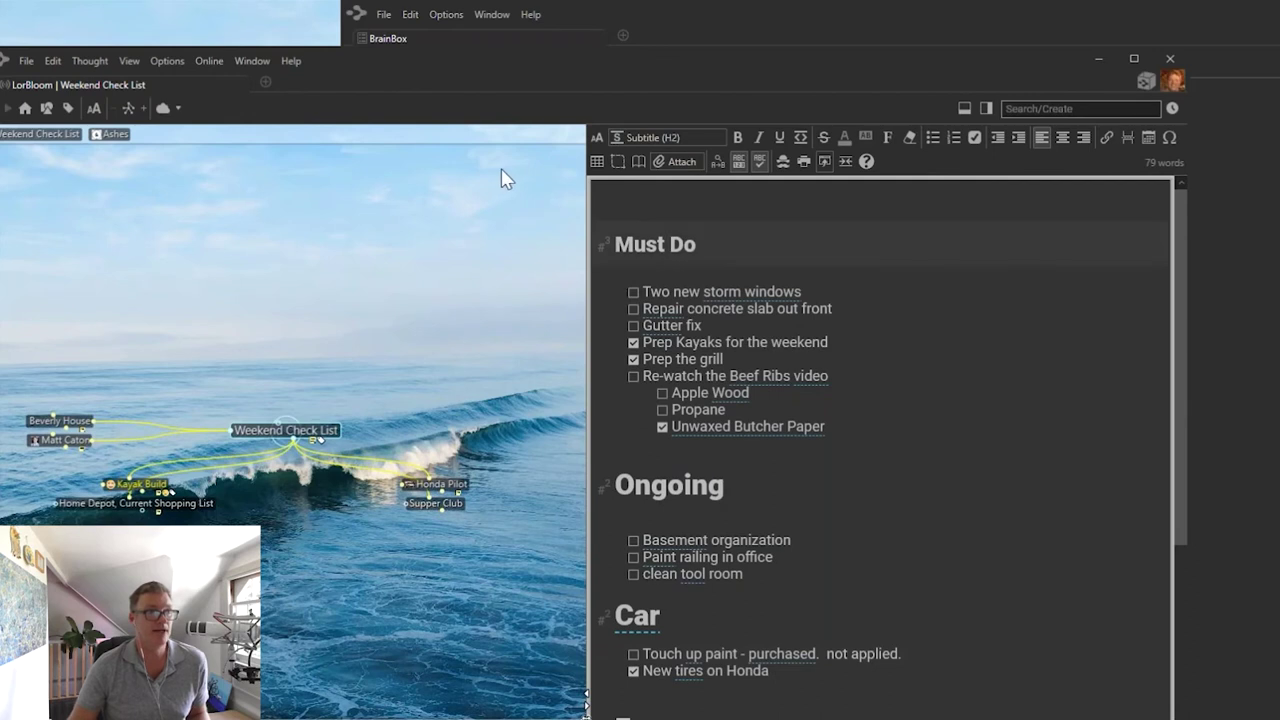
left_click(609, 246)
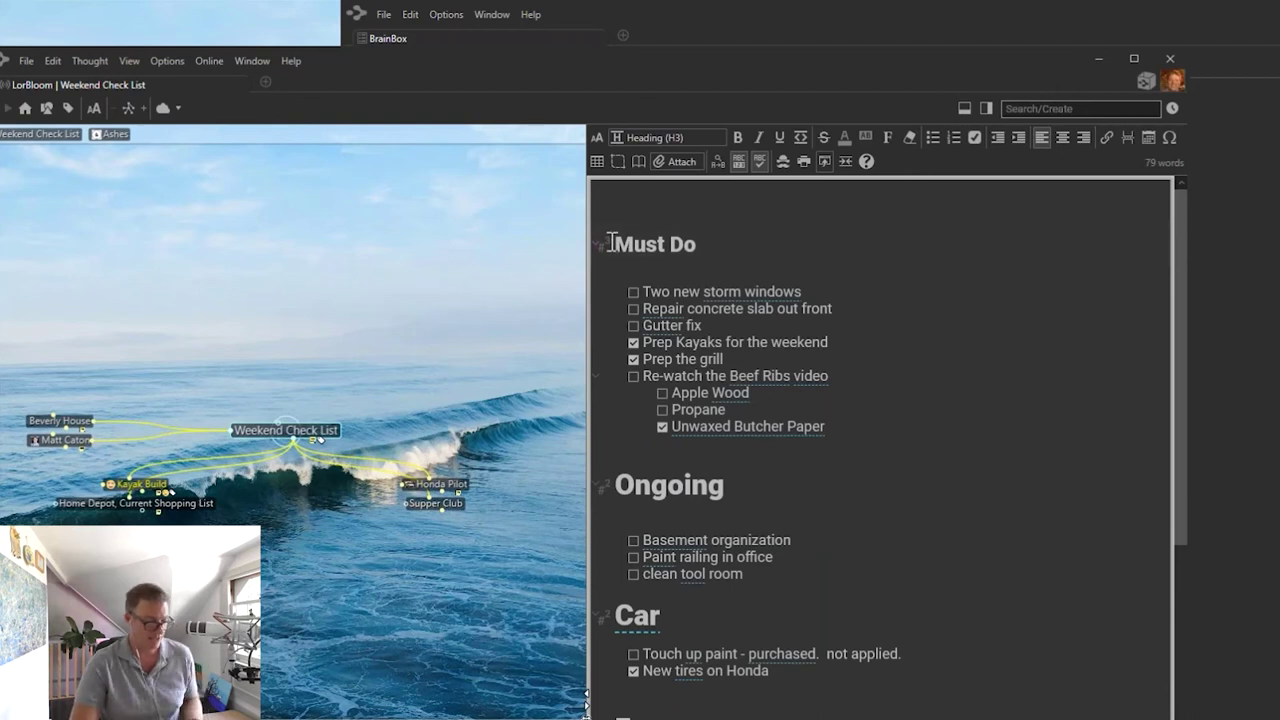
key("ctrl+2")
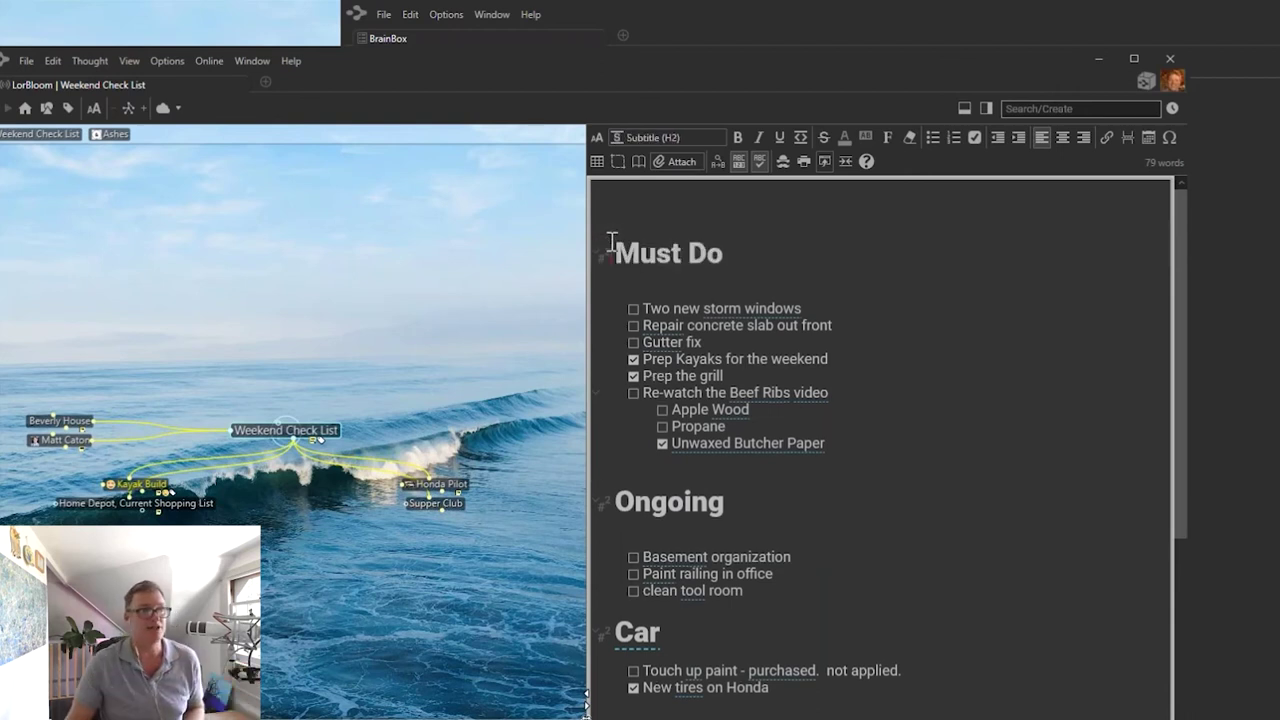
left_click(612, 208)
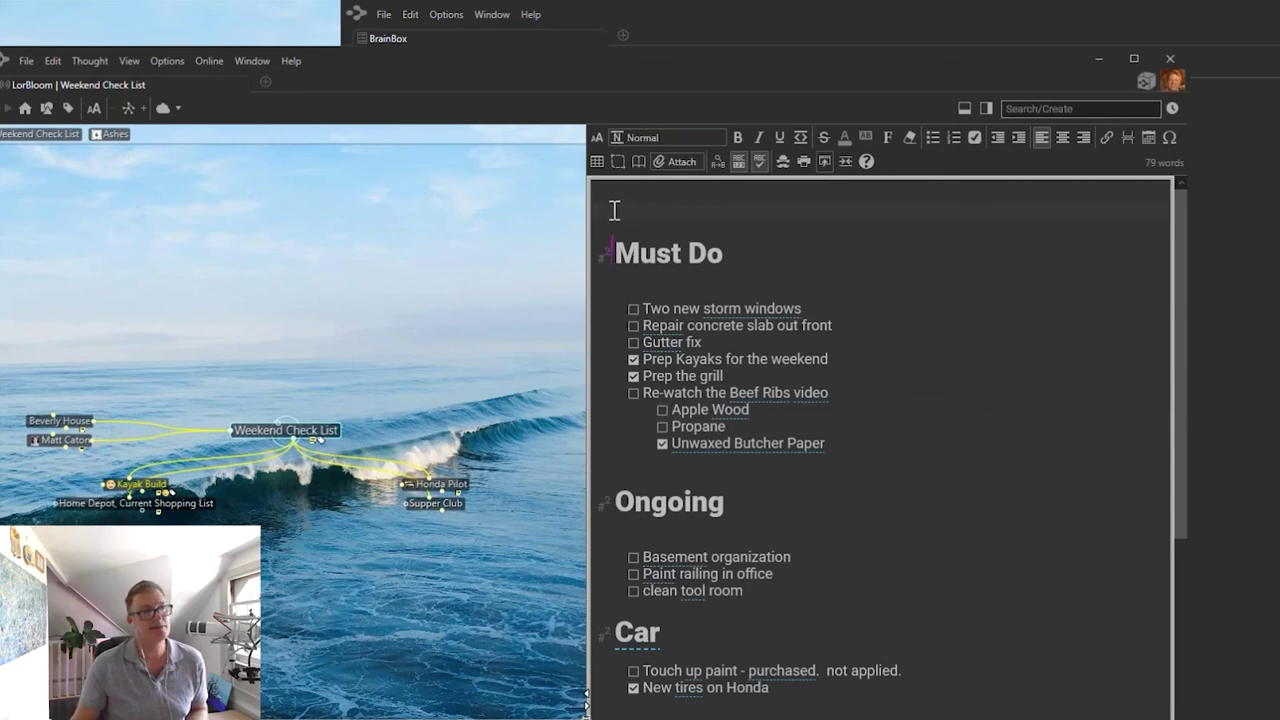
Step: Insert a table of contents at the top of the note and test its Fun link
left_click(638, 162)
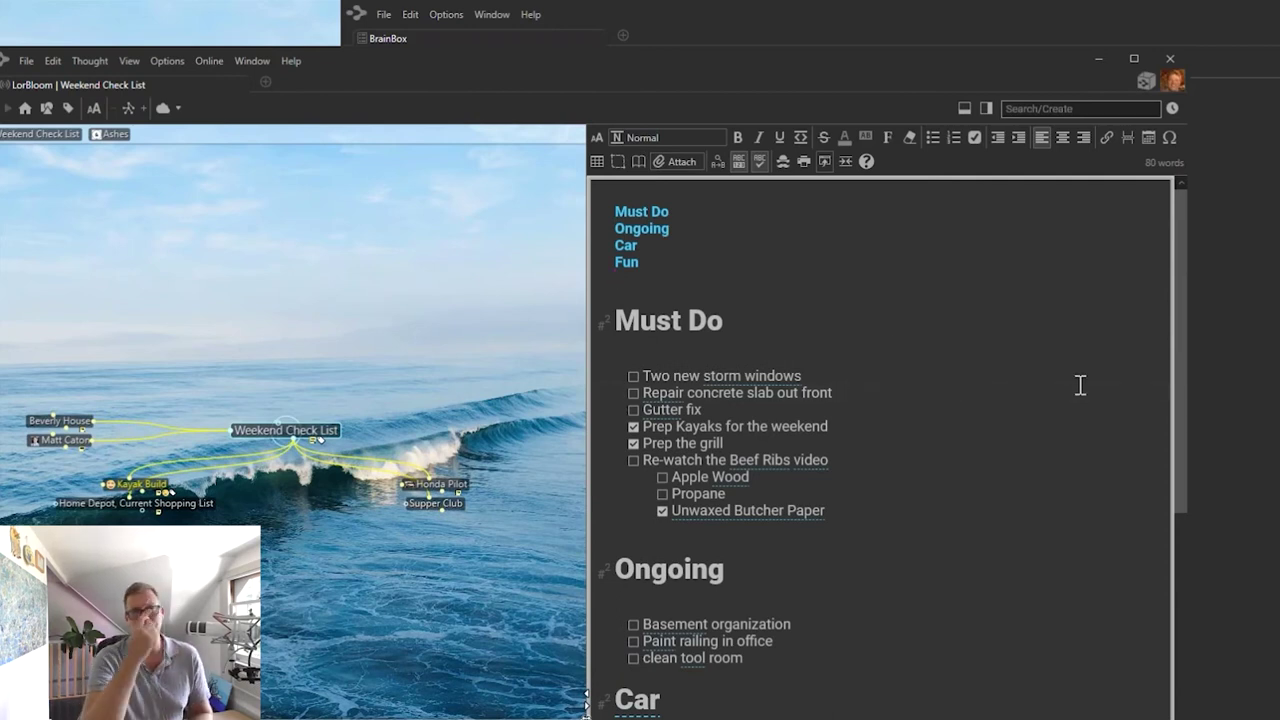
left_click(628, 265)
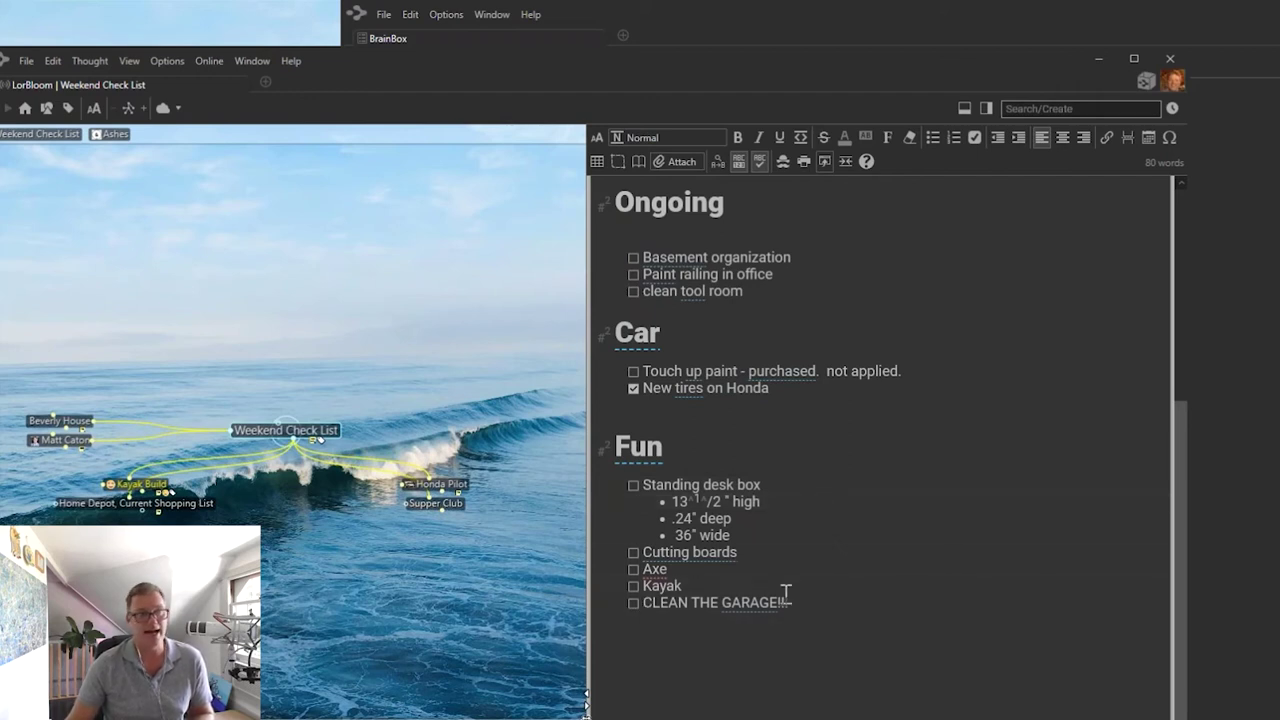
scroll(786, 594, "up", 5)
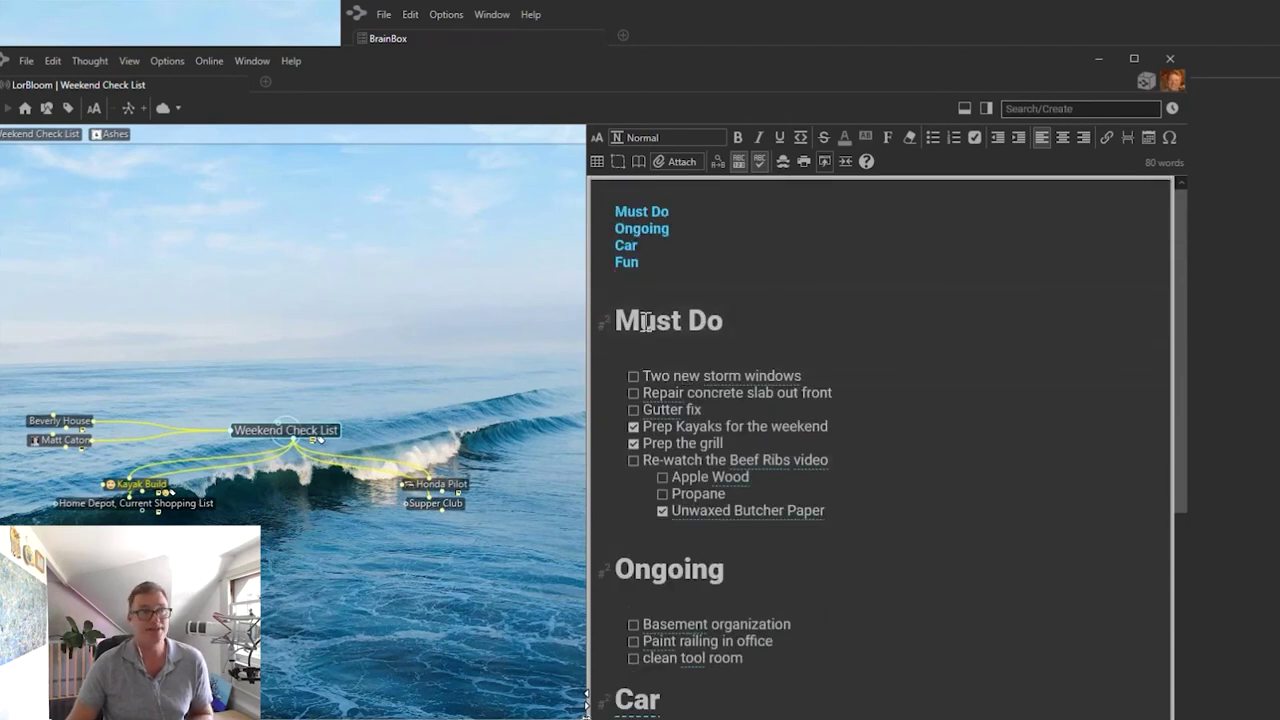
left_click(676, 352)
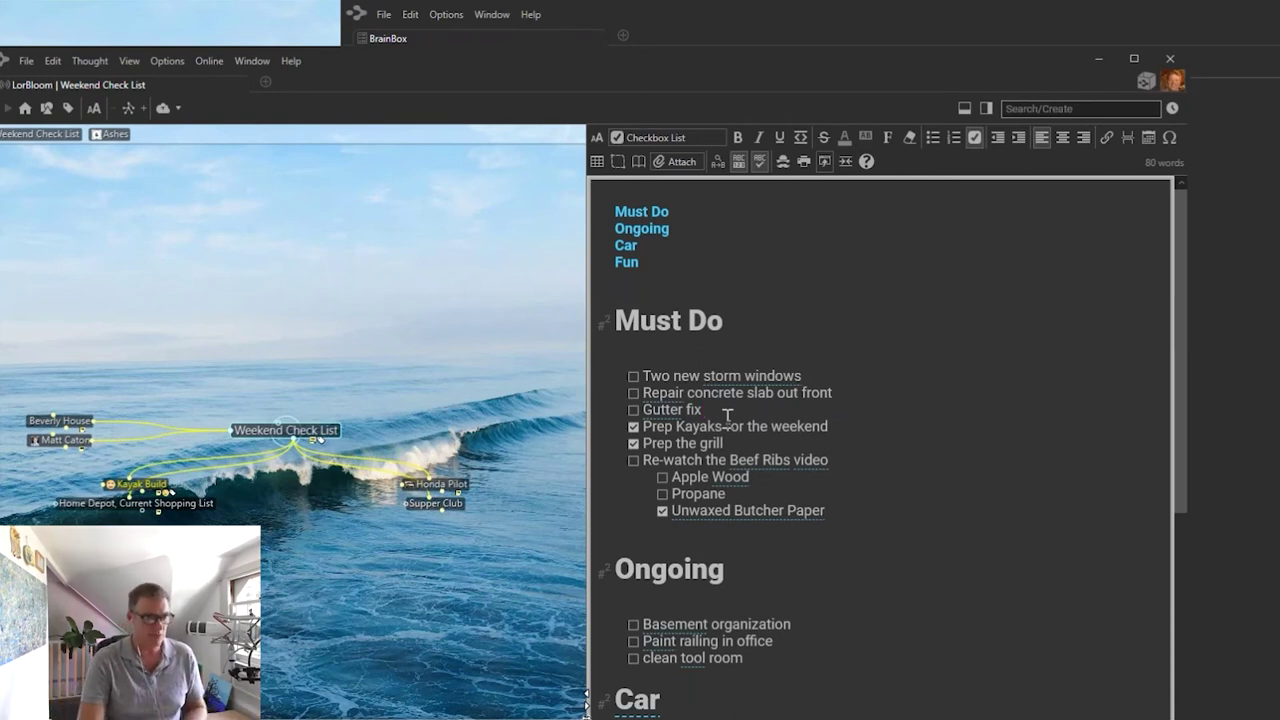
Step: Add a 'Recreation' line after Gutter fix and style it as Heading (H3)
key("Return")
key("Return")
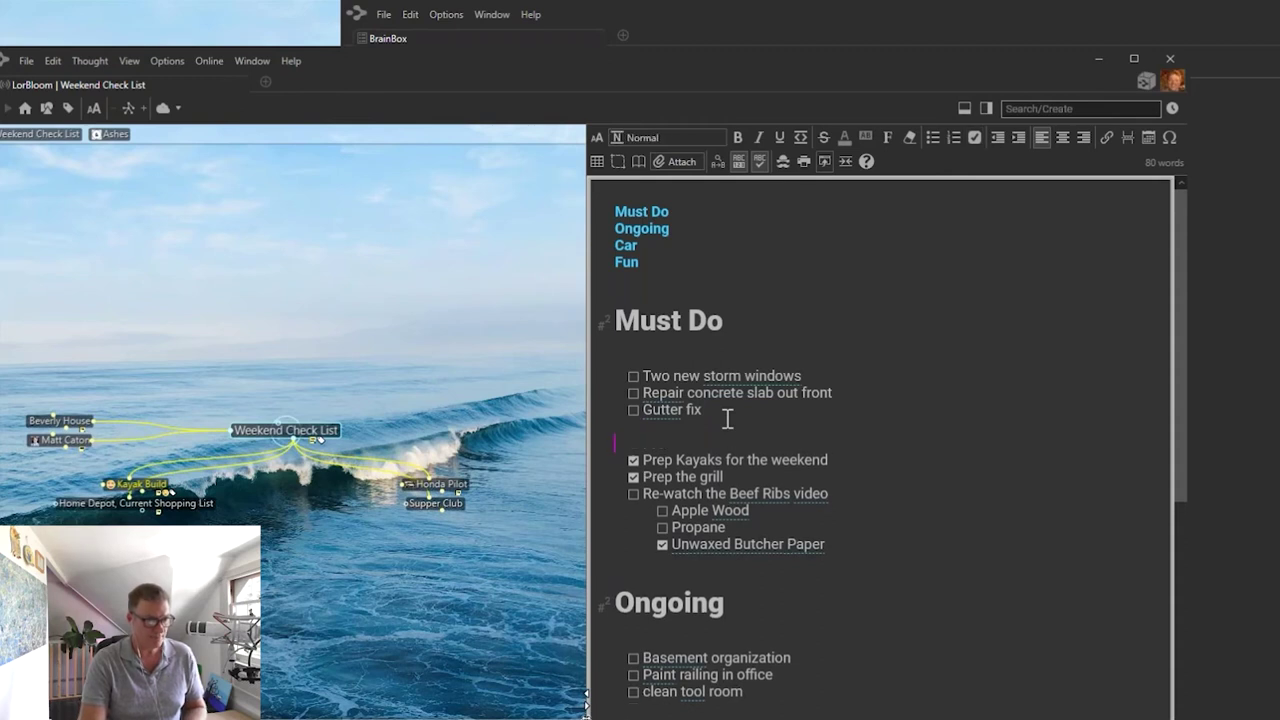
type("Recreation")
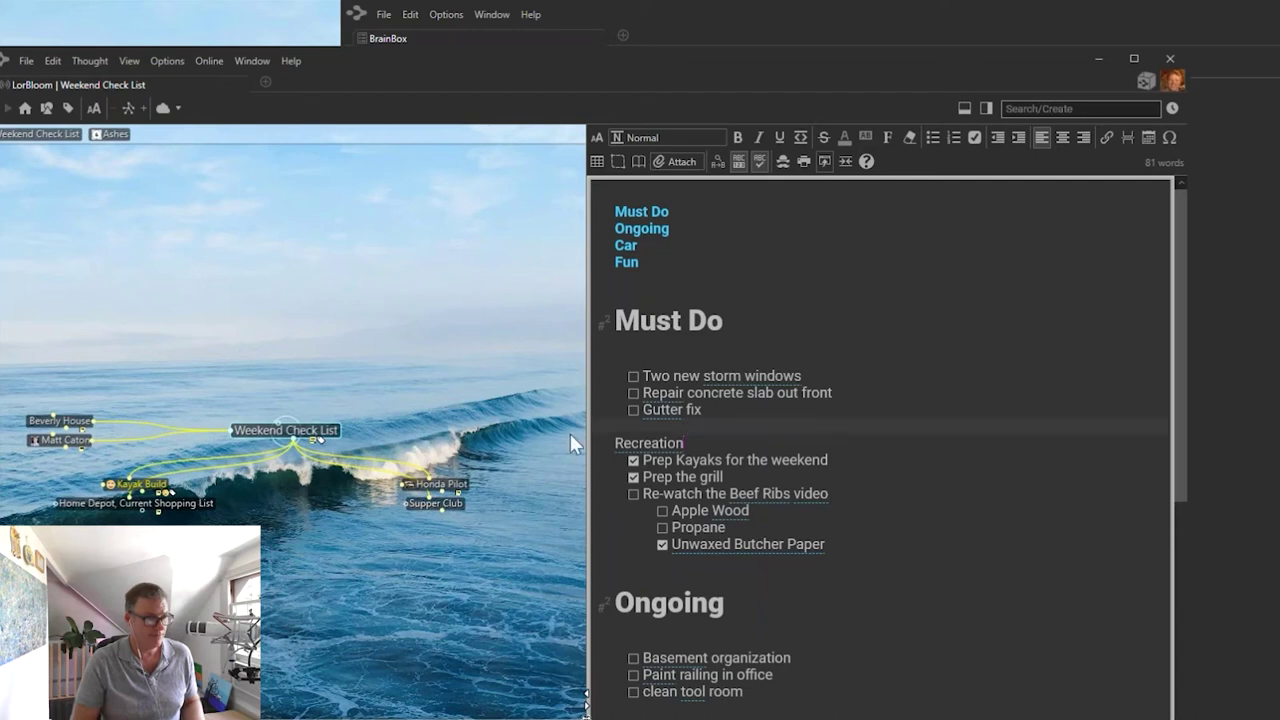
right_click(662, 445)
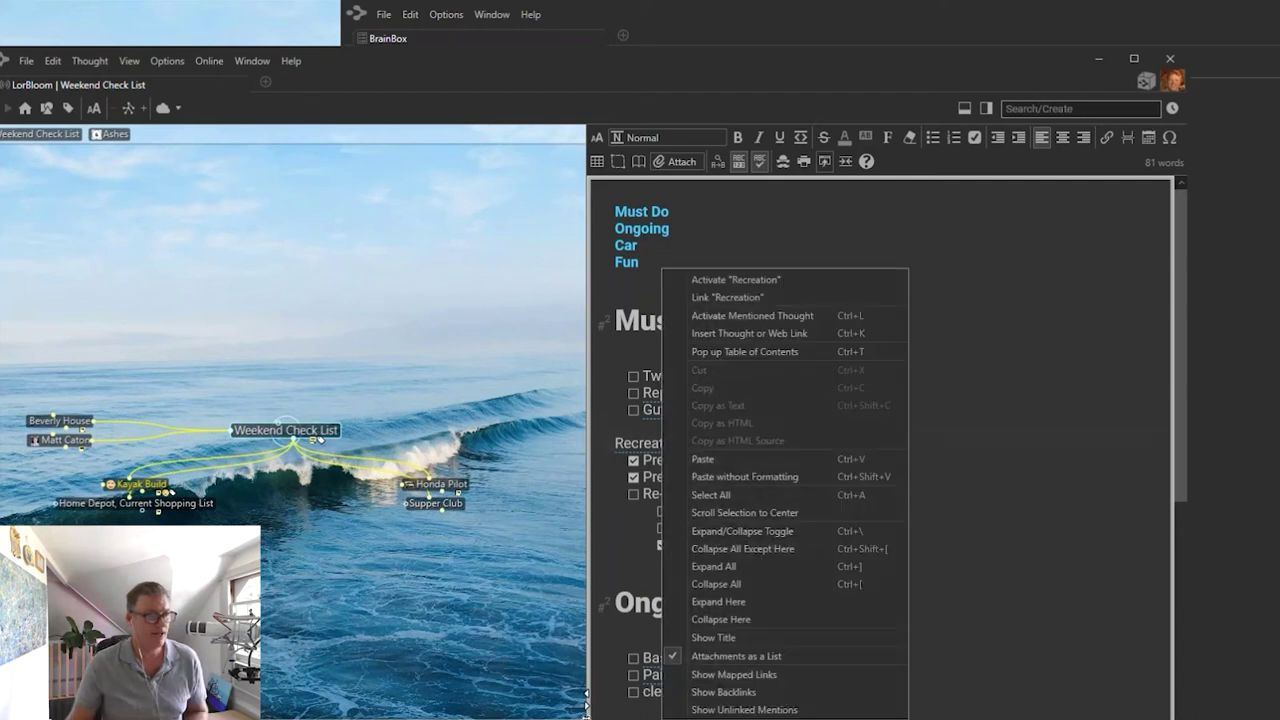
left_click(614, 452)
left_click(640, 137)
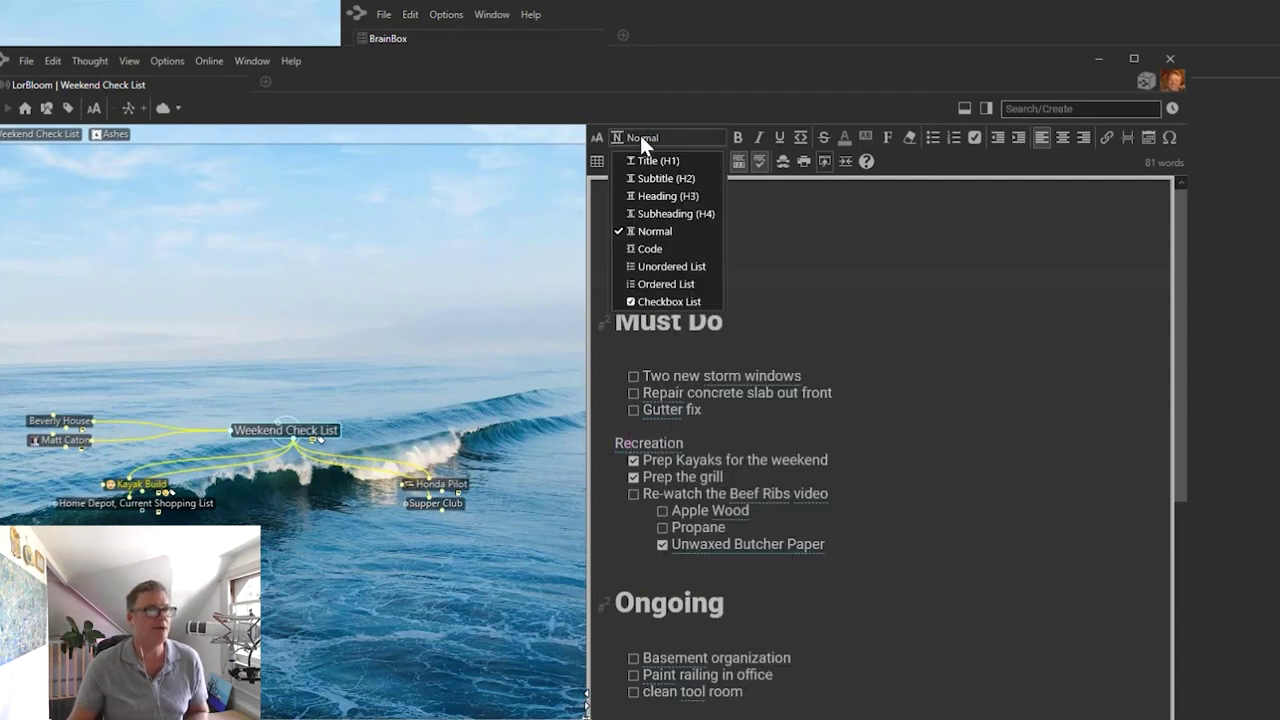
left_click(666, 197)
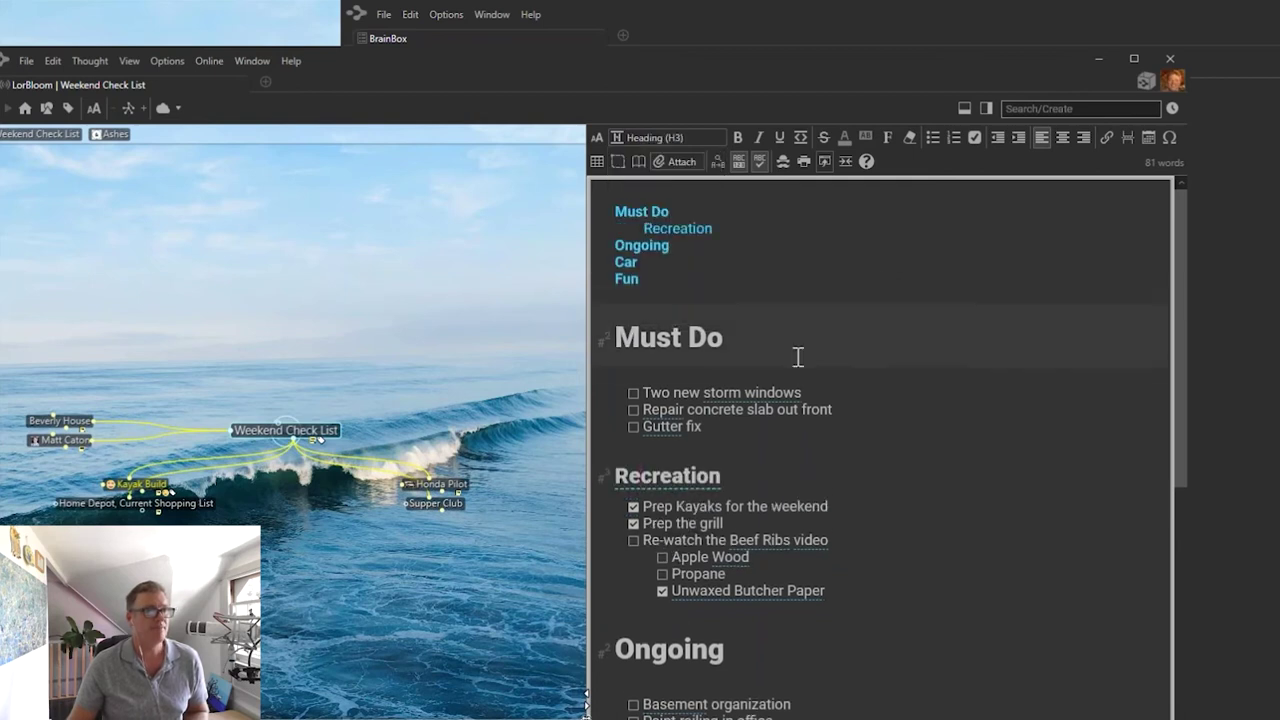
Step: Type 'House Things' on the empty line under Must Do and make it Heading (H3)
left_click(623, 372)
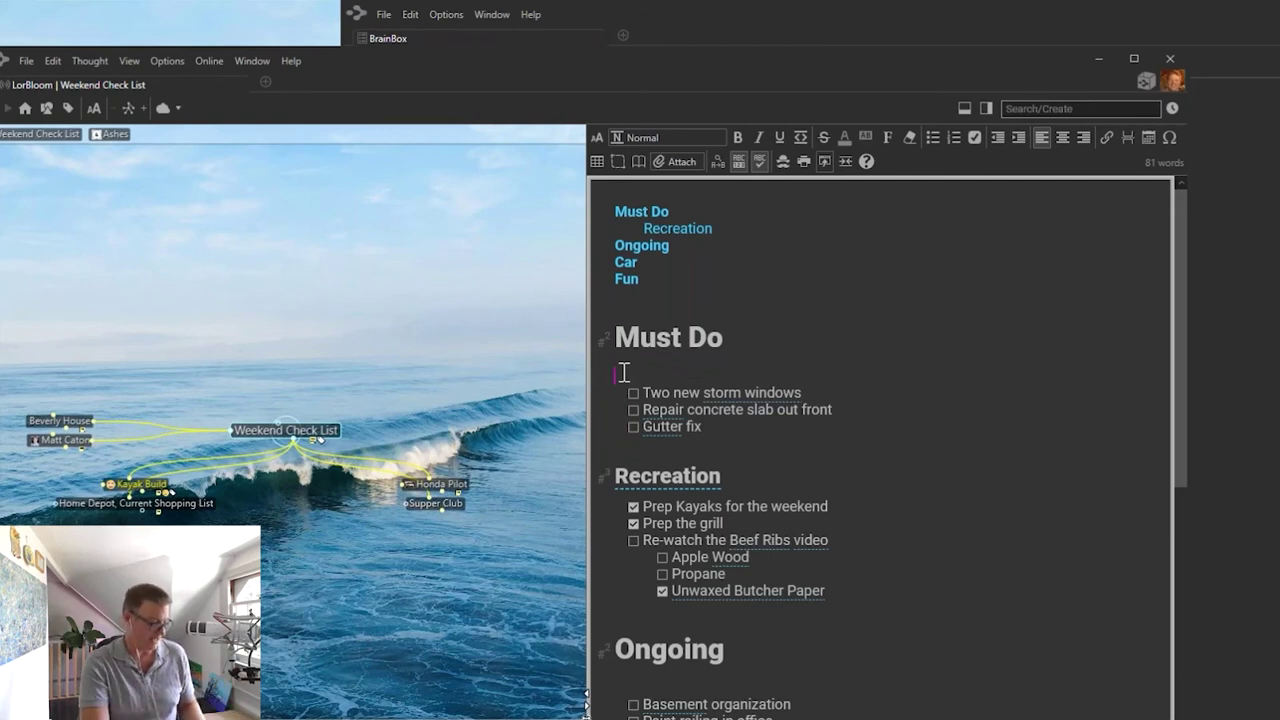
type("Ho")
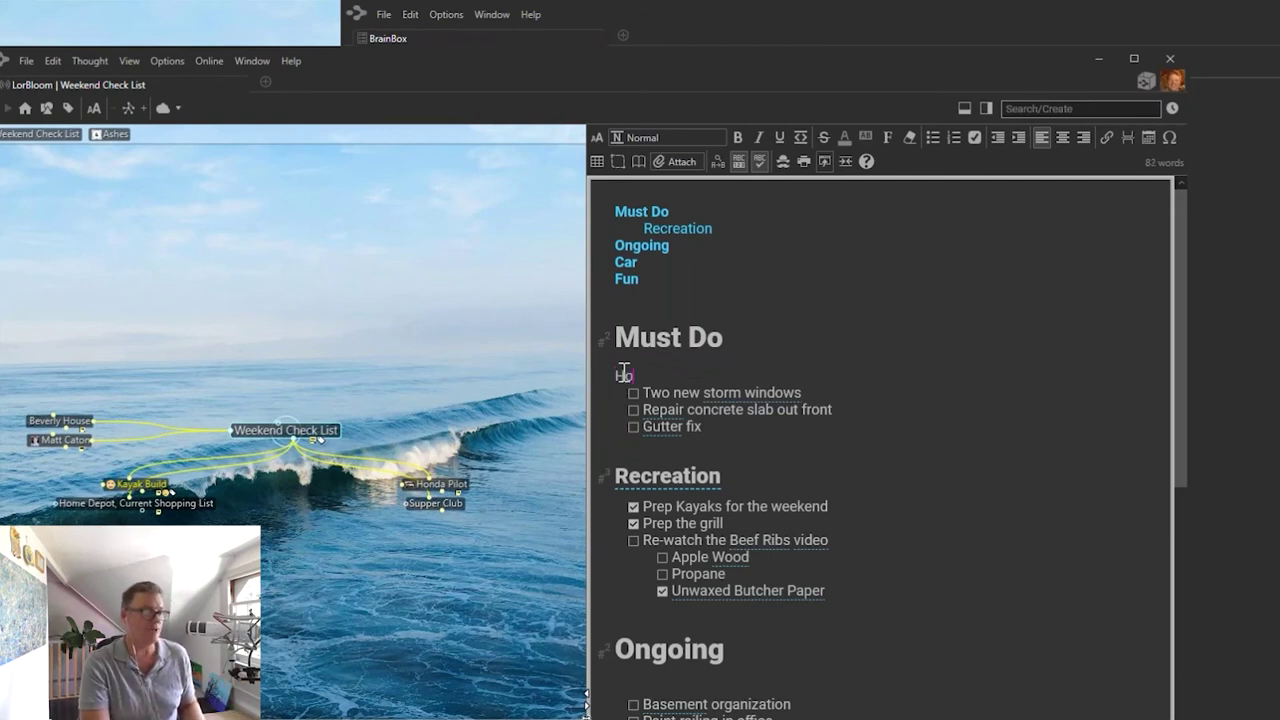
type("use Things")
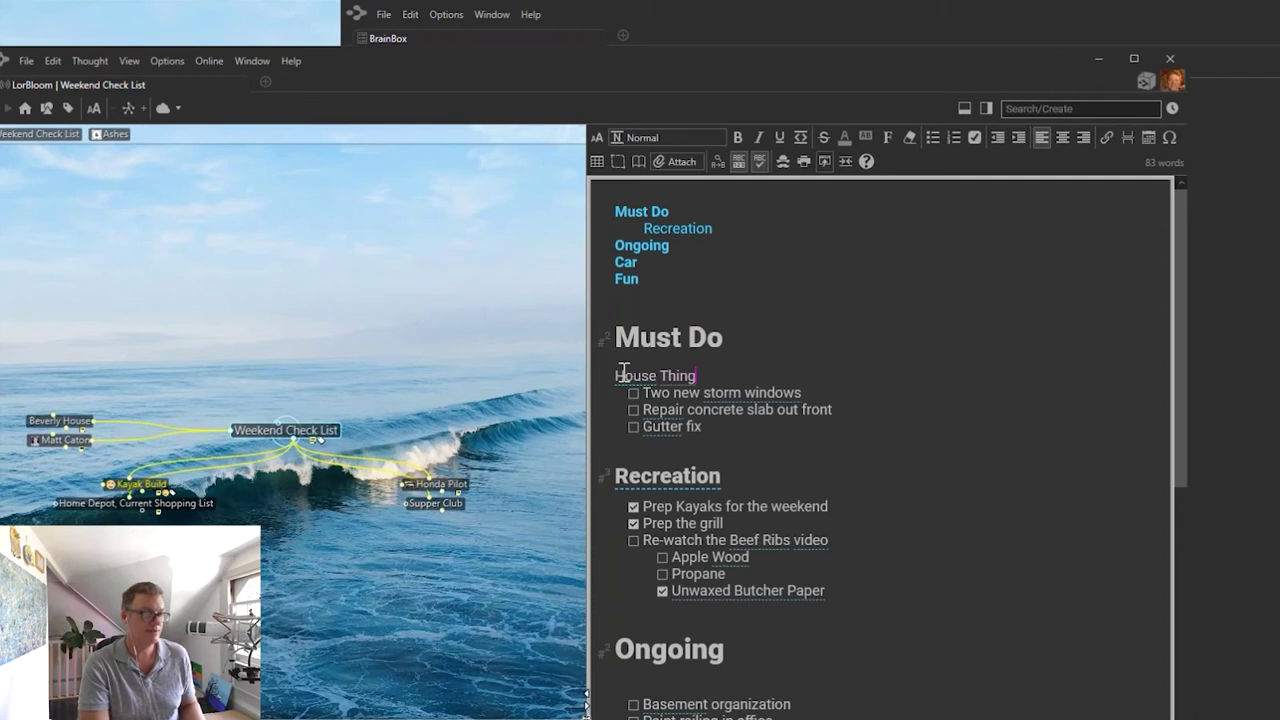
left_click(645, 131)
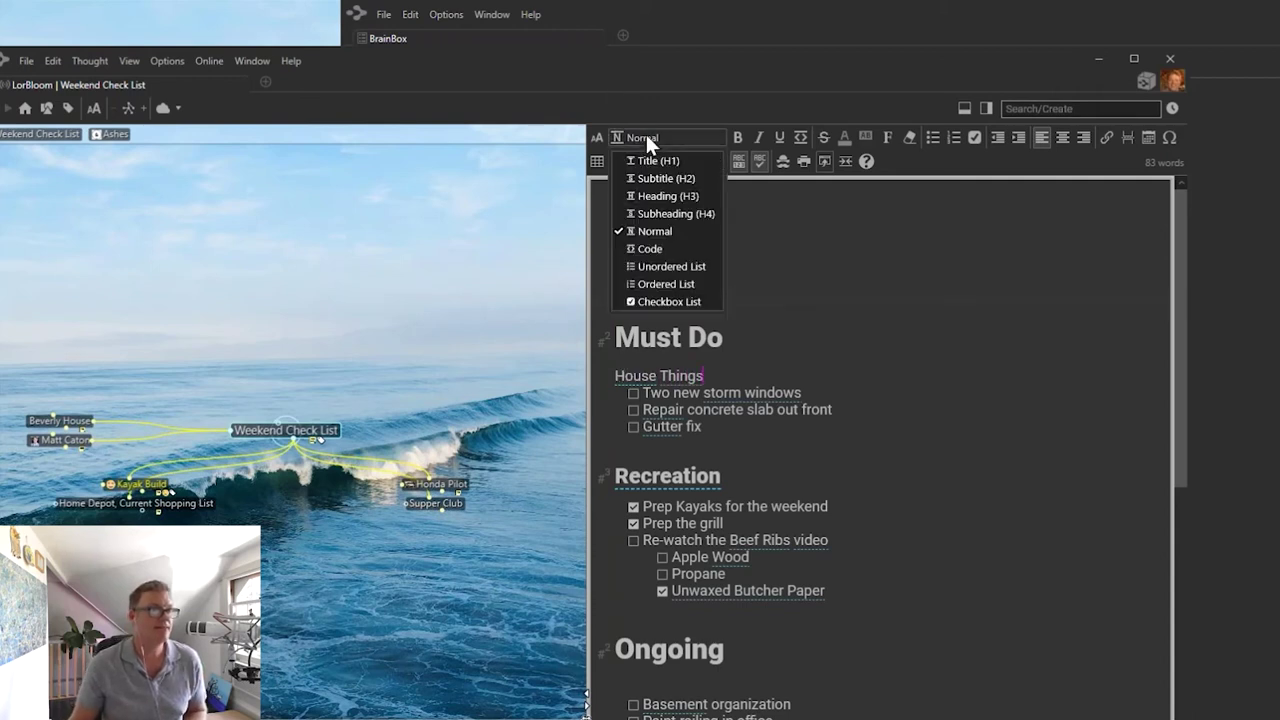
left_click(659, 196)
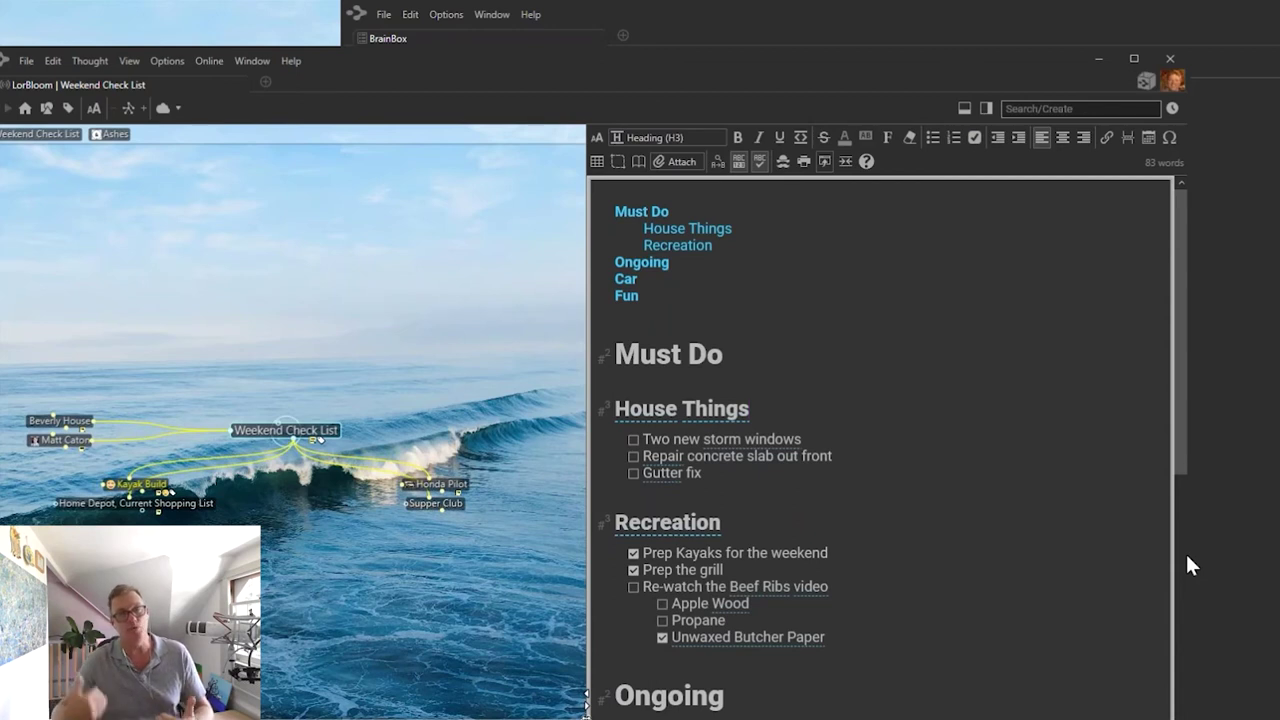
scroll(1188, 565, "down", 5)
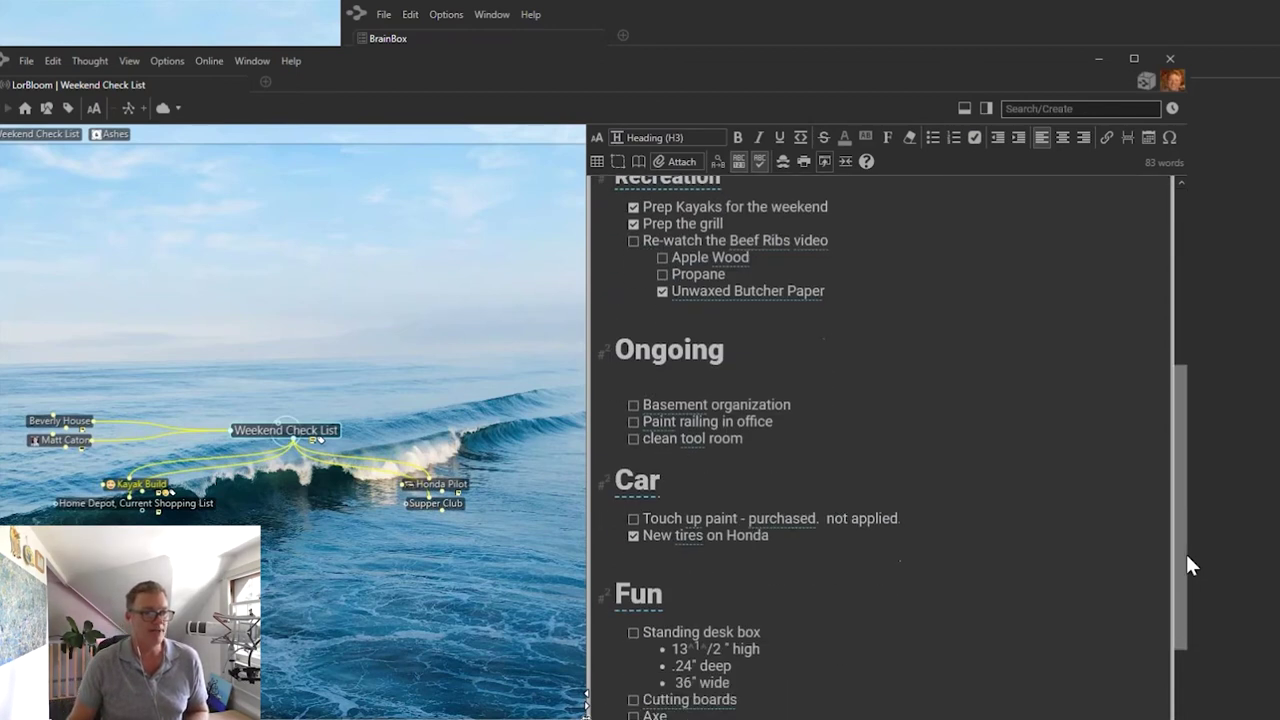
Step: Below CLEAN THE GARAGE!!!, add a '## Kid Projects' heading and a '#### Must do' subheading
left_click(662, 648)
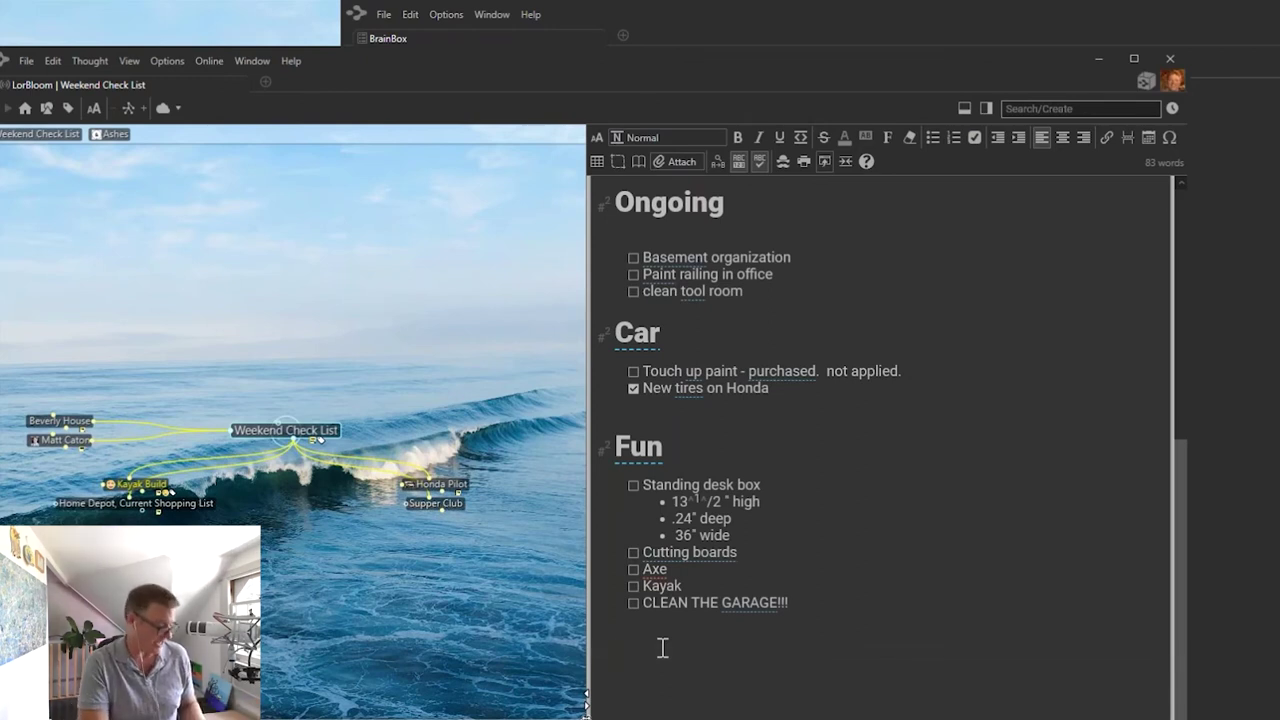
type("## ")
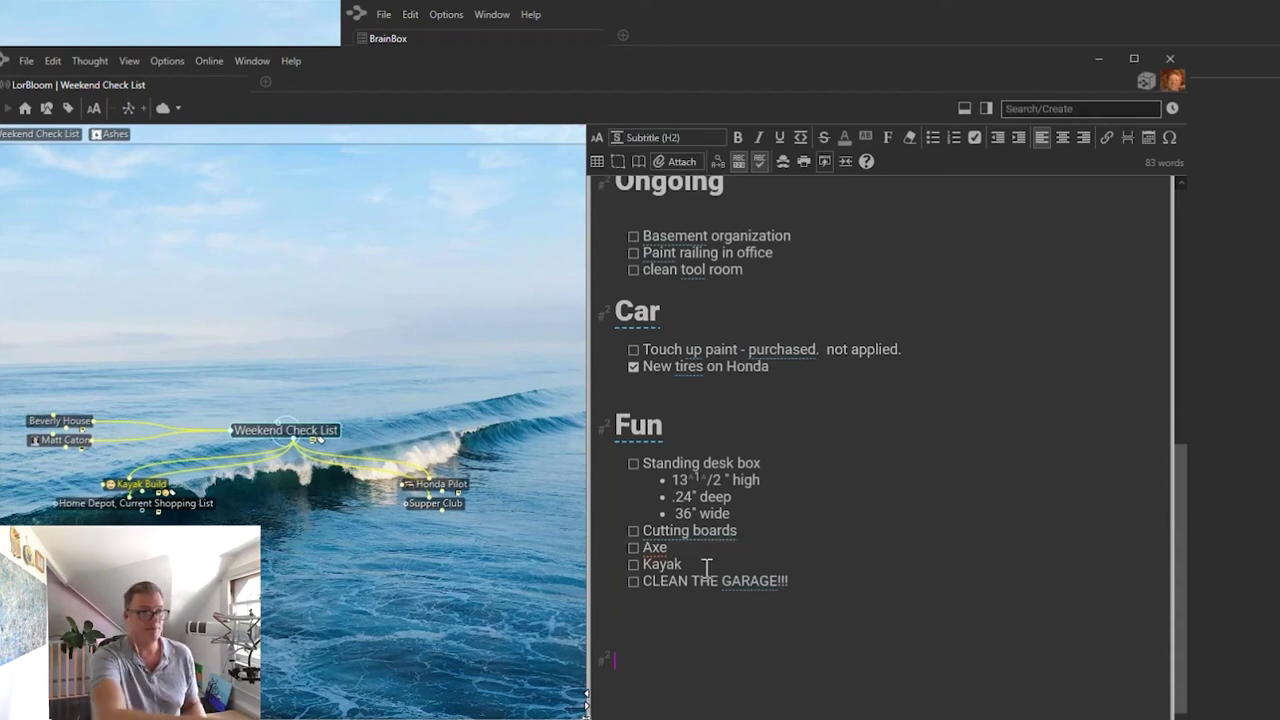
type("Kid p")
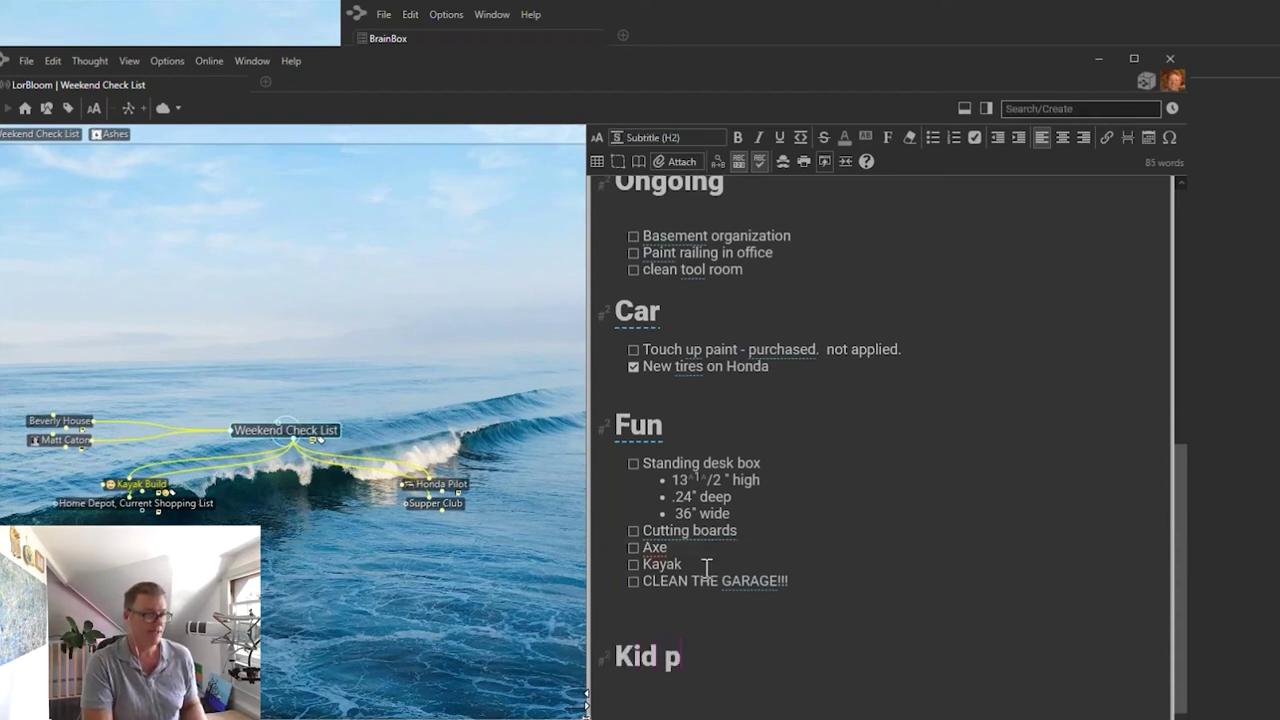
key("BackSpace")
type("Projects")
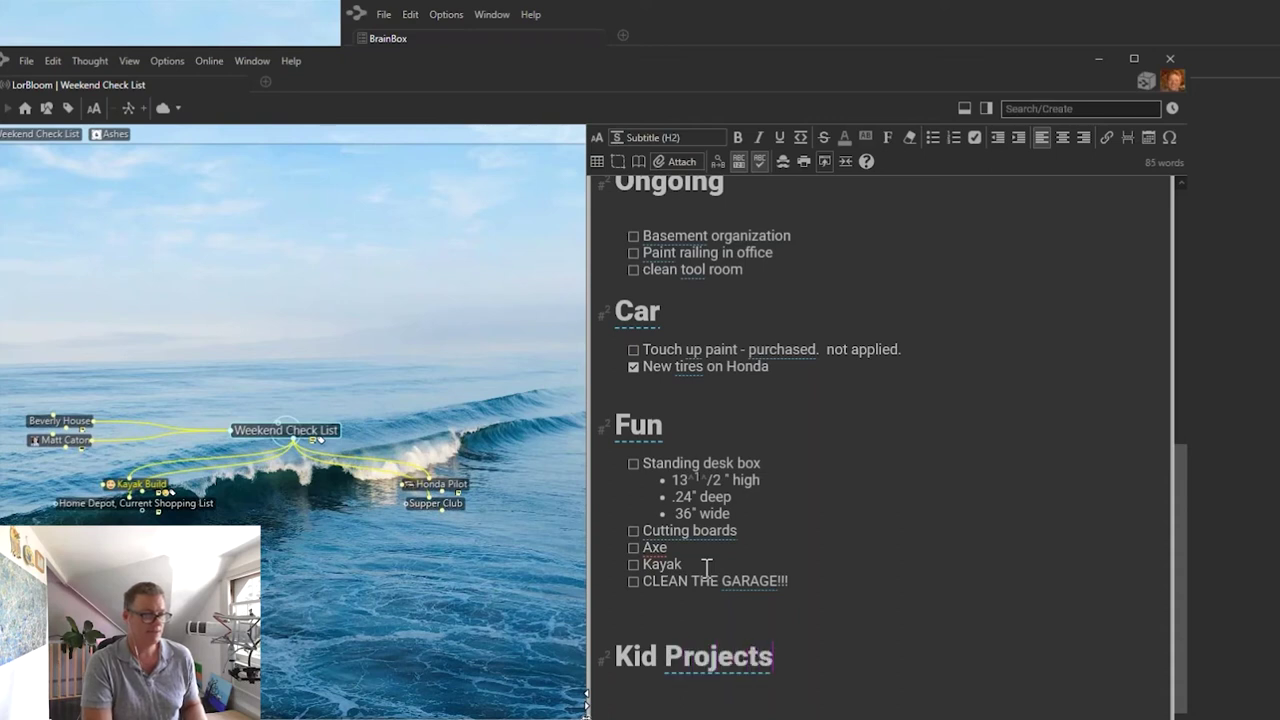
key("Return")
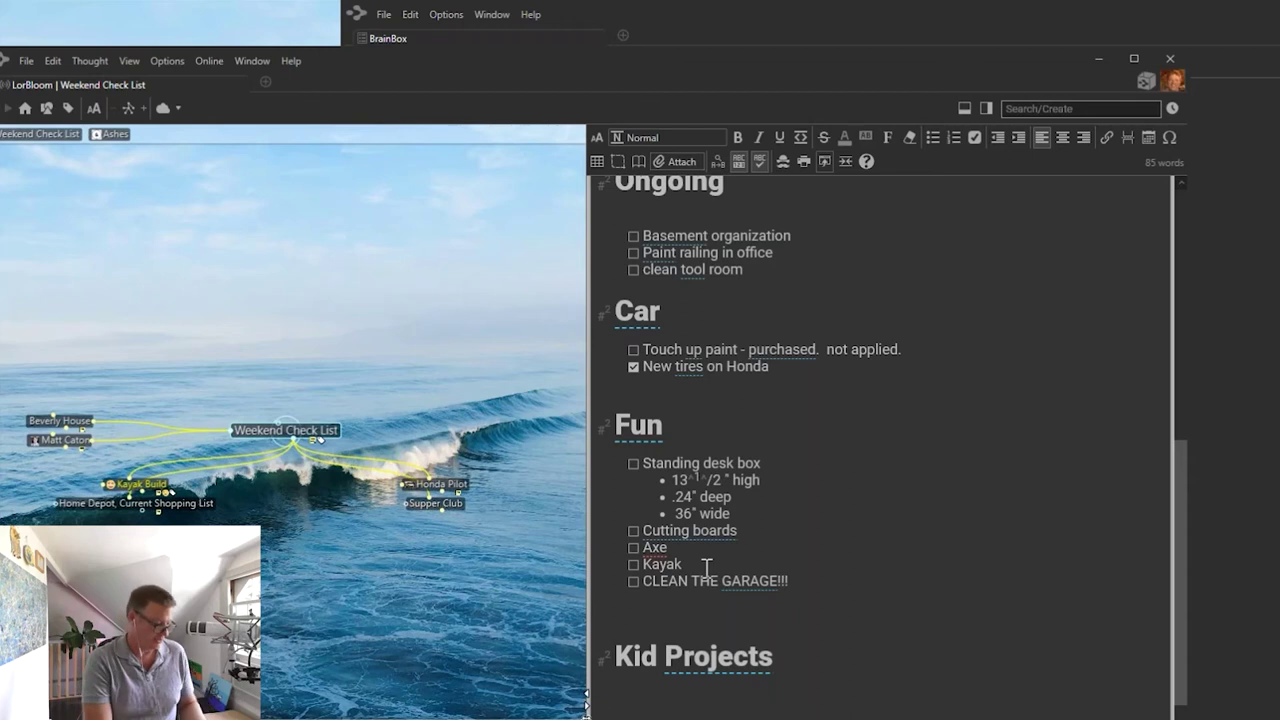
type("###")
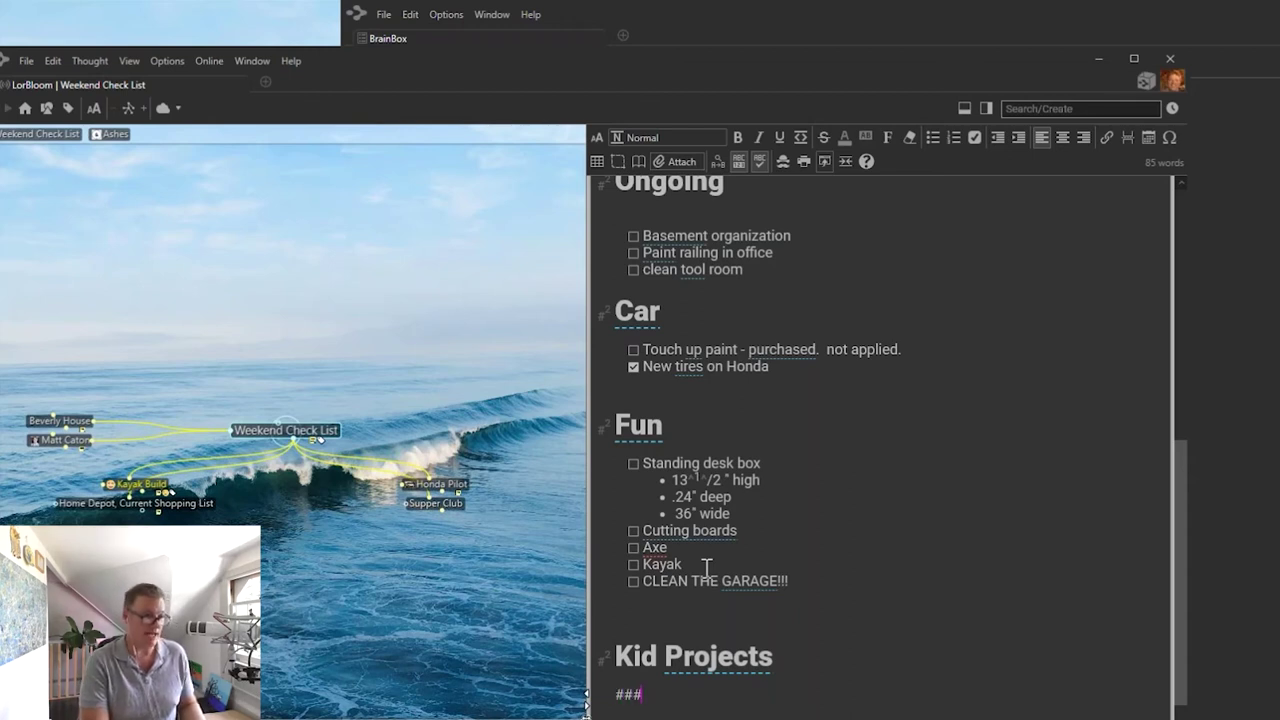
type("#")
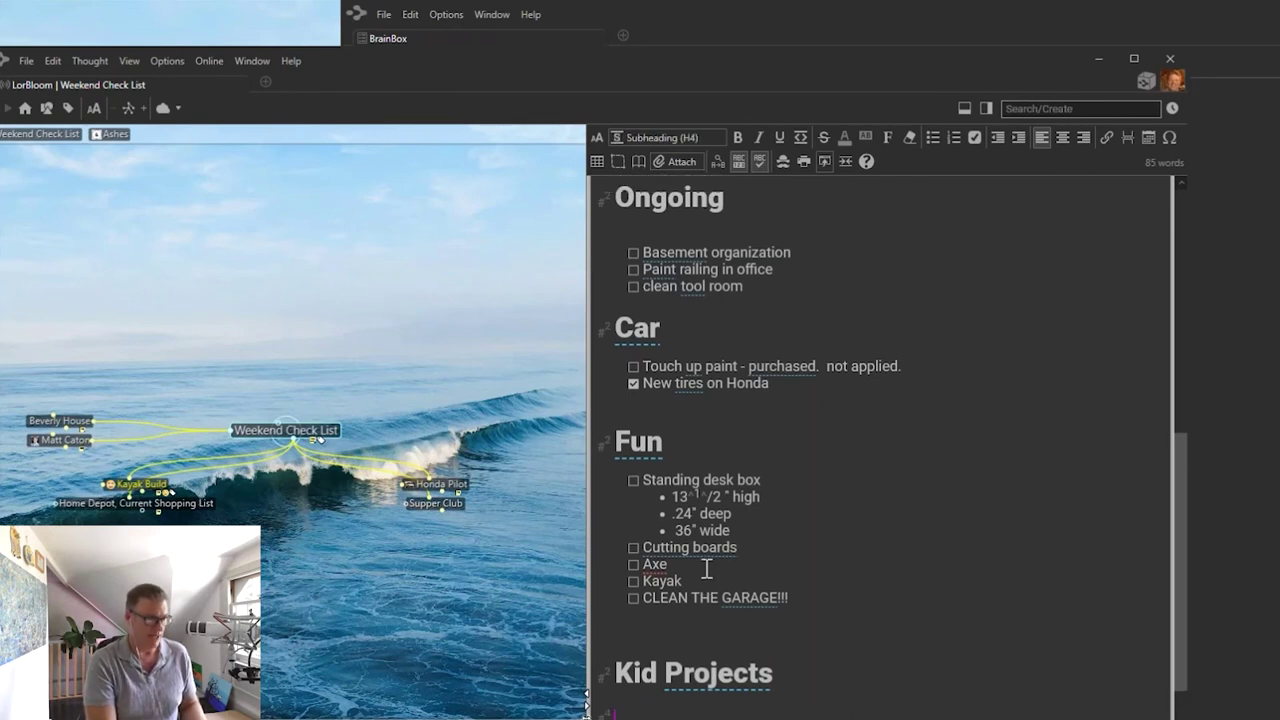
type(" Must")
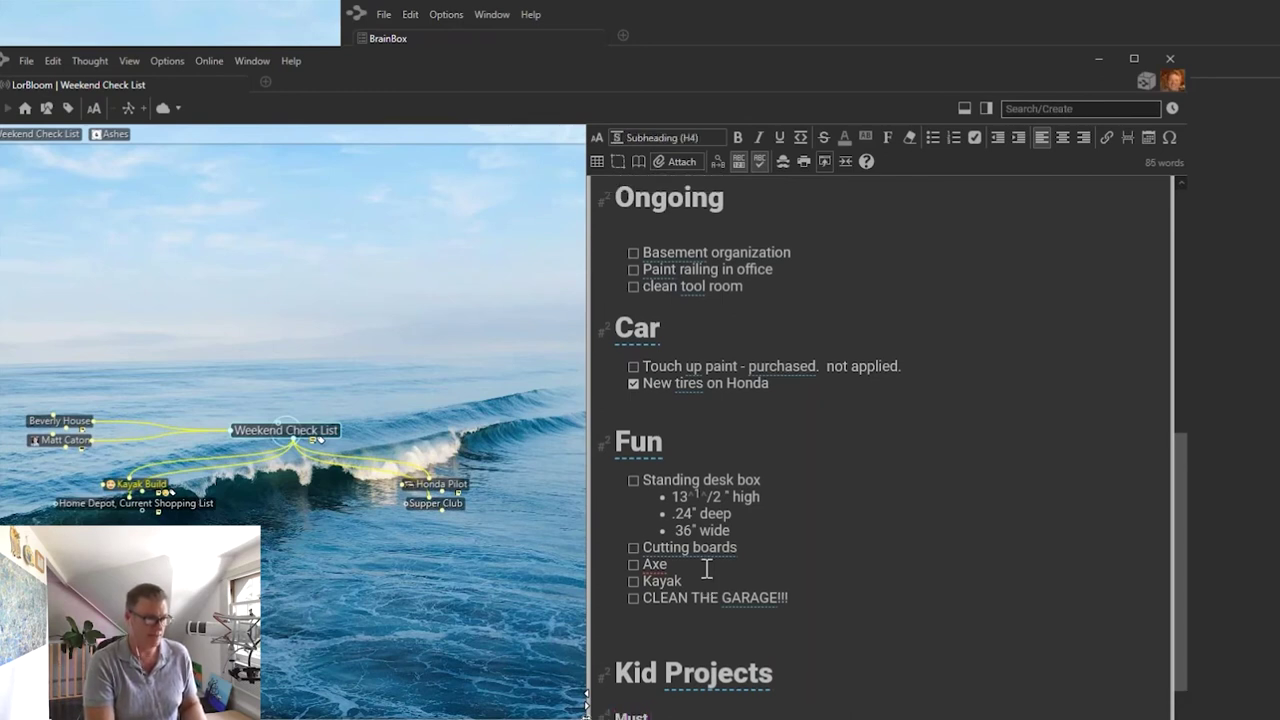
type(" do")
key("Return")
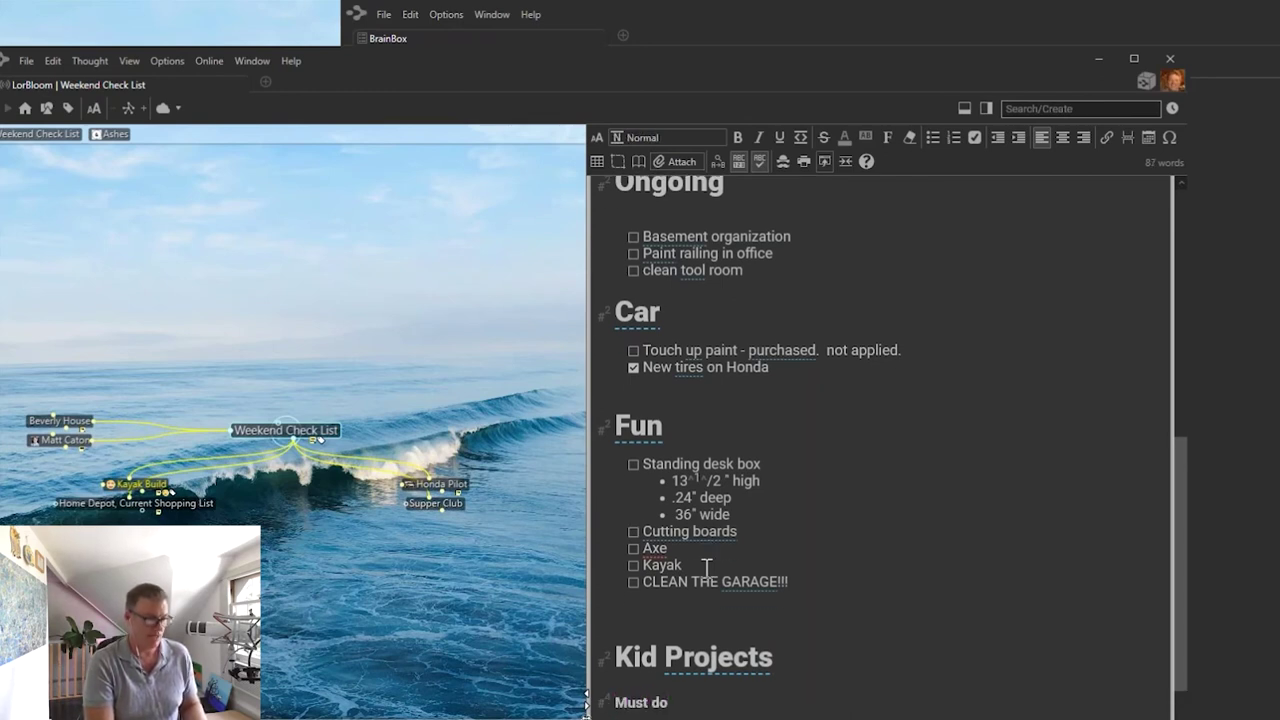
Step: Add a 'mow the lawn' checkbox item under Must do, then end the checklist
type("[]")
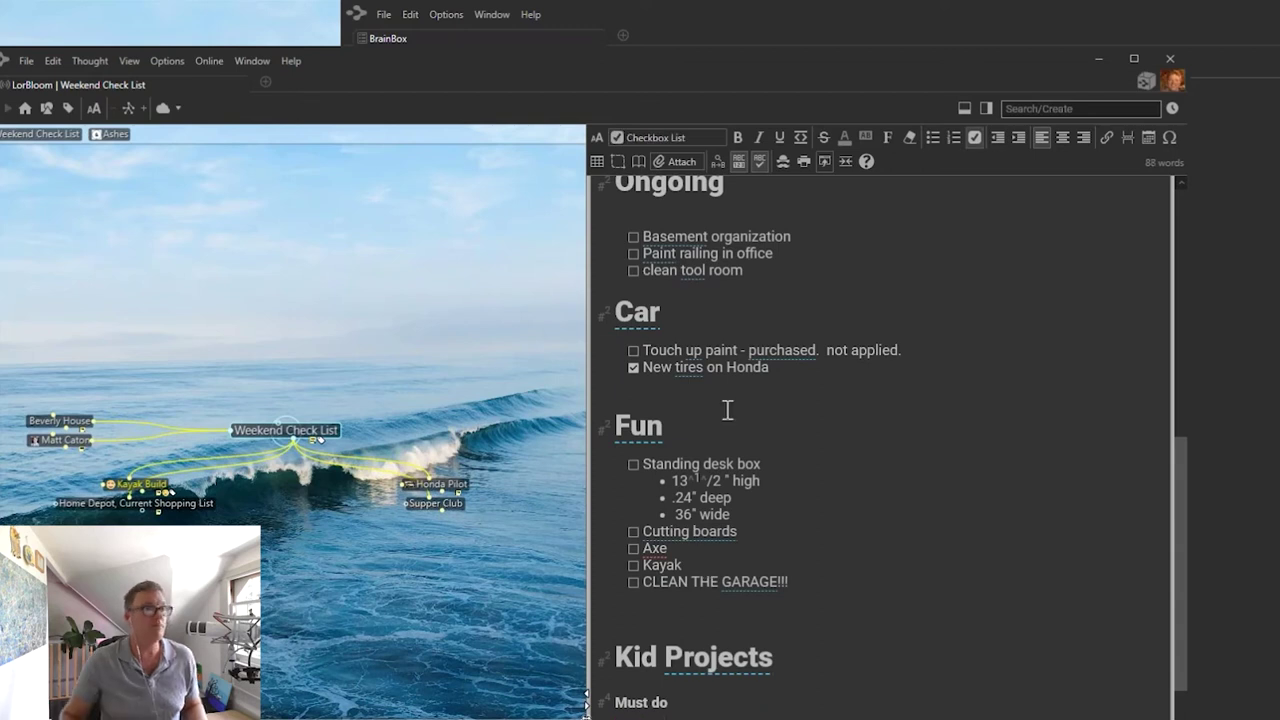
left_click_drag(699, 56, 748, 6)
type("moe")
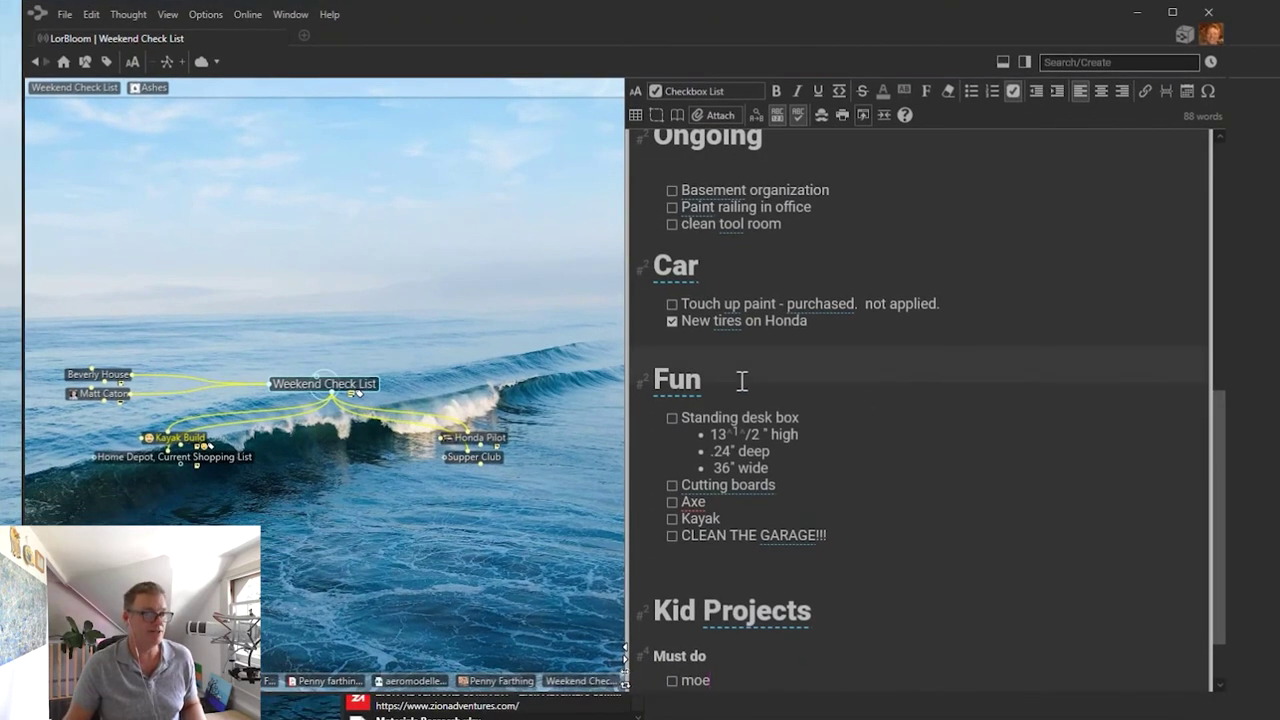
key("BackSpace")
type("w the lawn")
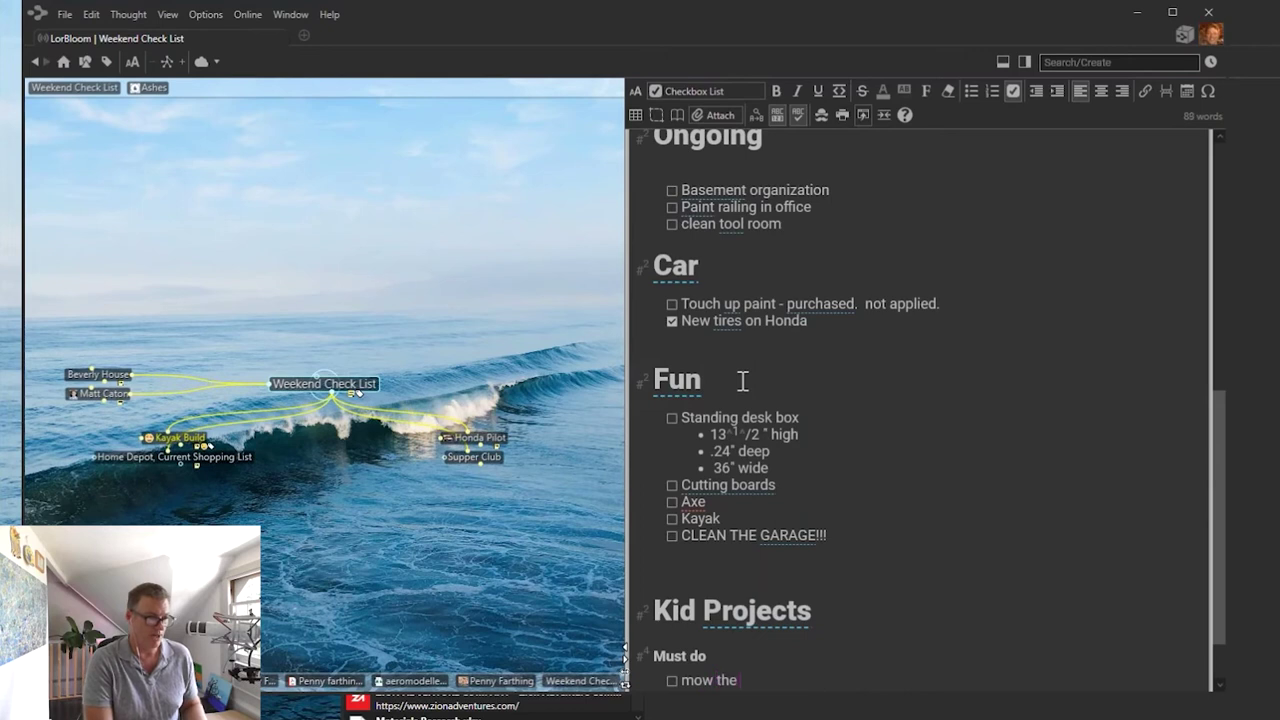
key("Return")
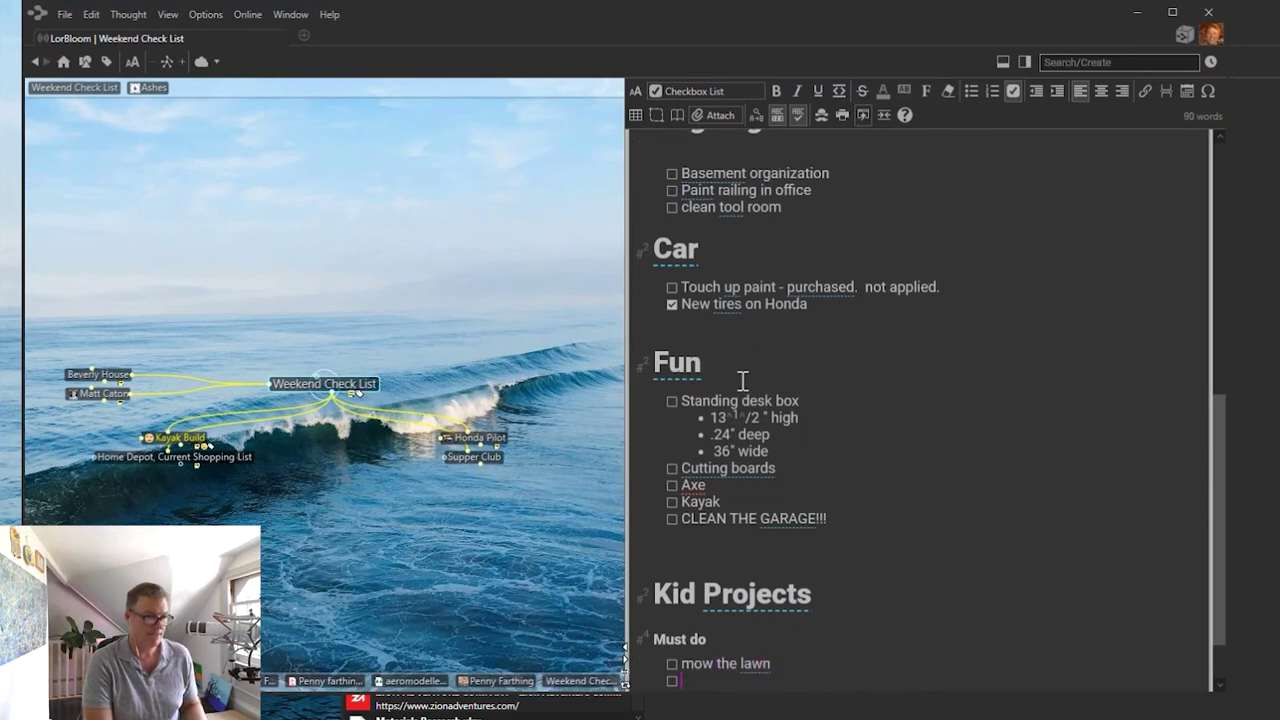
key("Return")
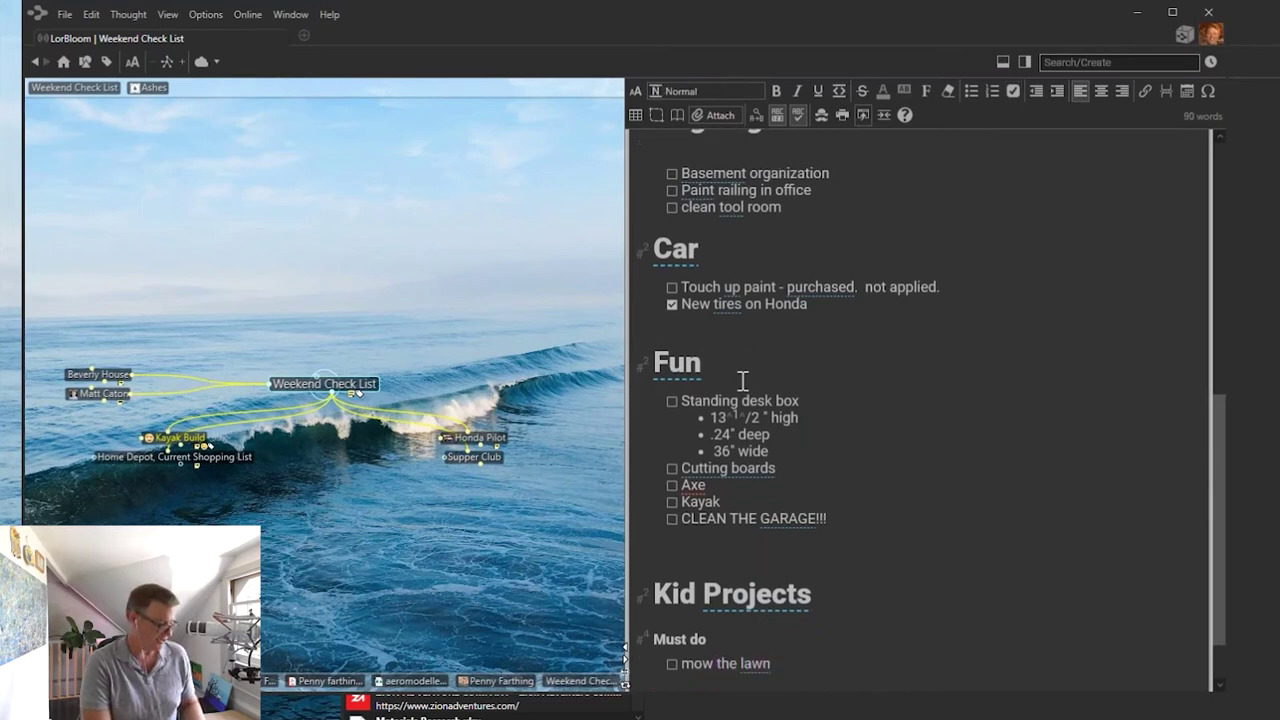
Step: Add a '#### Should do' heading with a 'Read a book' checkbox, then consult the markdown reference
type("#### ")
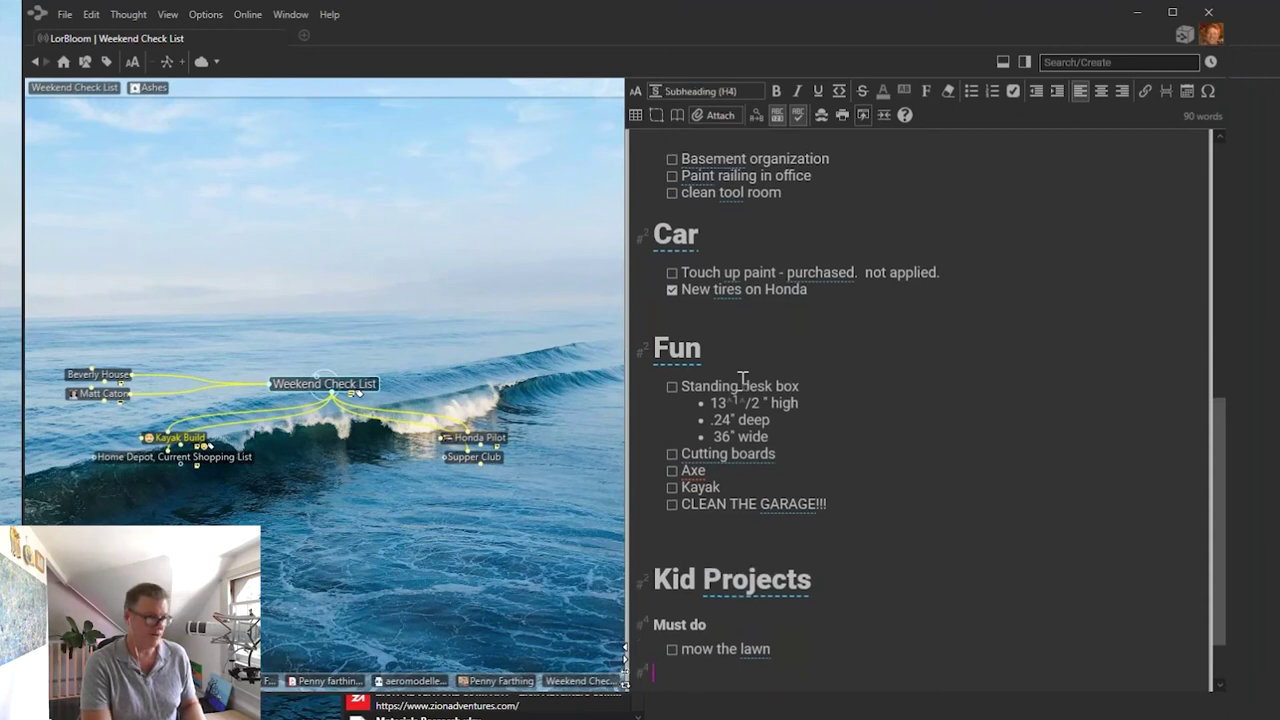
type("Should do")
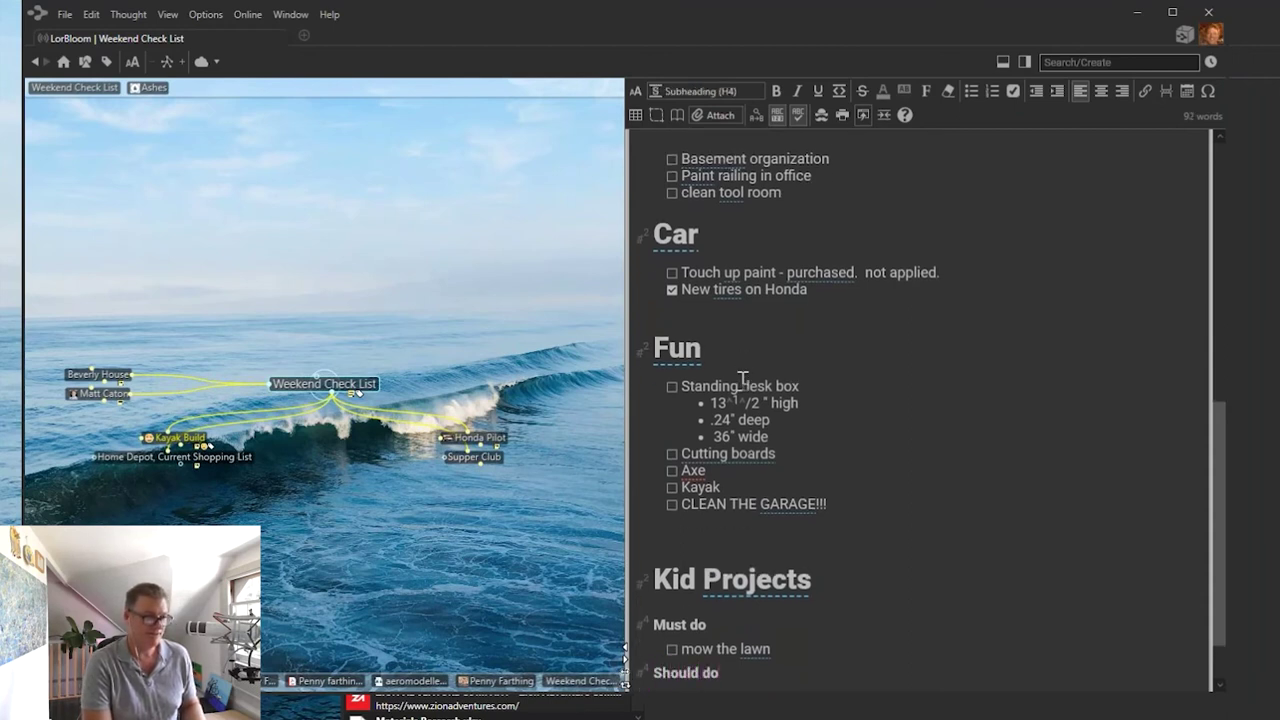
key("Return")
type("[] Read a b")
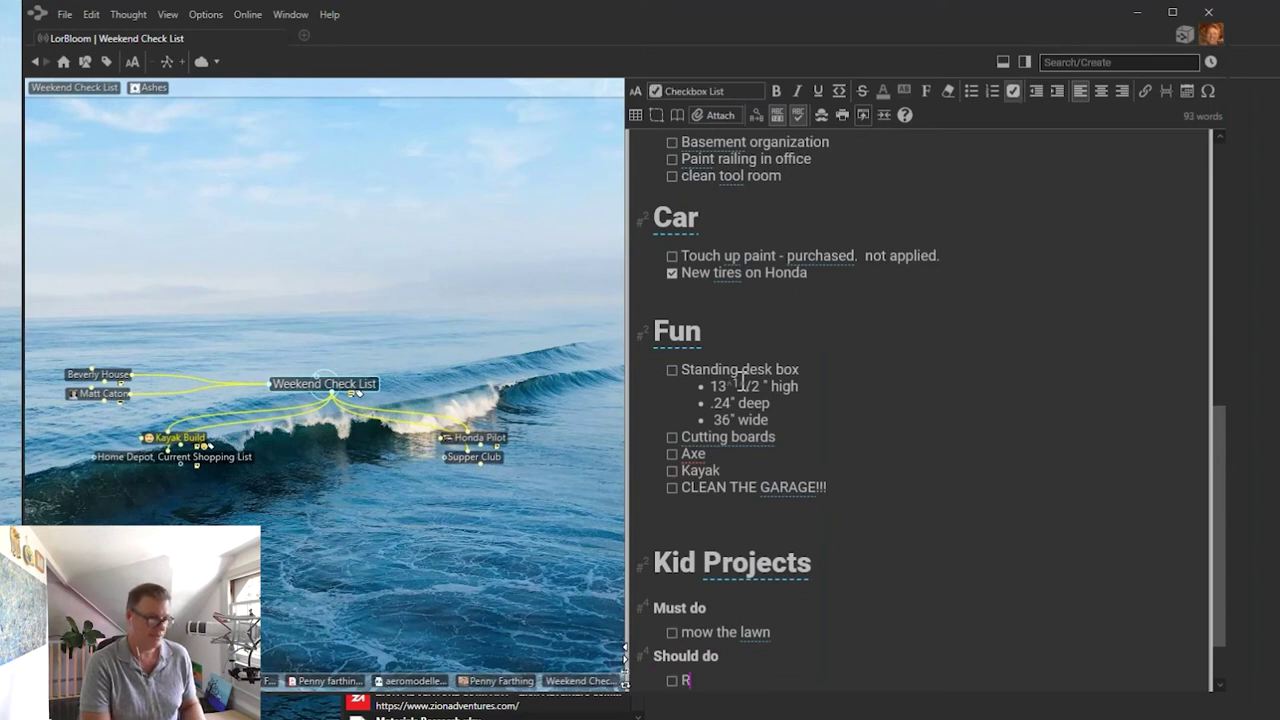
type("ook")
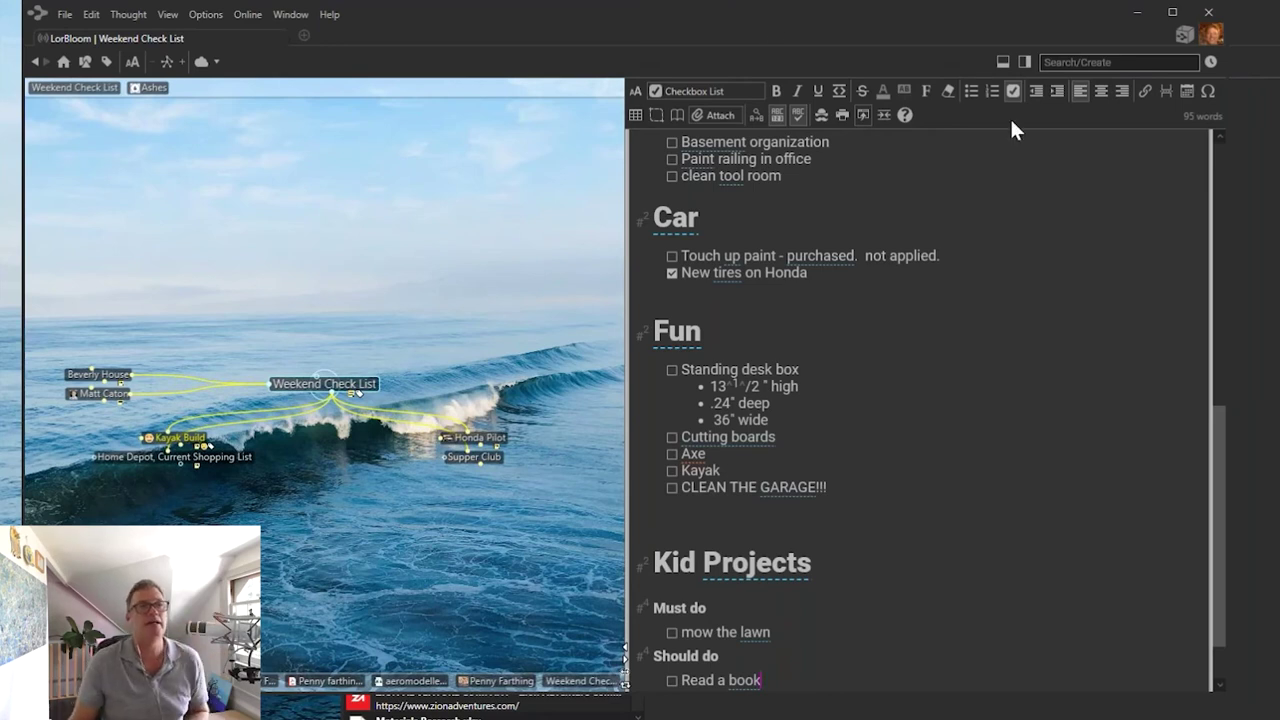
left_click(904, 114)
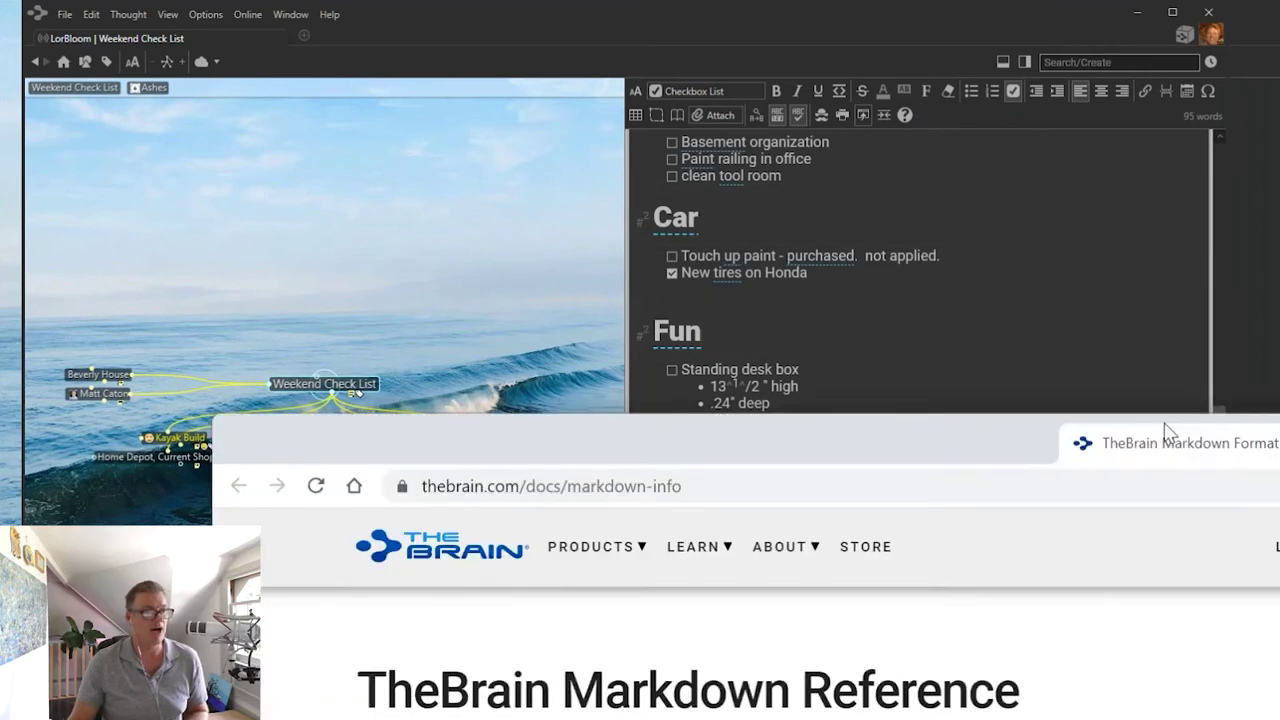
left_click_drag(1166, 429, 849, 89)
Step: Scroll through the Markdown Format Info page in Chrome, then minimize it to return to the note
scroll(875, 318, "down", 3)
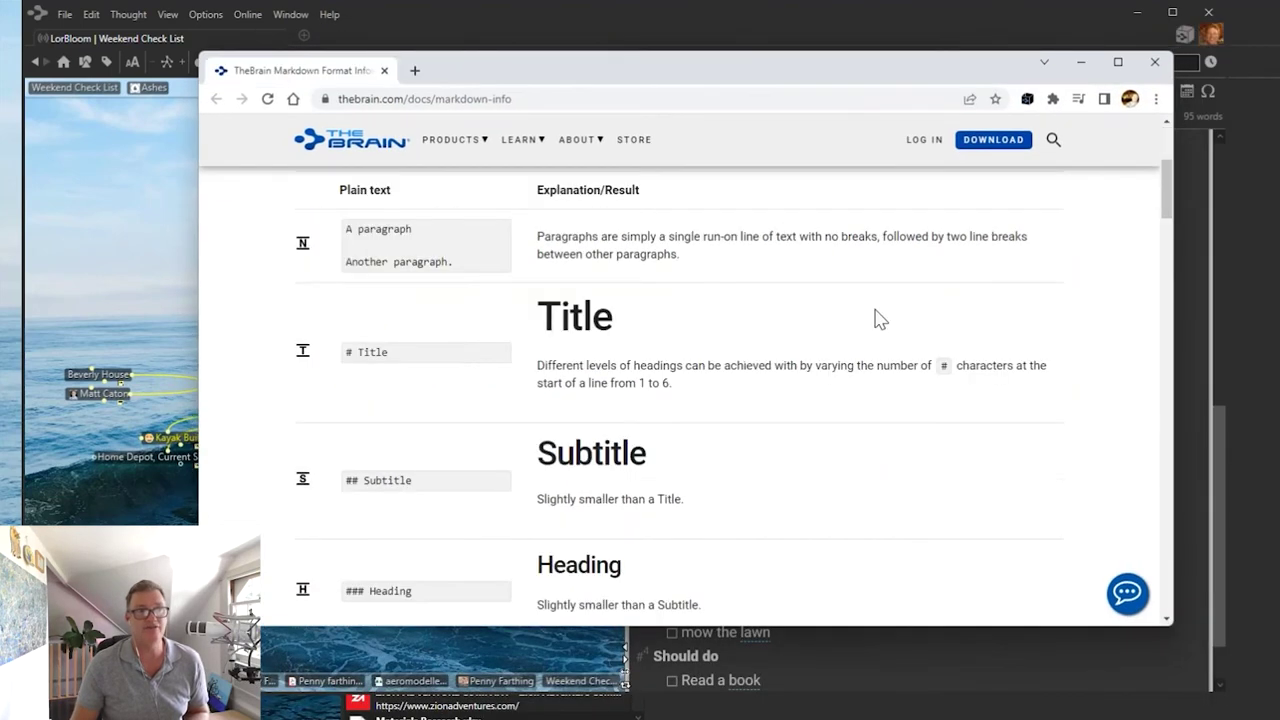
scroll(875, 318, "down", 10)
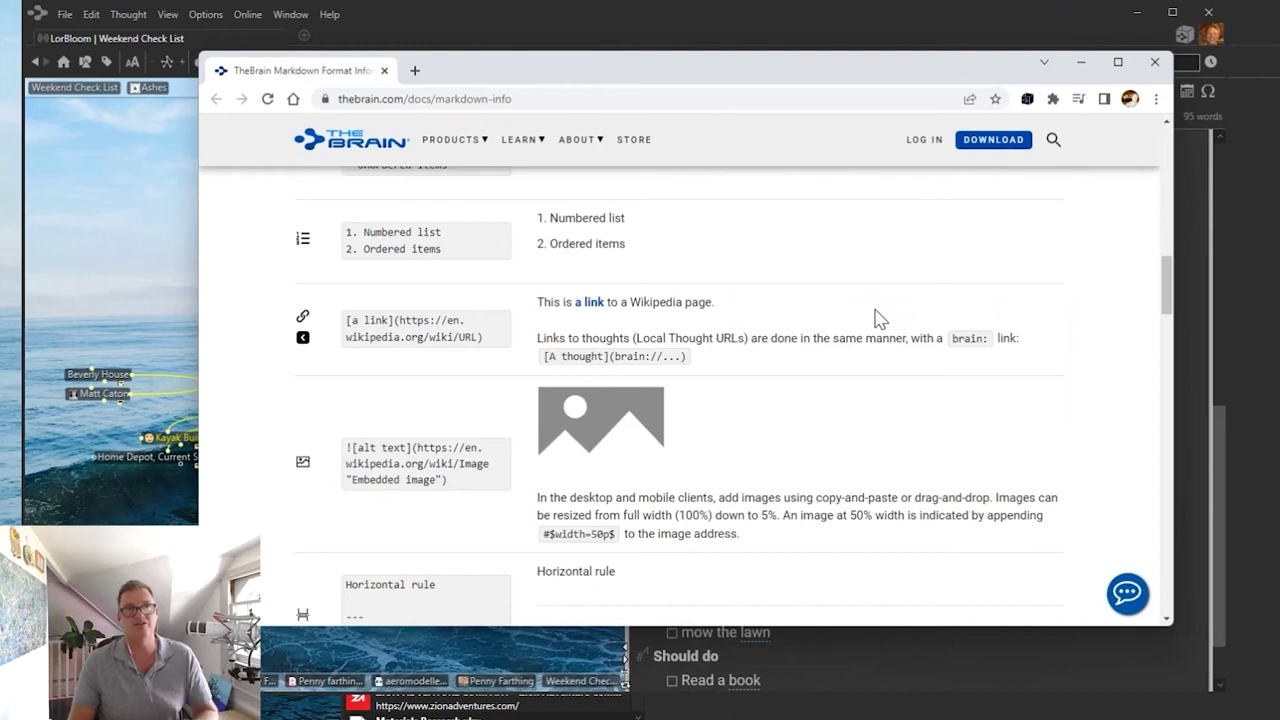
scroll(875, 318, "up", 3)
left_click(1081, 62)
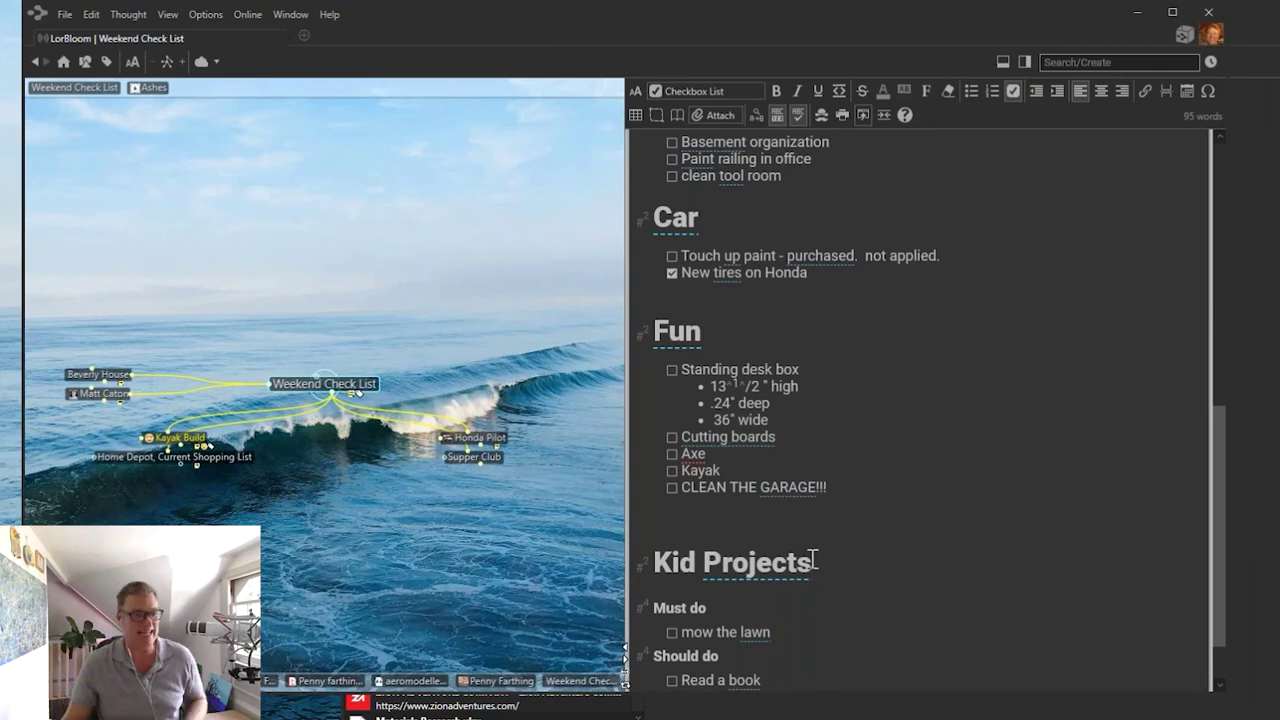
Step: Remove the divider and empty line above Kid Projects in the Weekend Check List note
scroll(805, 520, "up", 10)
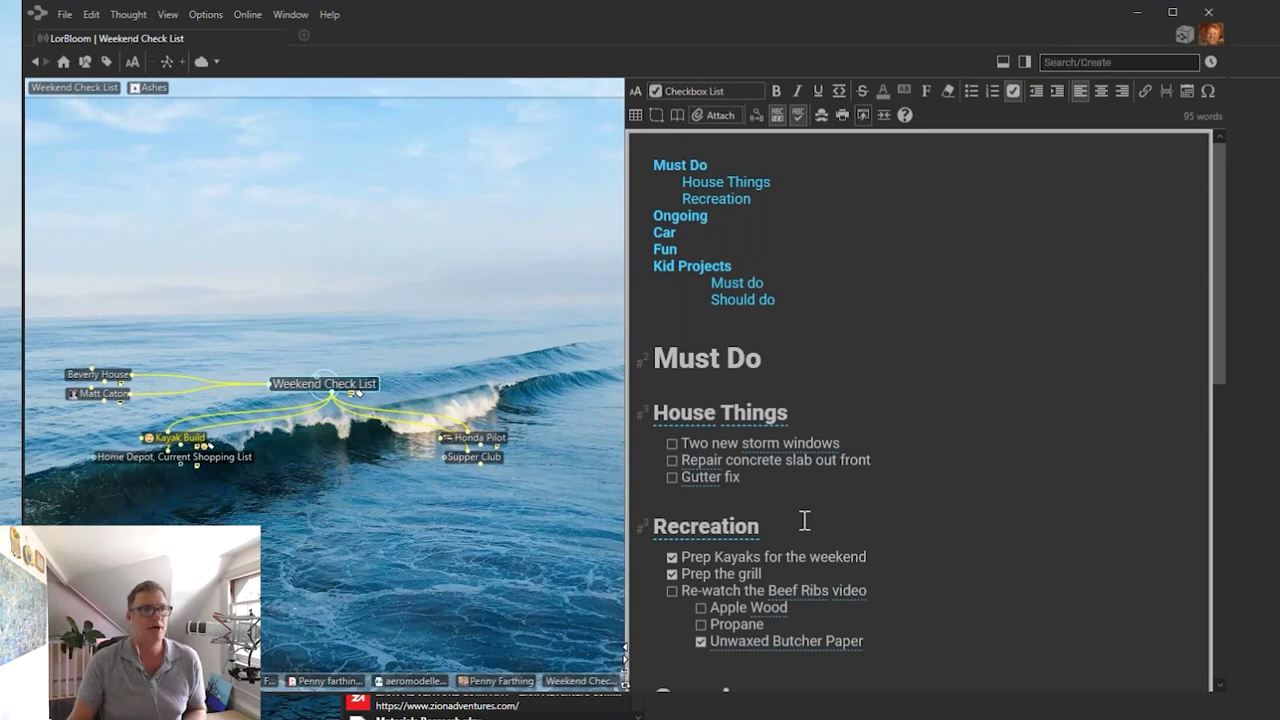
scroll(804, 520, "down", 7)
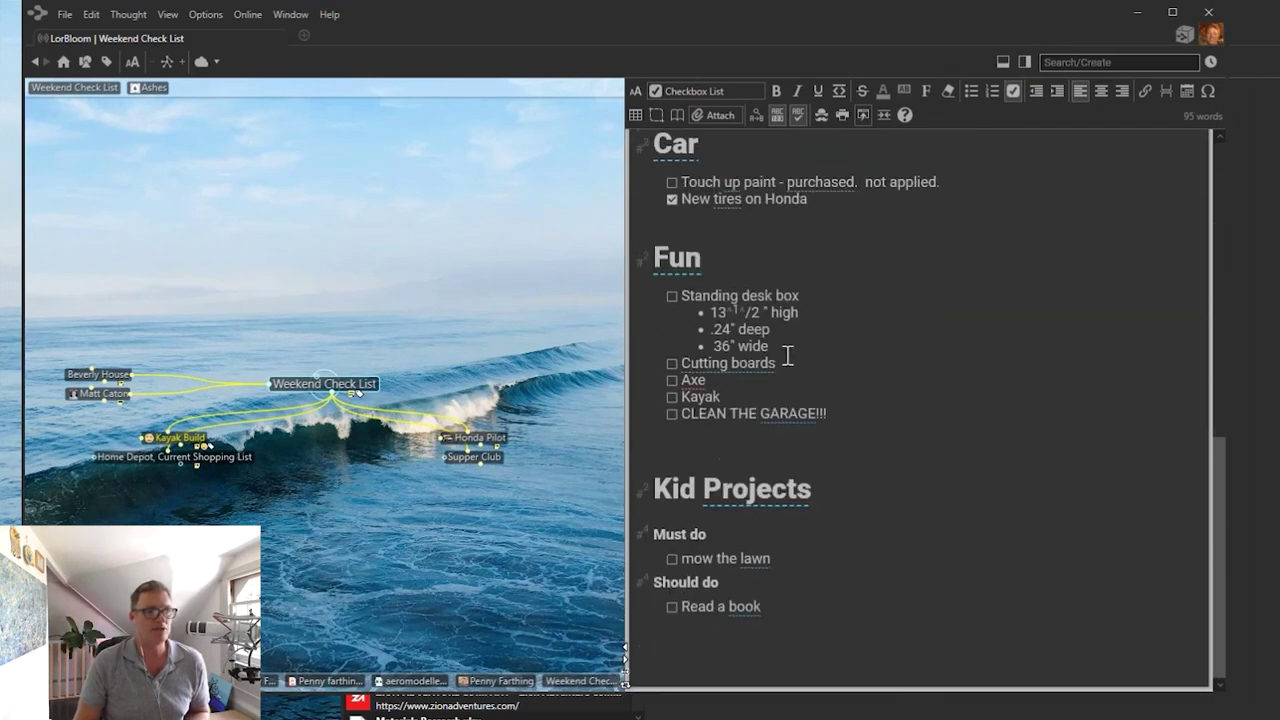
left_click(660, 448)
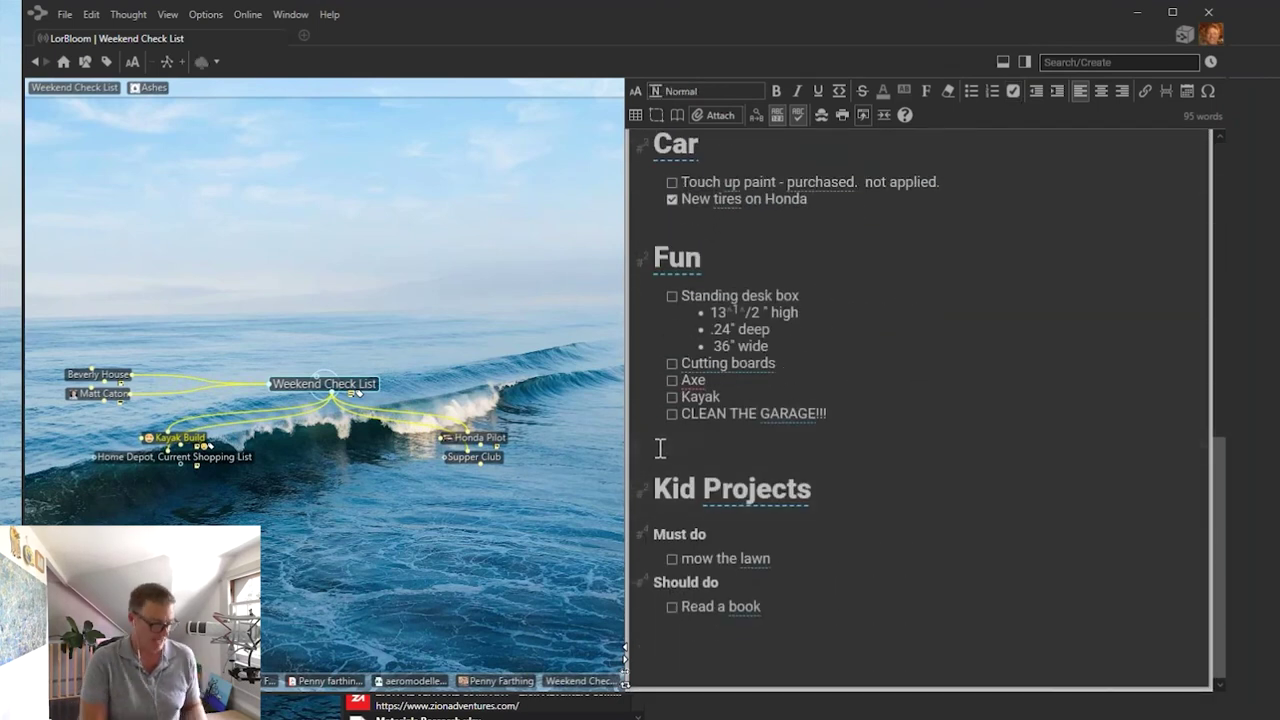
key("ctrl+shift+minus")
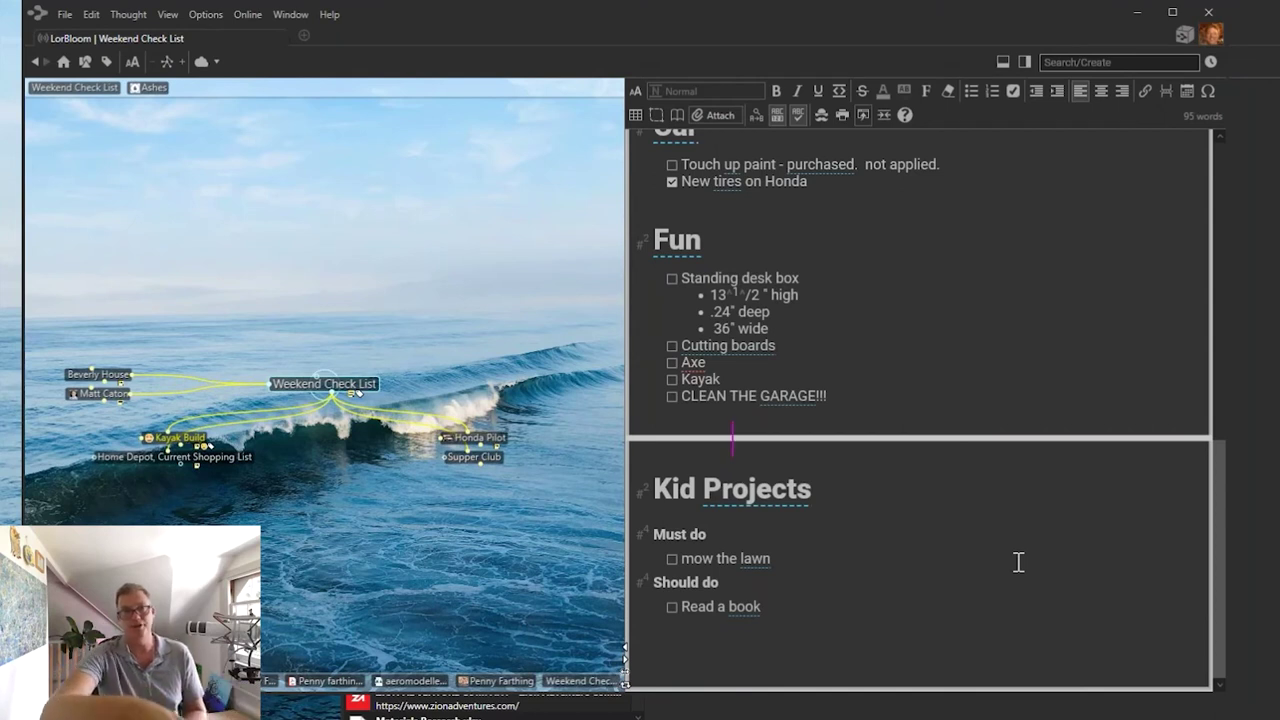
key("BackSpace")
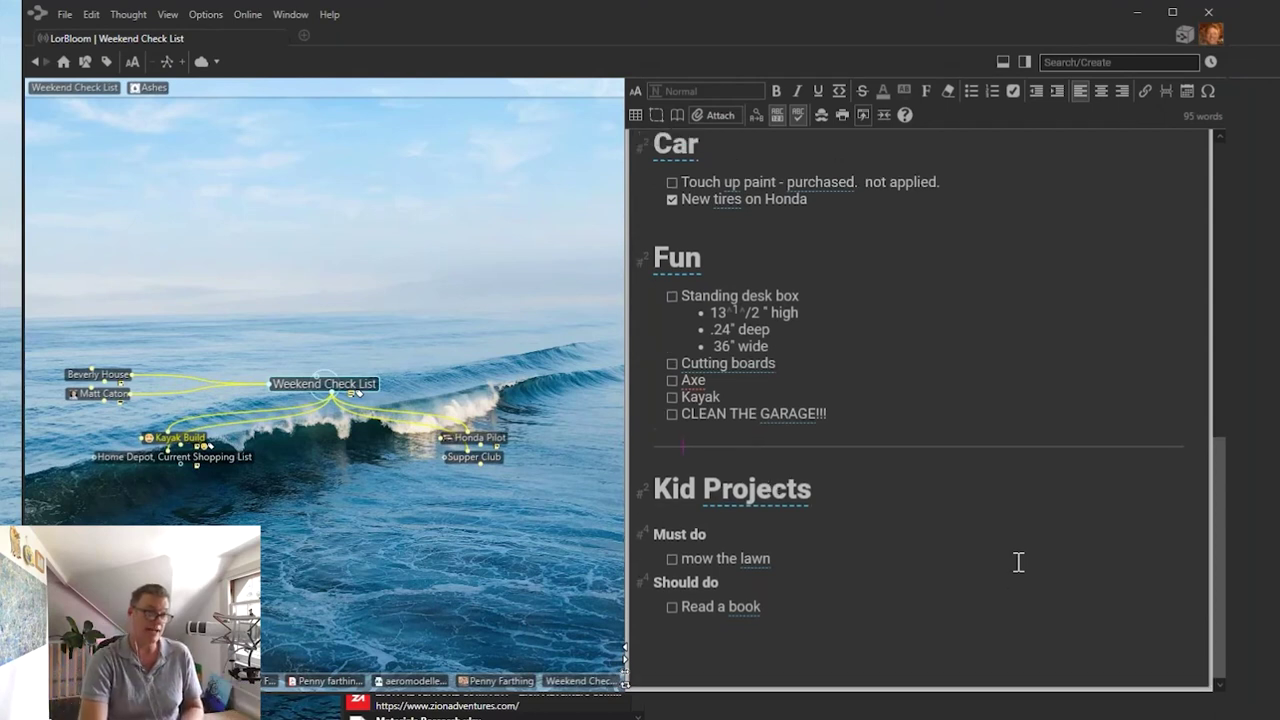
key("BackSpace")
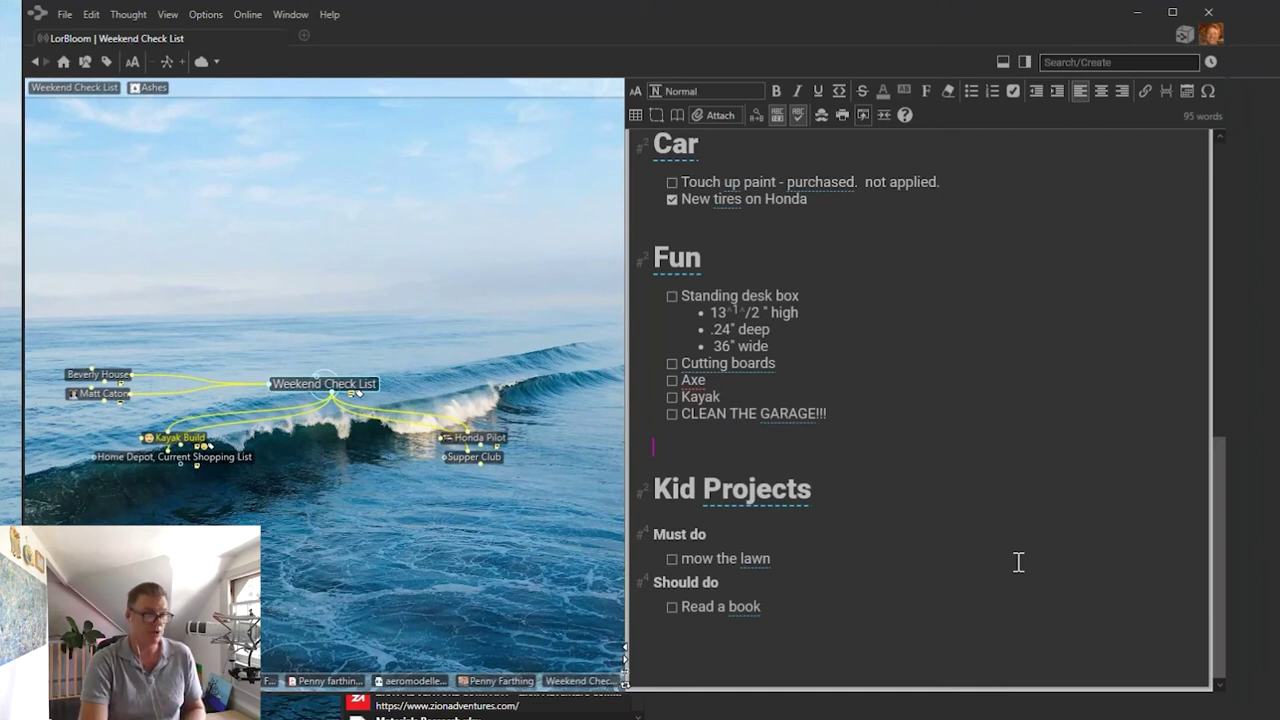
key("BackSpace")
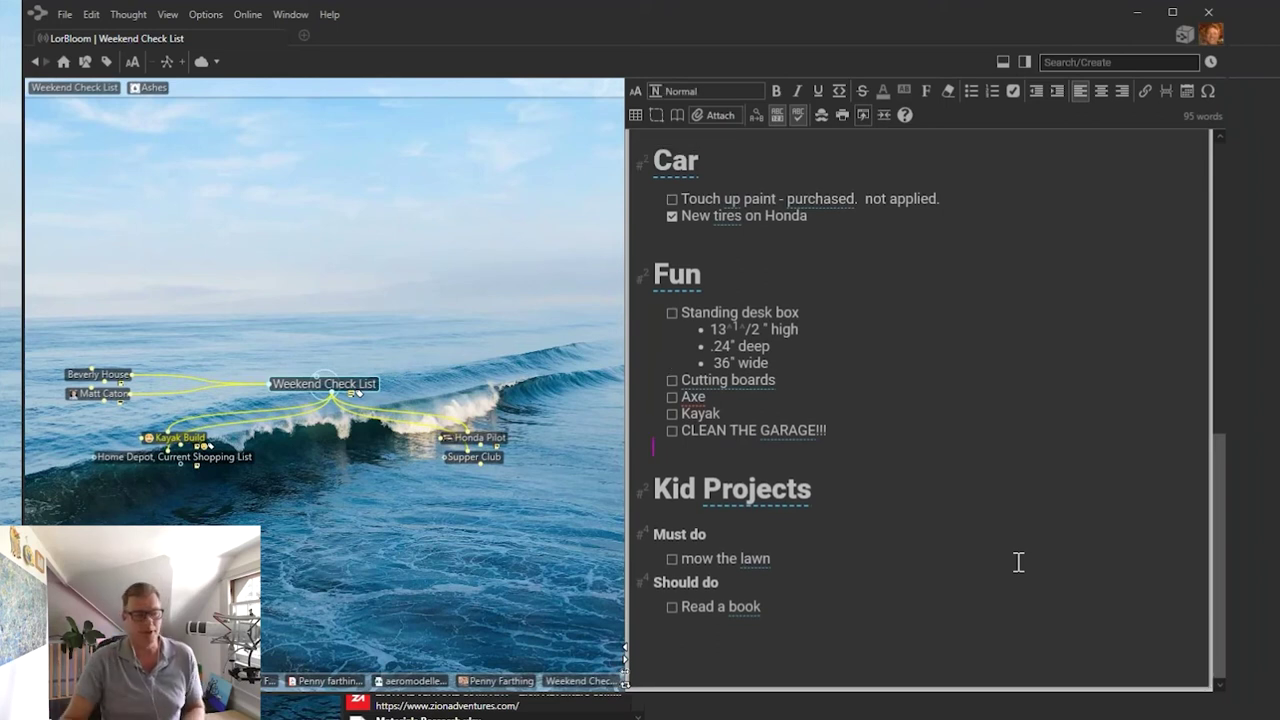
Step: Copy the Kid Projects section through Read a book and show the Attach options
left_click_drag(797, 606, 614, 488)
right_click(750, 492)
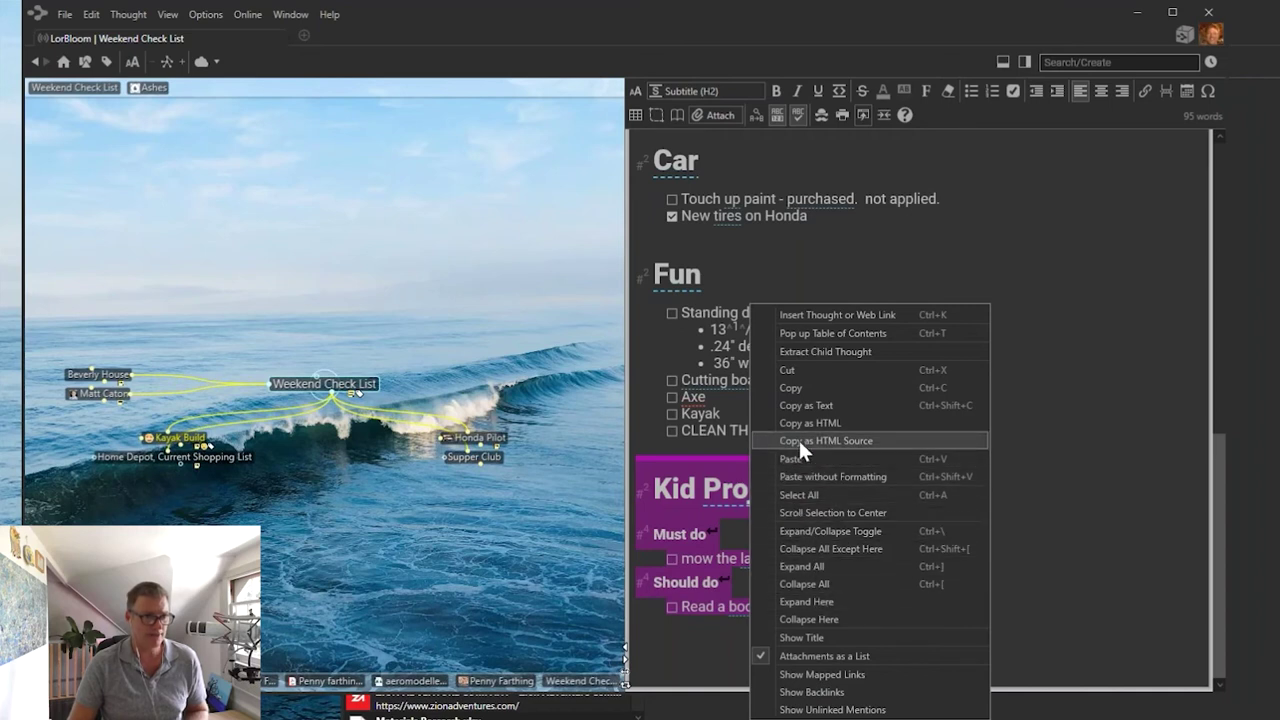
left_click(794, 388)
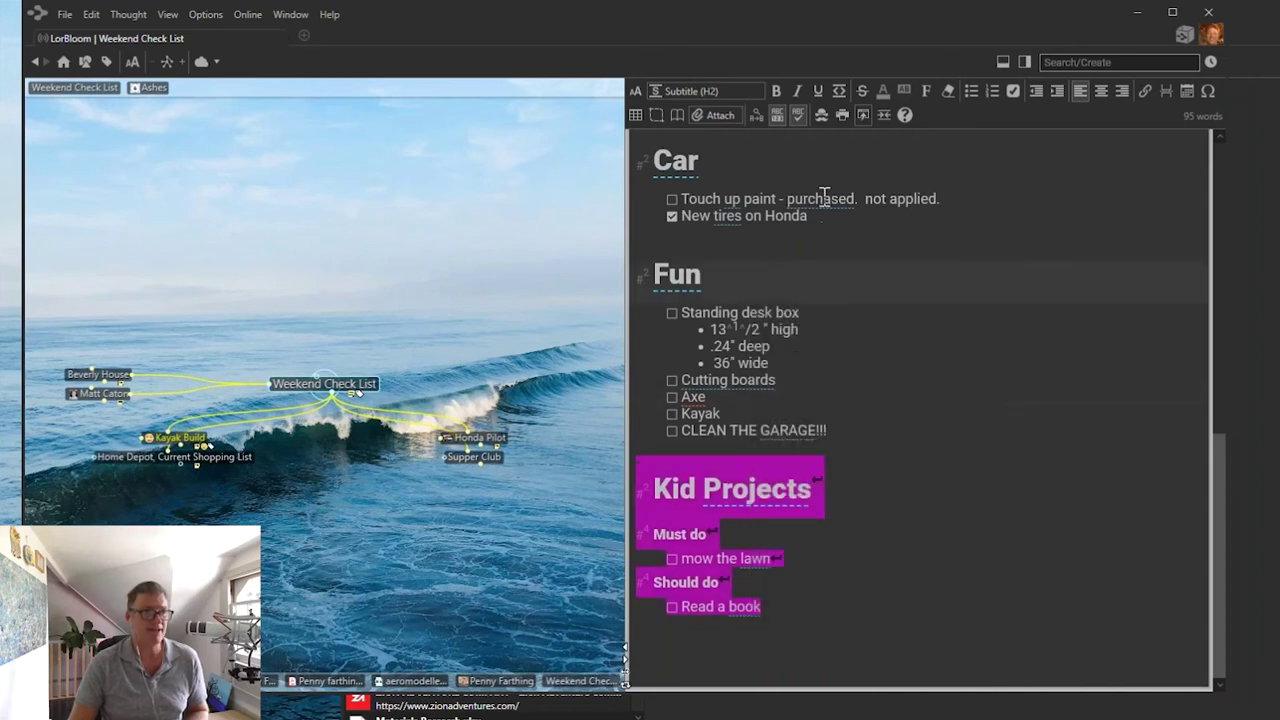
left_click(723, 114)
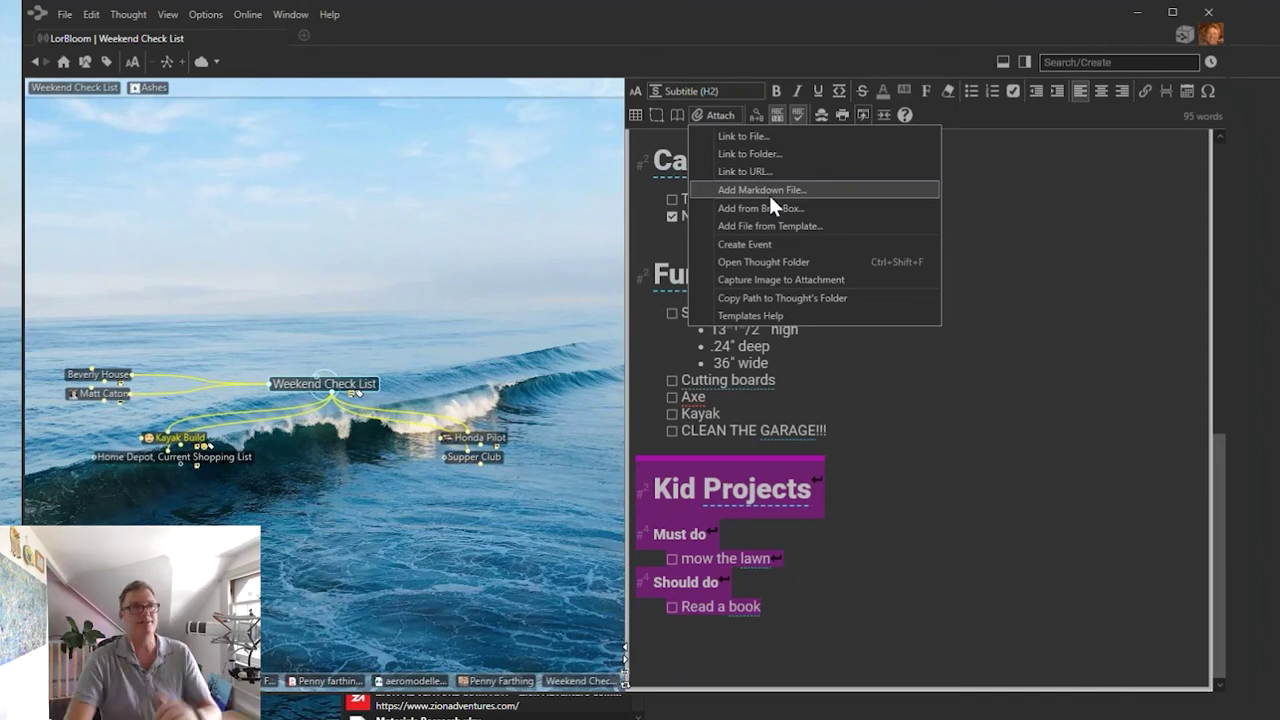
Step: Add a Kid's List markdown attachment holding the pasted Kid Projects checklist, then close its editor
left_click(769, 195)
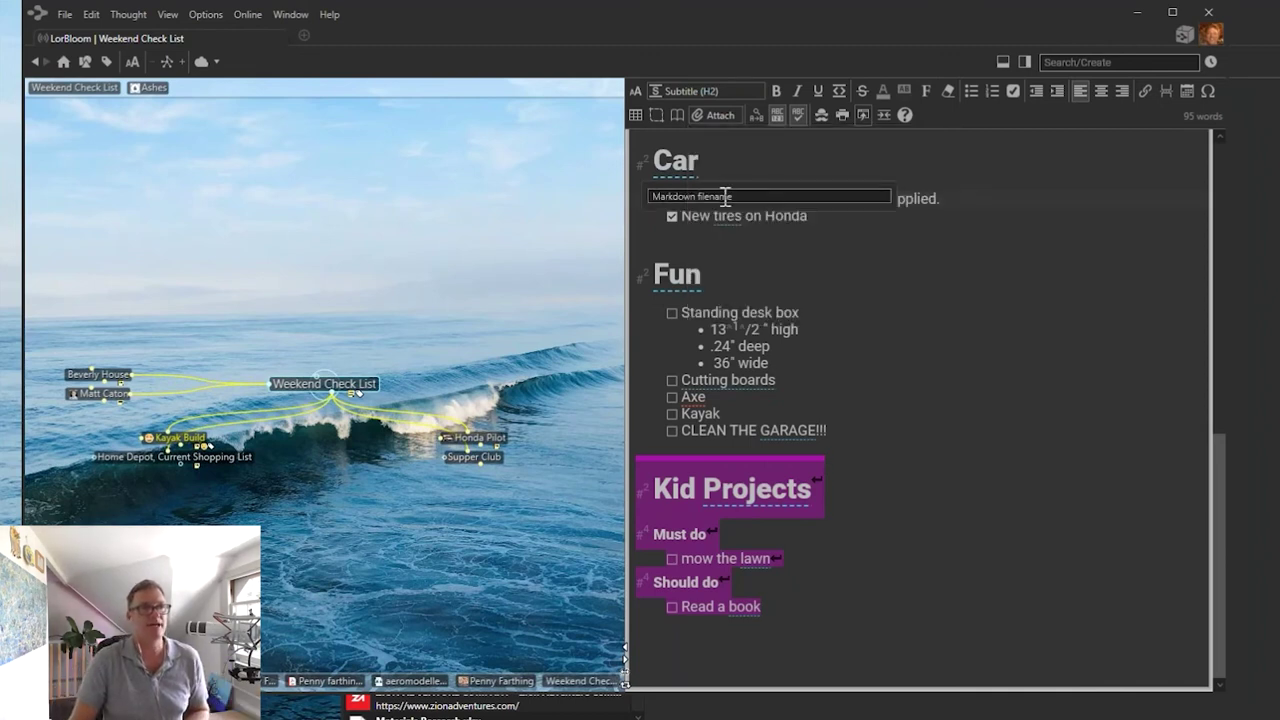
type("Kid")
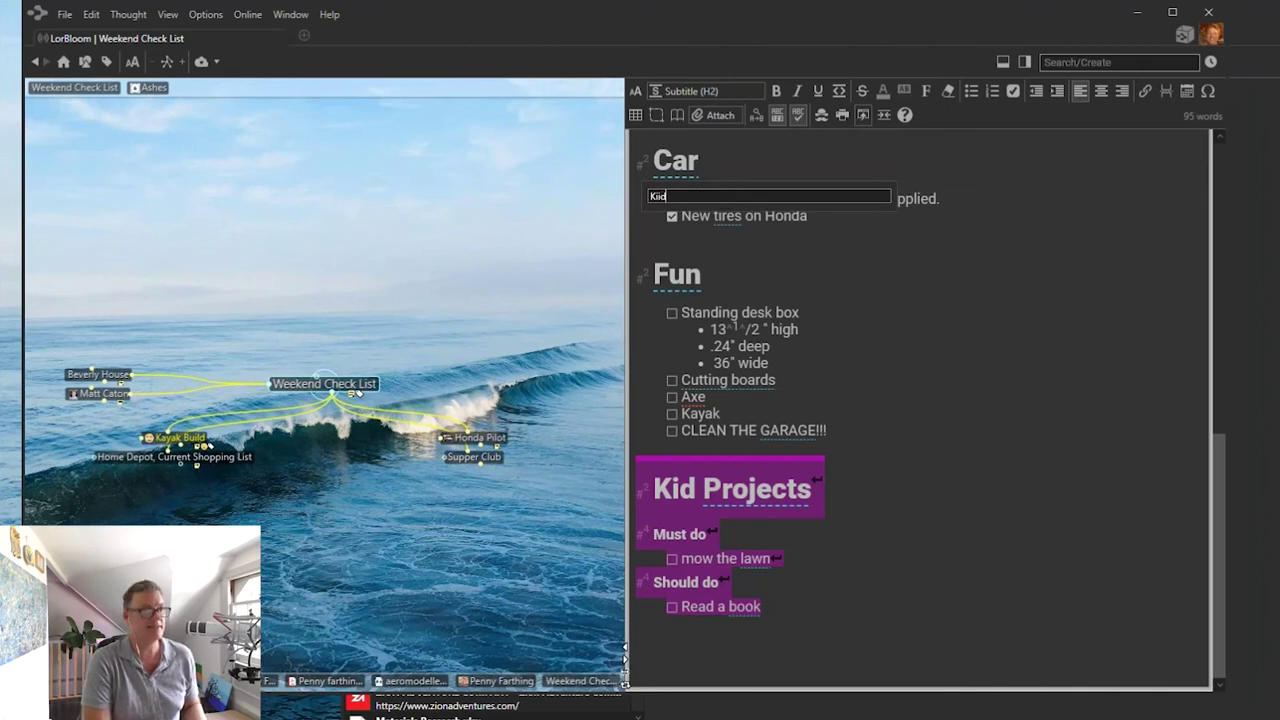
key("BackSpace")
key("BackSpace")
type("id's List")
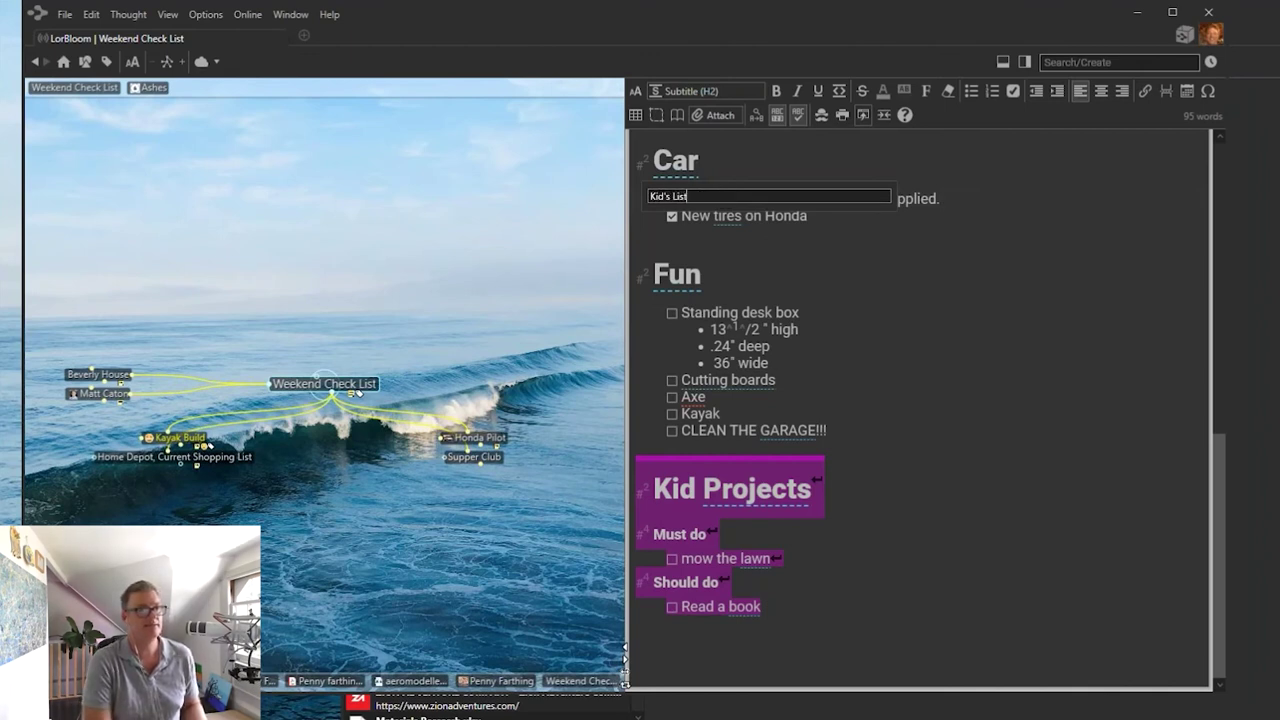
key("Return")
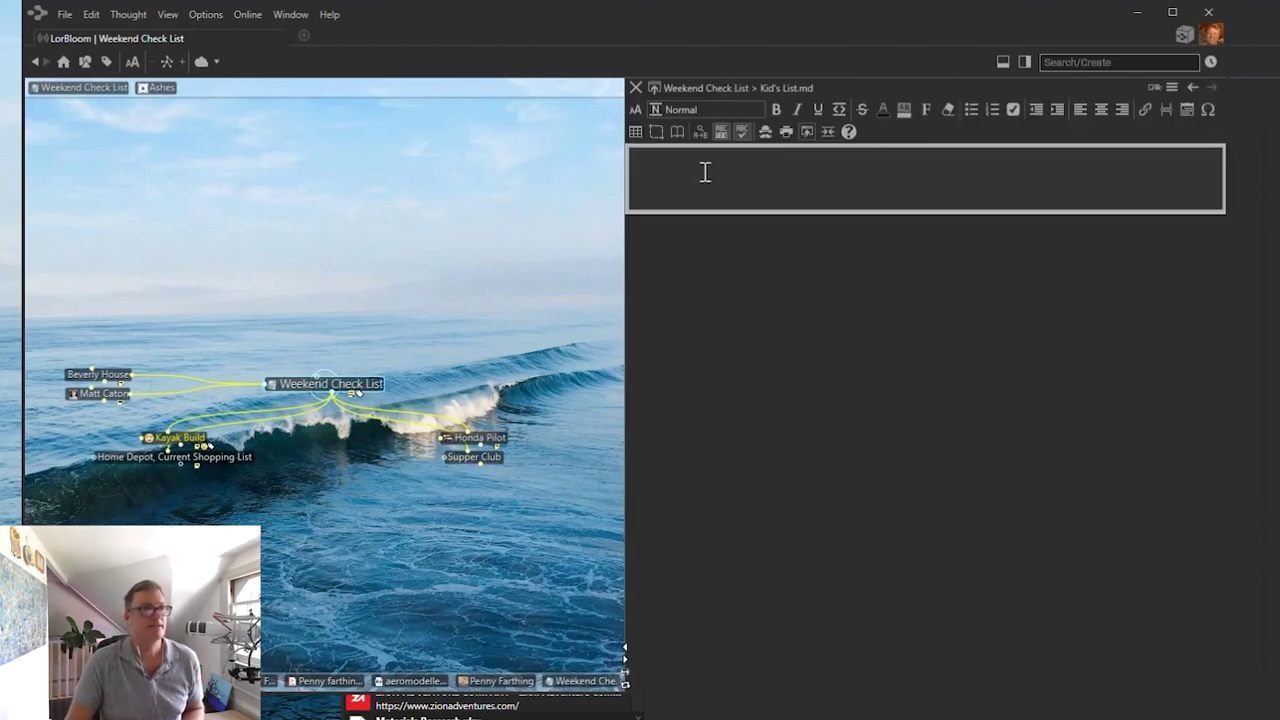
right_click(675, 178)
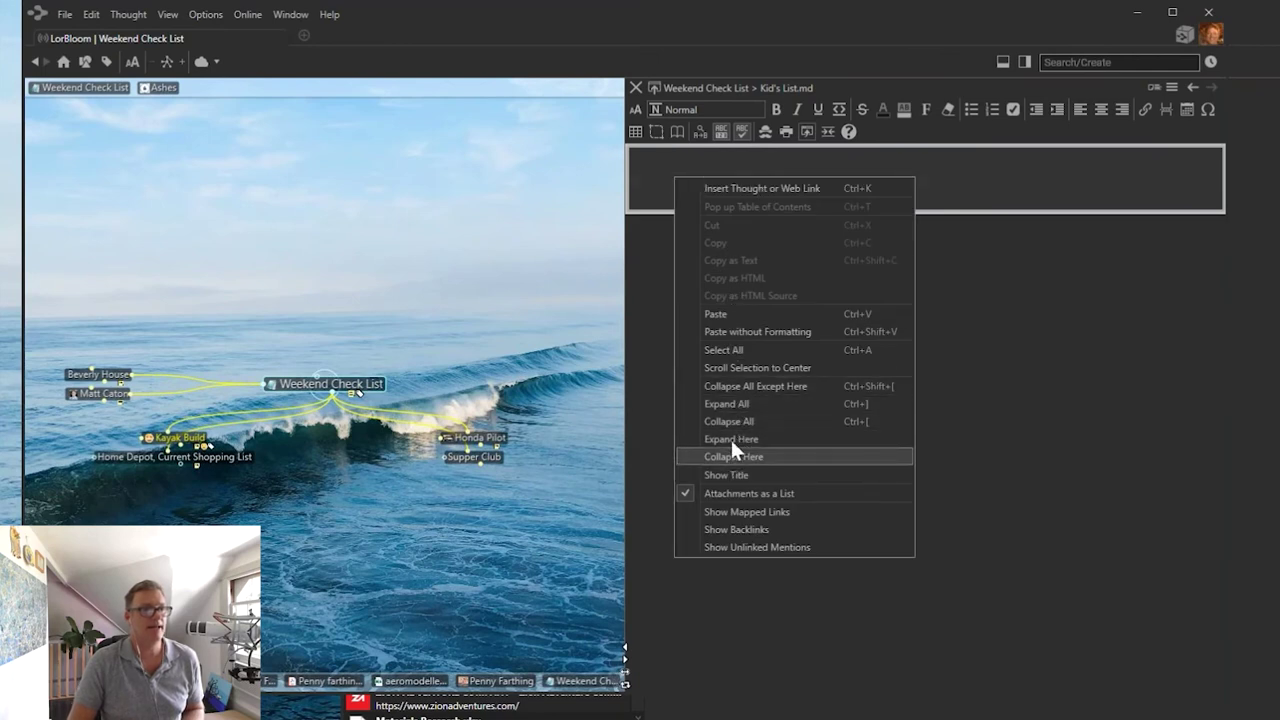
left_click(714, 313)
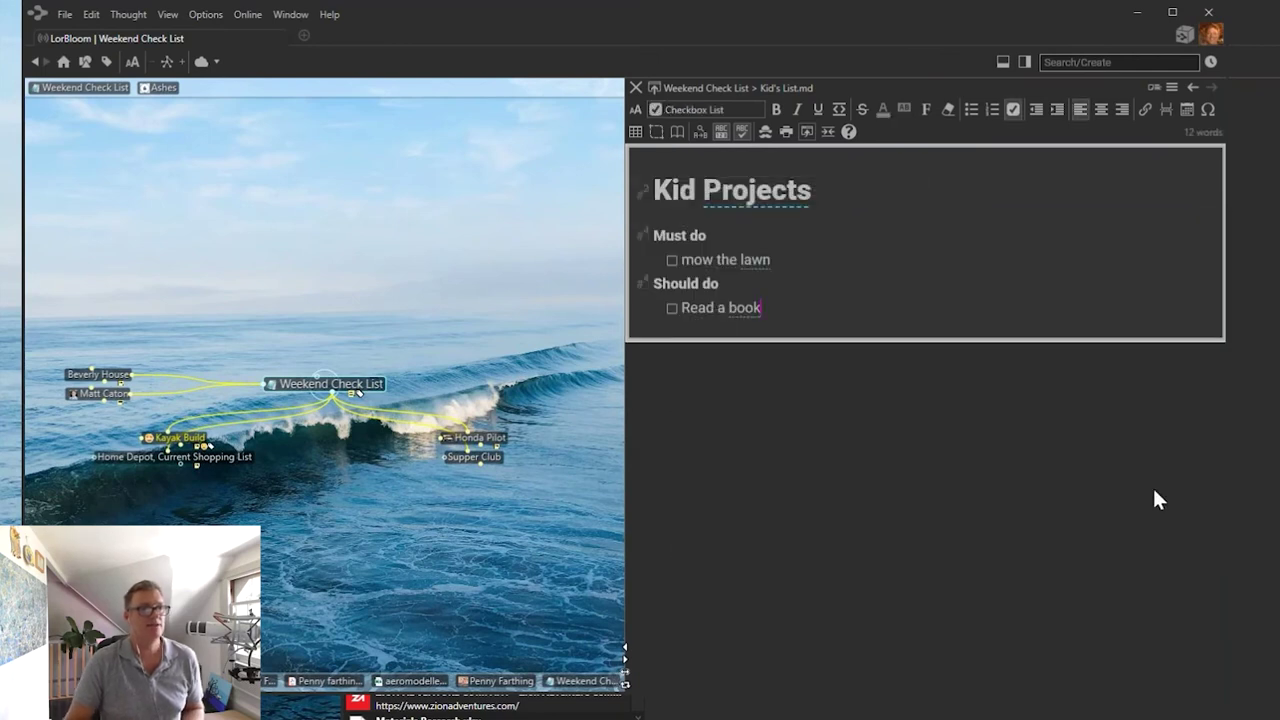
left_click(635, 87)
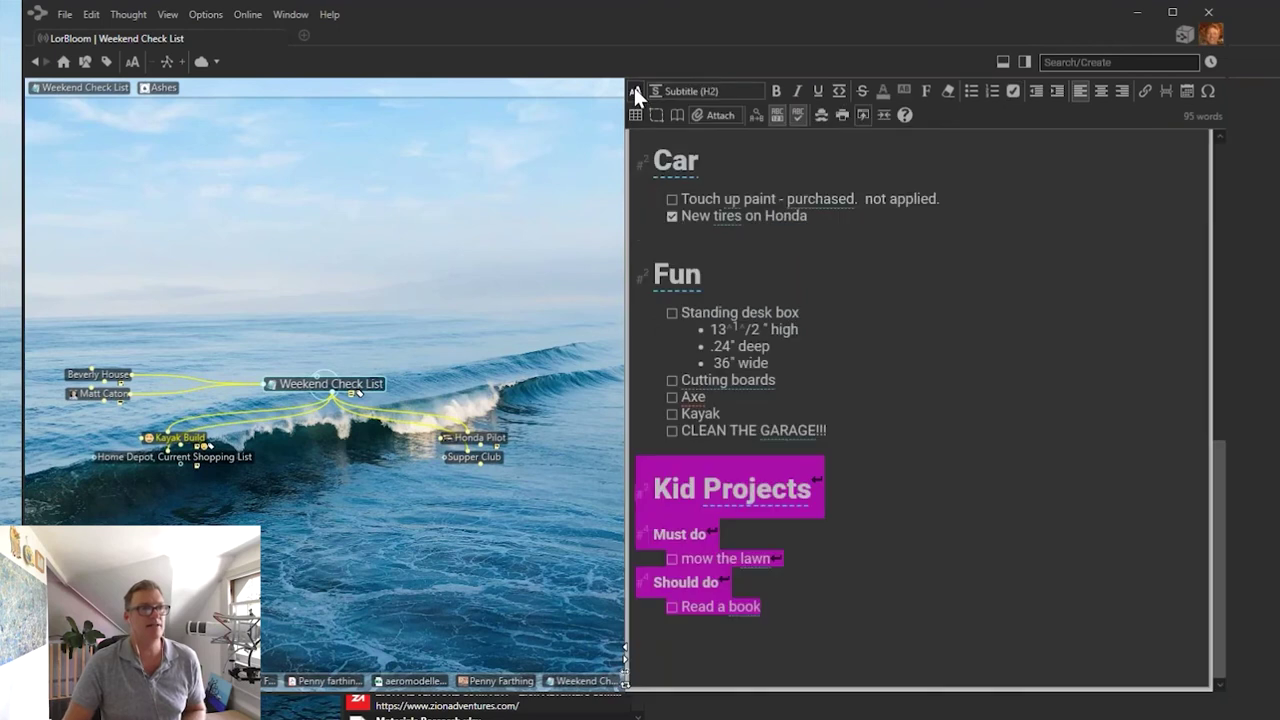
scroll(757, 245, "up", 10)
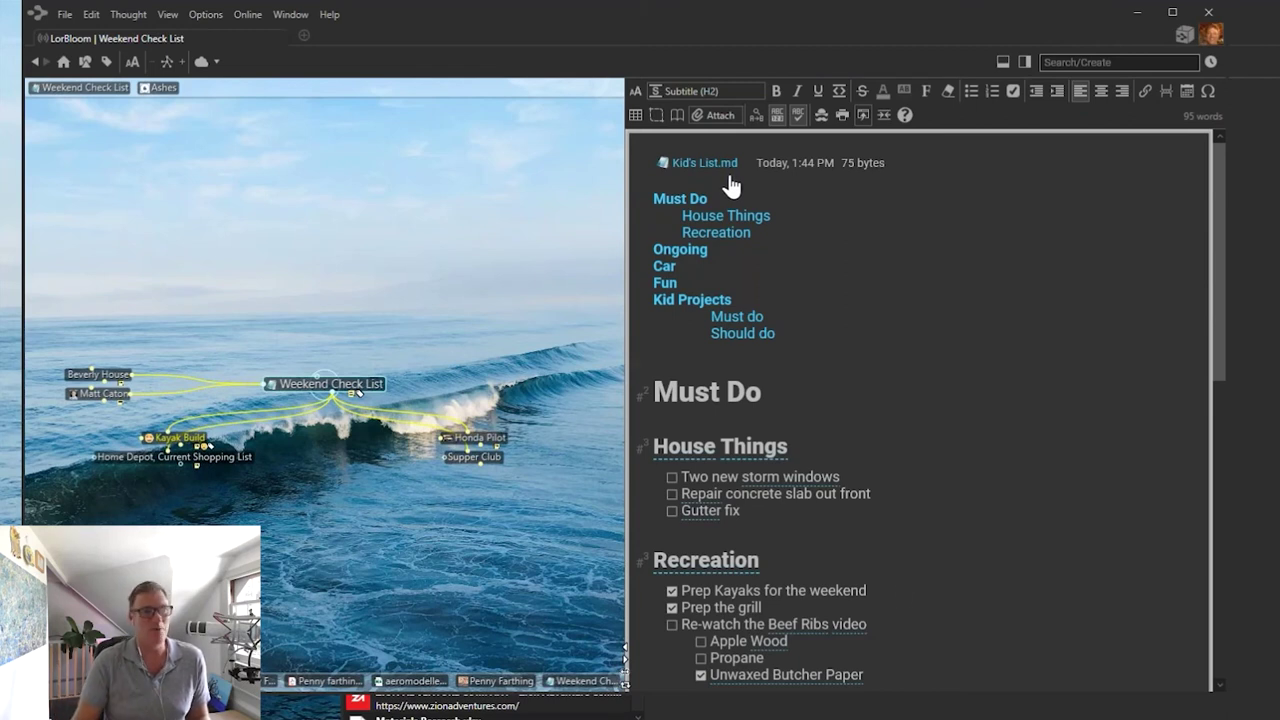
Step: Extract Kid Projects into a child thought of Weekend Check List and make it active
scroll(923, 591, "down", 8)
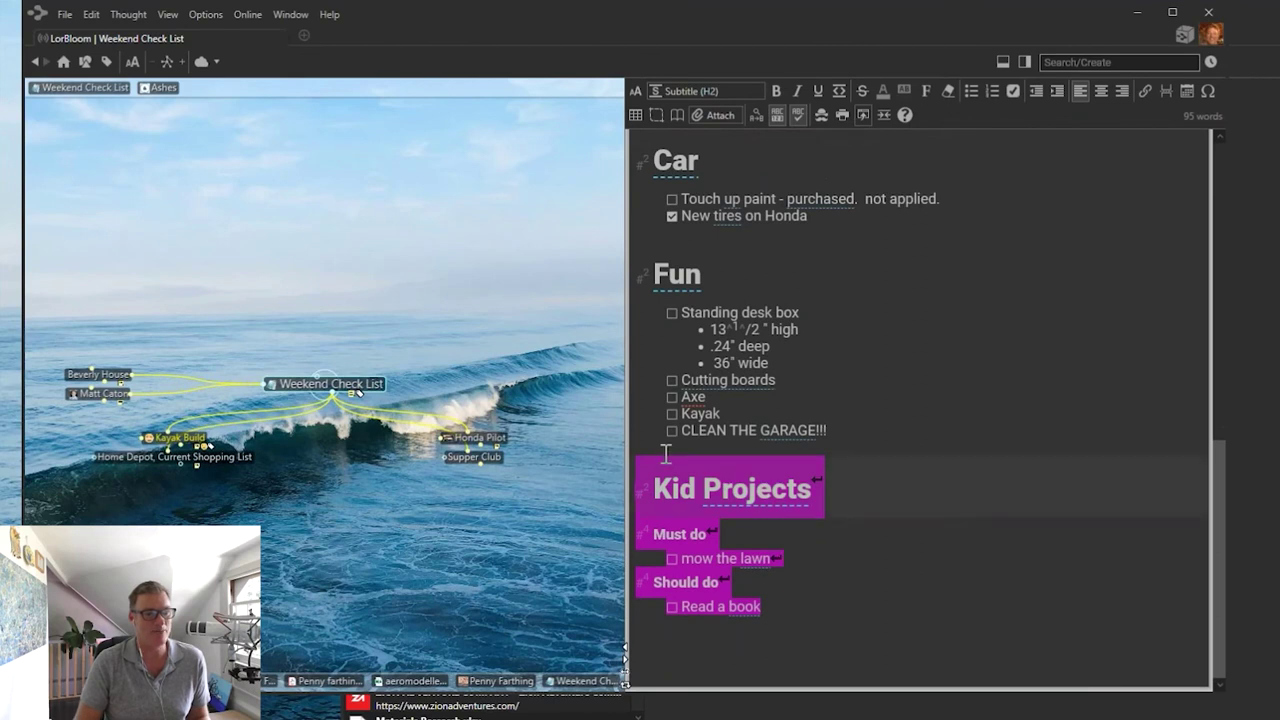
right_click(699, 505)
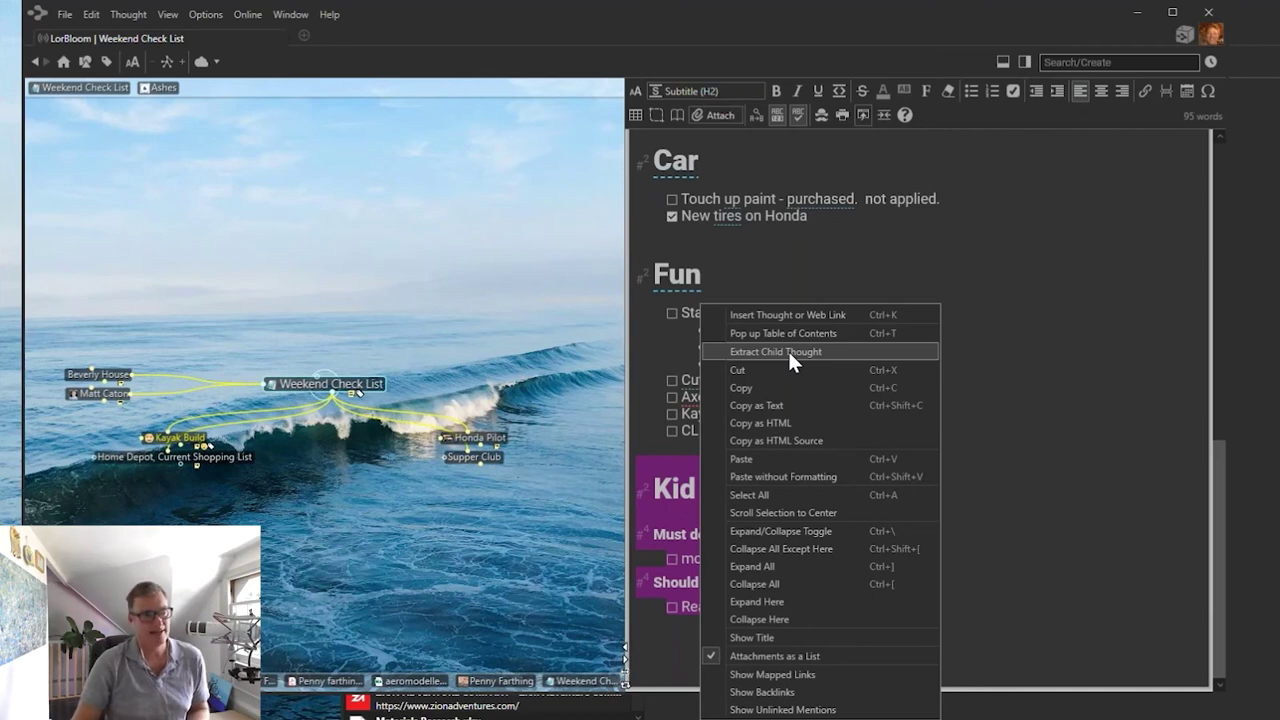
left_click(790, 352)
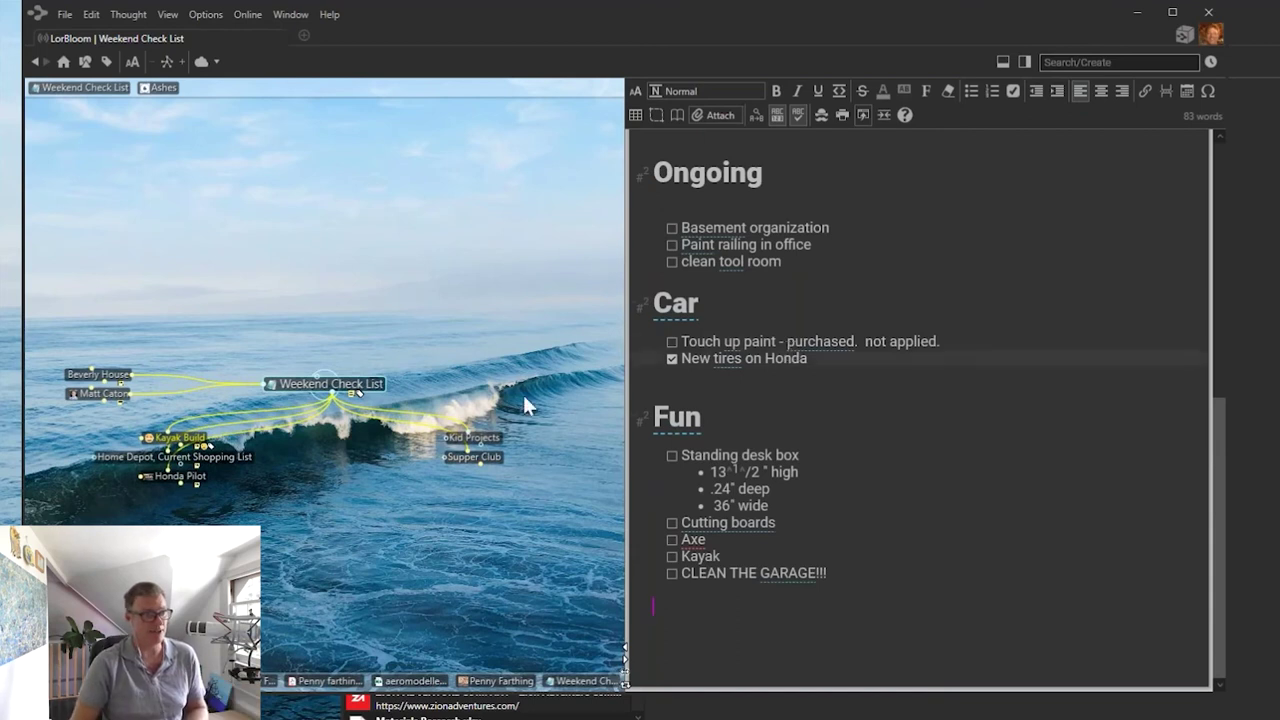
left_click(473, 438)
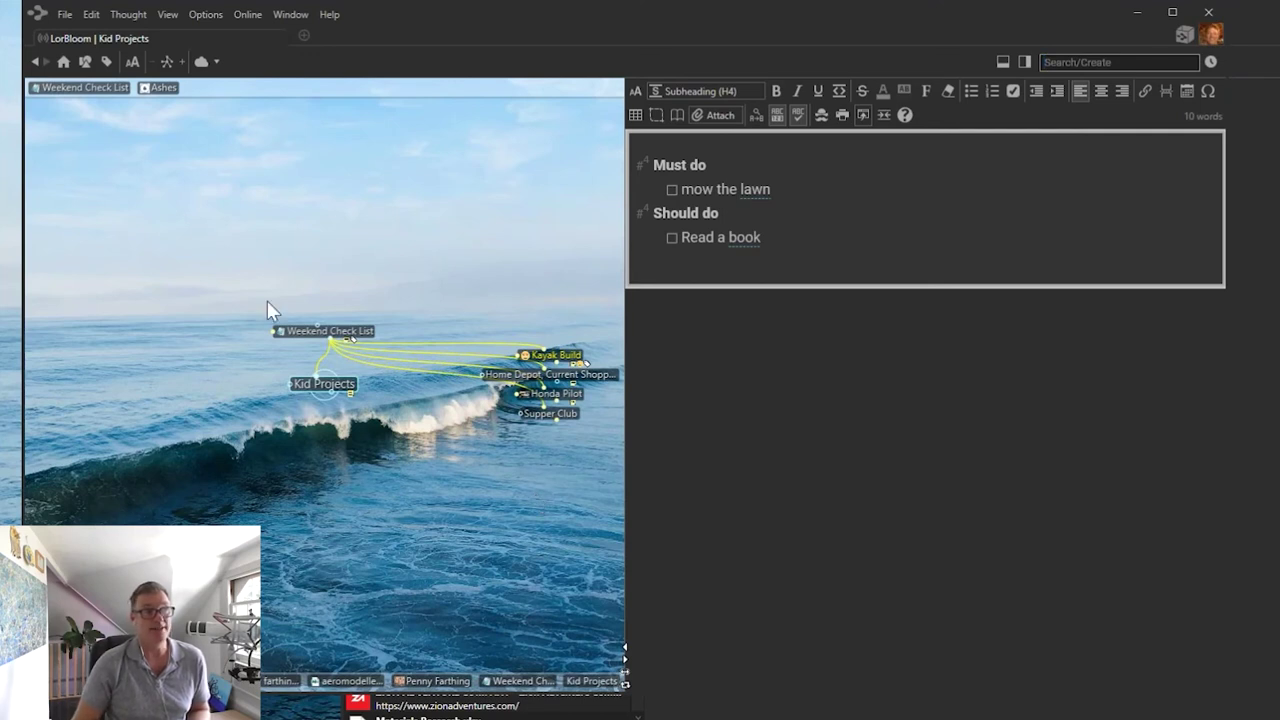
Step: Return to Weekend Check List and scroll its note to the Ongoing, Car and Fun sections
left_click(306, 334)
scroll(735, 478, "down", 5)
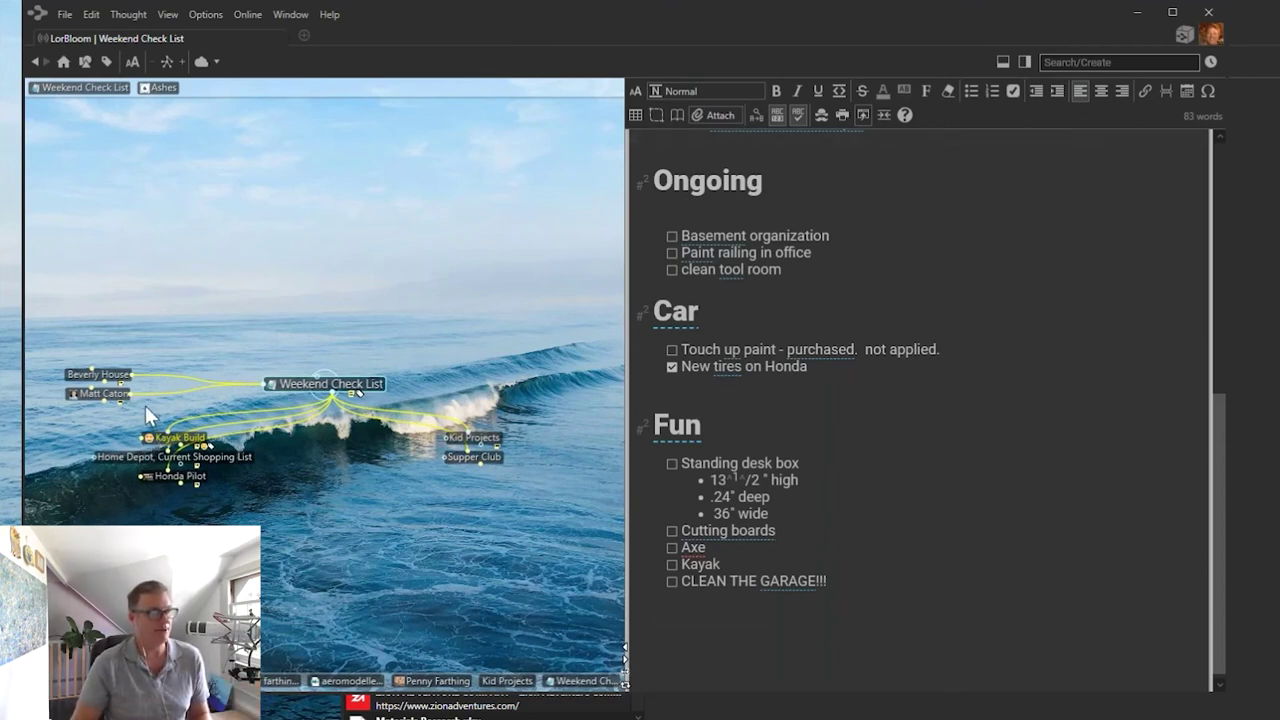
Step: Enlarge the map's thought labels and links with the AA size slider
mouse_move(161, 434)
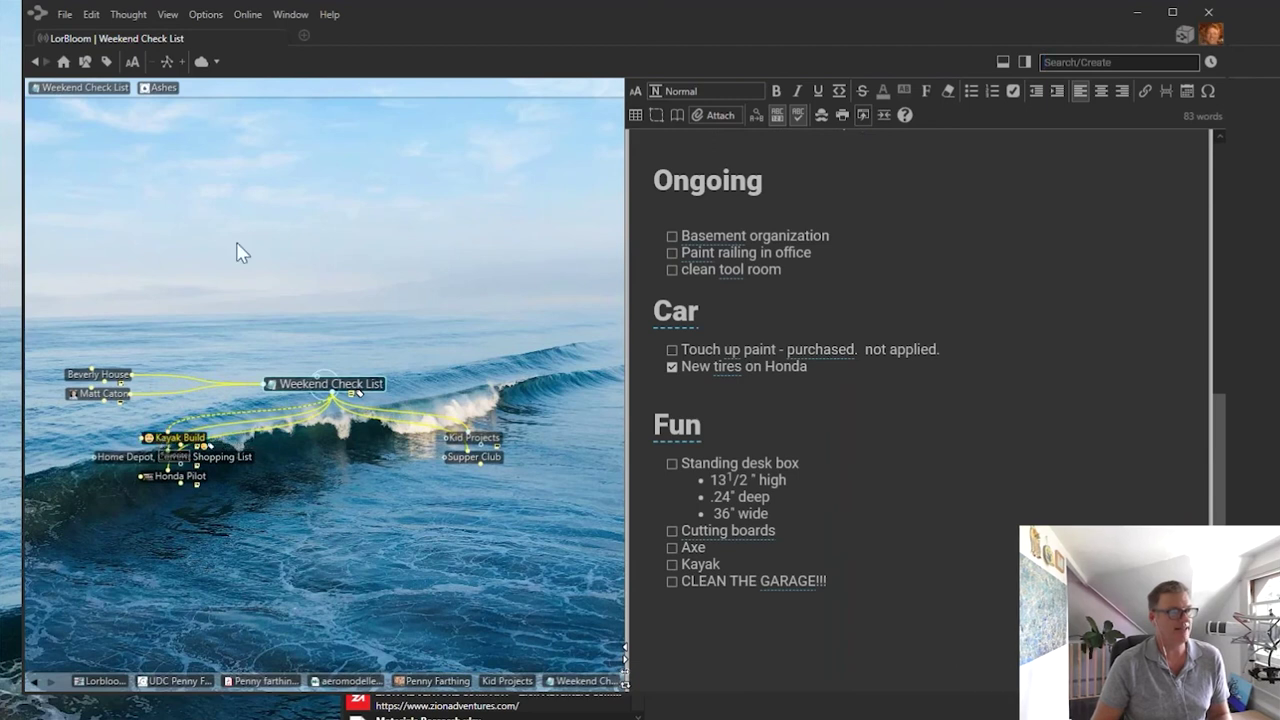
left_click(134, 63)
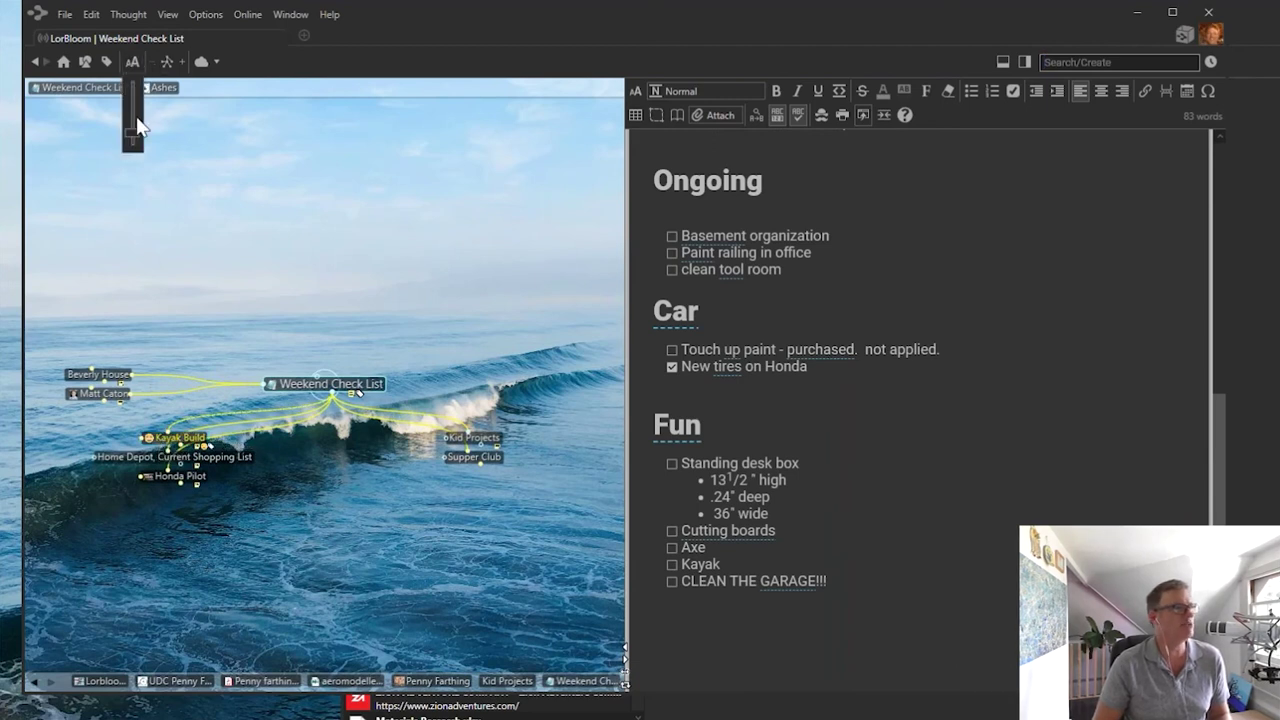
left_click_drag(133, 133, 135, 118)
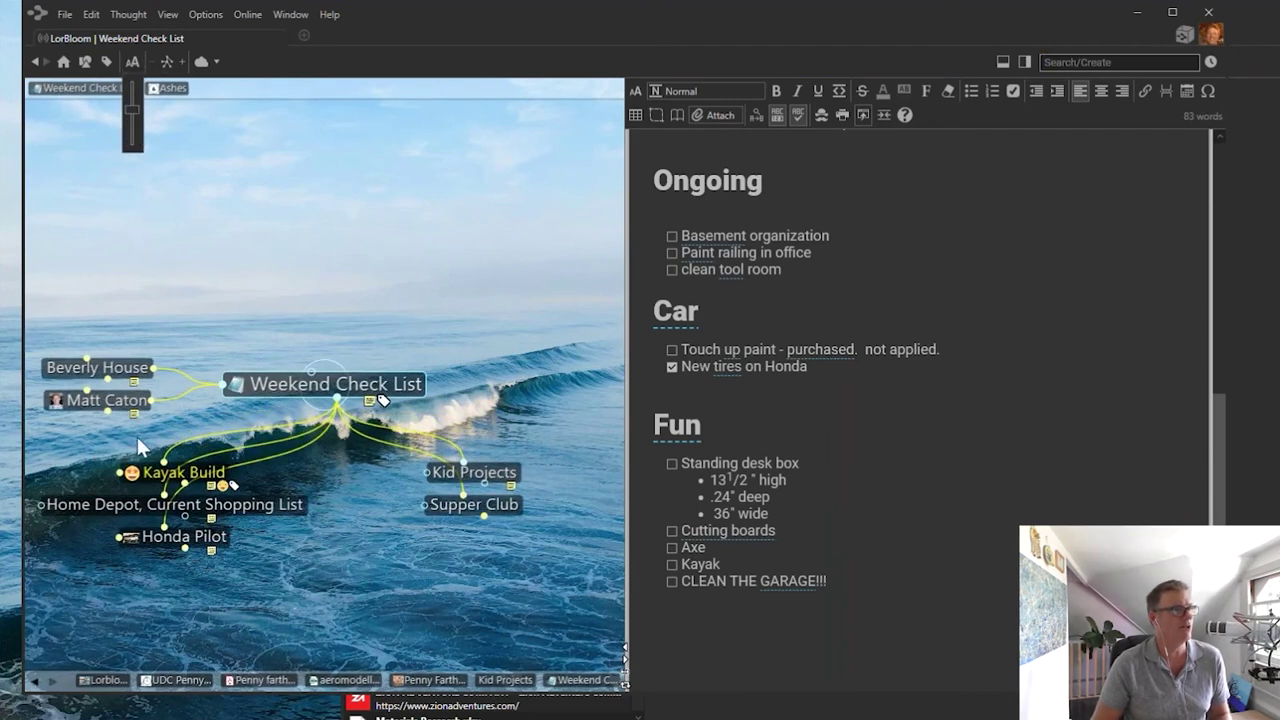
Step: Bring up the Activate Type list of thought types
mouse_move(160, 473)
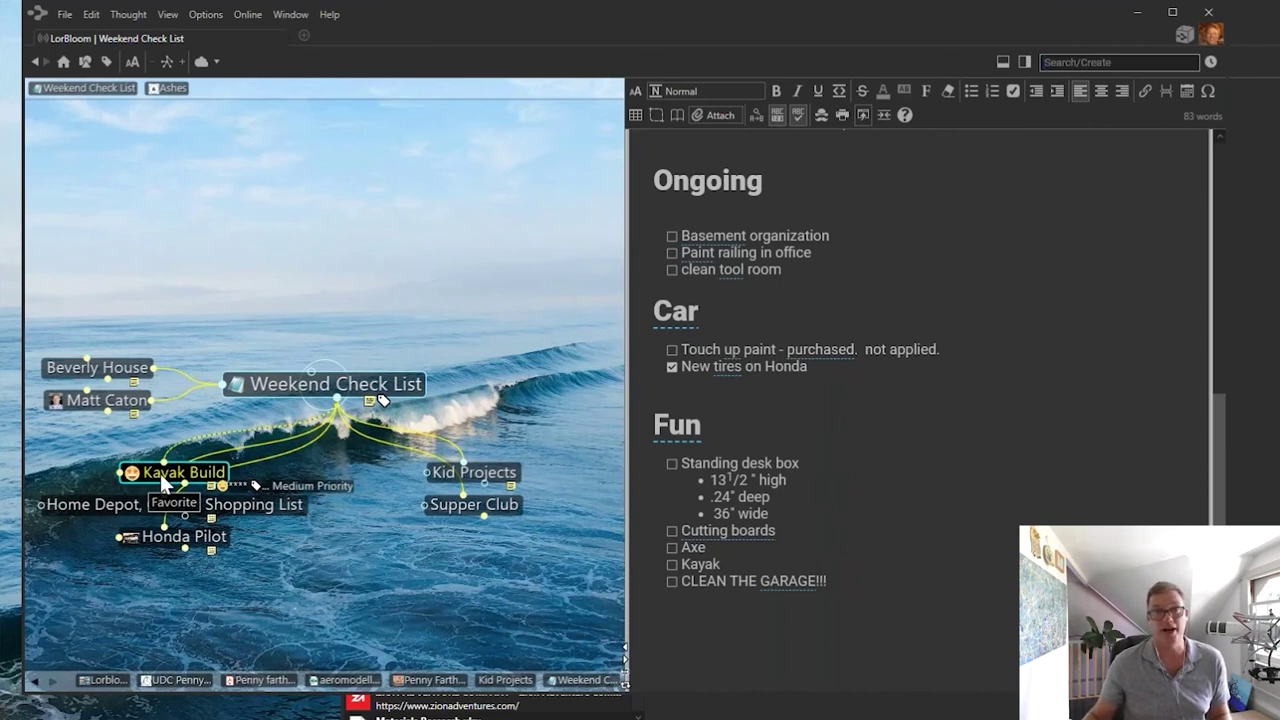
key("ctrl+f")
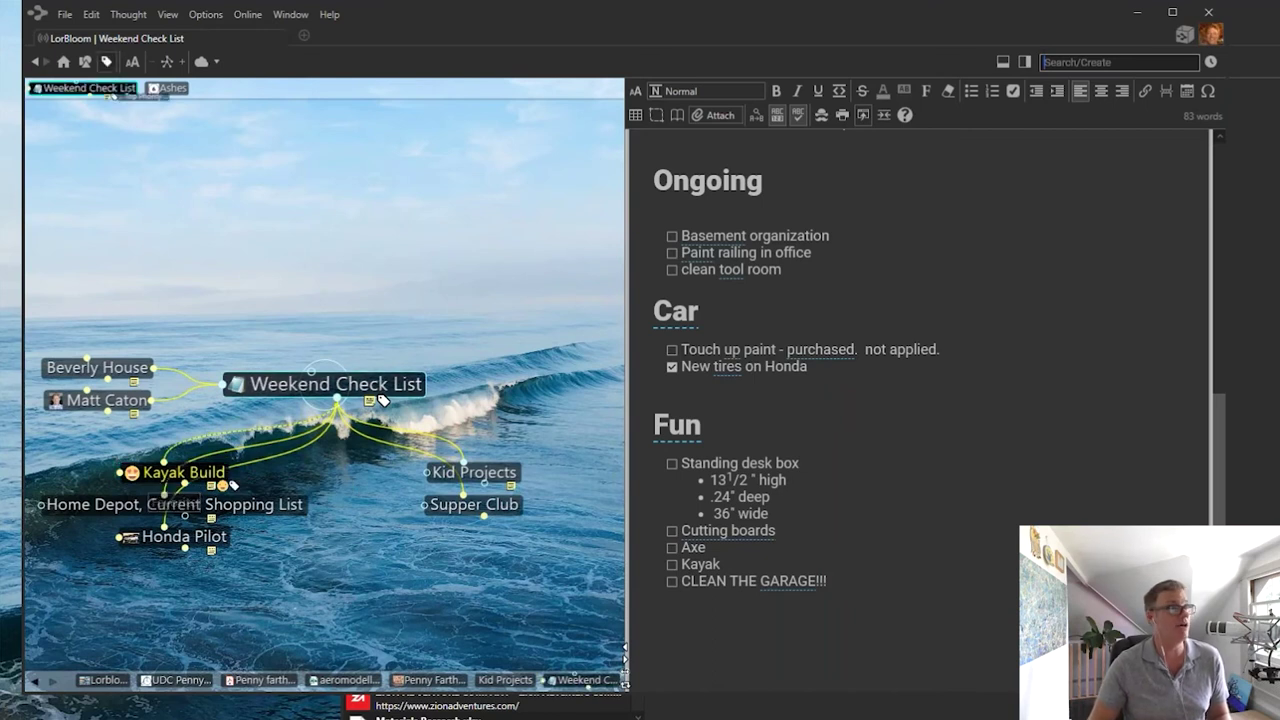
left_click(84, 61)
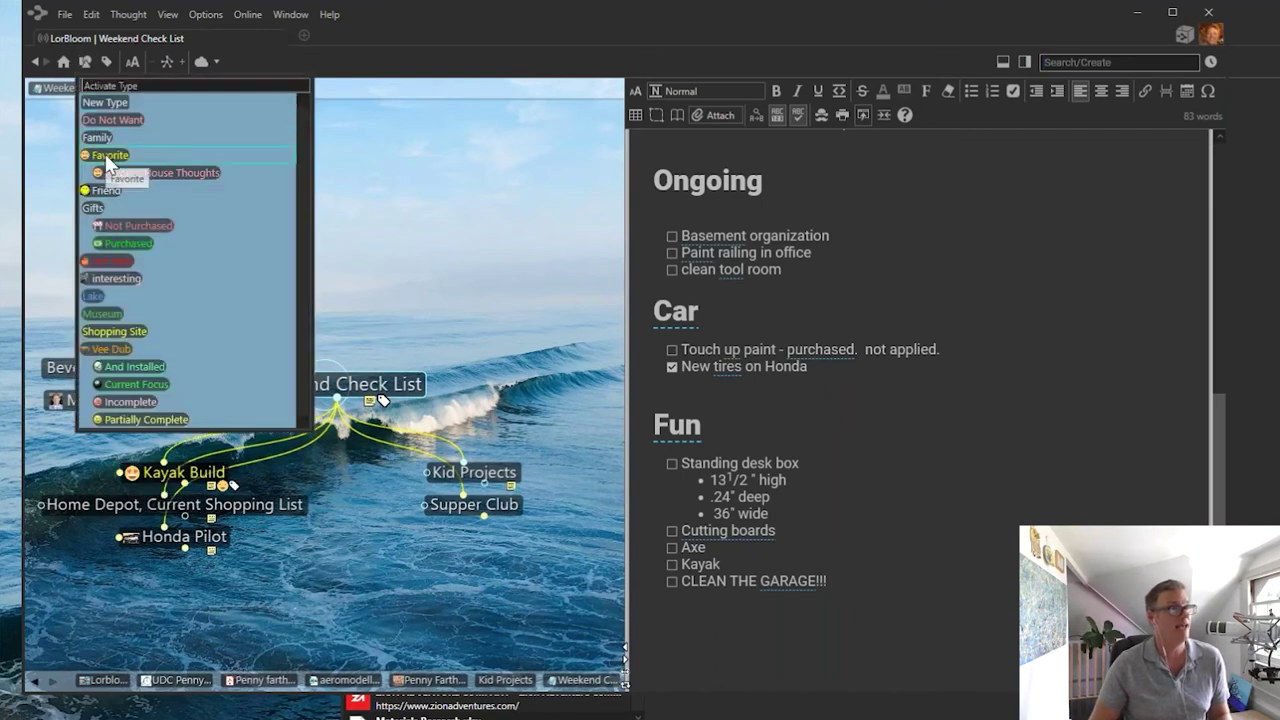
Step: Activate the Favorite type, then the **** tag to show its tagged thoughts
left_click(106, 157)
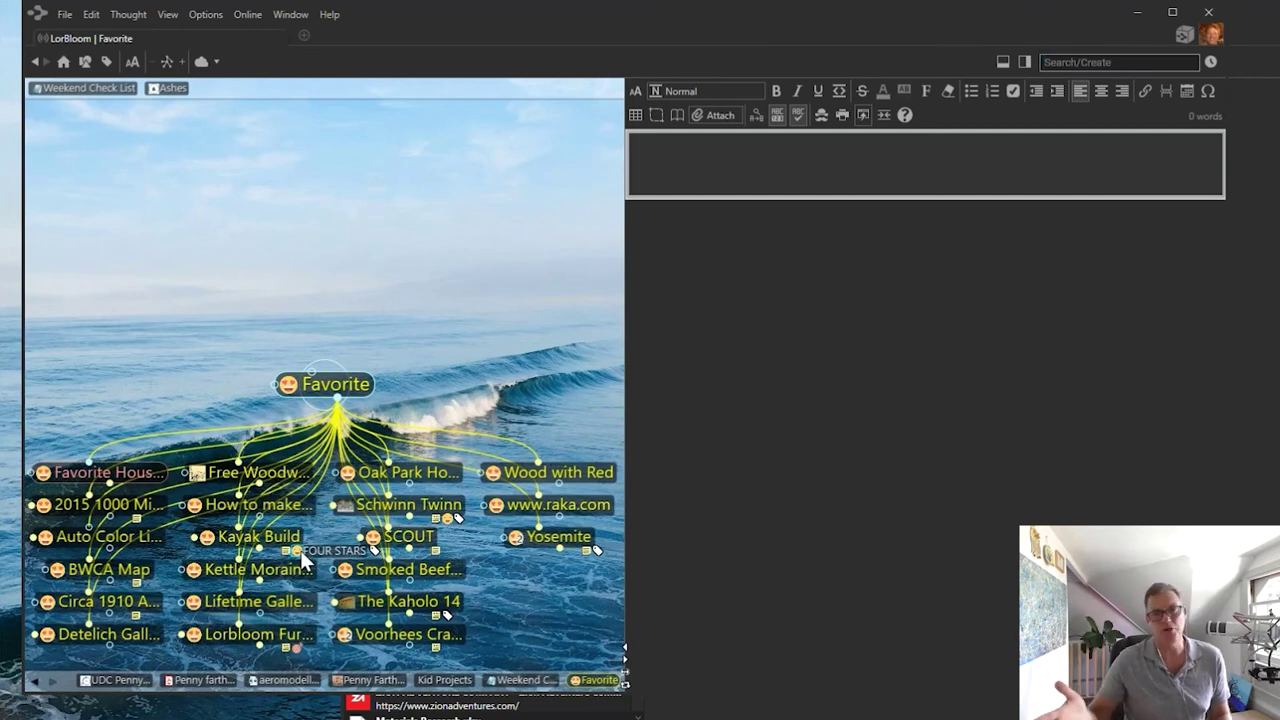
key("ctrl+f")
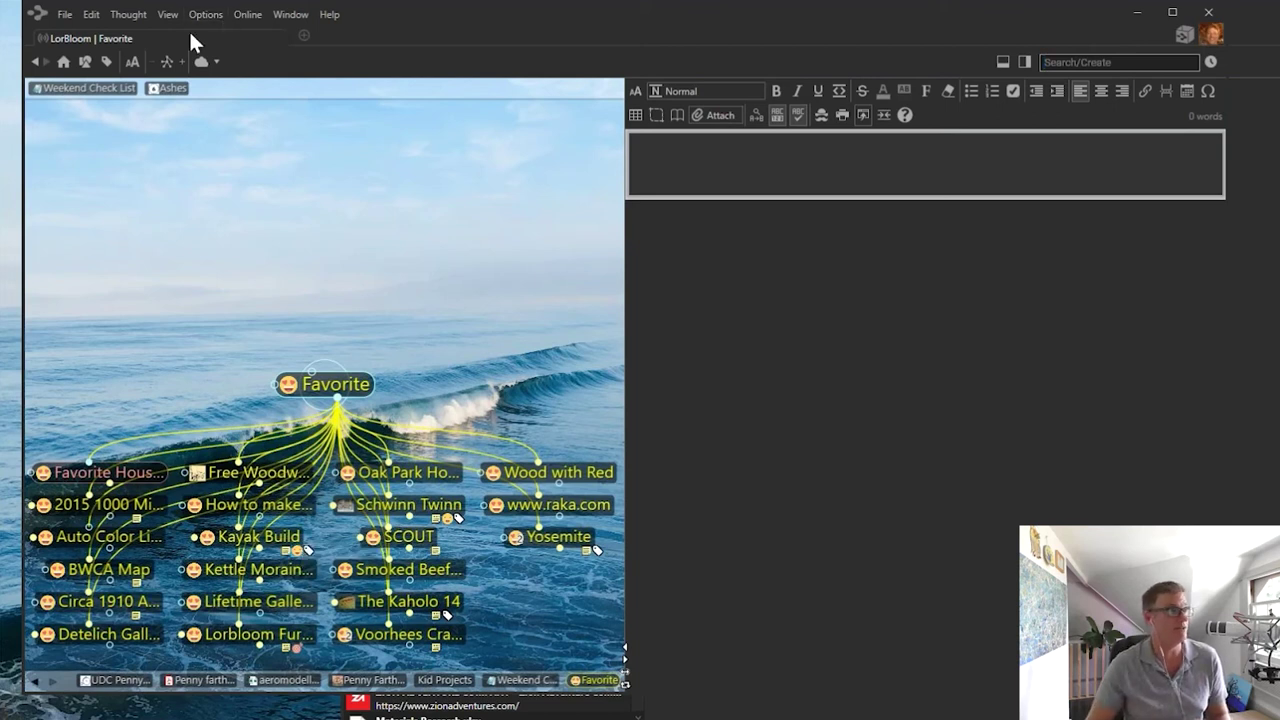
left_click(107, 62)
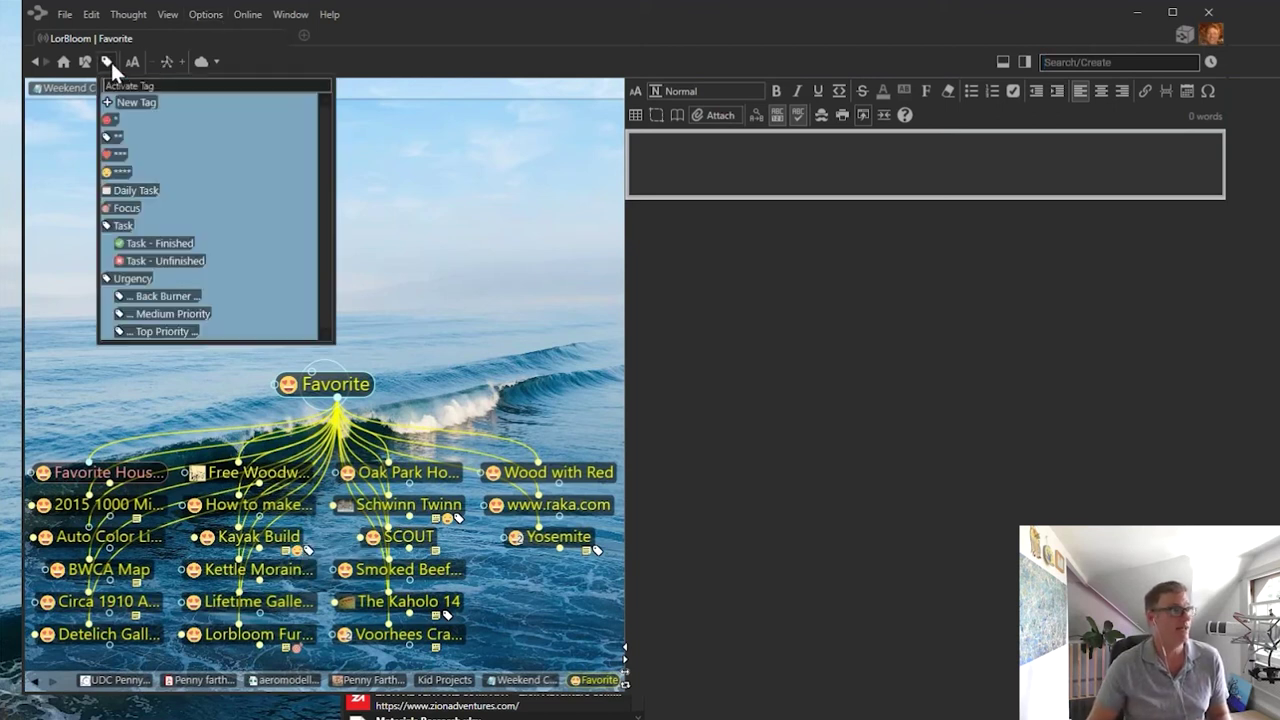
left_click(123, 172)
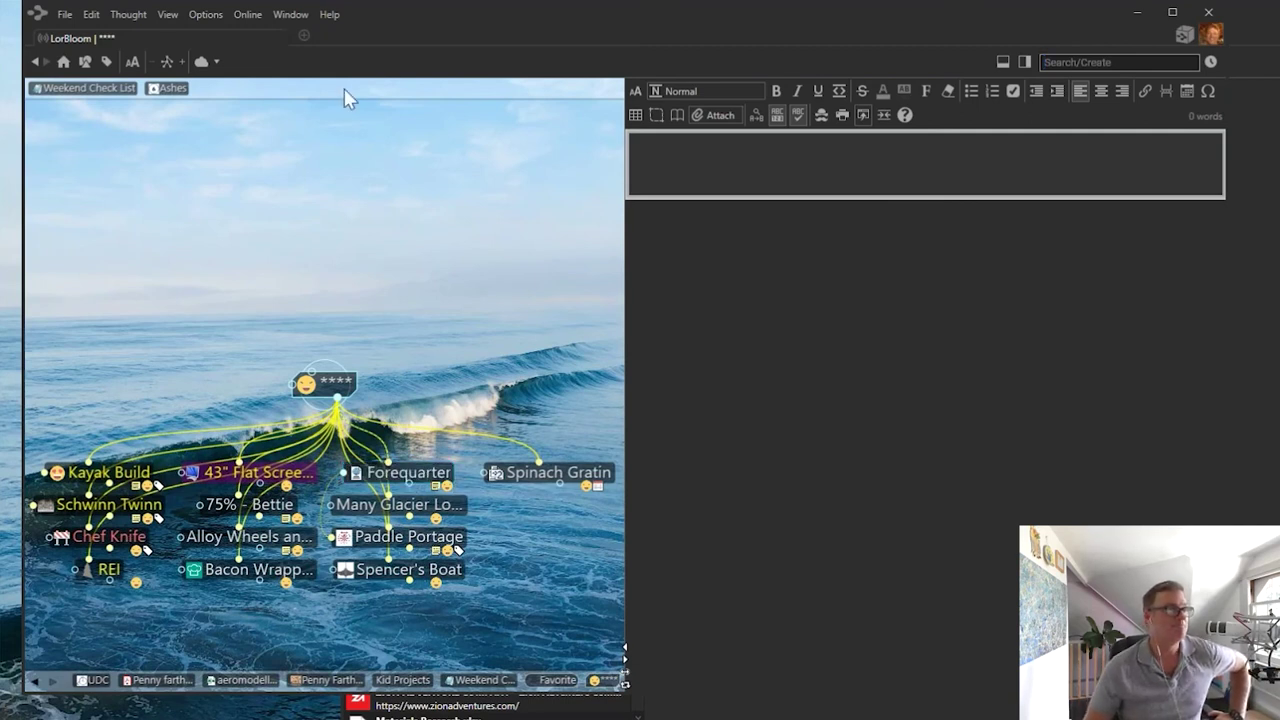
Step: Visit Kayak Build to view its Night Heron Build note, then return to the **** tag via its pin
left_click(86, 62)
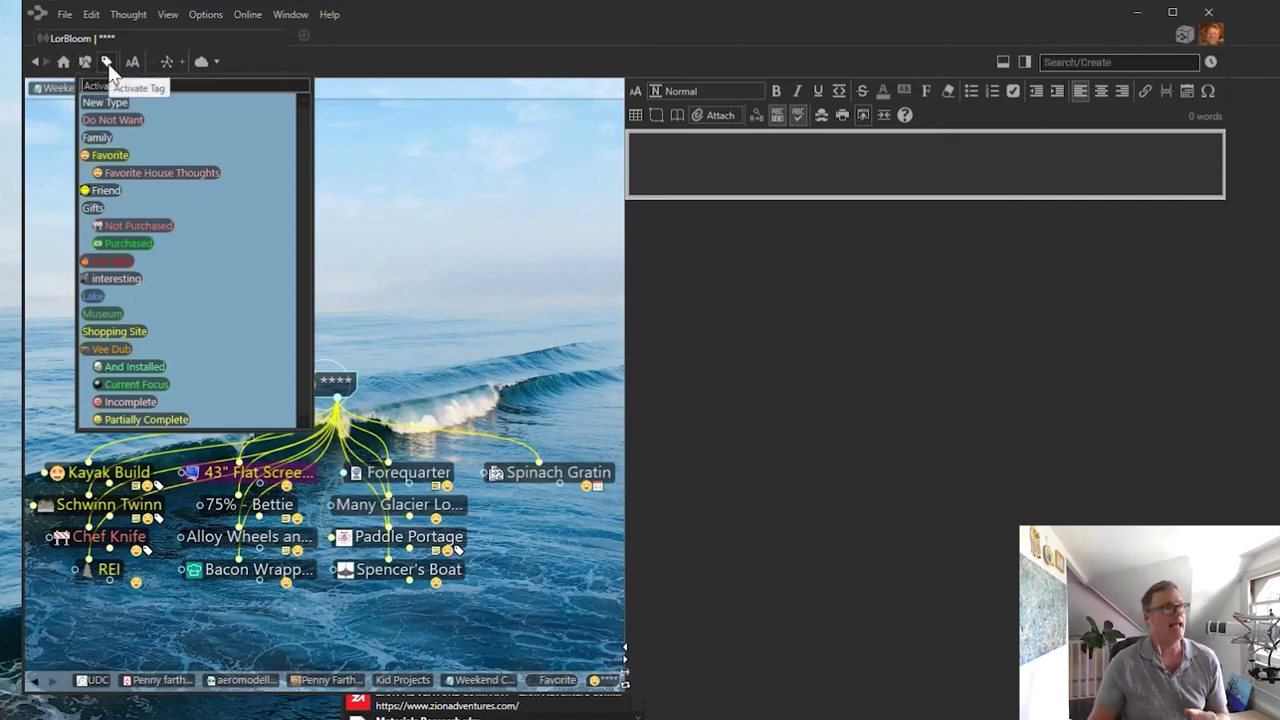
left_click(108, 62)
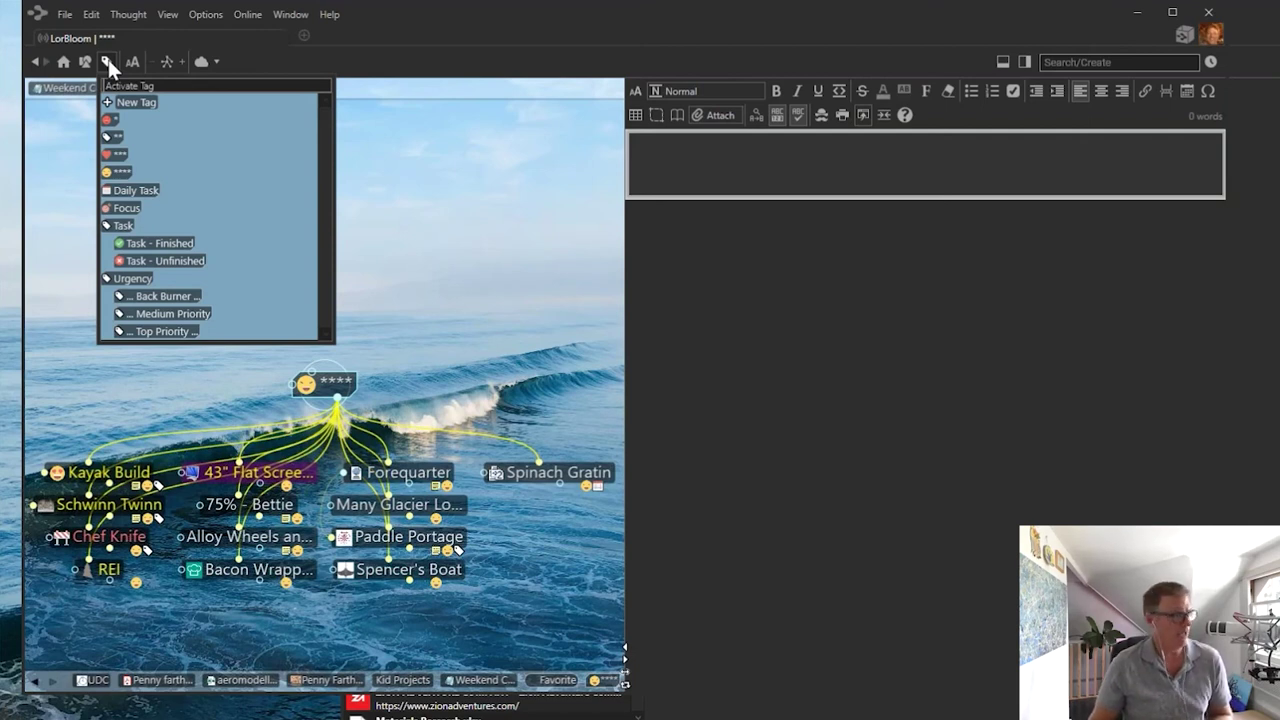
left_click(101, 464)
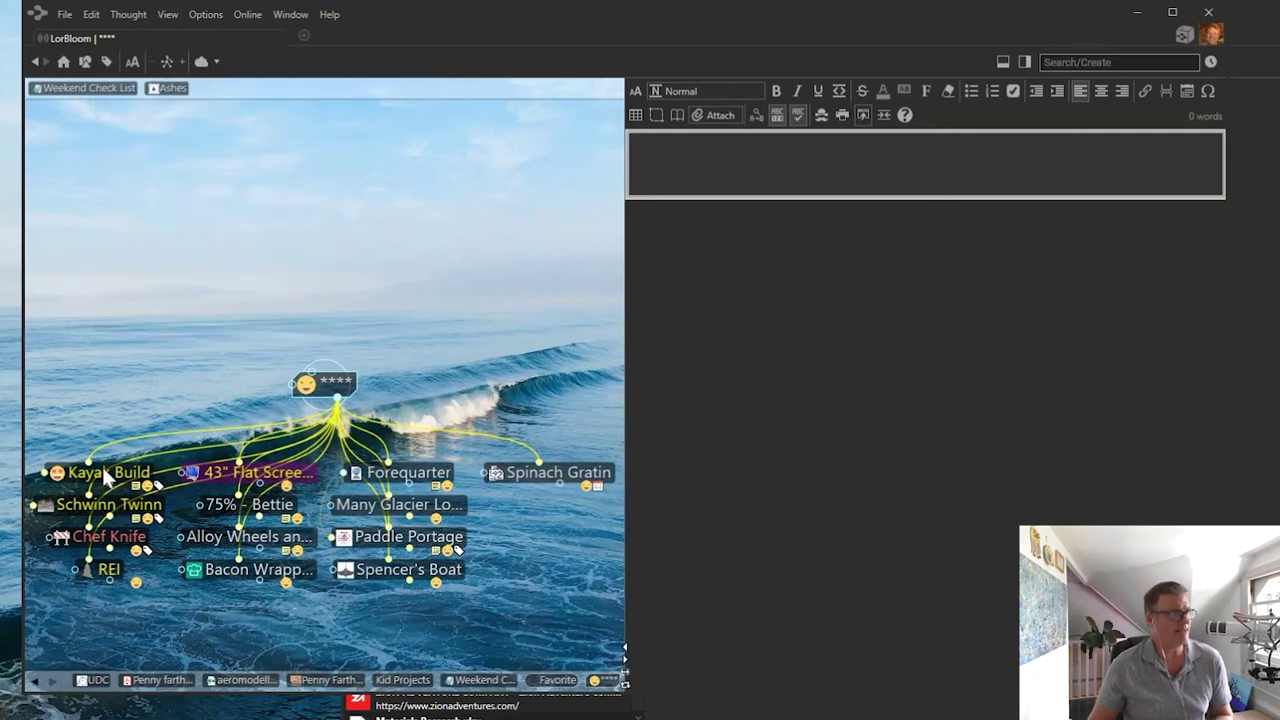
left_click(101, 464)
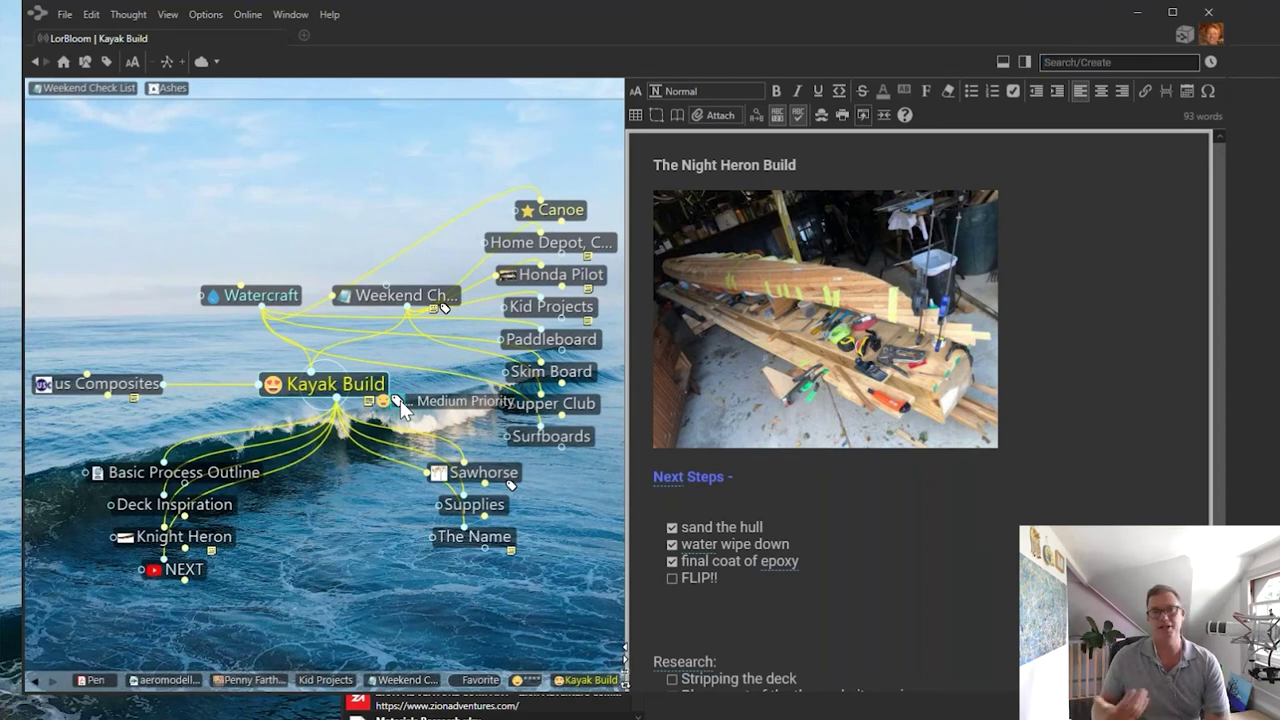
key("ctrl+f")
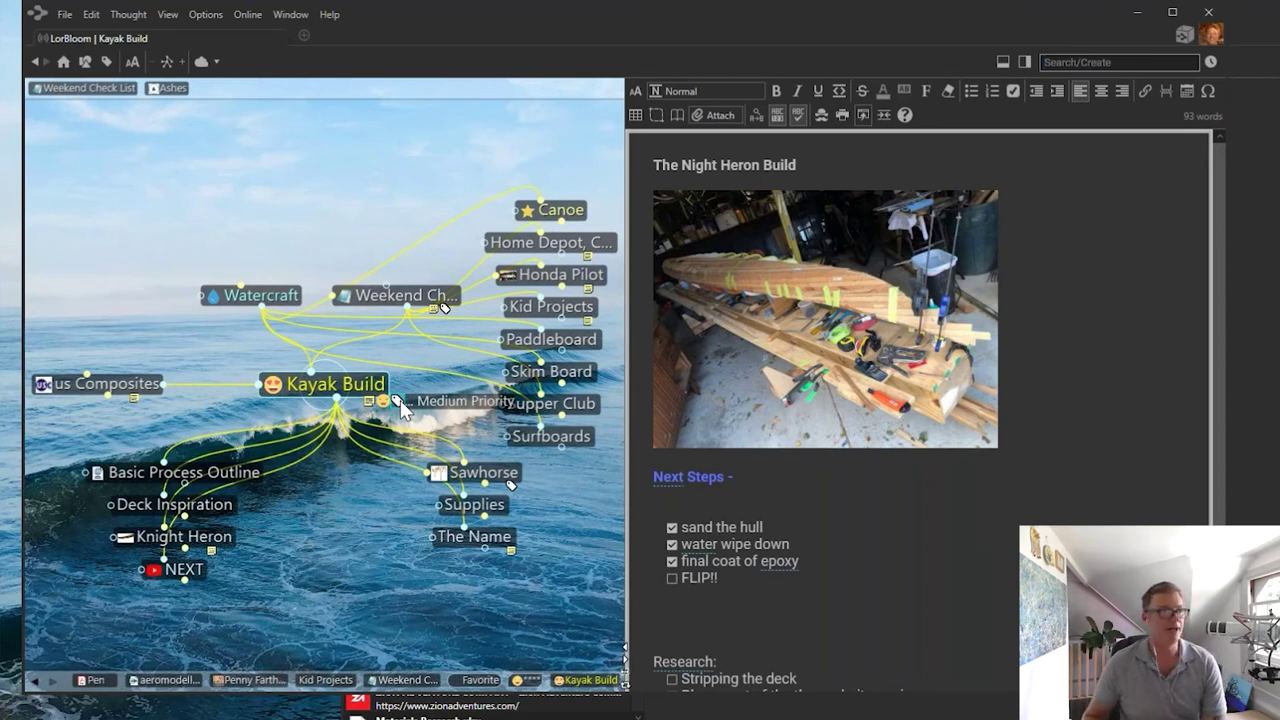
left_click(527, 682)
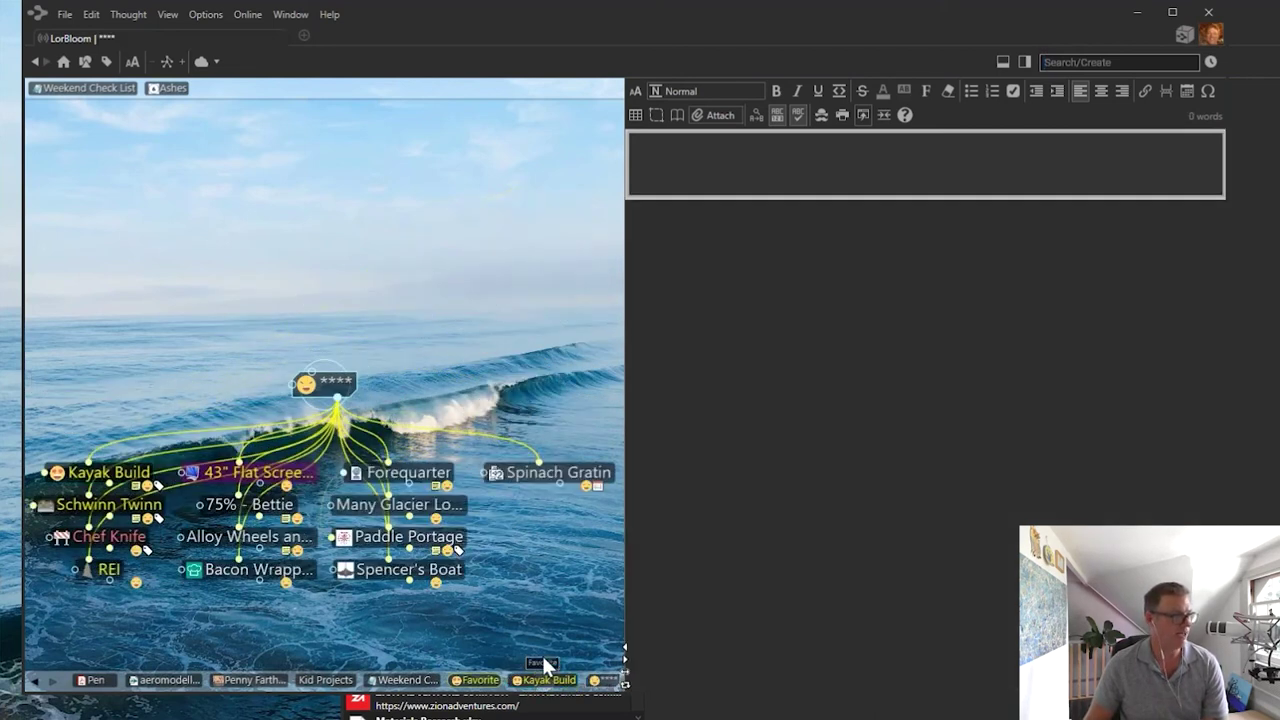
Step: Browse Chef Knife and chef knife blank, then make their parent Tools the active thought
left_click(120, 537)
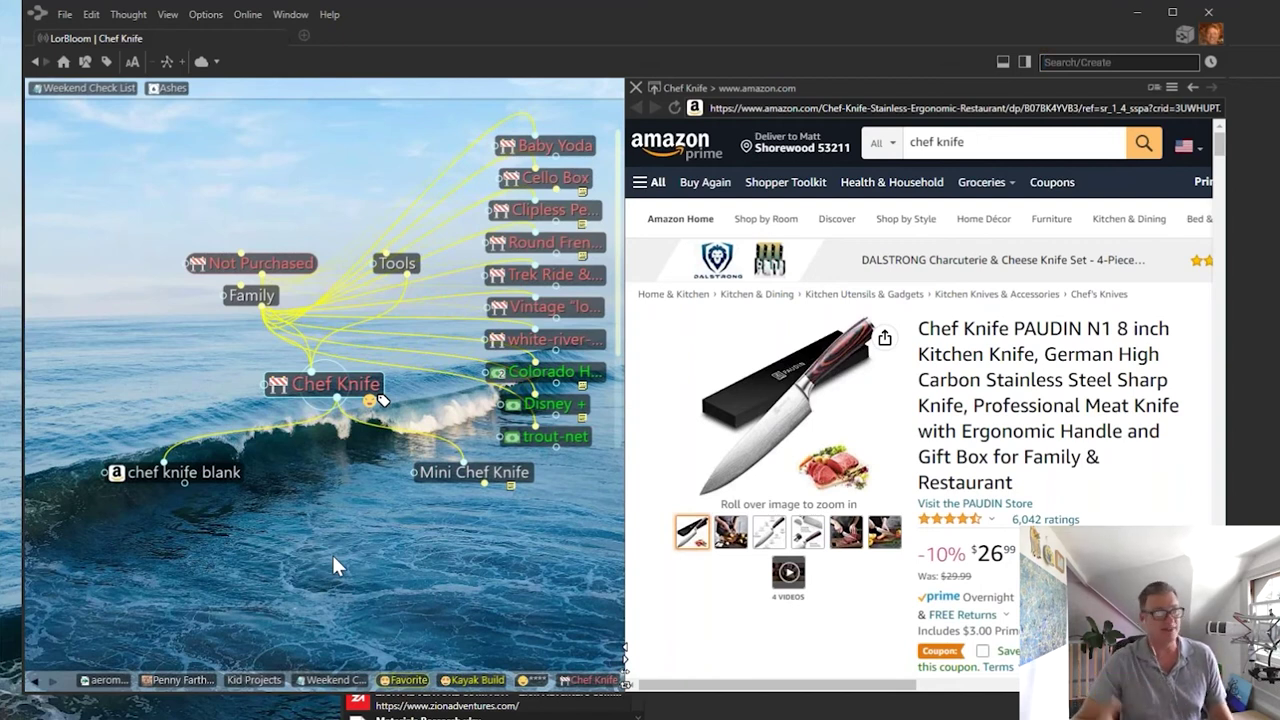
left_click(231, 468)
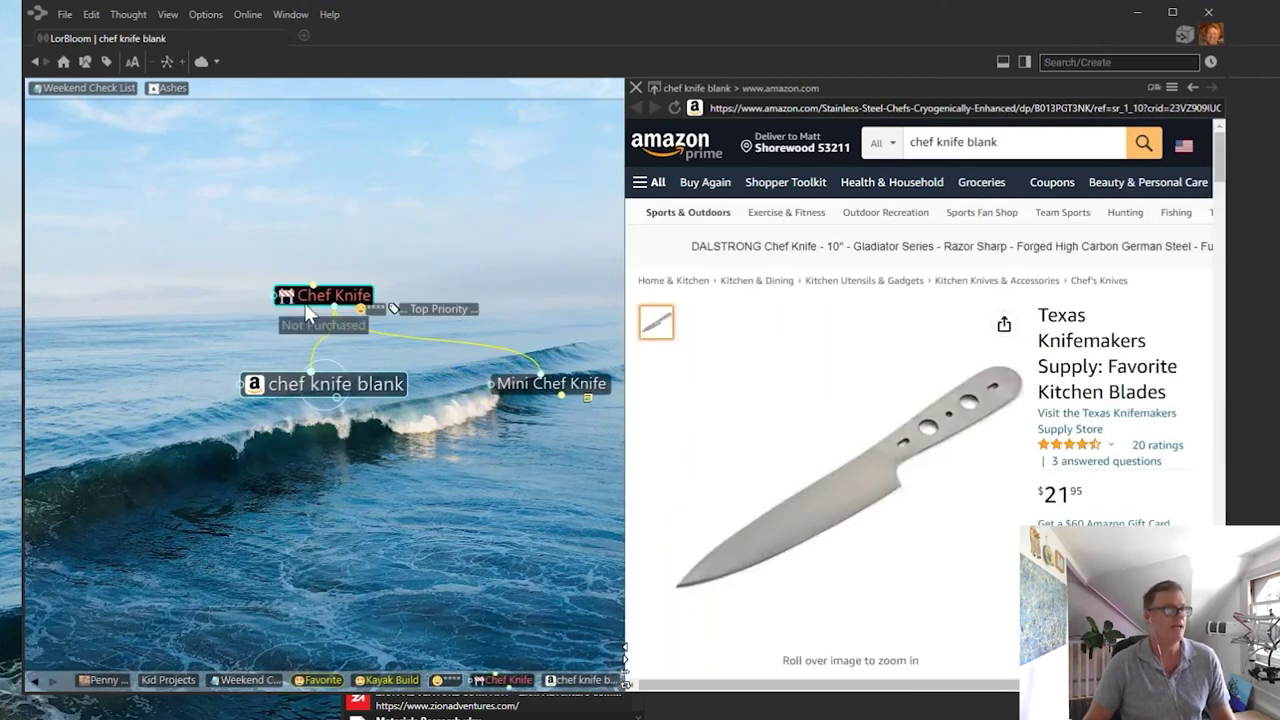
left_click(331, 298)
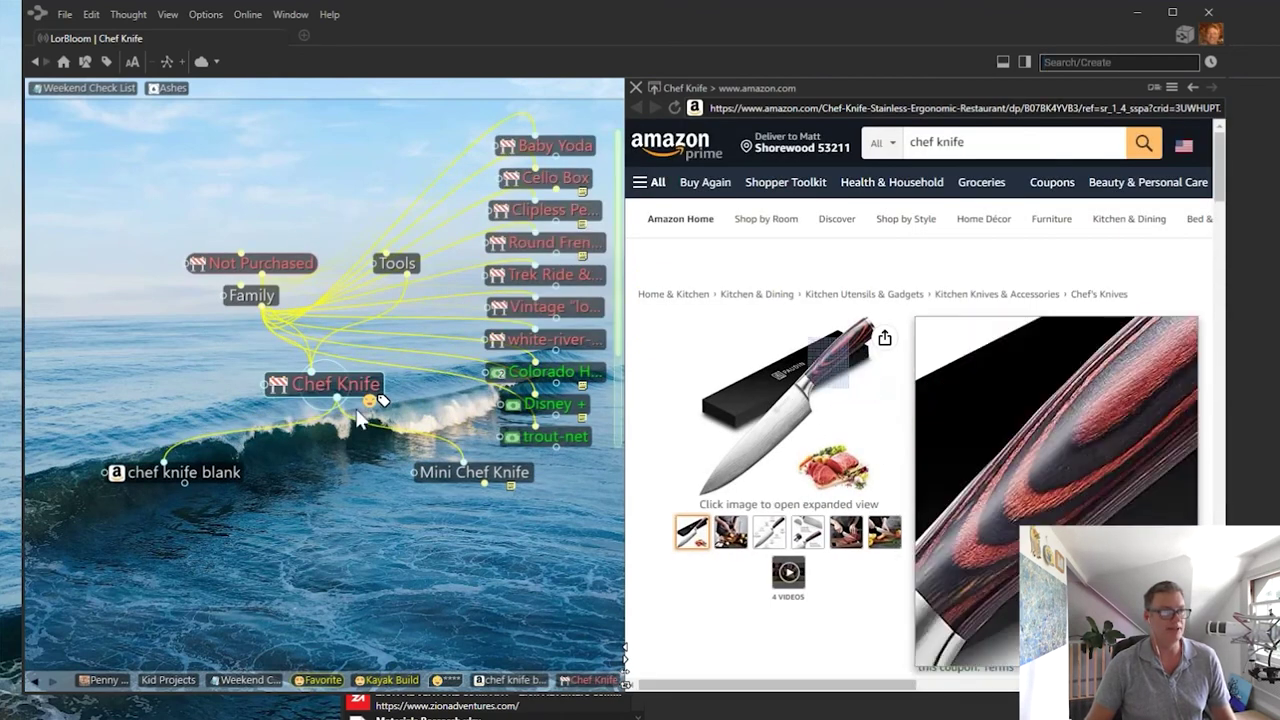
left_click(408, 274)
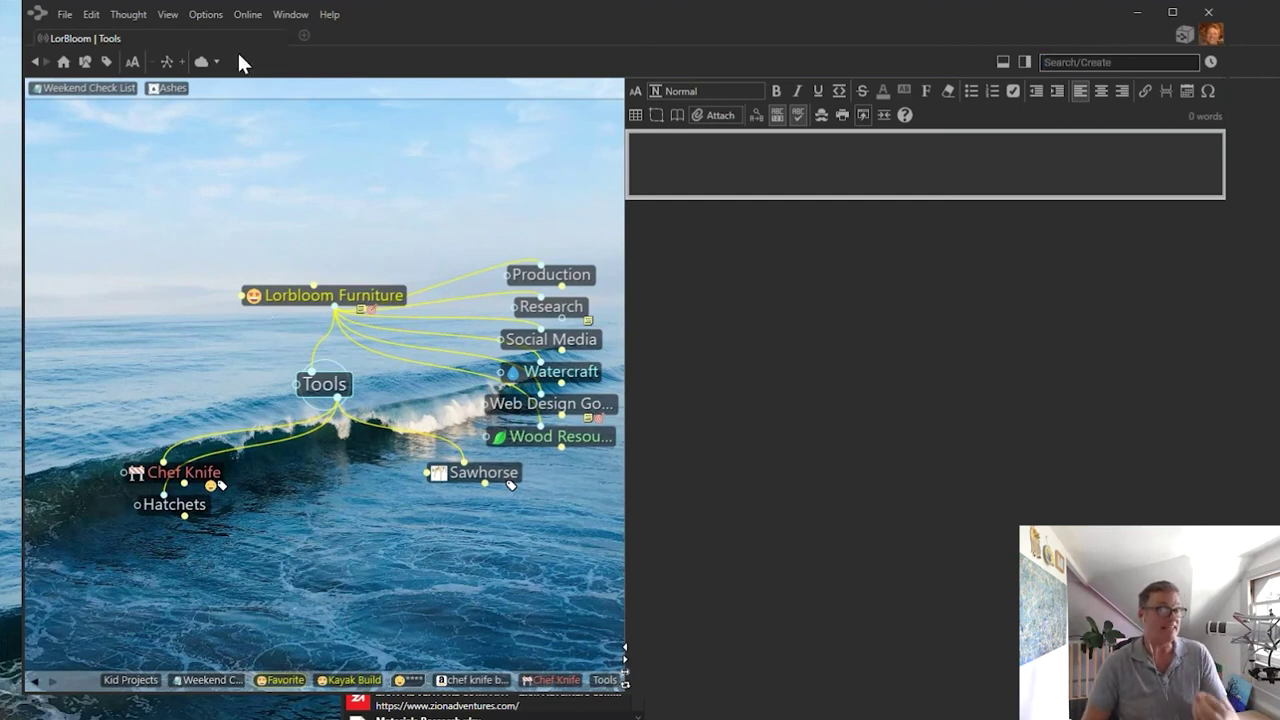
Step: Jump to the Top Priority tag, then to its sibling Back Burner tag
left_click(106, 62)
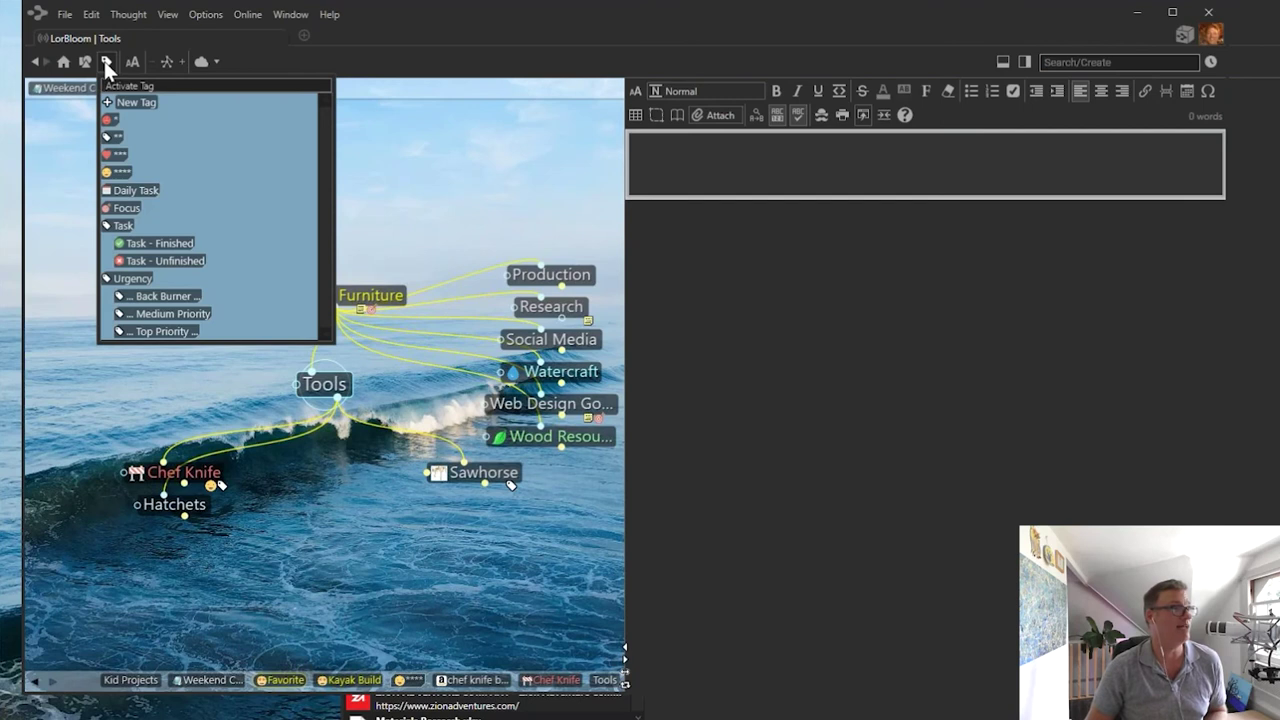
left_click(153, 333)
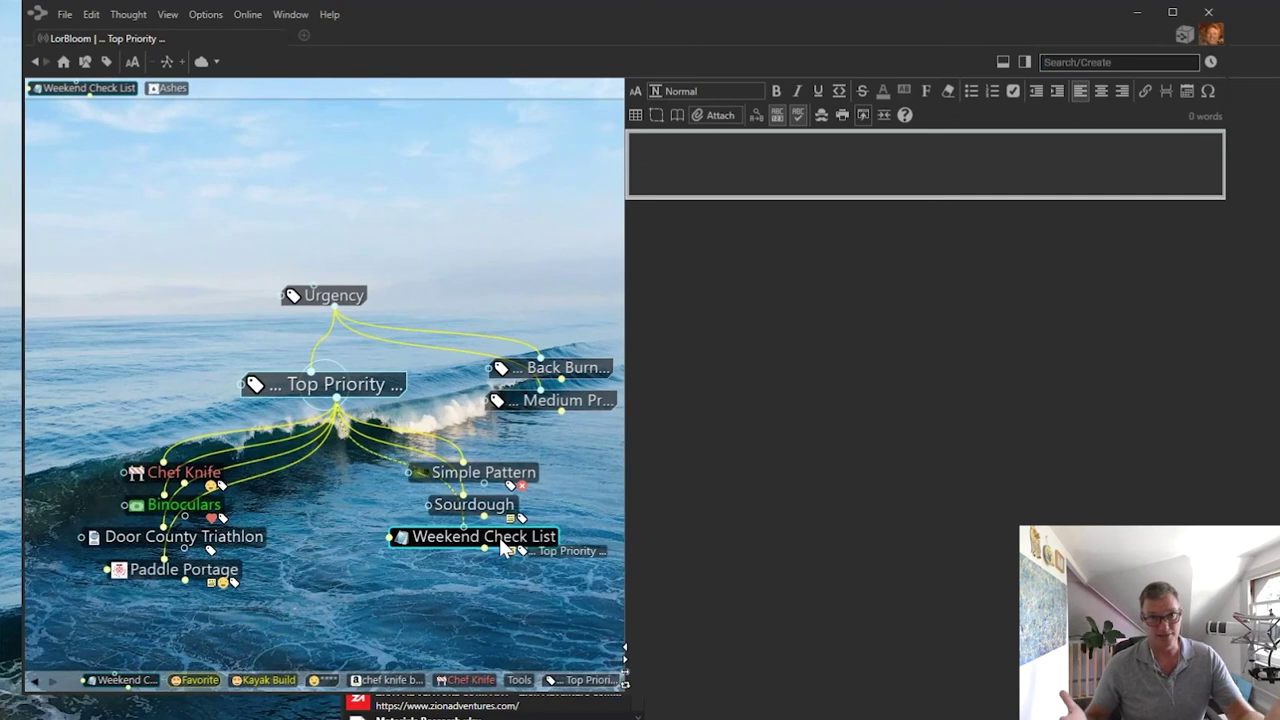
left_click(584, 369)
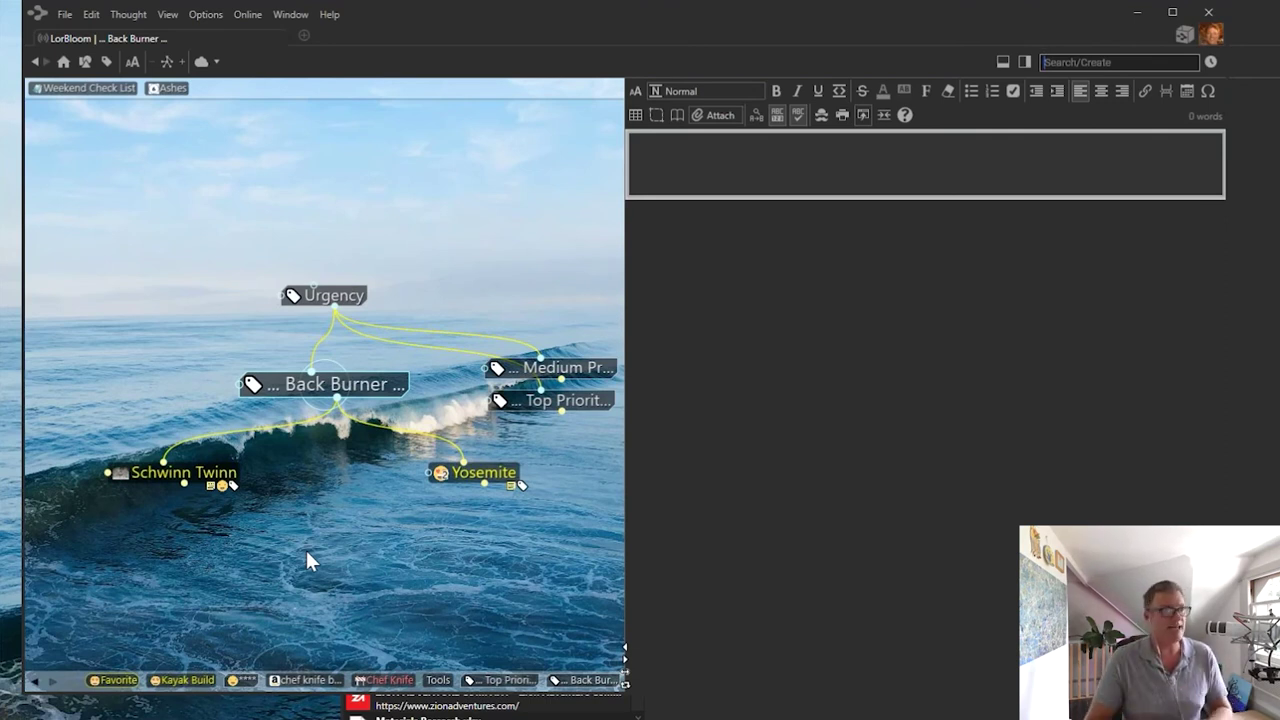
left_click(1095, 63)
type("pen")
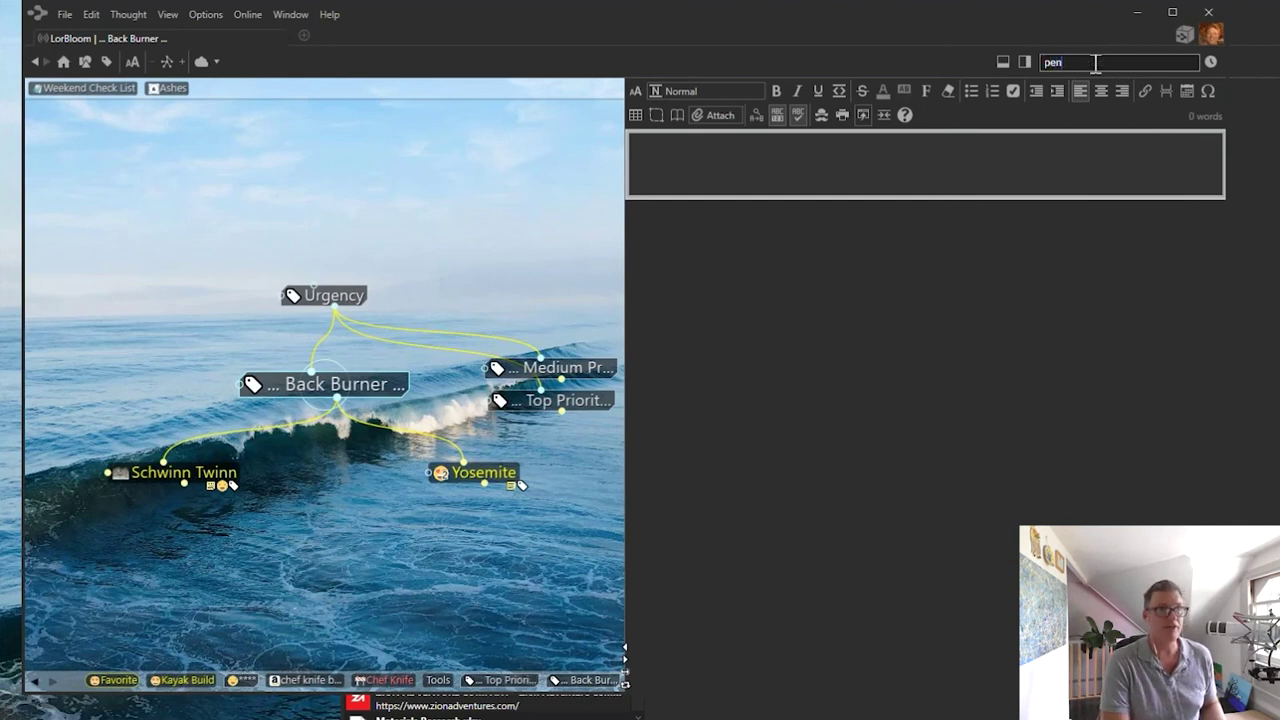
left_click(880, 106)
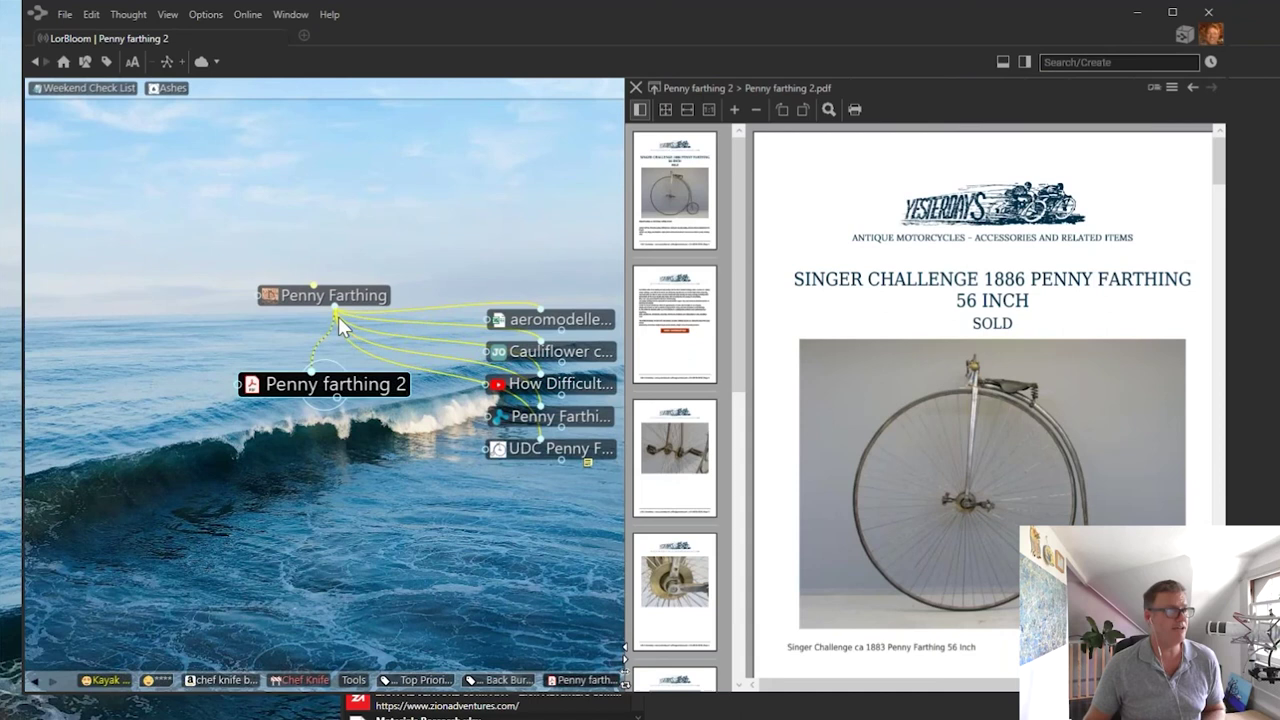
left_click(338, 300)
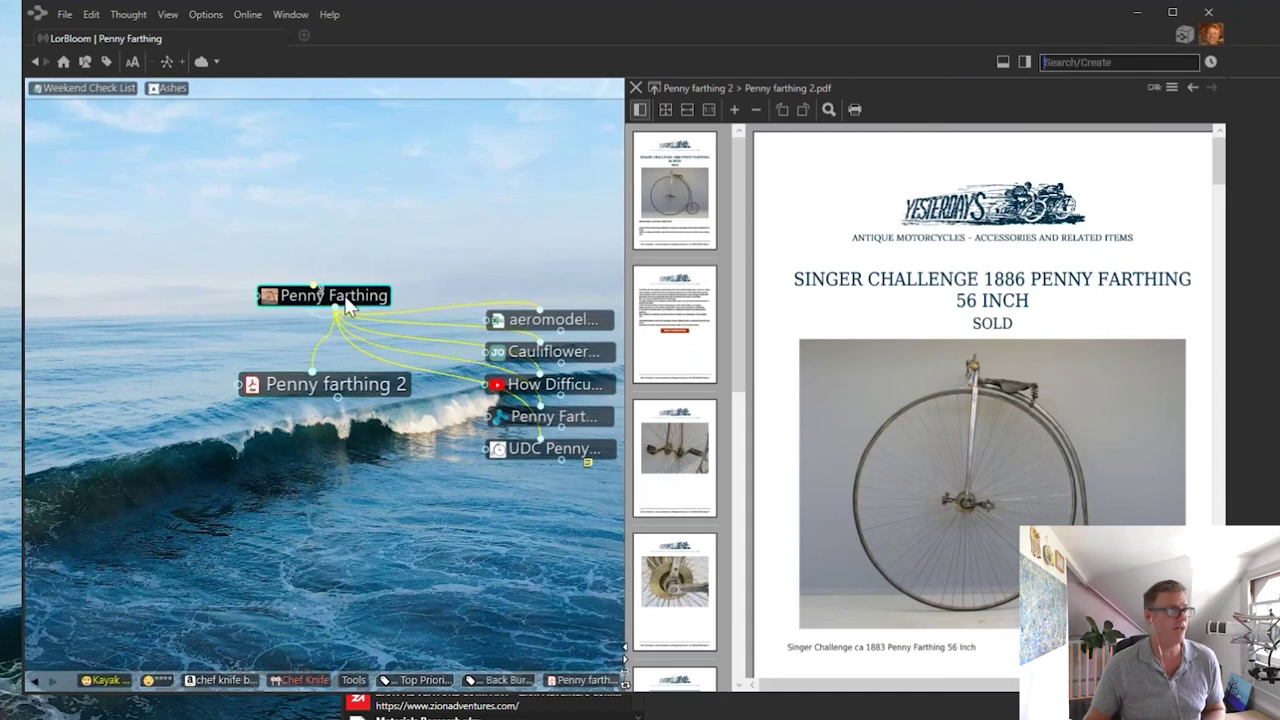
left_click(358, 393)
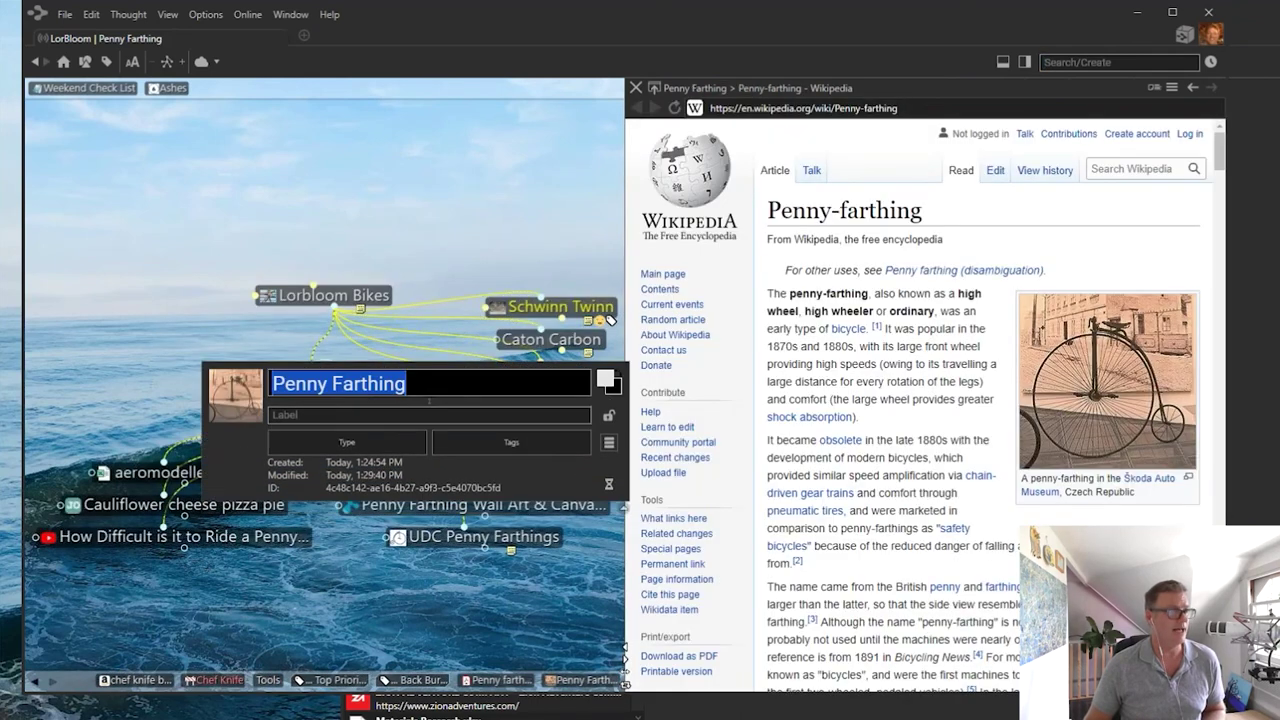
left_click(489, 443)
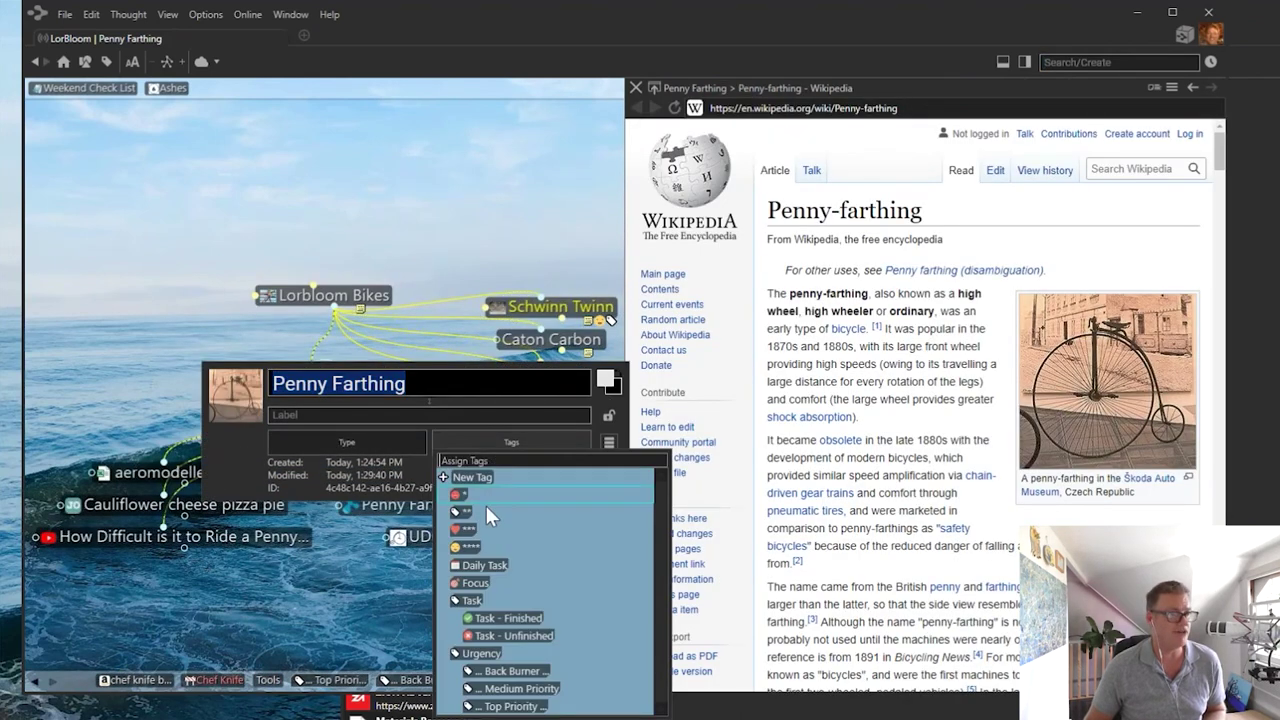
left_click(462, 547)
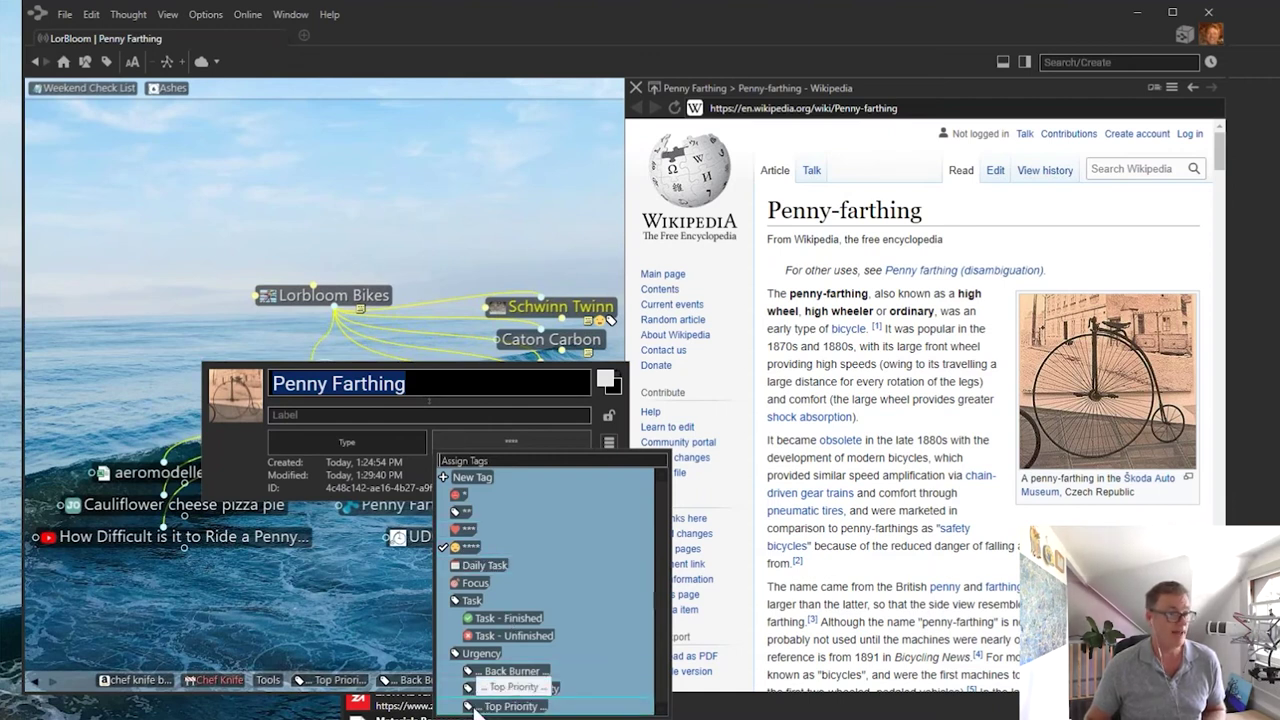
left_click(466, 676)
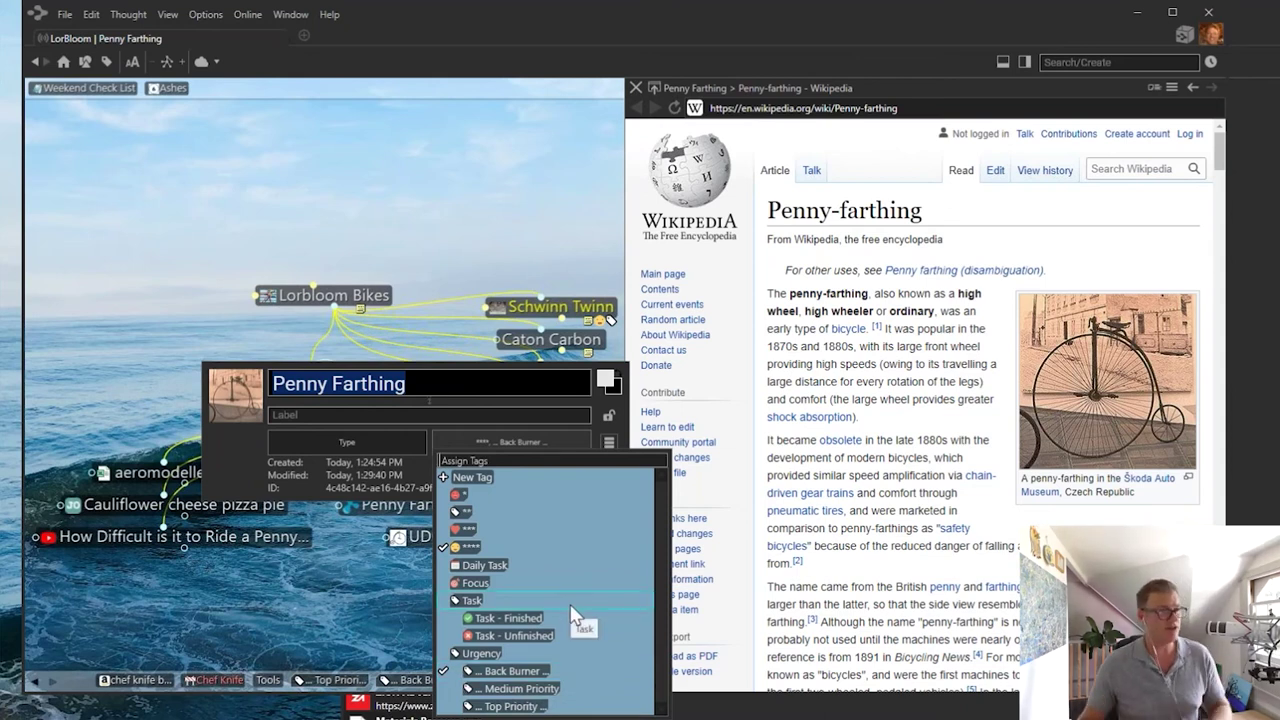
left_click(476, 482)
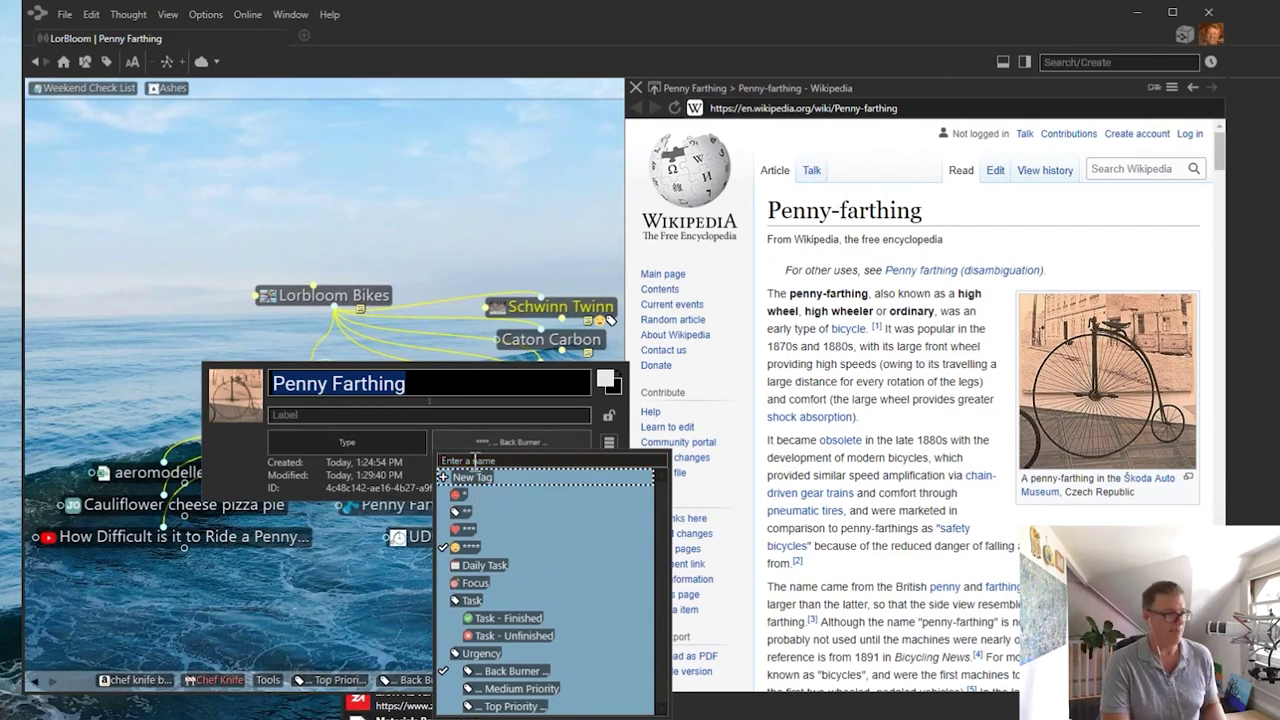
type("Expensive")
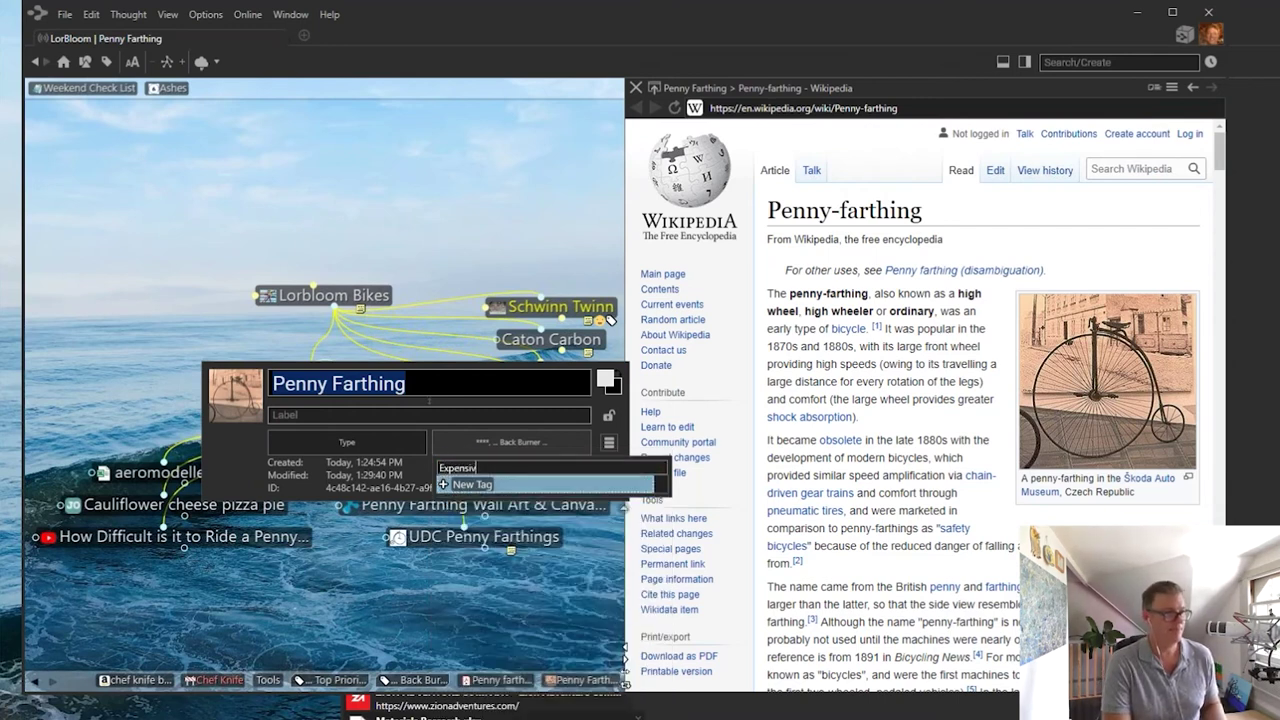
left_click(479, 484)
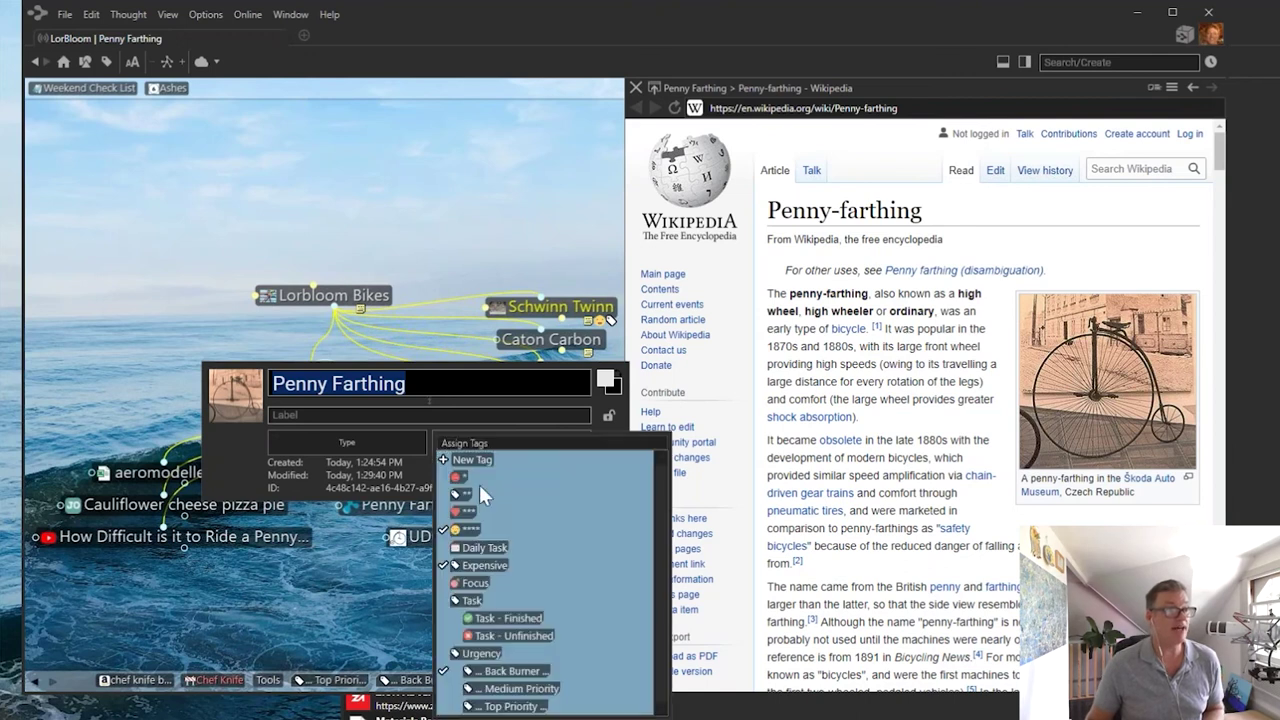
left_click(335, 616)
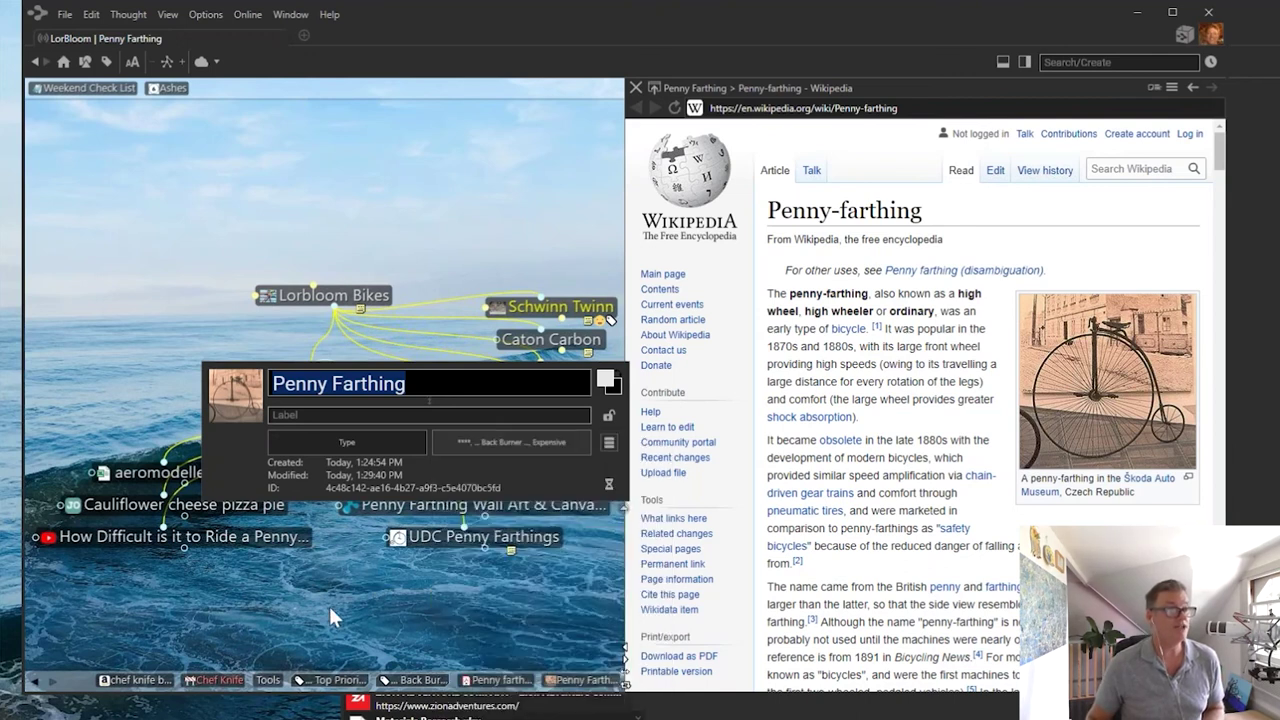
left_click(329, 606)
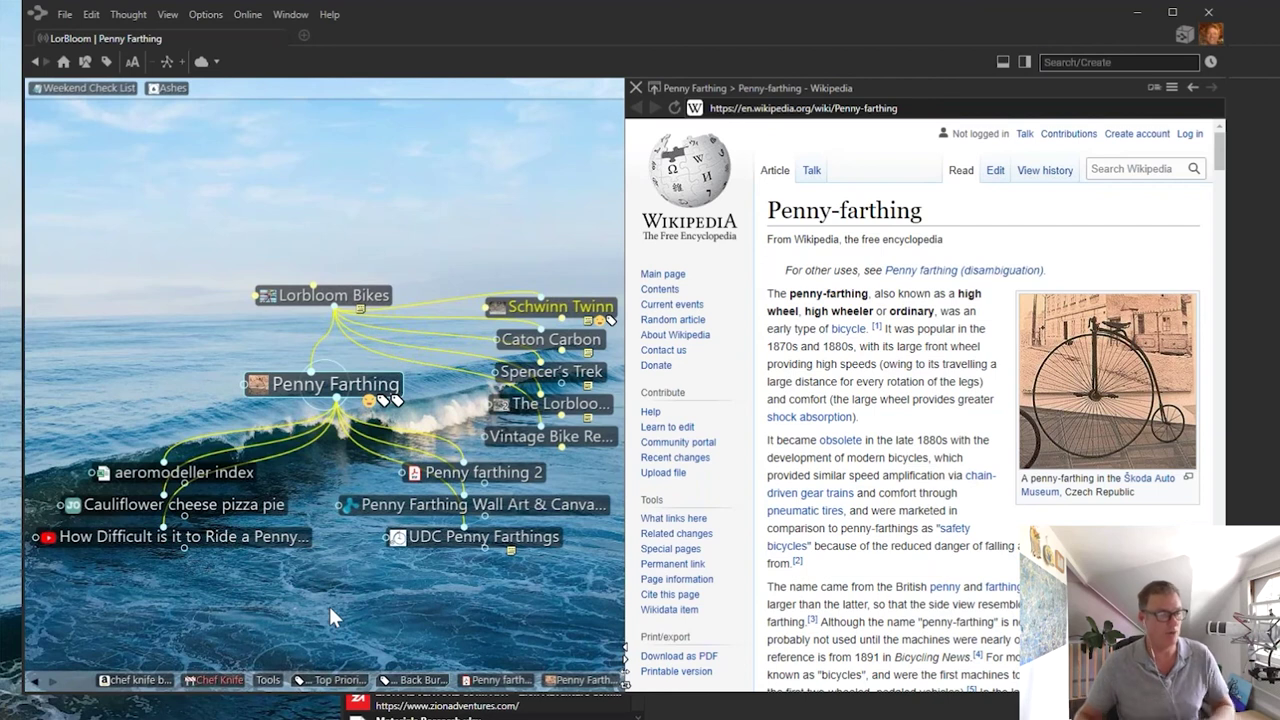
key("ctrl+f")
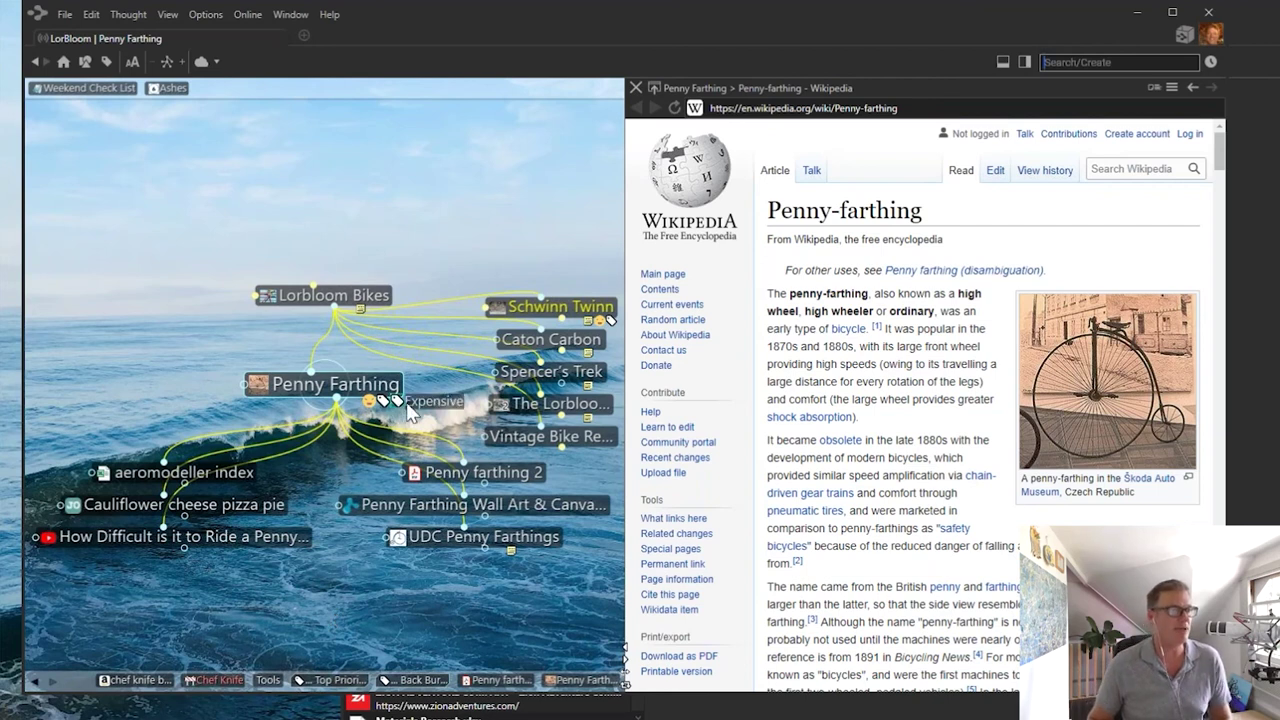
left_click(399, 401)
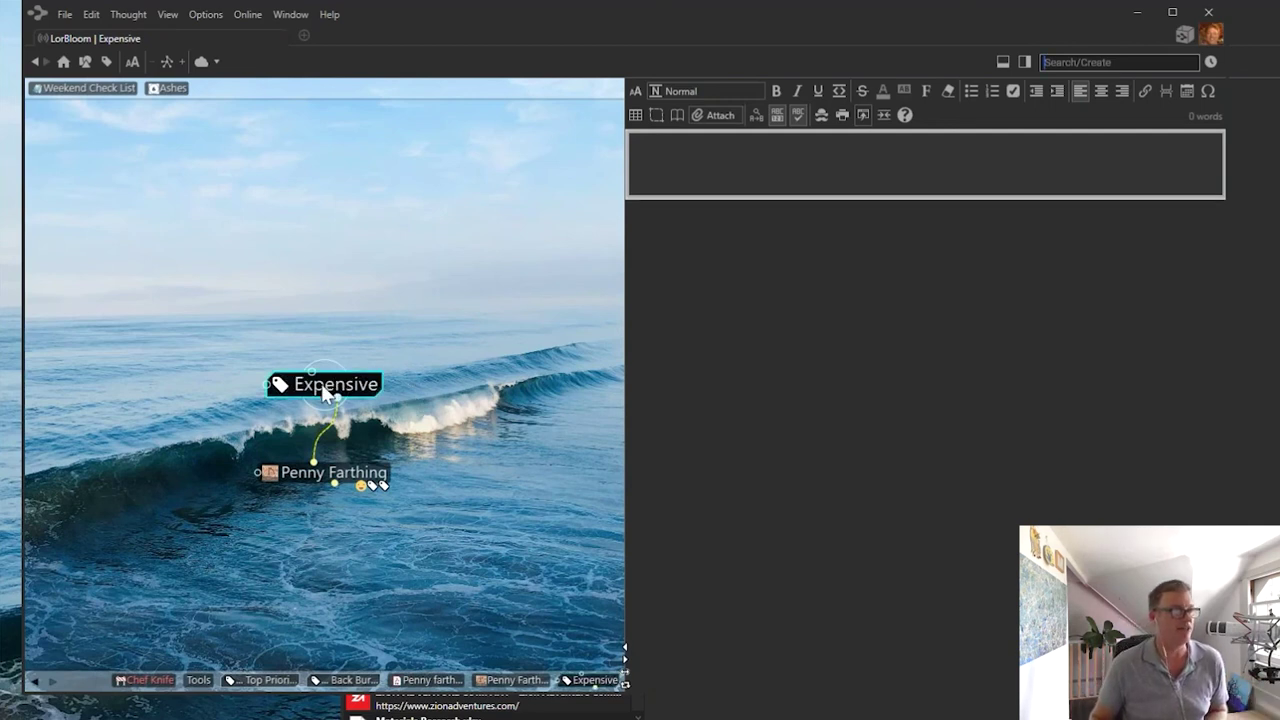
mouse_move(320, 381)
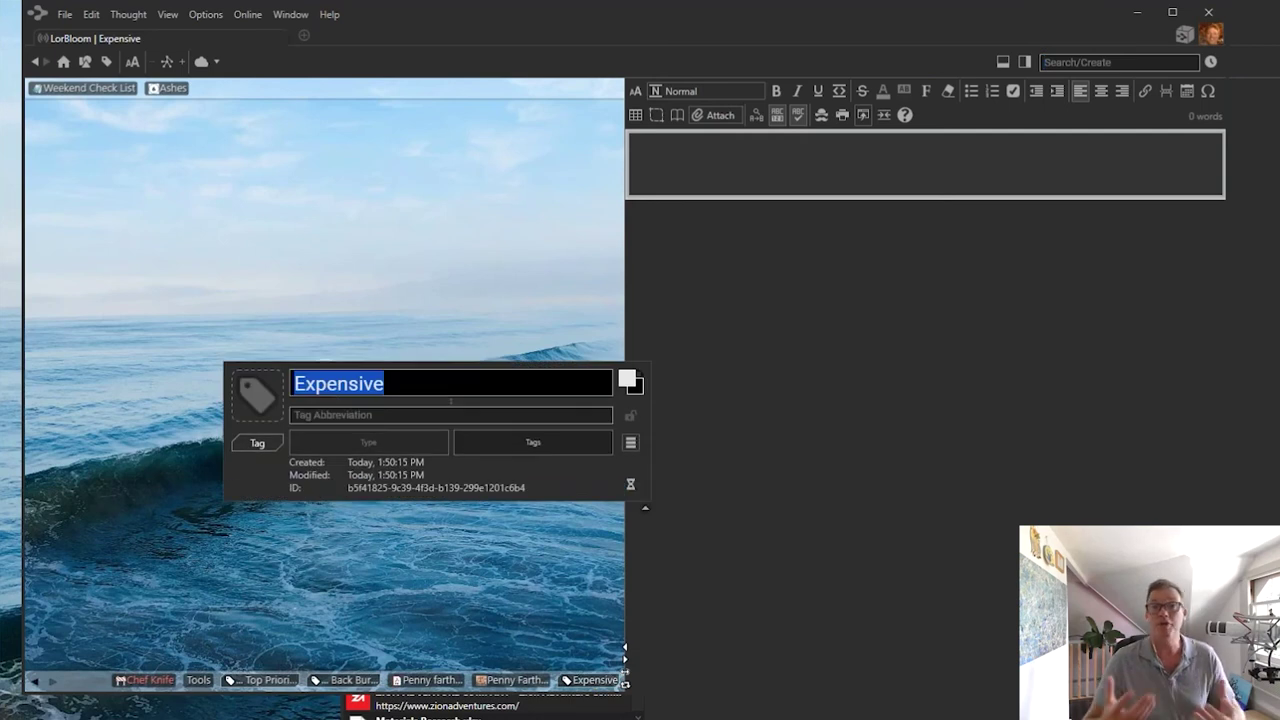
left_click(253, 398)
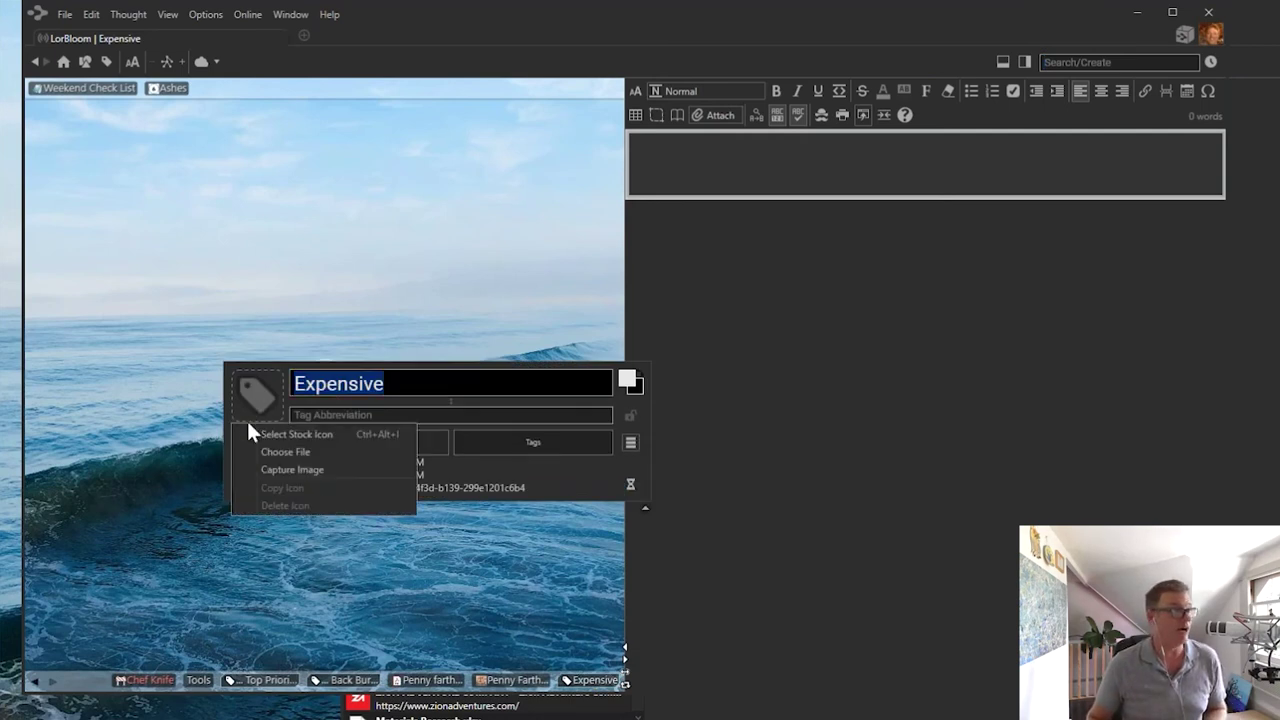
left_click(278, 434)
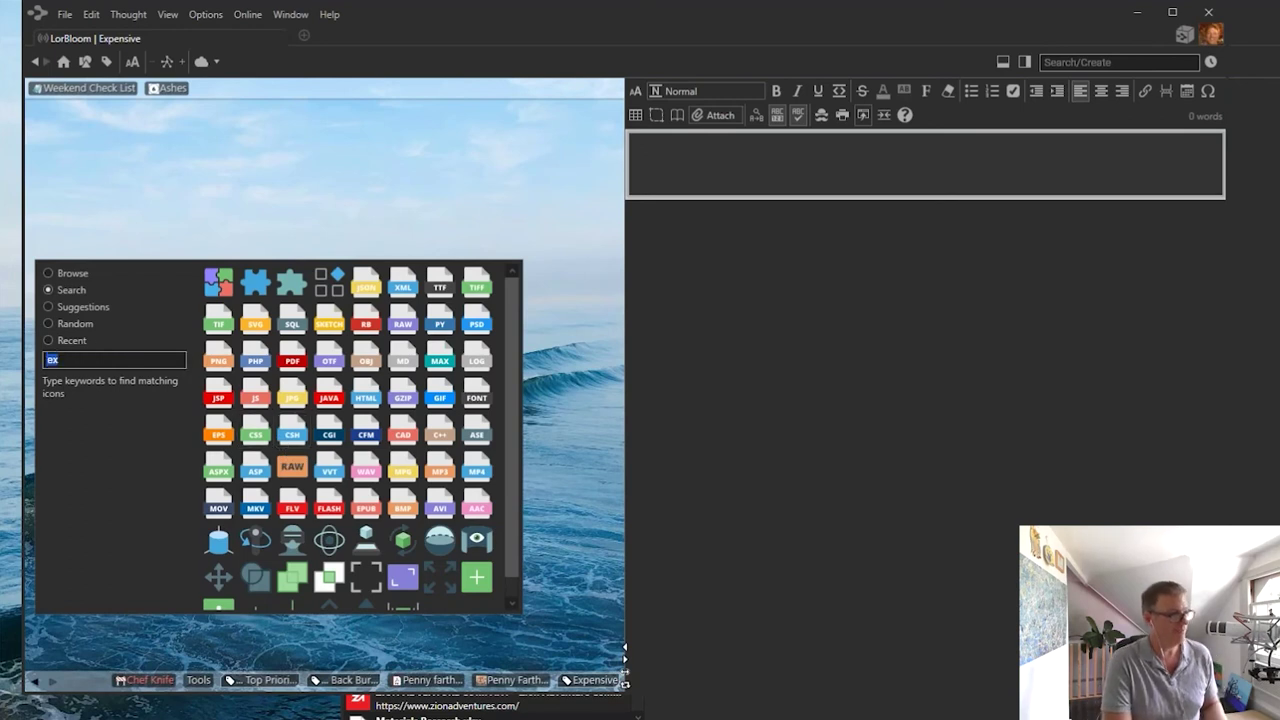
type("mon")
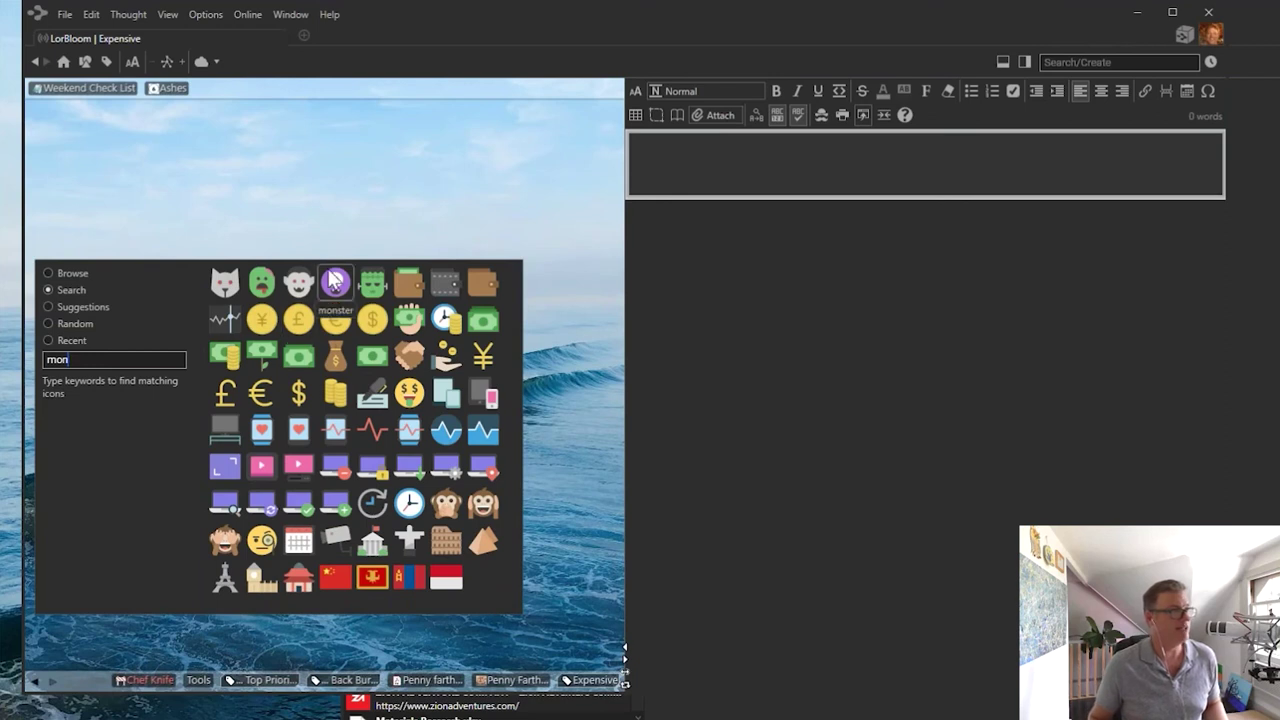
left_click(406, 319)
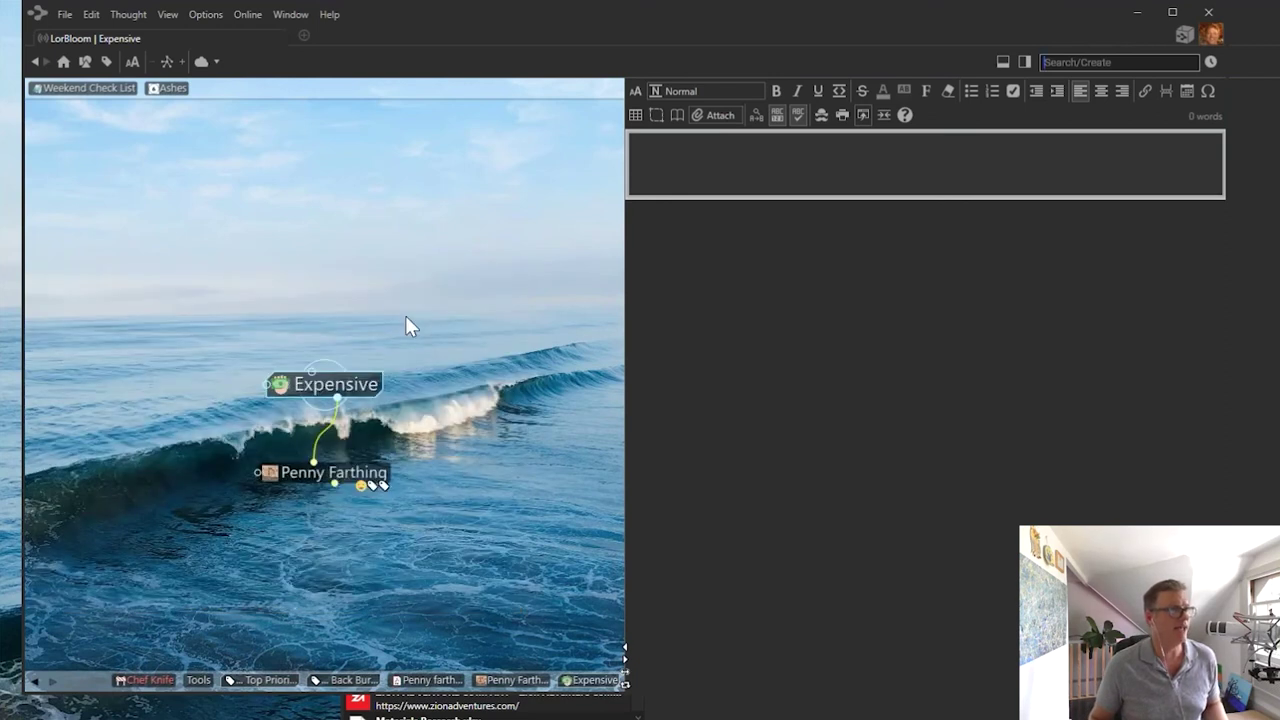
left_click(303, 472)
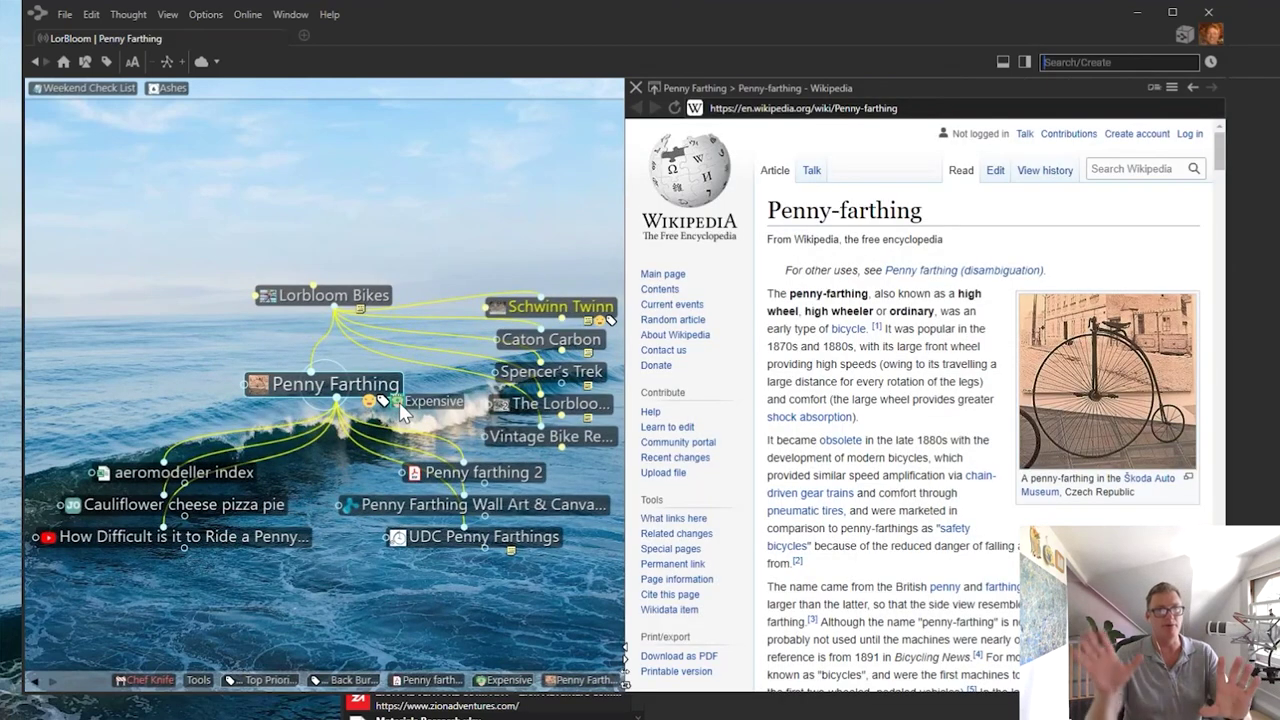
Step: Make Weekend Check List the central thought so its Kid's List notes appear beside the map
key("ctrl+f")
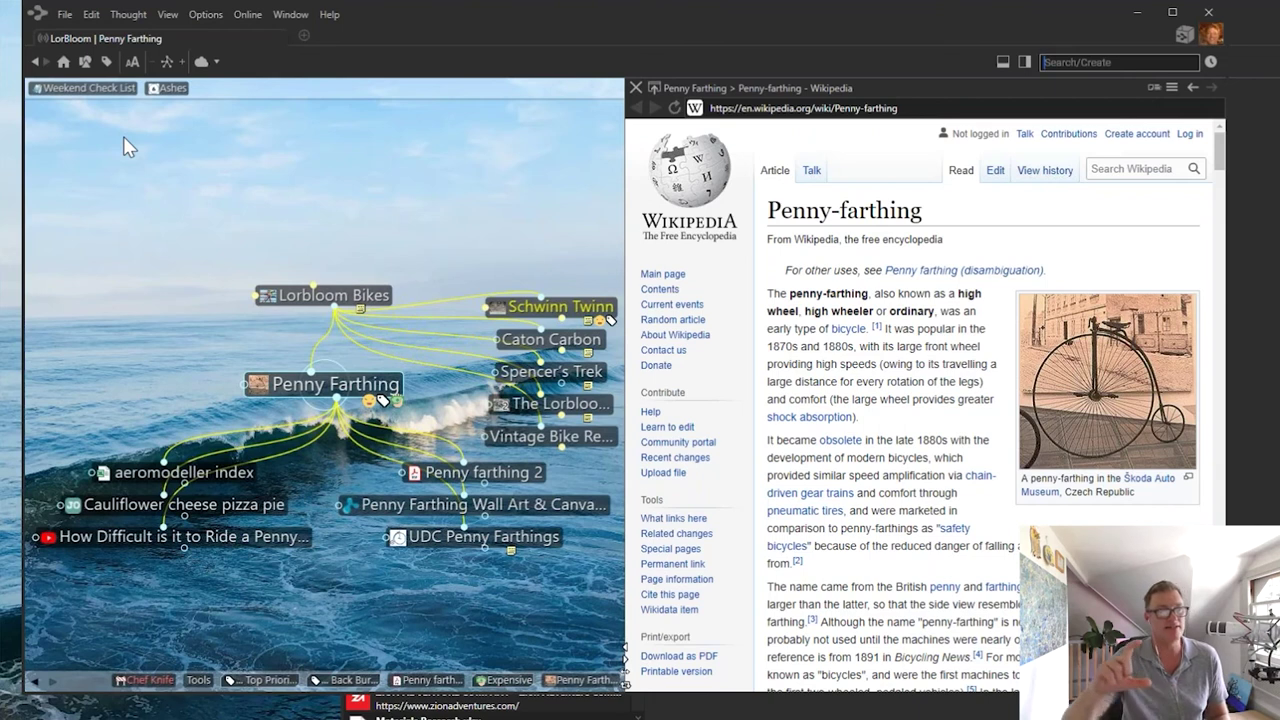
key("ctrl+f")
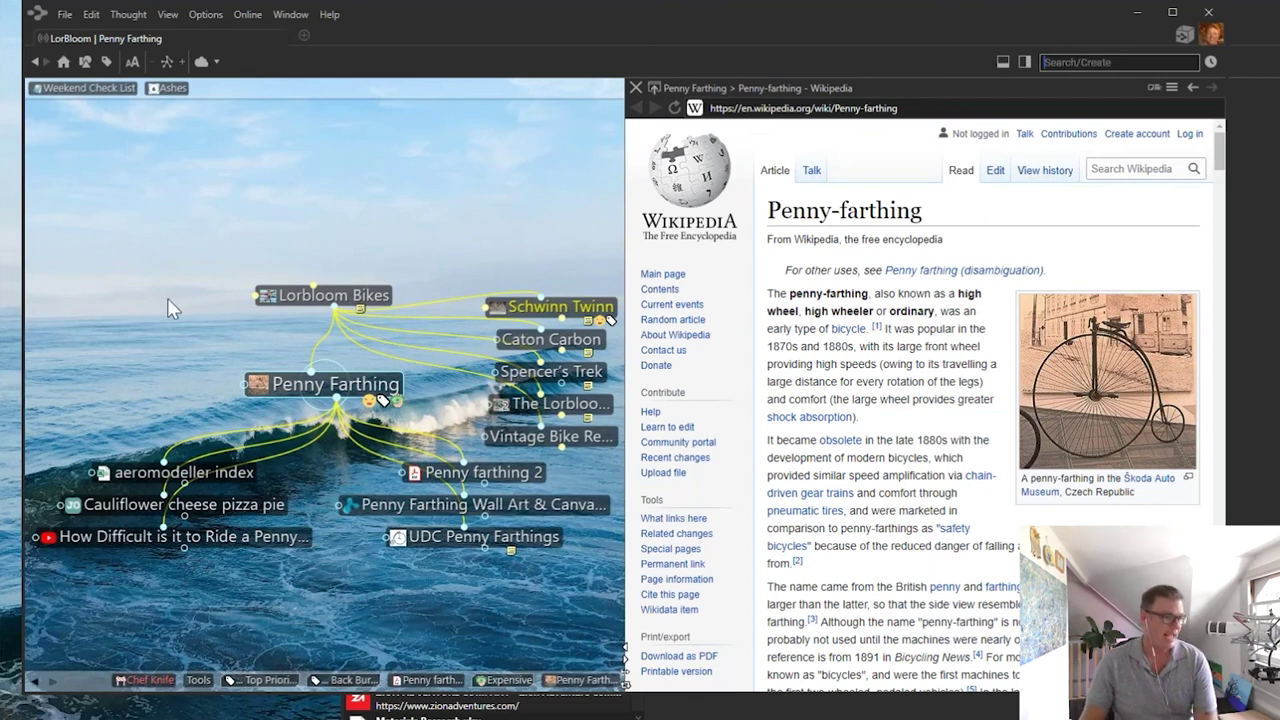
key("ctrl+f")
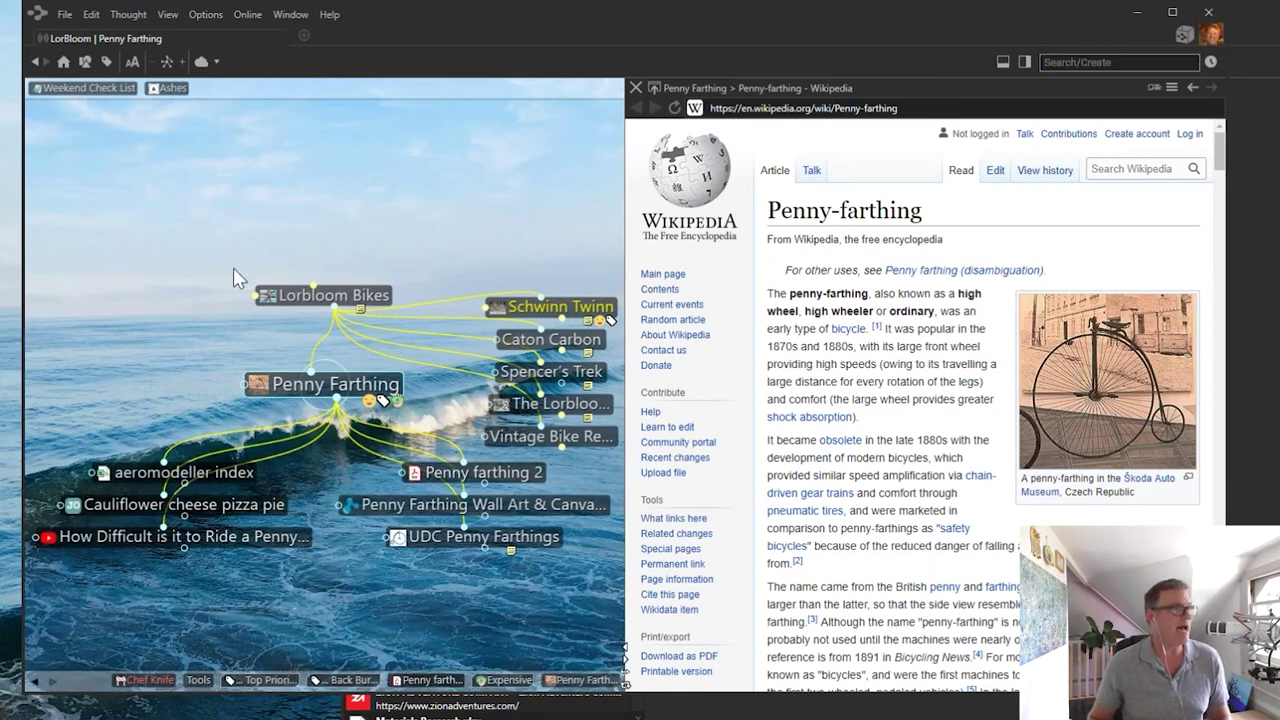
left_click(86, 89)
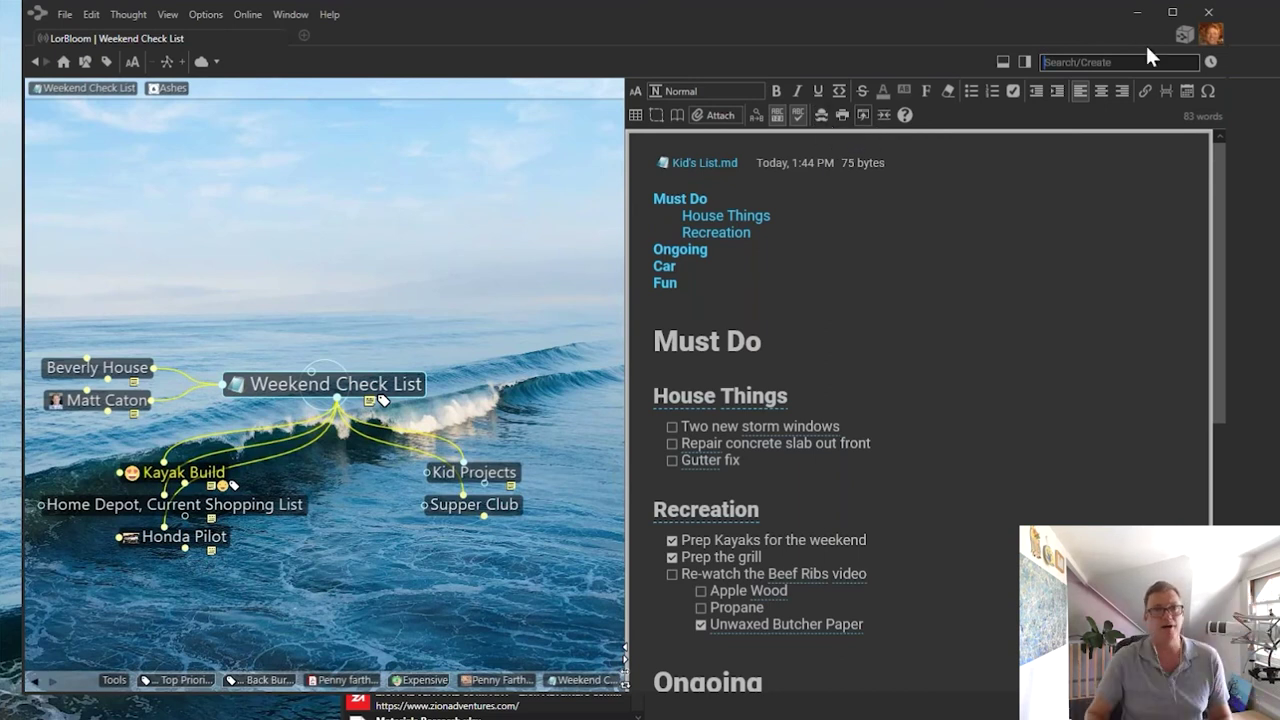
key("alt+Tab")
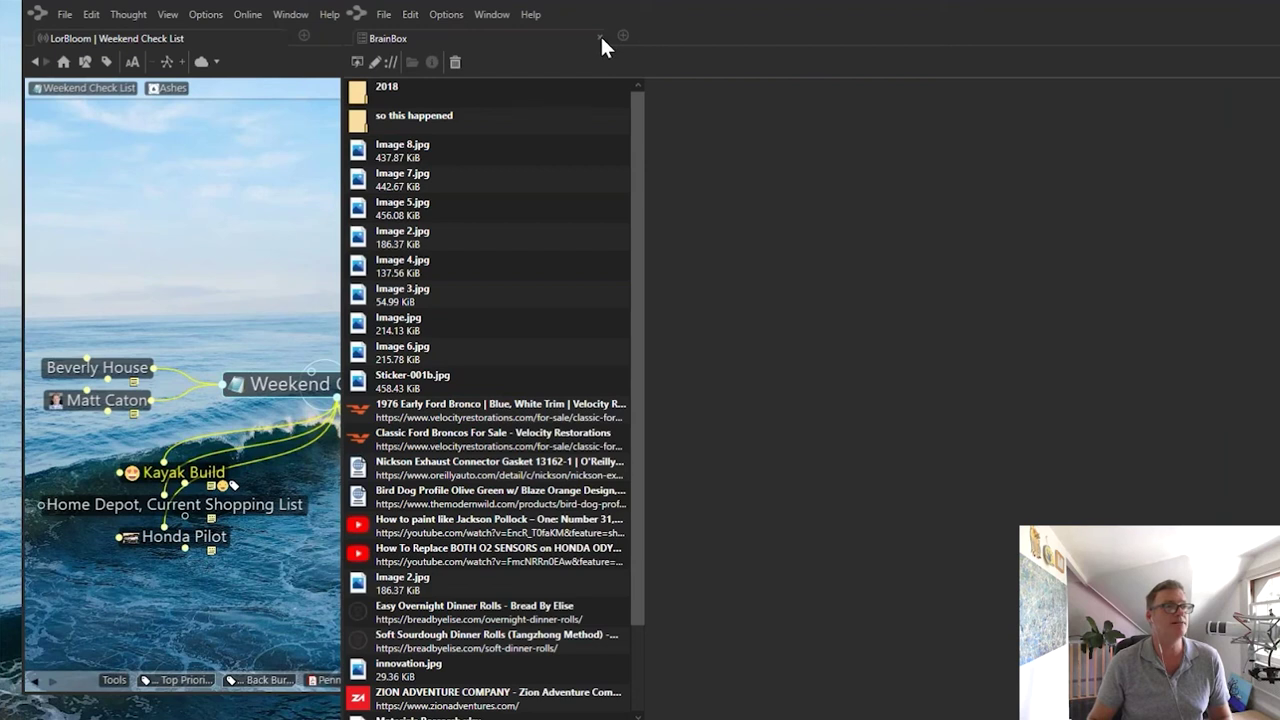
left_click(600, 37)
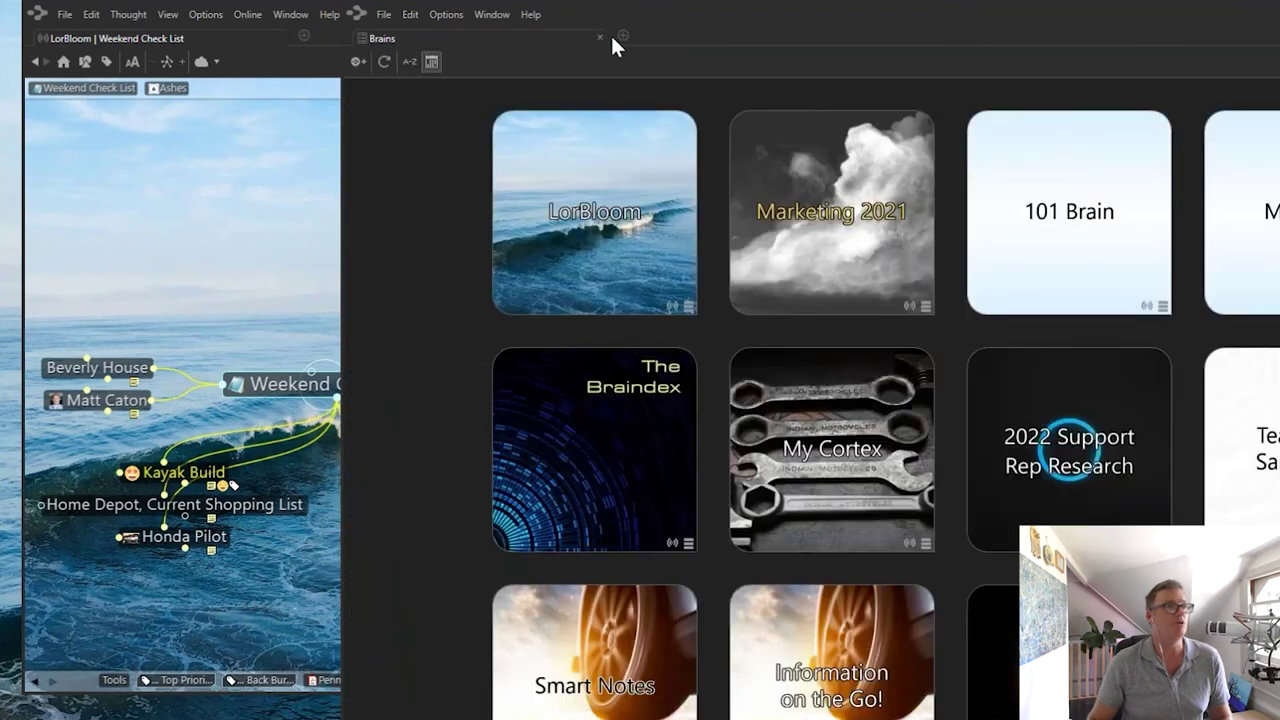
left_click(250, 177)
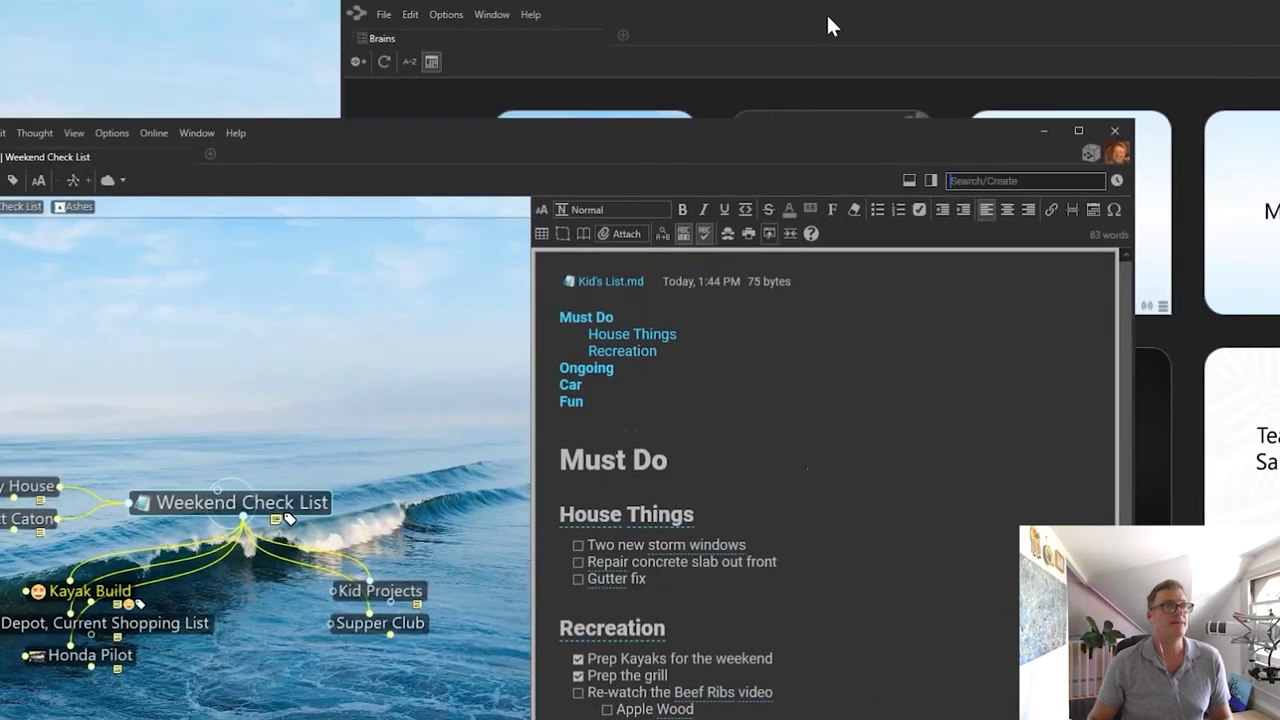
left_click_drag(706, 14, 469, 34)
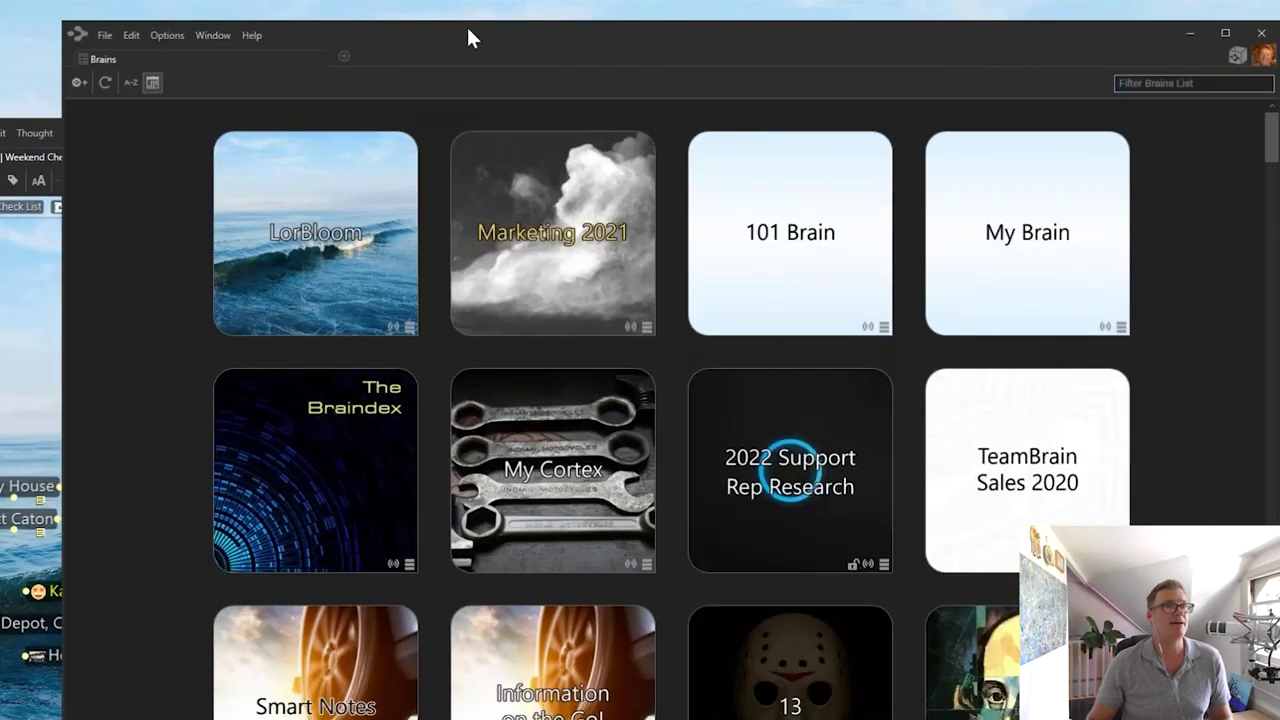
left_click(1262, 35)
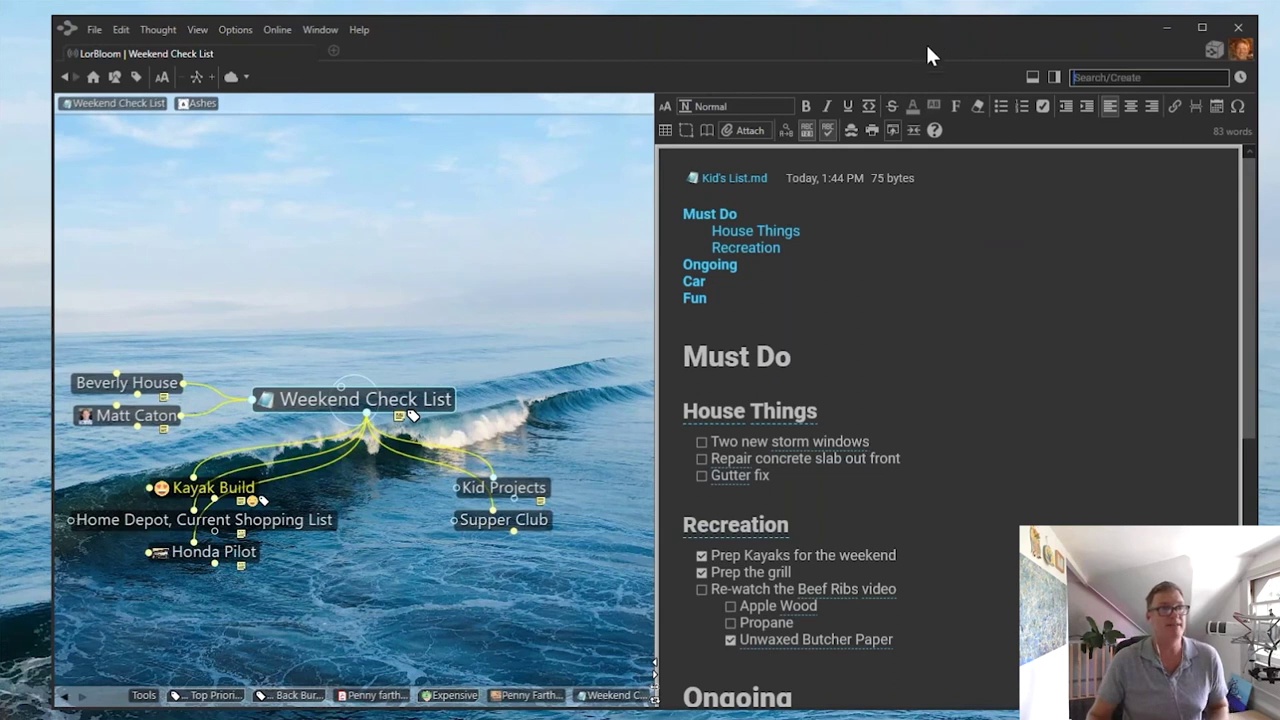
Step: In the notes style settings, make the page light cyan and the text dark blue
left_click(851, 131)
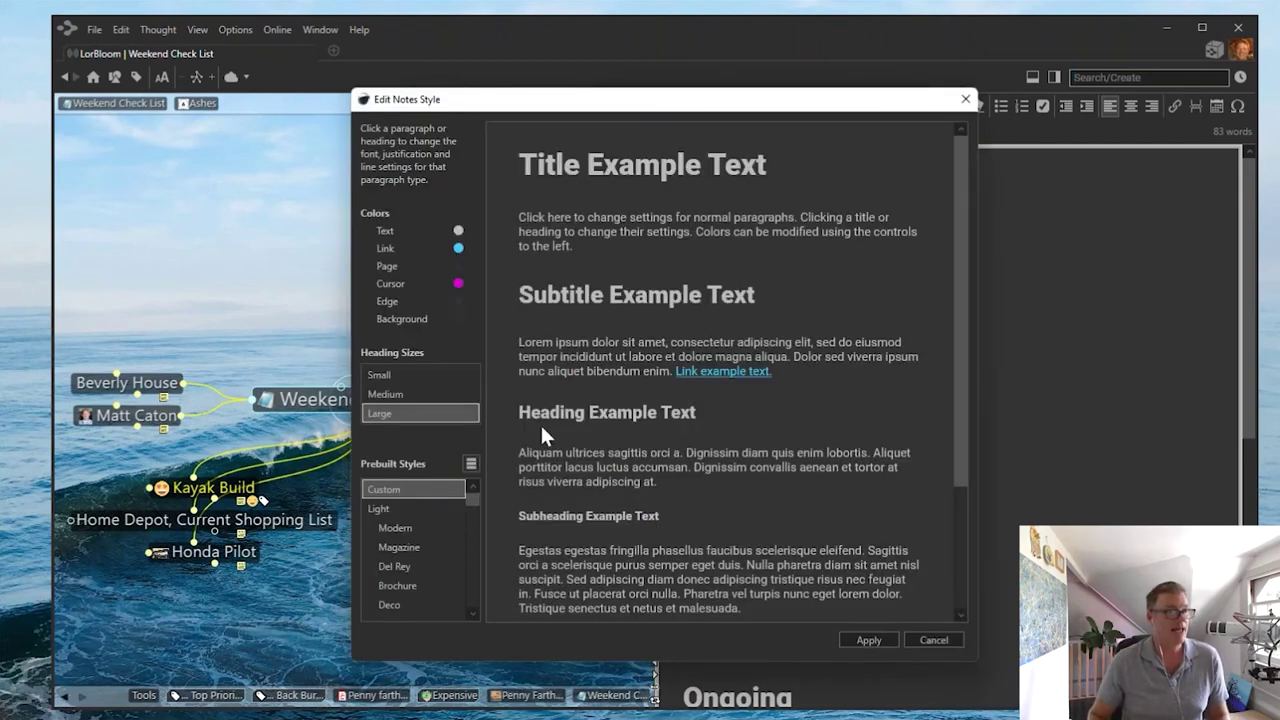
left_click_drag(474, 498, 464, 533)
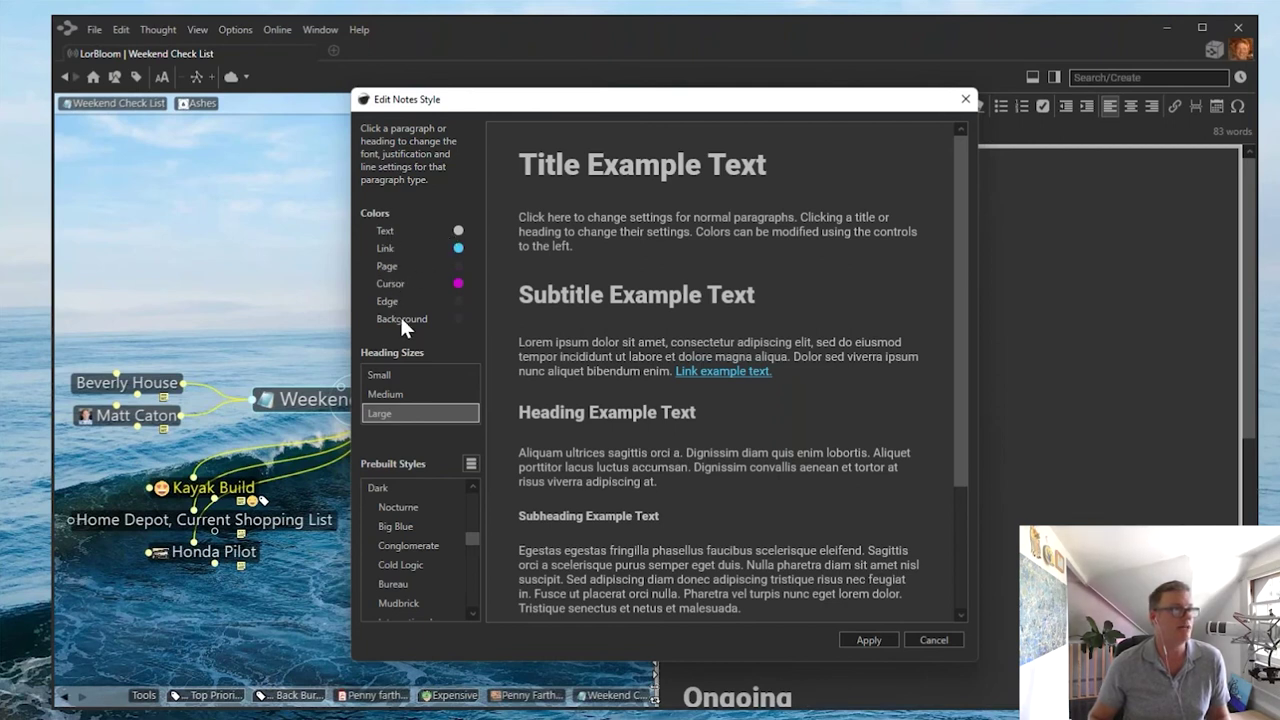
left_click(385, 266)
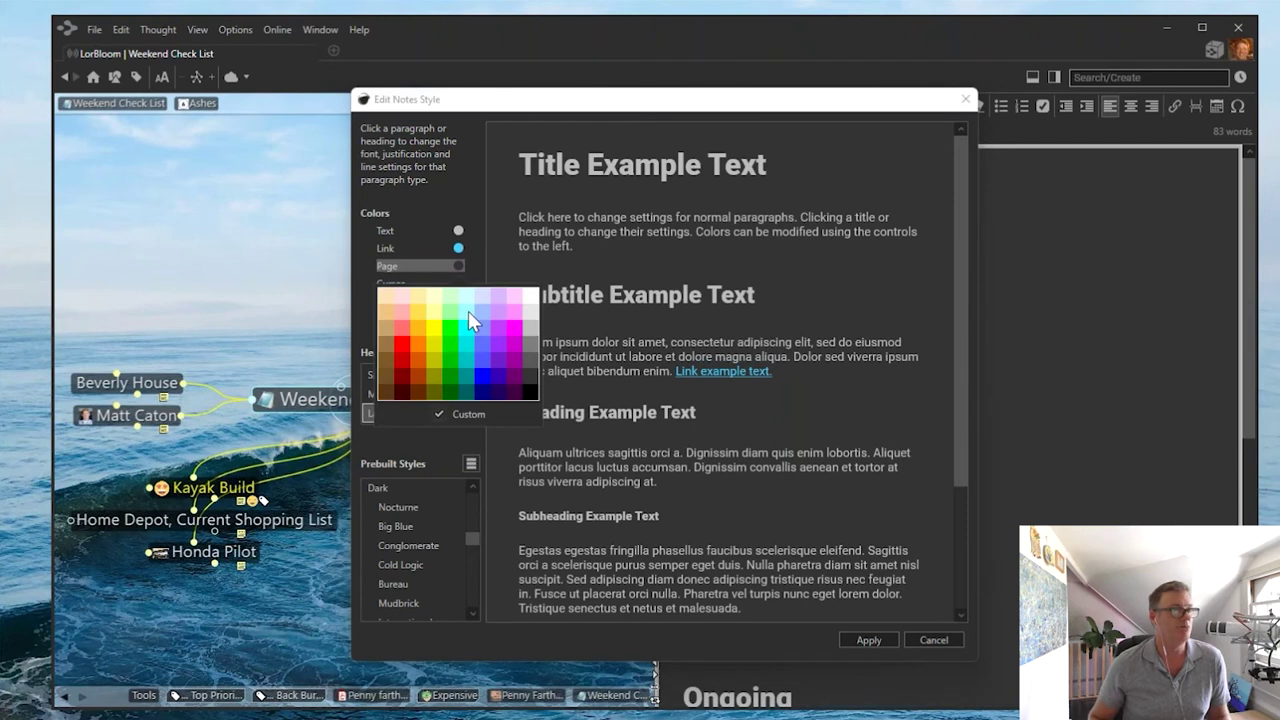
left_click(468, 311)
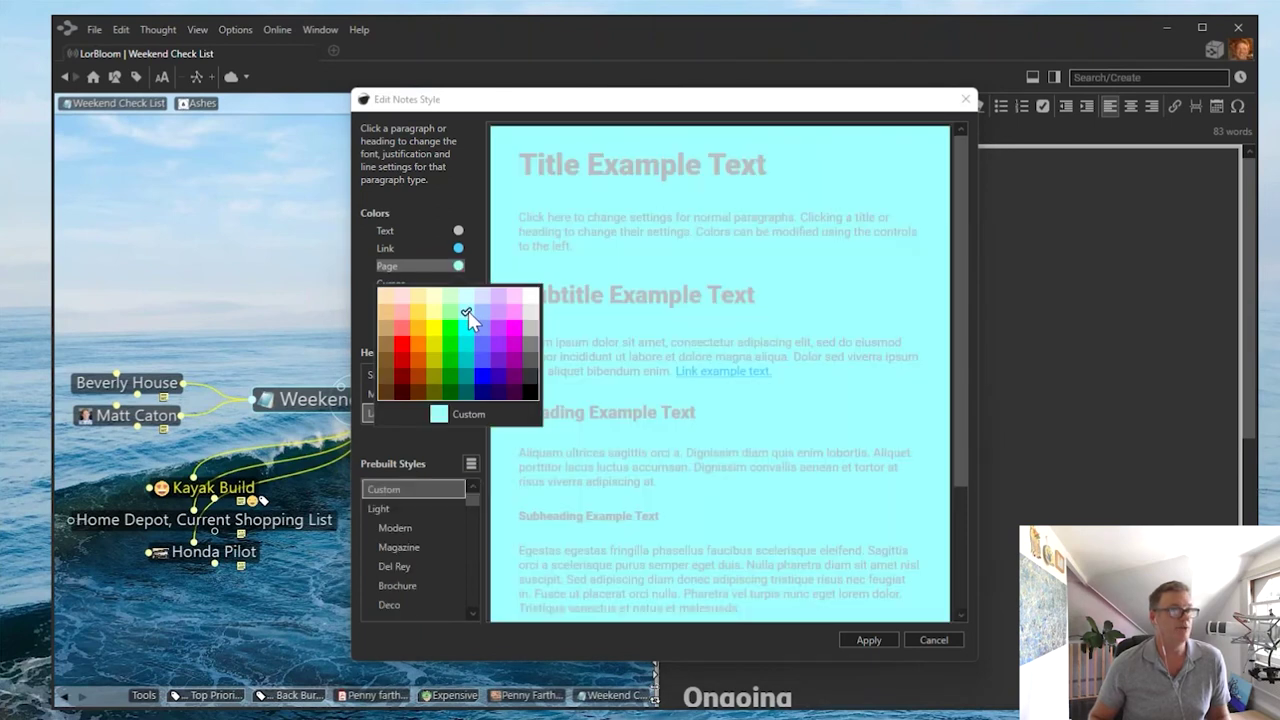
left_click(376, 229)
left_click(386, 230)
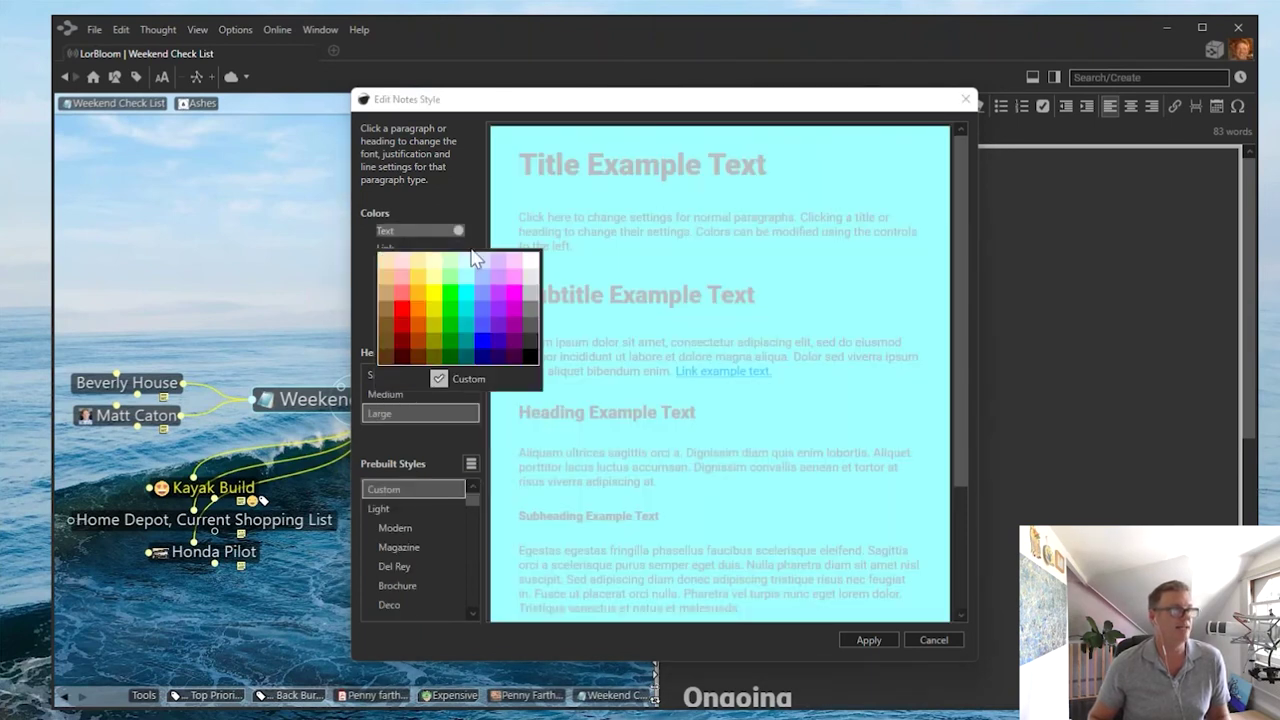
left_click(481, 352)
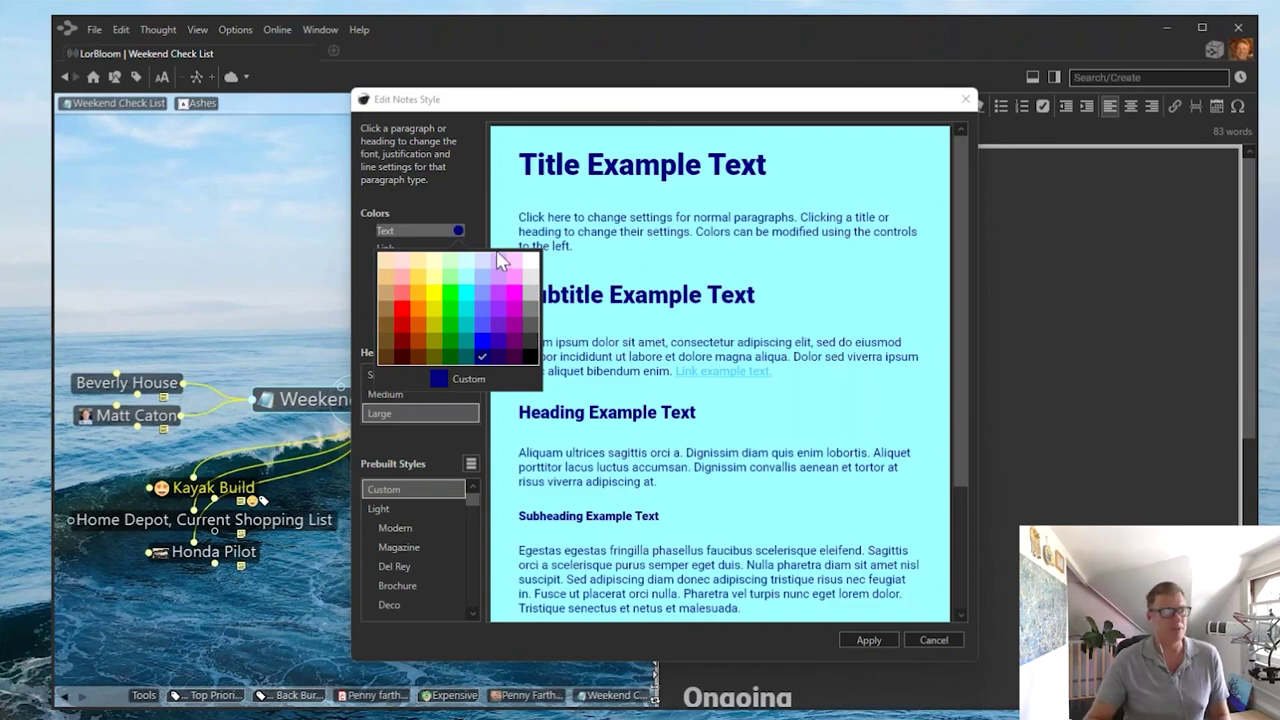
Step: Set the notes style title font to Oswald
left_click(660, 168)
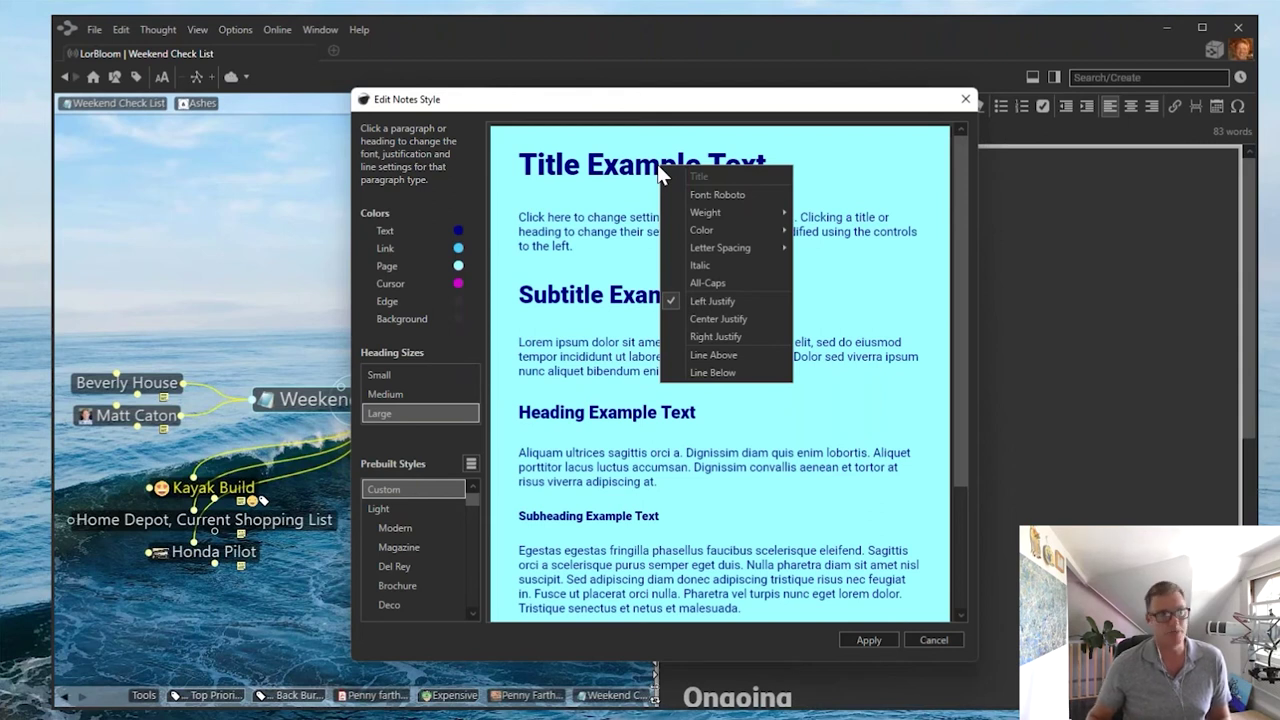
left_click(734, 194)
left_click(600, 332)
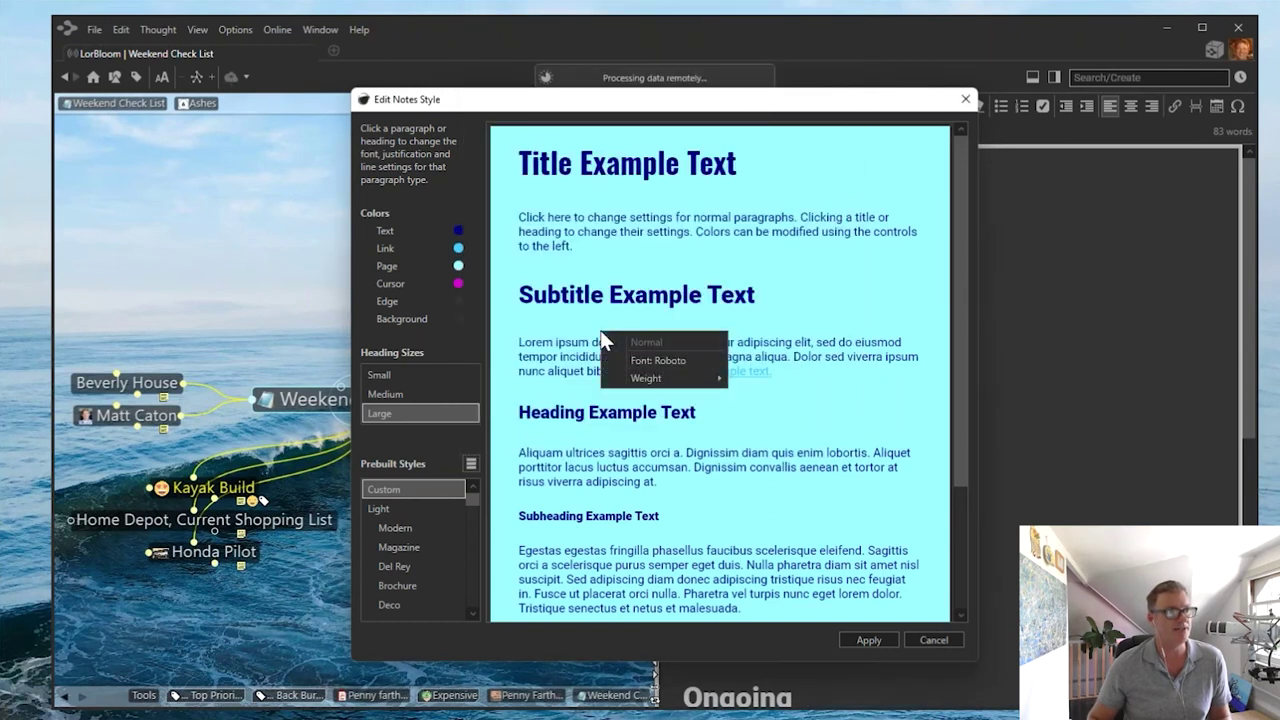
Step: Set the Heading Example Text font to Quicksand and centre-justify it
left_click(648, 424)
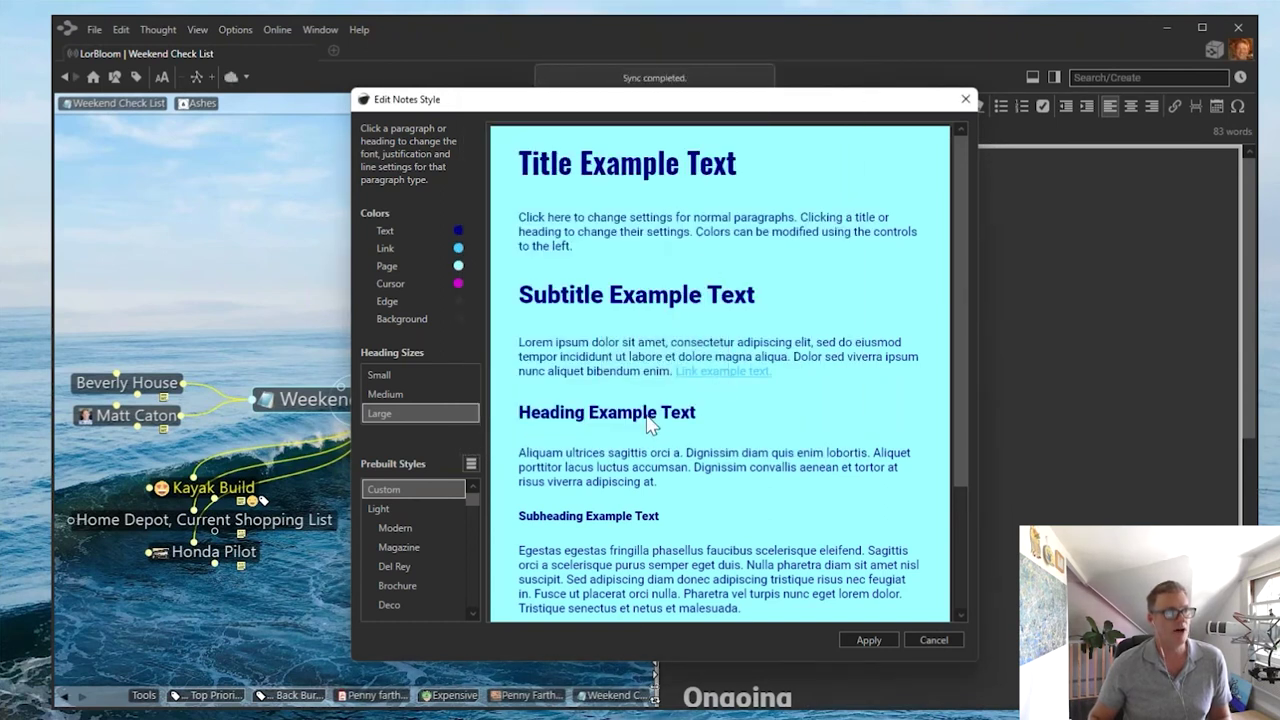
left_click(648, 424)
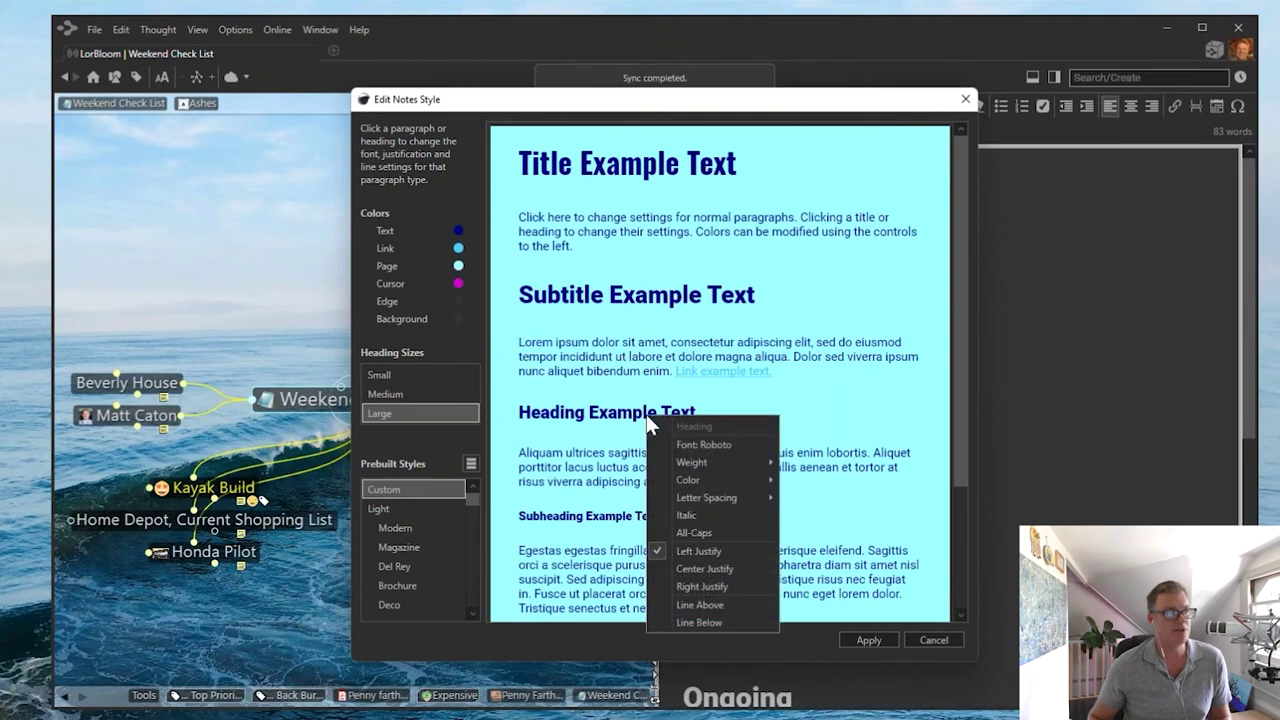
left_click(709, 442)
scroll(718, 437, "down", 6)
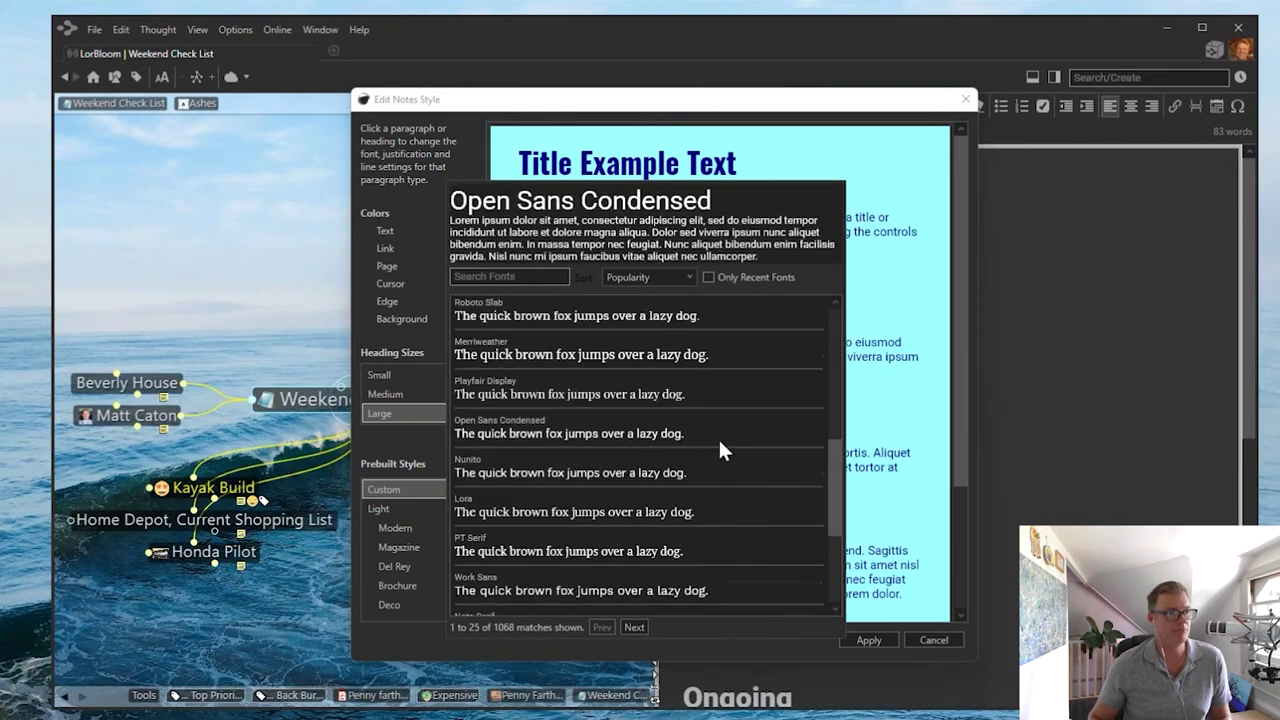
scroll(720, 590, "down", 1)
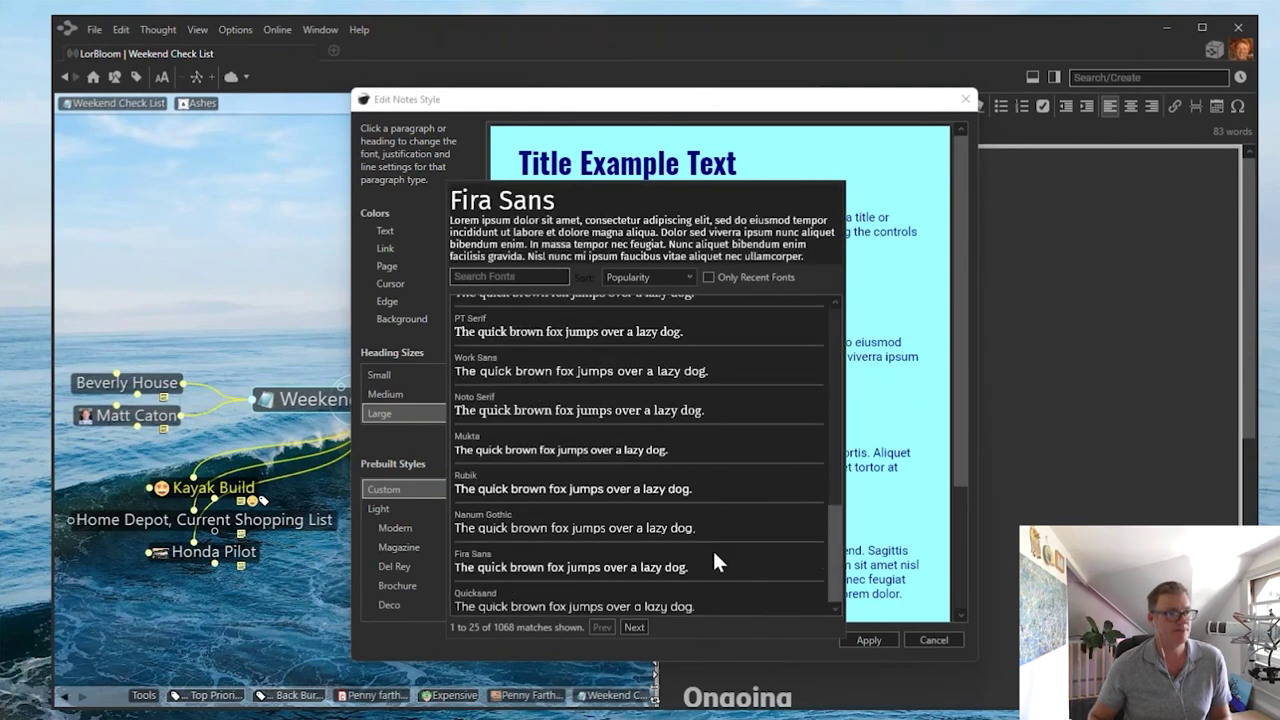
left_click(641, 605)
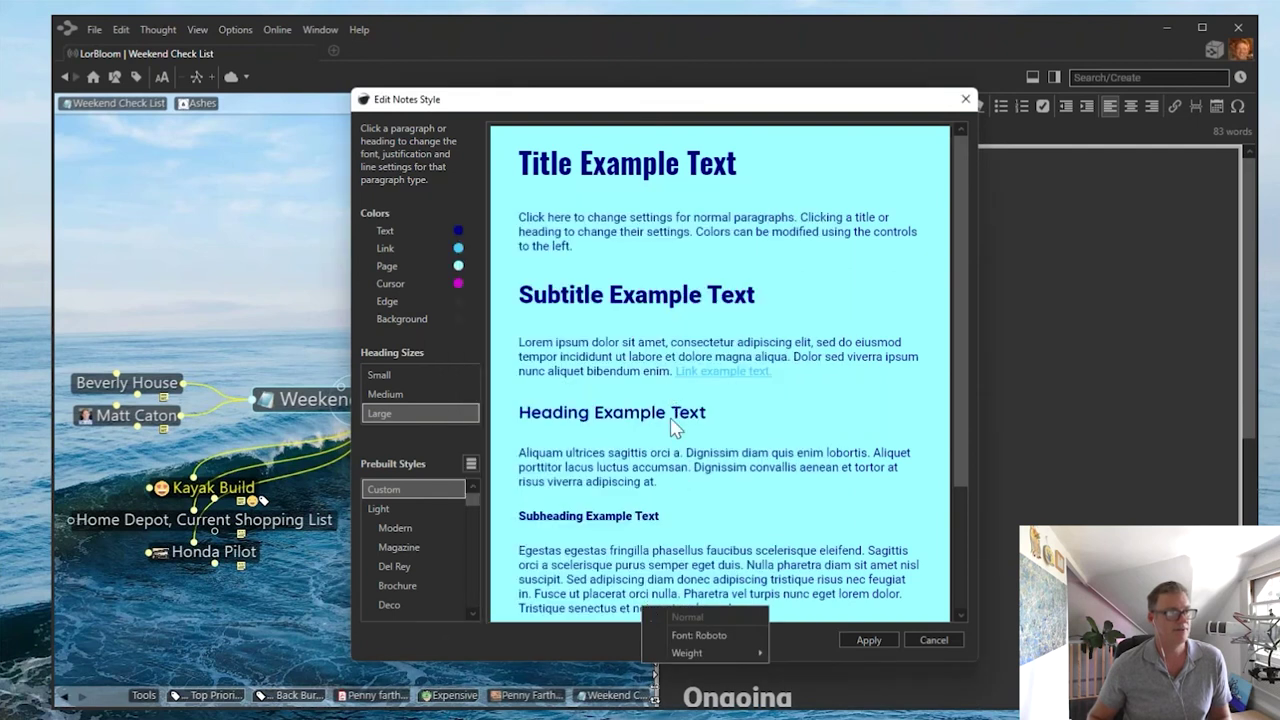
left_click(621, 420)
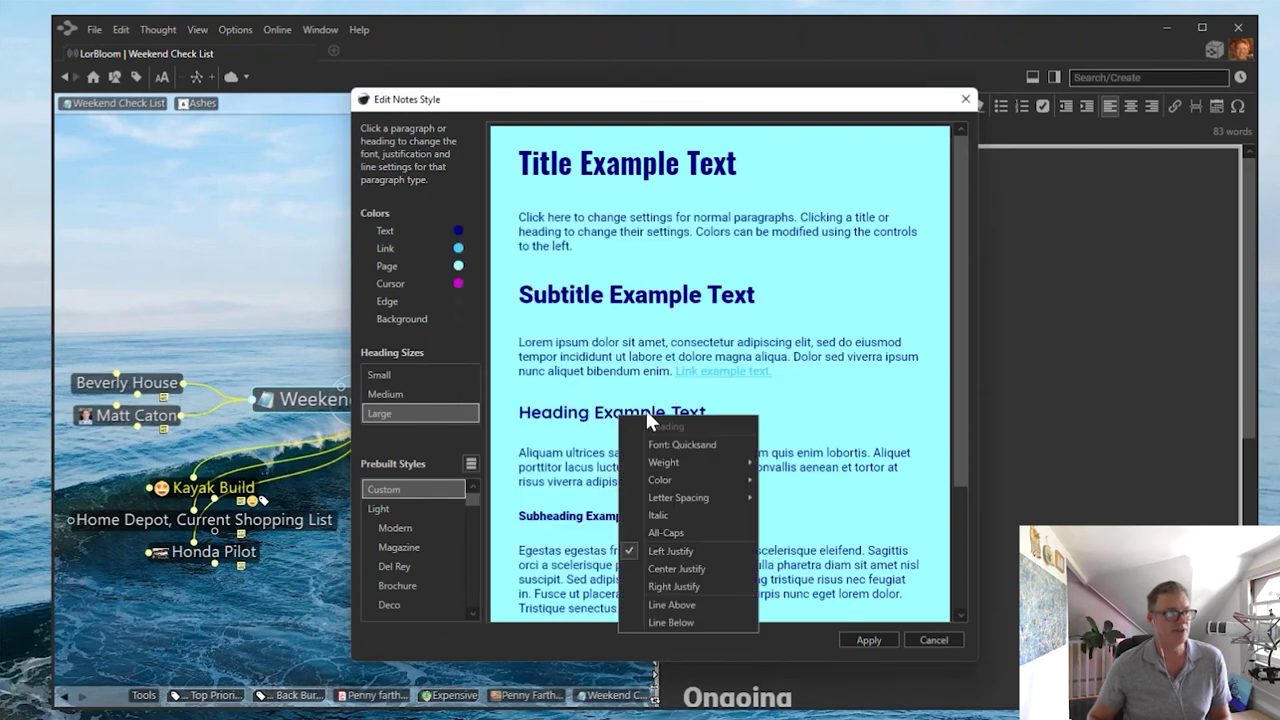
left_click(680, 569)
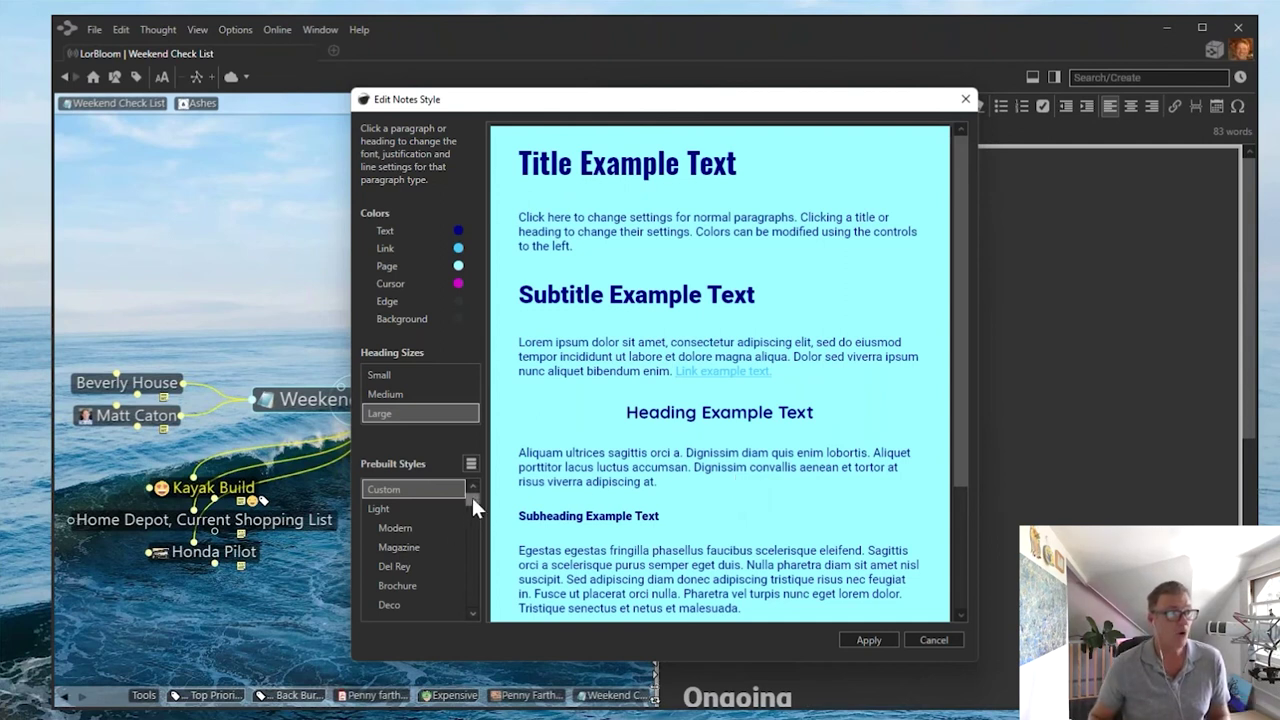
Step: Preview the Modern, Brochure, Portfolio, Diploma and Bellwether styles, then apply the Campfire prebuilt style
left_click_drag(472, 497, 472, 493)
left_click(401, 529)
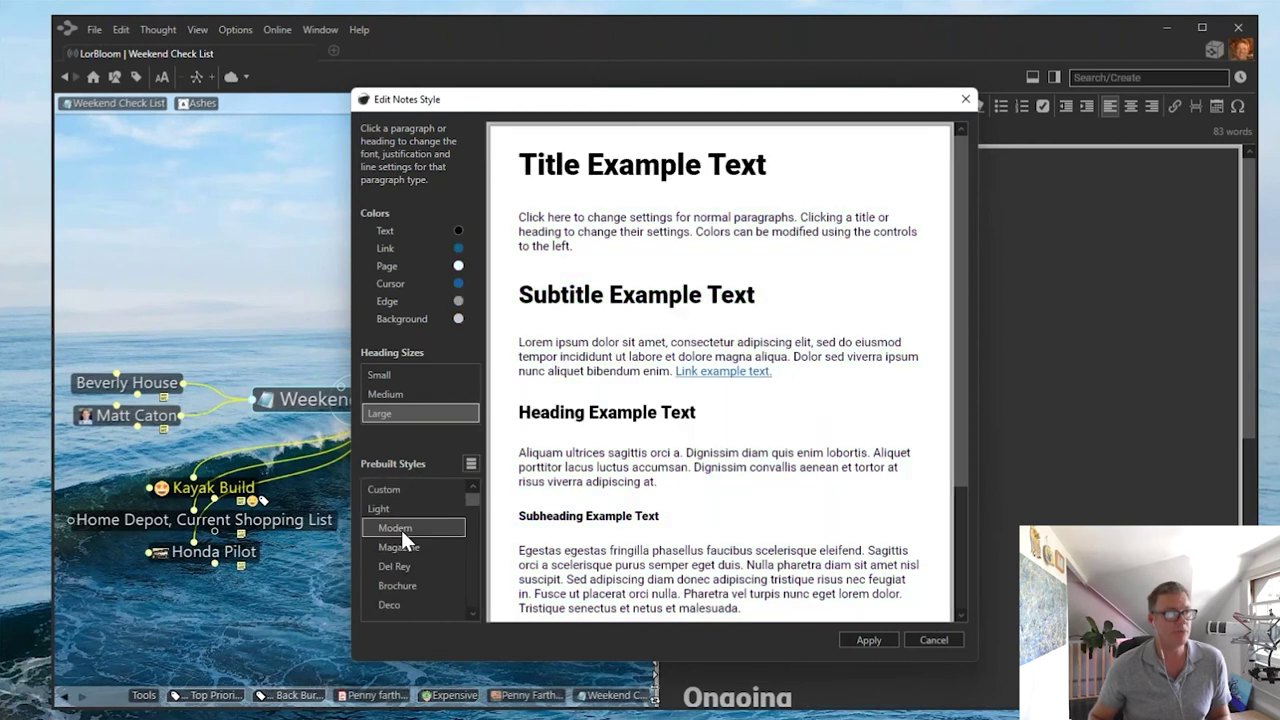
left_click(402, 582)
scroll(415, 568, "down", 1)
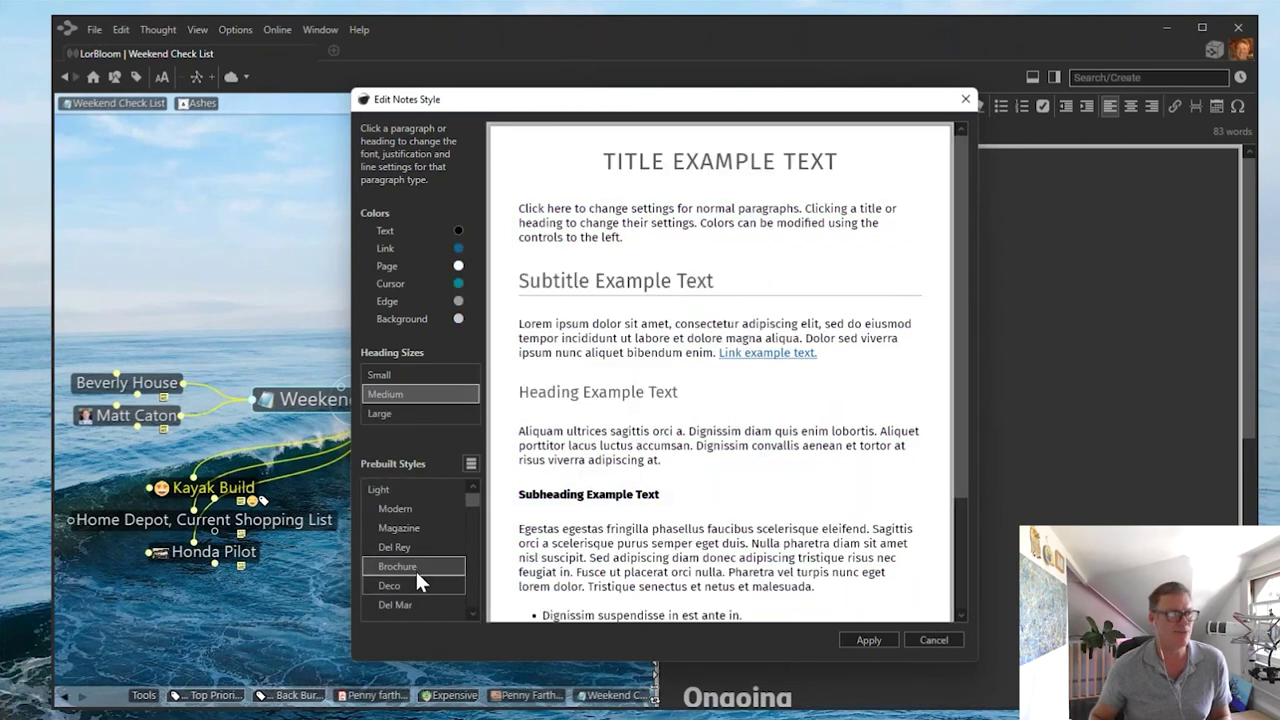
left_click_drag(474, 507, 468, 551)
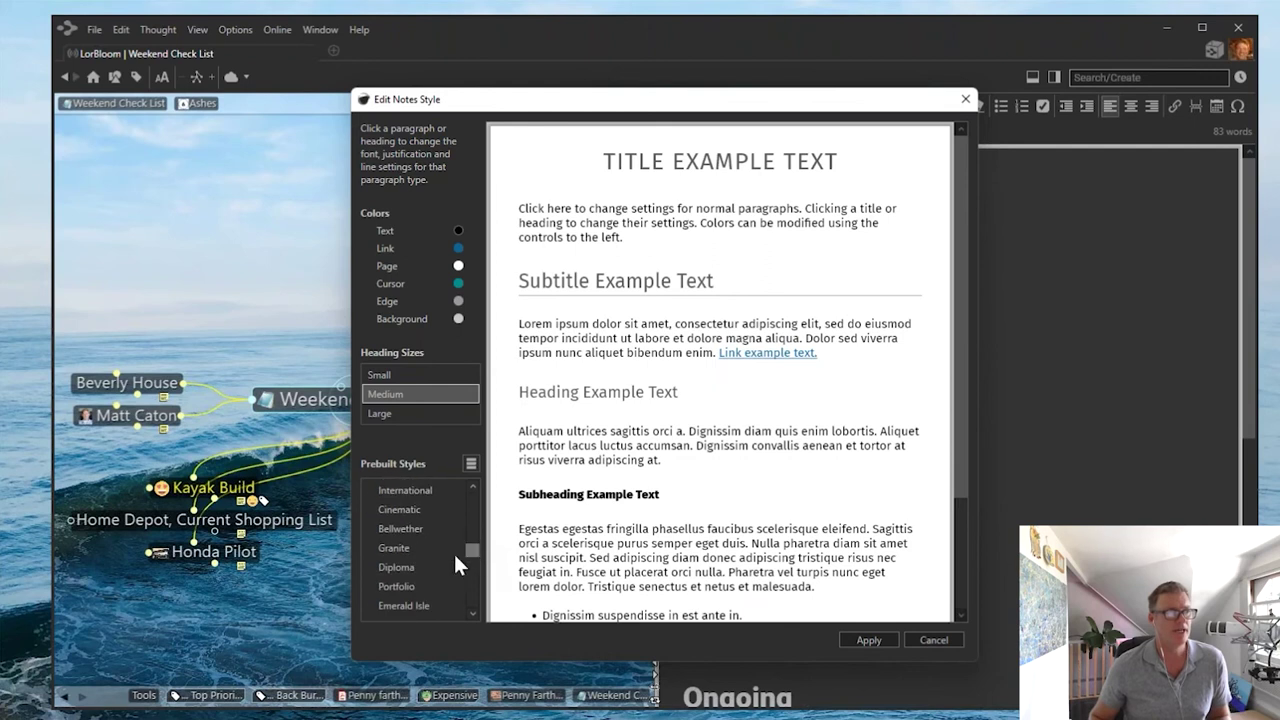
left_click(390, 586)
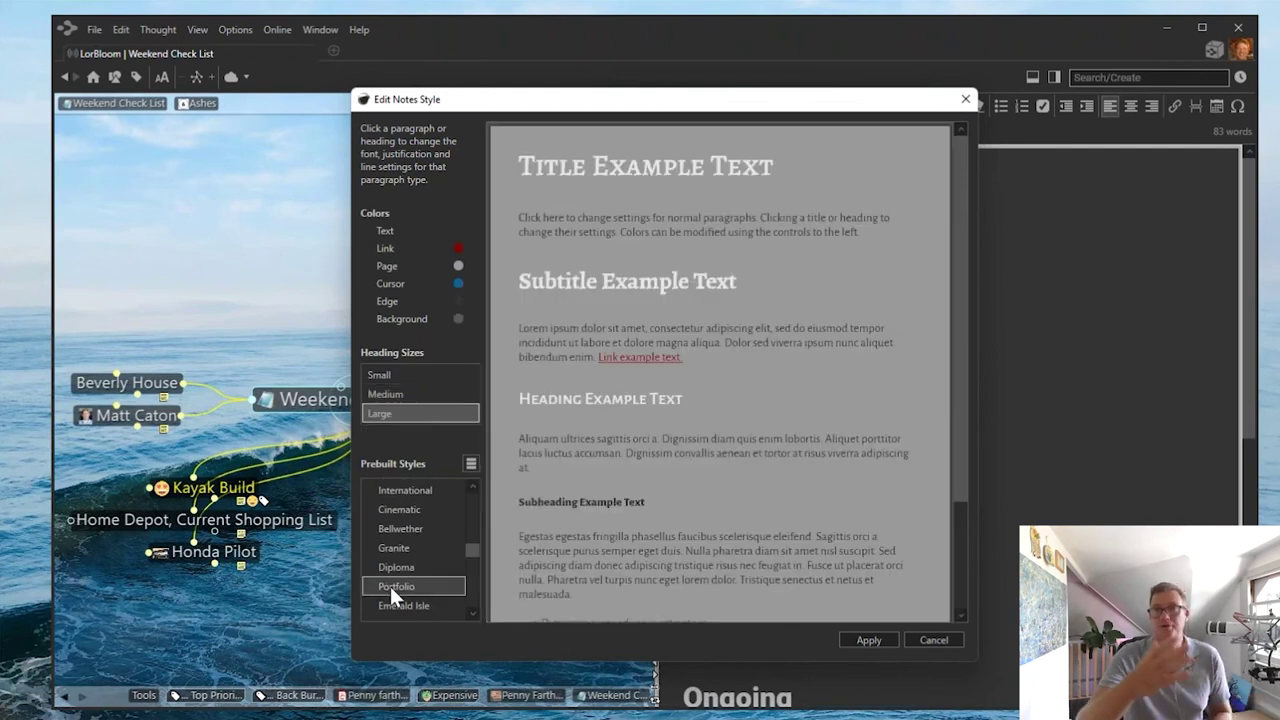
left_click(400, 570)
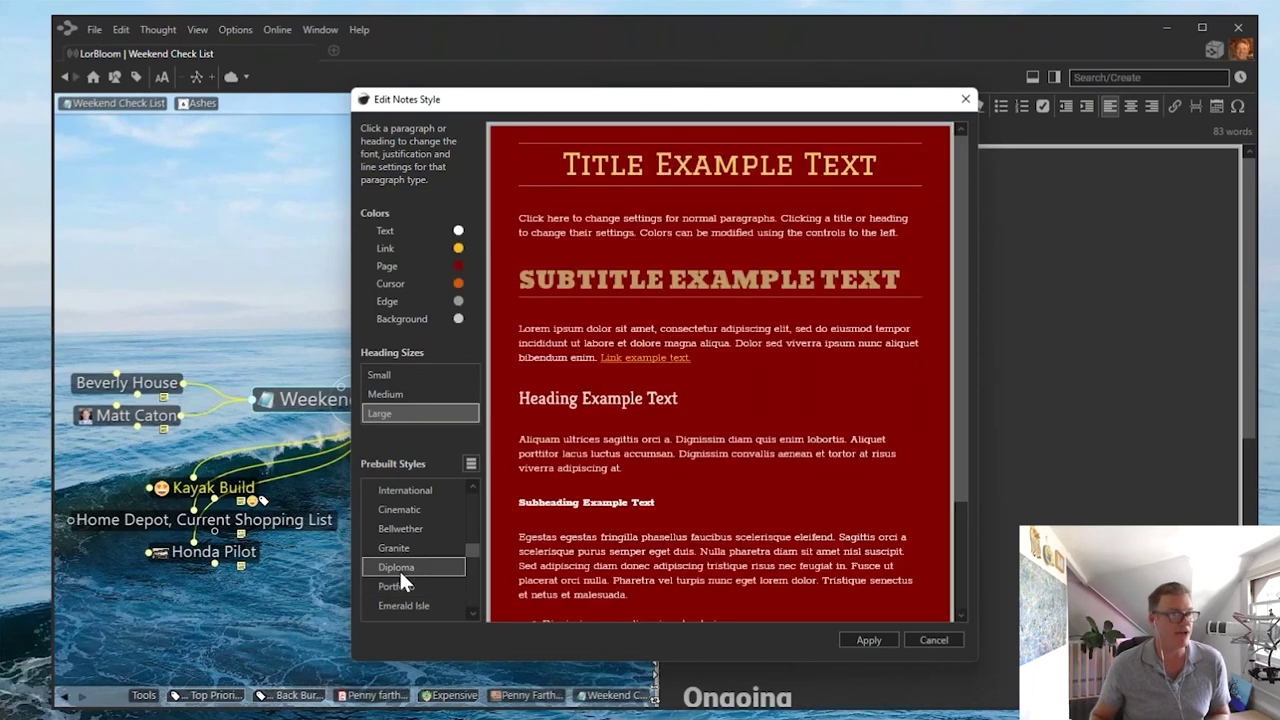
left_click(403, 530)
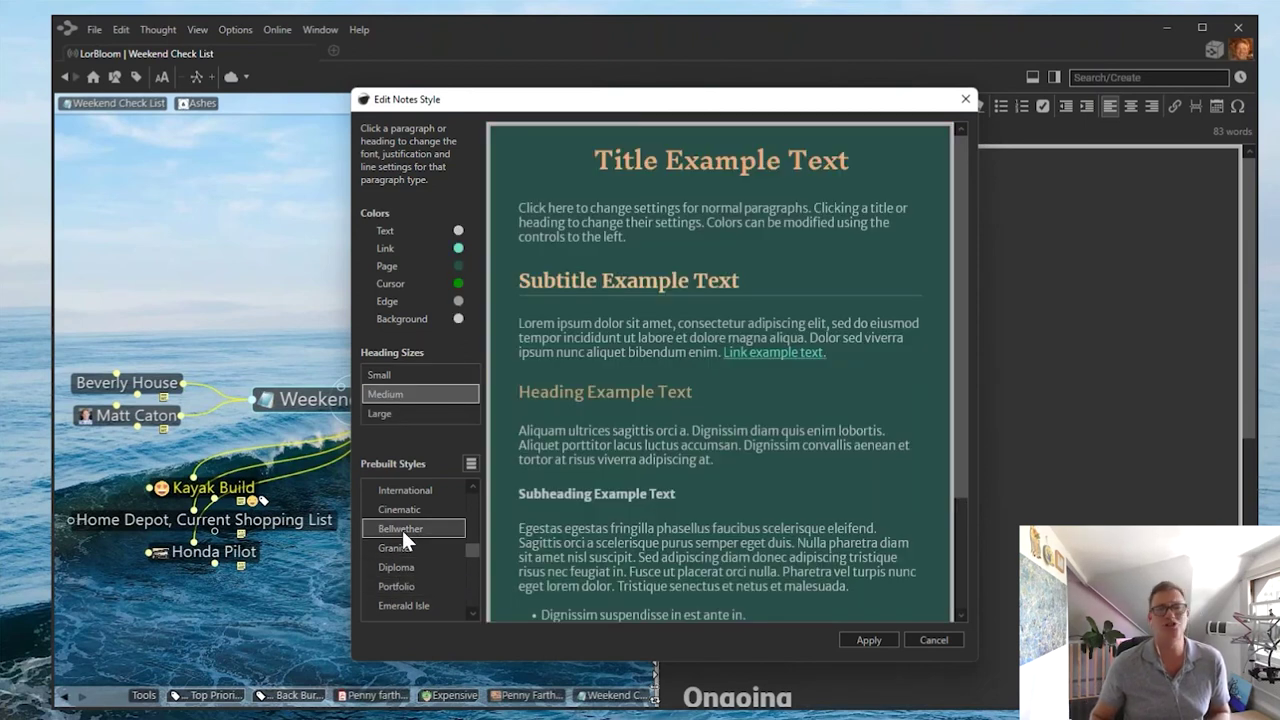
left_click_drag(472, 547, 471, 568)
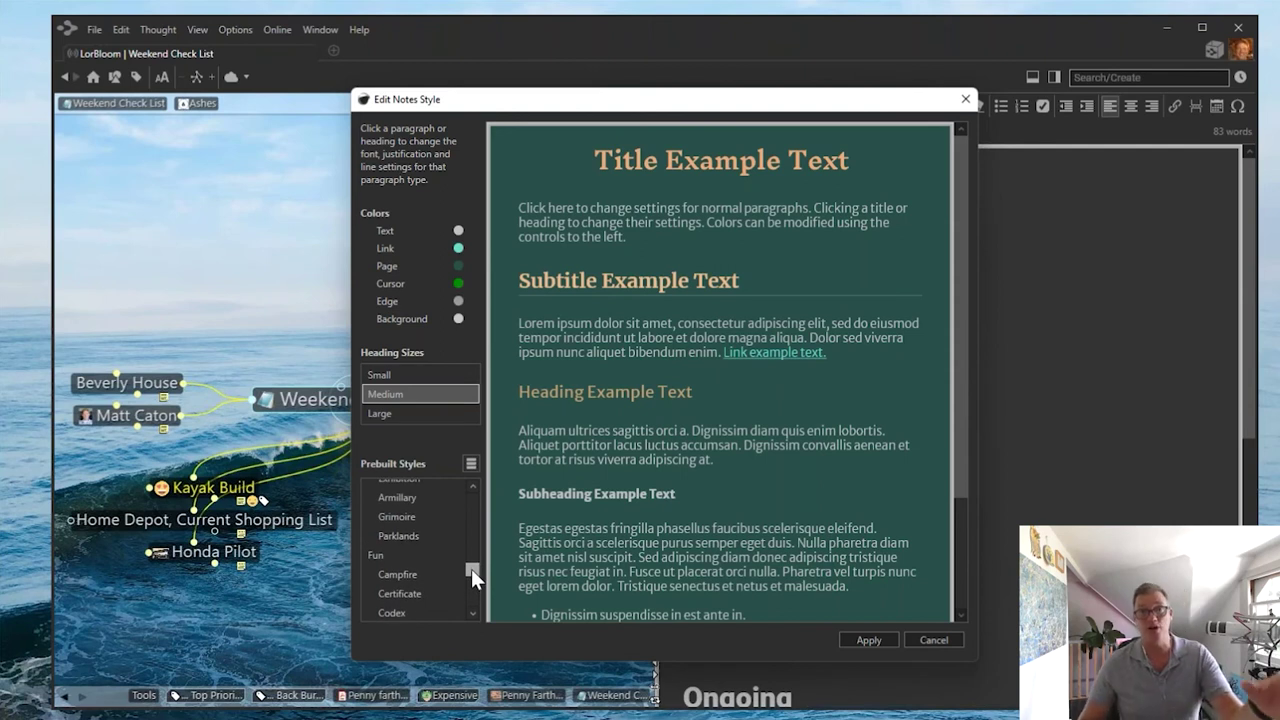
left_click(413, 574)
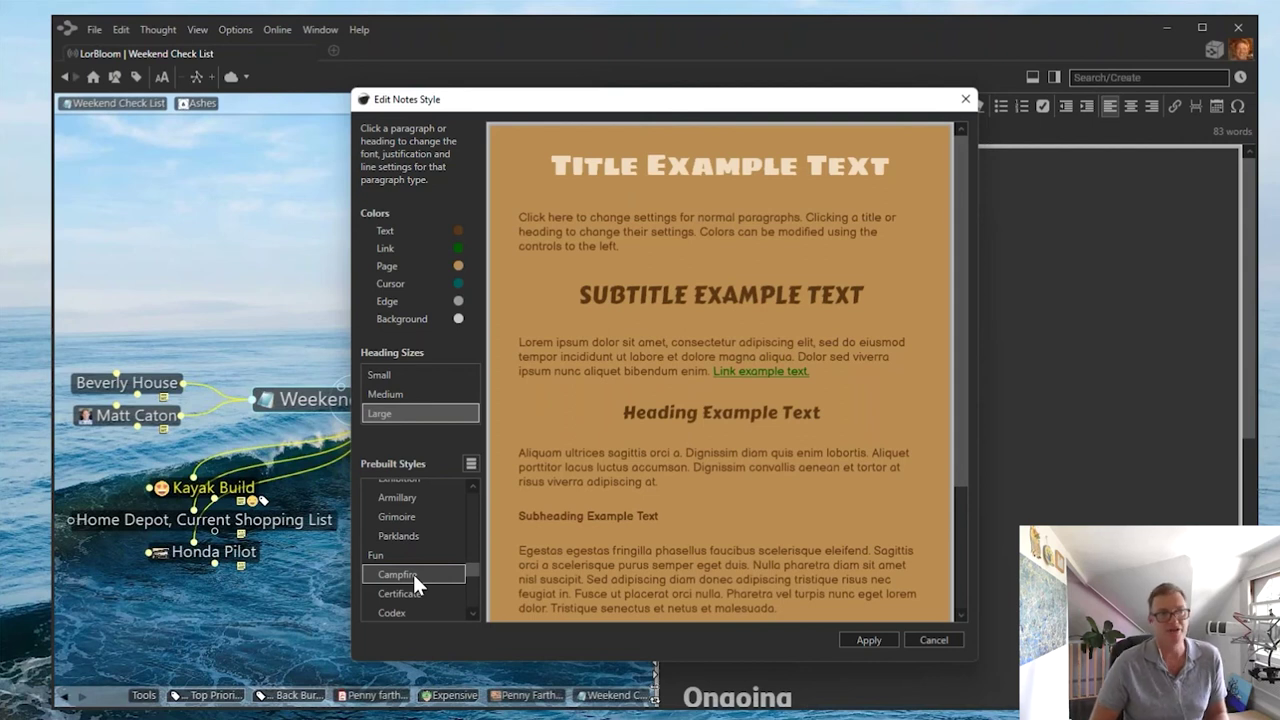
left_click(876, 640)
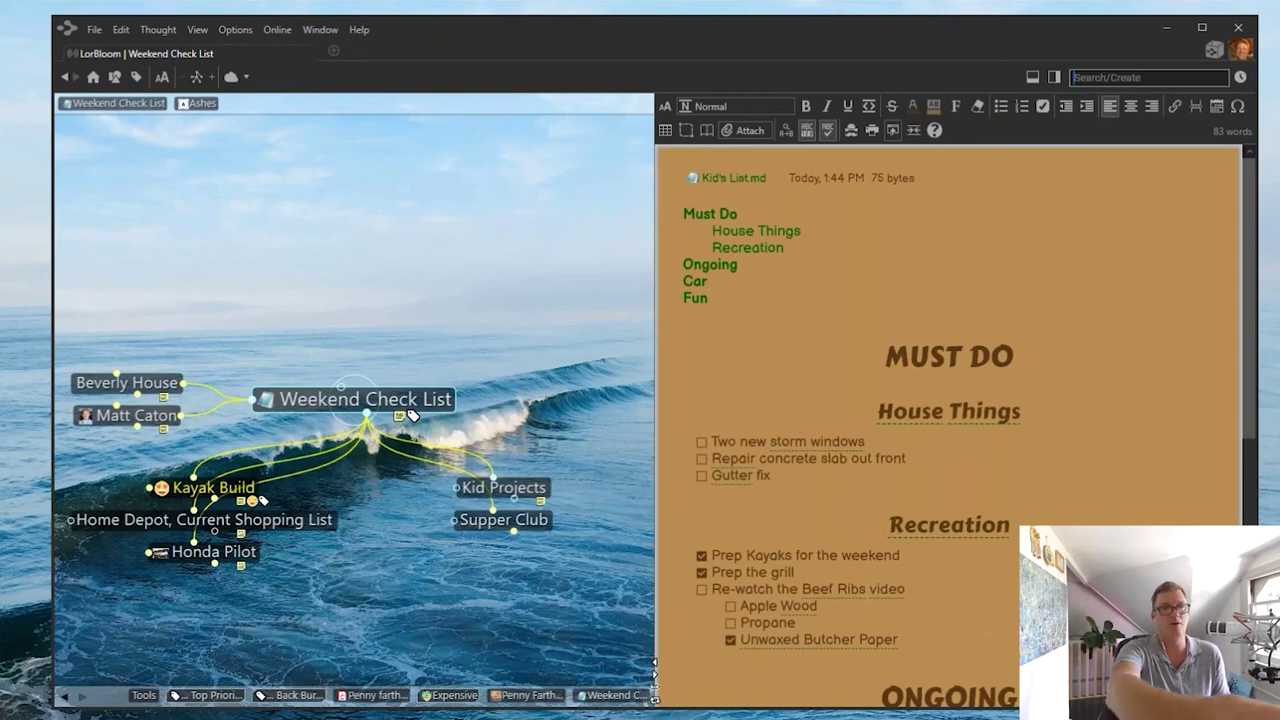
Step: Replace Campfire with the dark Nocturne prebuilt notes style and apply it
key("ctrl+f")
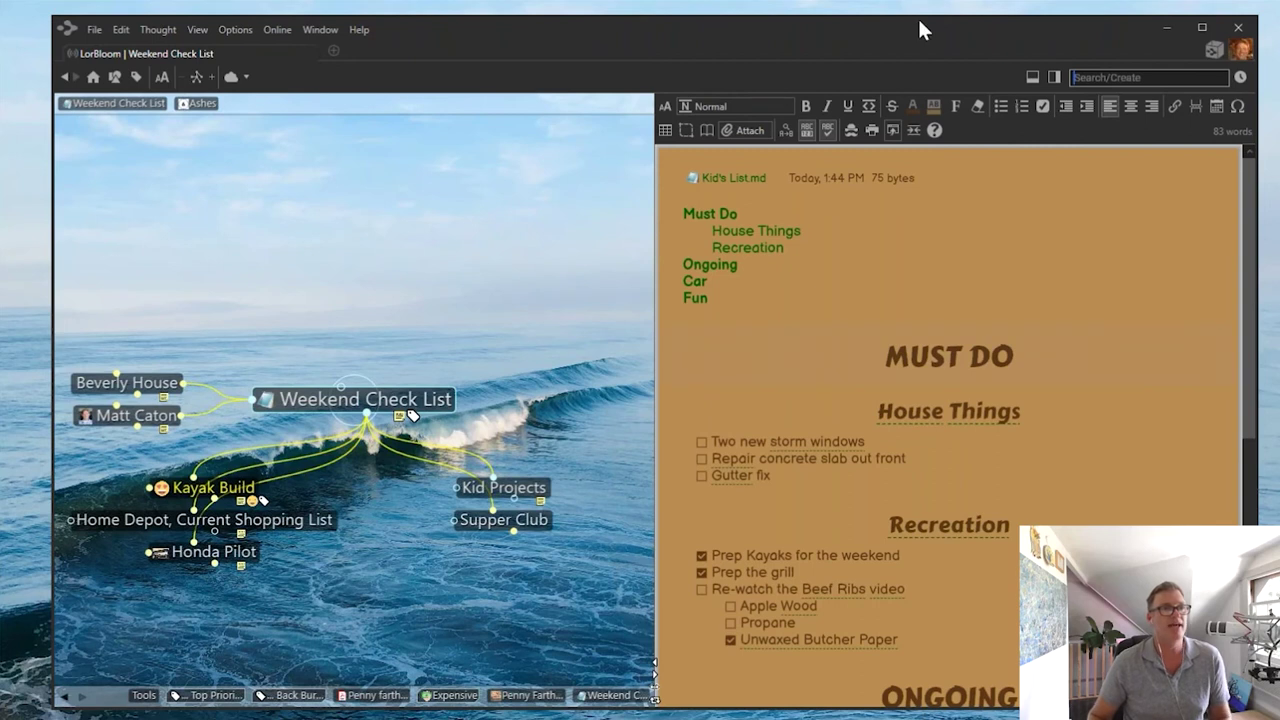
left_click(851, 131)
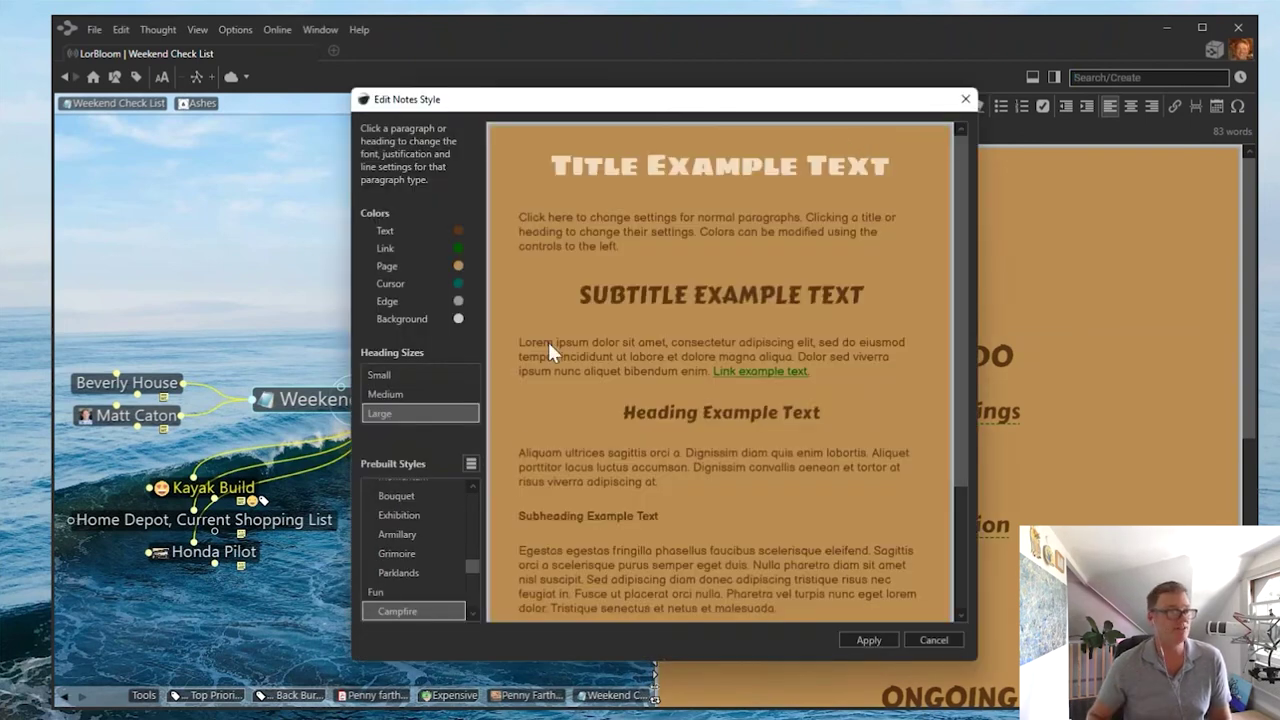
left_click_drag(477, 563, 471, 531)
left_click(405, 552)
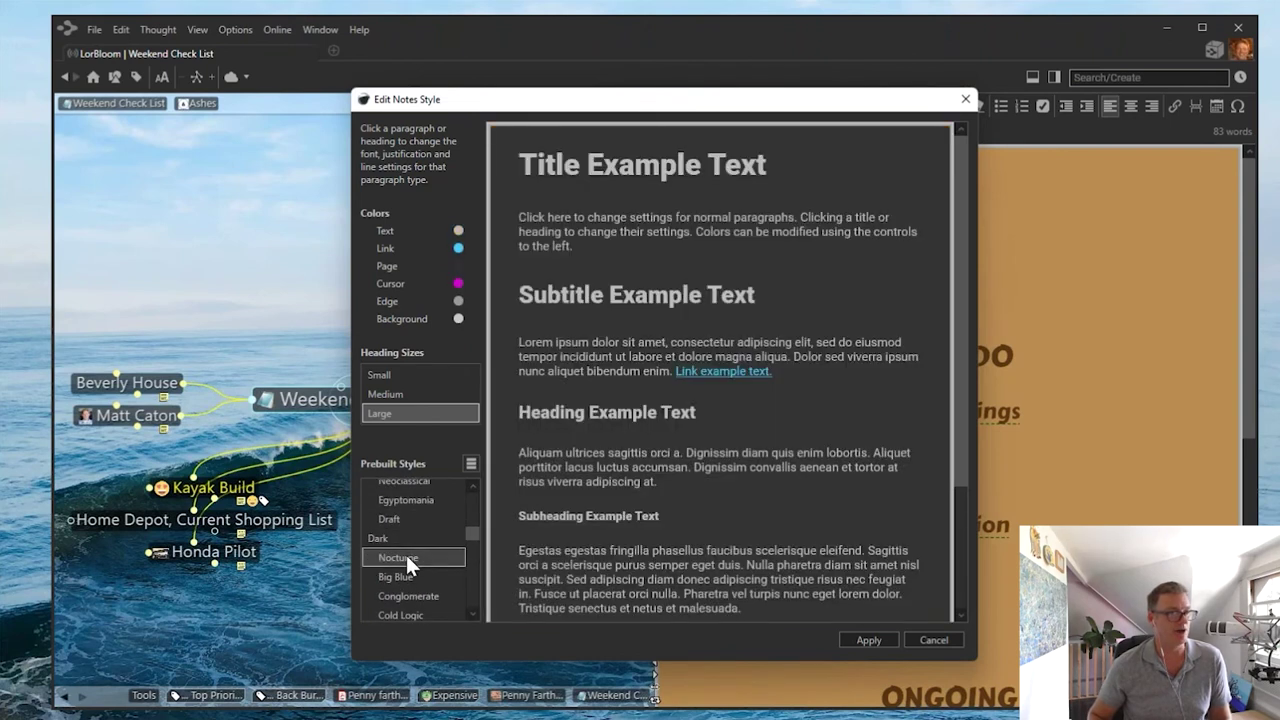
left_click(880, 638)
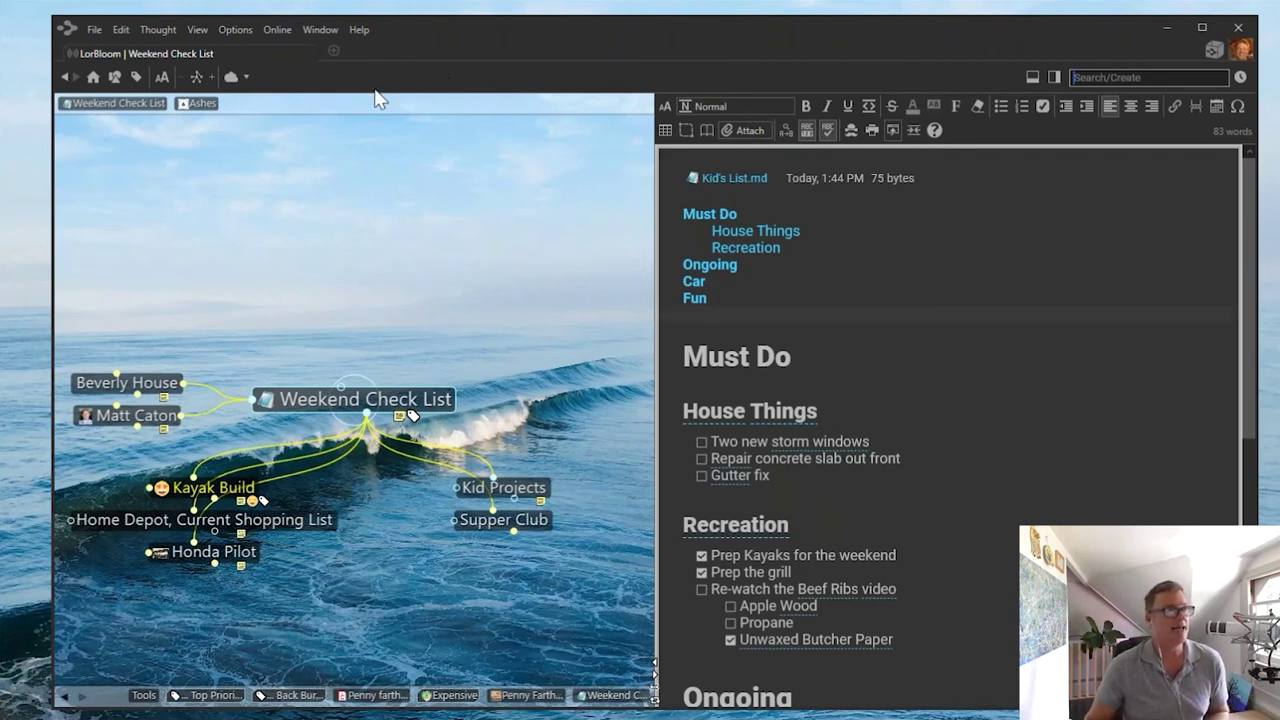
Step: Sync the LorBloom brain to the cloud and confirm its status reads Up to date
left_click(230, 80)
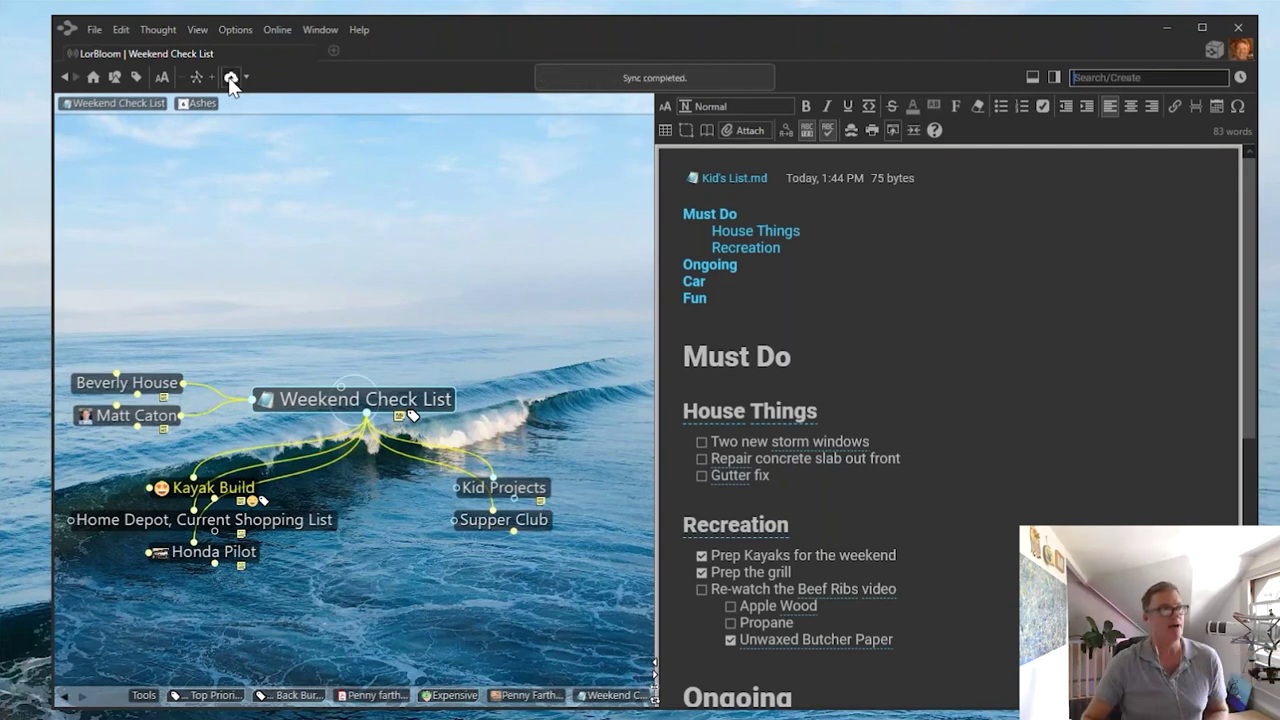
left_click(246, 77)
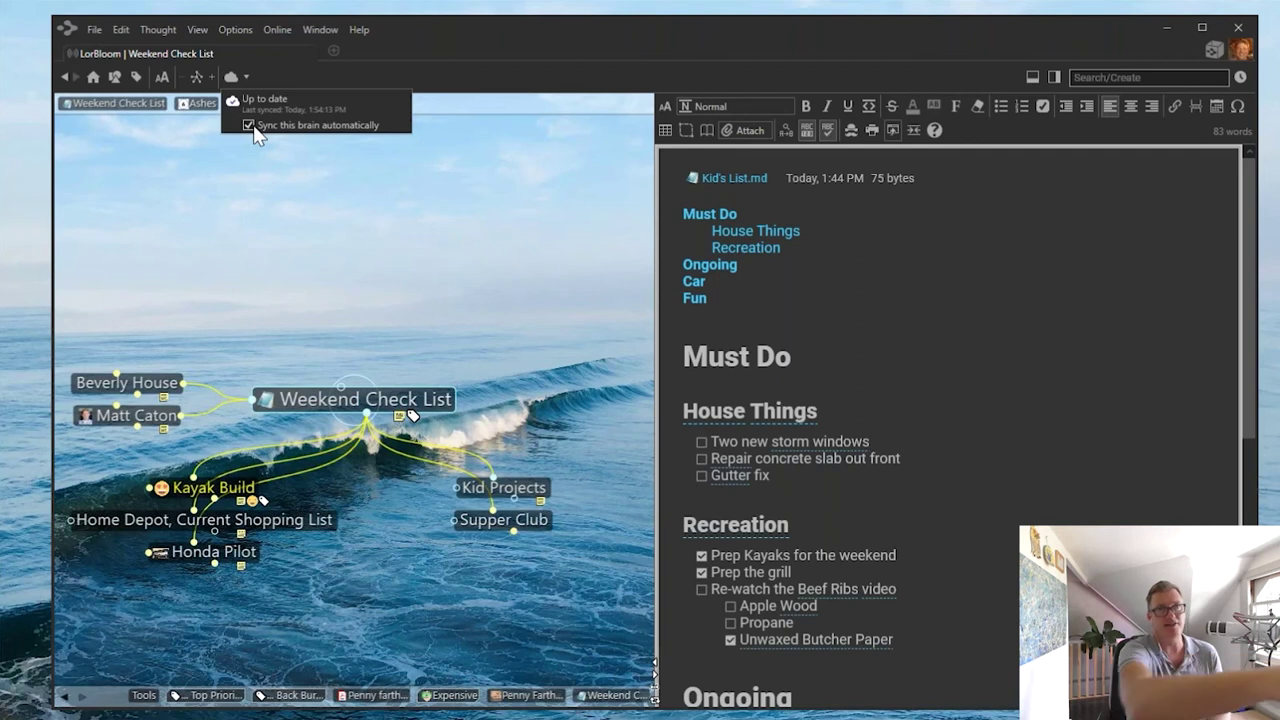
left_click(449, 293)
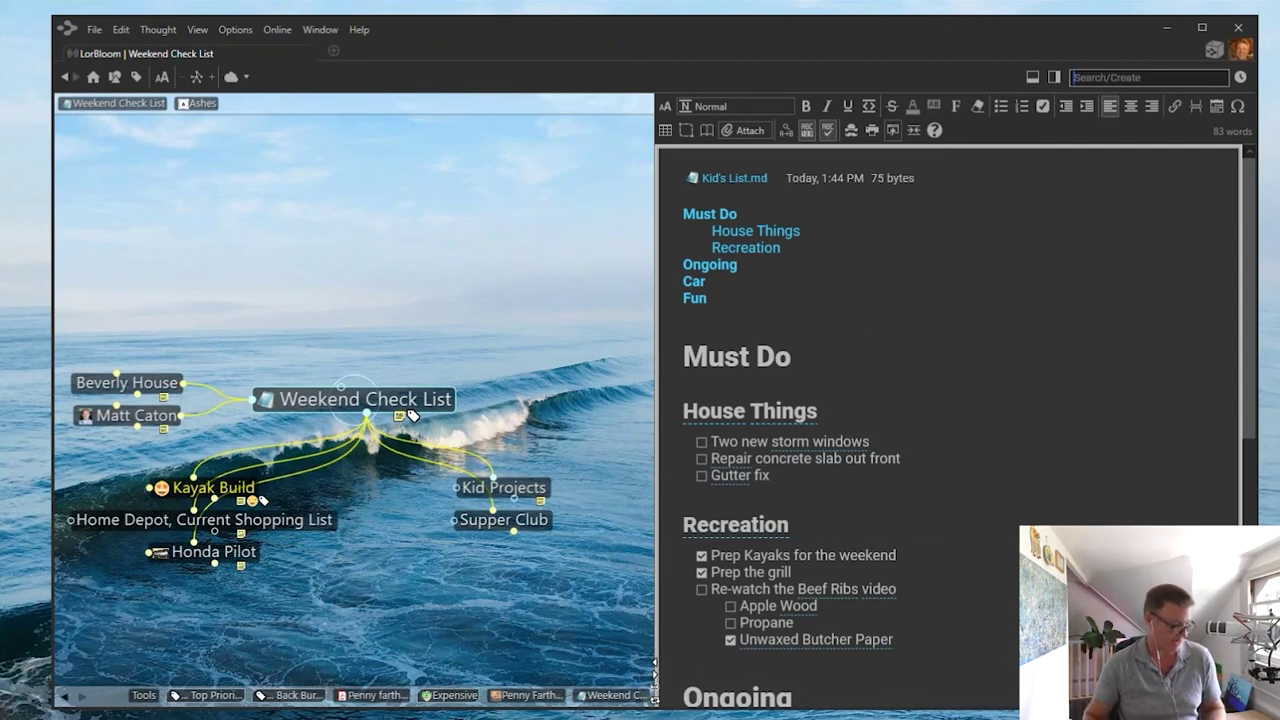
left_click(412, 415)
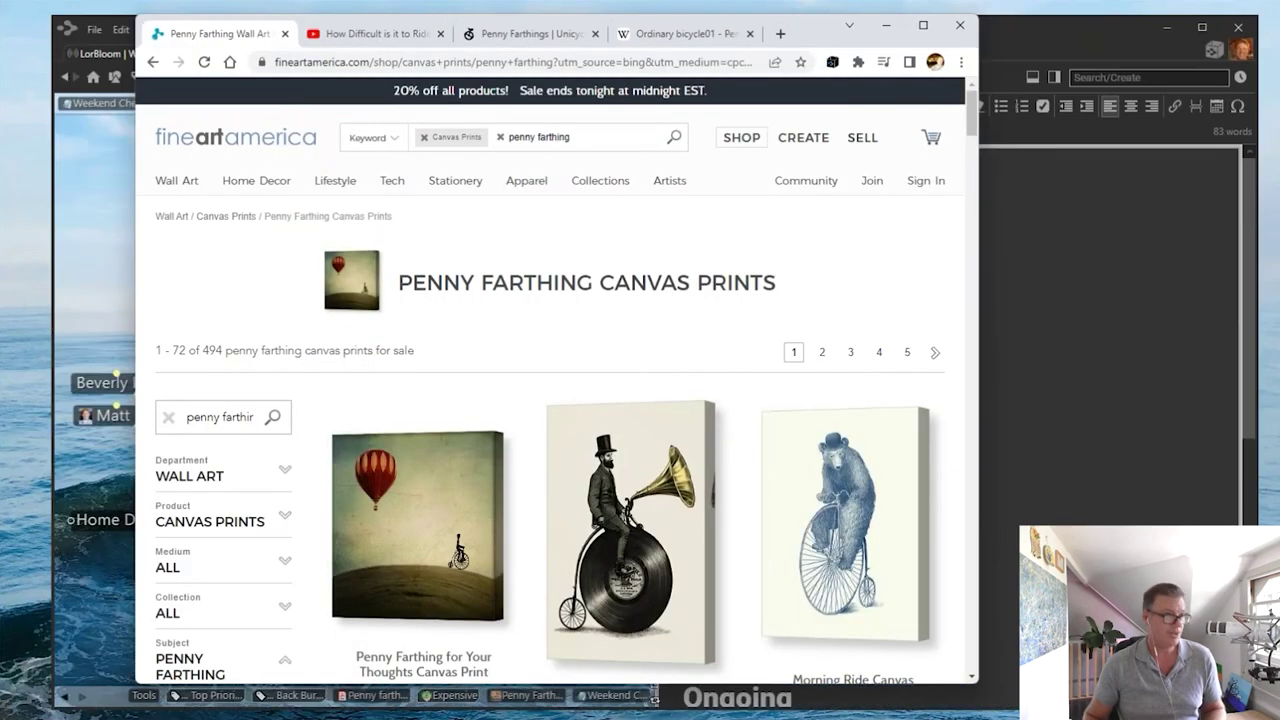
left_click(423, 62)
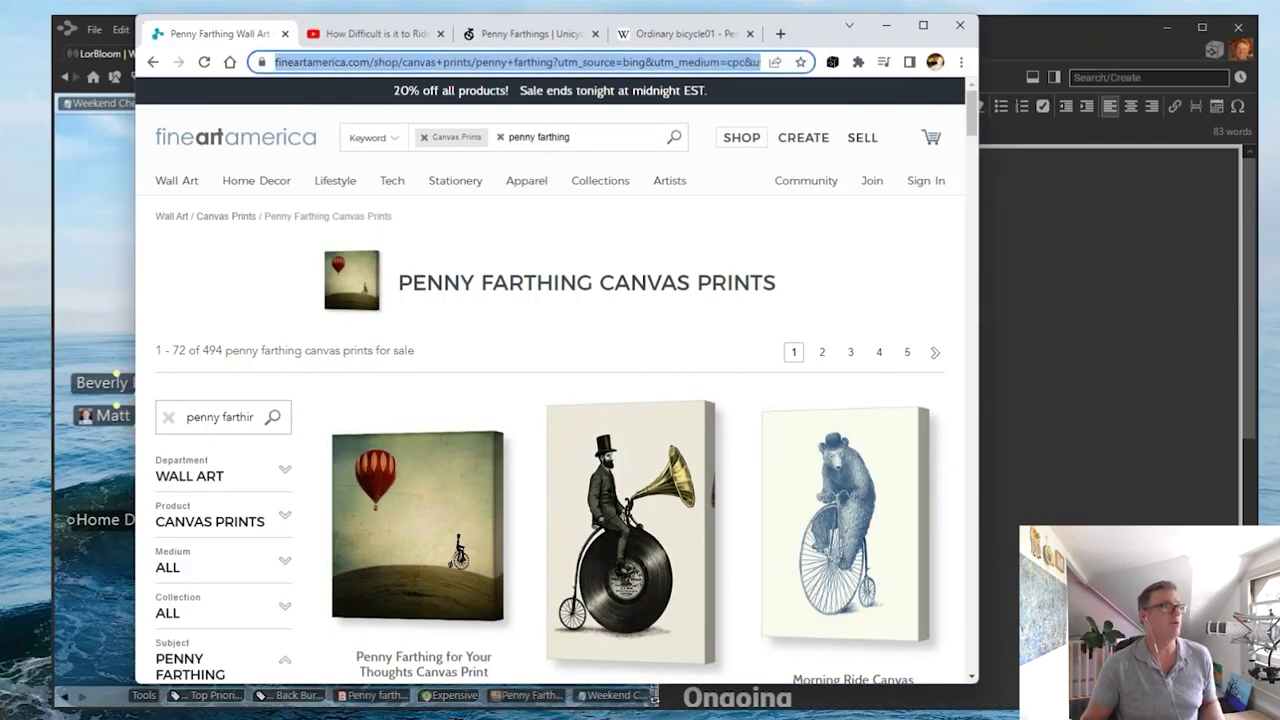
type("www.thebrain.com")
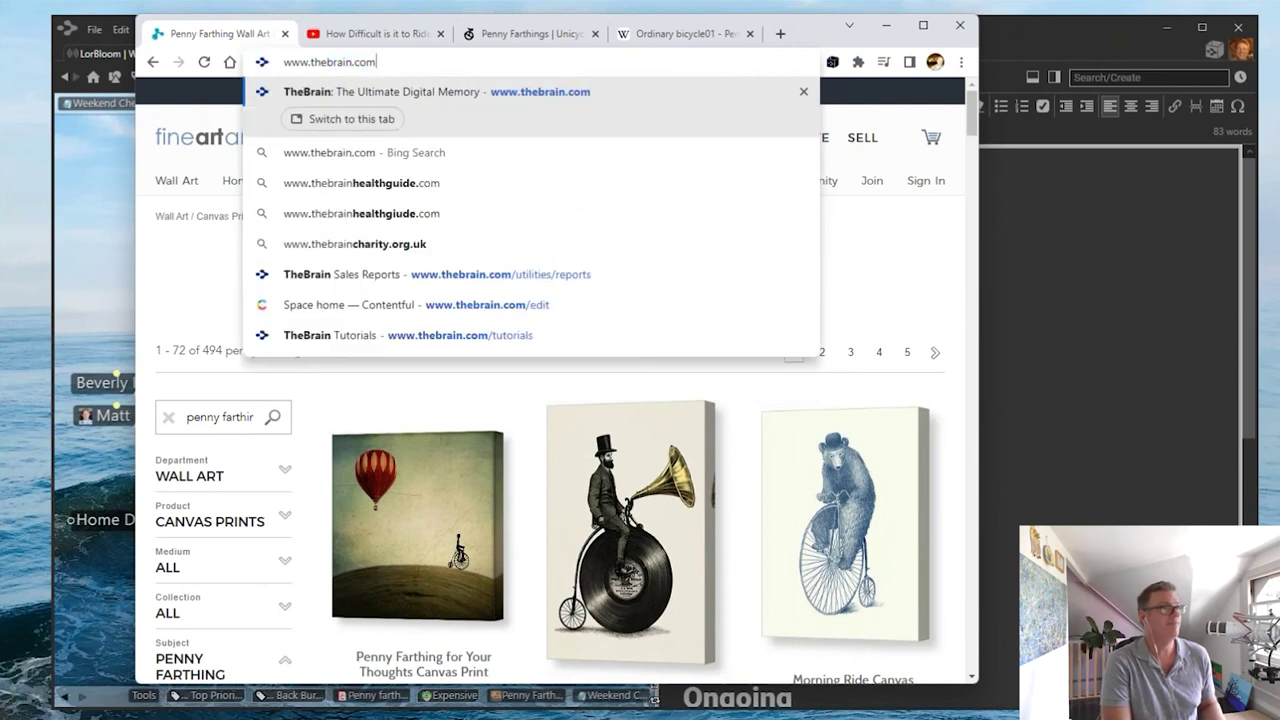
key("Return")
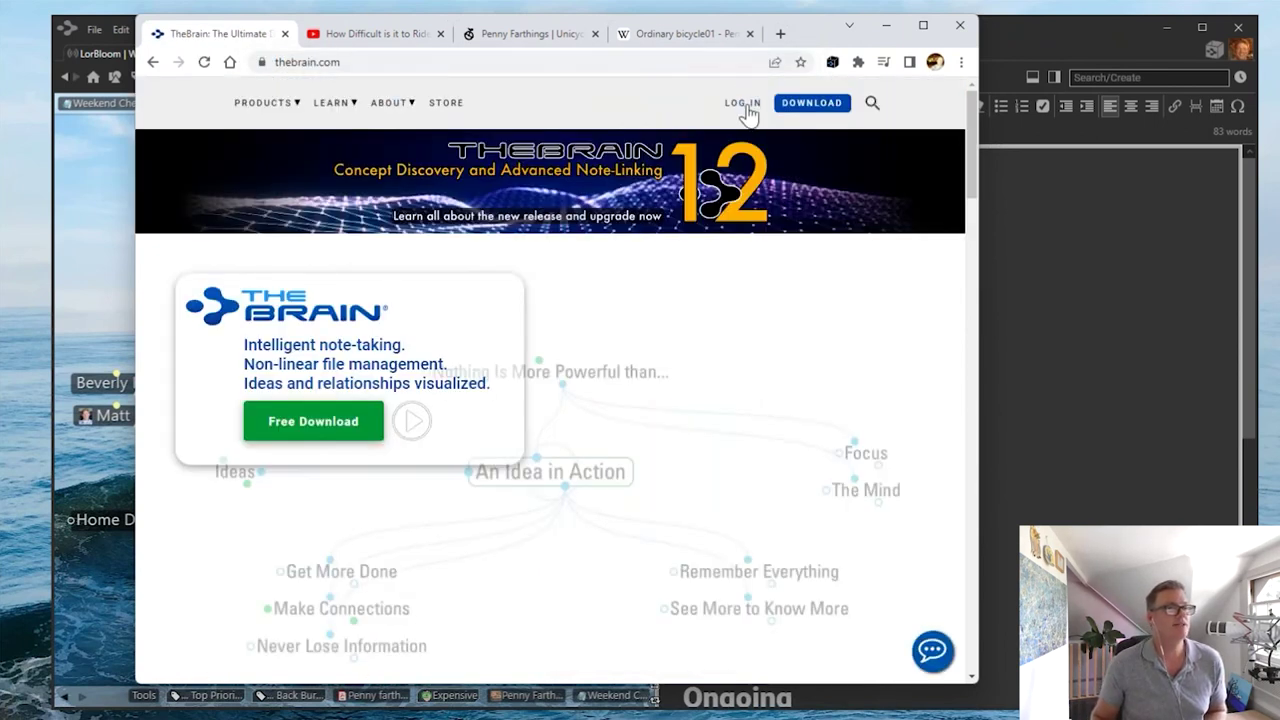
left_click(738, 104)
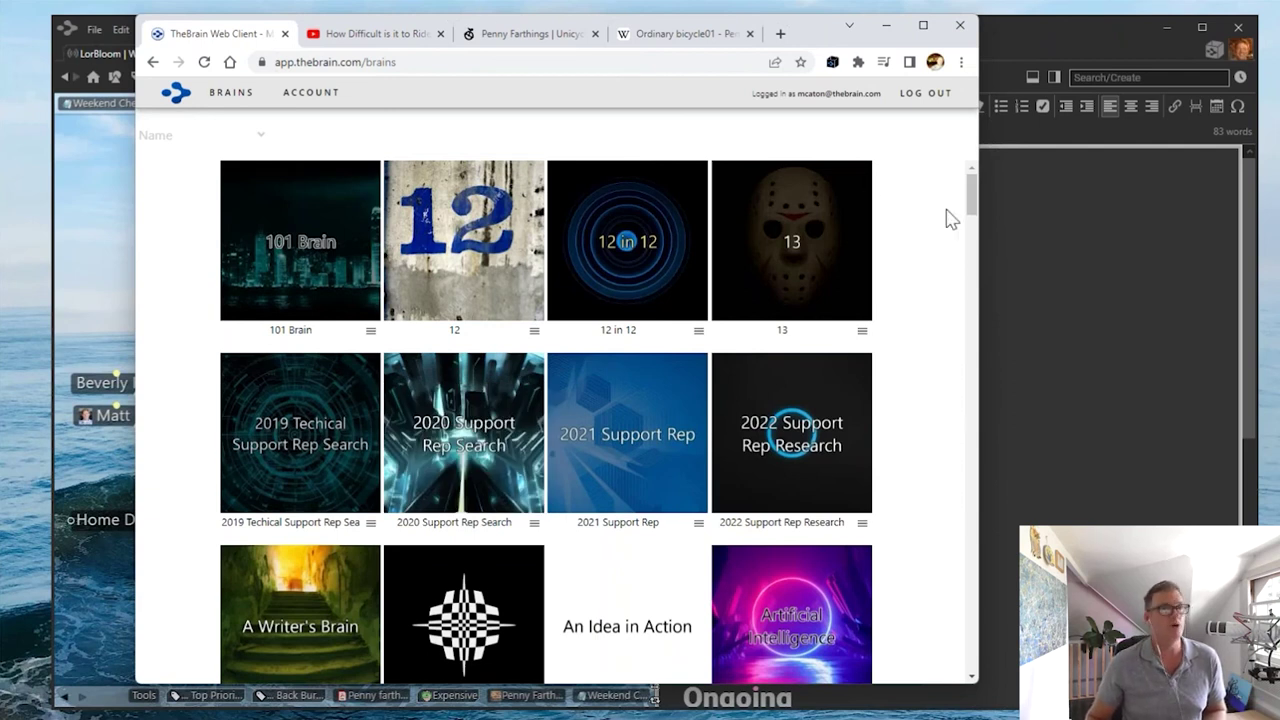
left_click_drag(970, 194, 958, 385)
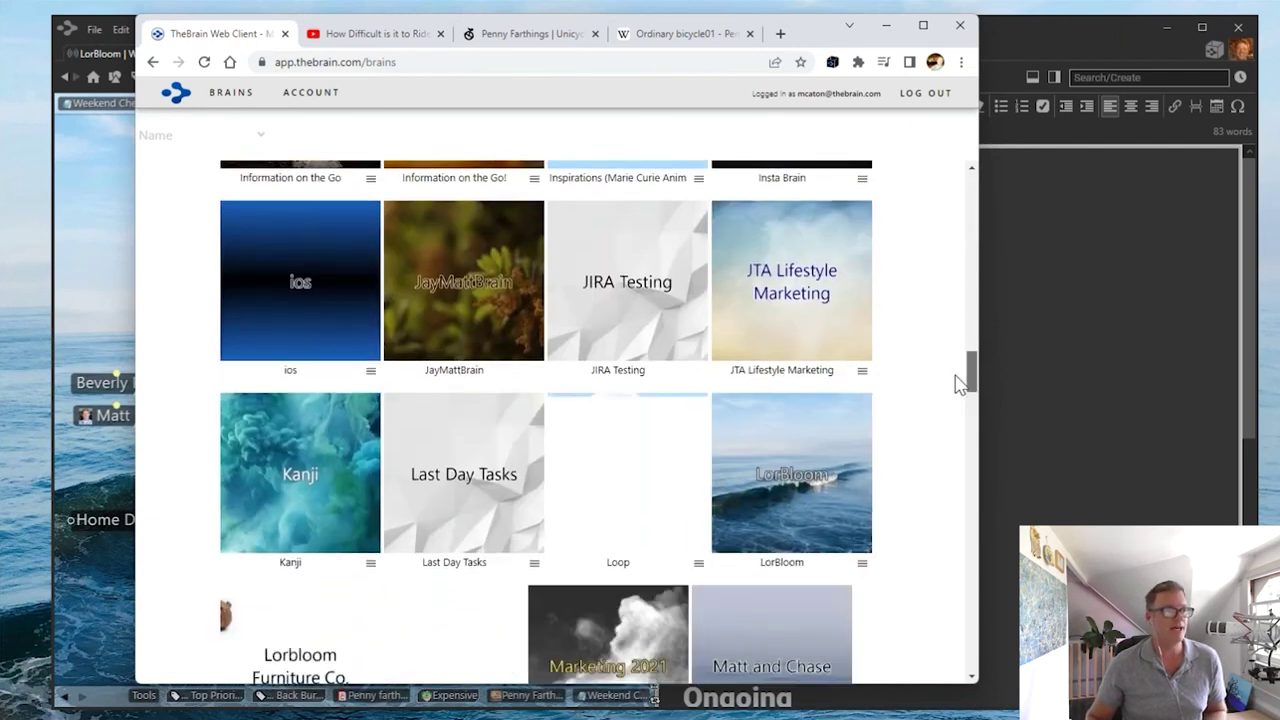
left_click(808, 490)
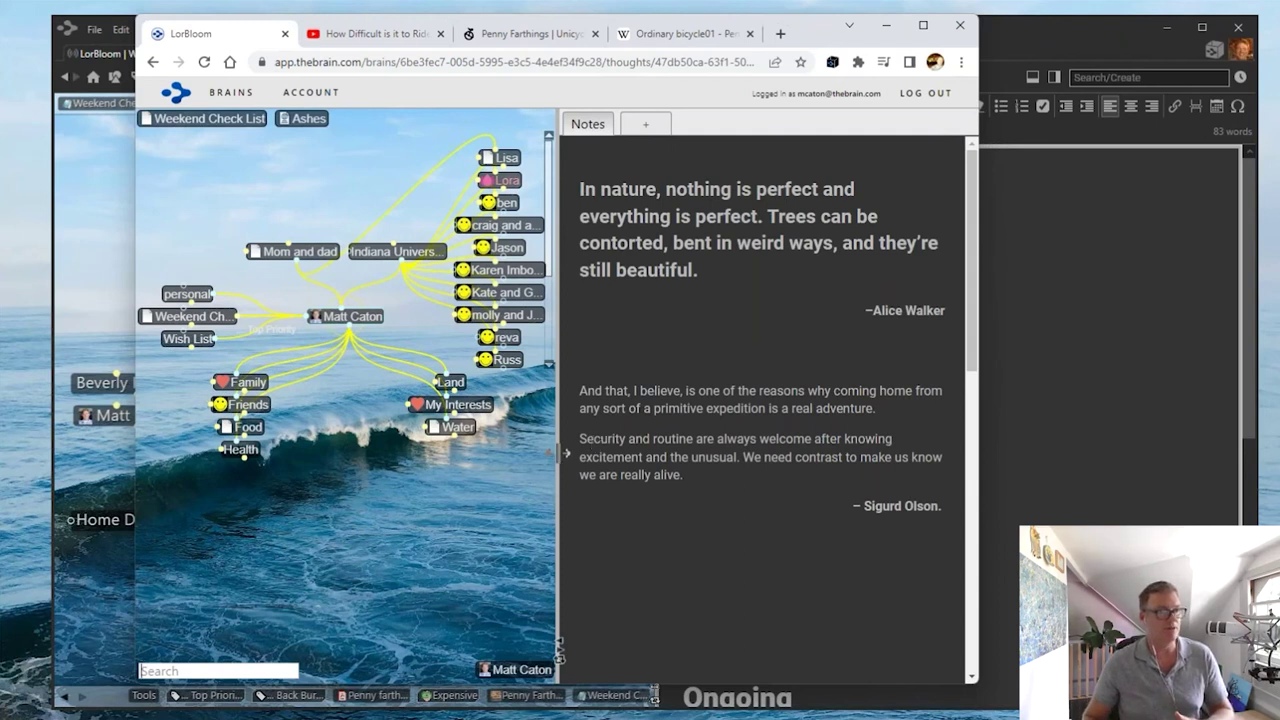
left_click_drag(559, 451, 680, 451)
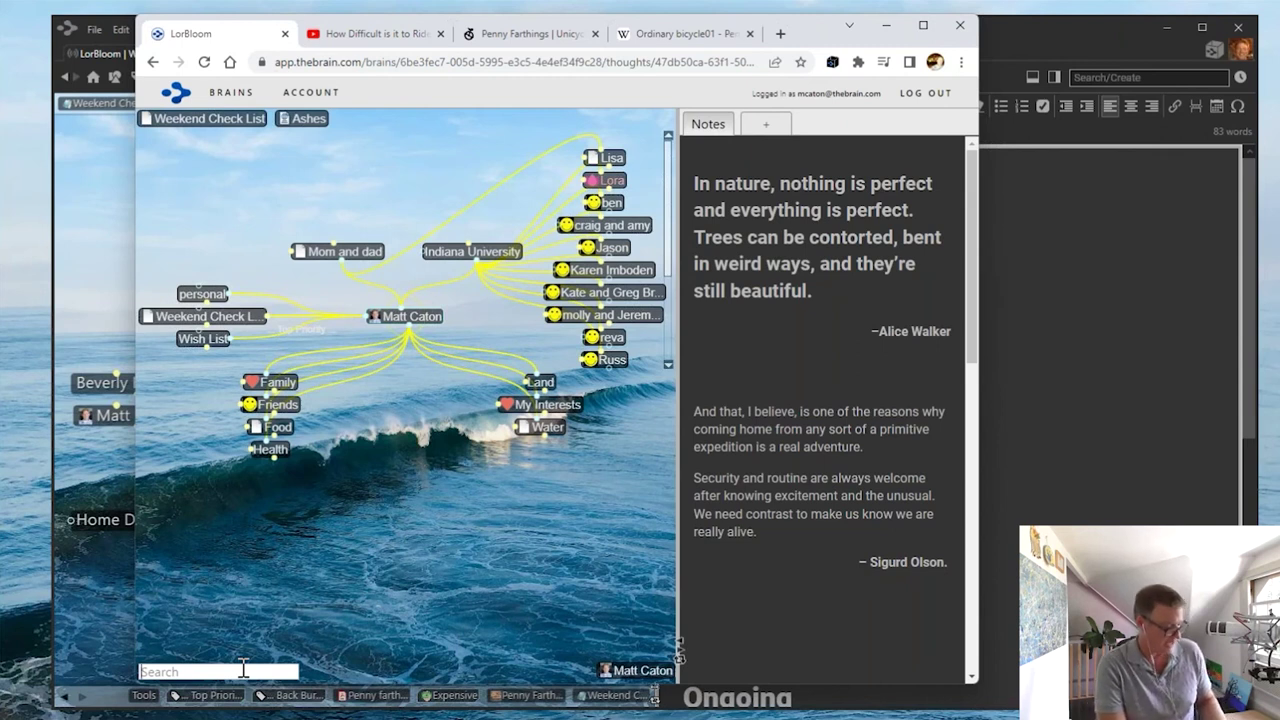
type("penn")
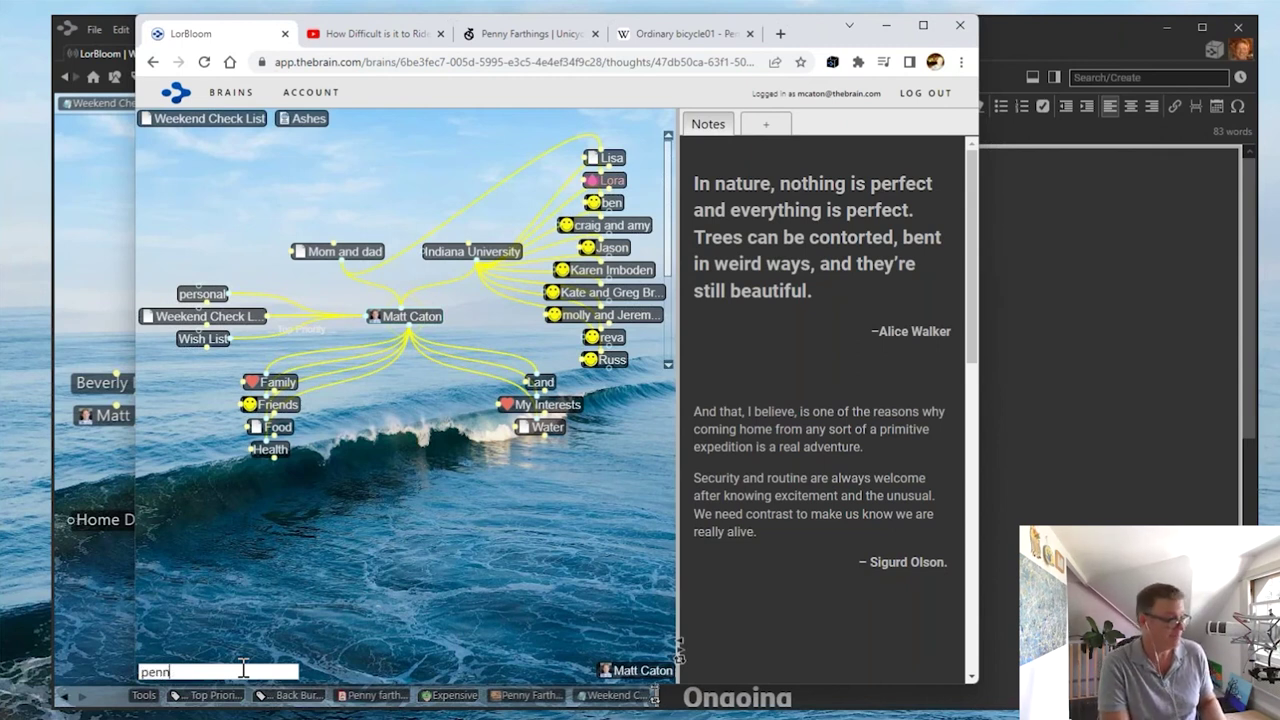
type("y")
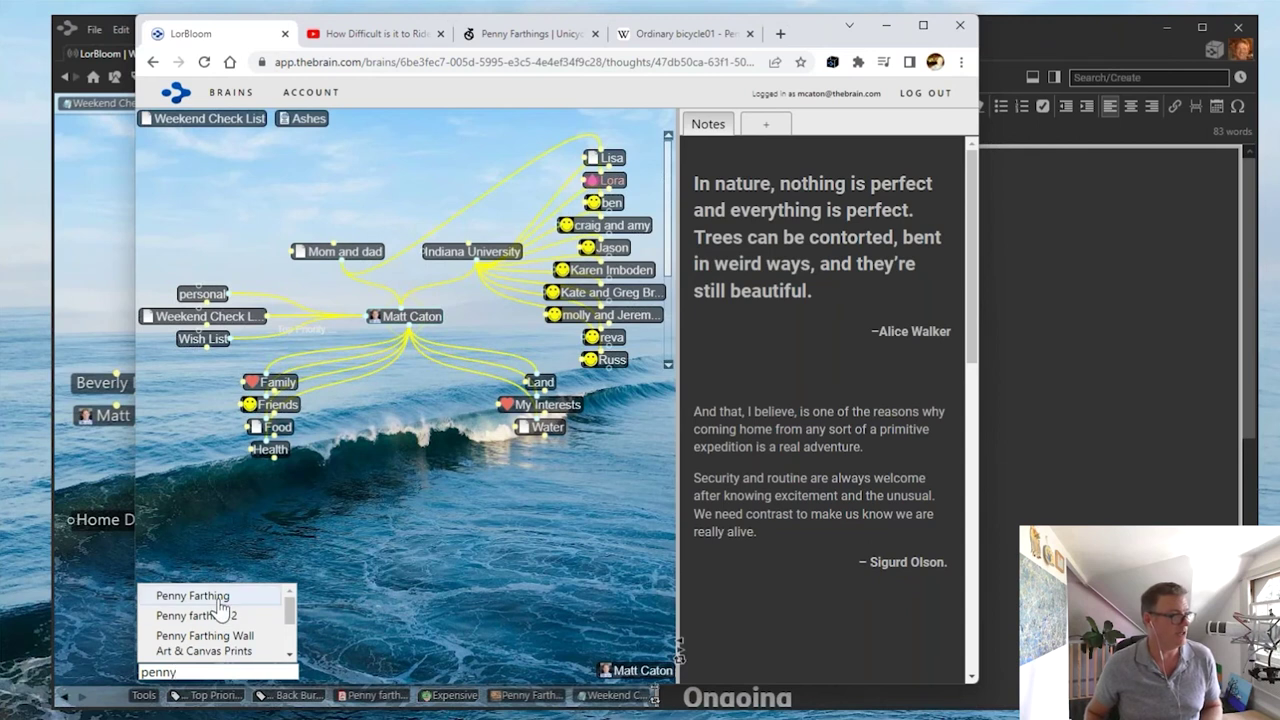
left_click(220, 600)
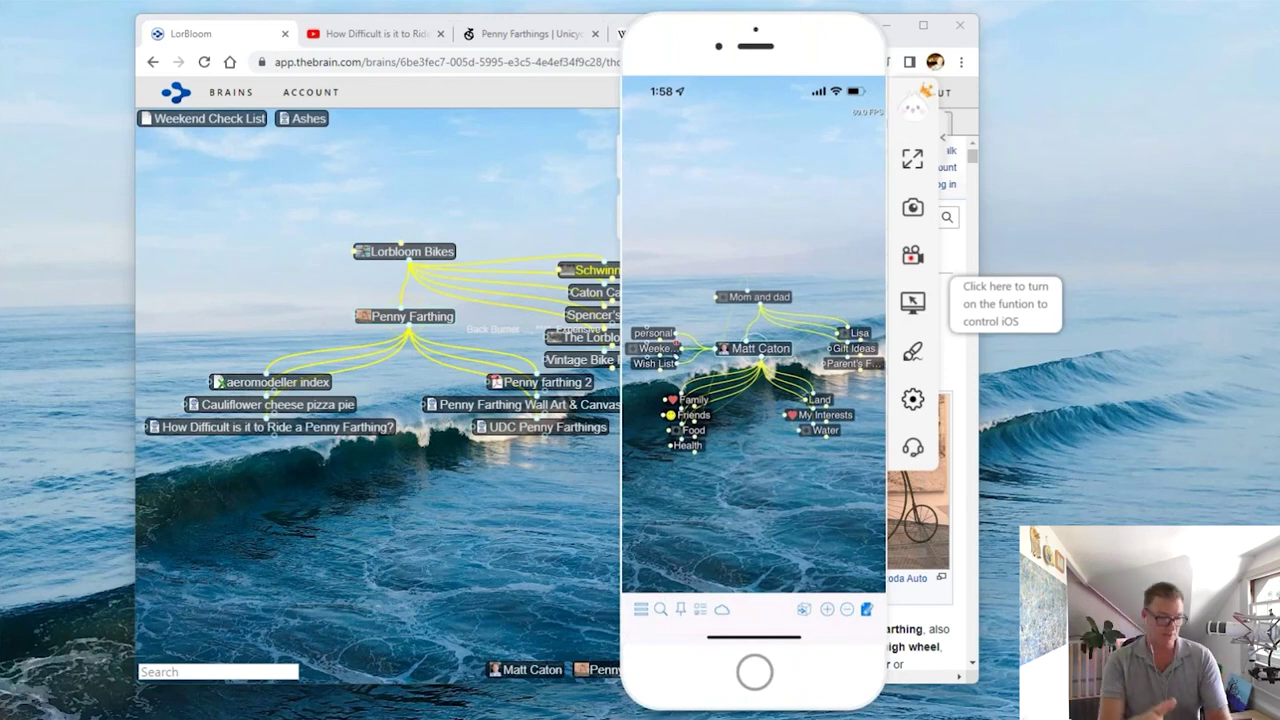
left_click(660, 609)
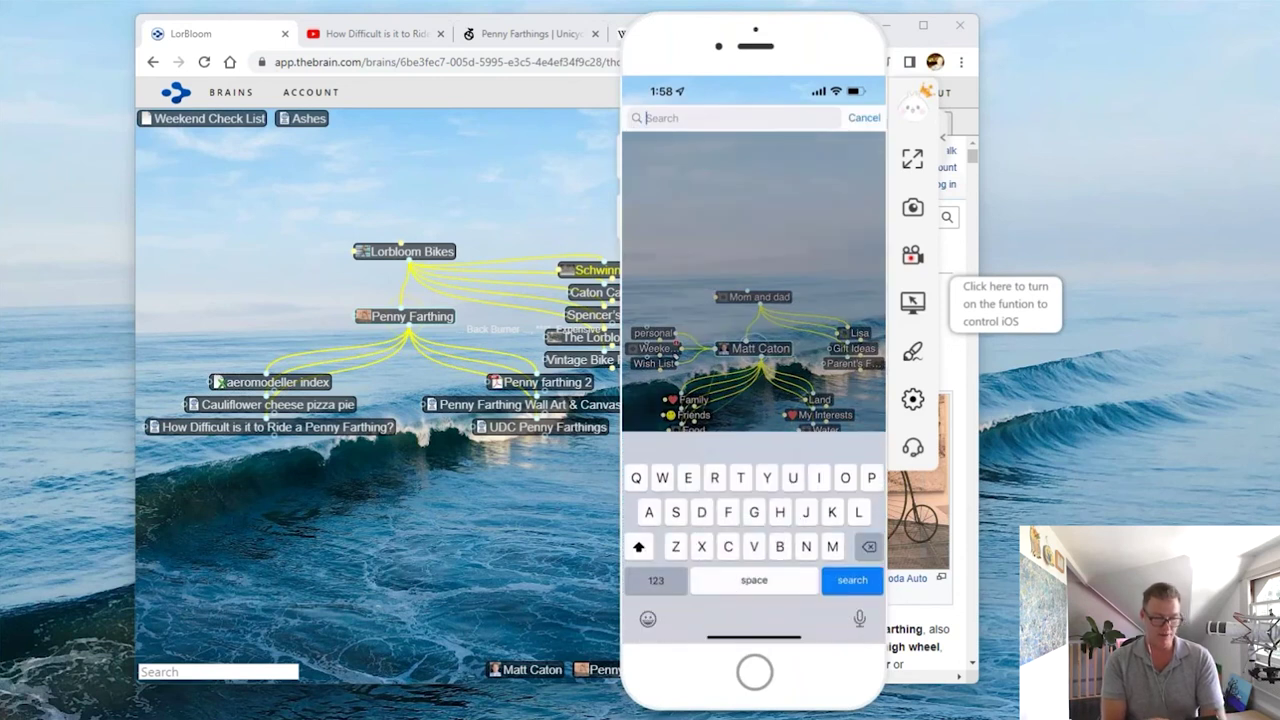
type("Penny")
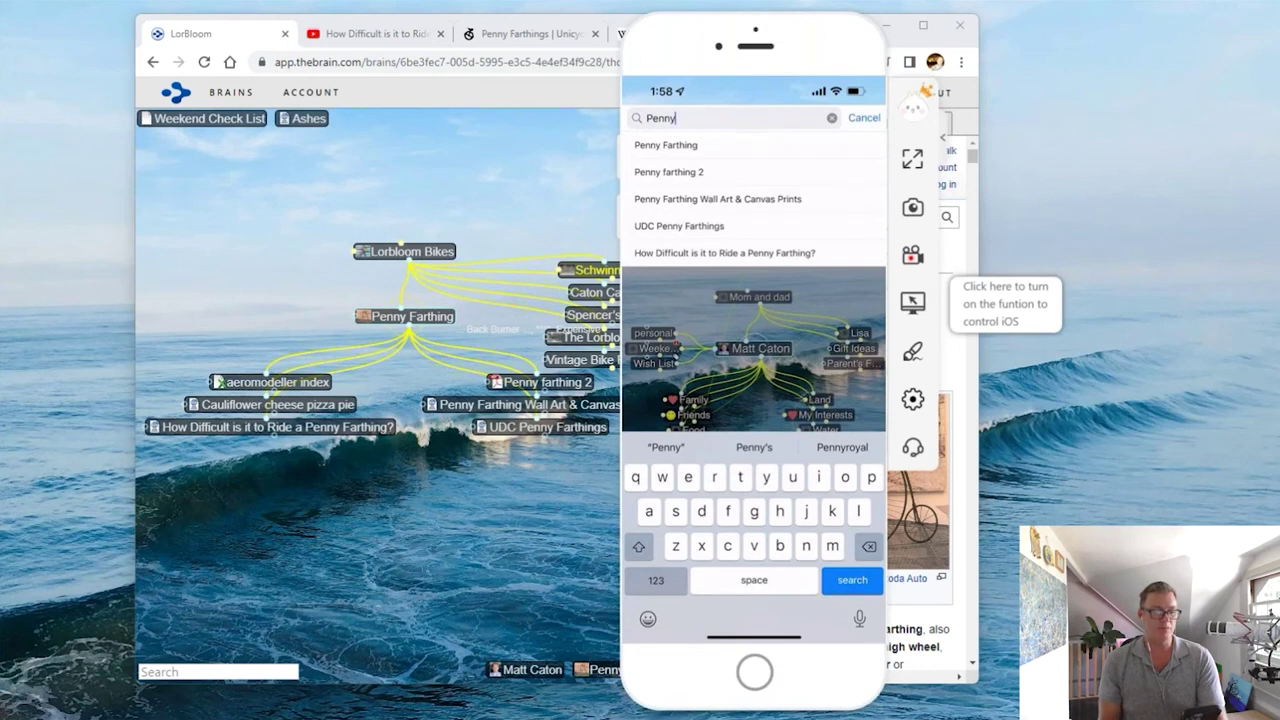
left_click(665, 145)
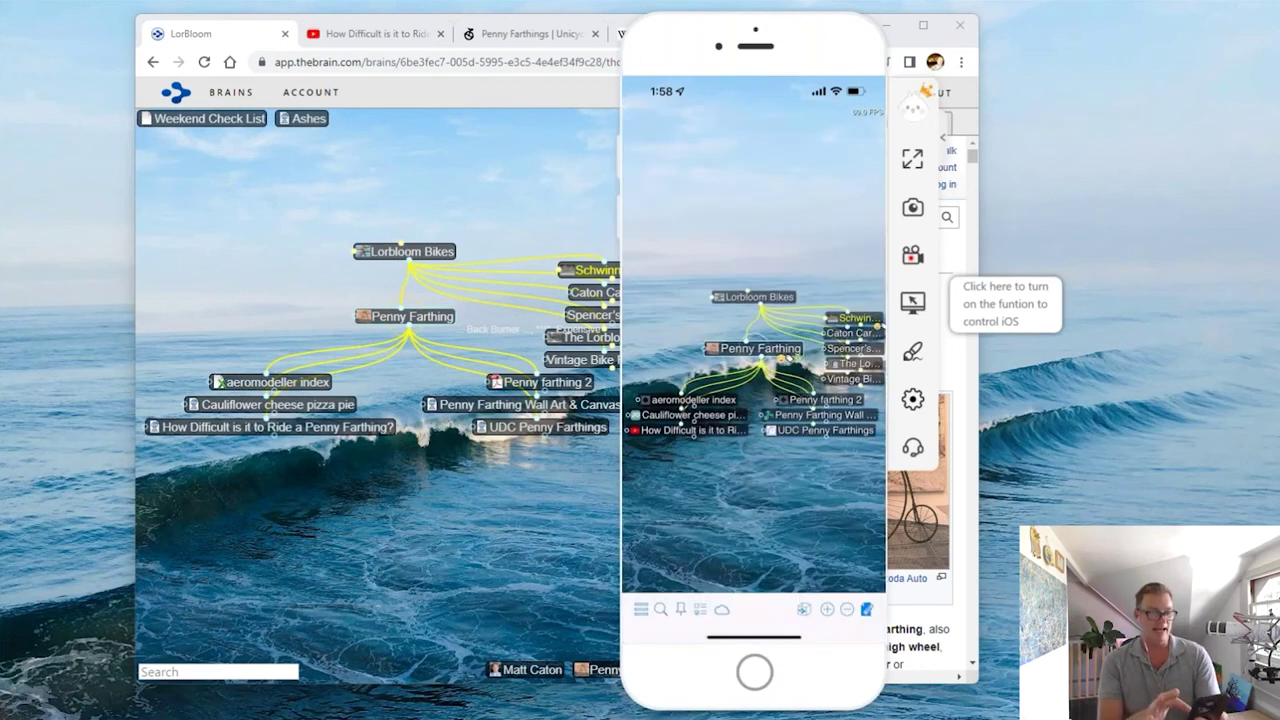
left_click(690, 414)
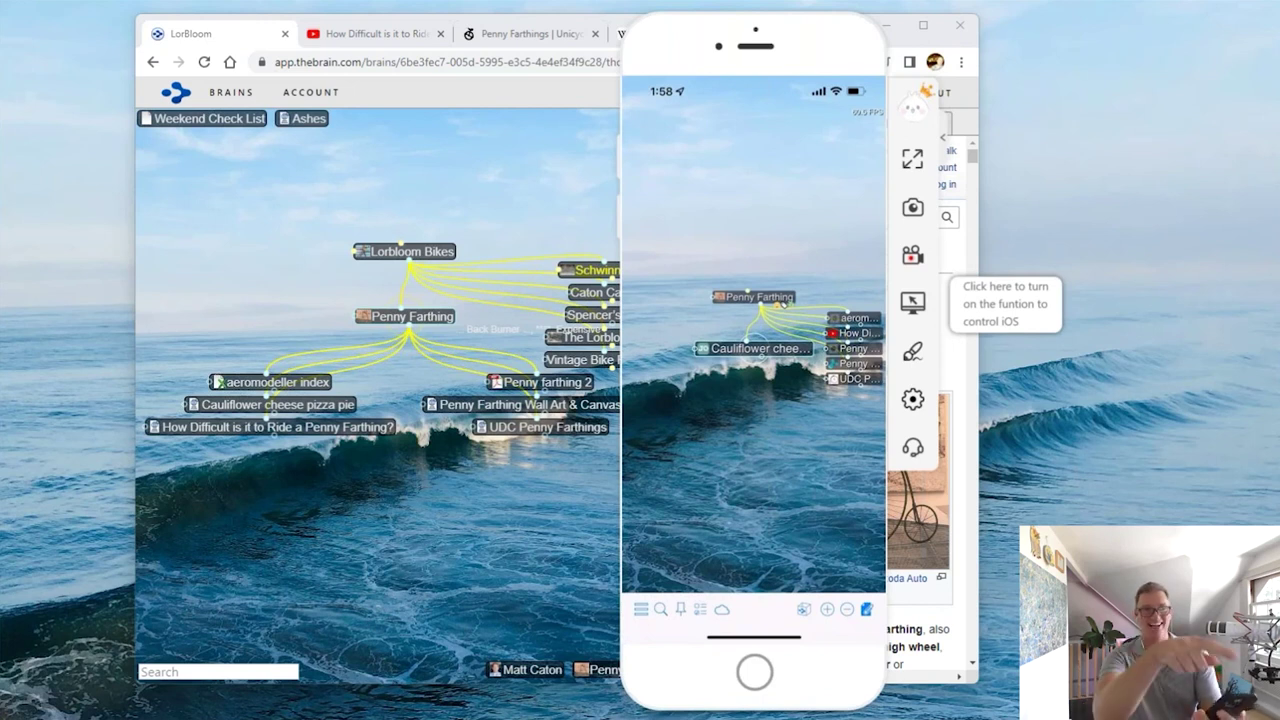
left_click(754, 297)
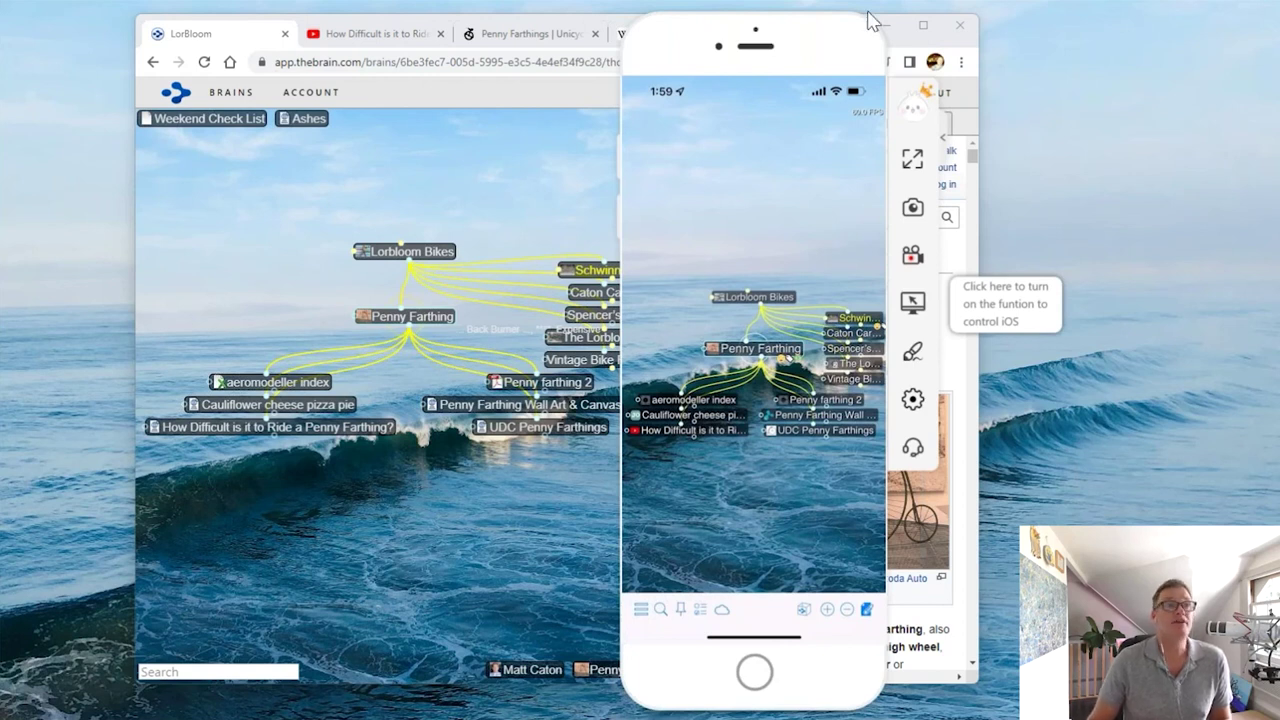
Step: Move the phone mirror window right and the Chrome window left so both sit side by side
left_click_drag(876, 37, 1150, 40)
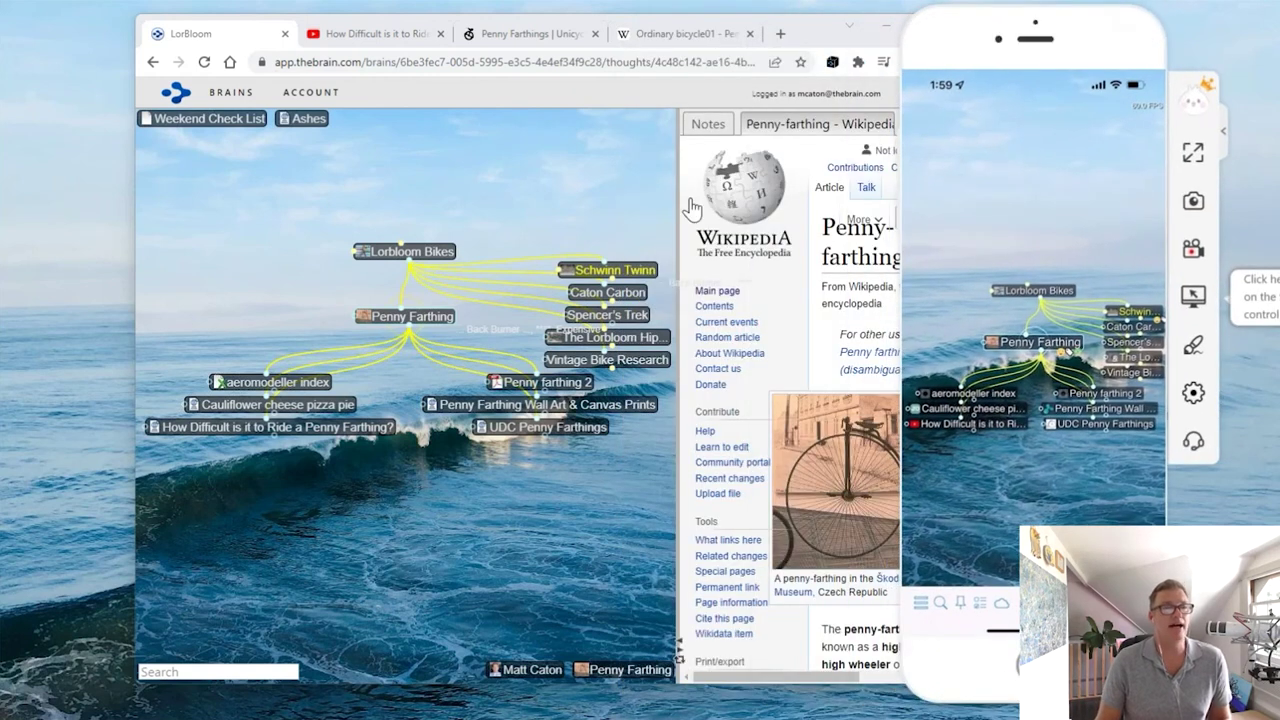
left_click_drag(817, 40, 713, 40)
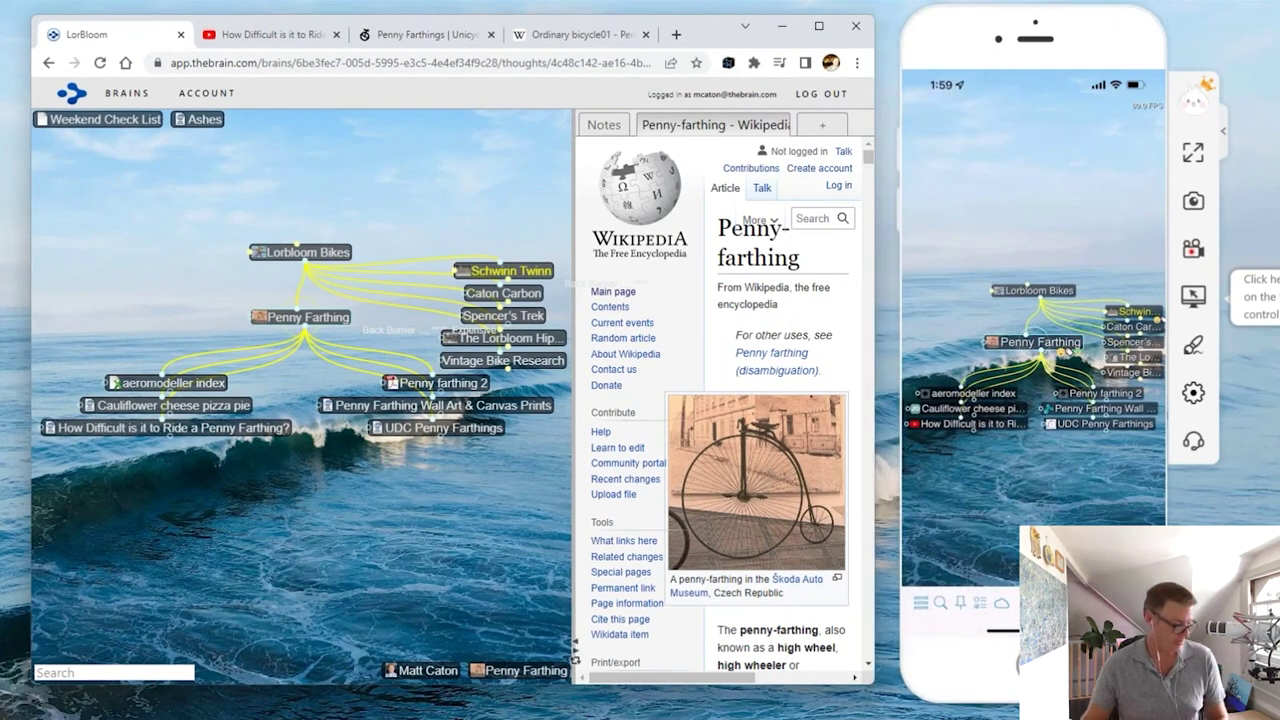
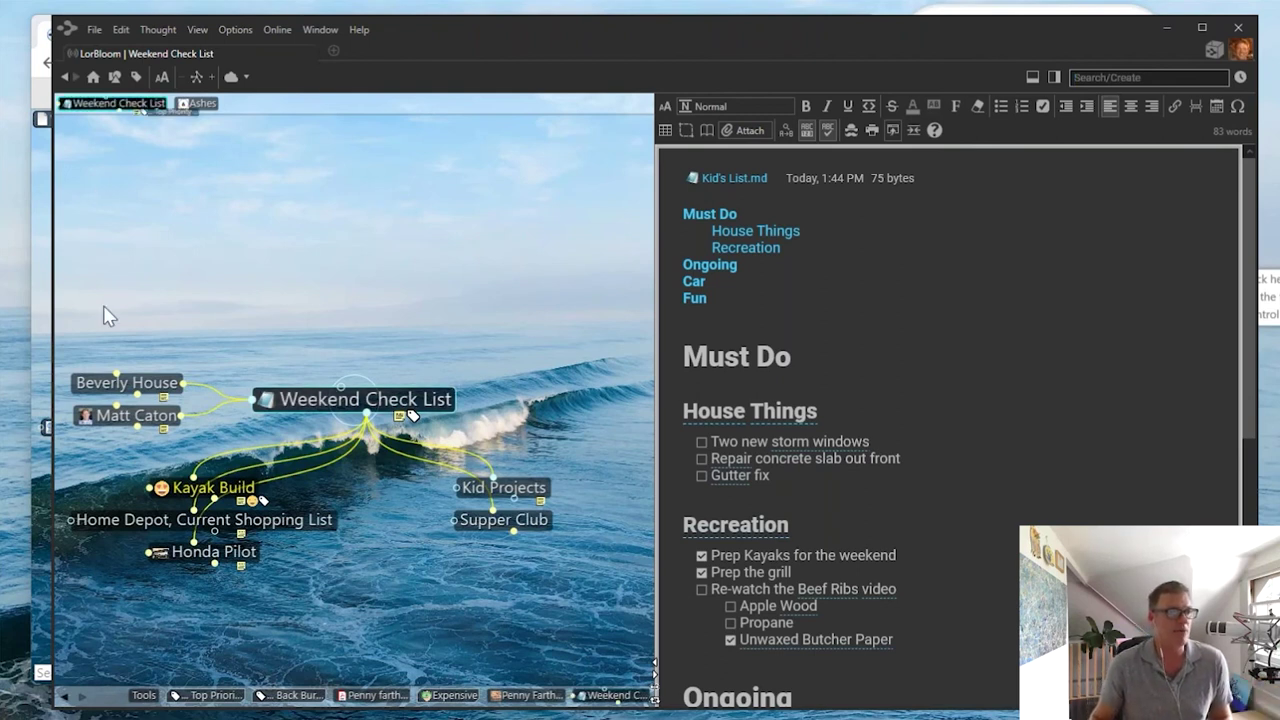
Step: Attach a new blank file to the thought from the Microsoft Word Document template
left_click(750, 131)
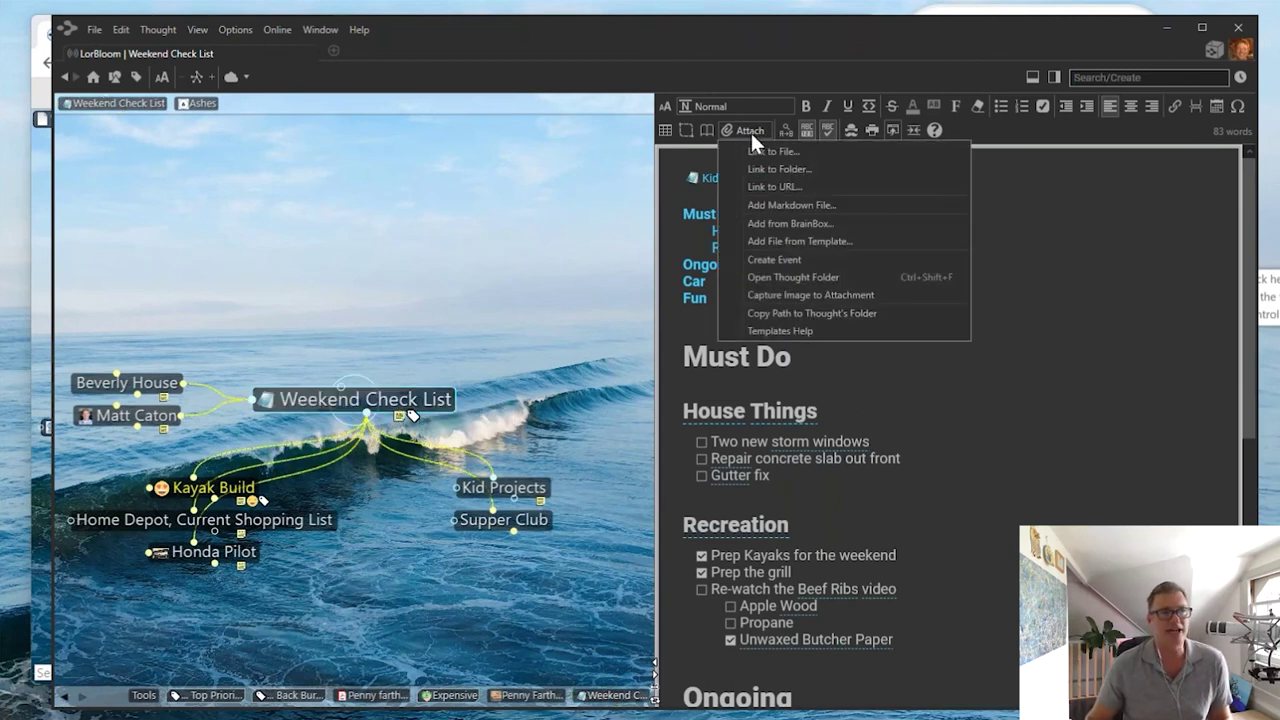
left_click(785, 243)
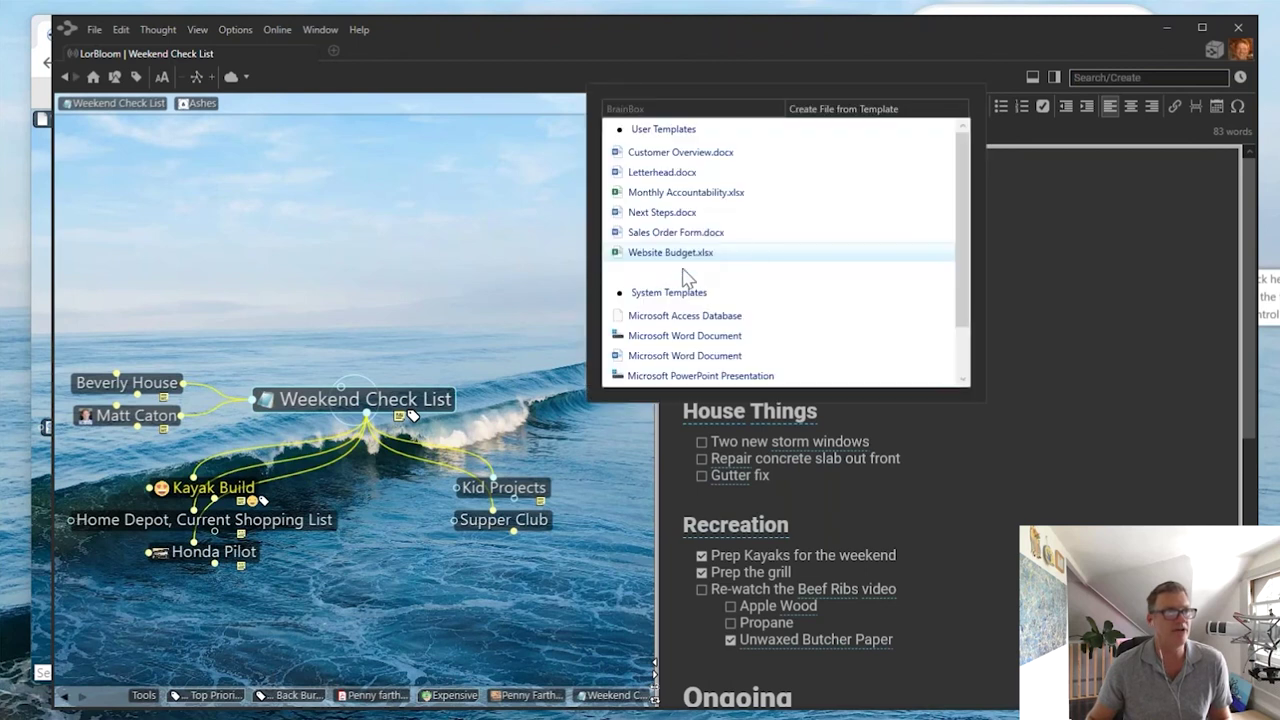
scroll(686, 305, "down", 2)
left_click(695, 283)
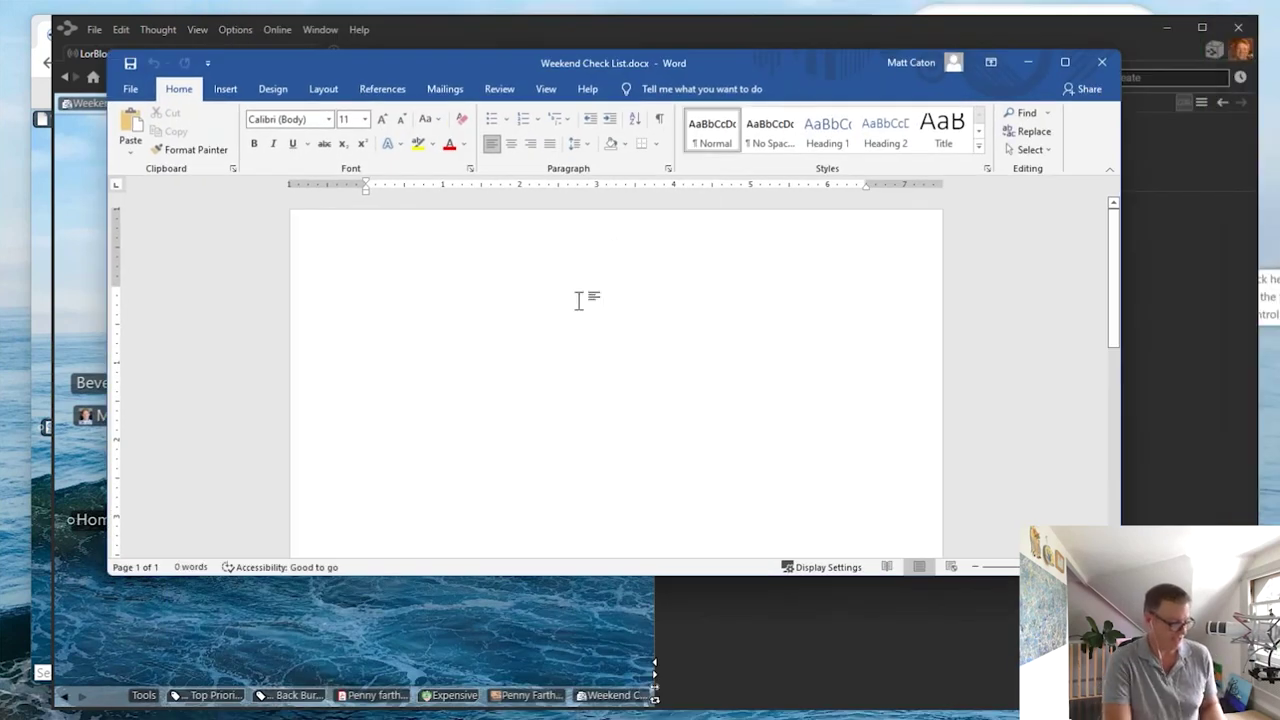
Step: Type 'Top Secret' in the Word document, then close Word and save the changes
type("Top Secret")
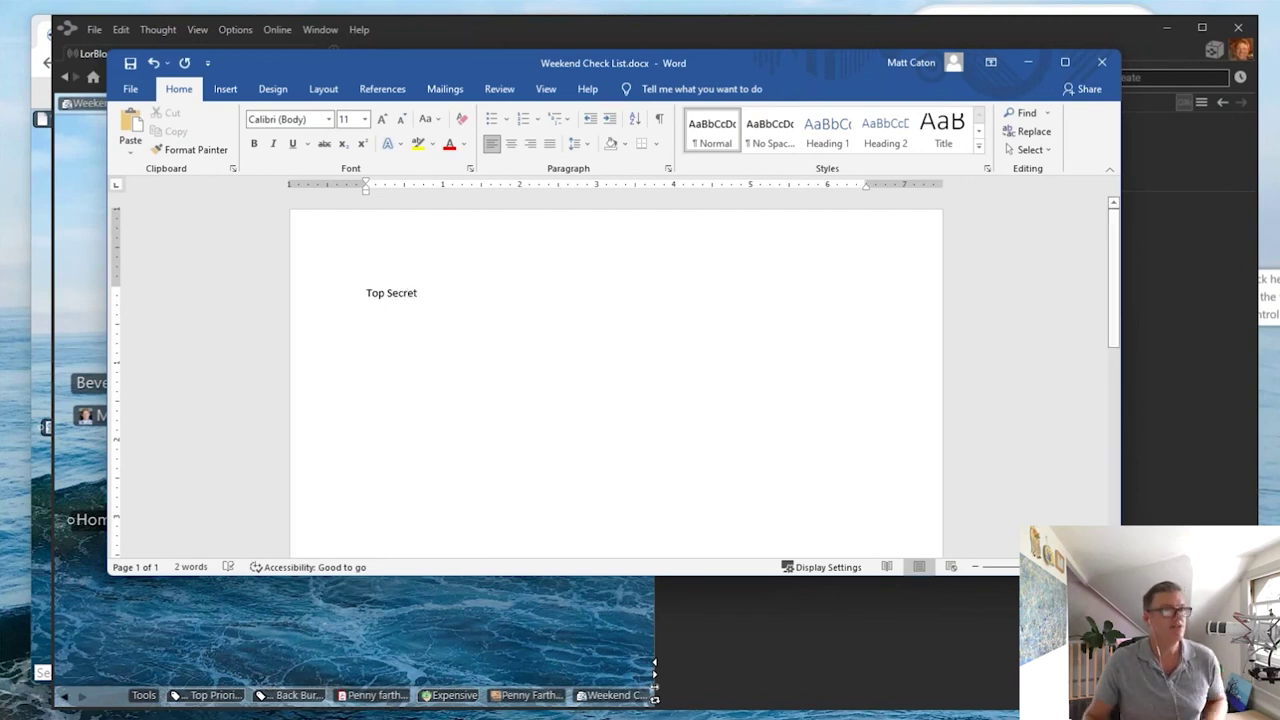
left_click(1106, 68)
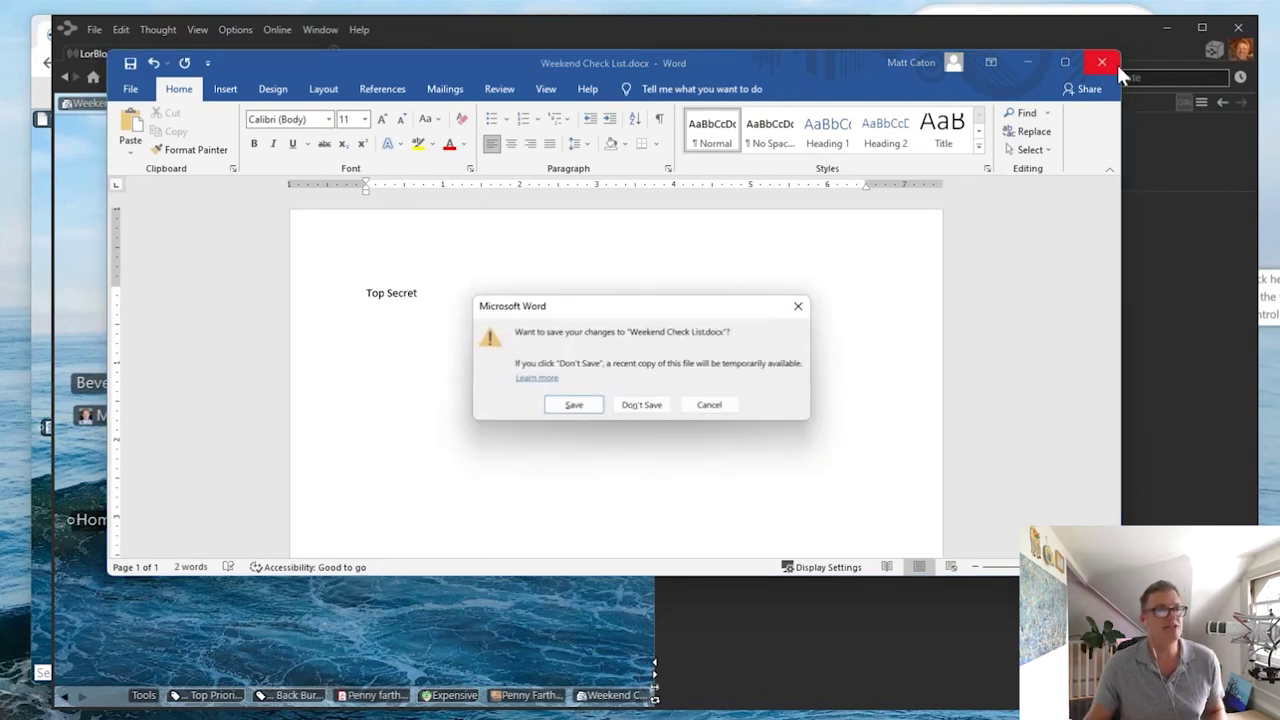
left_click(580, 408)
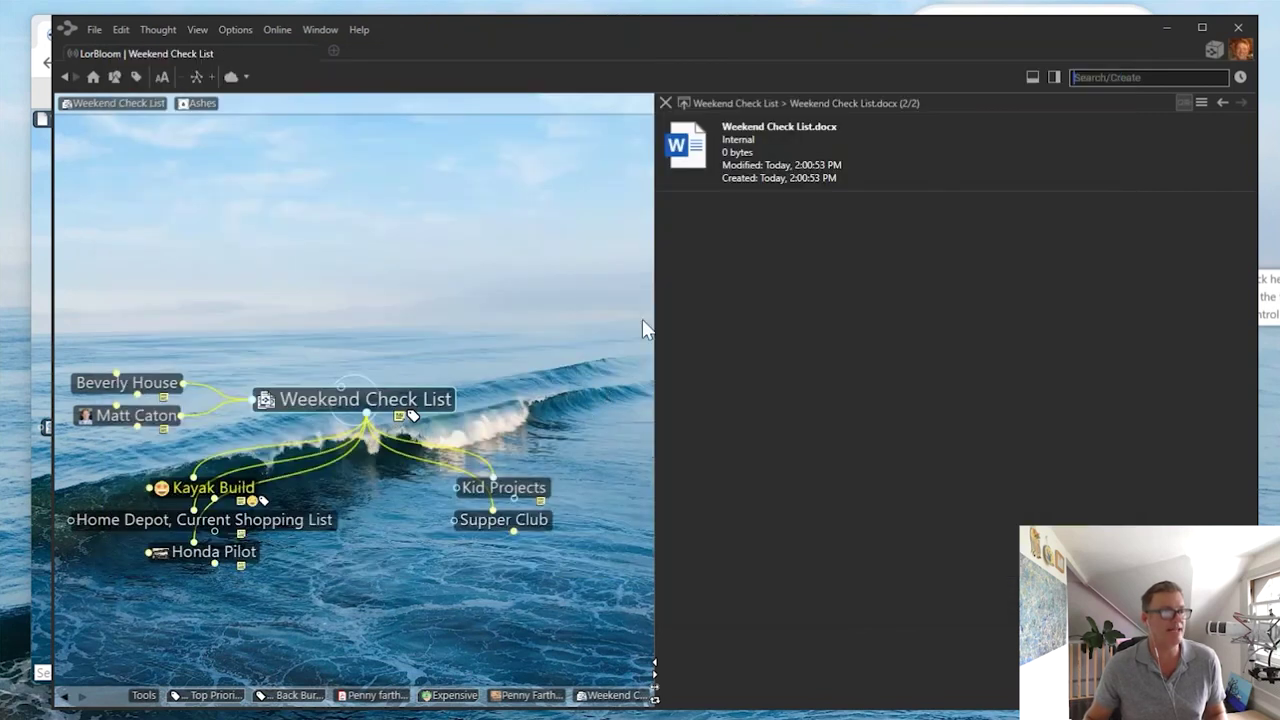
Step: Return to the thought's notes and bring up options for the Weekend Check List.docx attachment
left_click(665, 100)
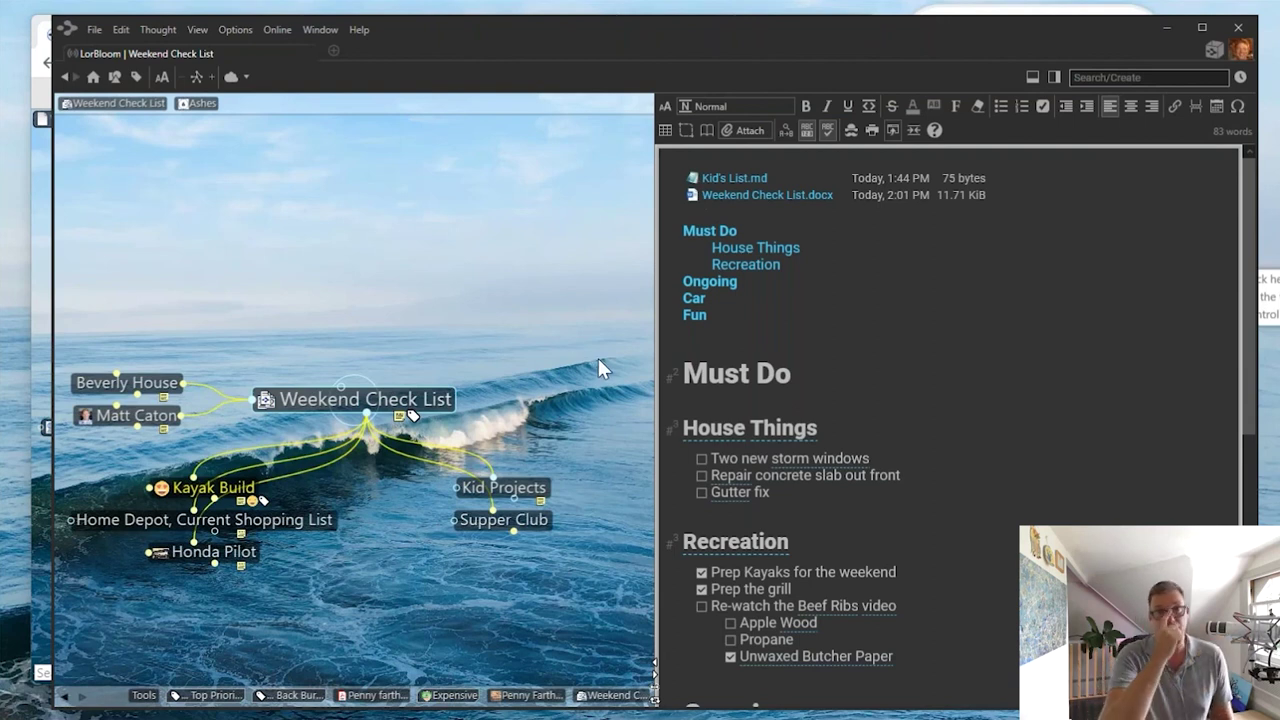
right_click(751, 205)
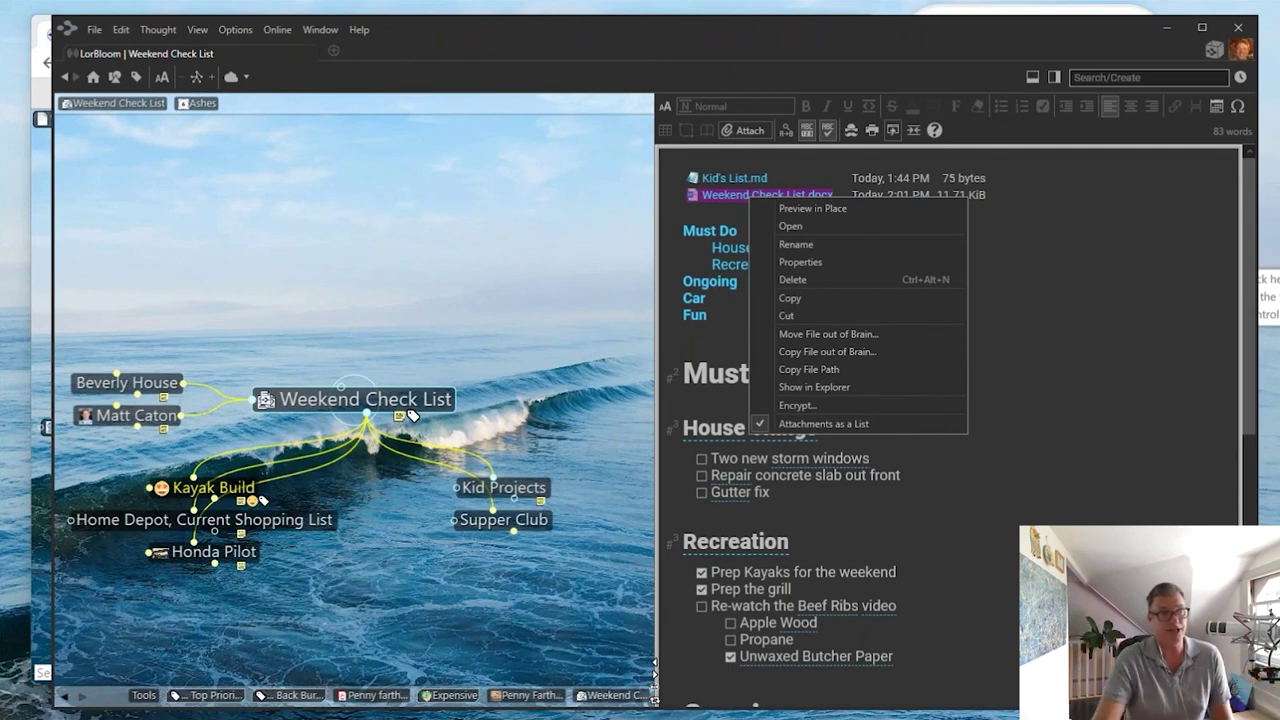
Step: Encrypt the attachment with prompt 'What is your favorite new type of bike.' and a password, acknowledging the loss warning
left_click(801, 406)
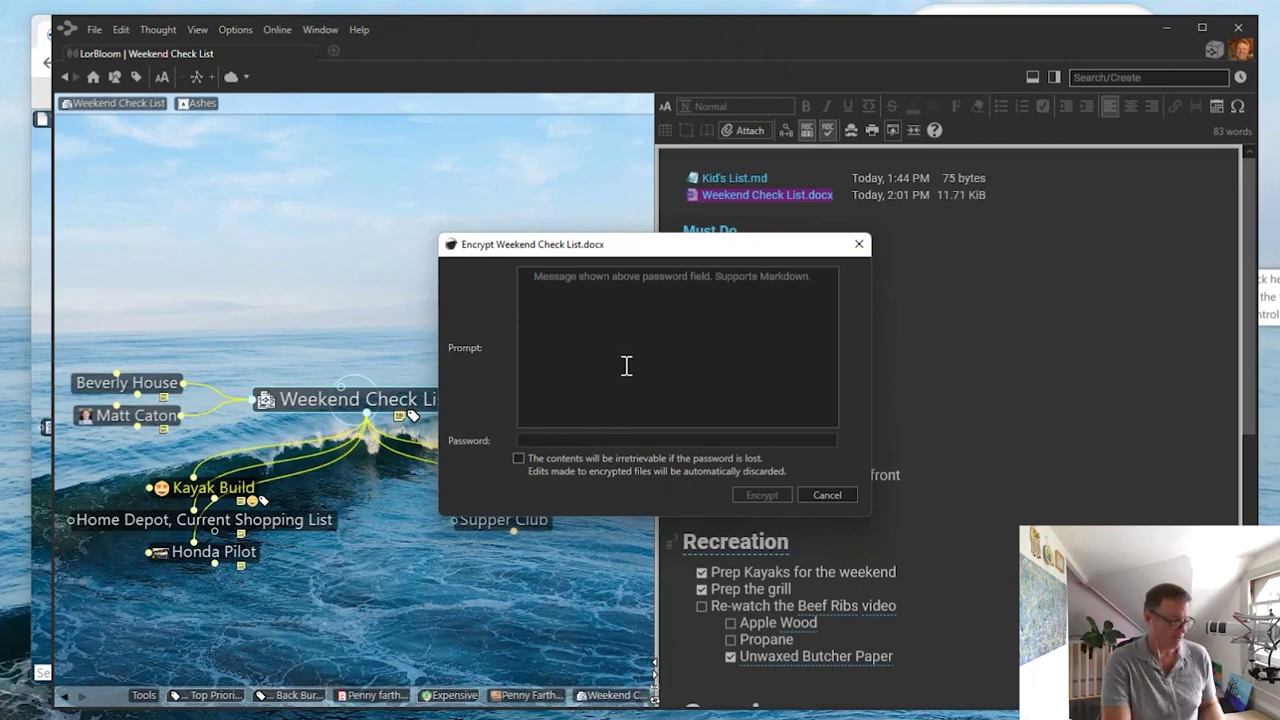
type("What is your")
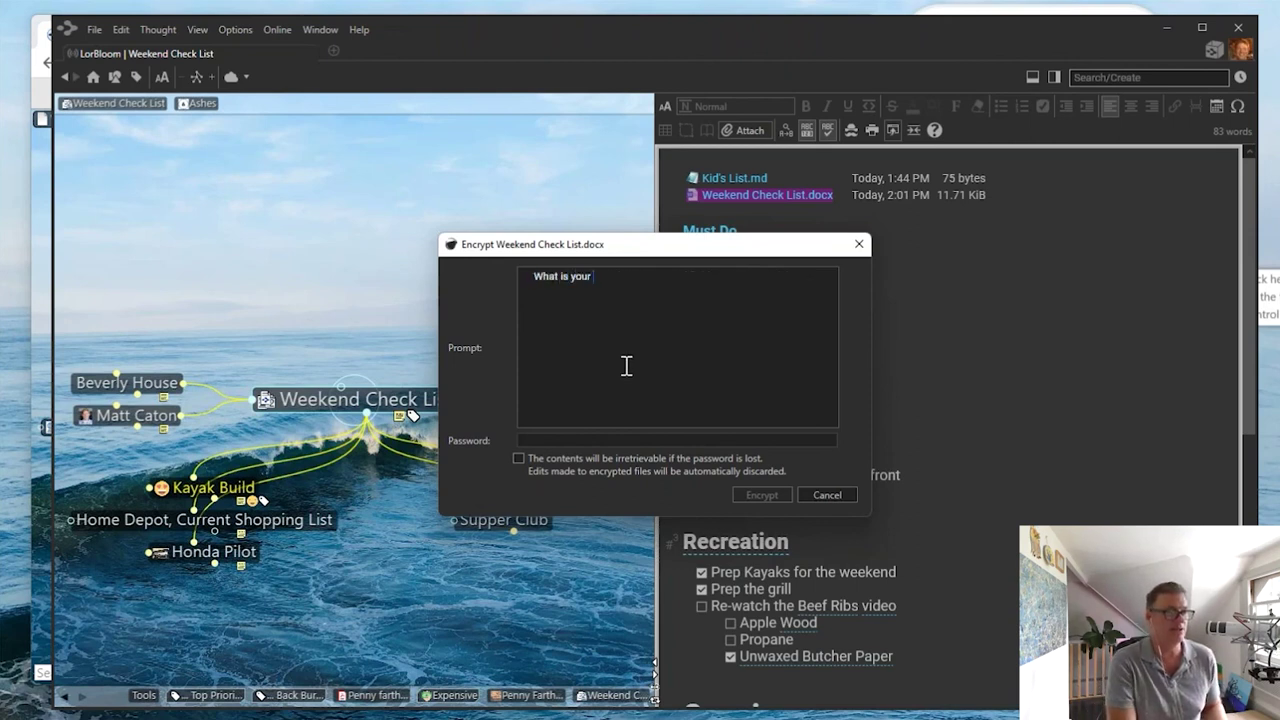
type(" favorite")
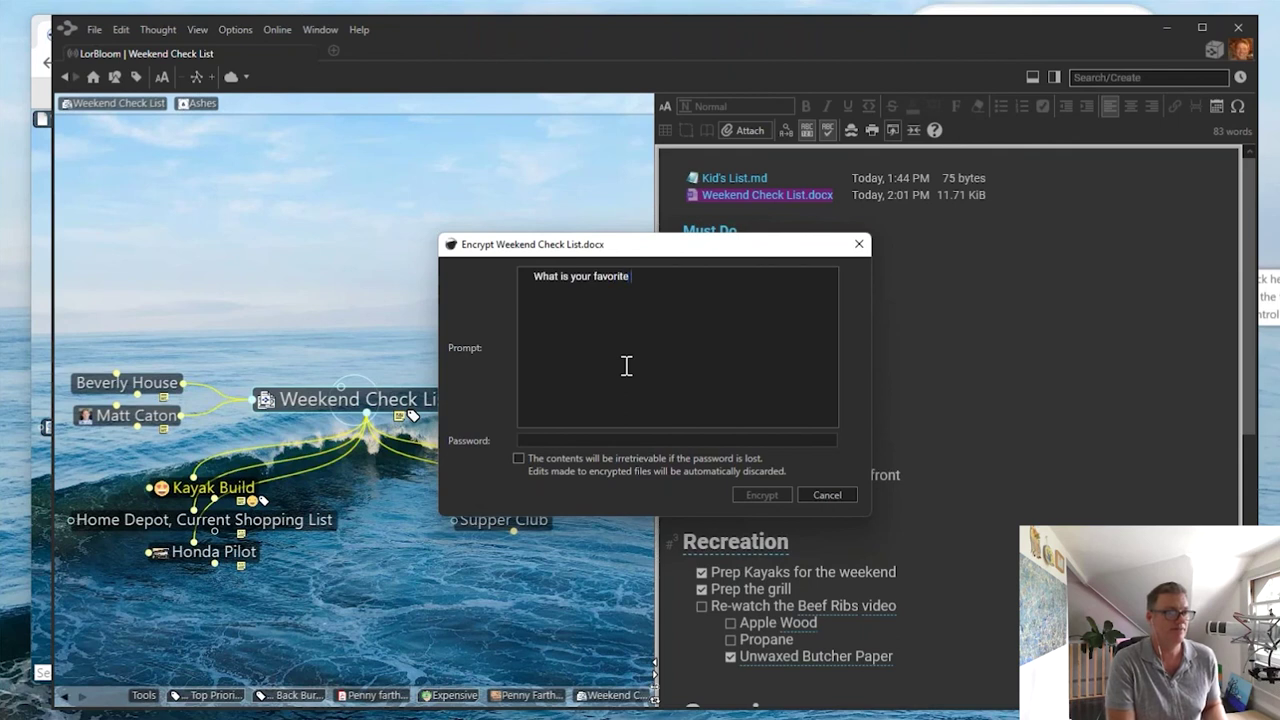
type(" new type o")
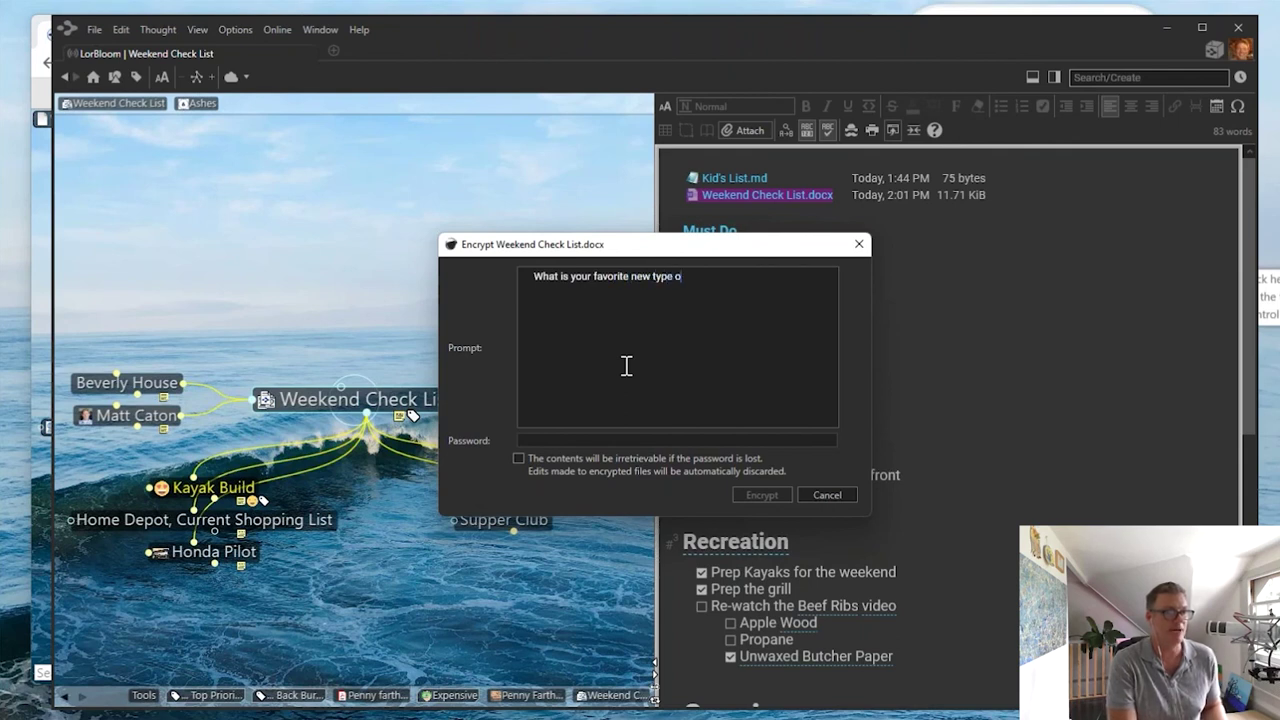
type("f bike.")
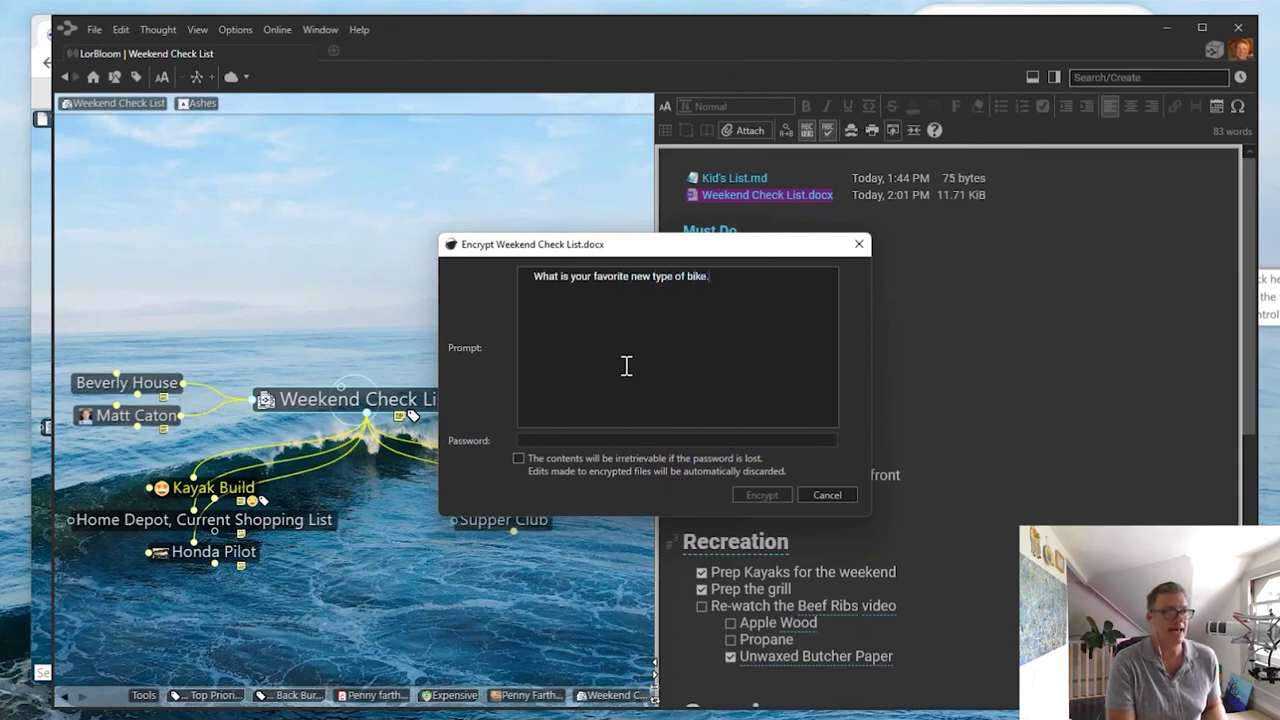
left_click(574, 441)
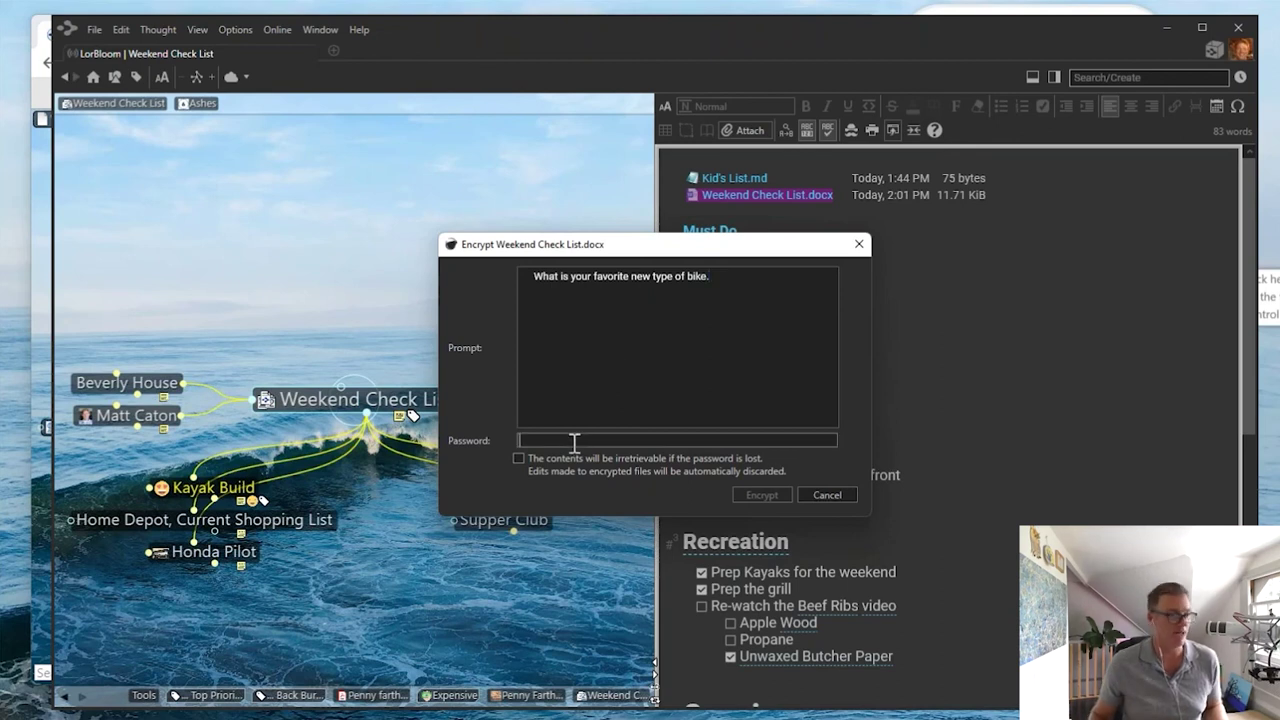
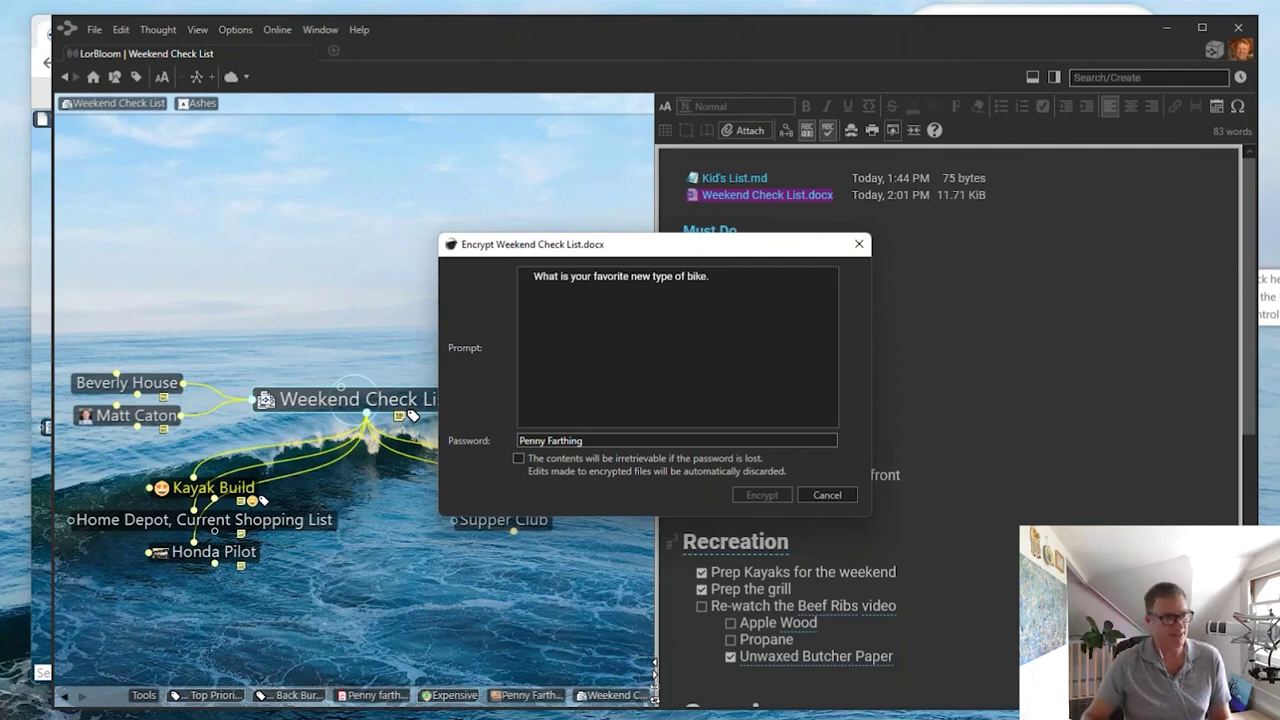
left_click(518, 459)
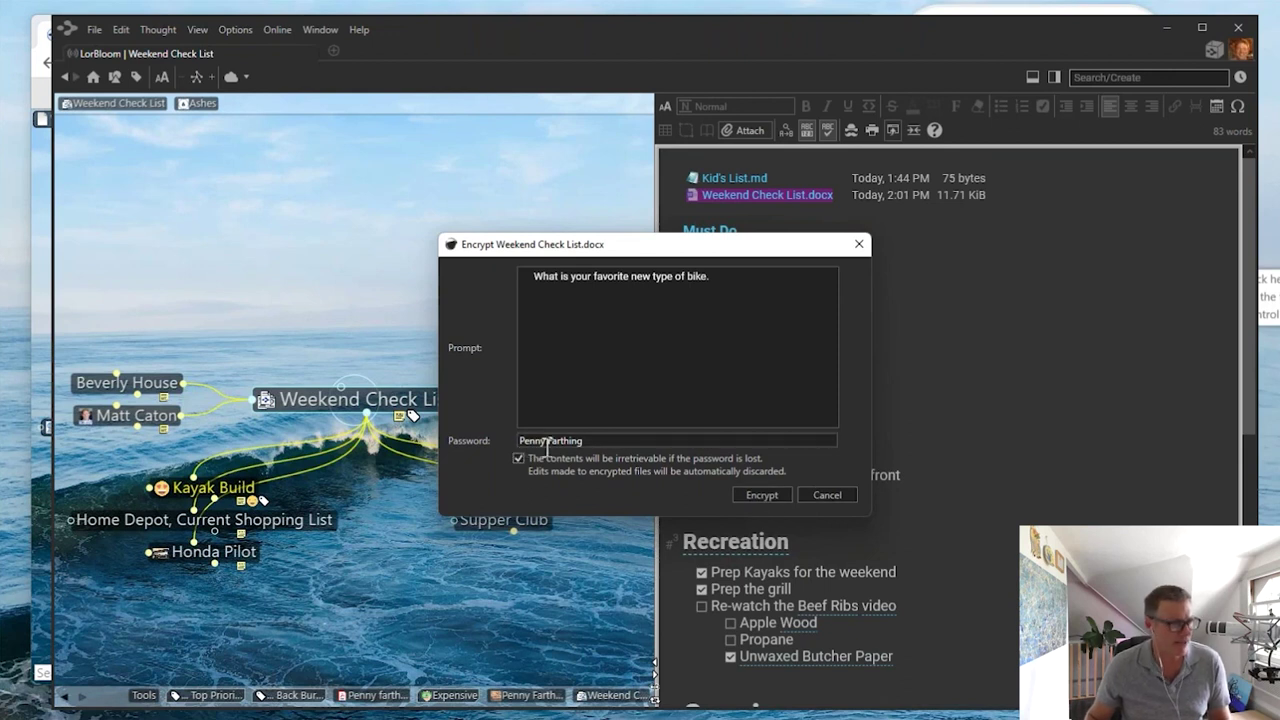
left_click(766, 496)
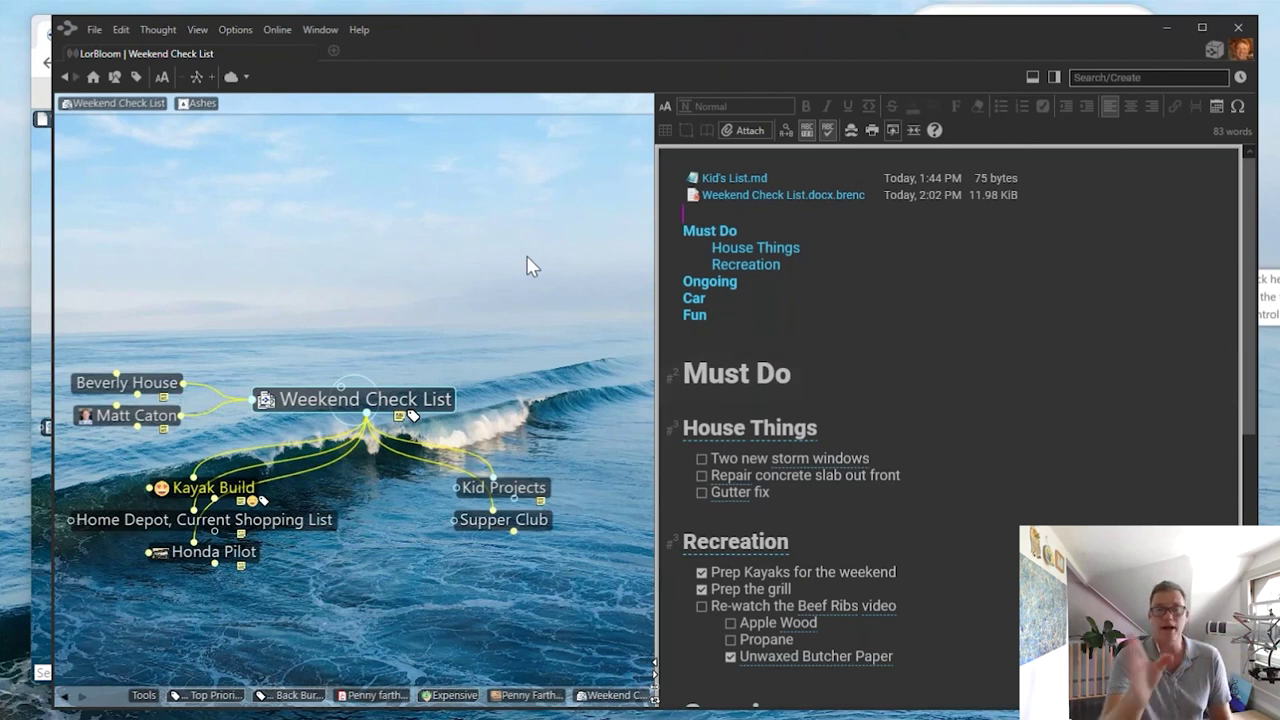
Step: Decrypt the encrypted attachment with the correct password, view it in Word, then close Word
left_click(763, 196)
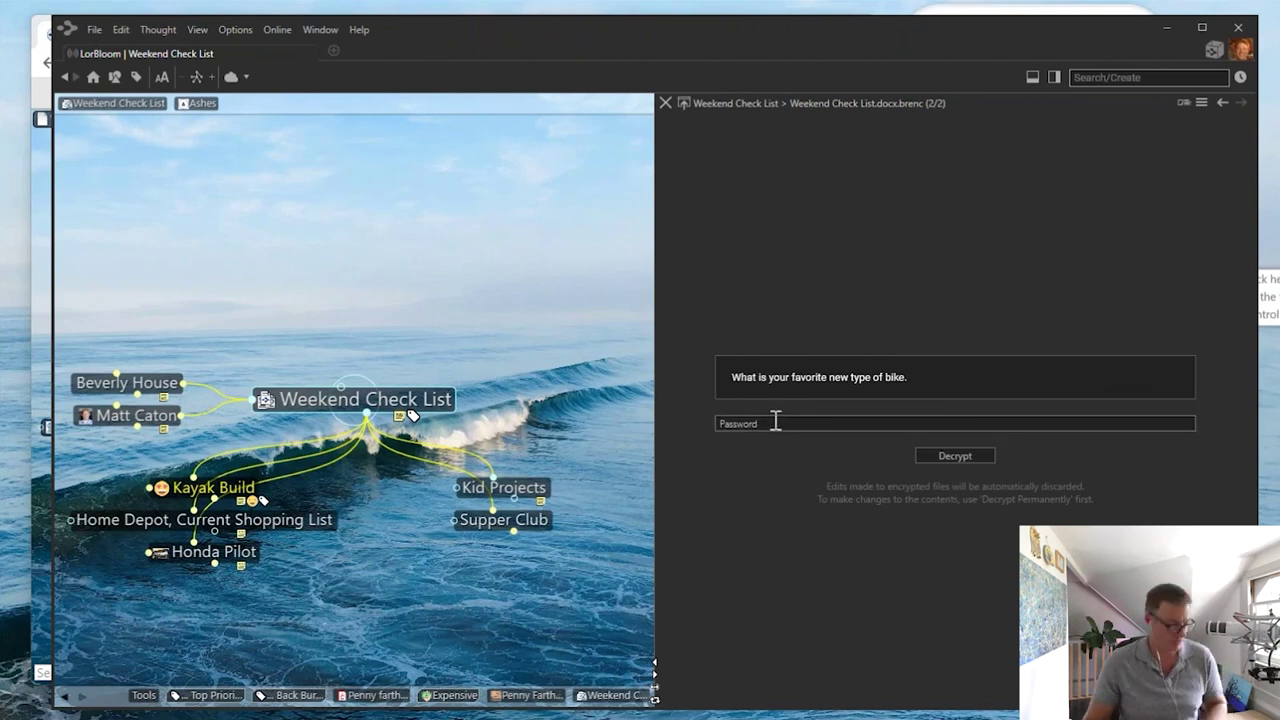
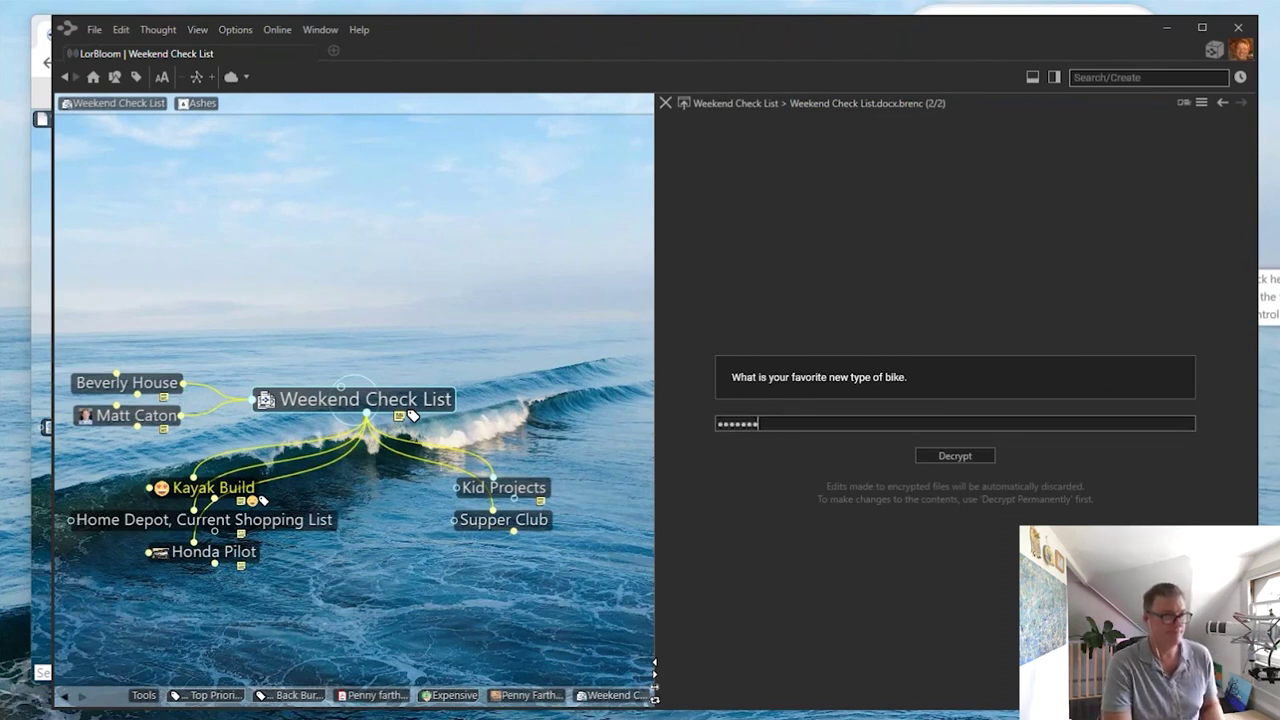
key("Return")
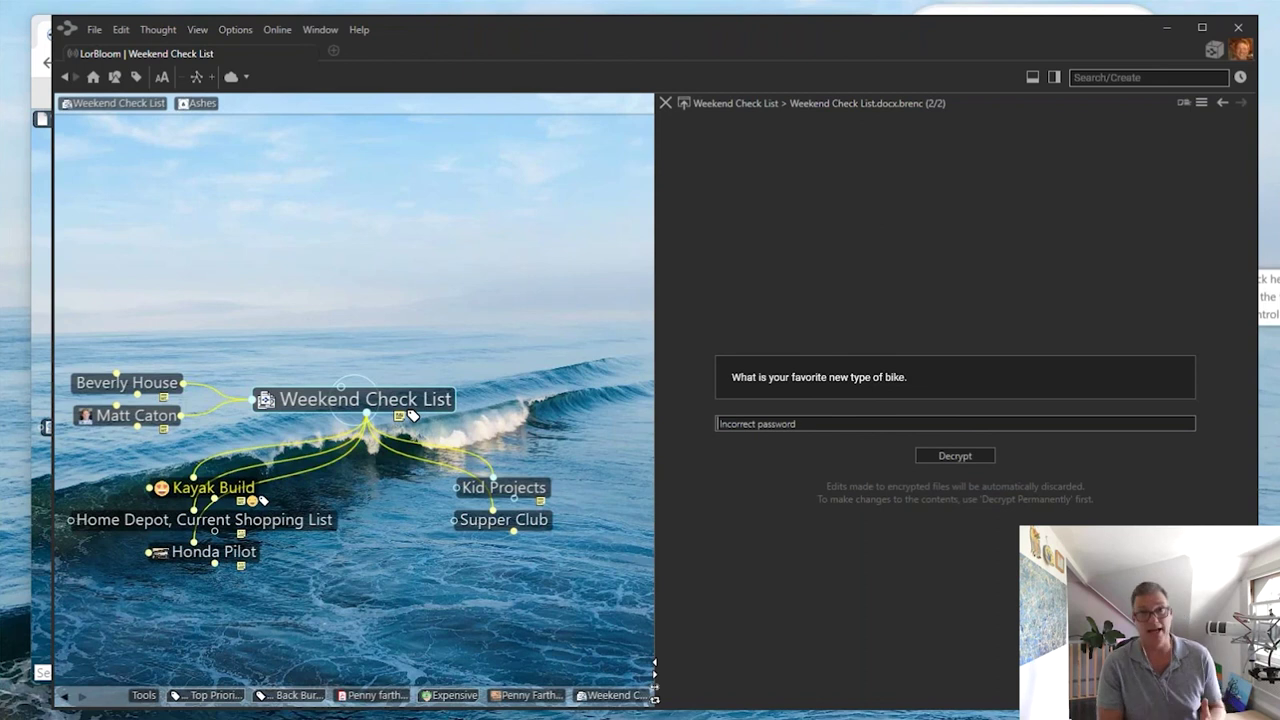
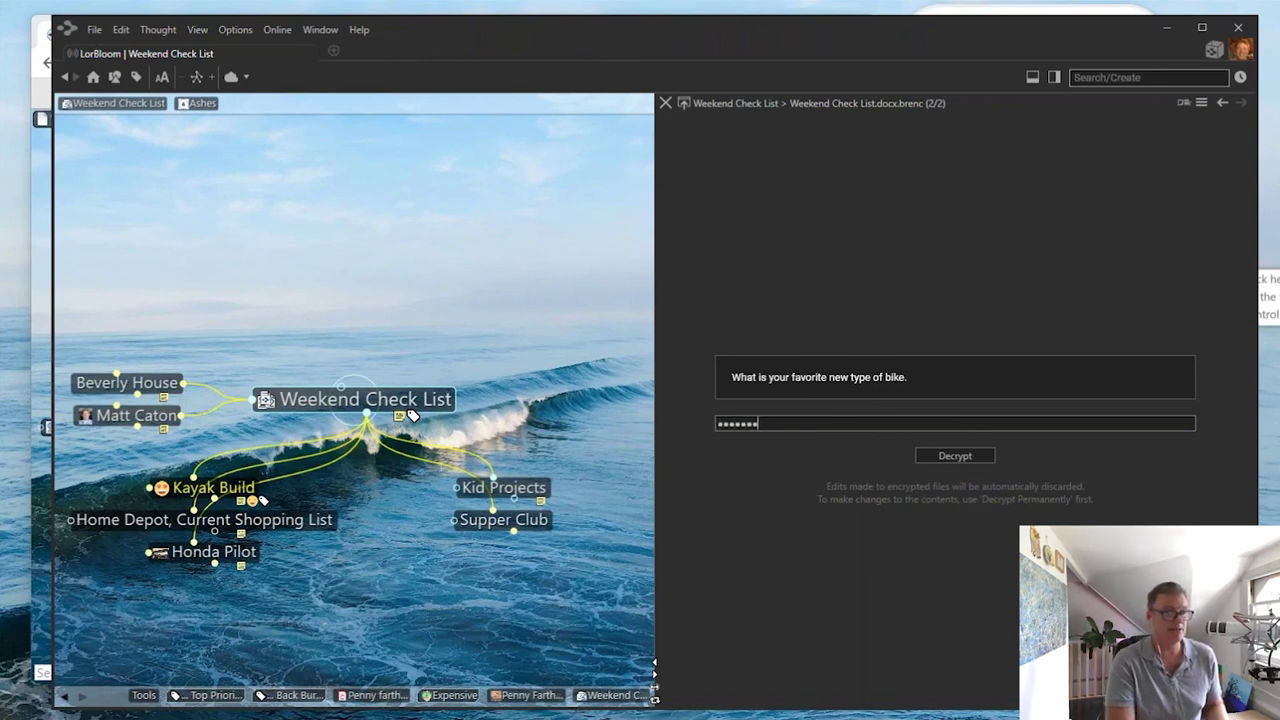
key("Return")
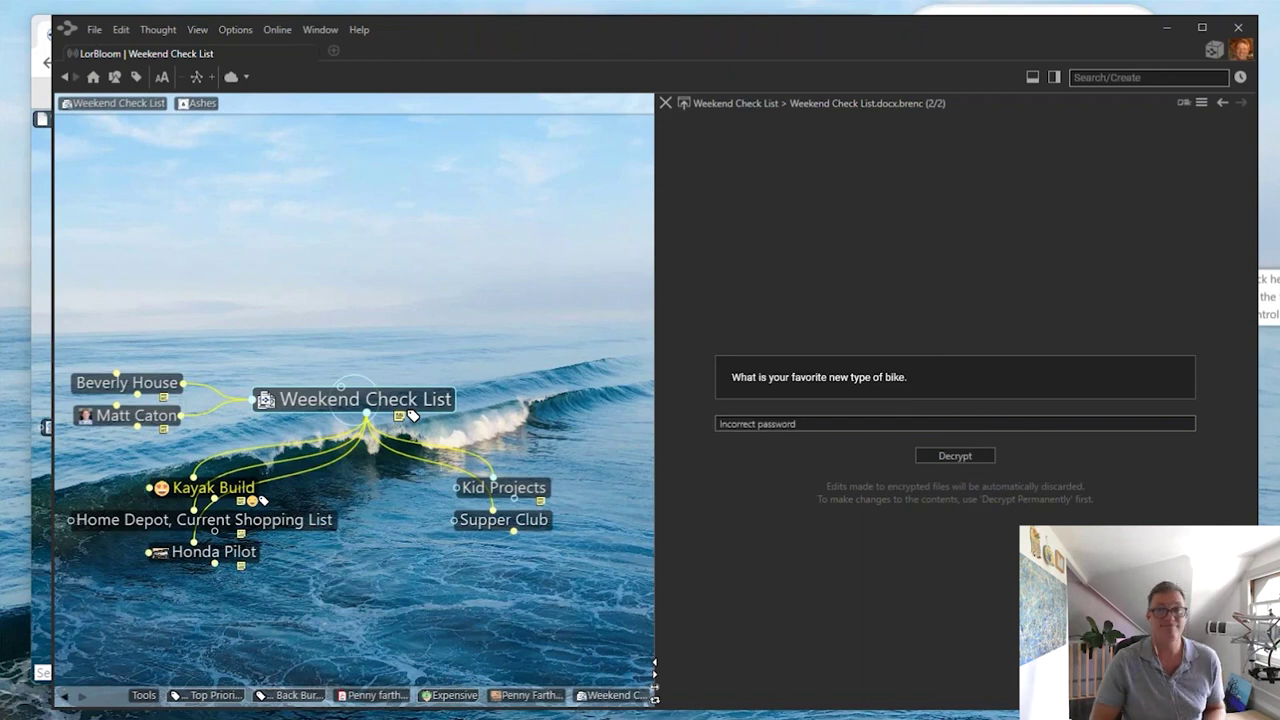
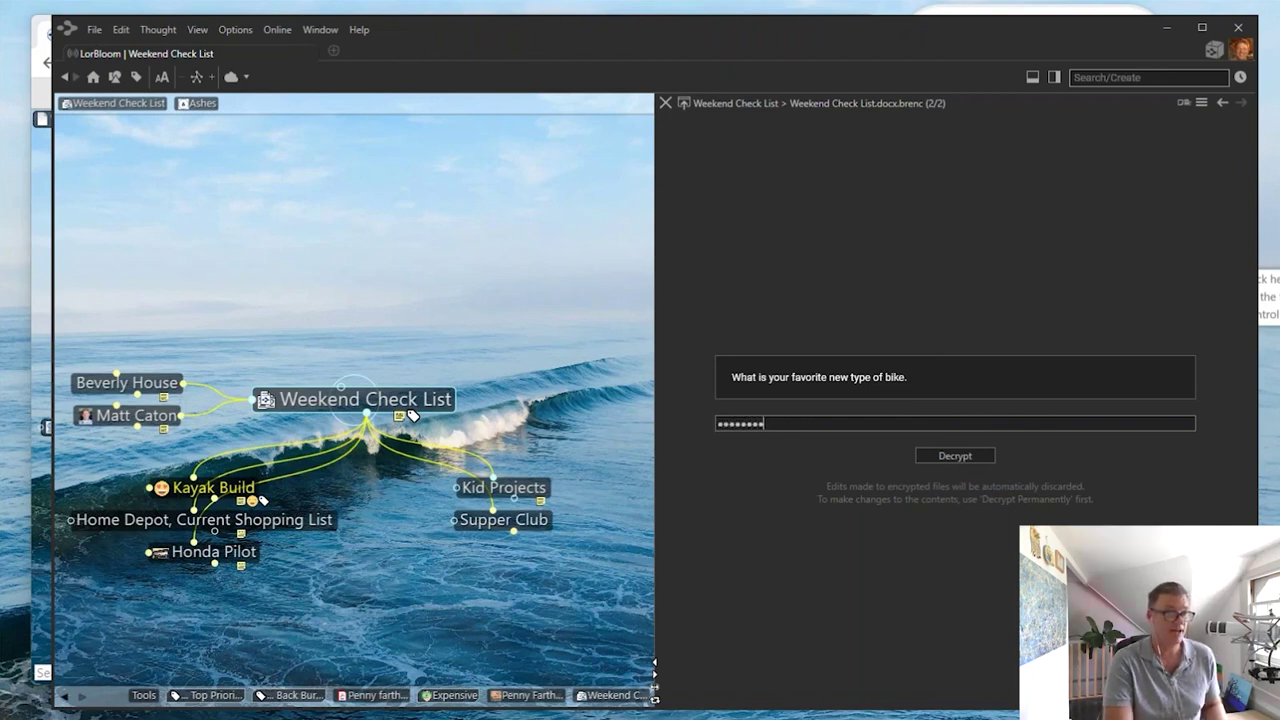
key("Return")
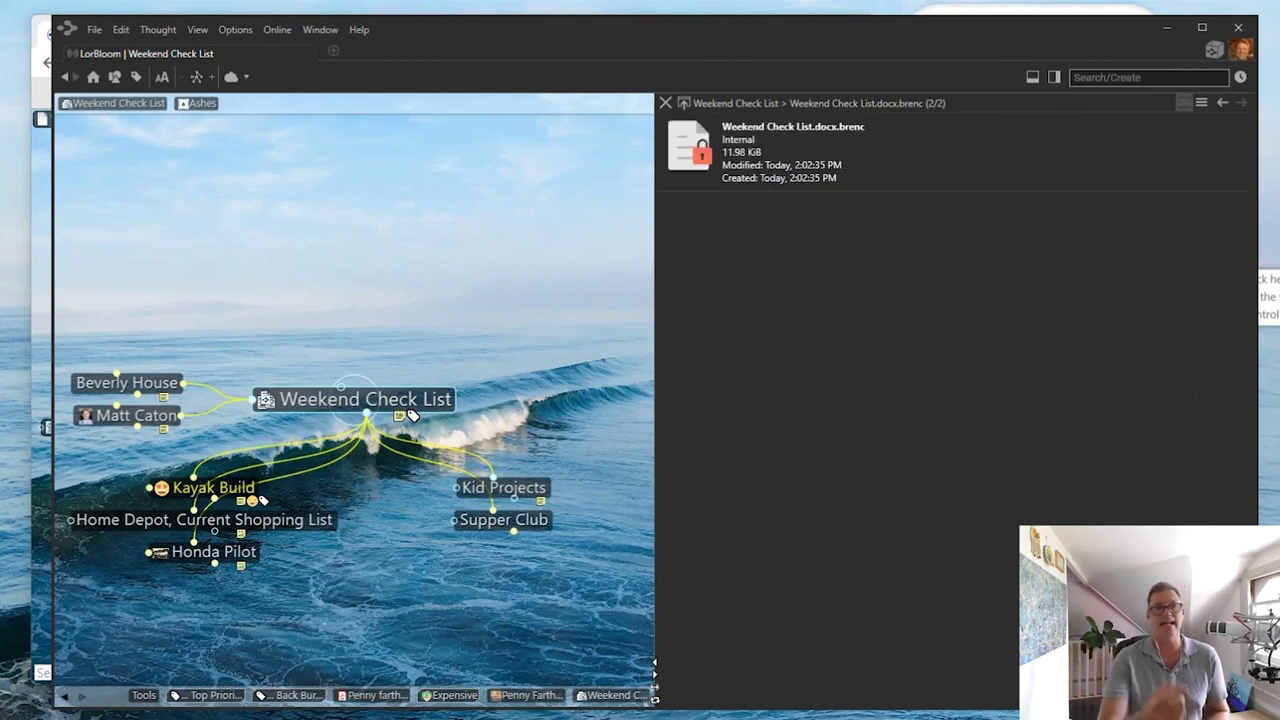
left_click(684, 104)
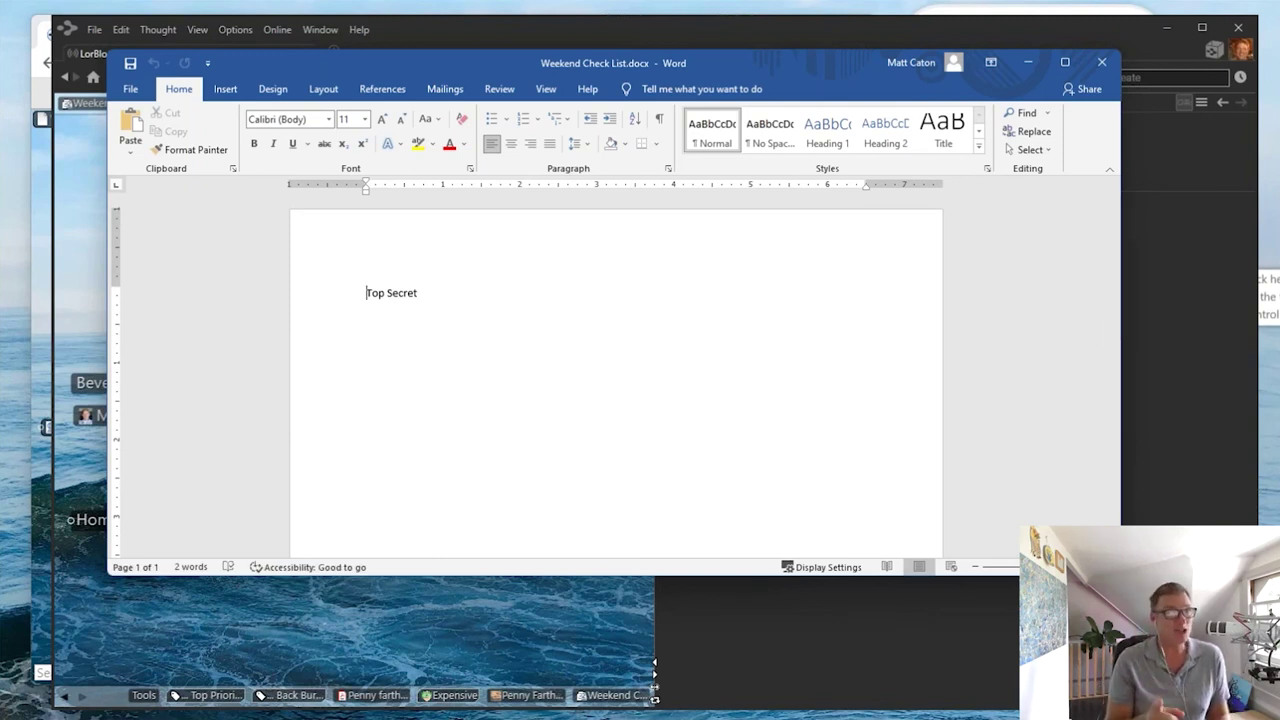
left_click(1103, 64)
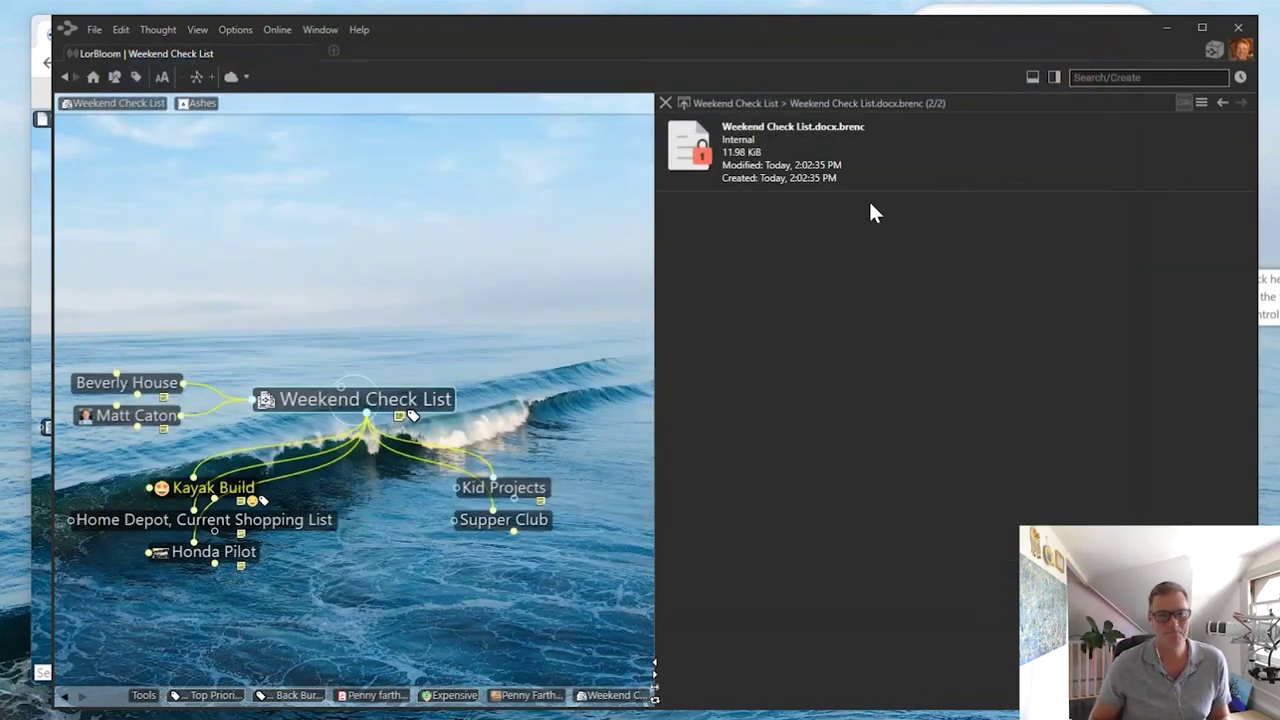
Step: Close the attachment details and move the Marketing 2021 window aside, behind the check list
left_click(665, 103)
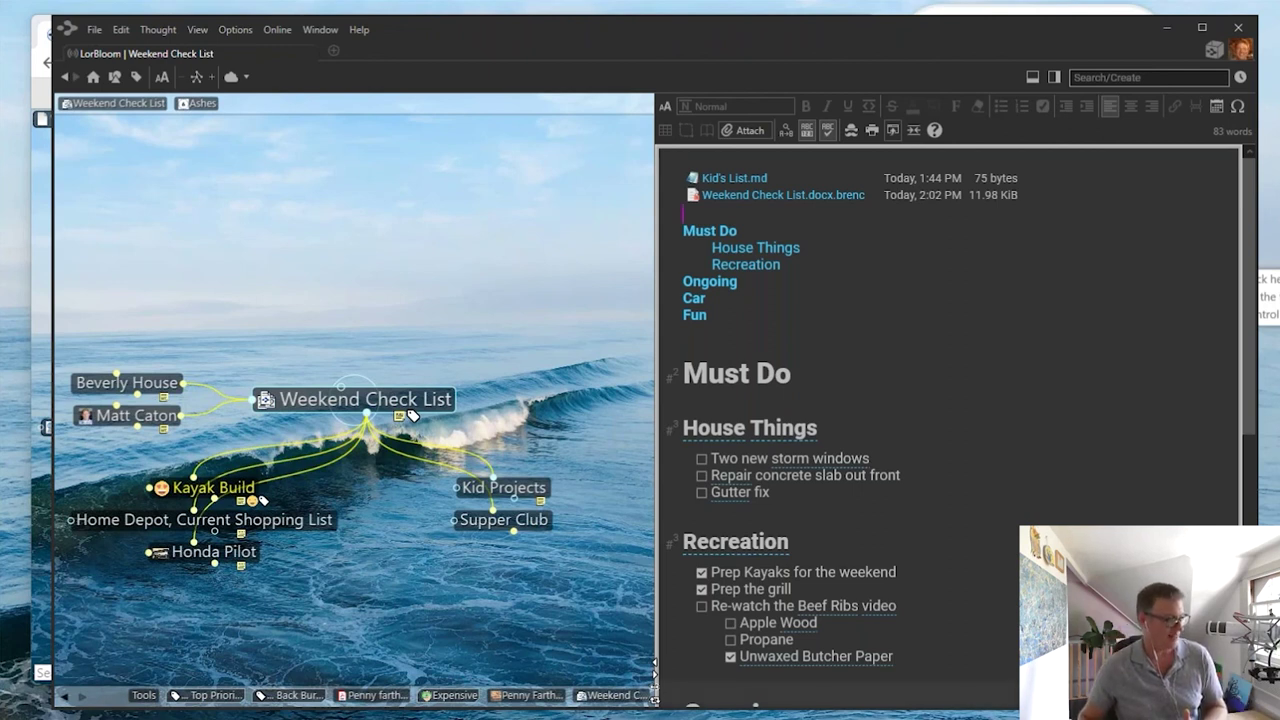
left_click_drag(848, 685, 513, 62)
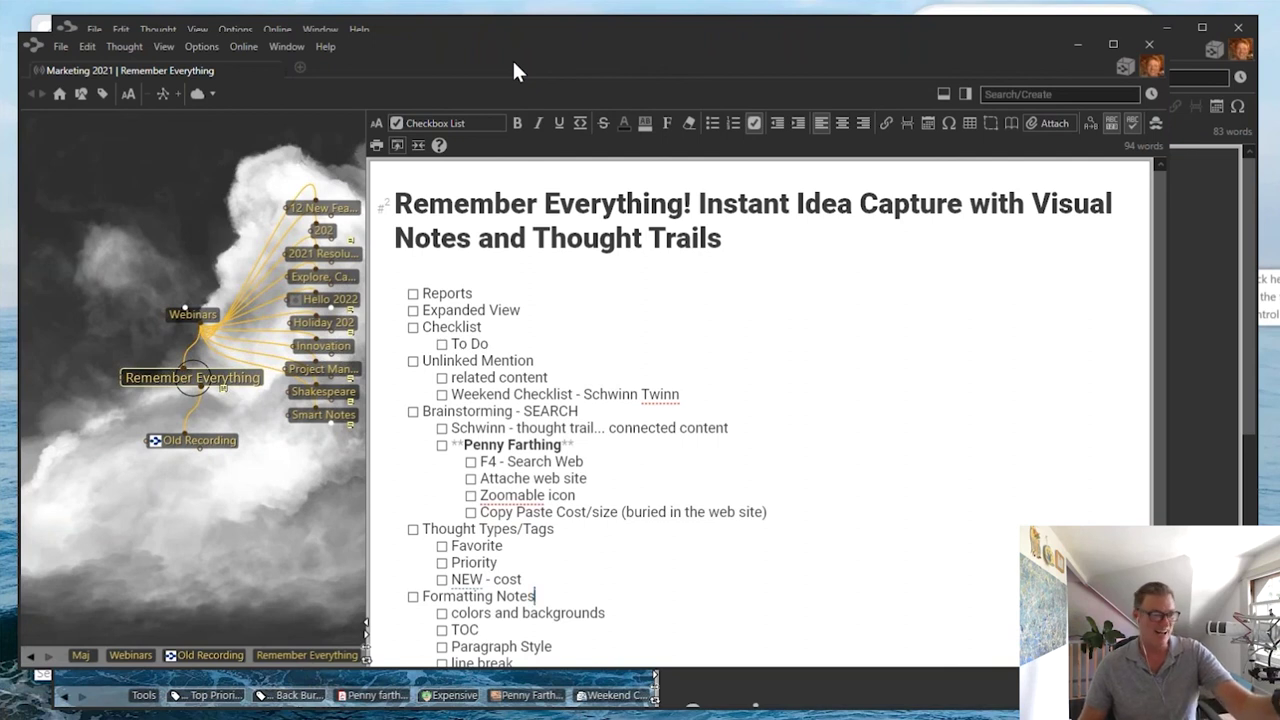
left_click_drag(518, 69, 456, 281)
key("alt+Tab")
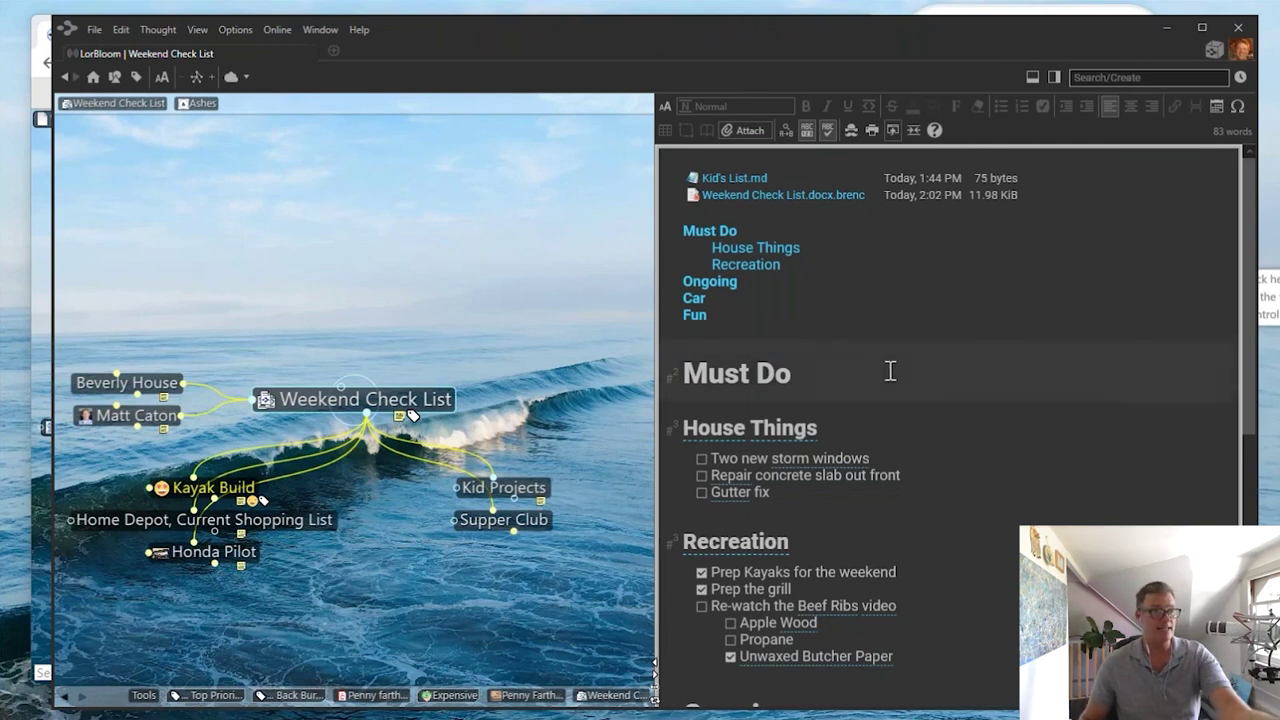
scroll(888, 370, "down", 3)
scroll(889, 369, "down", 3)
scroll(889, 369, "up", 6)
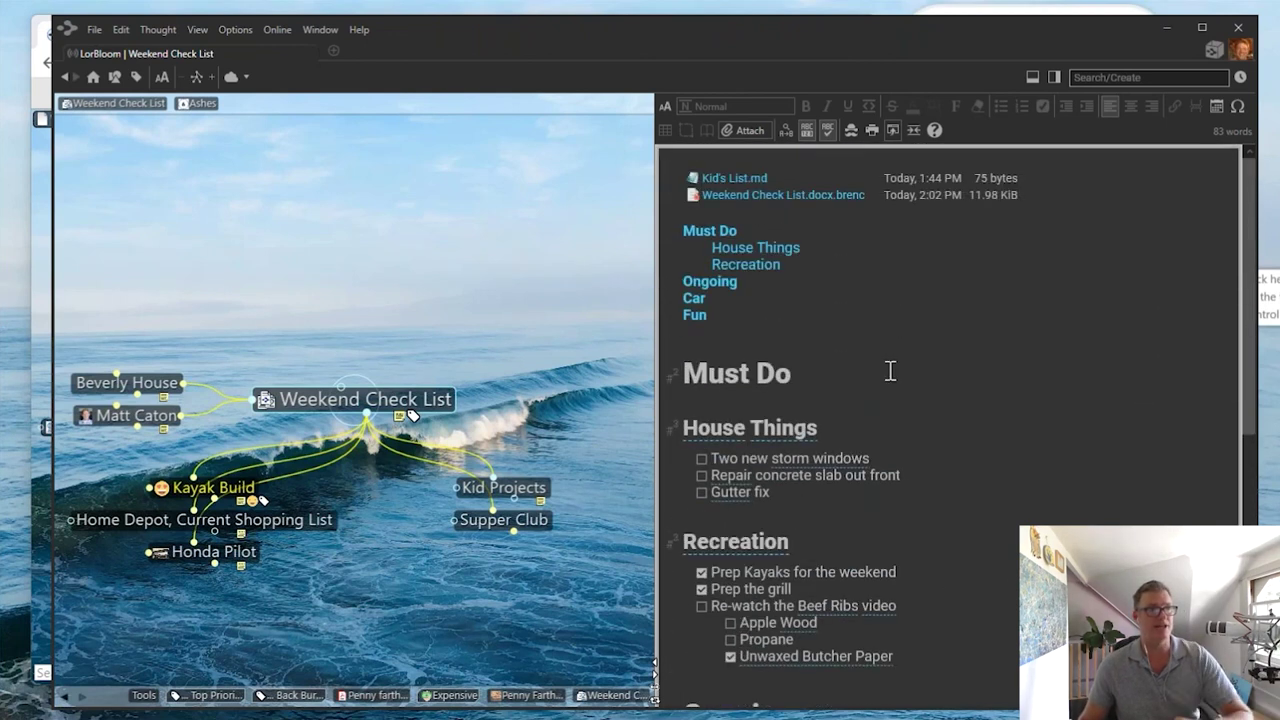
Step: Export the Weekend Check List notes to view as a web page in the browser
left_click(892, 131)
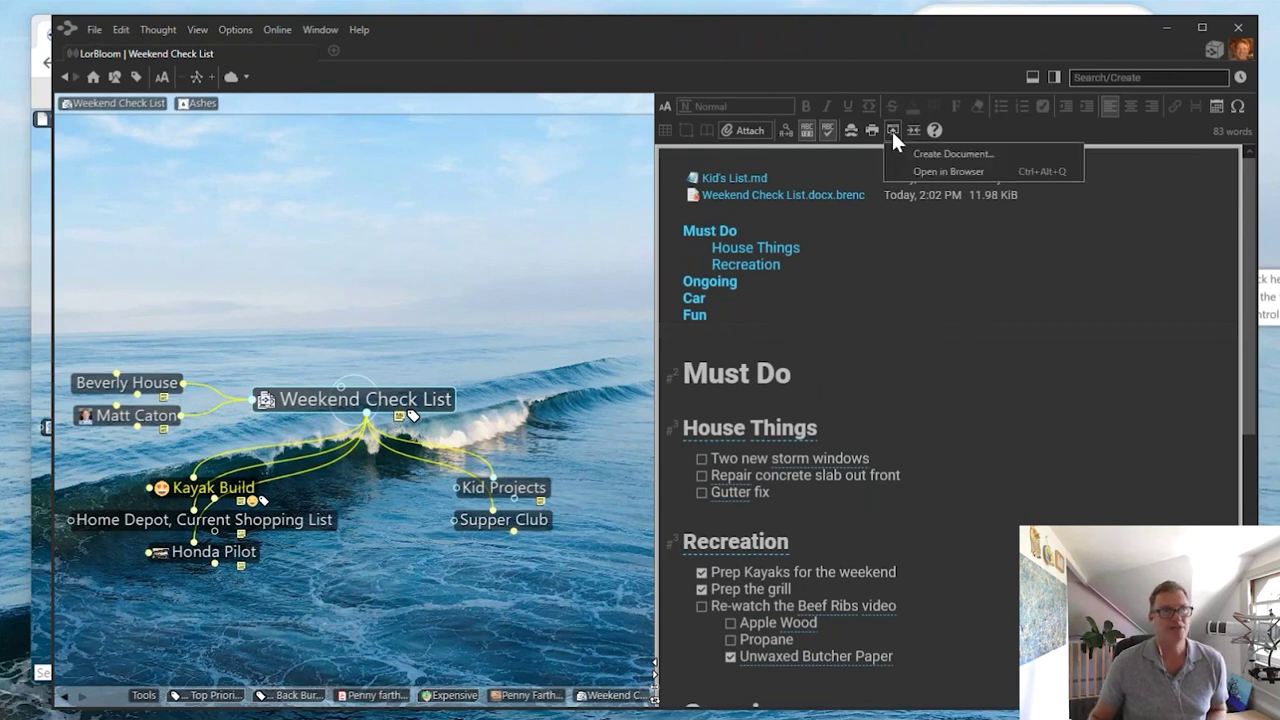
left_click(931, 172)
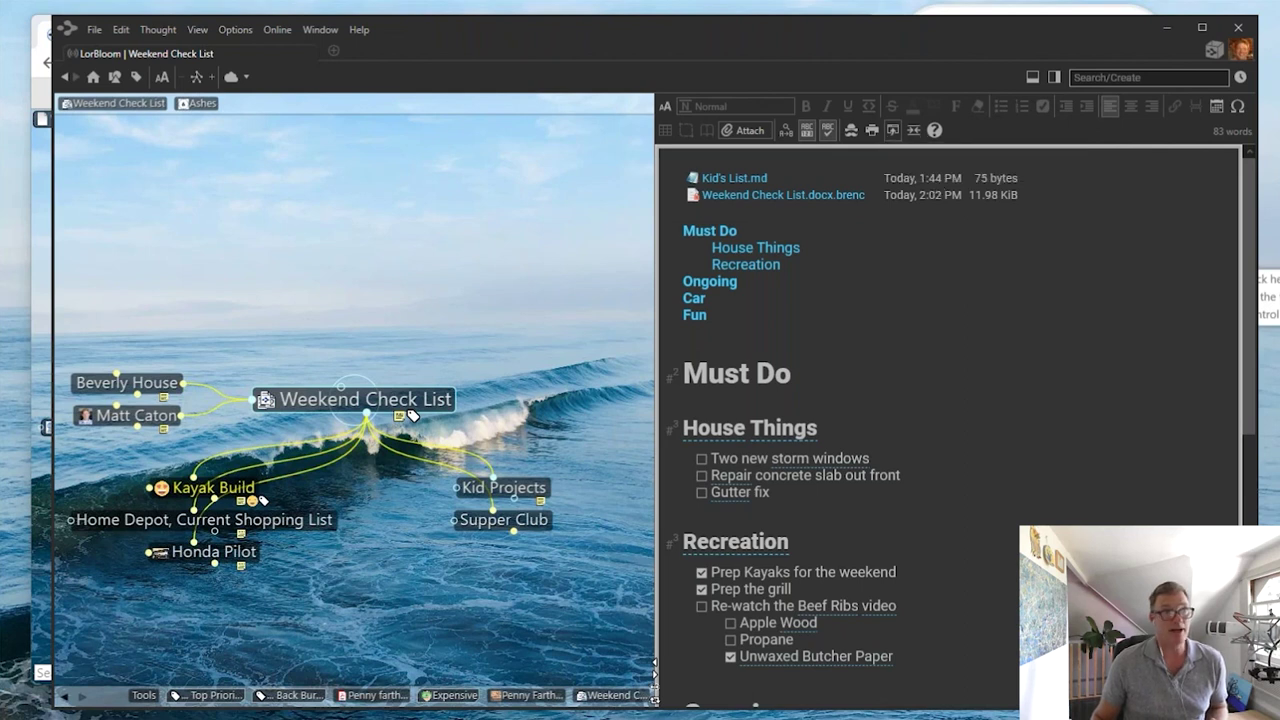
scroll(181, 256, "down", 3)
scroll(183, 266, "down", 2)
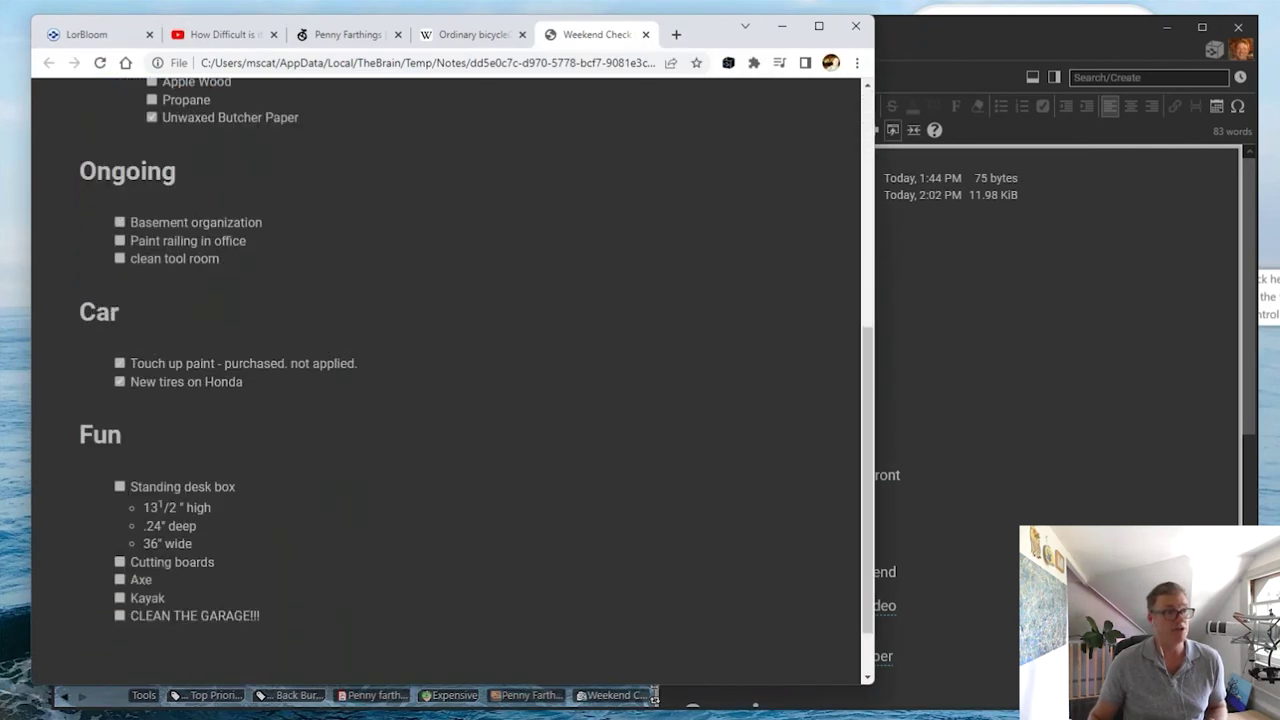
Step: Close the Weekend Check List browser tab and minimize Chrome
scroll(183, 266, "up", 5)
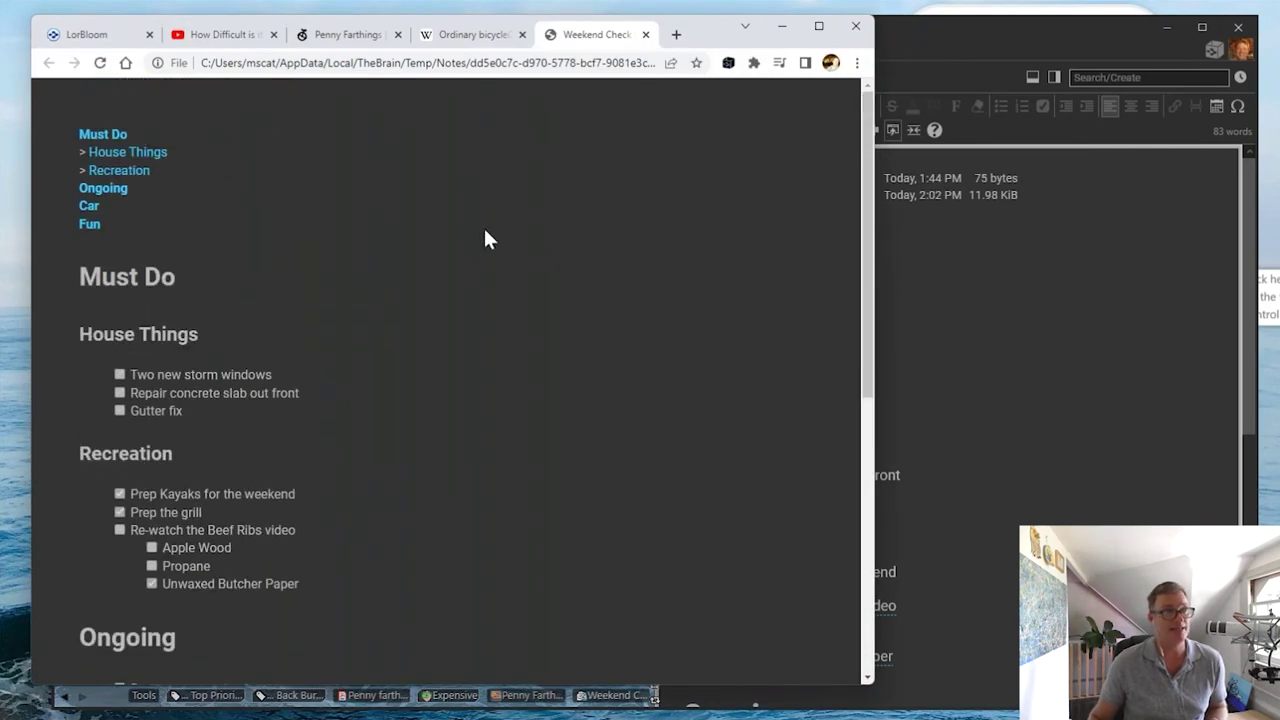
left_click(646, 35)
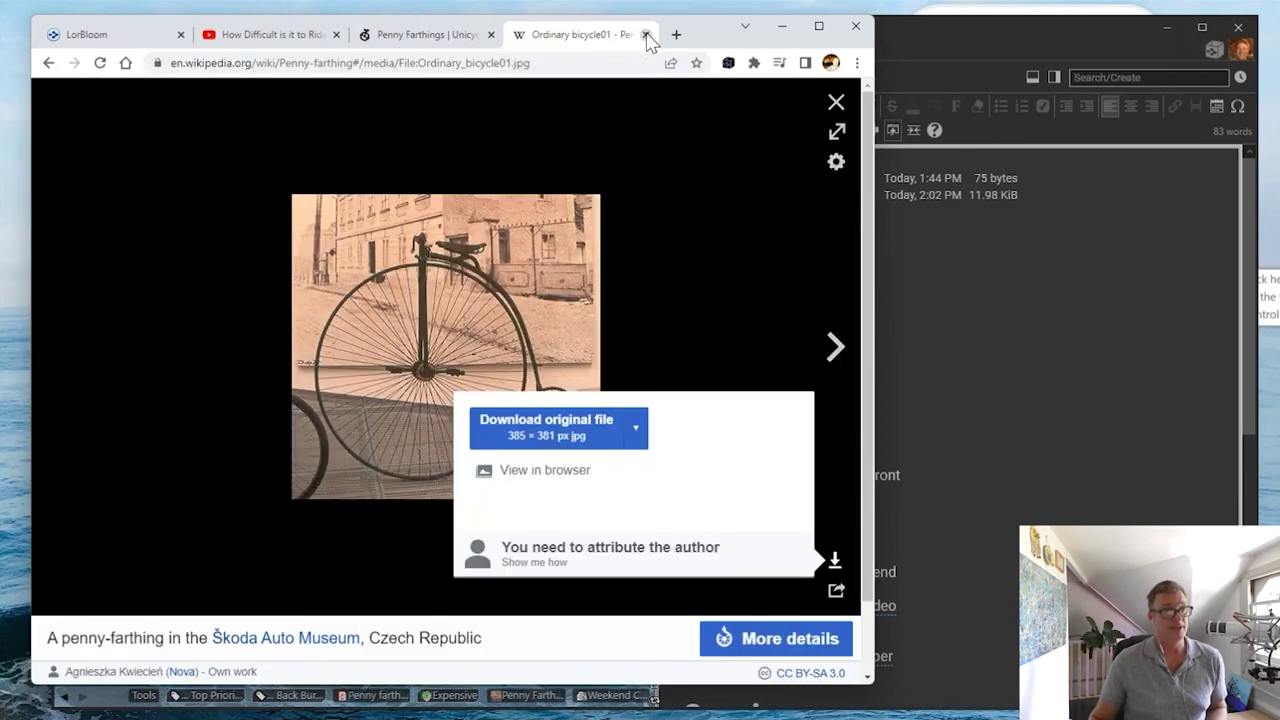
left_click(783, 30)
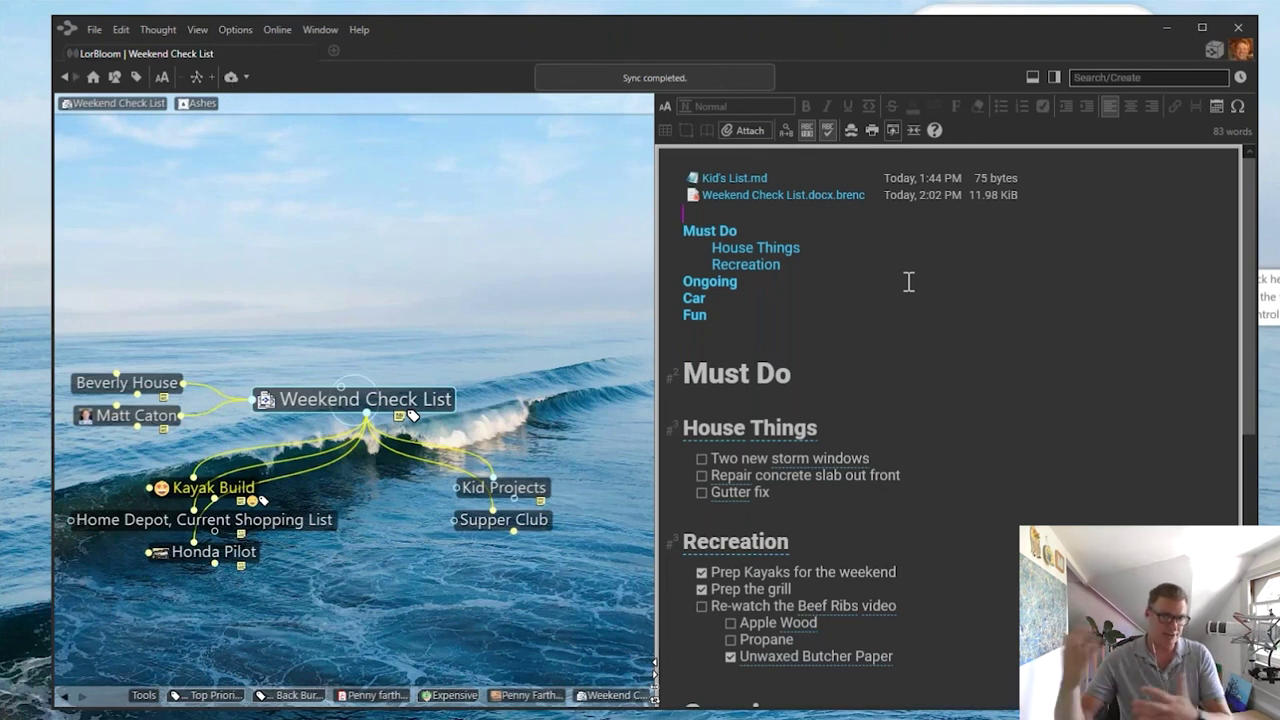
Step: Export the notes as a PDF document named Weekend Check List.pdf on the Desktop
left_click(893, 132)
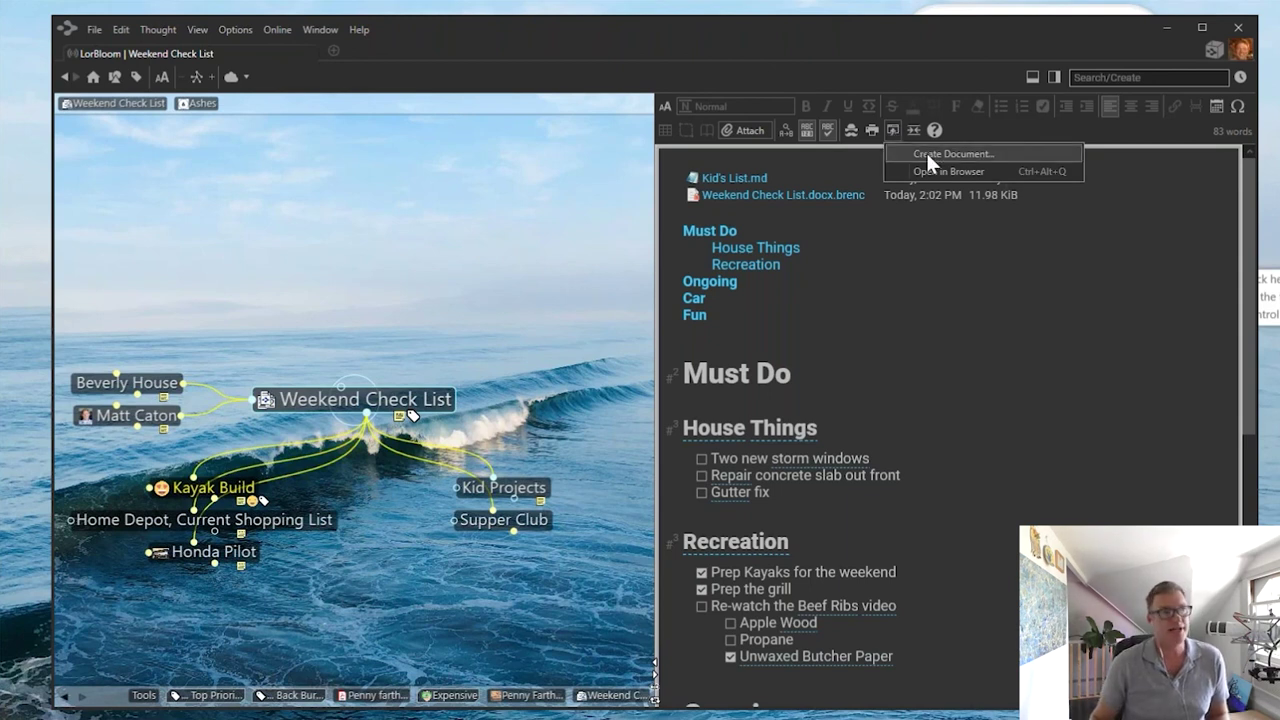
left_click(924, 155)
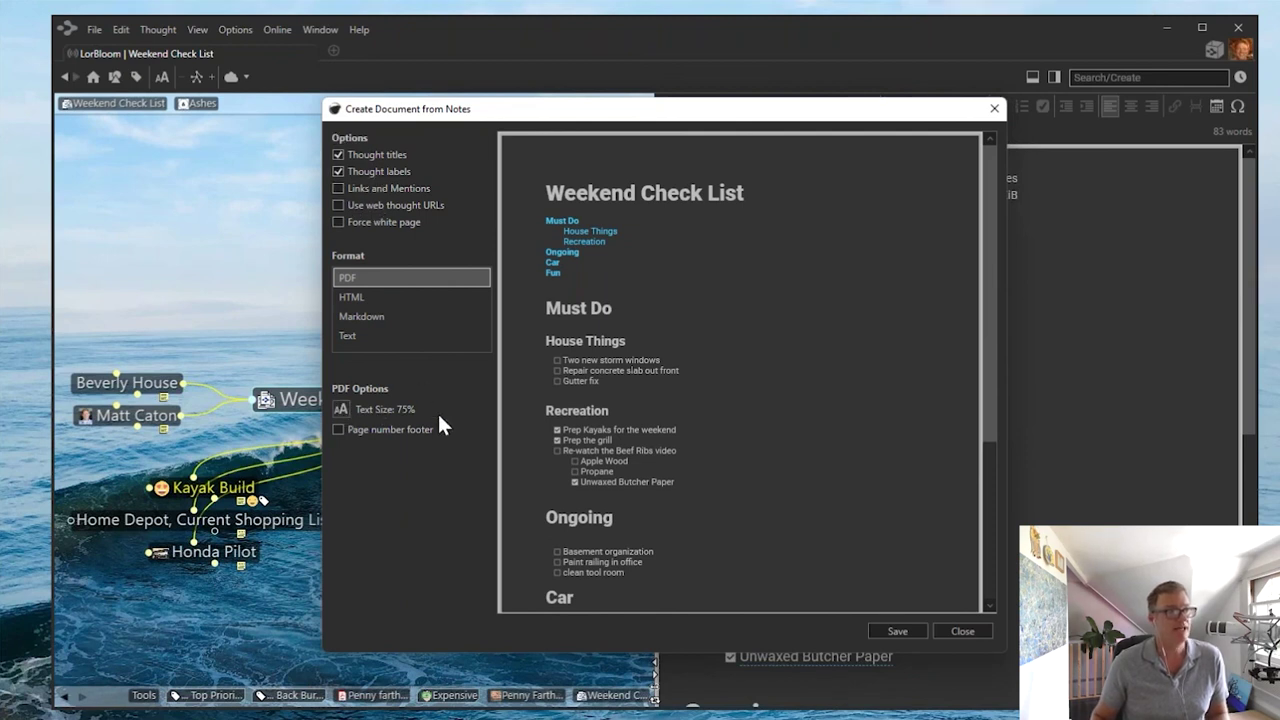
left_click(897, 631)
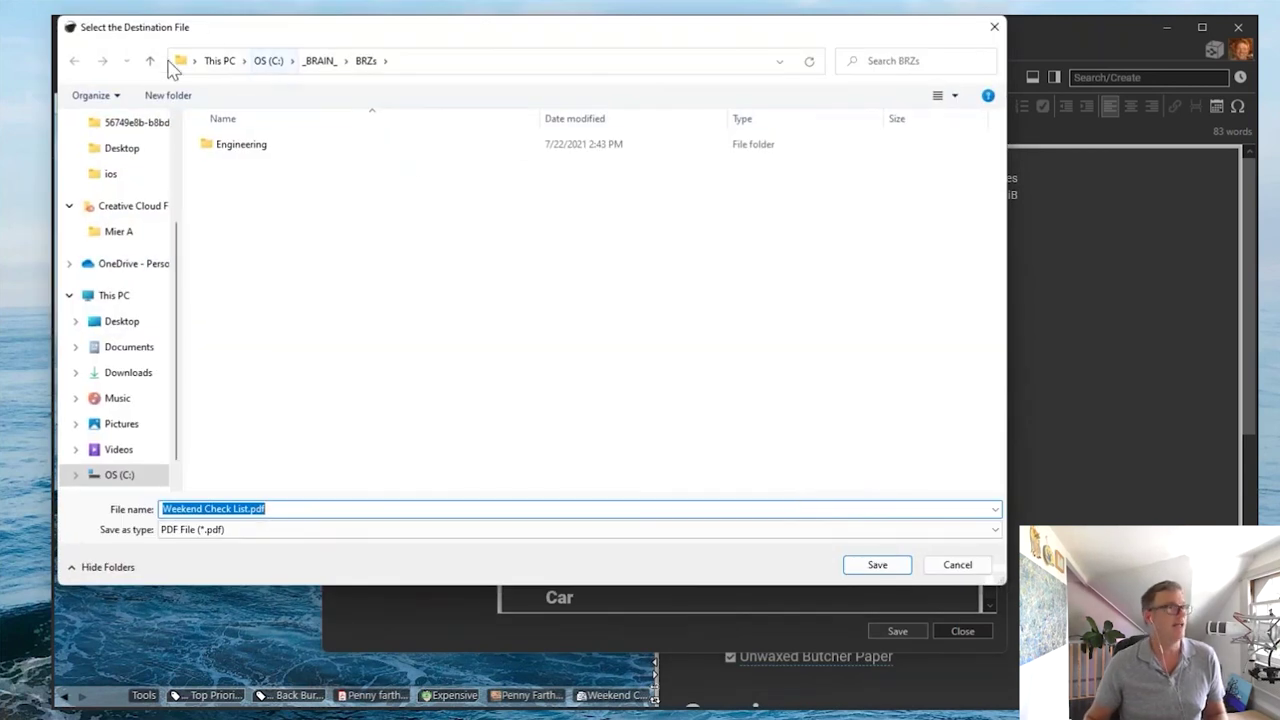
left_click(123, 324)
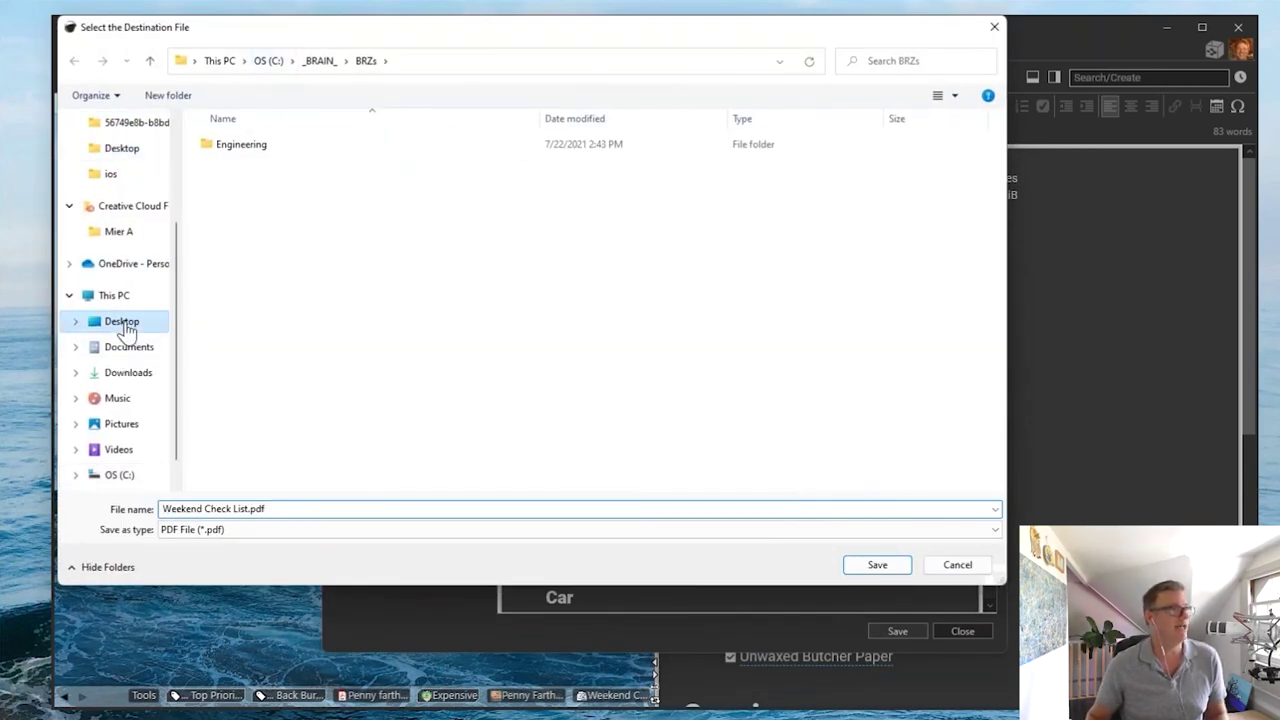
left_click(881, 565)
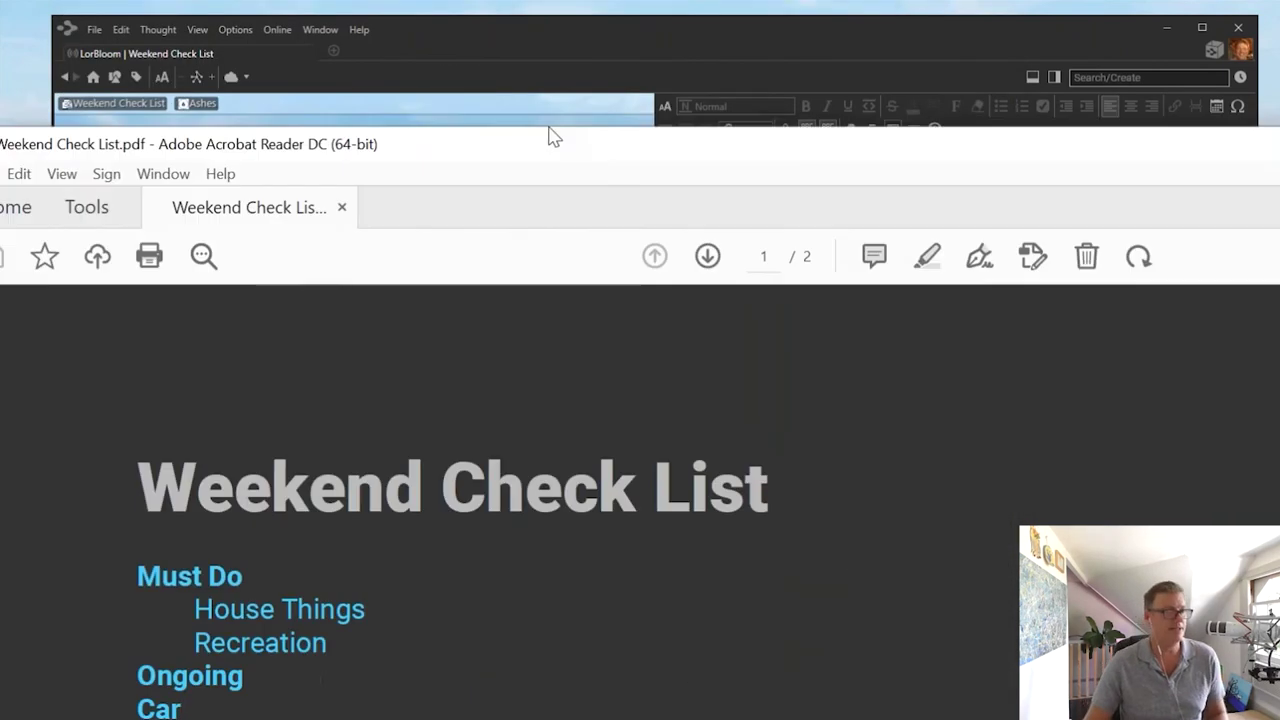
Step: Reposition the Acrobat Reader window and test the Car and Ongoing bookmark links in the PDF
left_click_drag(549, 134, 766, 126)
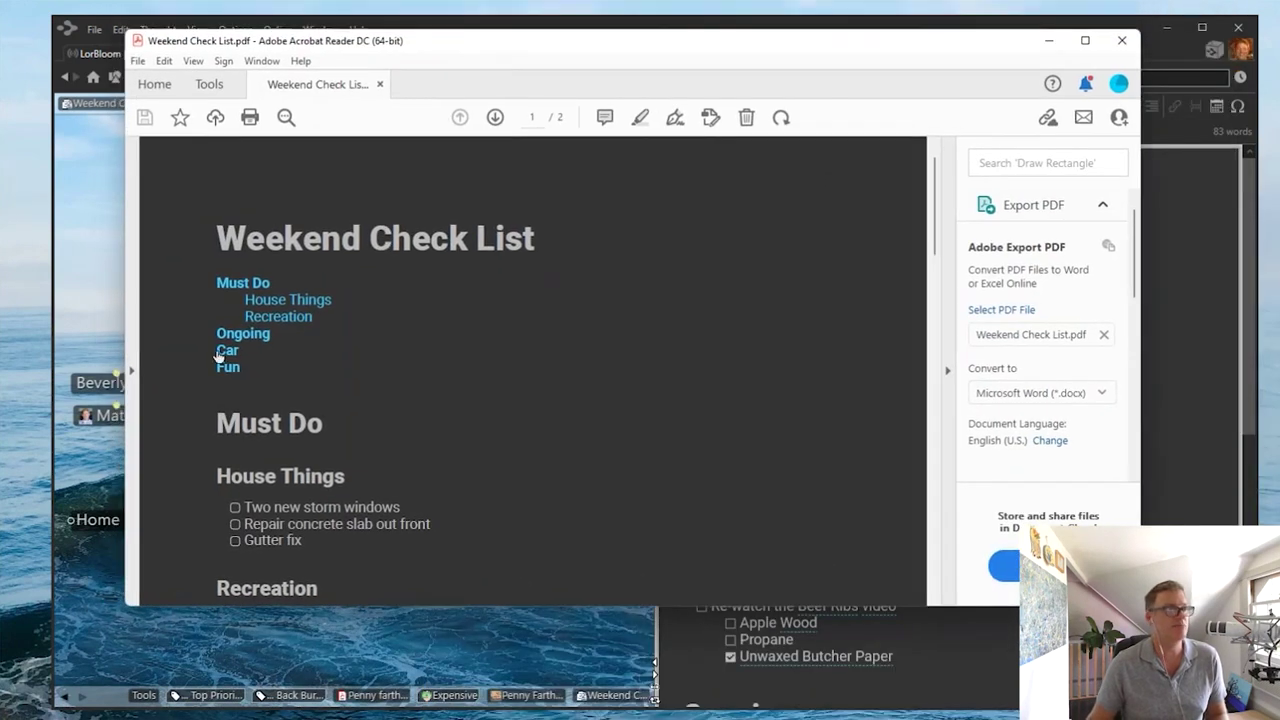
left_click(227, 350)
scroll(250, 318, "up", 6)
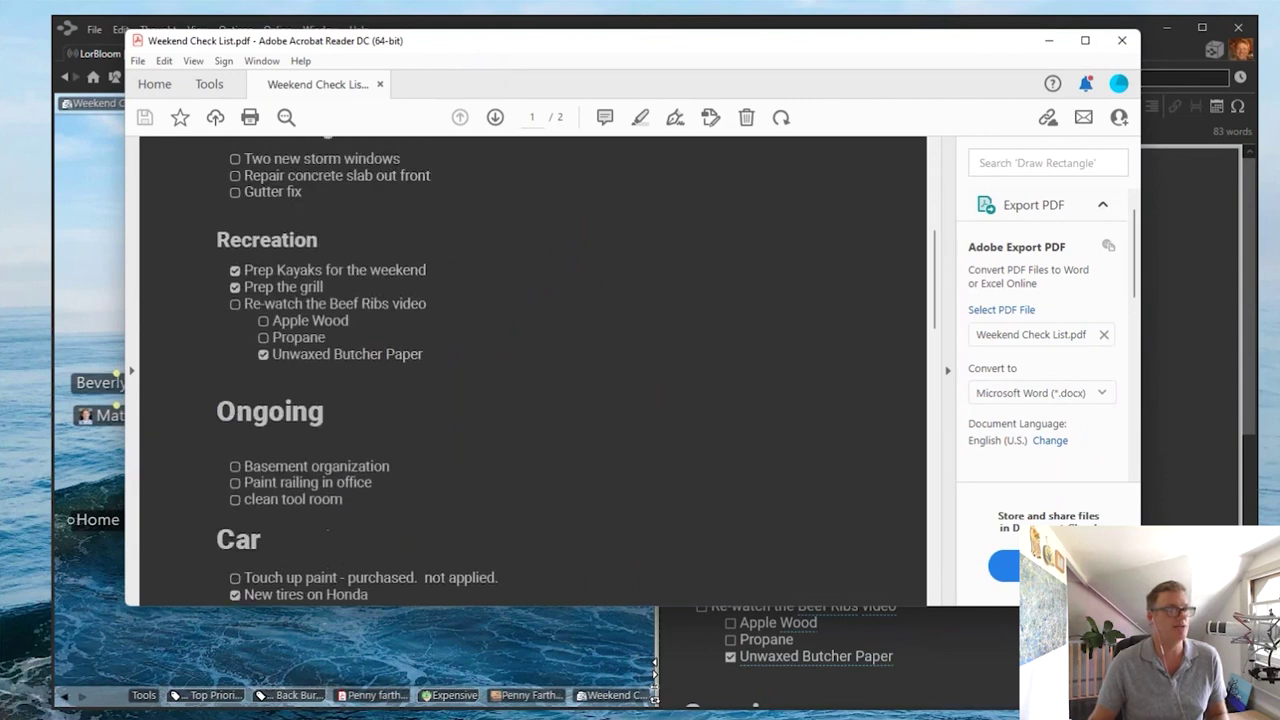
left_click(243, 333)
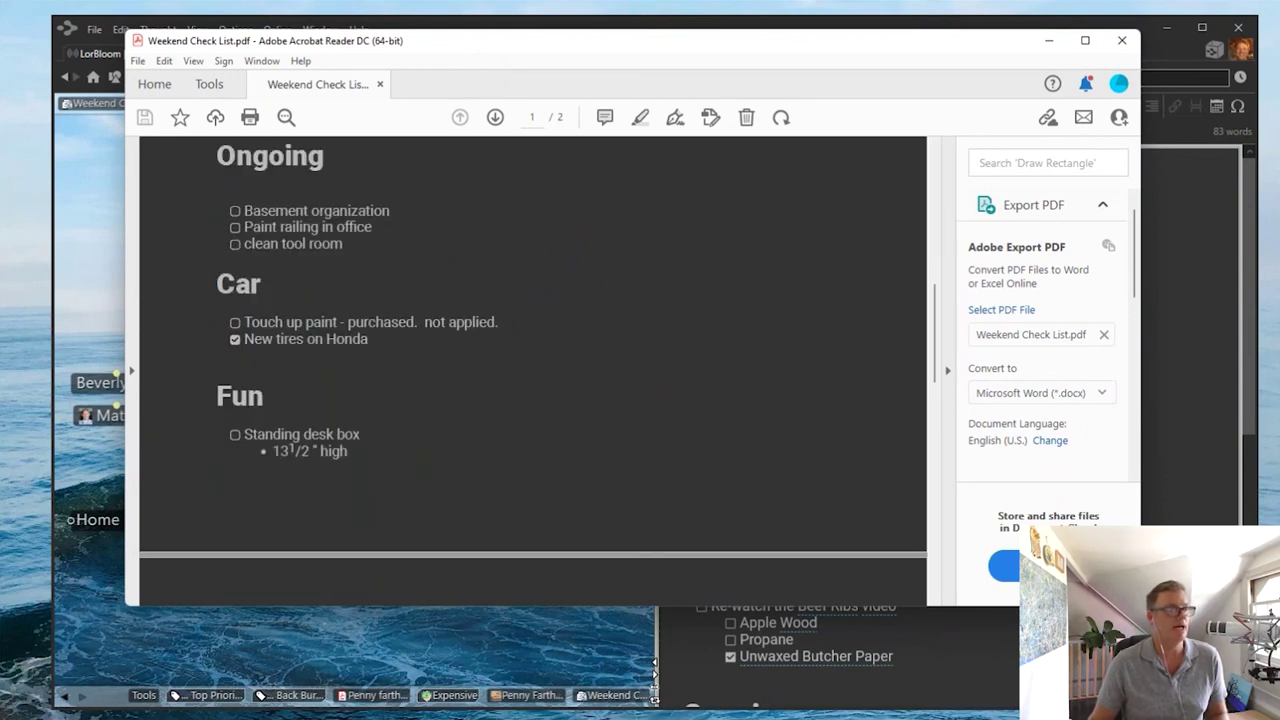
scroll(243, 333, "up", 5)
scroll(530, 370, "up", 3)
scroll(530, 370, "down", 1)
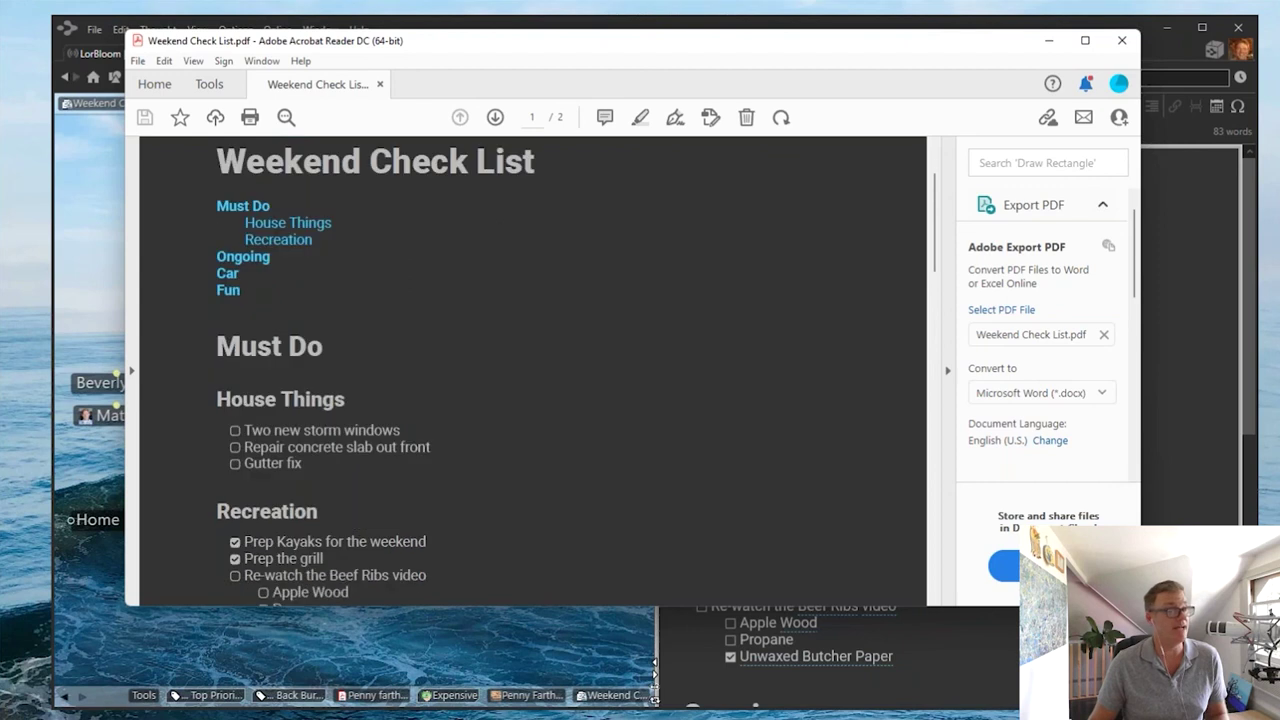
scroll(530, 370, "down", 3)
scroll(530, 370, "up", 3)
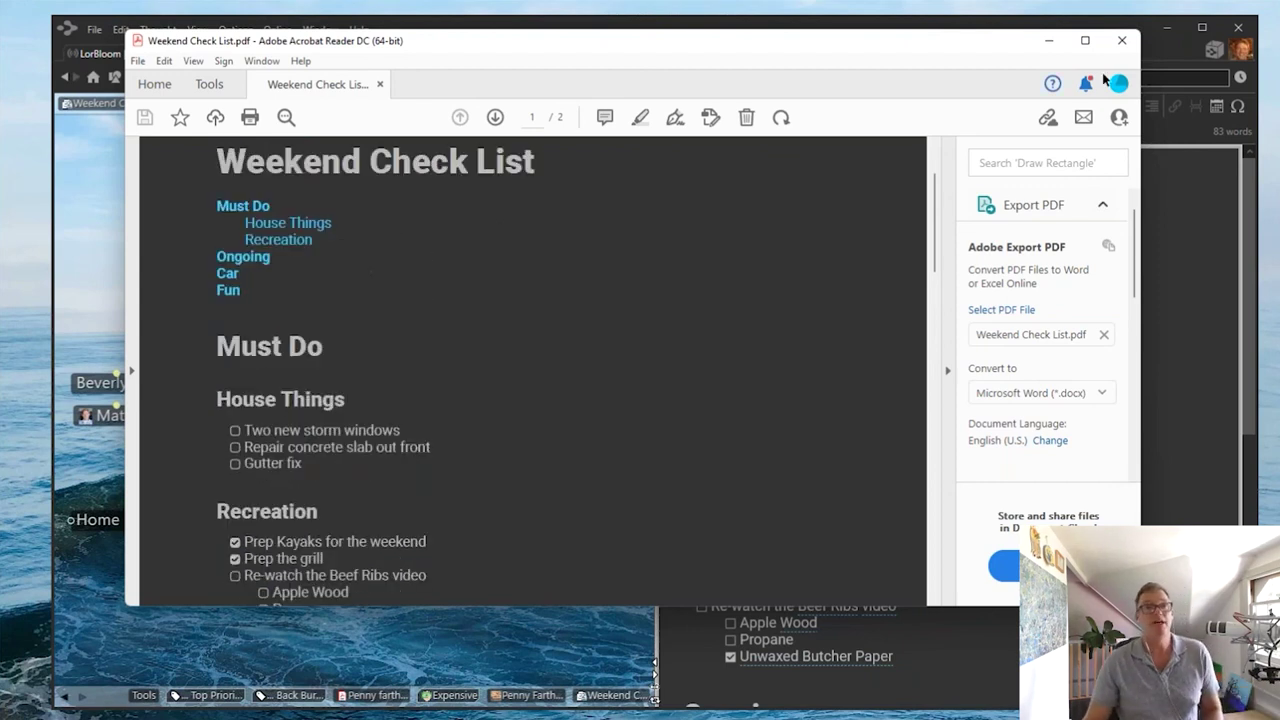
Step: Close Acrobat Reader, place the cursor below Gutter fix, and widen the mind map area
left_click(1122, 40)
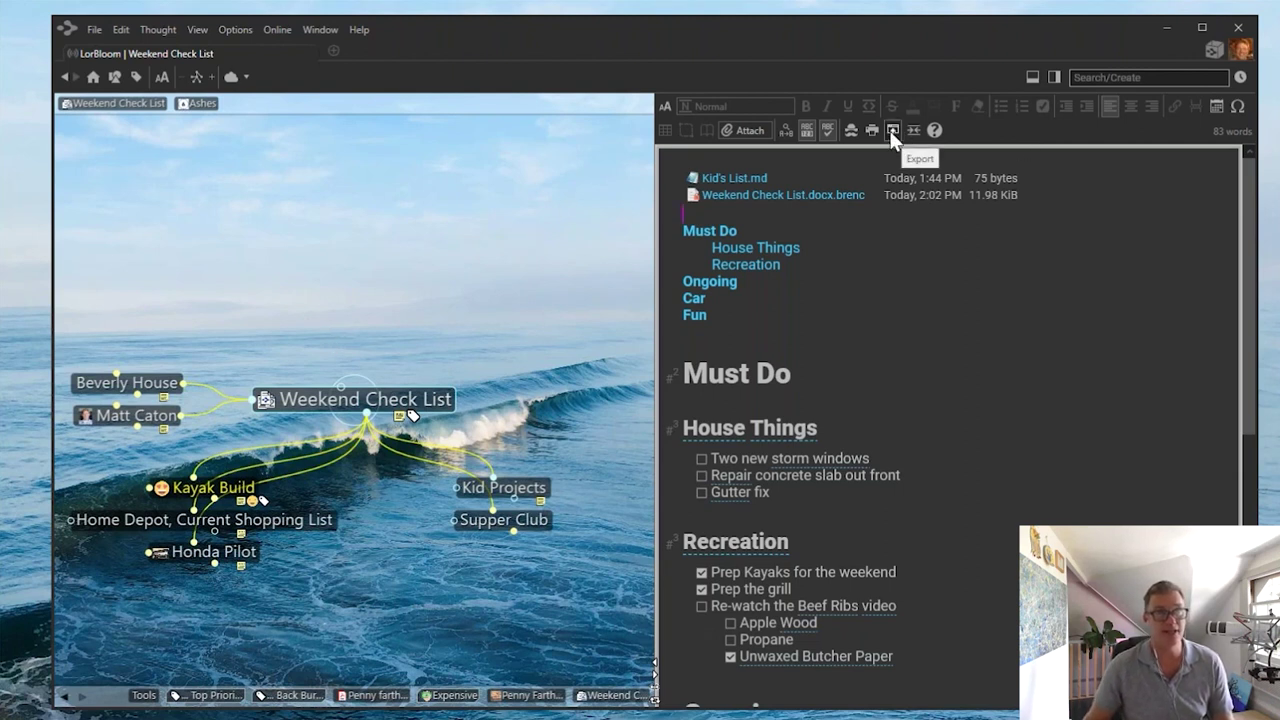
left_click(1031, 508)
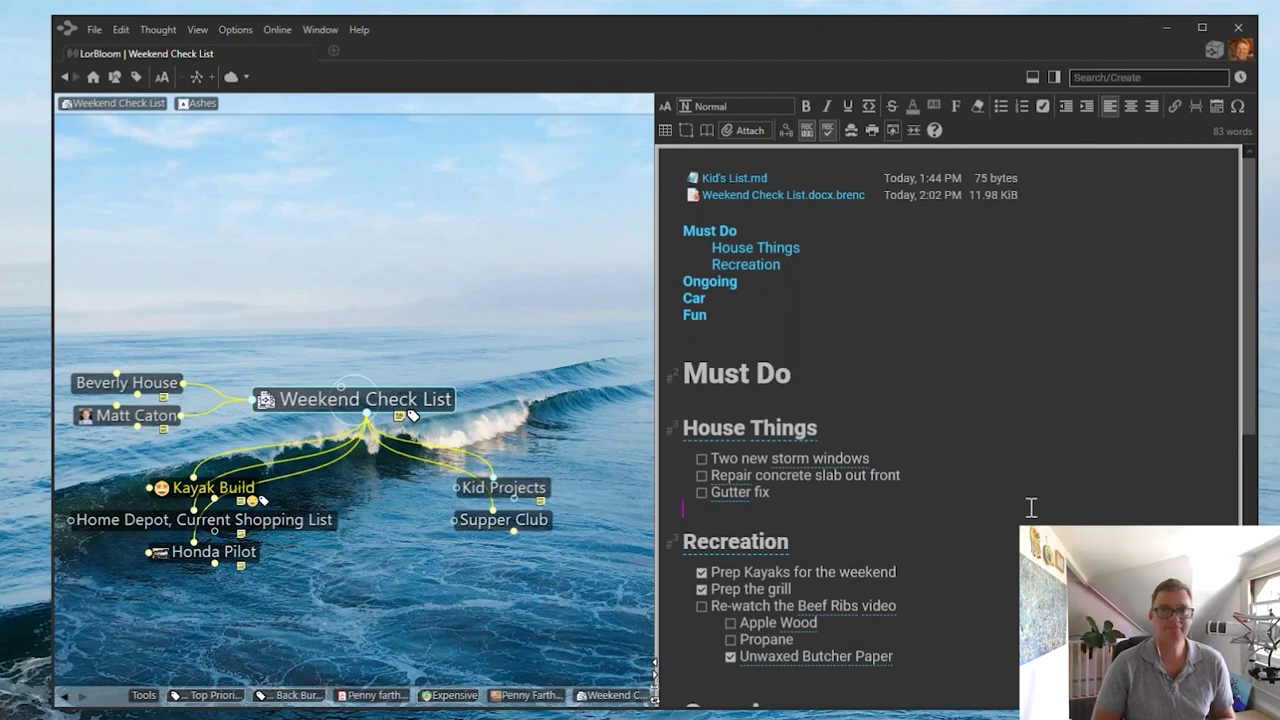
left_click(1031, 507)
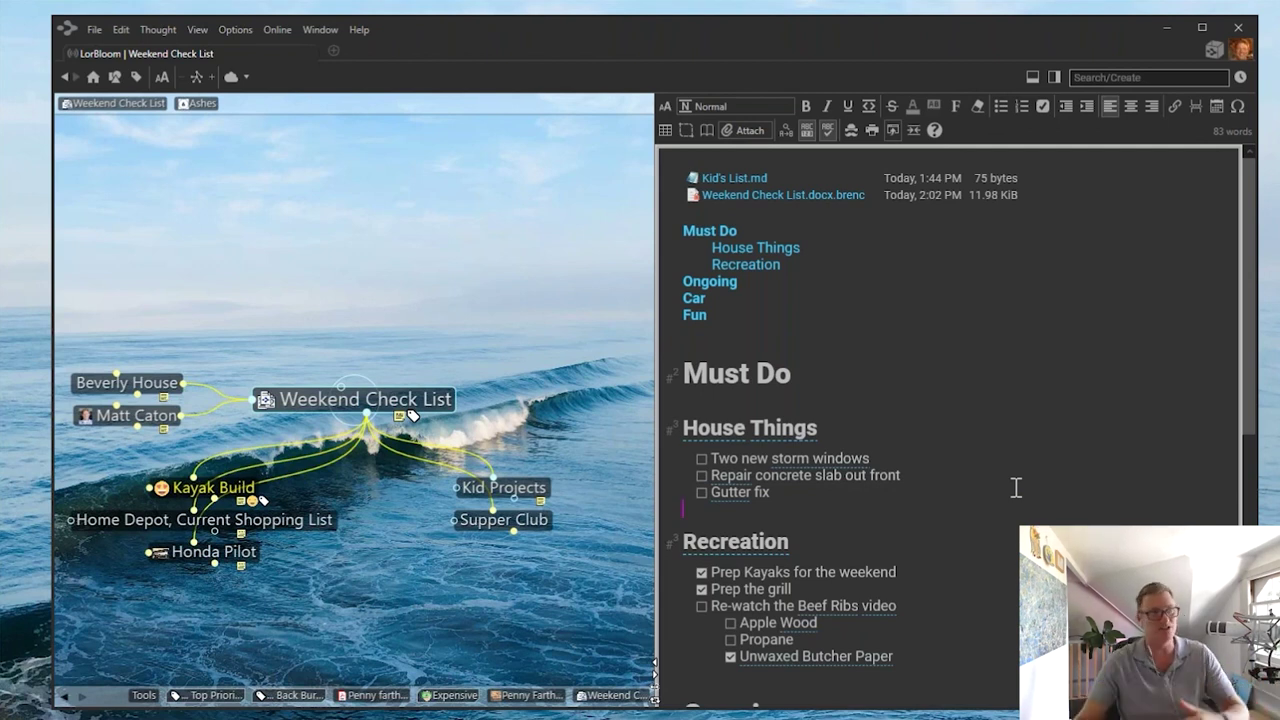
left_click_drag(660, 492, 765, 488)
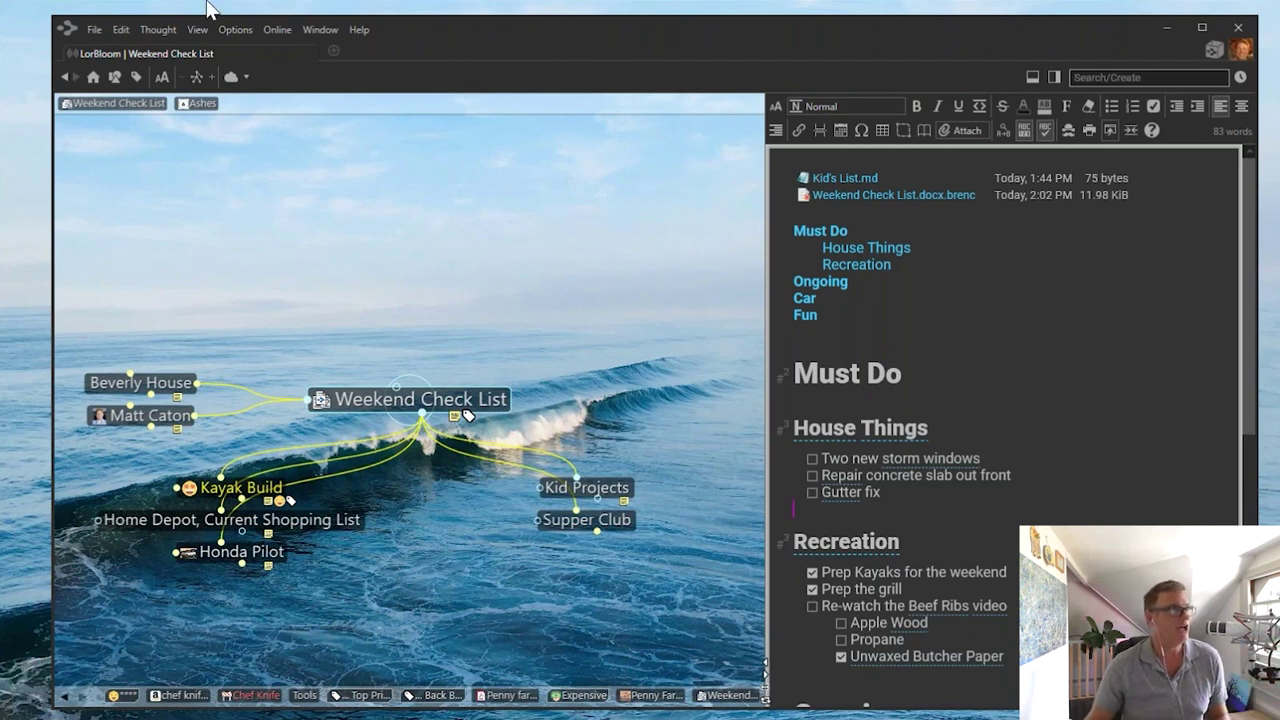
Step: Open the Brain Theme settings from the program options and move the window aside
left_click(236, 30)
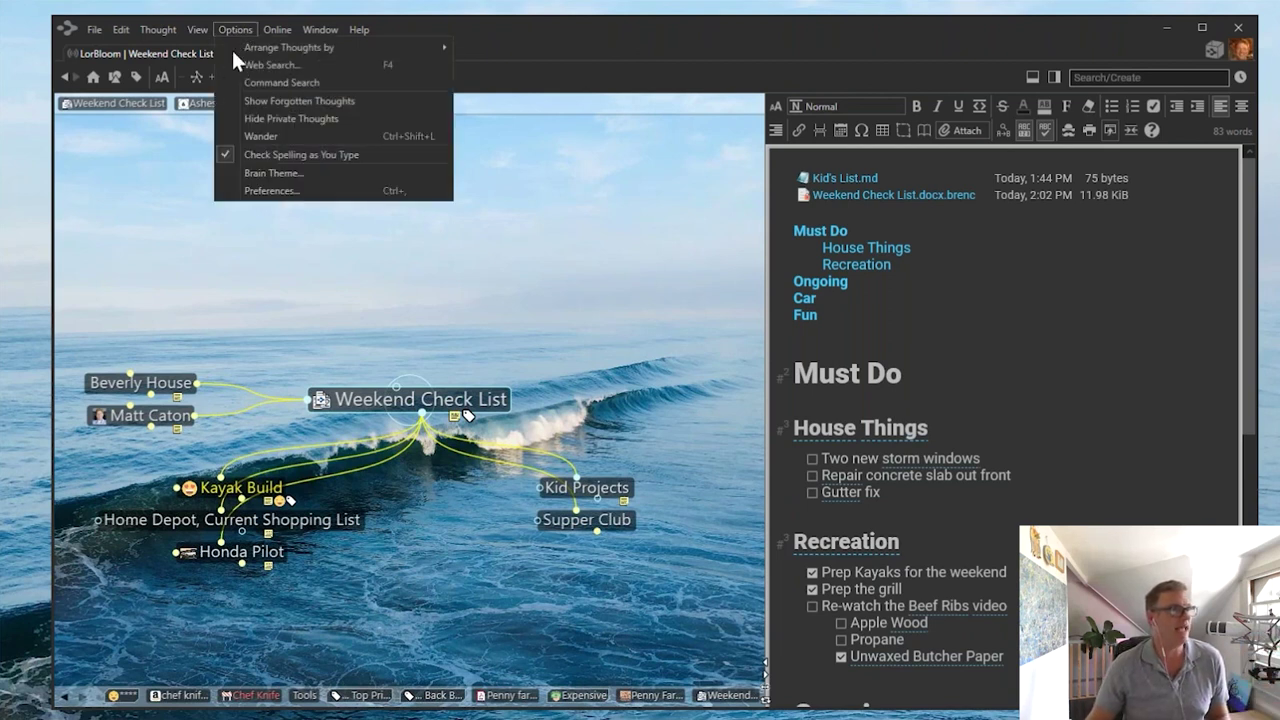
left_click(266, 175)
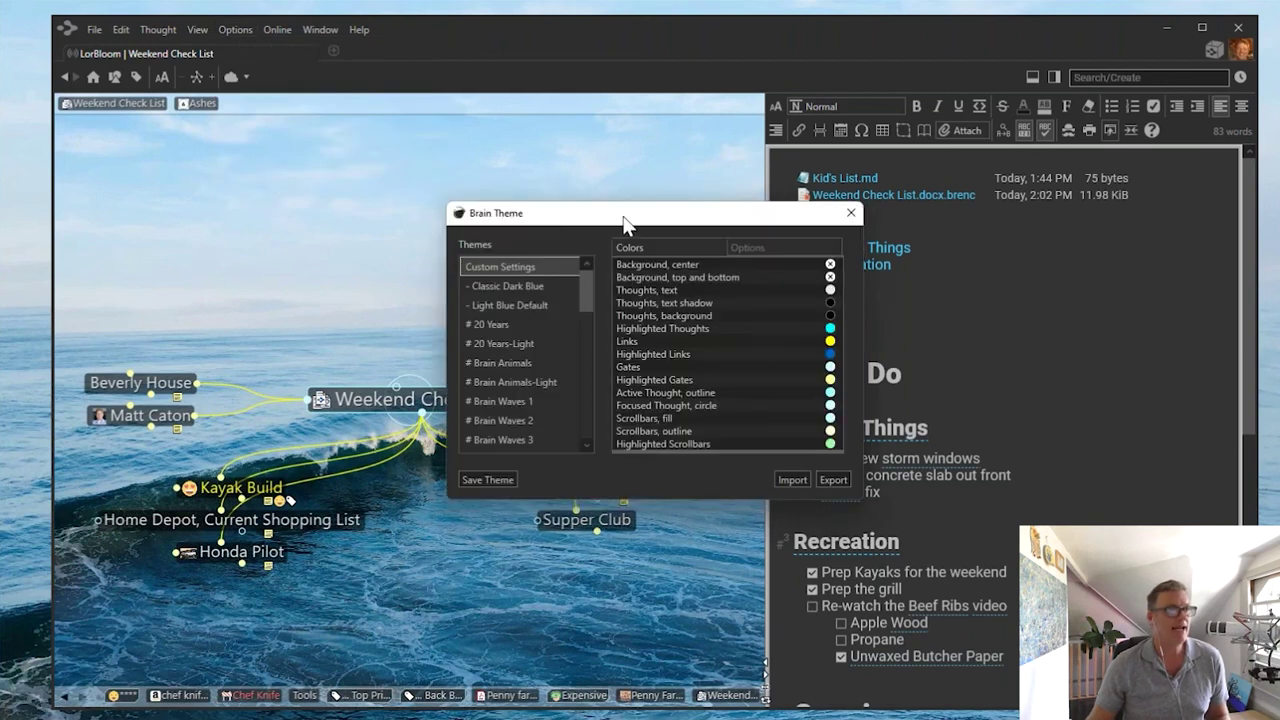
left_click_drag(622, 221, 497, 163)
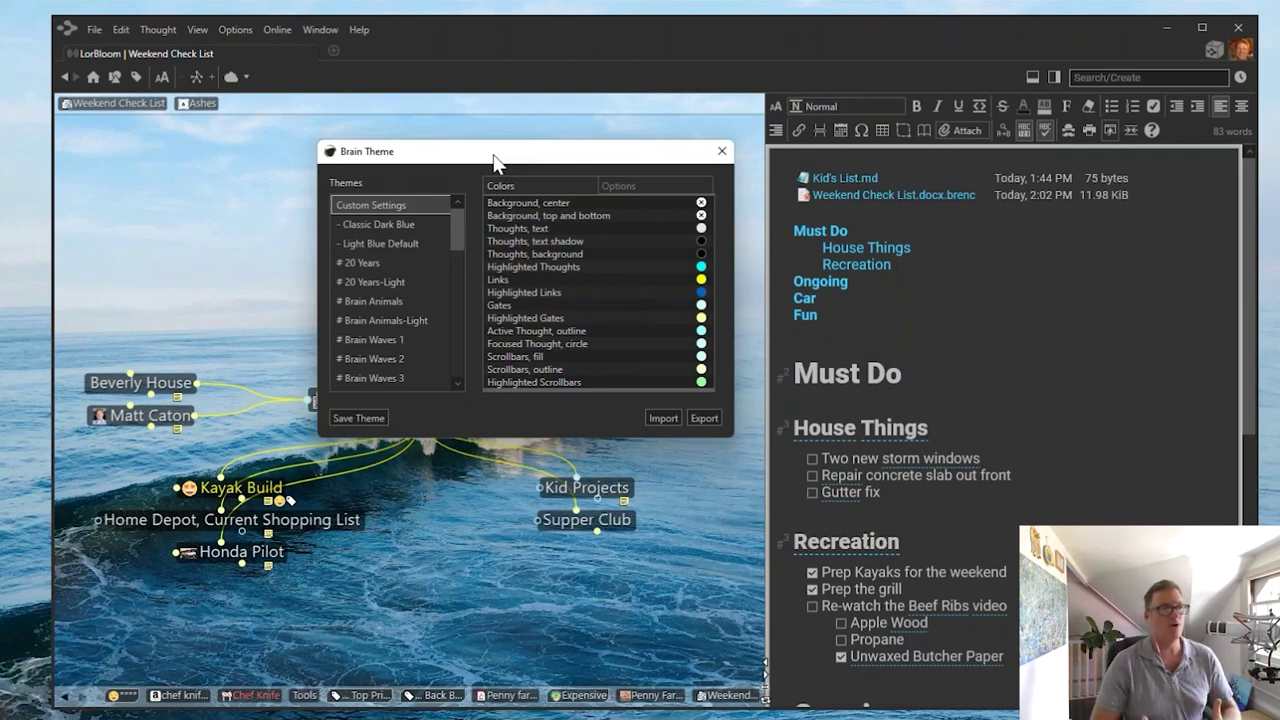
left_click_drag(524, 163, 385, 131)
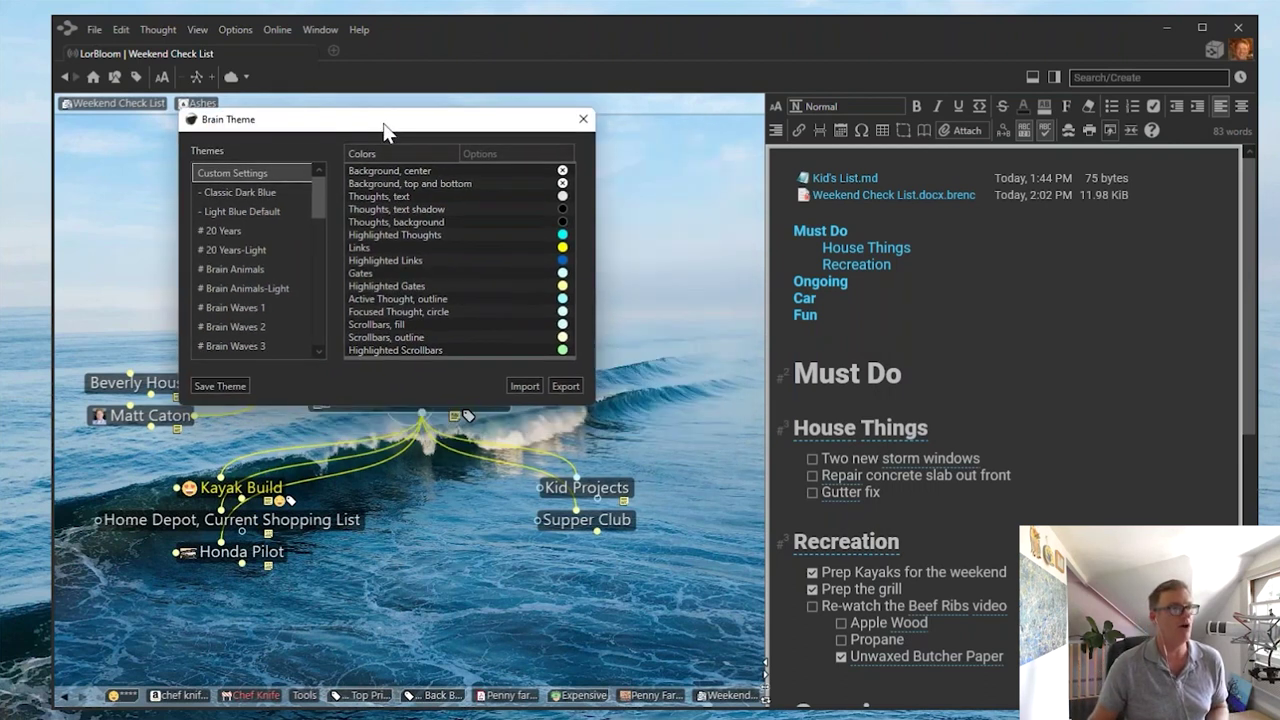
Step: Make thought backgrounds green and links red in the Colors palette
left_click(414, 222)
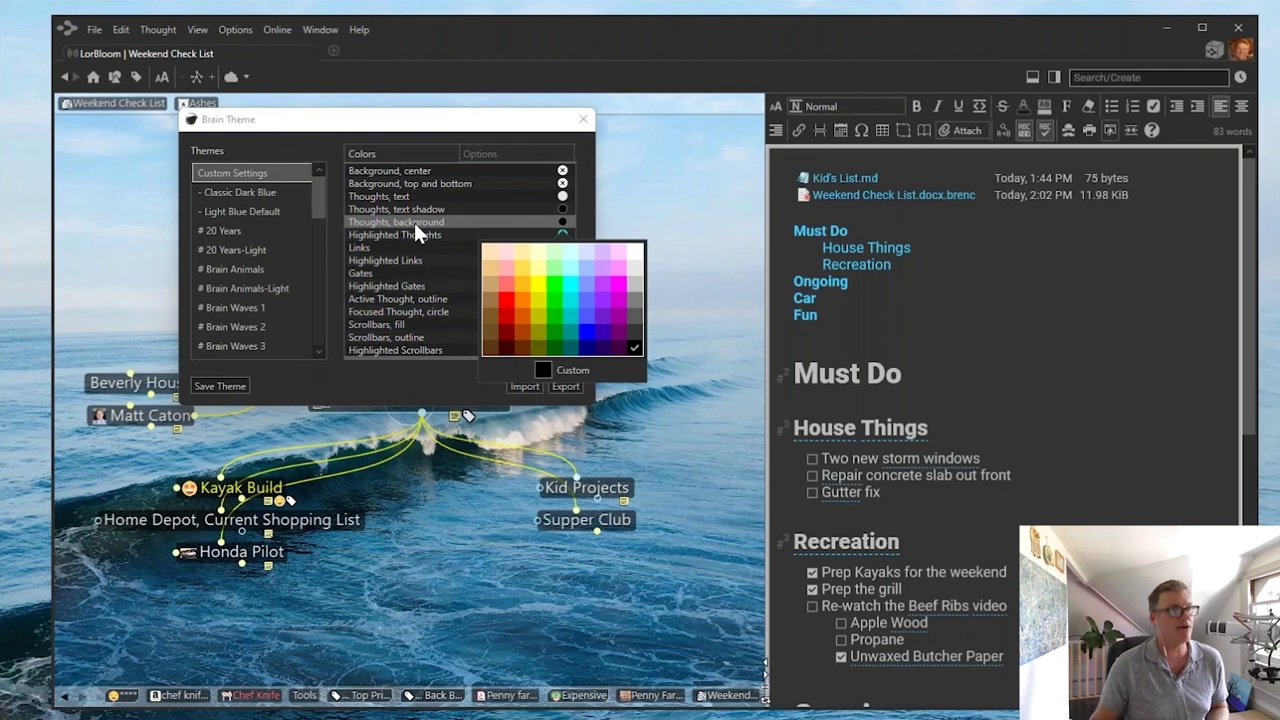
left_click(556, 289)
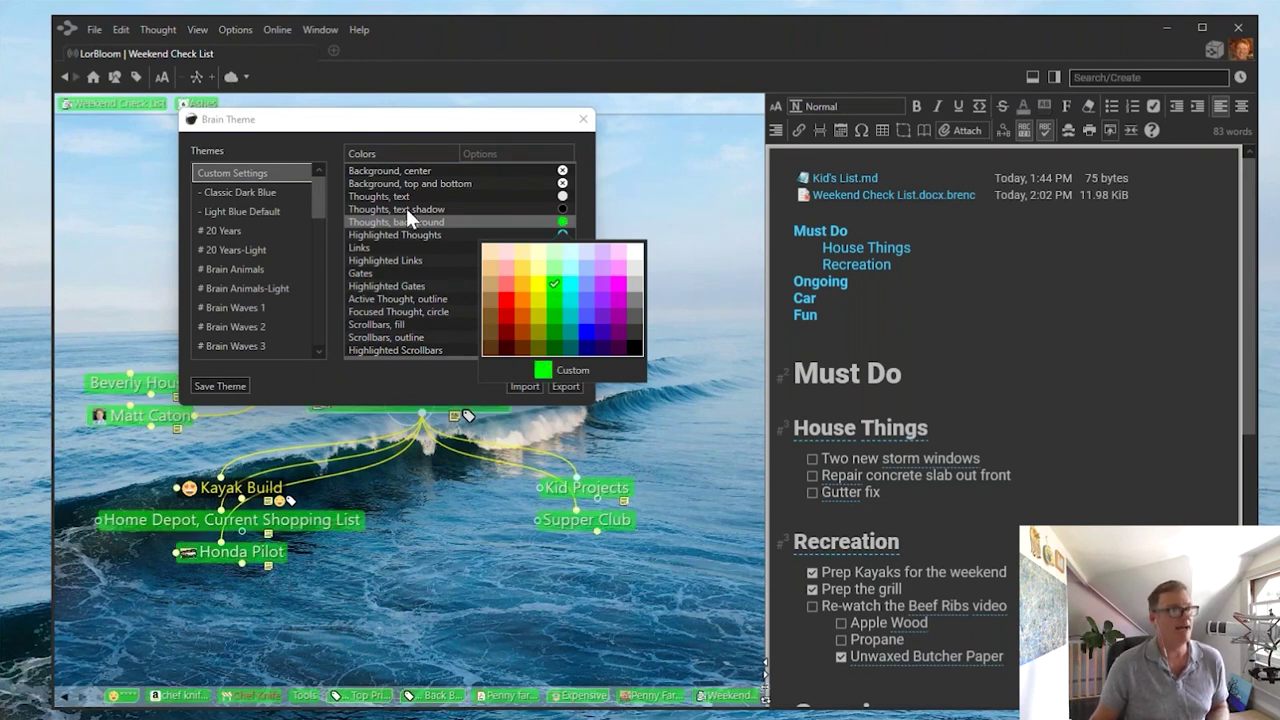
left_click(365, 246)
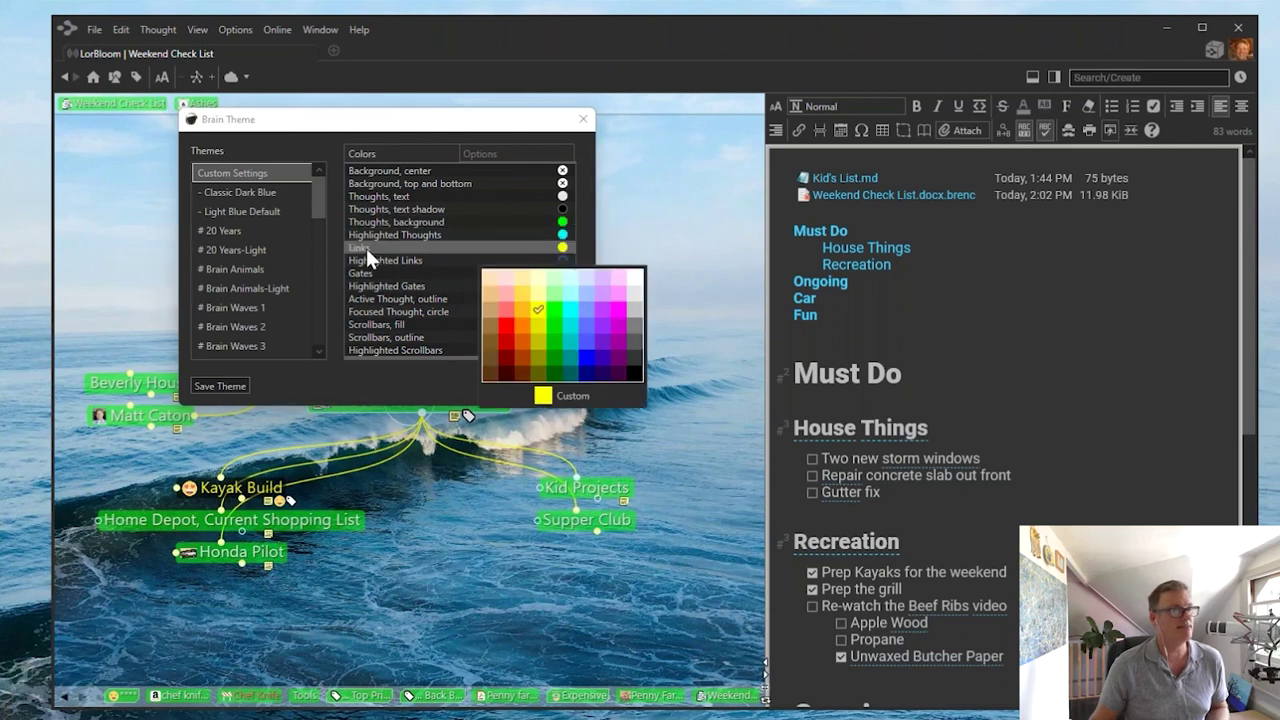
left_click(506, 320)
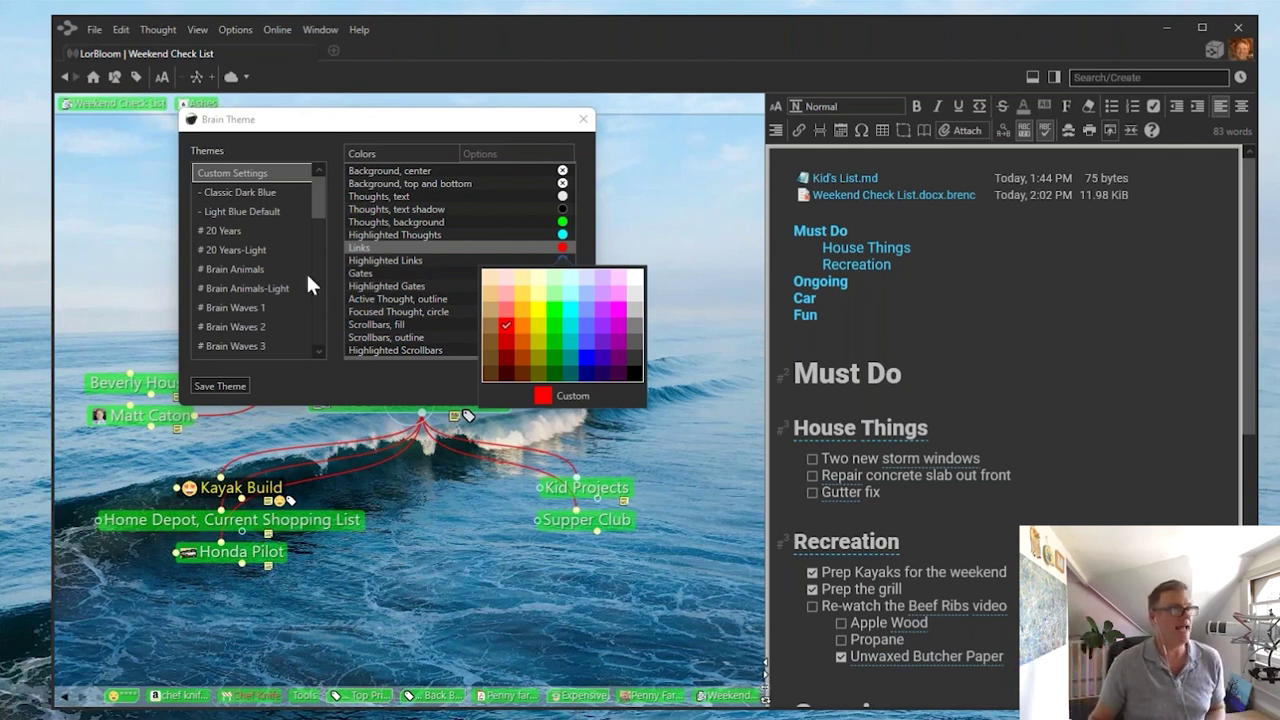
left_click(320, 203)
mouse_move(320, 203)
left_mouse_down()
mouse_move(318, 274)
mouse_move(320, 225)
left_mouse_up()
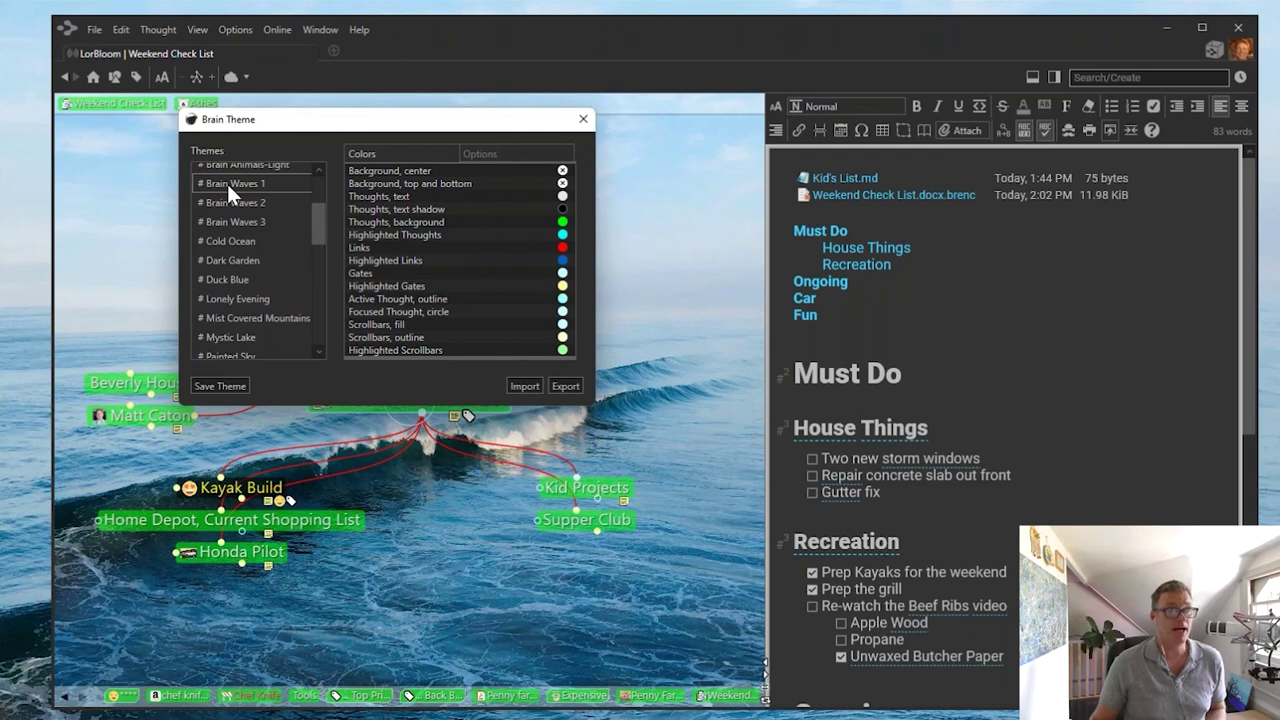
Step: Try the Duck Blue, Dark Garden and Lonely Evening themes, settling on Mystic Lake
left_click(229, 279)
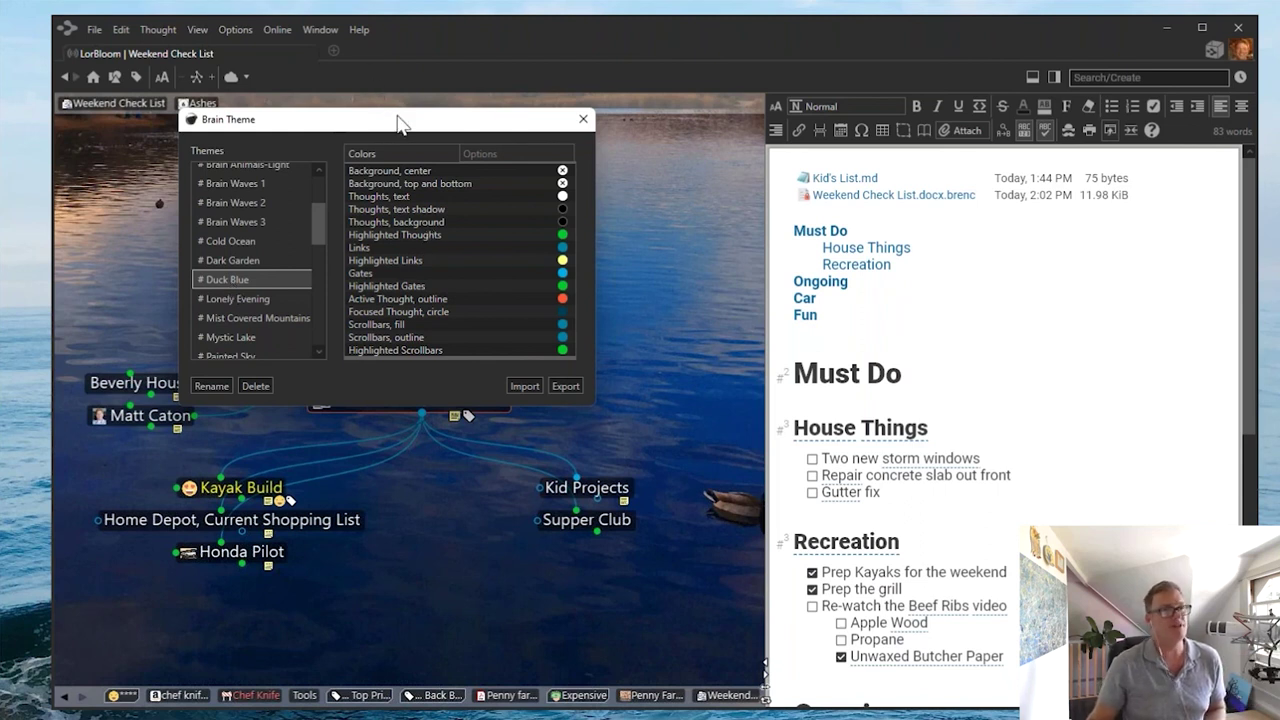
left_click_drag(398, 120, 643, 110)
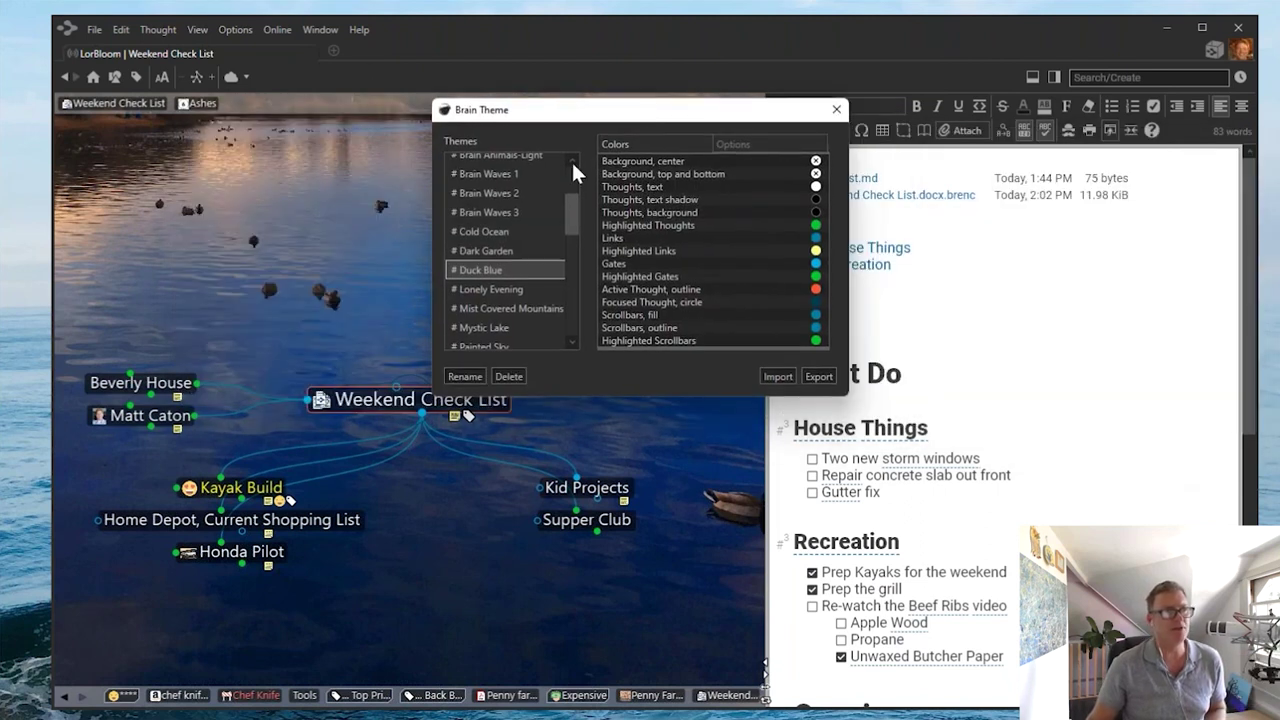
left_click(501, 252)
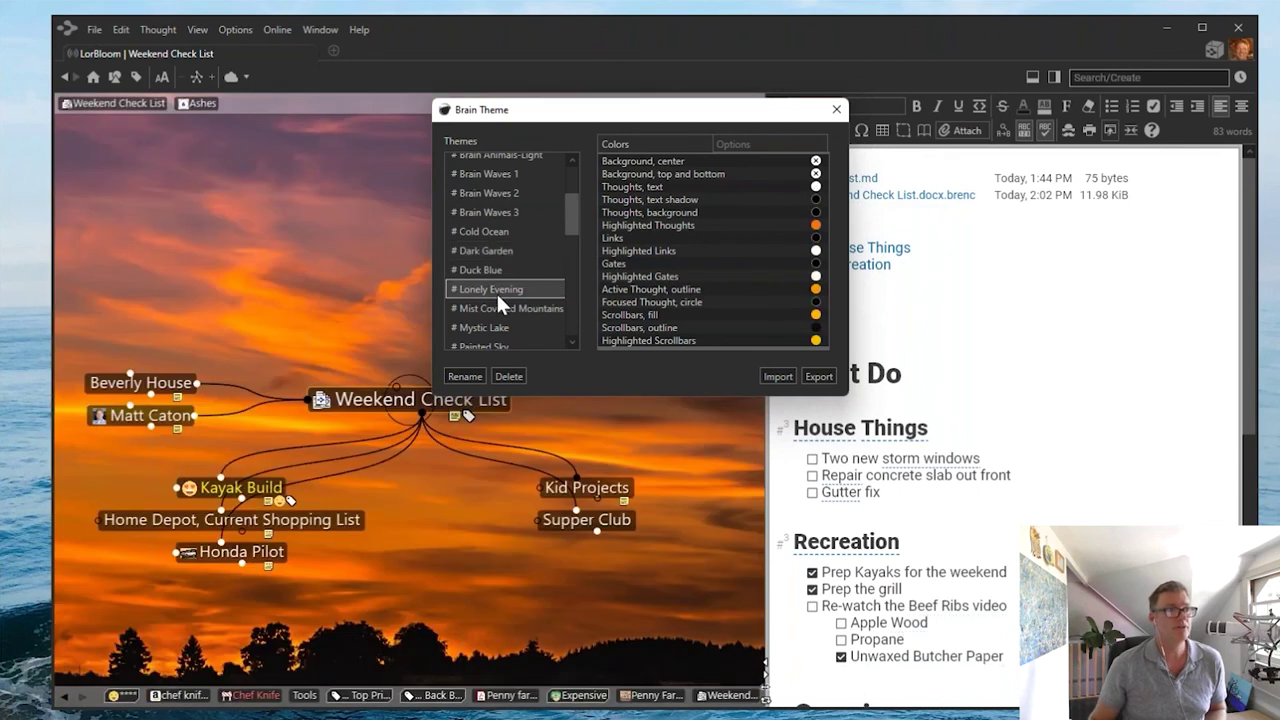
left_click(496, 291)
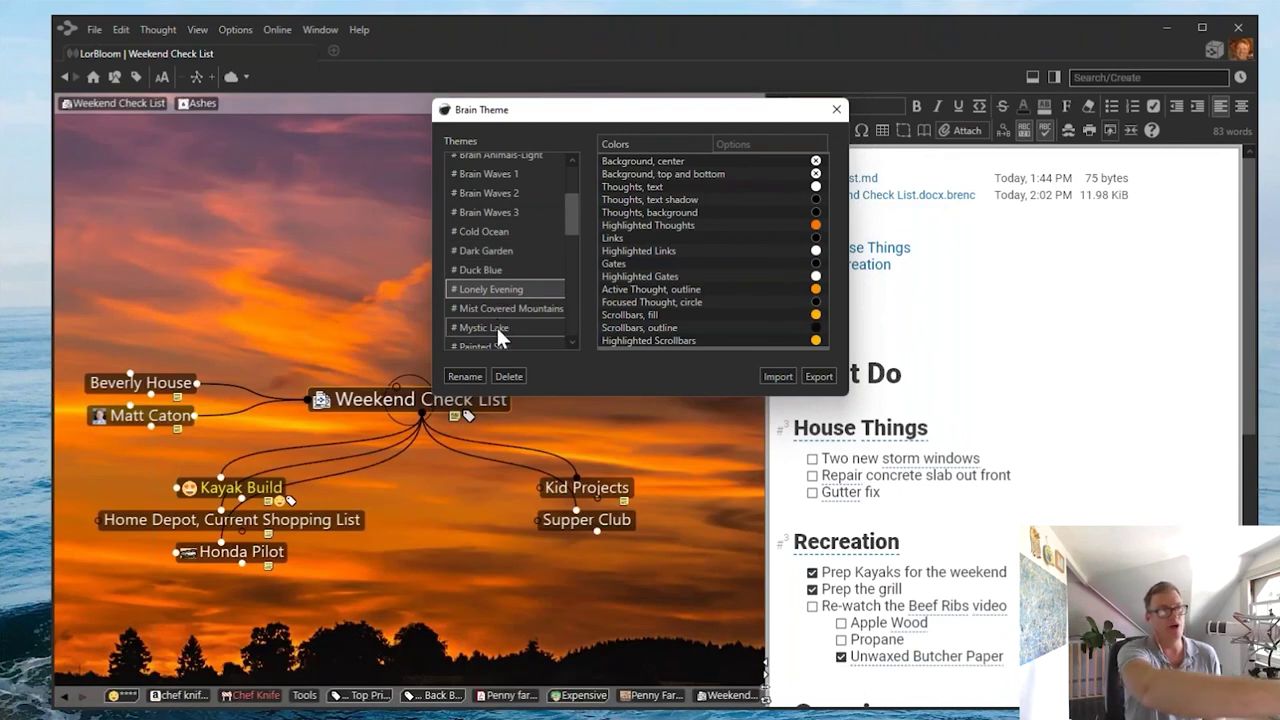
left_click(497, 328)
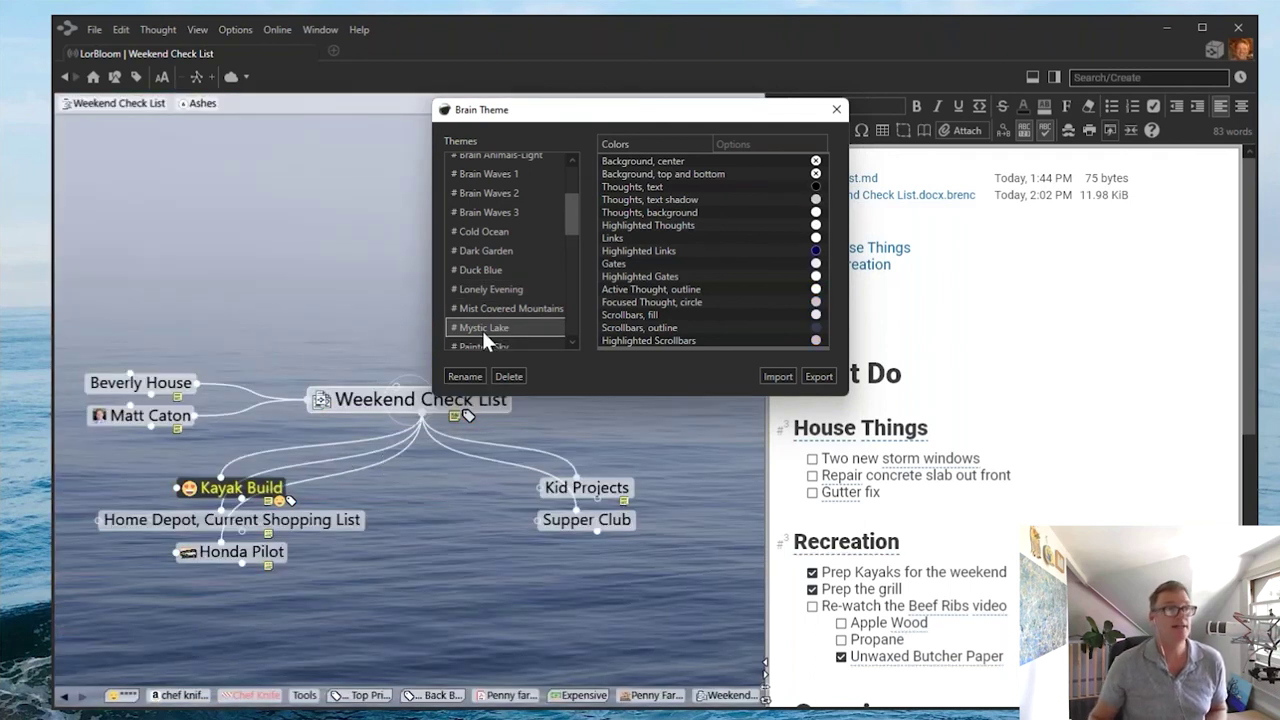
left_click_drag(575, 219, 750, 157)
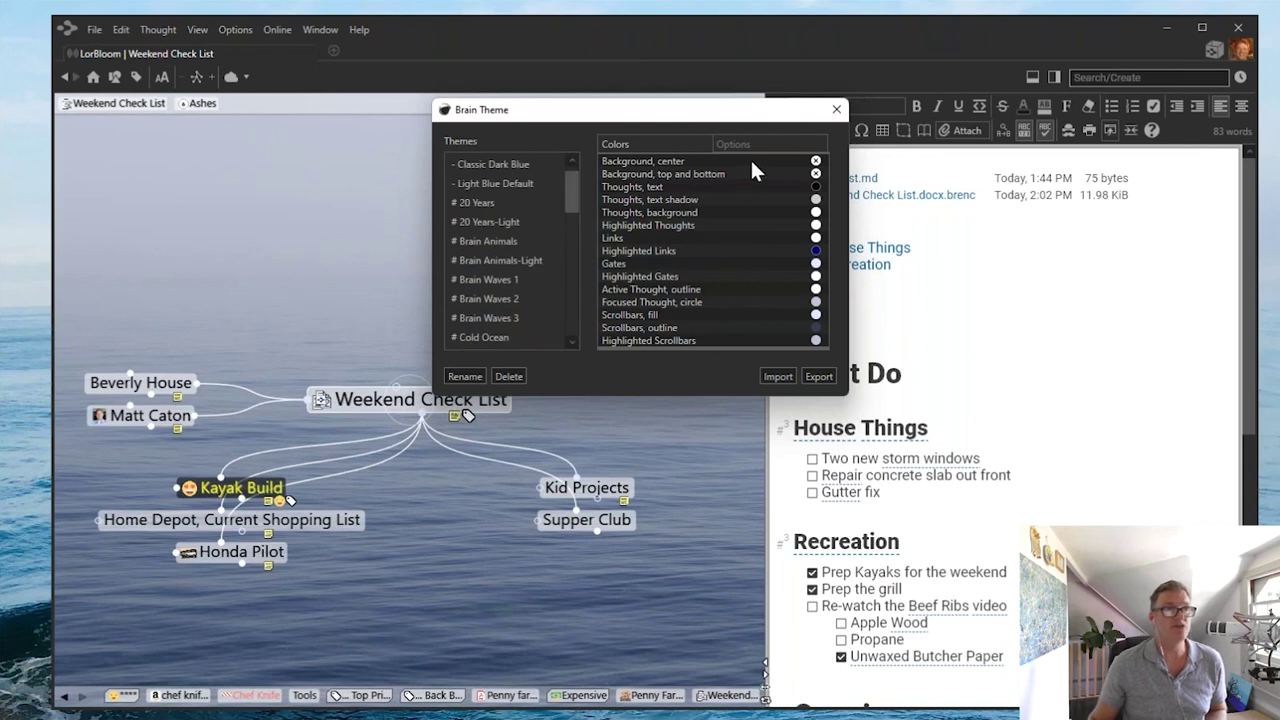
Step: Set the wallpaper to holiday-2.jpeg, the orange lights image in C:\Wallpaper
left_click(744, 143)
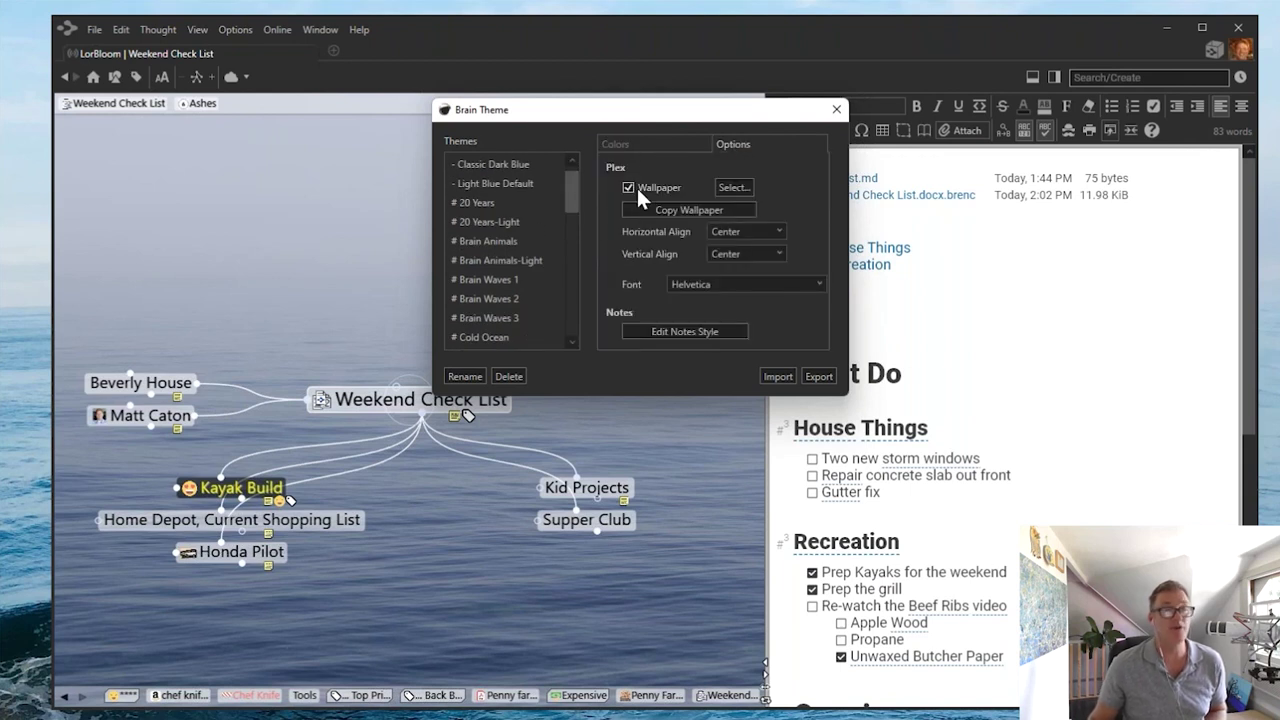
left_click(739, 186)
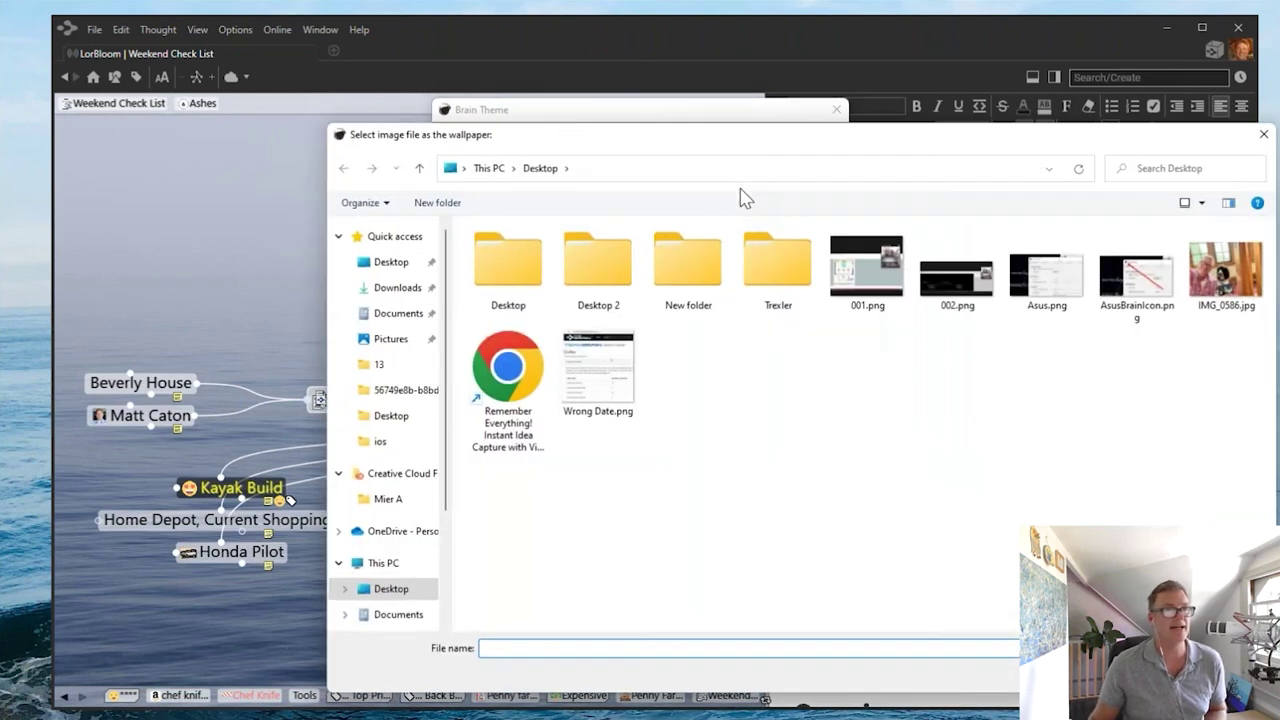
left_click(490, 168)
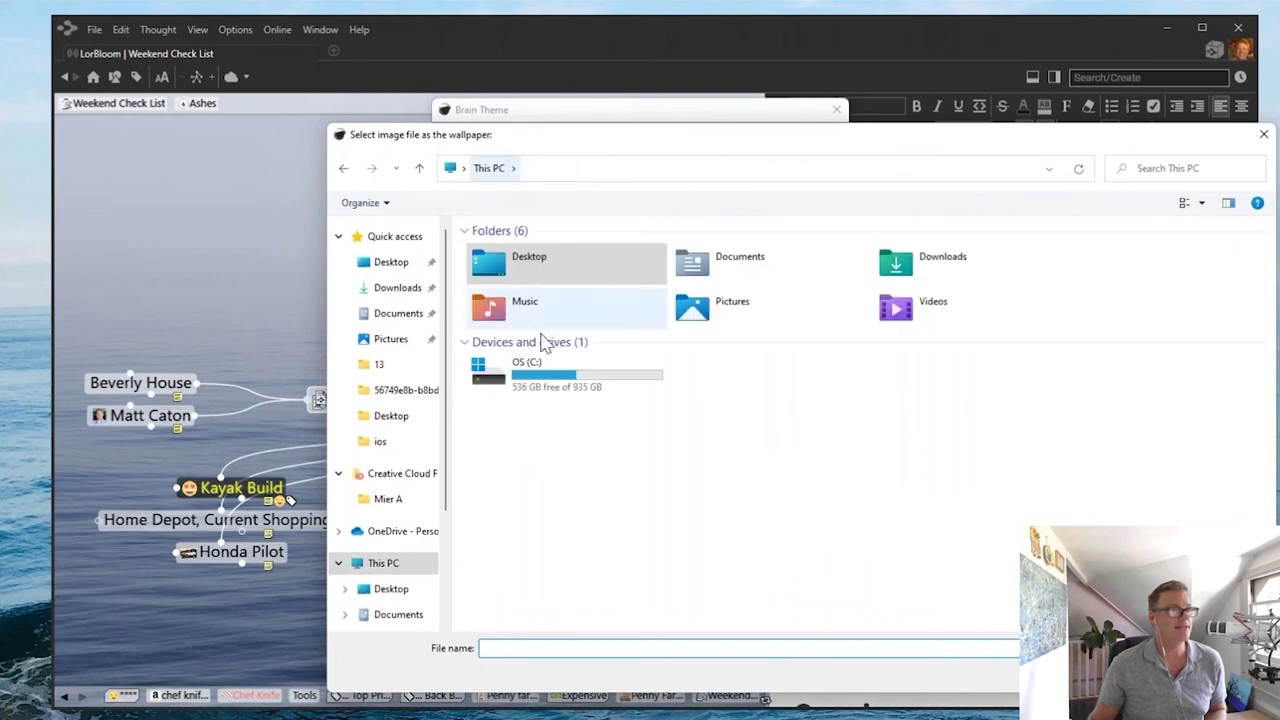
left_click(558, 390)
double_click(560, 391)
scroll(580, 395, "down", 3)
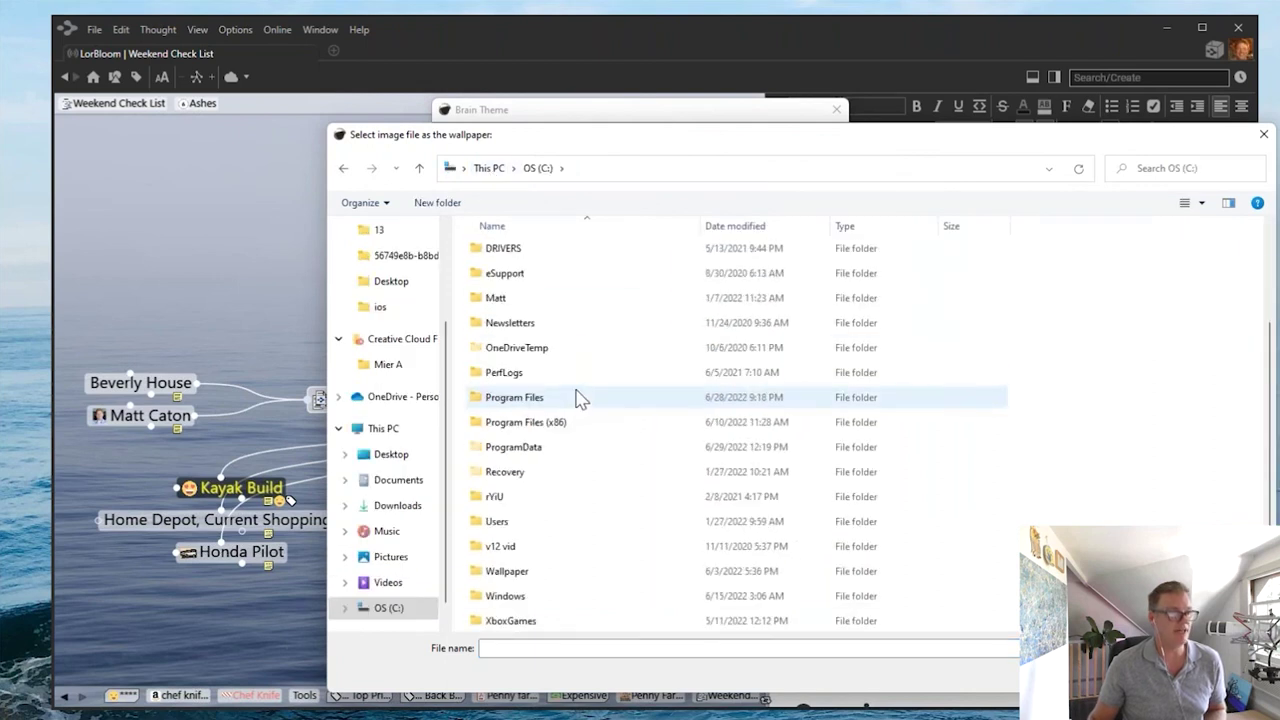
double_click(500, 571)
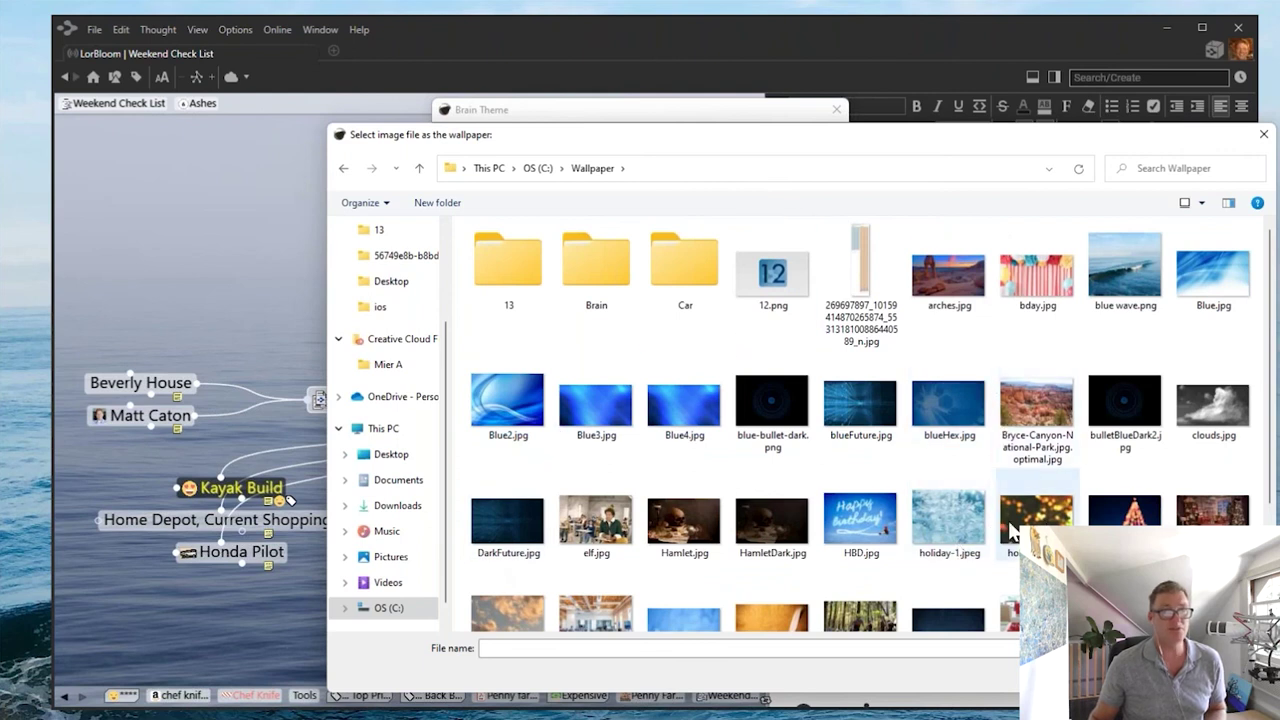
left_click(1045, 522)
double_click(1045, 522)
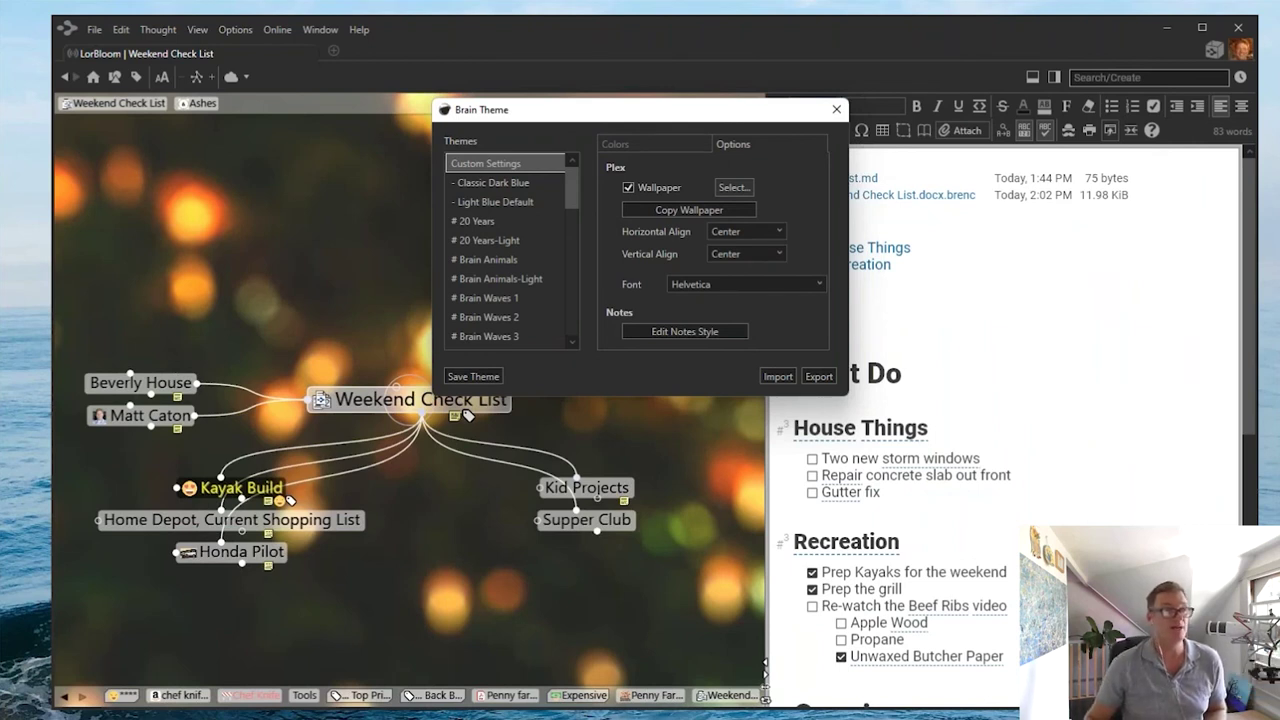
Step: Compare the zoom, Space and Shakespeare themes, keep Whale, and close the theme settings
left_click_drag(567, 185, 576, 328)
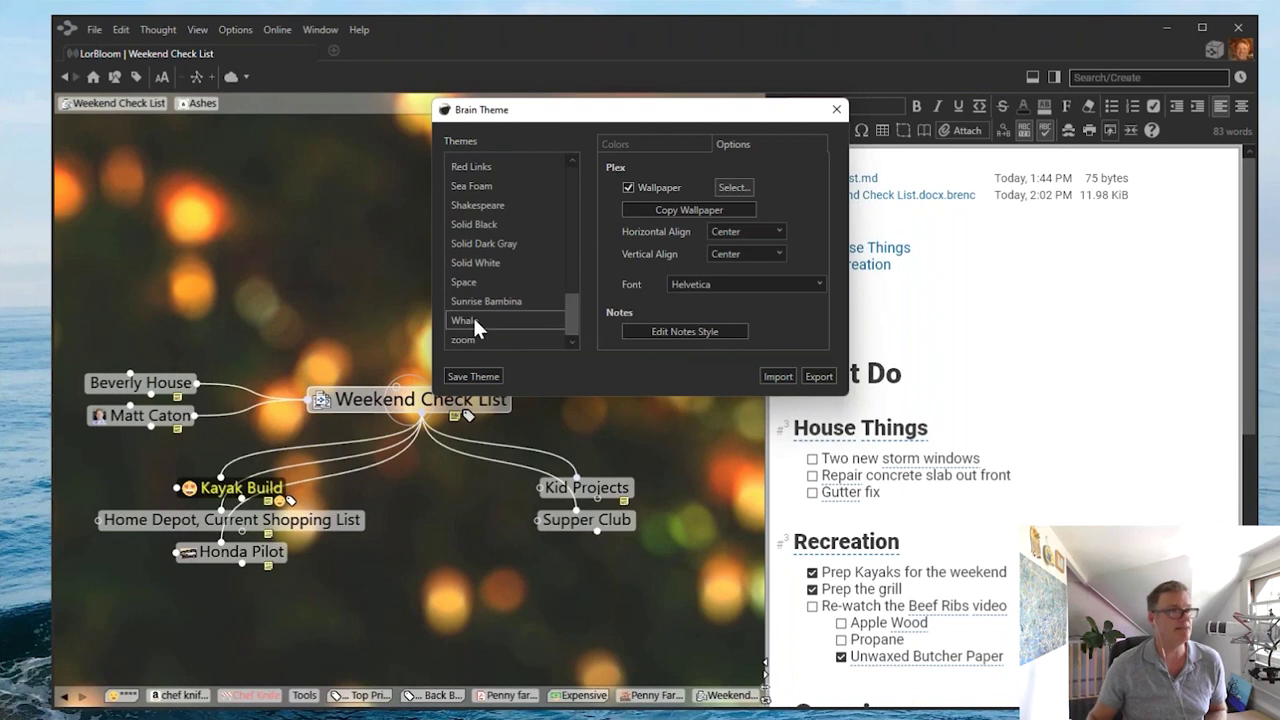
left_click(473, 318)
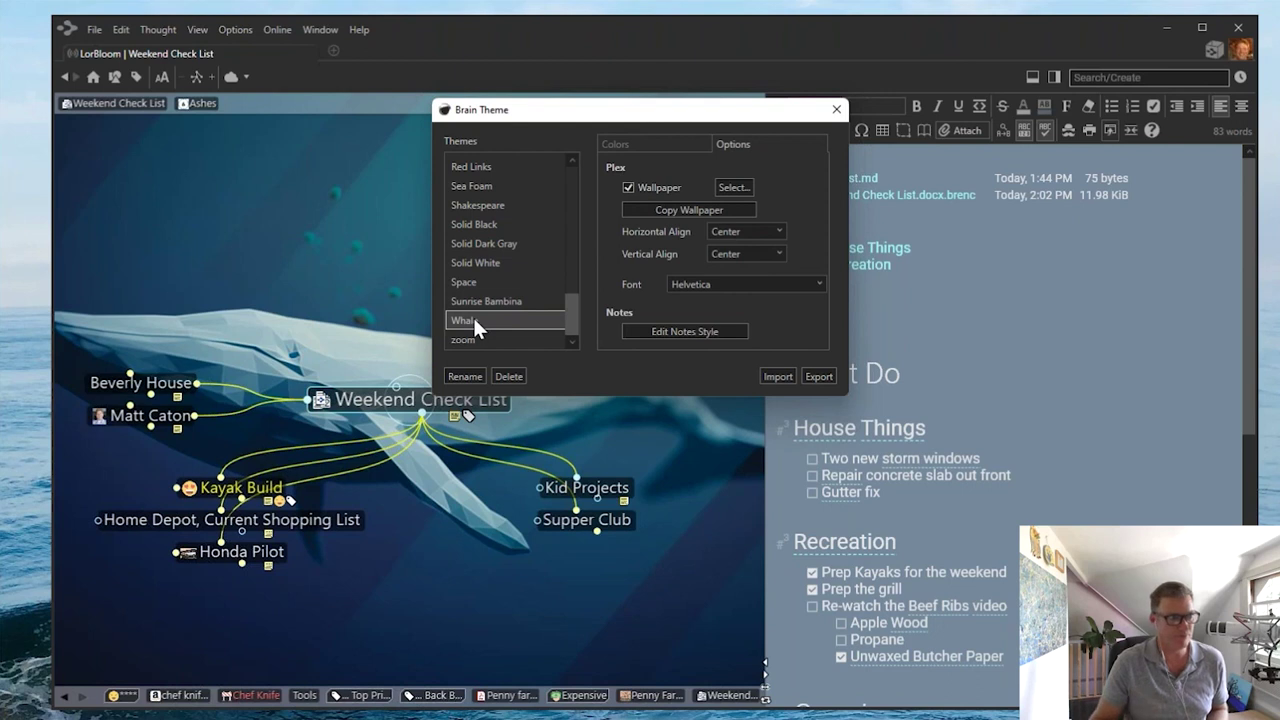
left_click(469, 339)
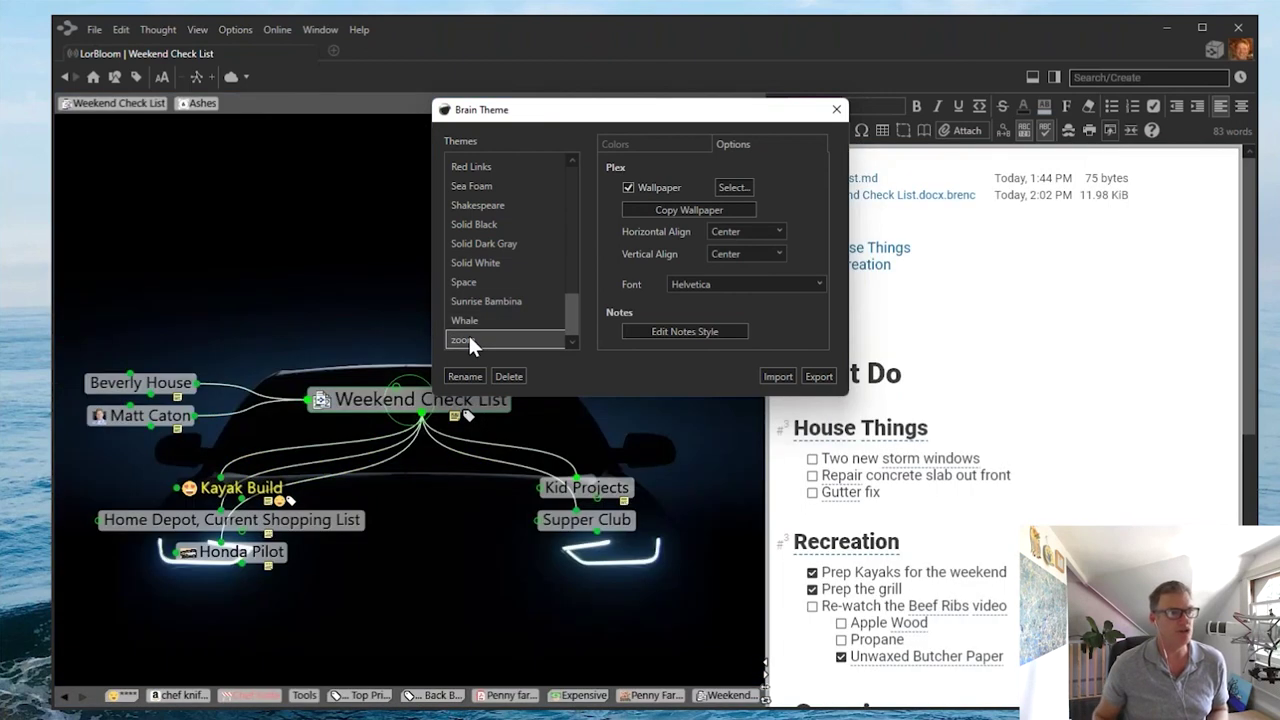
left_click(467, 283)
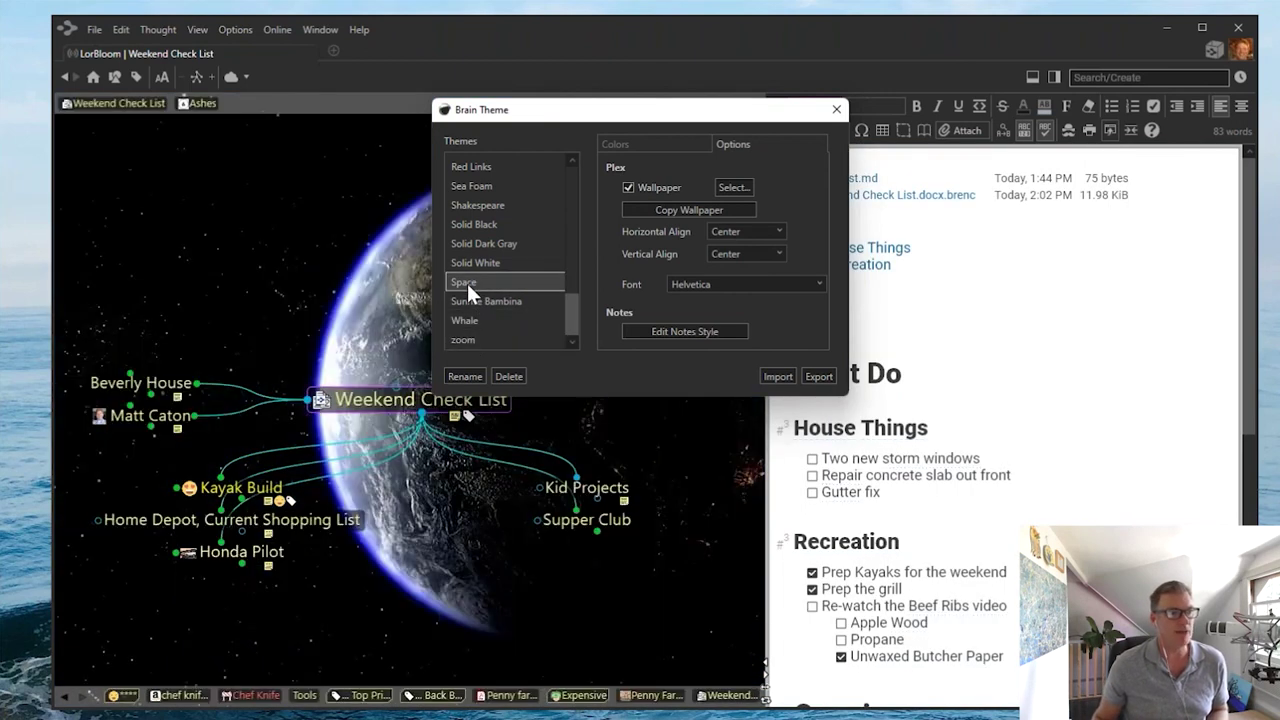
left_click(474, 206)
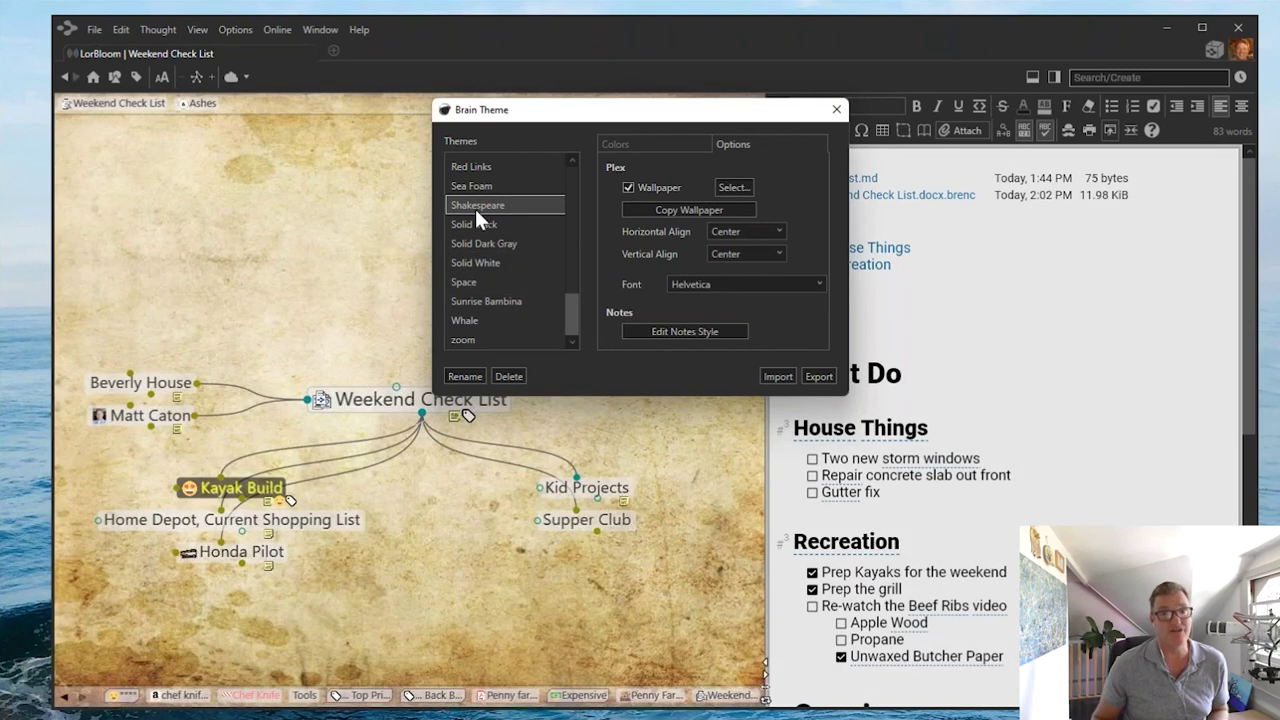
left_click(463, 320)
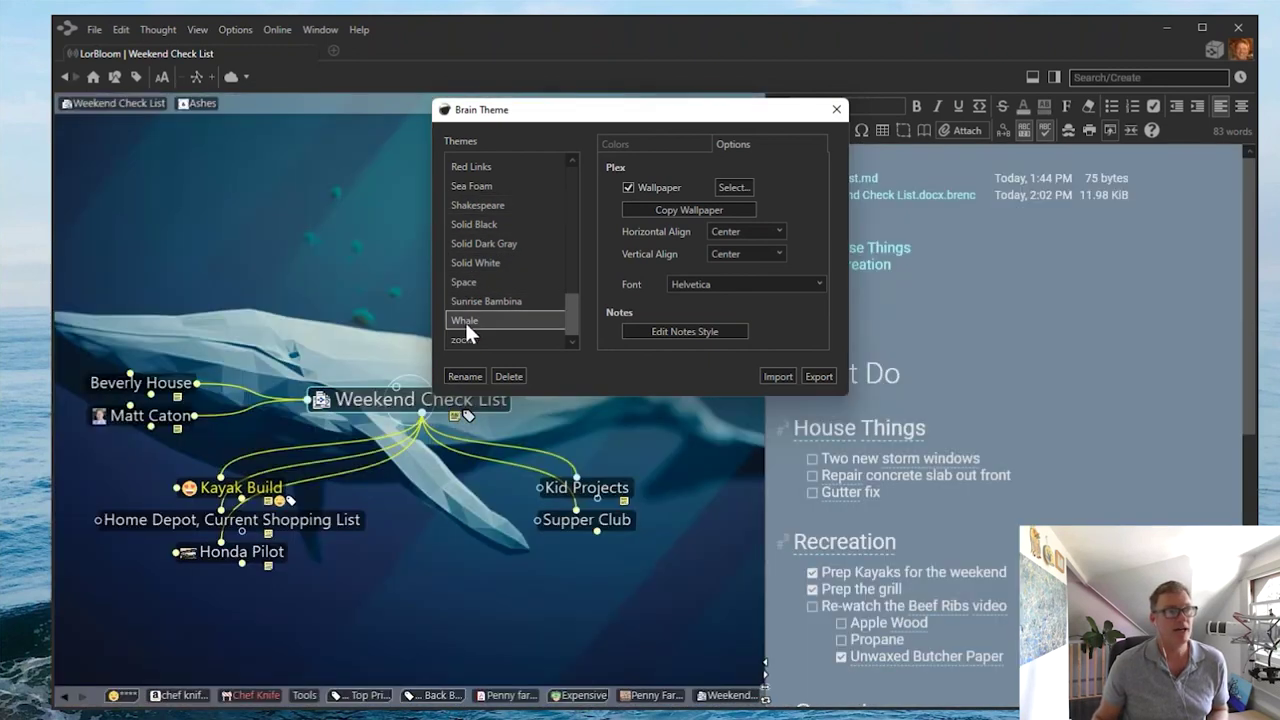
left_click(836, 110)
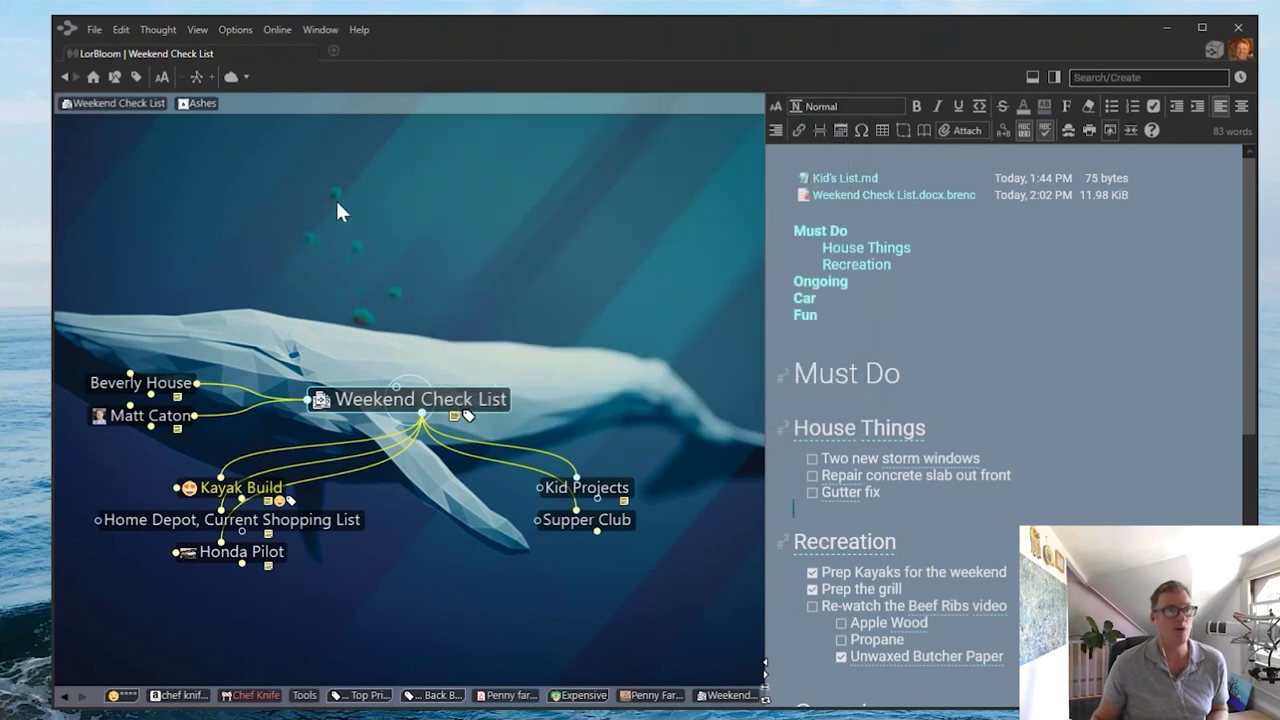